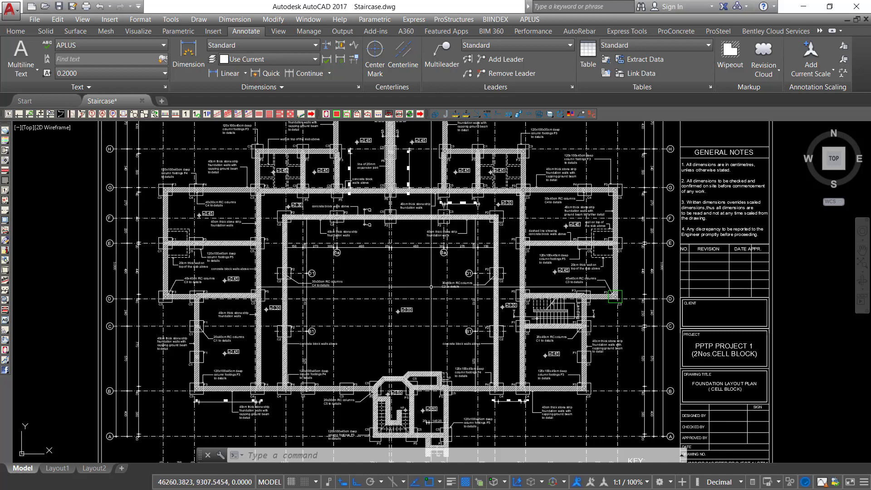
Step: Examine the 40x40cm RC column C3 callout and its leader at the green footing on grid line D
{"action": "scroll", "coordinate": [519, 226], "scroll_direction": "up", "scroll_amount": 8}
{"action": "middle_click_drag", "start_coordinate": [580, 272], "coordinate": [242, 239]}
{"action": "scroll", "coordinate": [293, 225], "scroll_direction": "down", "scroll_amount": 6}
{"action": "scroll", "coordinate": [379, 318], "scroll_direction": "up", "scroll_amount": 4}
{"action": "scroll", "coordinate": [378, 318], "scroll_direction": "up", "scroll_amount": 2}
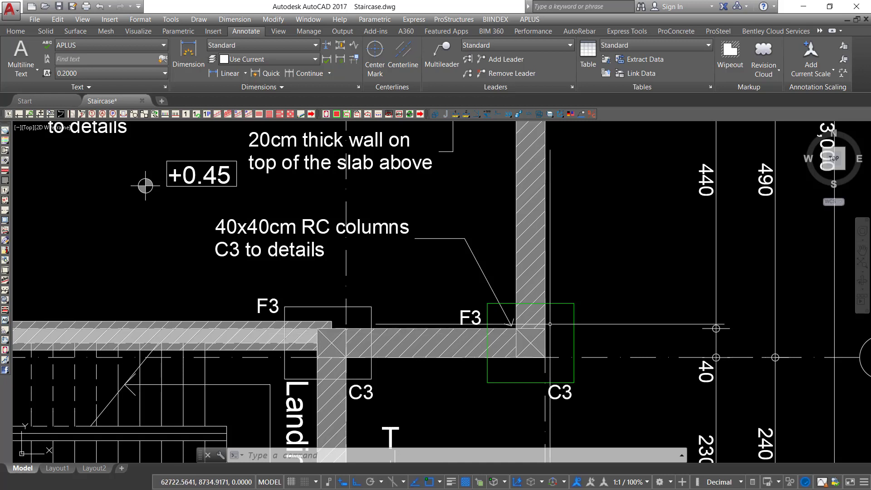
{"action": "left_click", "coordinate": [482, 210]}
{"action": "left_click", "coordinate": [430, 265]}
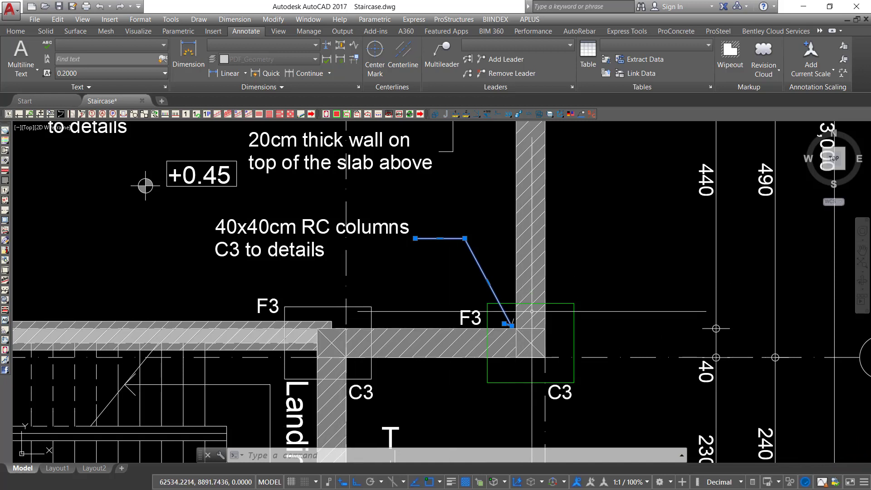
{"action": "key", "text": "Escape"}
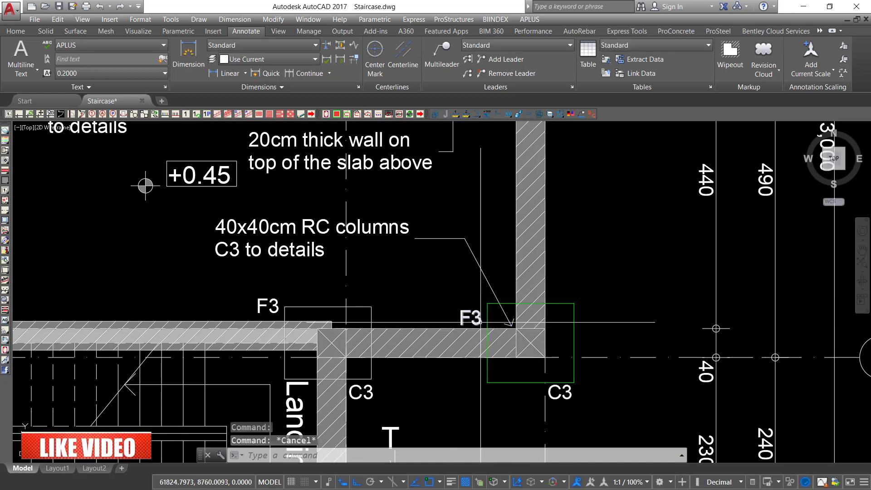
Step: Examine the F3 label and the green footing outline around the corner column on grid line D
{"action": "left_click", "coordinate": [476, 300]}
{"action": "left_click", "coordinate": [462, 315]}
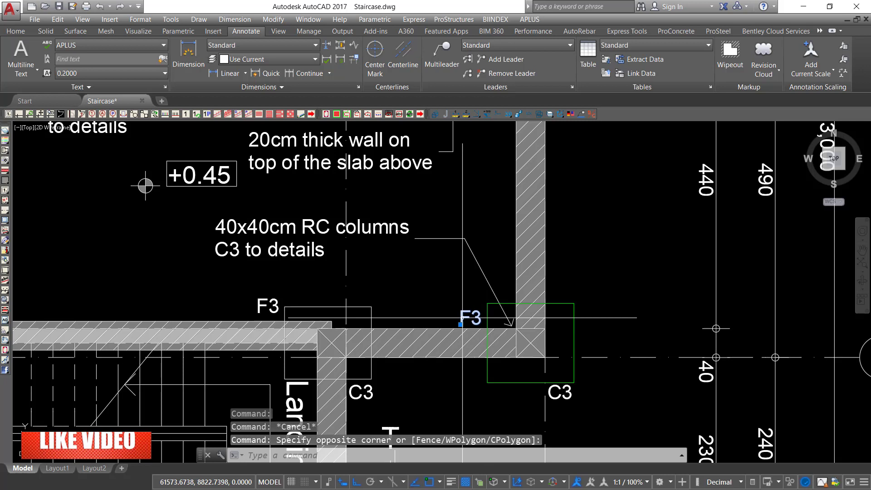
{"action": "left_click", "coordinate": [597, 289]}
{"action": "left_click", "coordinate": [571, 317]}
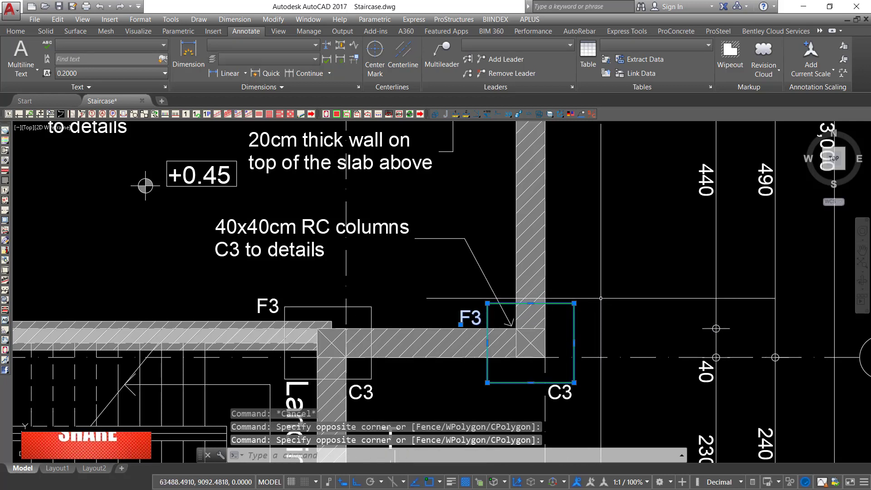
{"action": "key", "text": "Escape"}
{"action": "scroll", "coordinate": [542, 310], "scroll_direction": "up", "scroll_amount": 4}
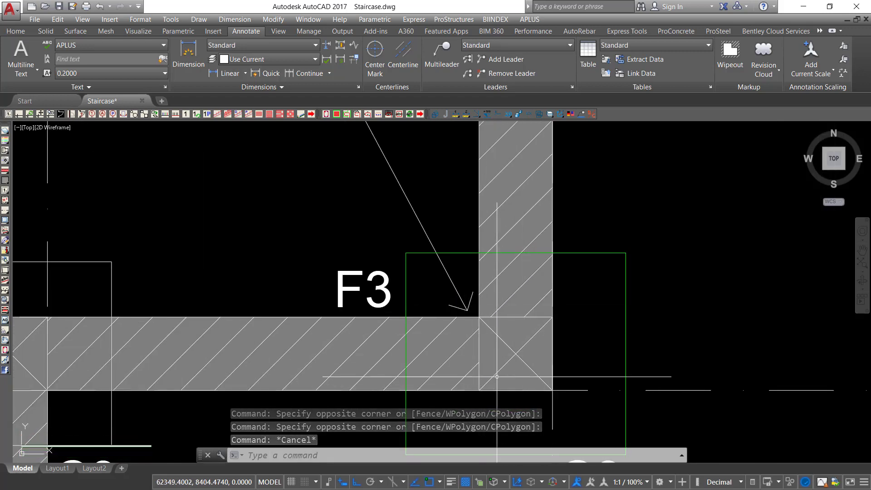
{"action": "scroll", "coordinate": [515, 335], "scroll_direction": "down", "scroll_amount": 4}
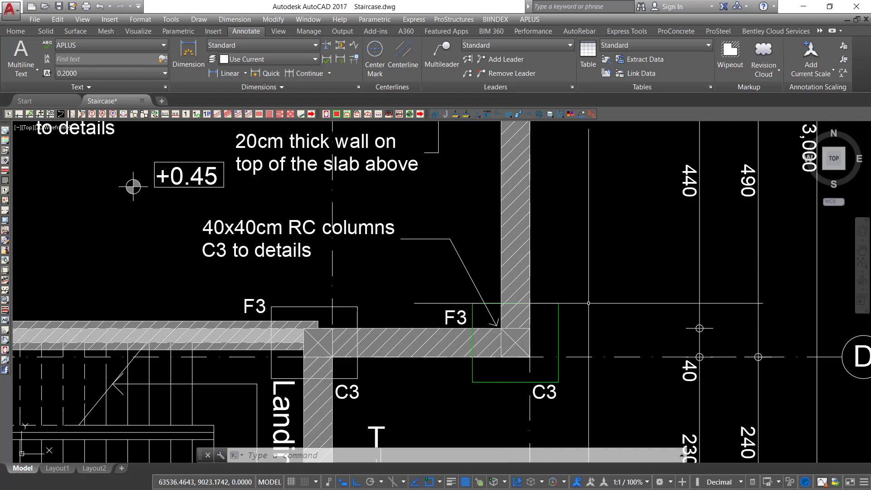
{"action": "scroll", "coordinate": [133, 186], "scroll_direction": "down", "scroll_amount": 6}
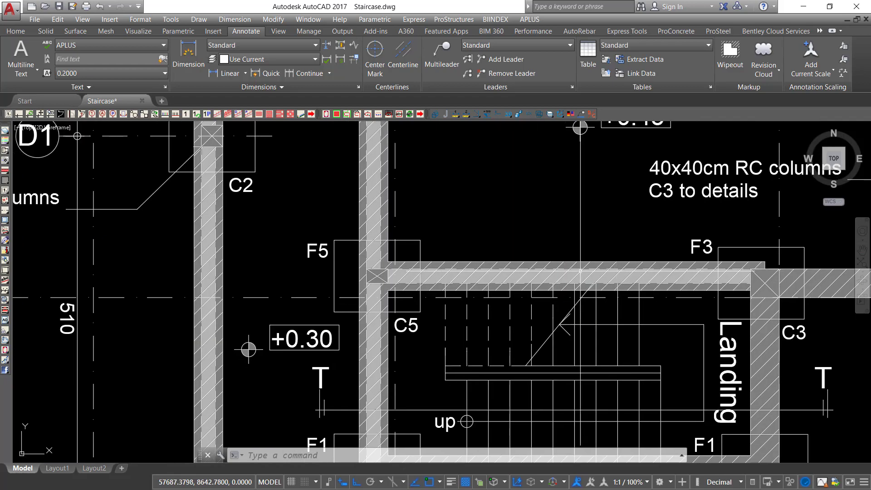
{"action": "middle_click_drag", "start_coordinate": [186, 288], "coordinate": [384, 300]}
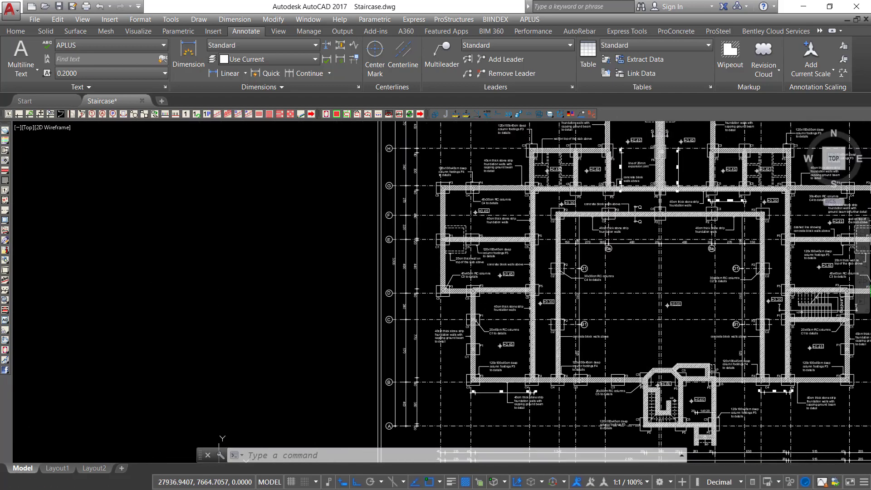
{"action": "scroll", "coordinate": [288, 247], "scroll_direction": "down", "scroll_amount": 2}
{"action": "scroll", "coordinate": [195, 251], "scroll_direction": "up", "scroll_amount": 4}
{"action": "middle_click_drag", "start_coordinate": [547, 228], "coordinate": [254, 291]}
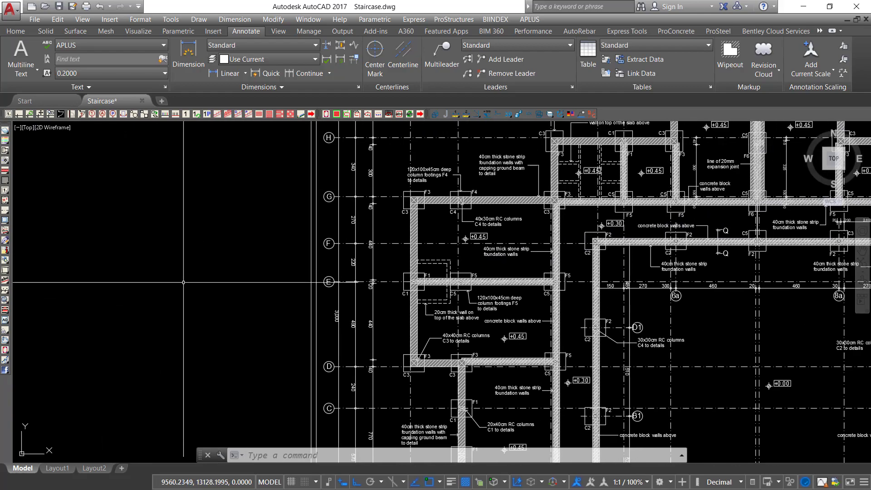
Step: Measure the upper edge of the green F3 footing on grid line D with a trial linear dimension
{"action": "middle_click_drag", "start_coordinate": [634, 278], "coordinate": [204, 281]}
{"action": "middle_click_drag", "start_coordinate": [580, 291], "coordinate": [308, 209]}
{"action": "scroll", "coordinate": [400, 285], "scroll_direction": "up", "scroll_amount": 4}
{"action": "scroll", "coordinate": [400, 285], "scroll_direction": "up", "scroll_amount": 2}
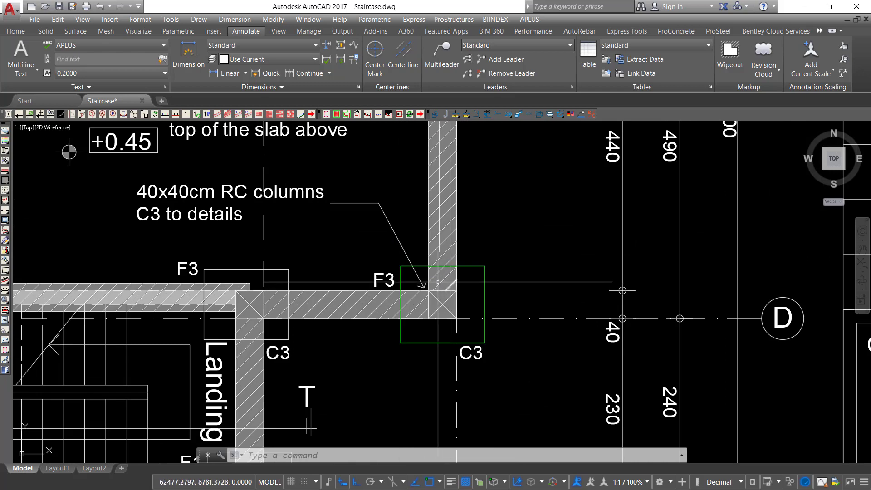
{"action": "scroll", "coordinate": [418, 280], "scroll_direction": "up", "scroll_amount": 2}
{"action": "left_click", "coordinate": [234, 20]}
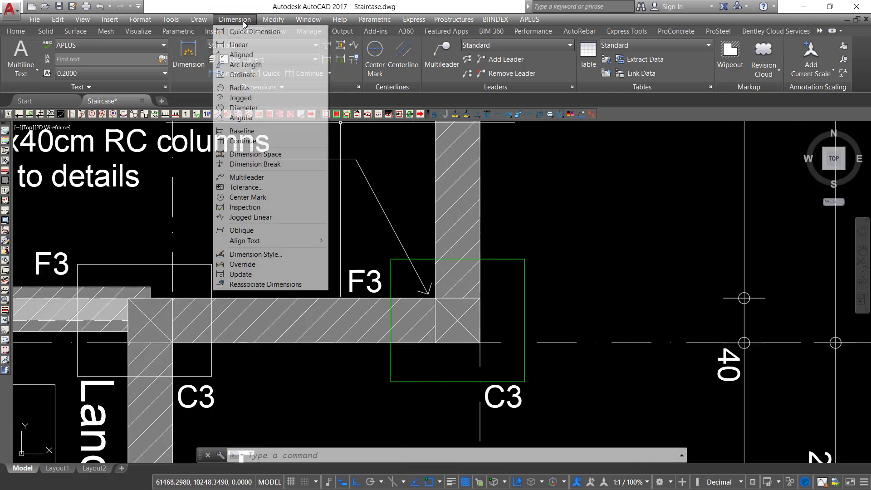
{"action": "left_click", "coordinate": [239, 44]}
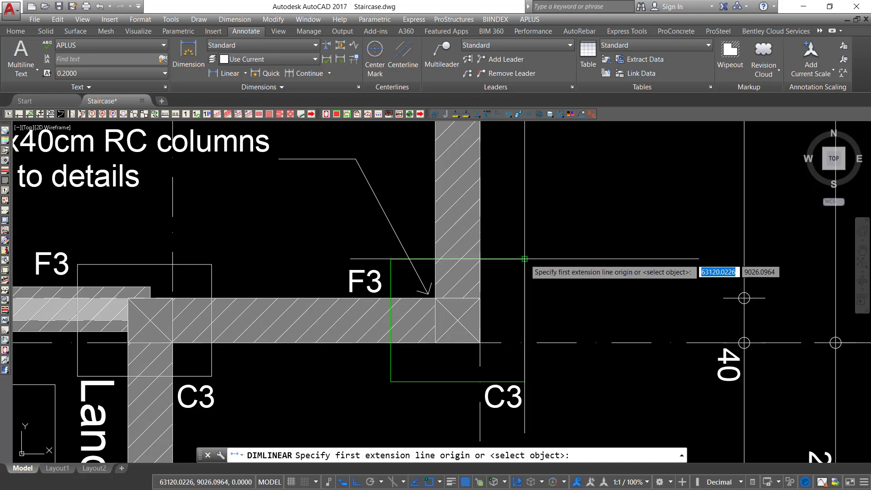
{"action": "left_click", "coordinate": [525, 259]}
{"action": "left_click", "coordinate": [391, 259]}
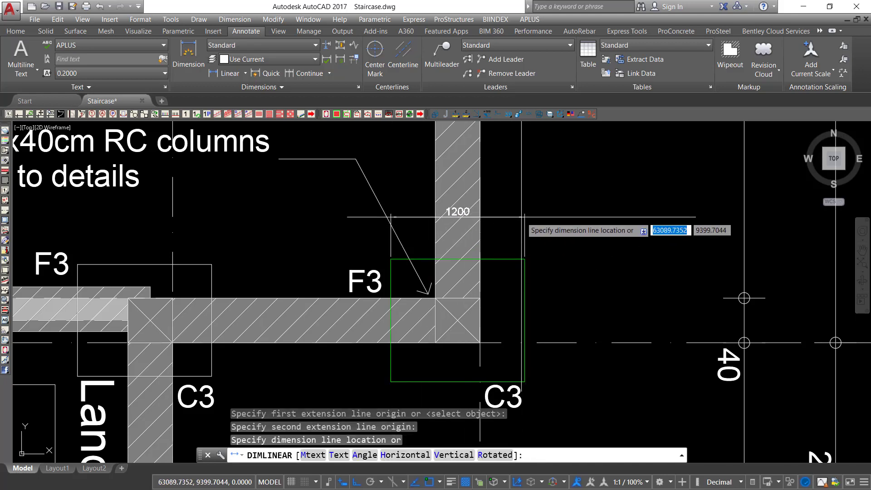
{"action": "key", "text": "Escape"}
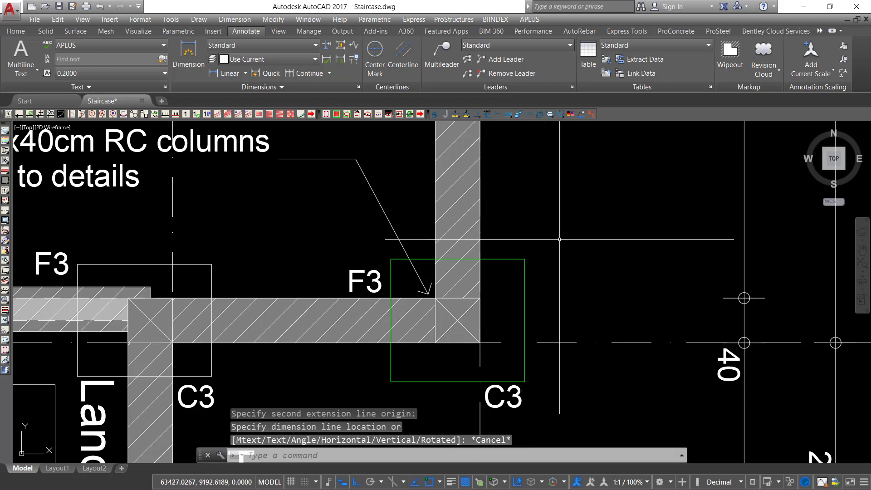
Step: Measure the vertical side of the green F3 footing with a trial linear dimension
{"action": "right_click", "coordinate": [561, 218]}
{"action": "left_click", "coordinate": [587, 223]}
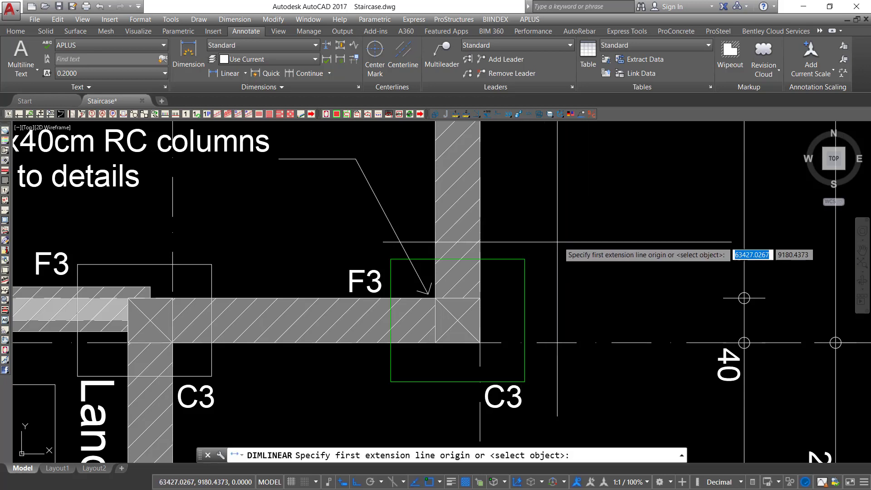
{"action": "left_click", "coordinate": [524, 259]}
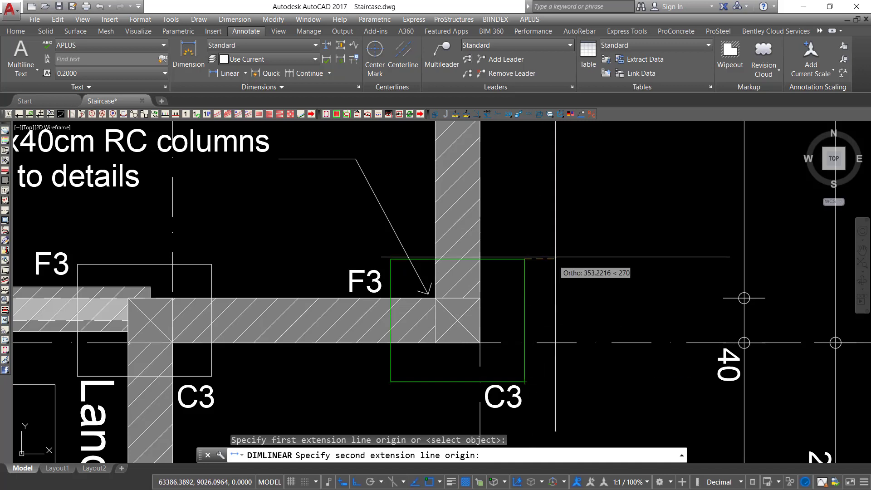
{"action": "left_click", "coordinate": [525, 381]}
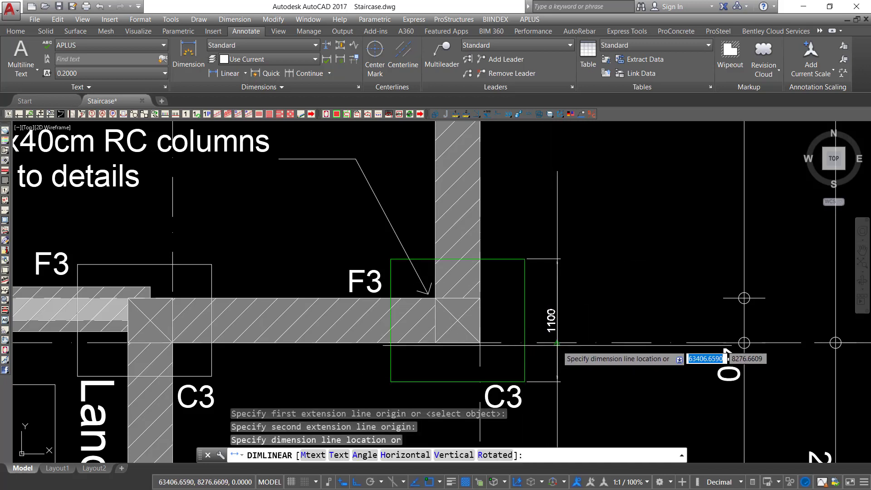
{"action": "key", "text": "Escape"}
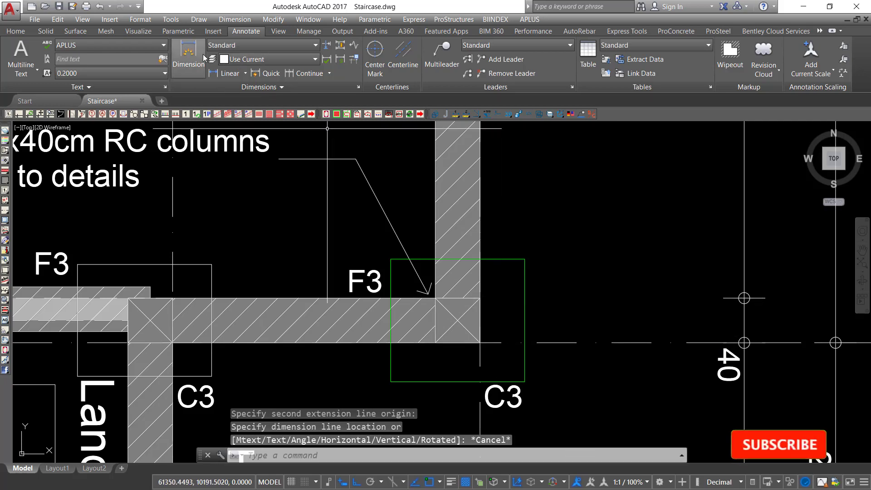
Step: Measure the vertical side of column C3 inside the green footing with a trial dimension
{"action": "type", "text": "dim"}
{"action": "key", "text": "Return"}
{"action": "scroll", "coordinate": [465, 336], "scroll_direction": "up", "scroll_amount": 4}
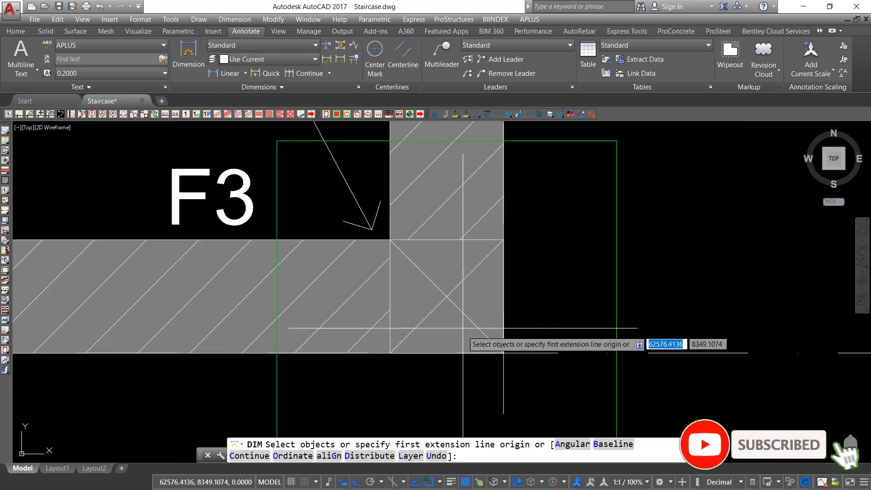
{"action": "left_click", "coordinate": [390, 239]}
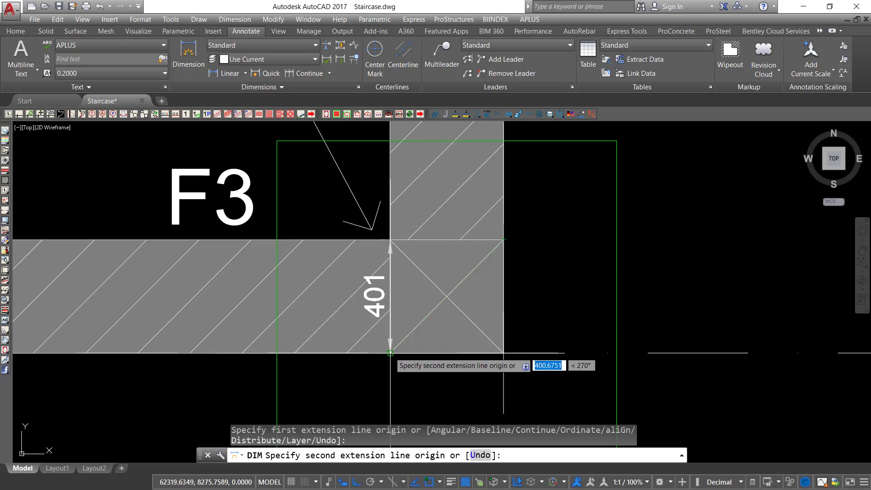
{"action": "key", "text": "Escape"}
{"action": "scroll", "coordinate": [583, 270], "scroll_direction": "down", "scroll_amount": 6}
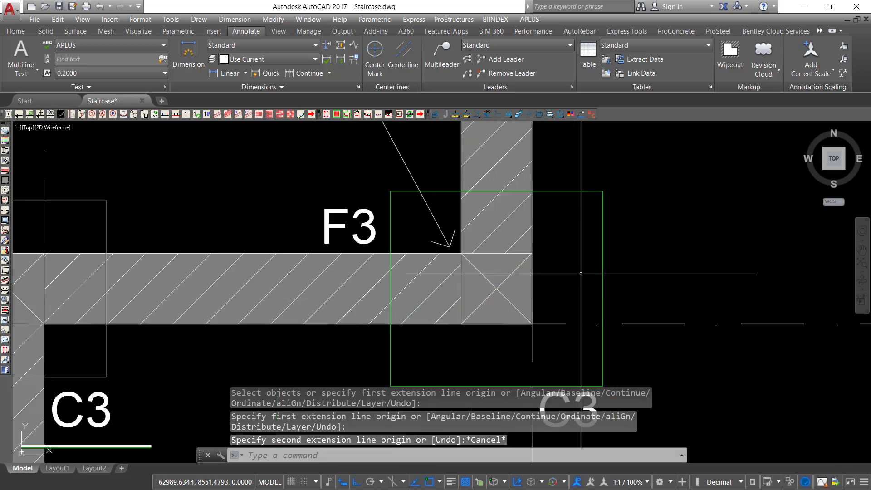
{"action": "scroll", "coordinate": [584, 270], "scroll_direction": "down", "scroll_amount": 6}
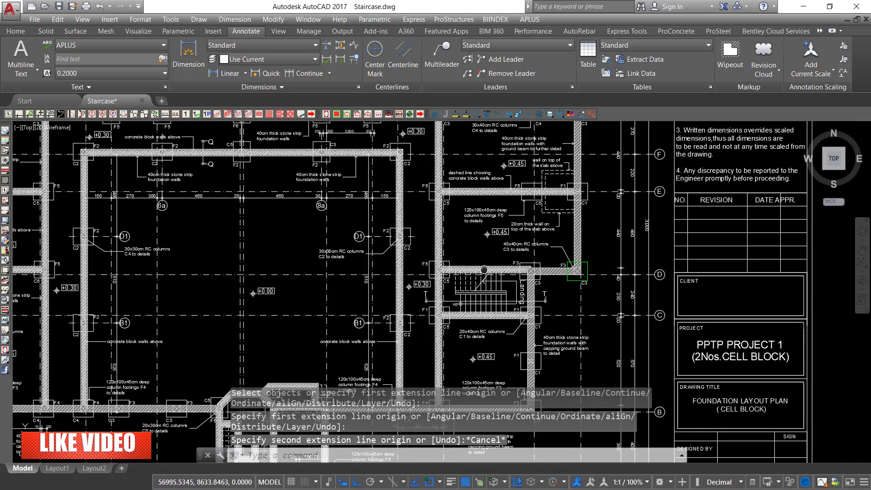
{"action": "middle_click_drag", "start_coordinate": [487, 268], "coordinate": [467, 280]}
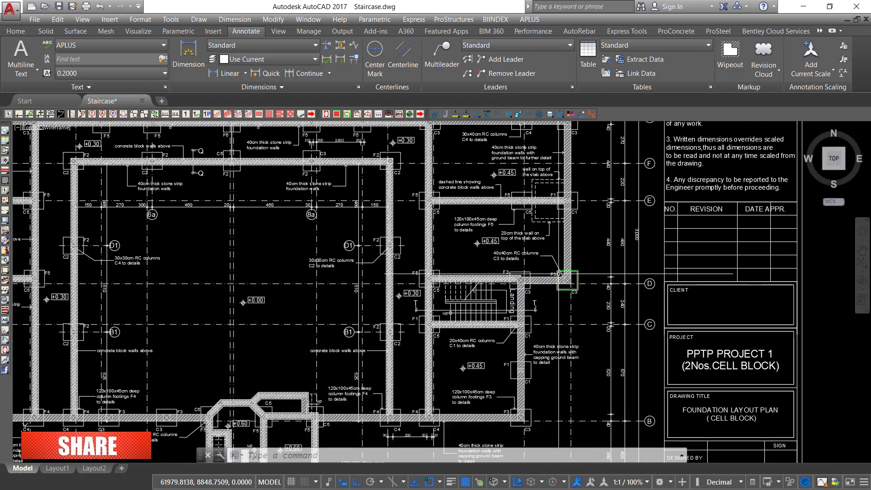
{"action": "mouse_move", "coordinate": [563, 277]}
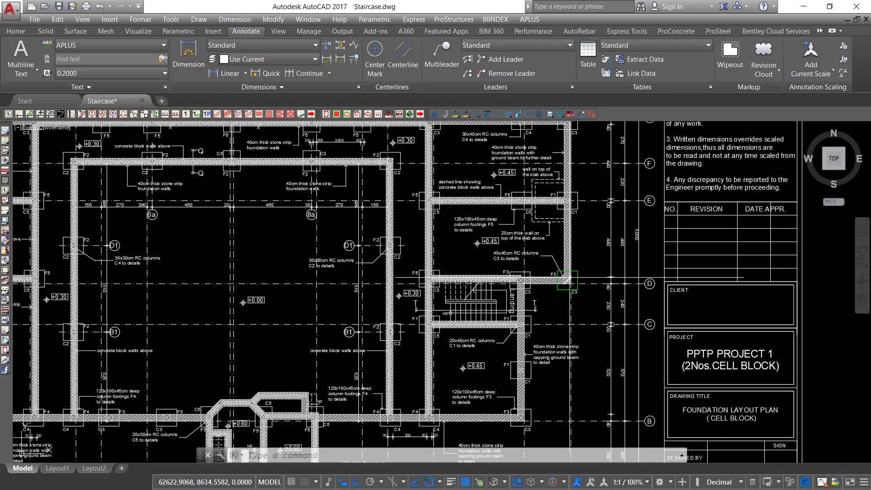
{"action": "scroll", "coordinate": [566, 279], "scroll_direction": "up", "scroll_amount": 2}
{"action": "scroll", "coordinate": [566, 279], "scroll_direction": "down", "scroll_amount": 4}
{"action": "scroll", "coordinate": [283, 291], "scroll_direction": "up", "scroll_amount": 2}
Step: Draw a rectangle 1400 long and 1300 wide in the empty space west of the foundation layout plan
{"action": "middle_click_drag", "start_coordinate": [273, 292], "coordinate": [714, 290]}
{"action": "scroll", "coordinate": [403, 259], "scroll_direction": "up", "scroll_amount": 3}
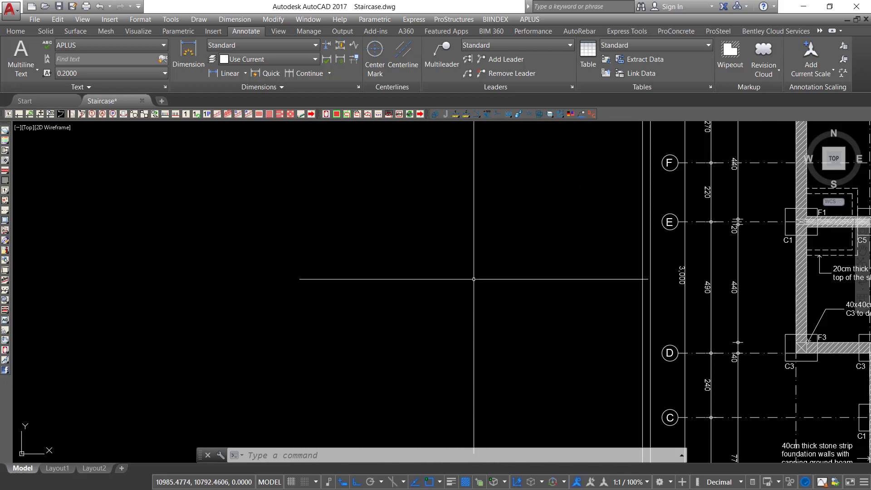
{"action": "scroll", "coordinate": [410, 217], "scroll_direction": "up", "scroll_amount": 2}
{"action": "scroll", "coordinate": [411, 217], "scroll_direction": "up", "scroll_amount": 2}
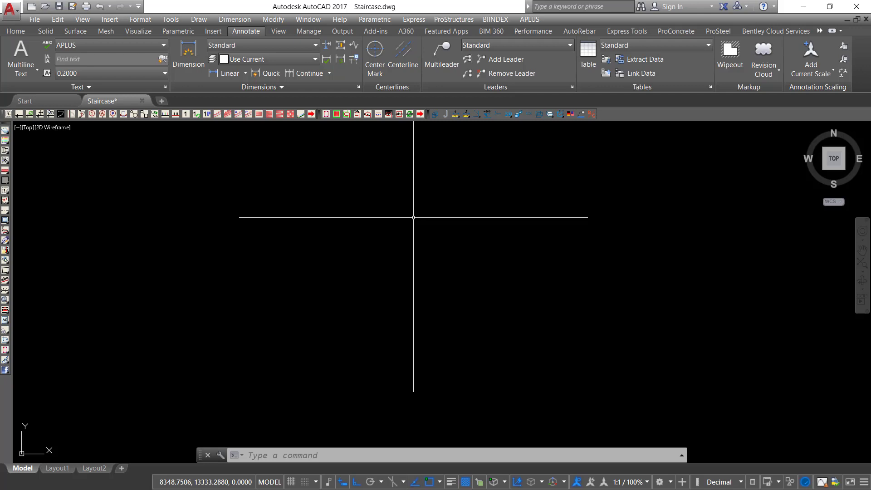
{"action": "type", "text": "r"}
{"action": "key", "text": "Return"}
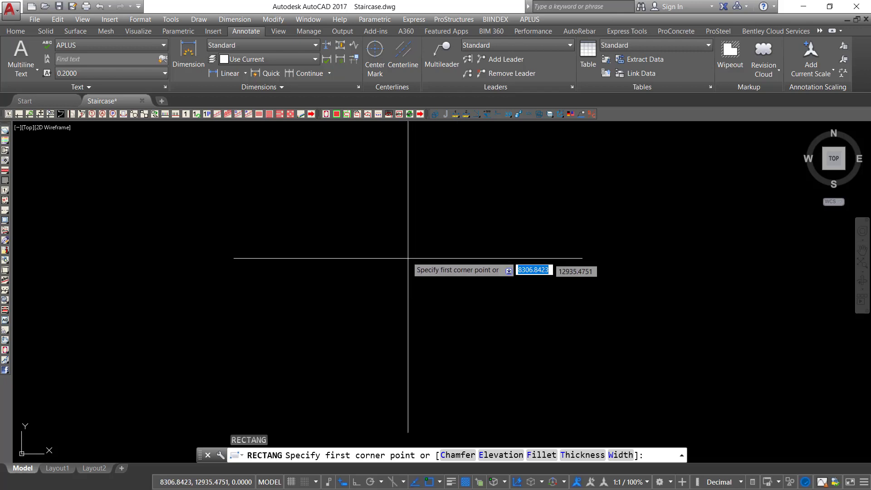
{"action": "left_click", "coordinate": [401, 246]}
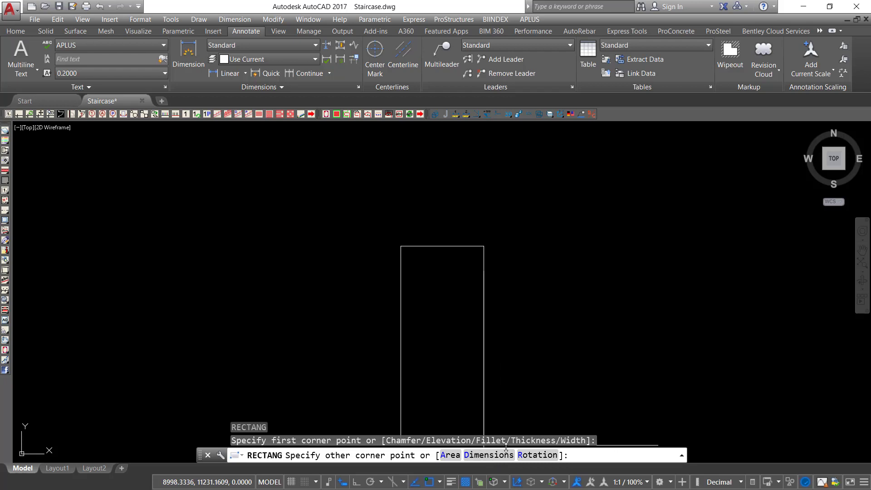
{"action": "left_click", "coordinate": [499, 455]}
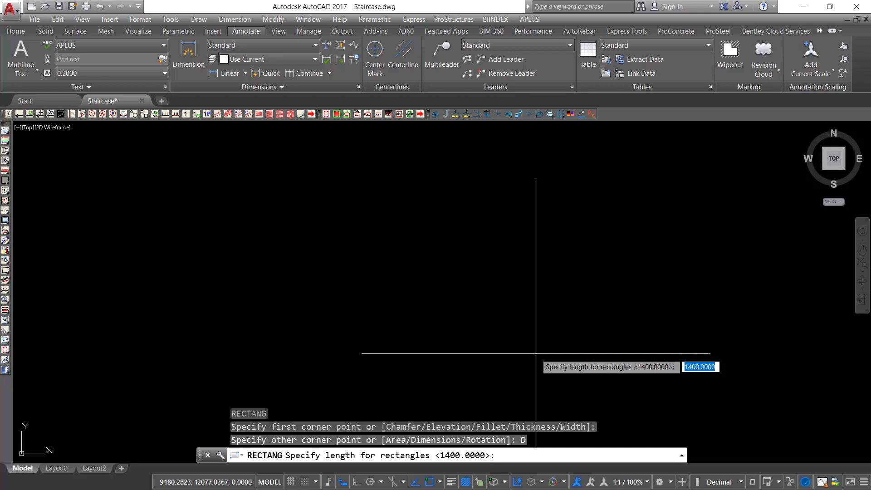
{"action": "type", "text": "1400"}
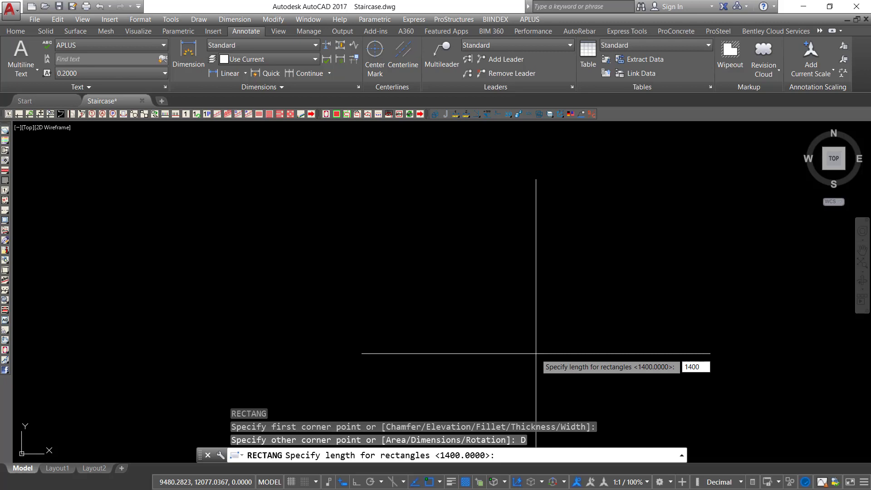
{"action": "key", "text": "Return"}
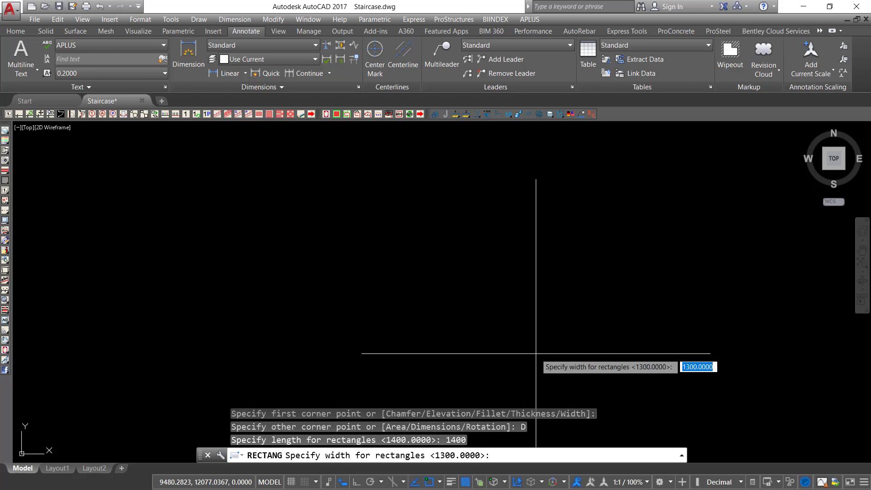
{"action": "type", "text": "1300"}
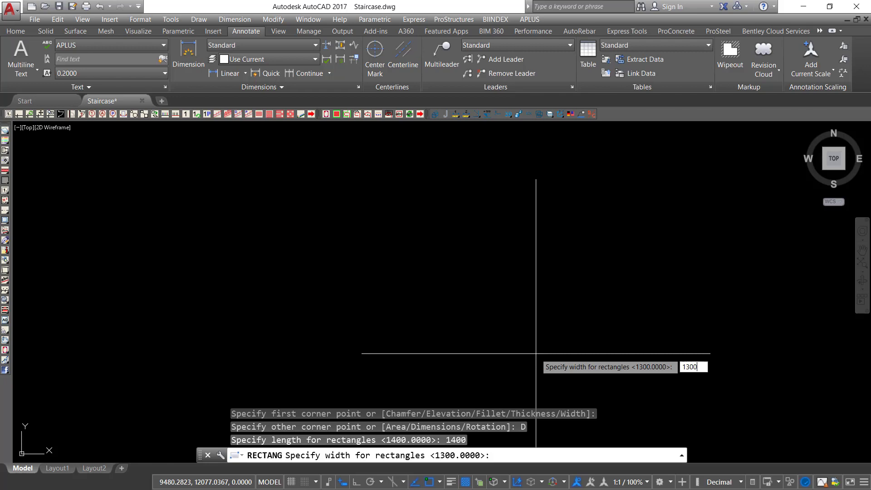
{"action": "key", "text": "Return"}
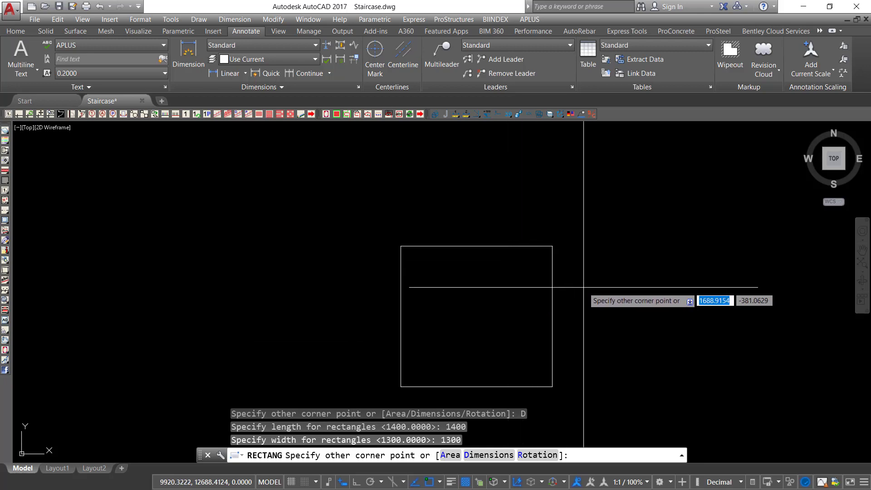
{"action": "left_click", "coordinate": [508, 274]}
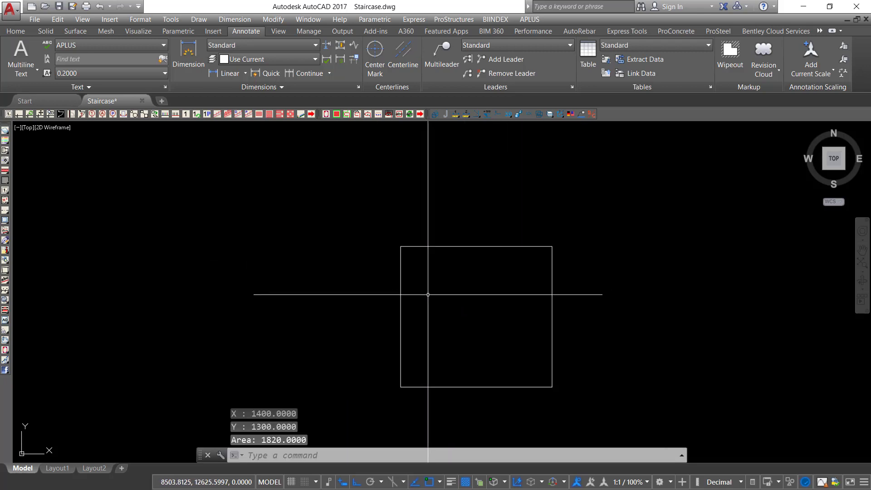
Step: Offset the 1400 by 1300 rectangle inward by 100
{"action": "scroll", "coordinate": [462, 255], "scroll_direction": "down", "scroll_amount": 3}
{"action": "scroll", "coordinate": [474, 272], "scroll_direction": "up", "scroll_amount": 4}
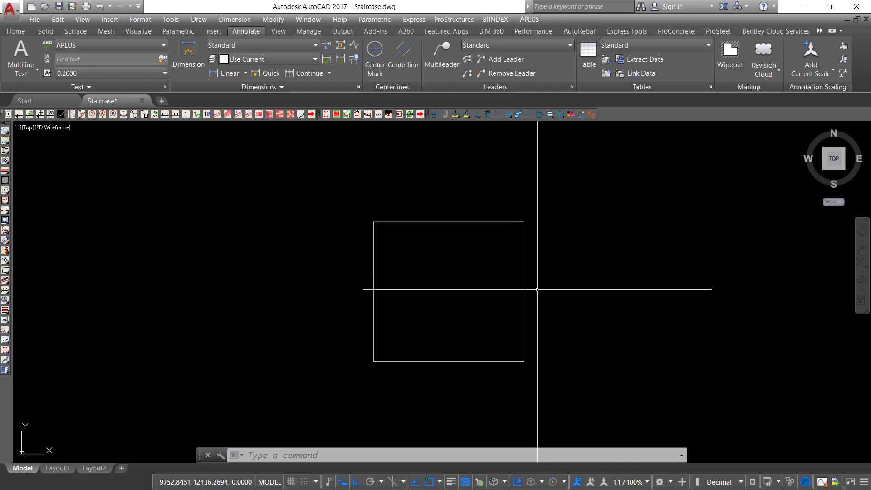
{"action": "type", "text": "o"}
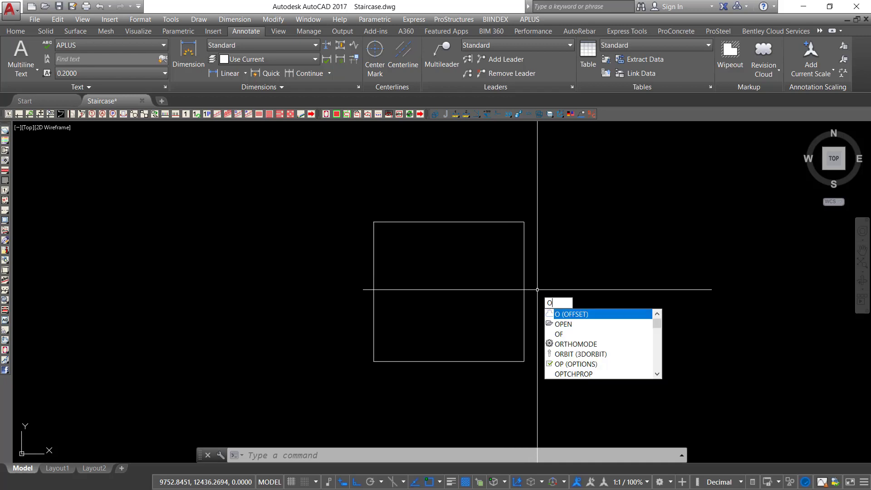
{"action": "key", "text": "Return"}
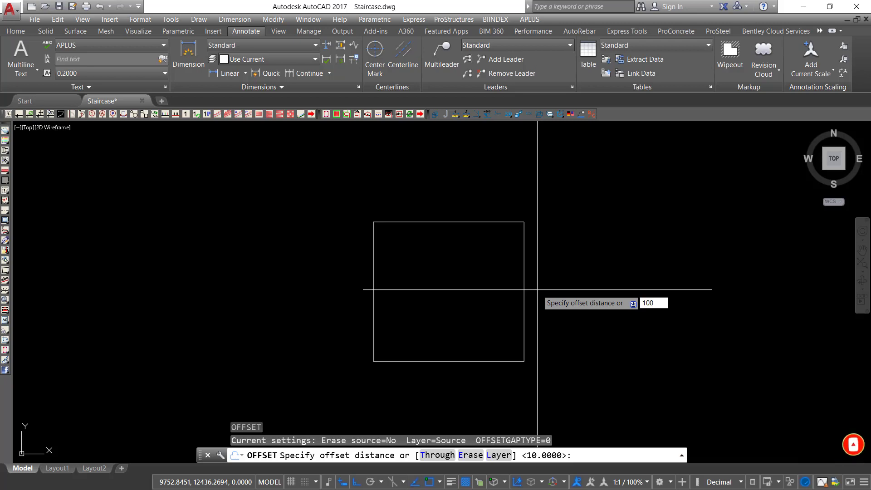
{"action": "key", "text": "Return"}
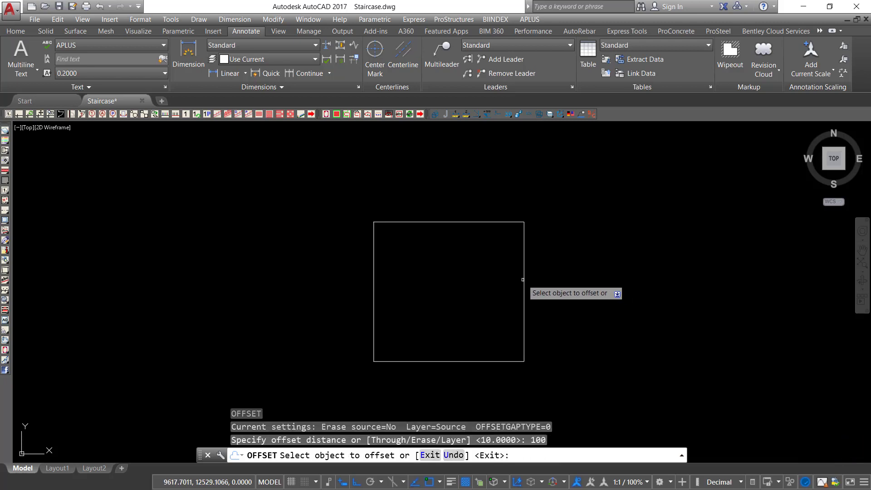
{"action": "left_click", "coordinate": [524, 279]}
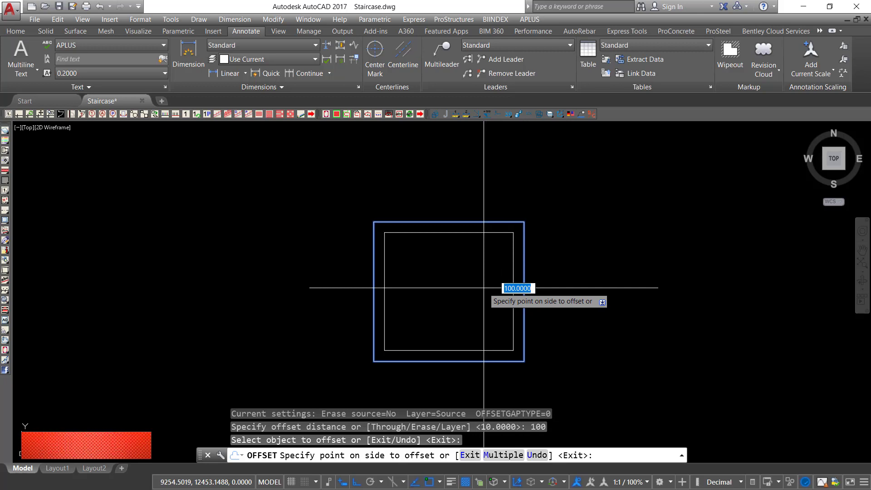
{"action": "left_click", "coordinate": [484, 288]}
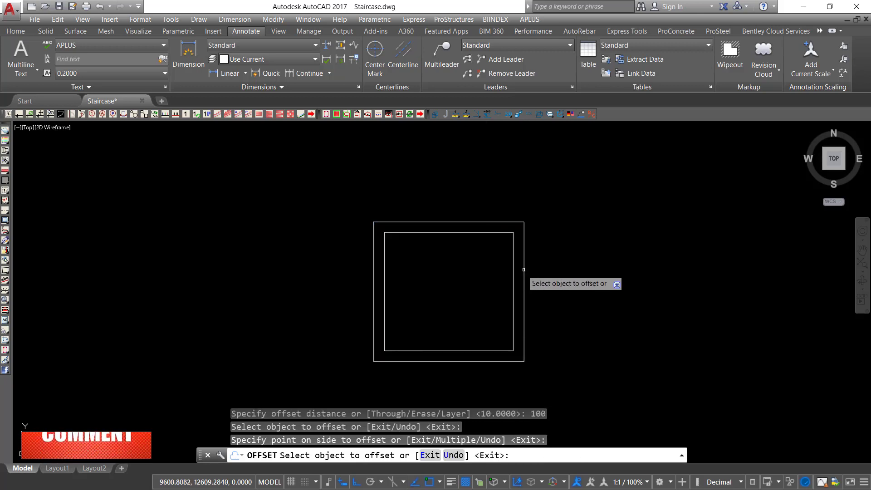
{"action": "right_click", "coordinate": [603, 242]}
{"action": "left_click", "coordinate": [622, 249]}
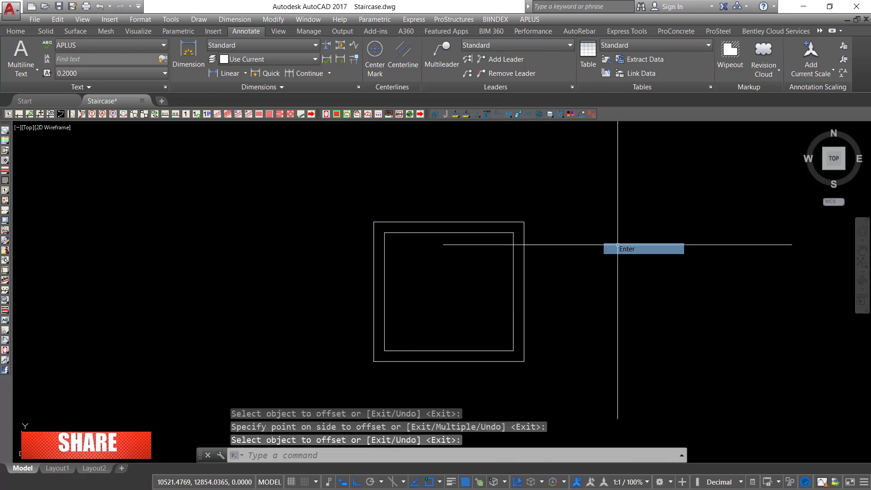
Step: Measure the gap between the outer and inner rectangles at their upper corners with a trial dimension
{"action": "scroll", "coordinate": [530, 221], "scroll_direction": "up", "scroll_amount": 5}
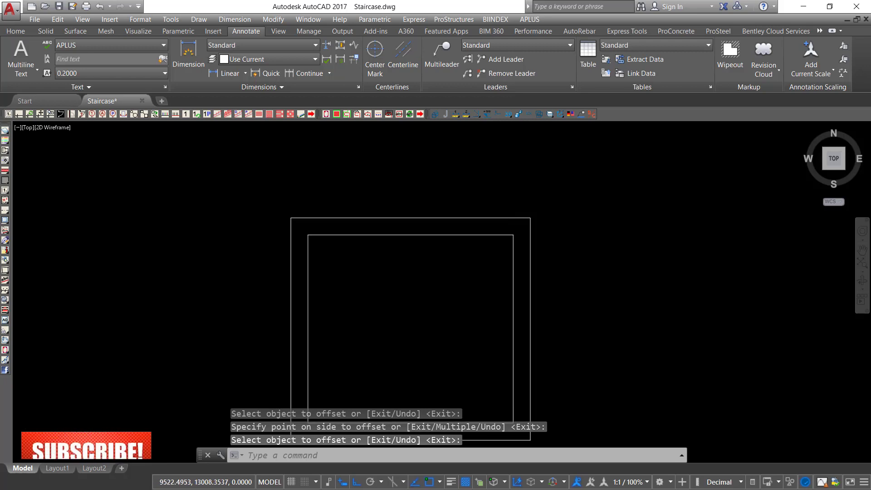
{"action": "left_click", "coordinate": [209, 67]}
{"action": "scroll", "coordinate": [522, 240], "scroll_direction": "up", "scroll_amount": 3}
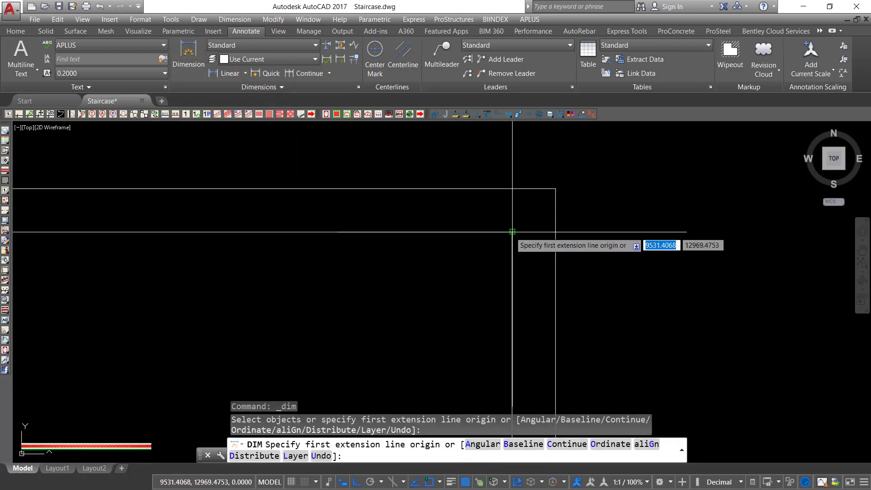
{"action": "left_click", "coordinate": [512, 232]}
{"action": "left_click", "coordinate": [555, 189]}
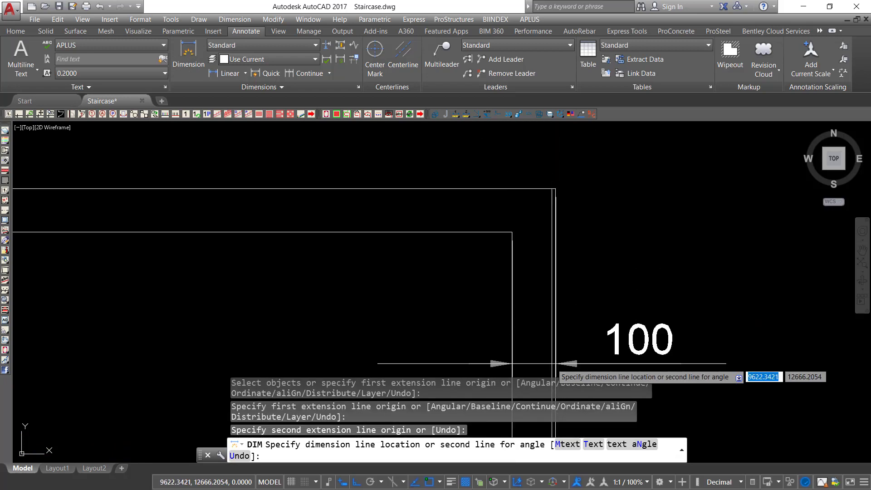
{"action": "scroll", "coordinate": [556, 364], "scroll_direction": "down", "scroll_amount": 3}
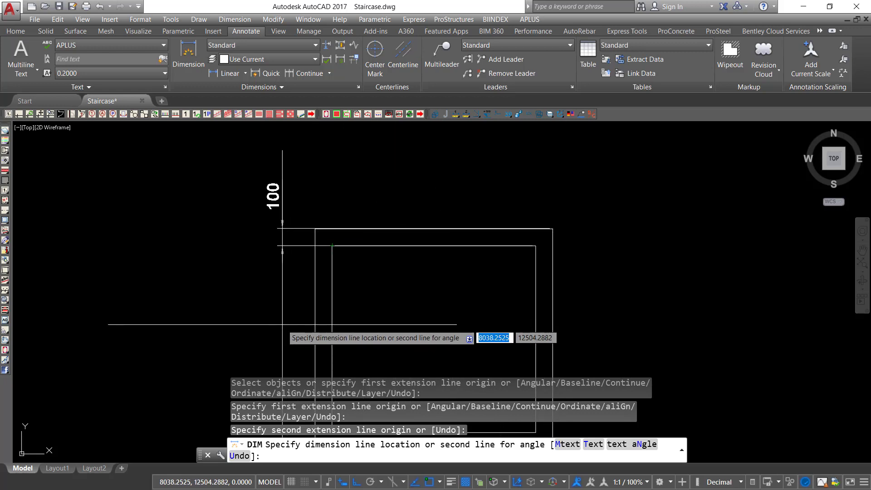
{"action": "scroll", "coordinate": [436, 239], "scroll_direction": "down", "scroll_amount": 4}
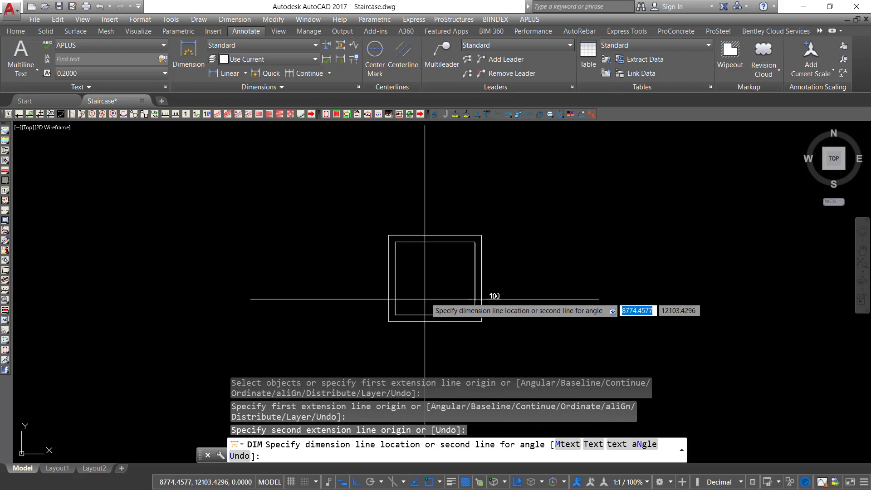
{"action": "key", "text": "Escape"}
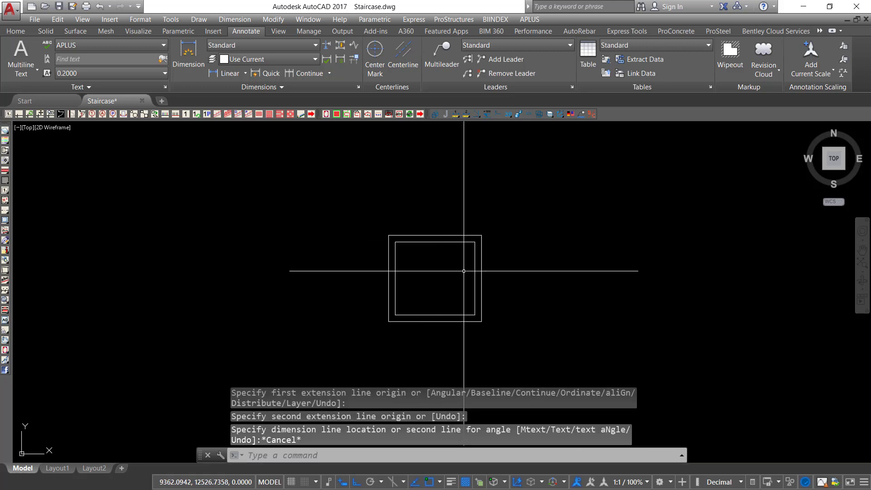
Step: Draw a 400 by 400 column rectangle inside the inner footing rectangle
{"action": "scroll", "coordinate": [431, 245], "scroll_direction": "up", "scroll_amount": 2}
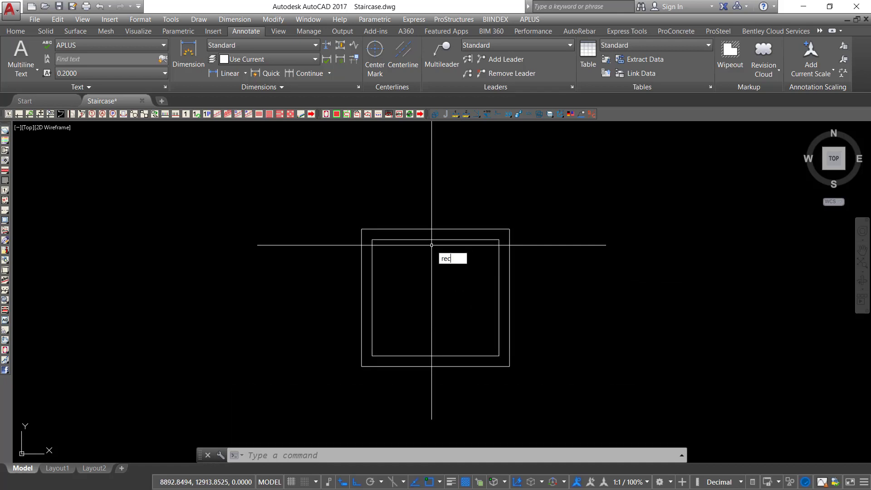
{"action": "key", "text": "Return"}
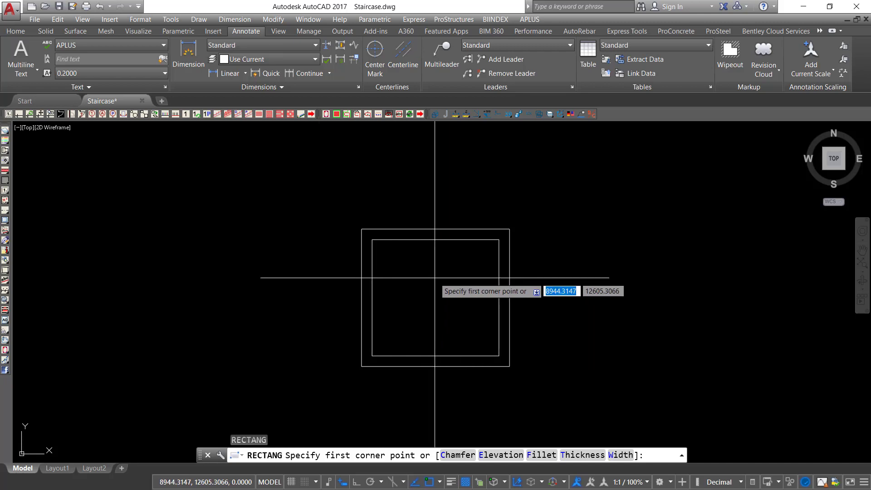
{"action": "scroll", "coordinate": [408, 280], "scroll_direction": "up", "scroll_amount": 2}
{"action": "left_click", "coordinate": [402, 272]}
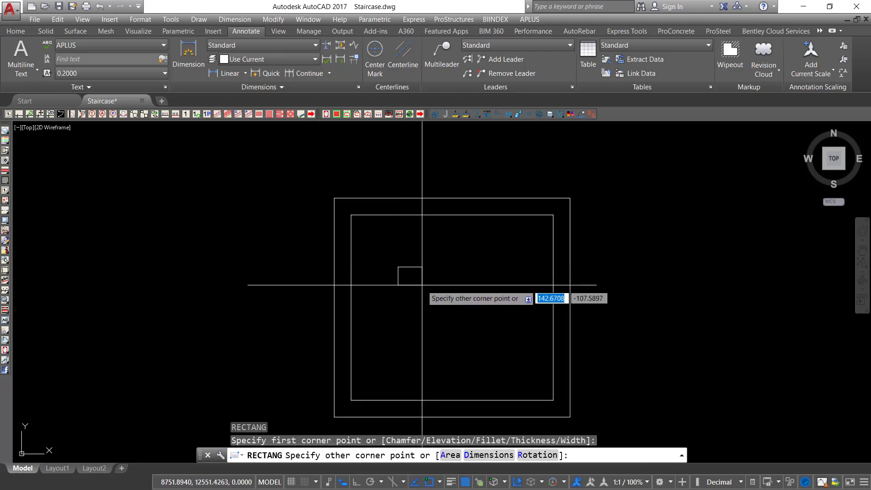
{"action": "type", "text": "D"}
{"action": "key", "text": "Return"}
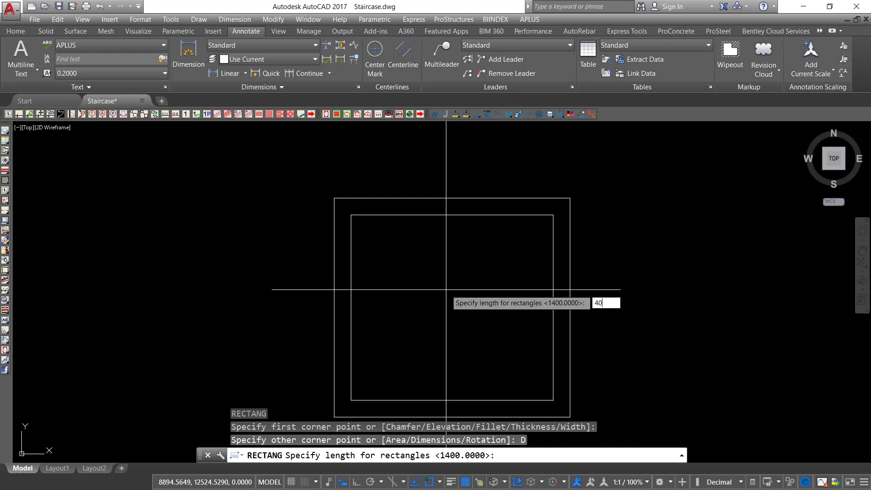
{"action": "type", "text": "400"}
{"action": "key", "text": "Return"}
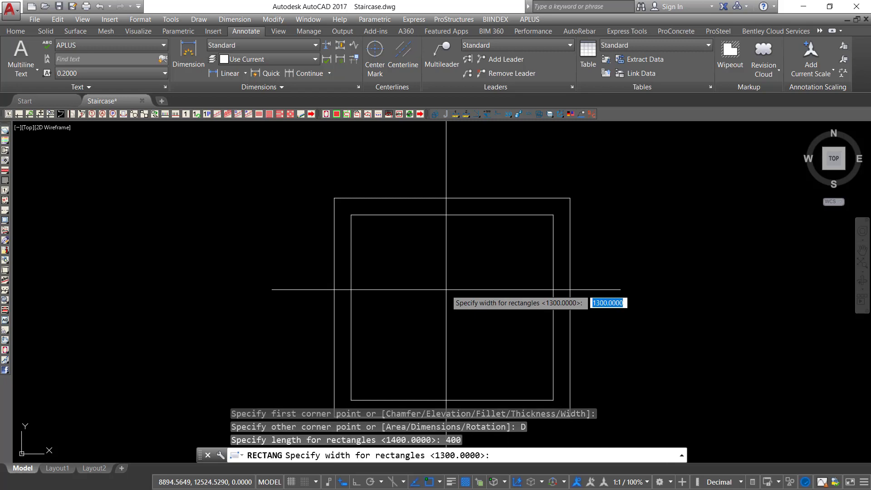
{"action": "type", "text": "400"}
{"action": "key", "text": "Return"}
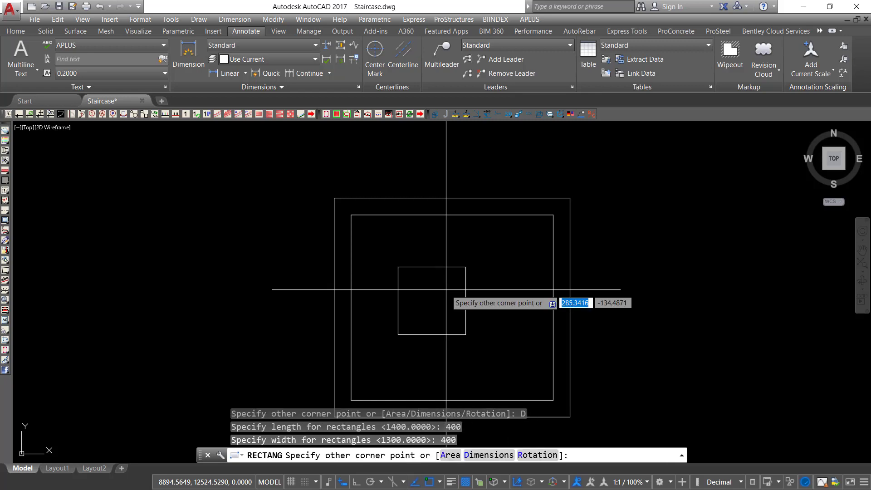
{"action": "left_click", "coordinate": [452, 294]}
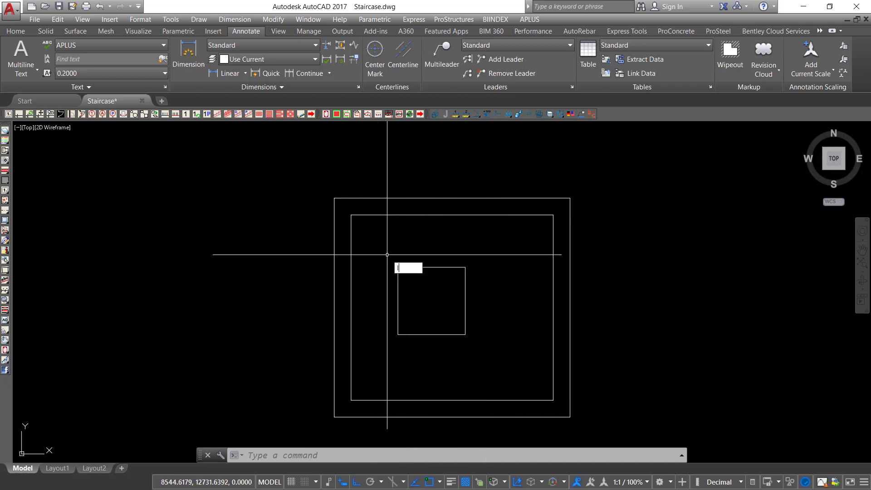
Step: Draw a vertical helper line between the midpoints of the column square's upper and lower edges
{"action": "type", "text": "L"}
{"action": "key", "text": "Return"}
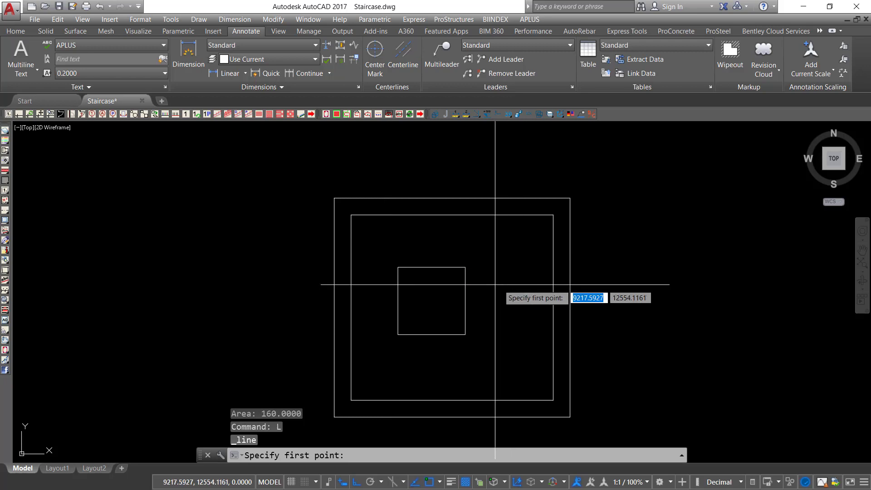
{"action": "left_click", "coordinate": [431, 267]}
{"action": "left_click", "coordinate": [431, 334]}
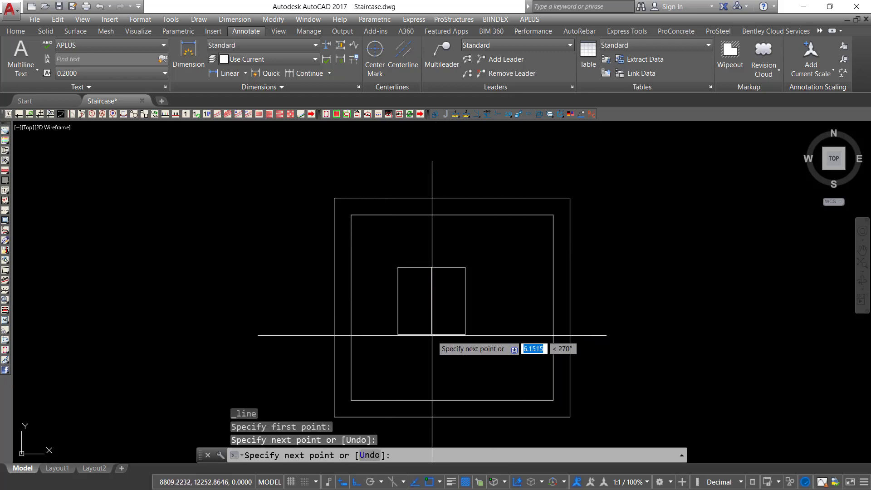
{"action": "right_click", "coordinate": [501, 261]}
{"action": "left_click", "coordinate": [511, 266]}
Step: Draw a vertical helper line between the midpoints of the inner footing rectangle's upper and lower edges
{"action": "right_click", "coordinate": [488, 248]}
{"action": "left_click", "coordinate": [509, 255]}
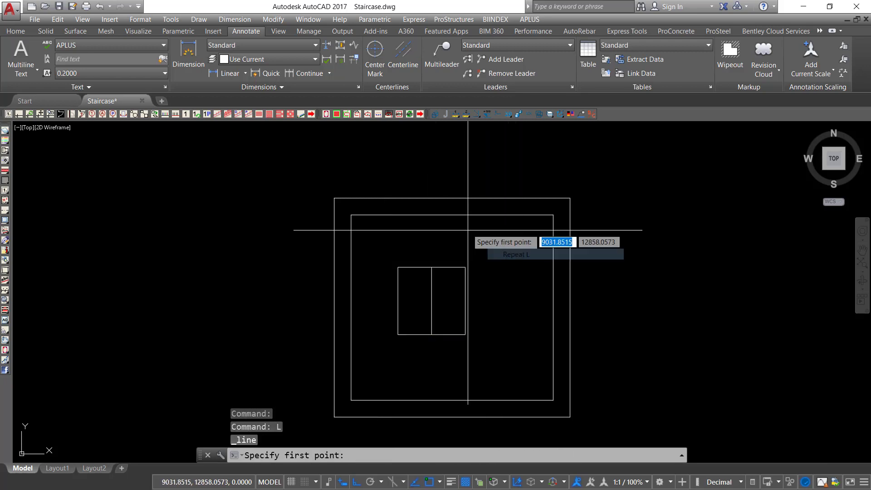
{"action": "left_click", "coordinate": [453, 215]}
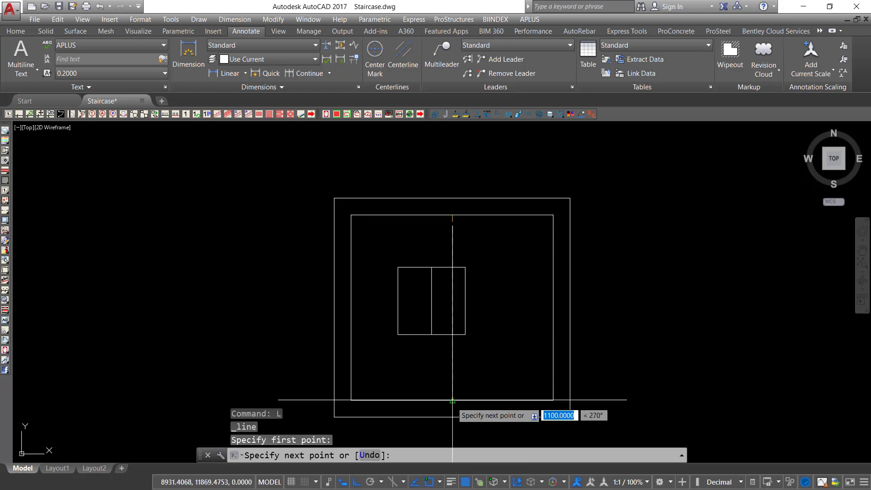
{"action": "left_click", "coordinate": [452, 401]}
{"action": "right_click", "coordinate": [503, 336]}
{"action": "left_click", "coordinate": [517, 345]}
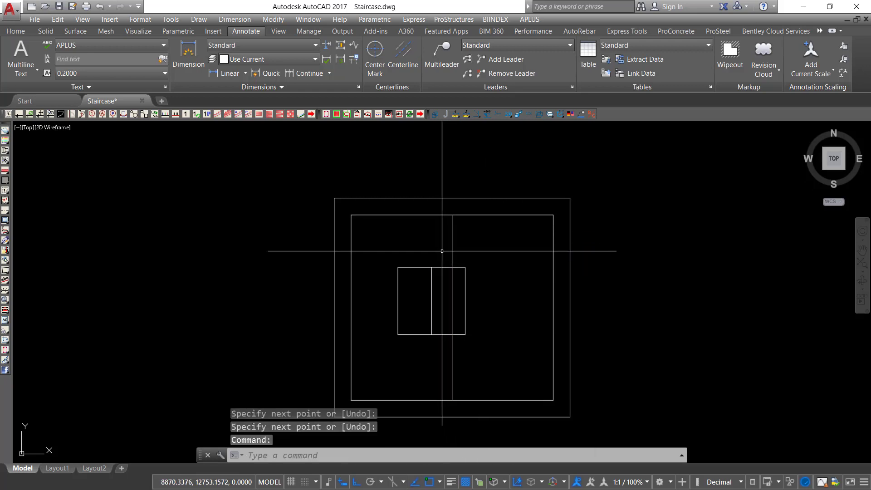
Step: Move the column square from its helper line's midpoint to the midpoint of the inner rectangle's helper line, centring it in the footing
{"action": "left_click", "coordinate": [442, 251]}
{"action": "left_click", "coordinate": [412, 230]}
{"action": "left_click", "coordinate": [419, 239]}
{"action": "left_click", "coordinate": [356, 302]}
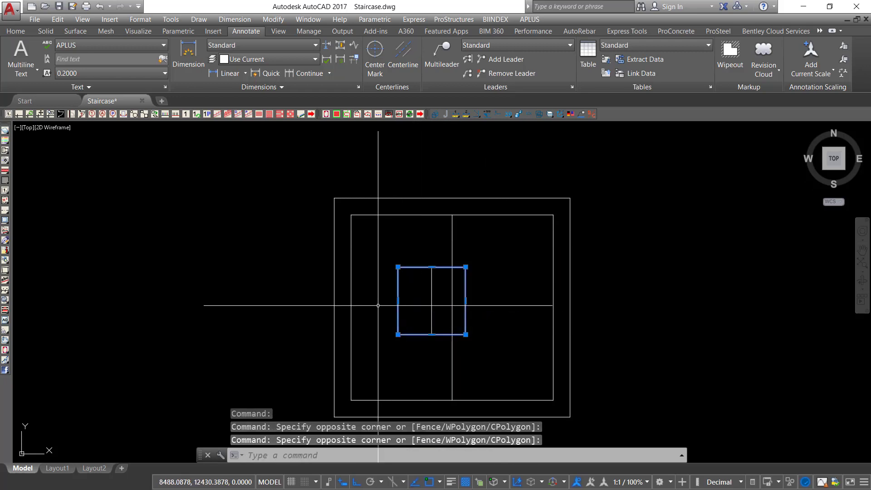
{"action": "right_click", "coordinate": [482, 254]}
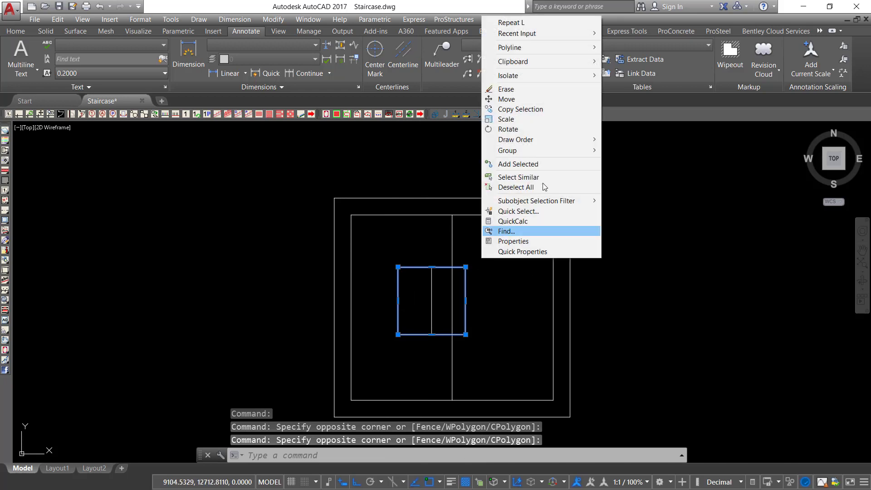
{"action": "left_click", "coordinate": [517, 100]}
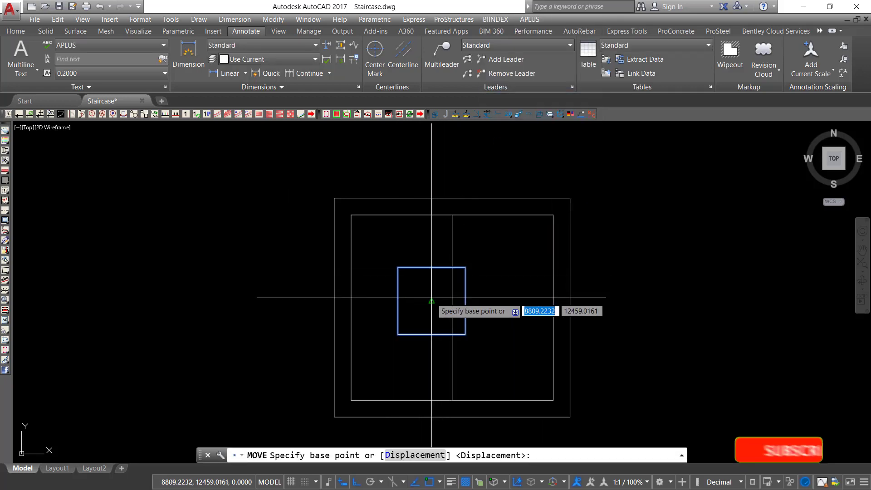
{"action": "left_click", "coordinate": [443, 294]}
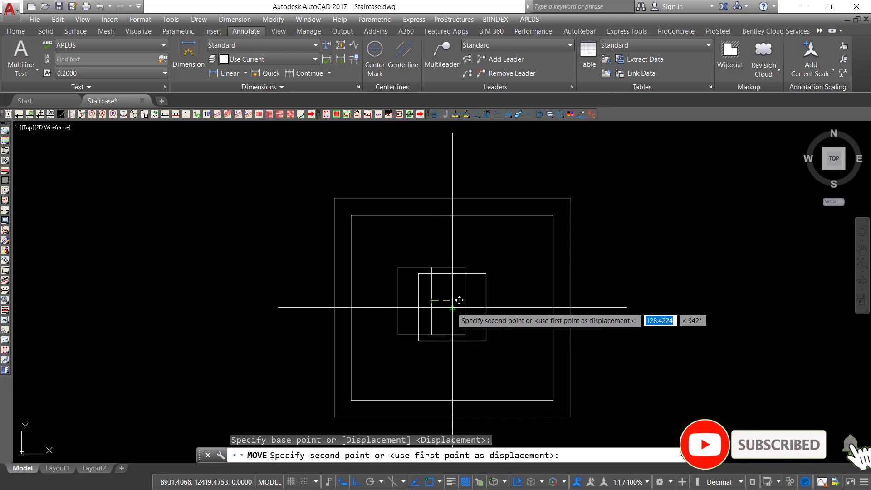
{"action": "left_click", "coordinate": [464, 300]}
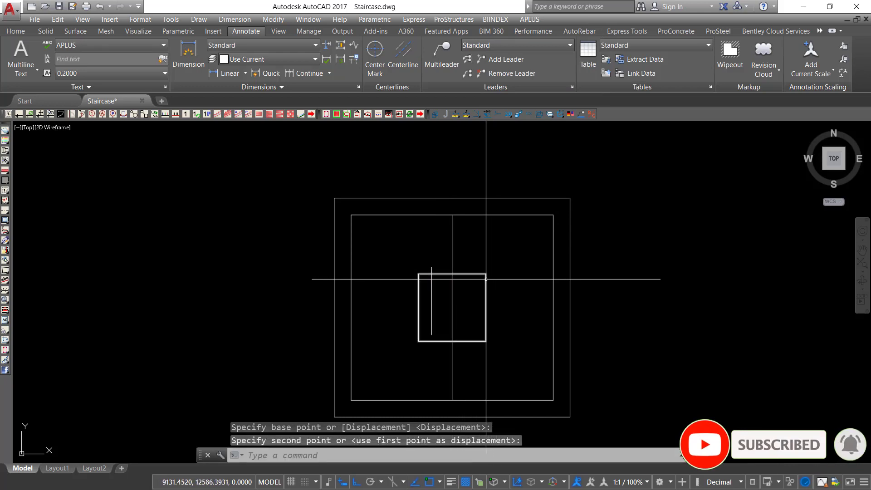
Step: Erase the two vertical helper lines inside the footing
{"action": "key", "text": "Escape"}
{"action": "left_click", "coordinate": [439, 294]}
{"action": "left_click", "coordinate": [422, 296]}
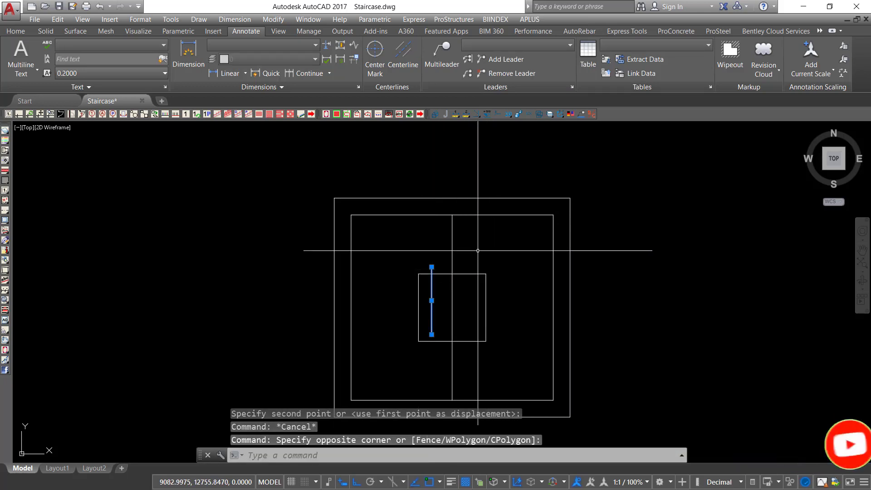
{"action": "left_click", "coordinate": [476, 243]}
{"action": "left_click", "coordinate": [421, 251]}
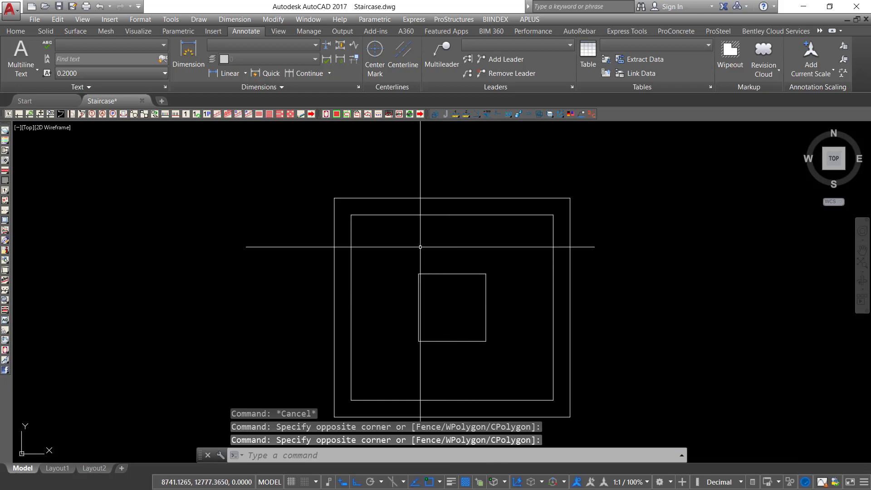
{"action": "key", "text": "Delete"}
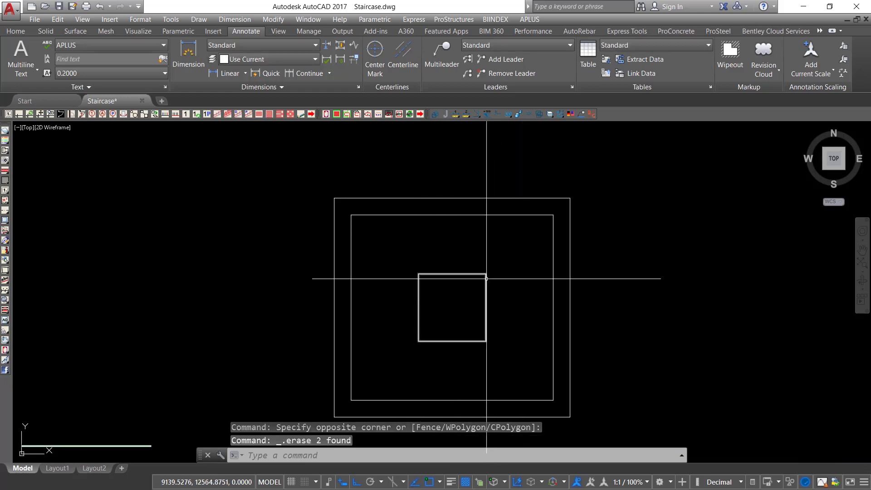
{"action": "left_click", "coordinate": [598, 187]}
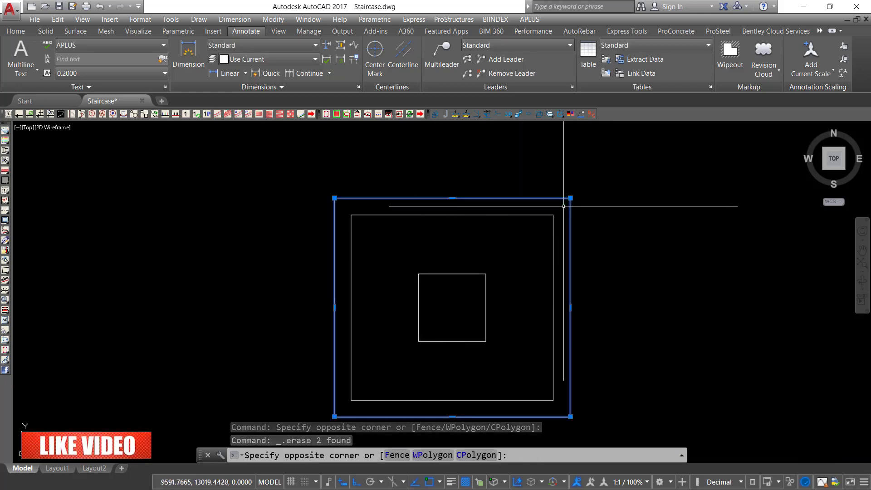
{"action": "left_click", "coordinate": [566, 203]}
{"action": "left_click", "coordinate": [558, 211]}
{"action": "left_click", "coordinate": [536, 231]}
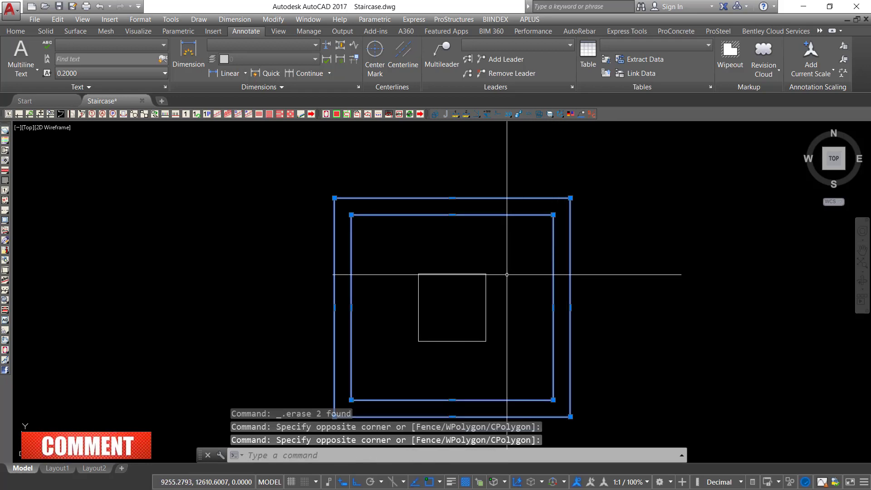
{"action": "left_click", "coordinate": [507, 268]}
{"action": "left_click", "coordinate": [460, 307]}
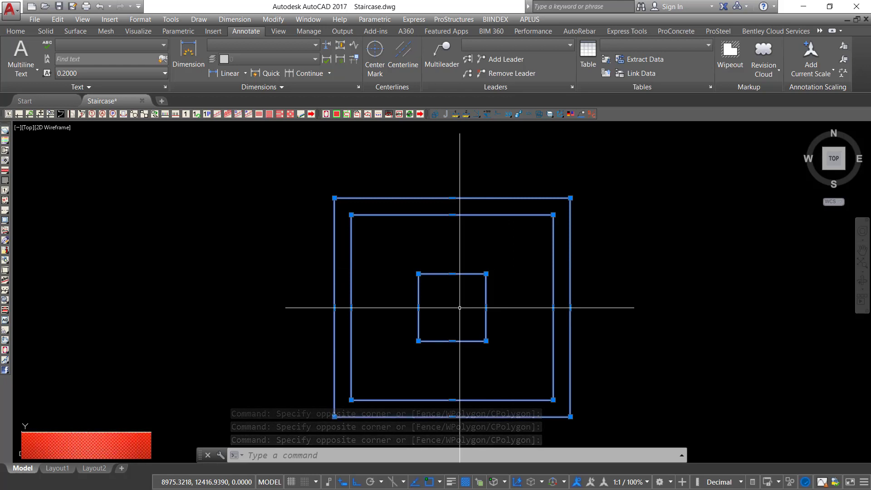
{"action": "key", "text": "Escape"}
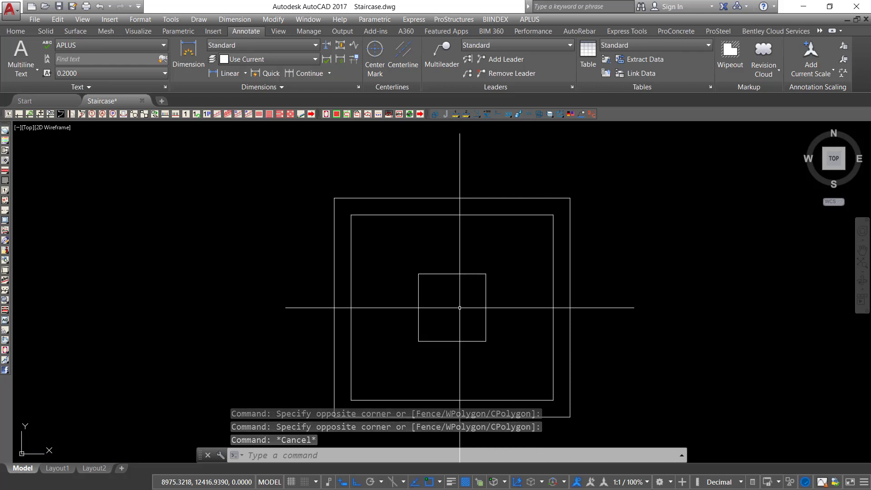
{"action": "scroll", "coordinate": [452, 306], "scroll_direction": "down", "scroll_amount": 2}
{"action": "middle_click_drag", "start_coordinate": [430, 292], "coordinate": [388, 319]}
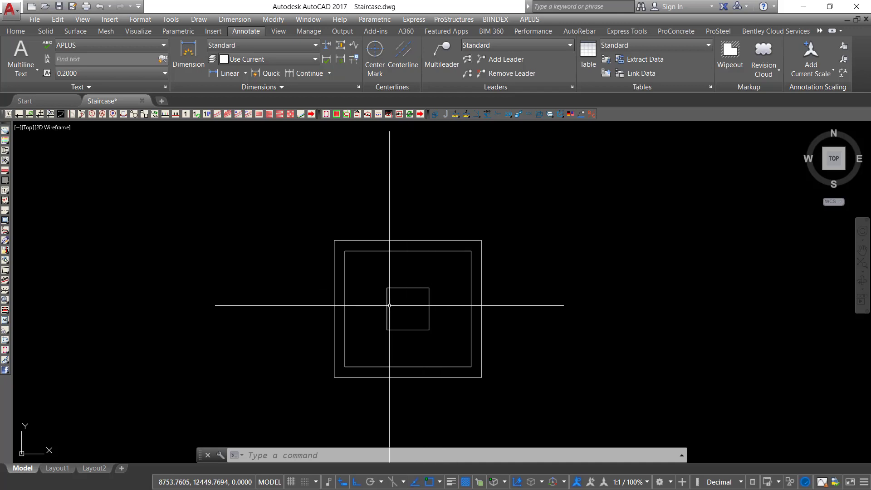
{"action": "scroll", "coordinate": [409, 297], "scroll_direction": "up", "scroll_amount": 2}
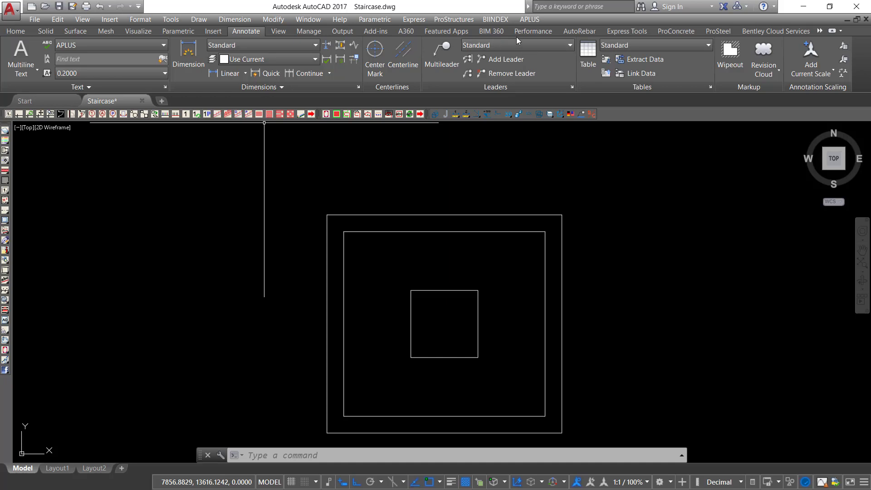
Step: Start a 20 mm diameter AutoRebar bar near the inner footing rectangle's upper-left corner with a 200 horizontal leg running left
{"action": "left_click", "coordinate": [576, 31]}
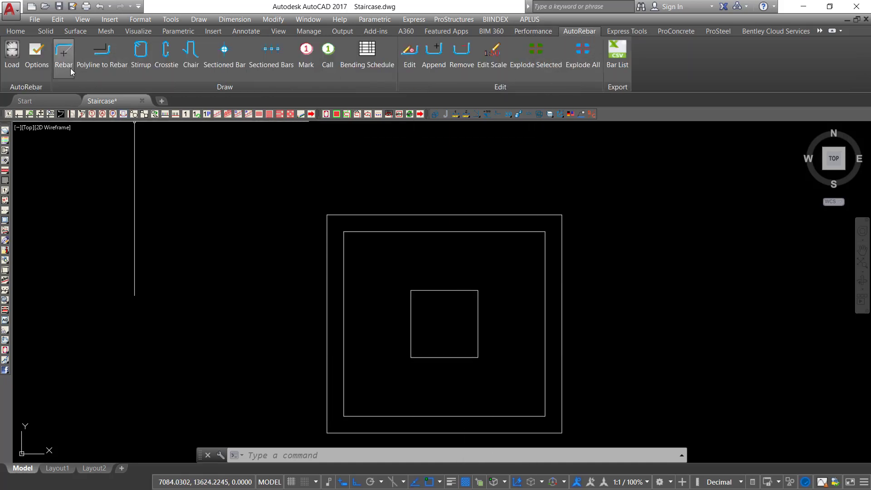
{"action": "left_click", "coordinate": [65, 54]}
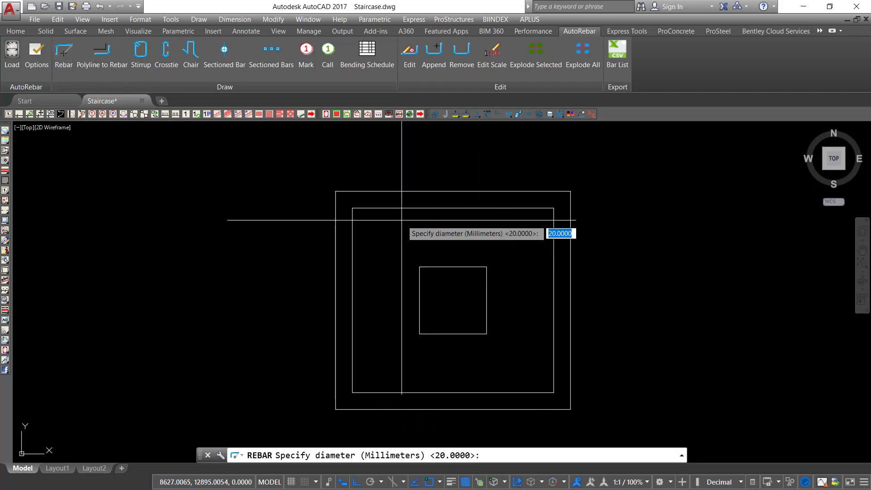
{"action": "scroll", "coordinate": [397, 222], "scroll_direction": "up", "scroll_amount": 2}
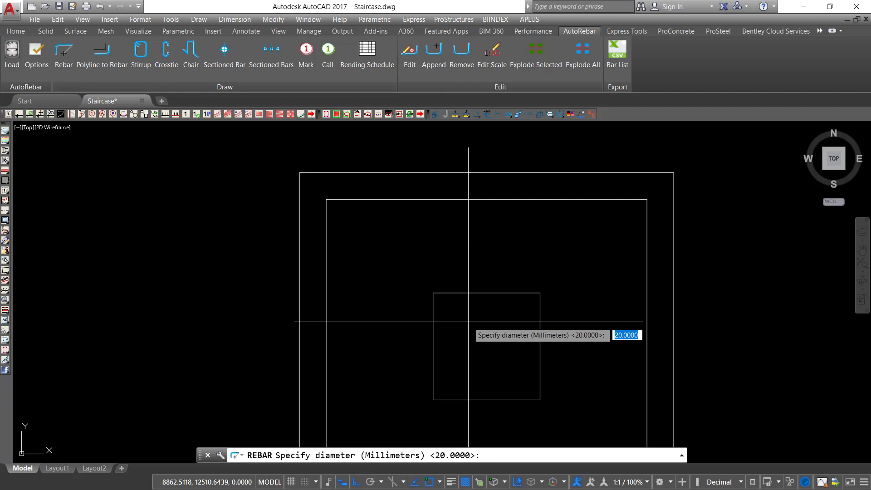
{"action": "key", "text": "Return"}
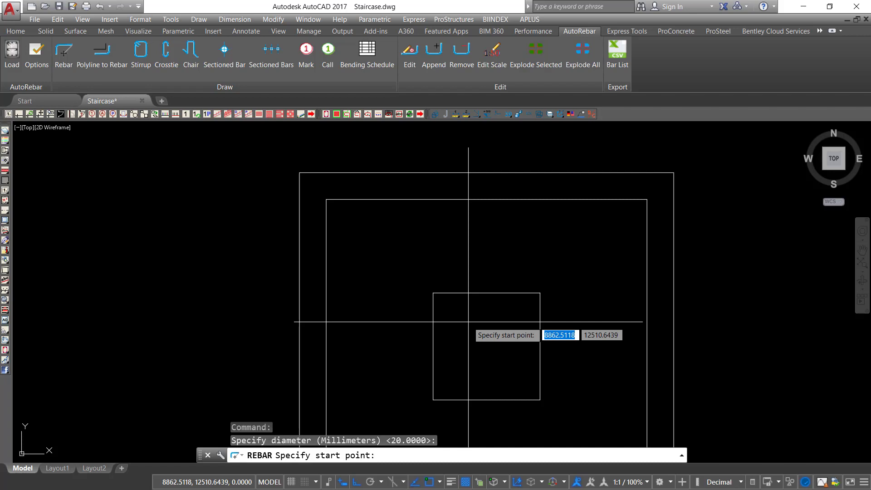
{"action": "left_click", "coordinate": [422, 217]}
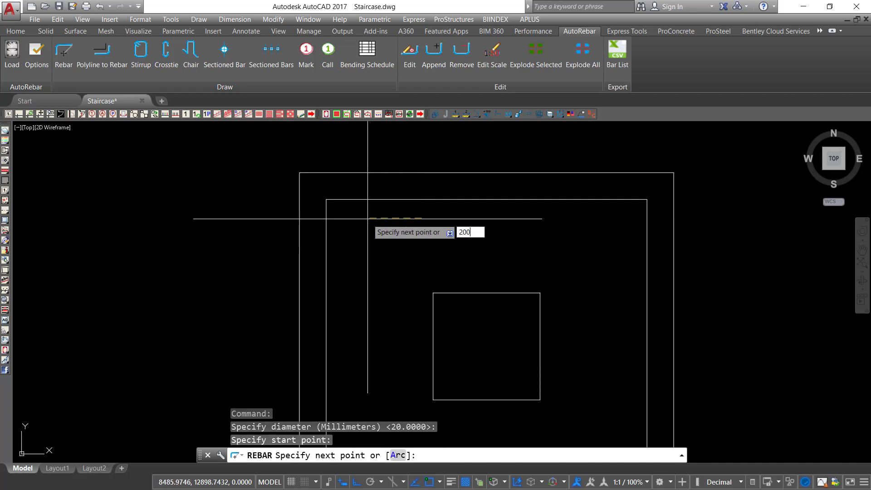
{"action": "key", "text": "Return"}
Step: Complete the bar with a vertical run about 959 long downward and a lower horizontal leg ending in line with the upper leg
{"action": "scroll", "coordinate": [356, 268], "scroll_direction": "down", "scroll_amount": 4}
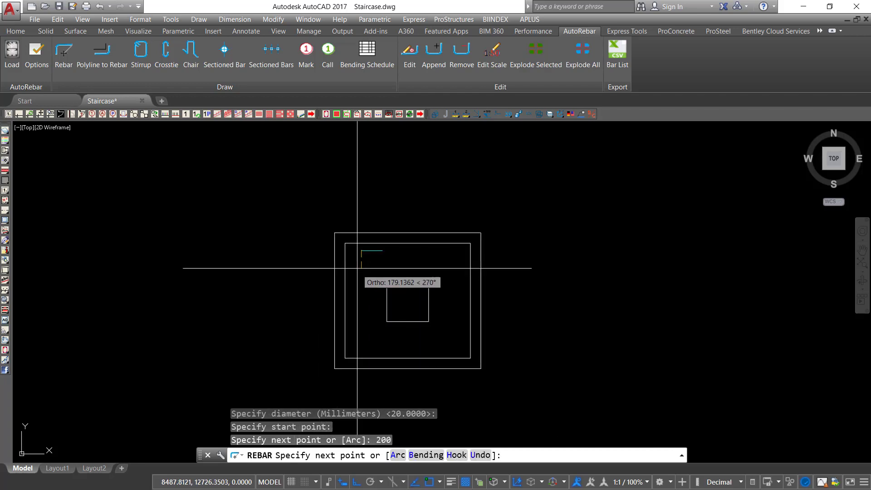
{"action": "scroll", "coordinate": [363, 345], "scroll_direction": "up", "scroll_amount": 6}
{"action": "scroll", "coordinate": [369, 346], "scroll_direction": "down", "scroll_amount": 3}
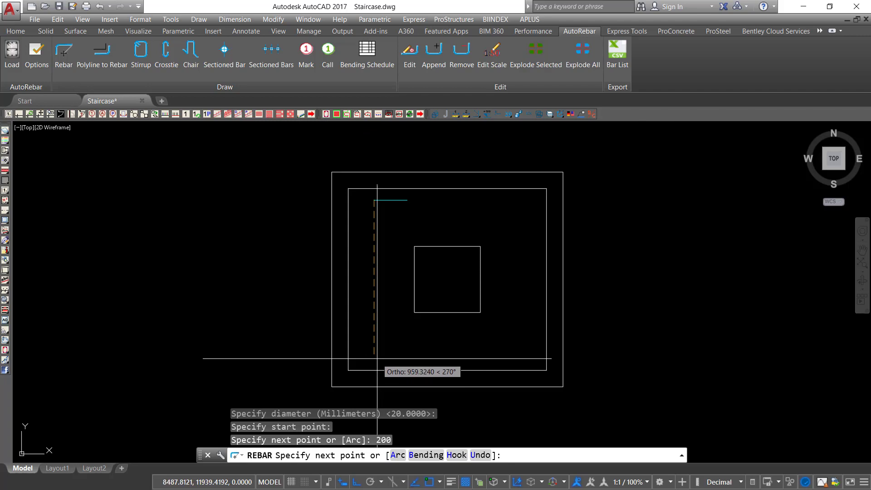
{"action": "left_click", "coordinate": [377, 359]}
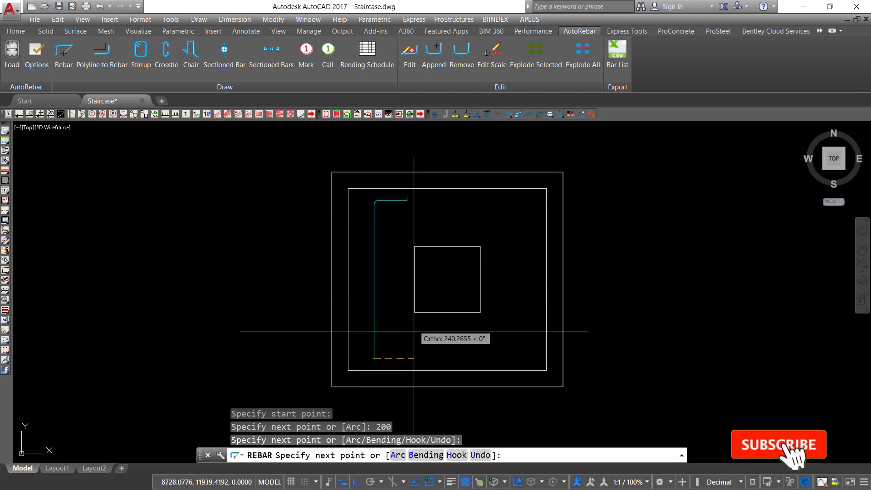
{"action": "left_click", "coordinate": [407, 358]}
{"action": "right_click", "coordinate": [424, 340]}
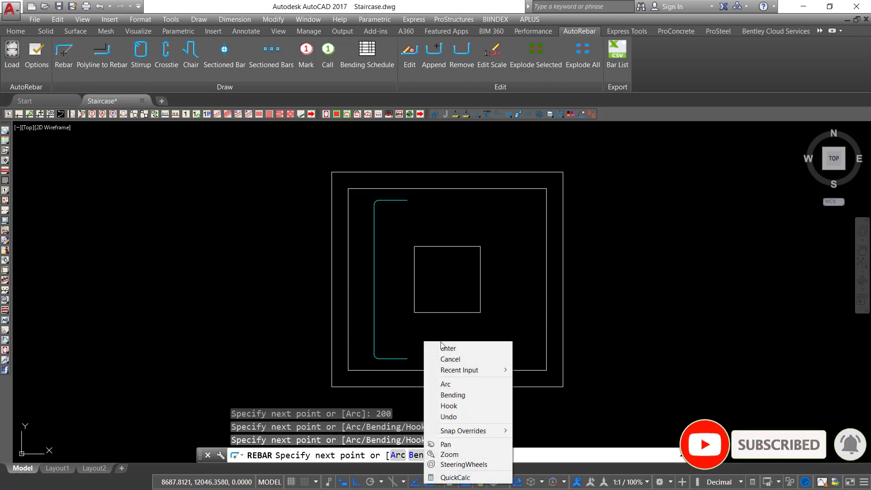
{"action": "left_click", "coordinate": [448, 348]}
Step: Set the bending radius factor n1 to 4 in the AutoRebar rebar options
{"action": "scroll", "coordinate": [383, 198], "scroll_direction": "up", "scroll_amount": 4}
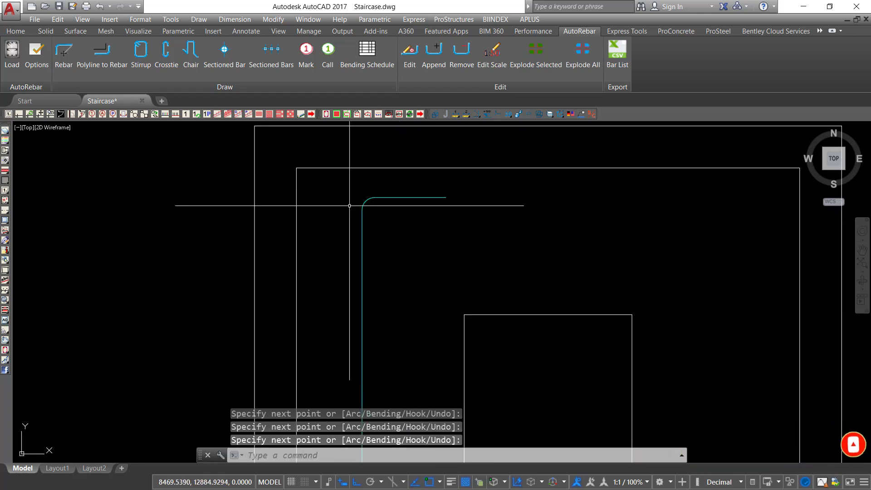
{"action": "scroll", "coordinate": [370, 191], "scroll_direction": "up", "scroll_amount": 2}
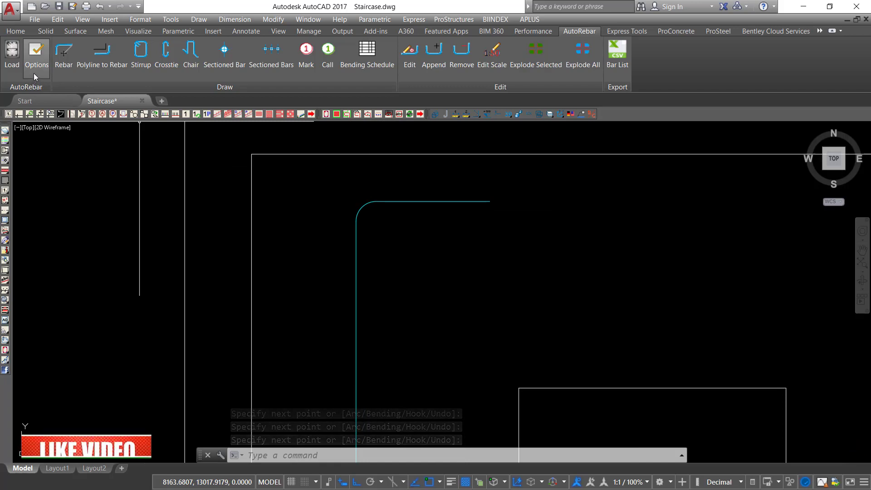
{"action": "left_click", "coordinate": [36, 53]}
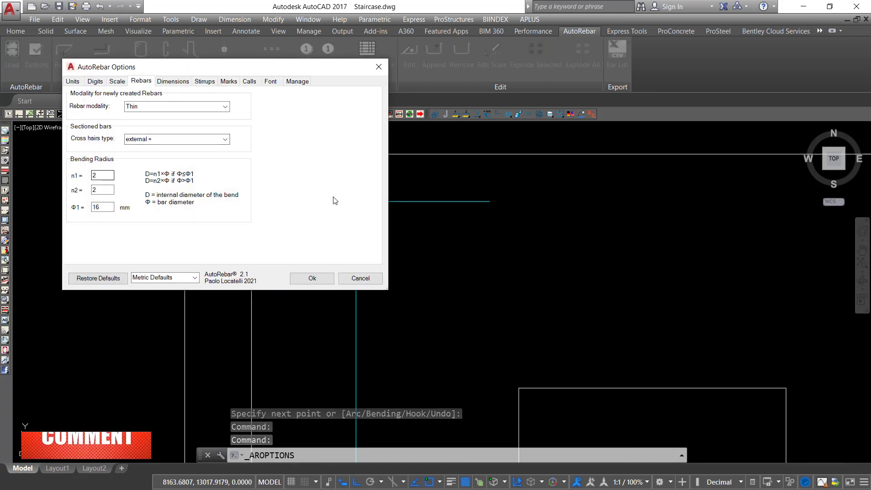
{"action": "left_click_drag", "start_coordinate": [279, 69], "coordinate": [647, 112]}
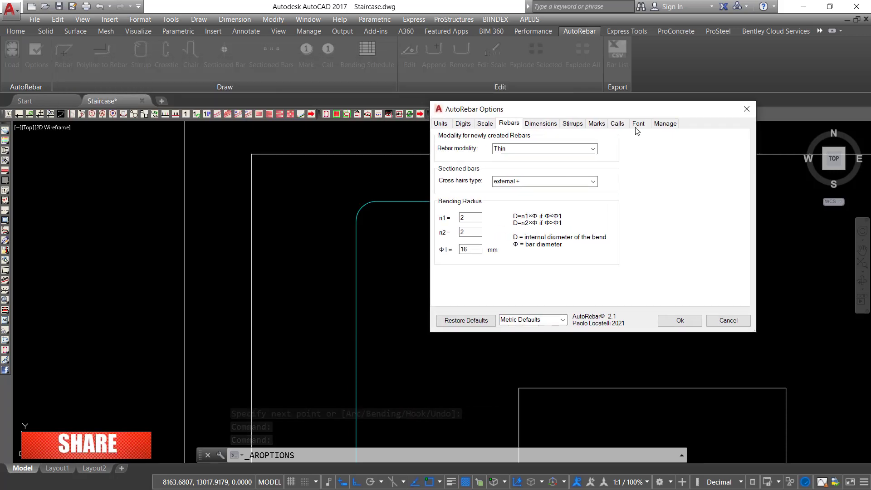
{"action": "double_click", "coordinate": [460, 218]}
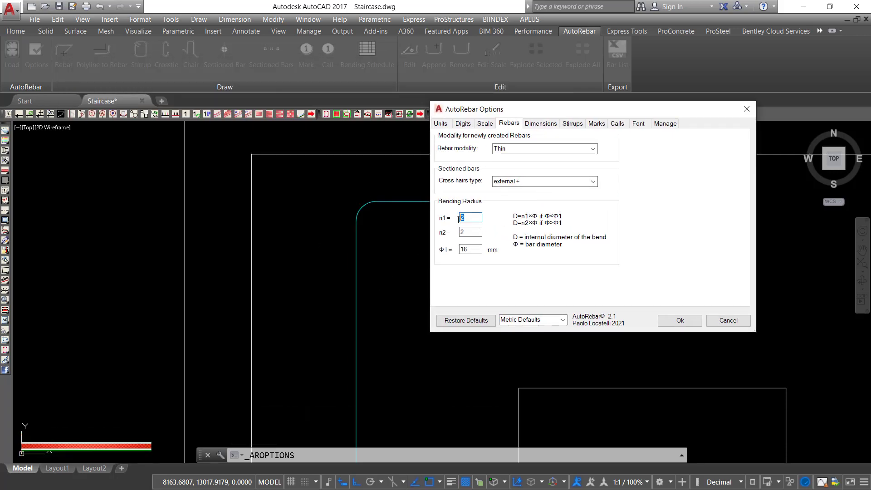
{"action": "type", "text": "4"}
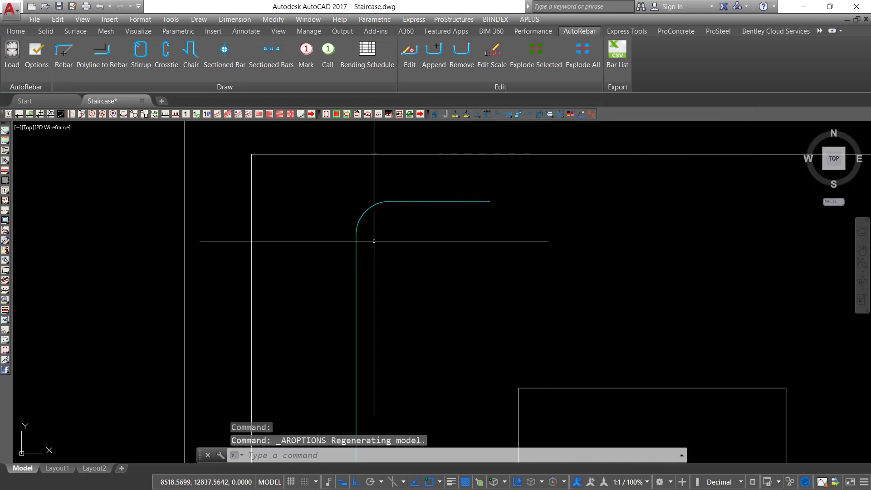
Step: Mirror the C-shaped bar about the footing's vertical centreline, keeping the source bar
{"action": "scroll", "coordinate": [361, 204], "scroll_direction": "down", "scroll_amount": 2}
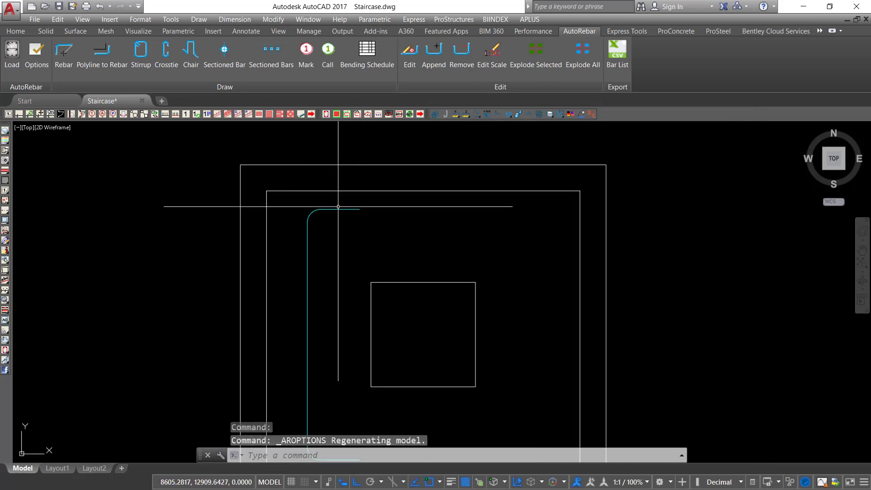
{"action": "scroll", "coordinate": [336, 205], "scroll_direction": "up", "scroll_amount": 2}
{"action": "scroll", "coordinate": [348, 211], "scroll_direction": "down", "scroll_amount": 4}
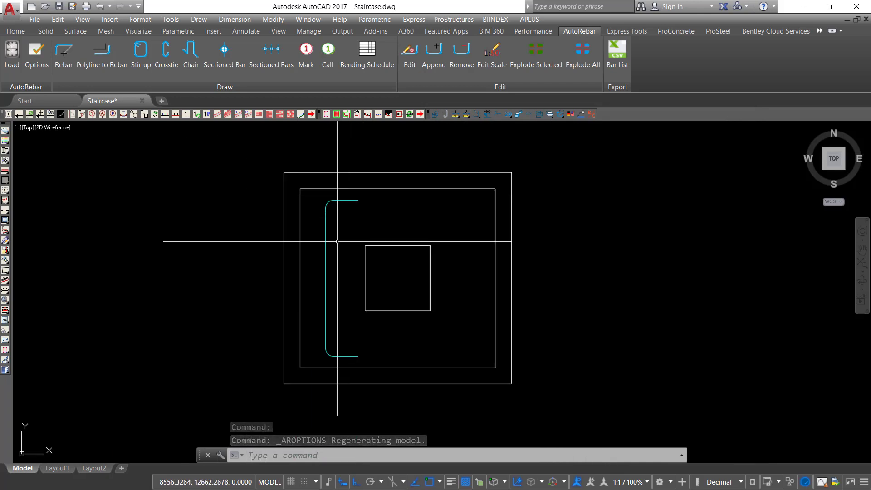
{"action": "left_click_drag", "start_coordinate": [341, 213], "coordinate": [312, 234]}
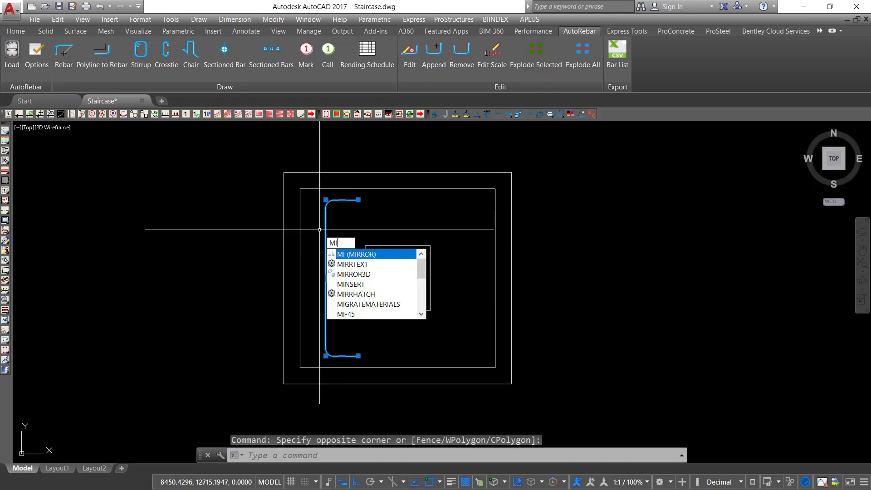
{"action": "key", "text": "Return"}
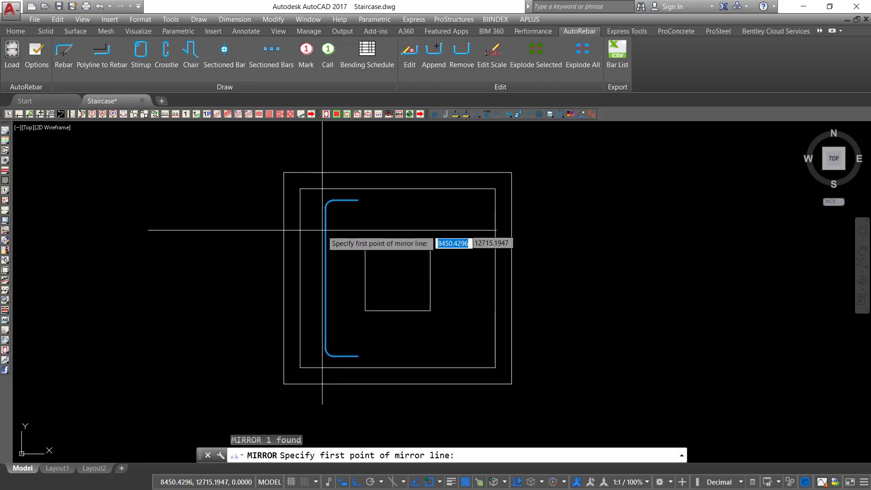
{"action": "left_click", "coordinate": [401, 189]}
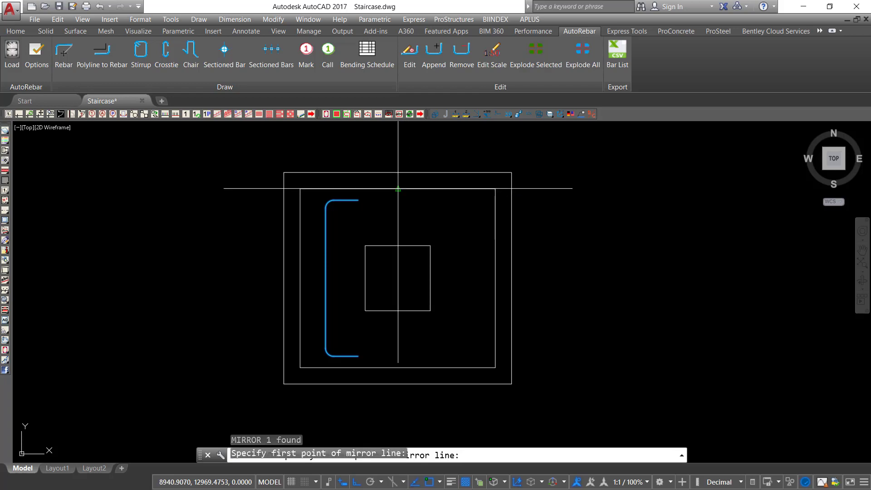
{"action": "left_click", "coordinate": [403, 407]}
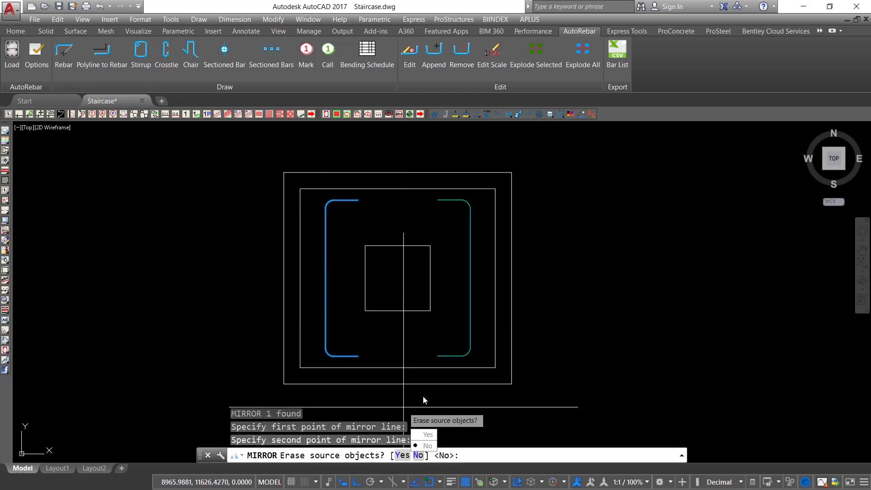
{"action": "left_click", "coordinate": [429, 446]}
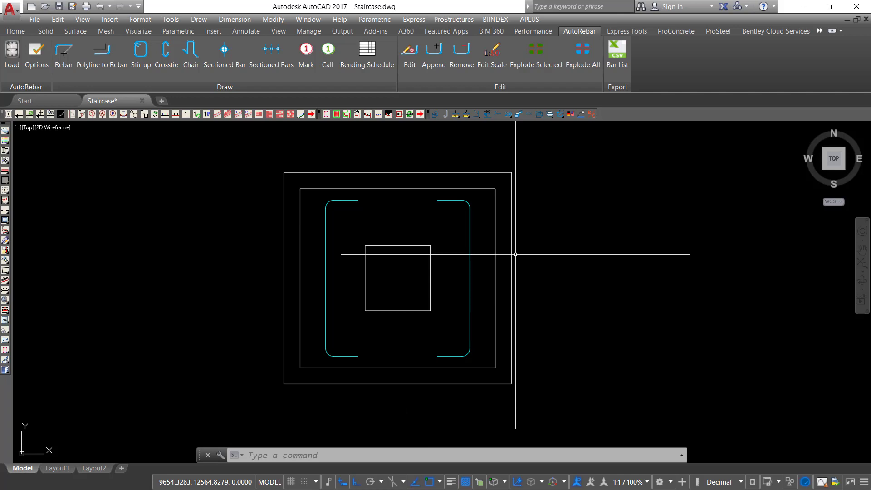
Step: Start a 20 mm diameter AutoRebar bar inside the inner footing rectangle's left edge with a 200 vertical leg running up
{"action": "left_click", "coordinate": [63, 54]}
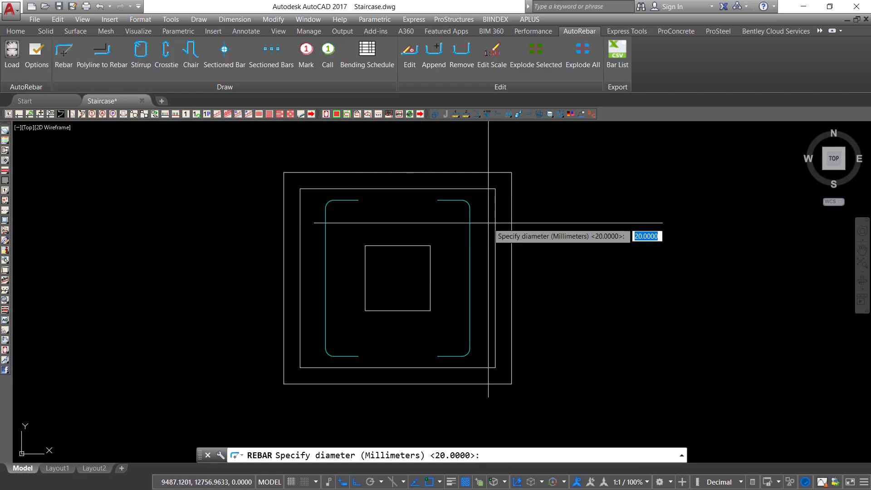
{"action": "scroll", "coordinate": [467, 199], "scroll_direction": "up", "scroll_amount": 2}
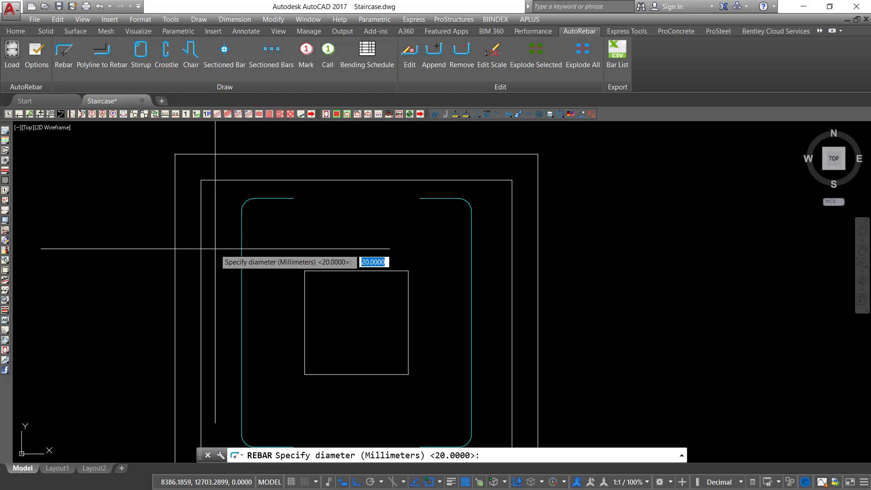
{"action": "key", "text": "Return"}
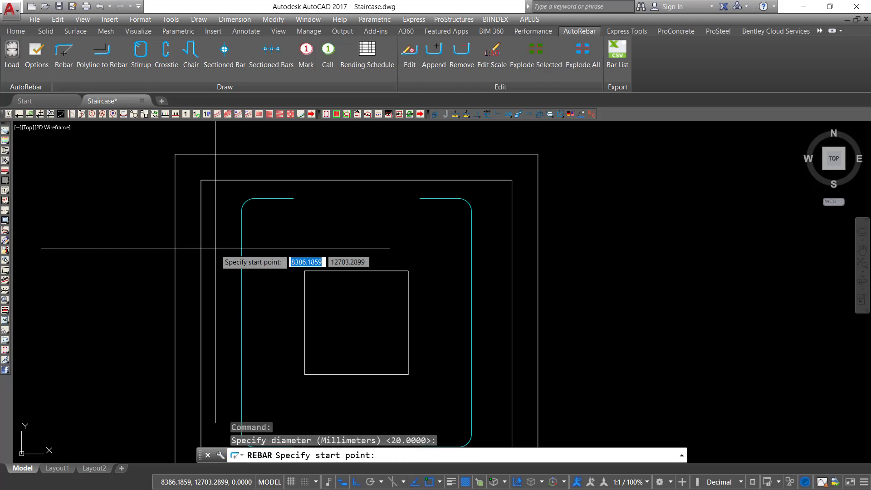
{"action": "left_click", "coordinate": [215, 249]}
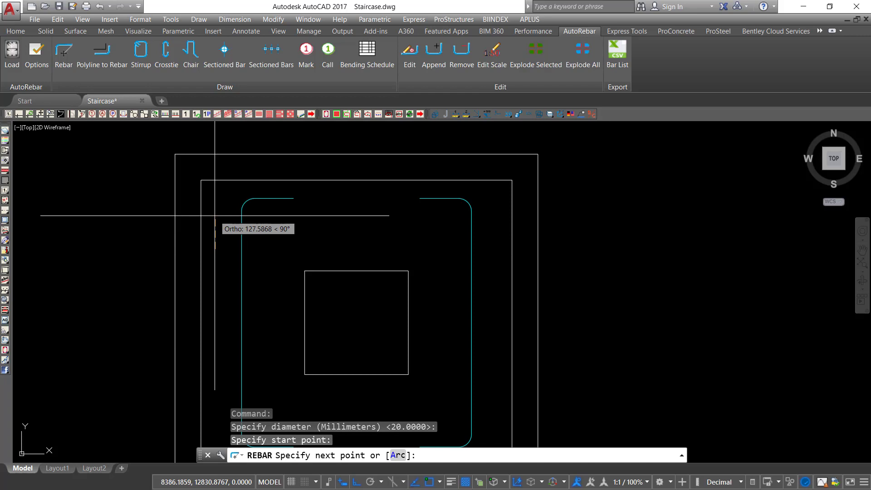
{"action": "type", "text": "200"}
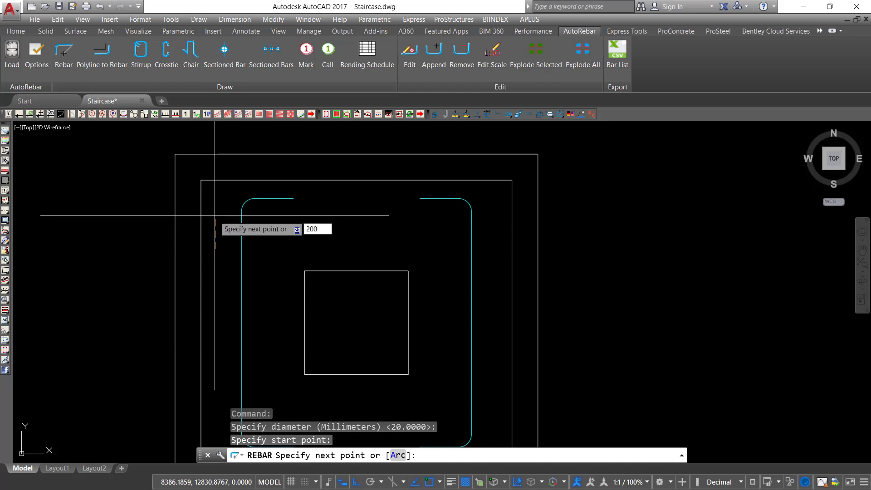
{"action": "key", "text": "Return"}
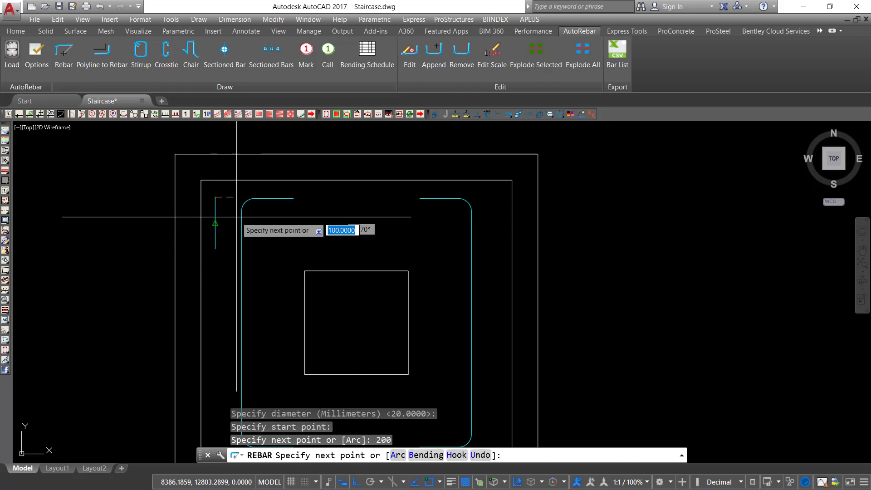
Step: Complete the bar with a horizontal run about 1083 long to the right and a downward leg about 167 long
{"action": "left_click", "coordinate": [496, 216]}
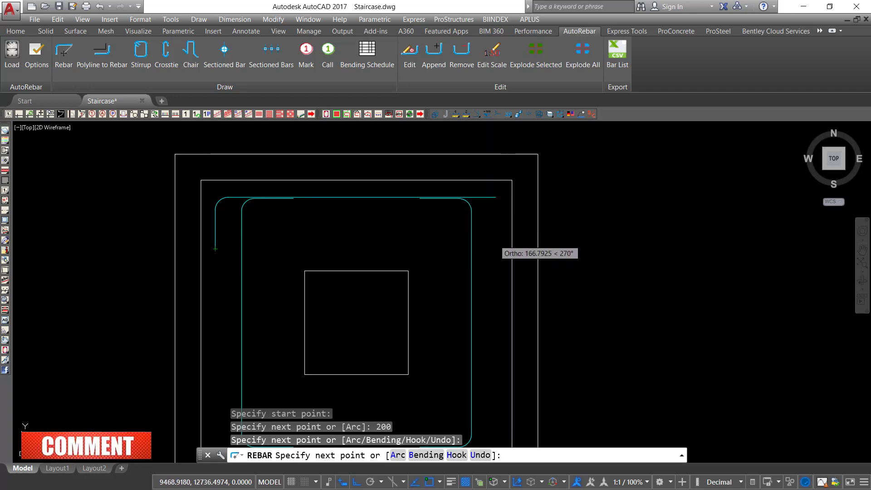
{"action": "left_click", "coordinate": [501, 233]}
{"action": "right_click", "coordinate": [492, 249]}
{"action": "left_click", "coordinate": [507, 256]}
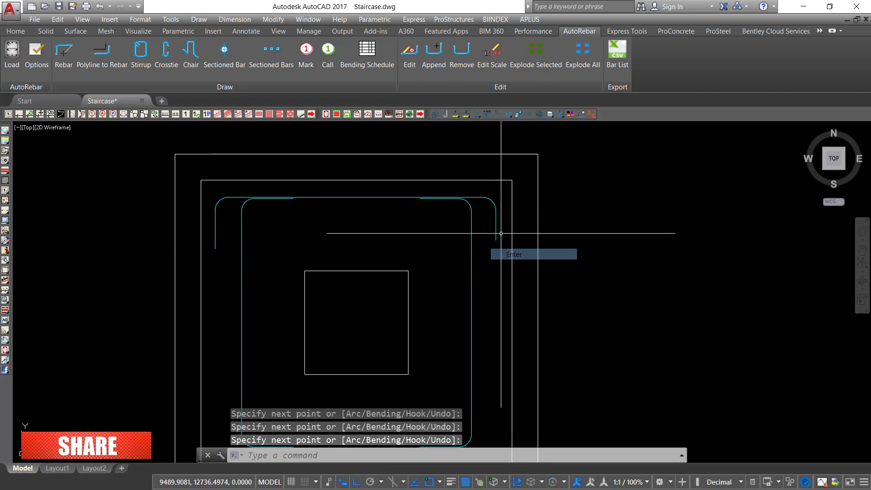
Step: Move the new horizontal bar straight down by about 105 so it sits below the vertical bars' upper legs
{"action": "left_click", "coordinate": [500, 212]}
{"action": "left_click", "coordinate": [487, 214]}
{"action": "right_click", "coordinate": [578, 208]}
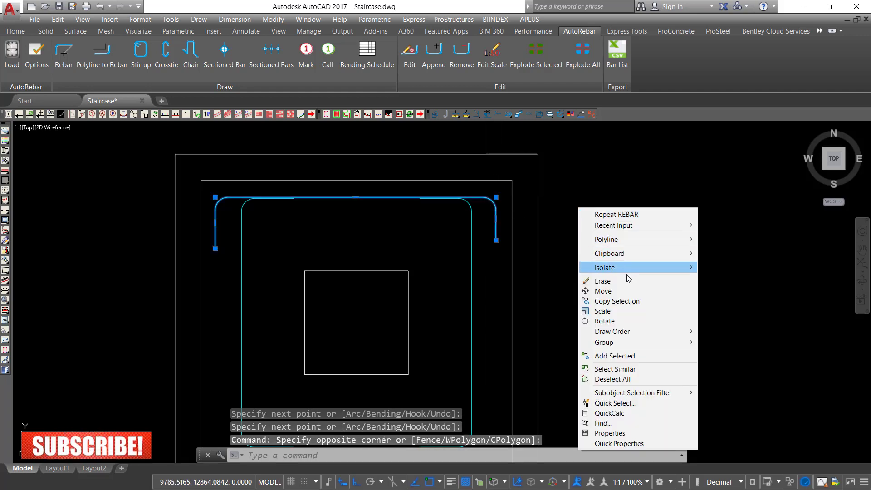
{"action": "left_click", "coordinate": [621, 290]}
{"action": "left_click", "coordinate": [657, 203]}
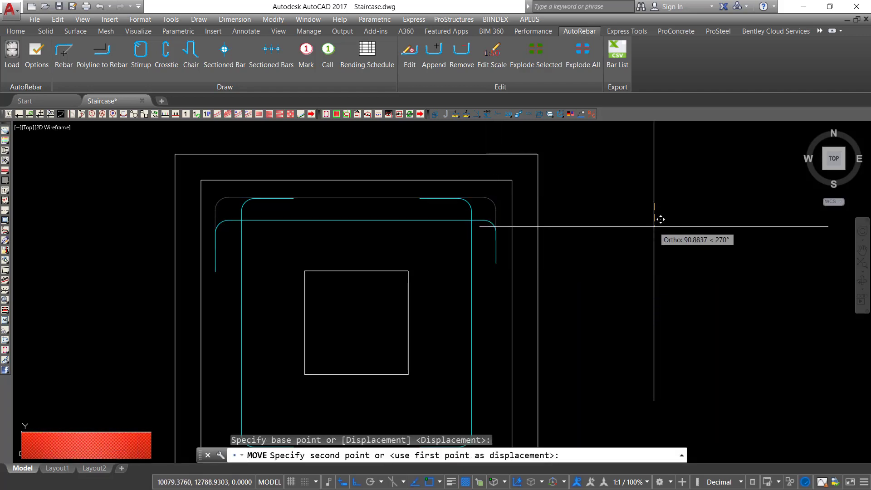
{"action": "left_click", "coordinate": [656, 230]}
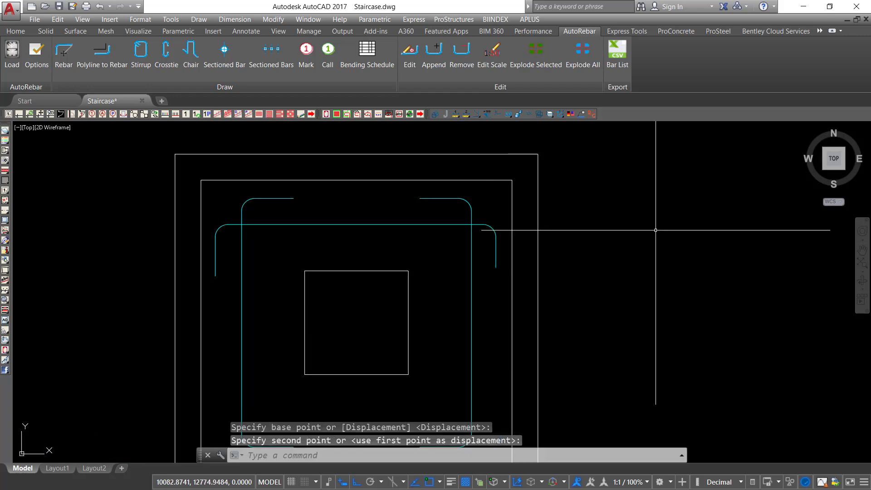
Step: Mirror the horizontal bar about the footing's horizontal centreline, keeping the source bar
{"action": "left_click", "coordinate": [419, 212]}
{"action": "left_click", "coordinate": [391, 234]}
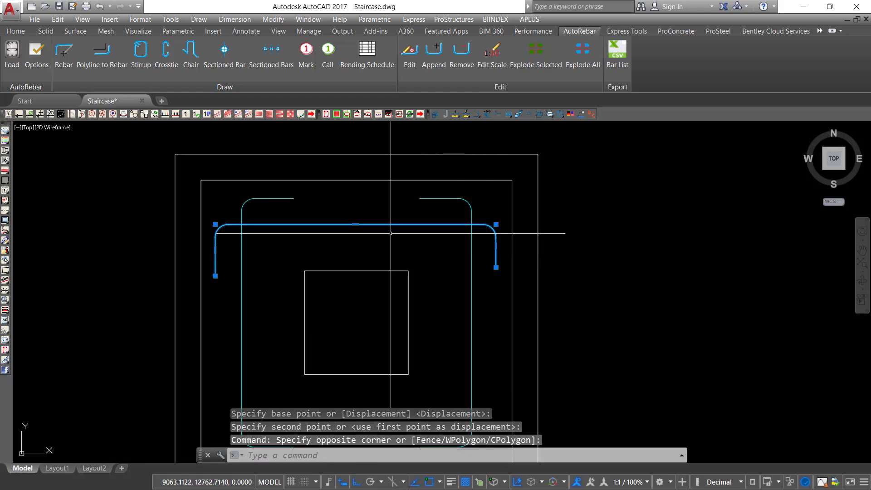
{"action": "type", "text": "mi"}
{"action": "key", "text": "Return"}
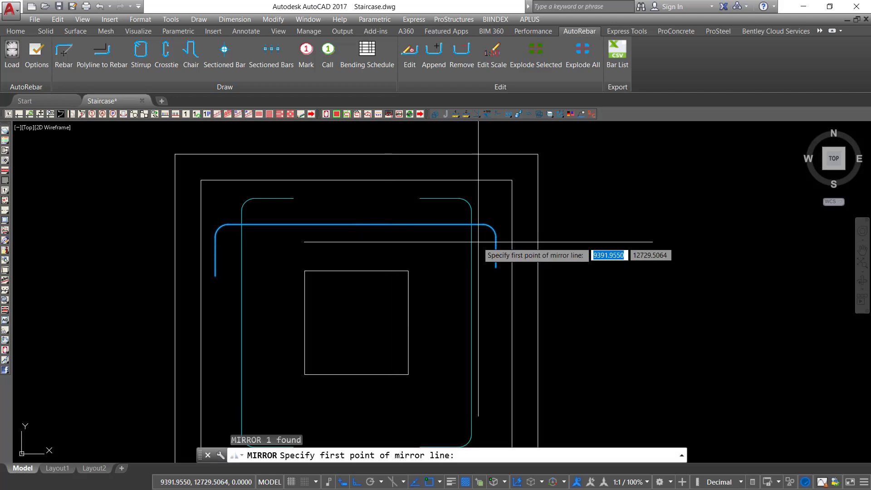
{"action": "scroll", "coordinate": [544, 236], "scroll_direction": "down", "scroll_amount": 2}
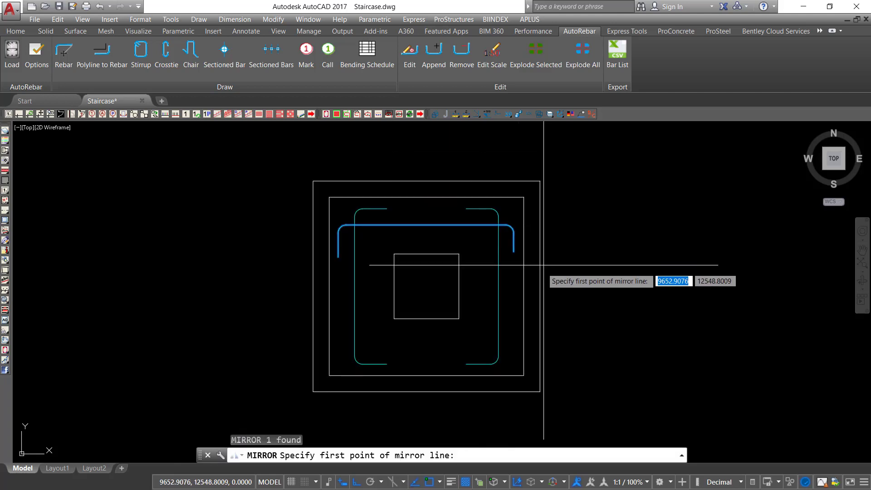
{"action": "left_click", "coordinate": [524, 286]}
{"action": "left_click", "coordinate": [268, 284]}
{"action": "right_click", "coordinate": [250, 229]}
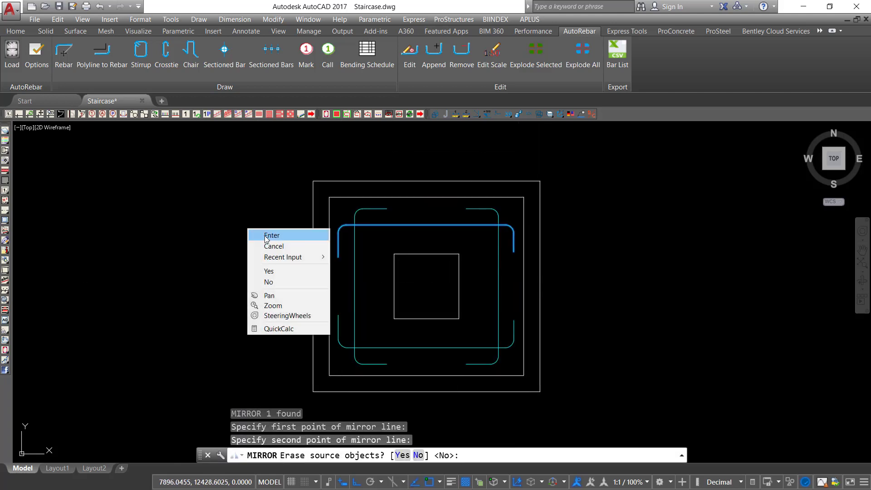
{"action": "left_click", "coordinate": [268, 234]}
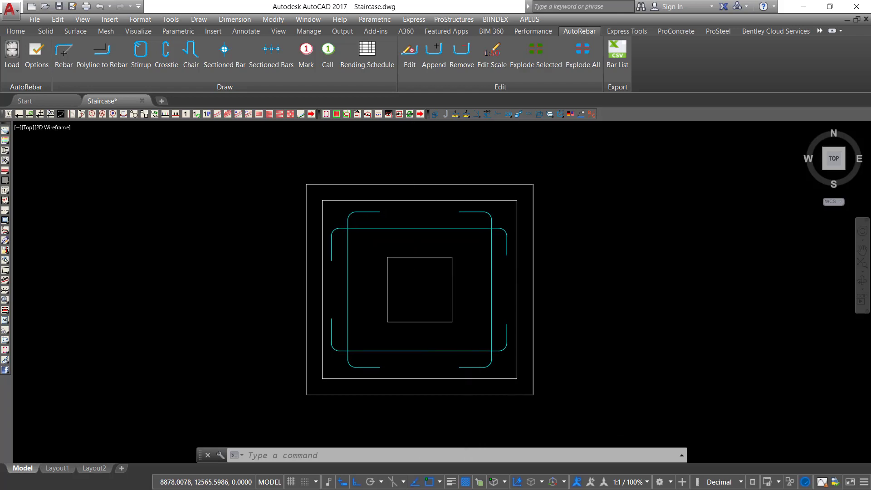
{"action": "scroll", "coordinate": [432, 258], "scroll_direction": "up", "scroll_amount": 2}
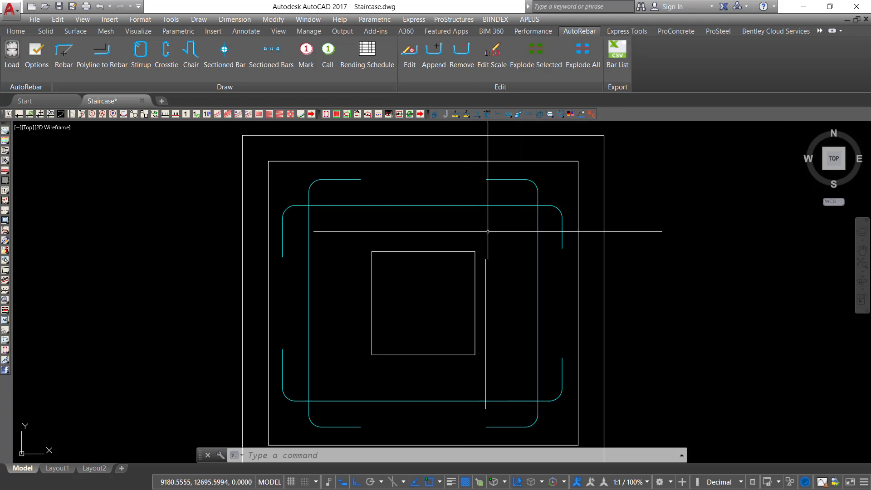
{"action": "left_click", "coordinate": [496, 268]}
{"action": "left_click", "coordinate": [428, 298]}
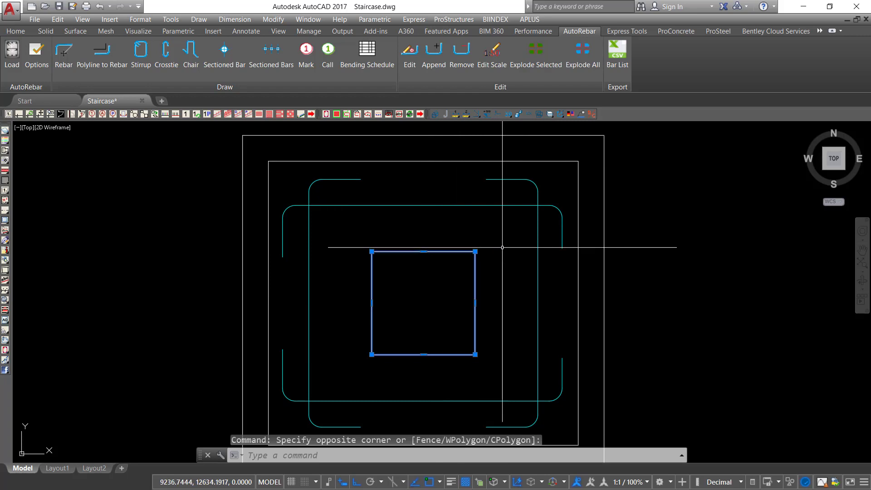
{"action": "key", "text": "Escape"}
{"action": "left_click", "coordinate": [492, 296]}
{"action": "left_click", "coordinate": [457, 313]}
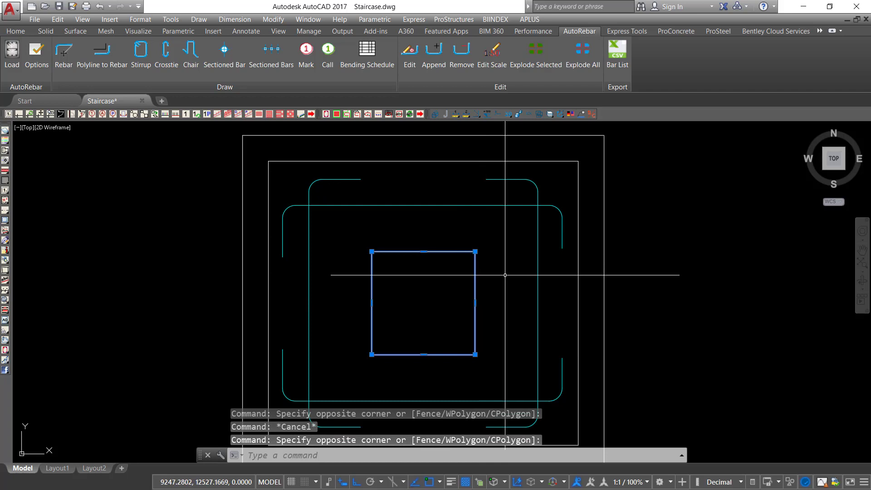
{"action": "key", "text": "Escape"}
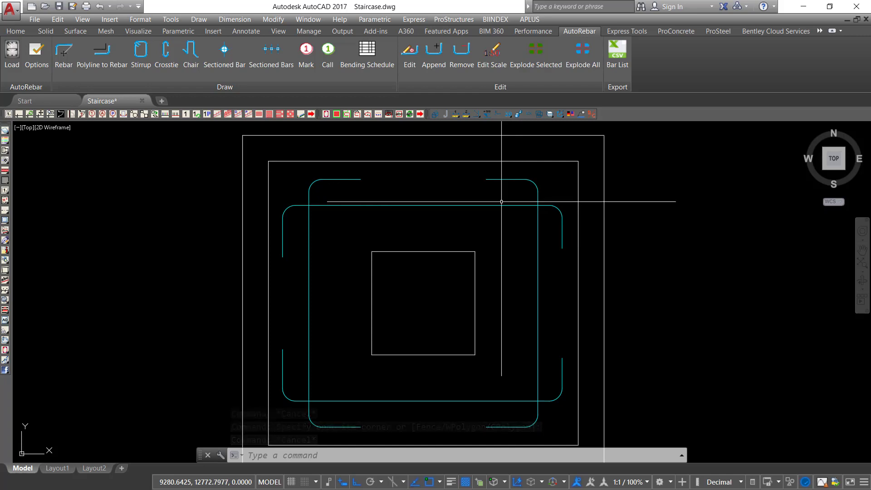
Step: Add a stirrup with 3 upper and 3 lower bars to the column square using the APLUS Beam tool in Pick mode
{"action": "left_click", "coordinate": [327, 115]}
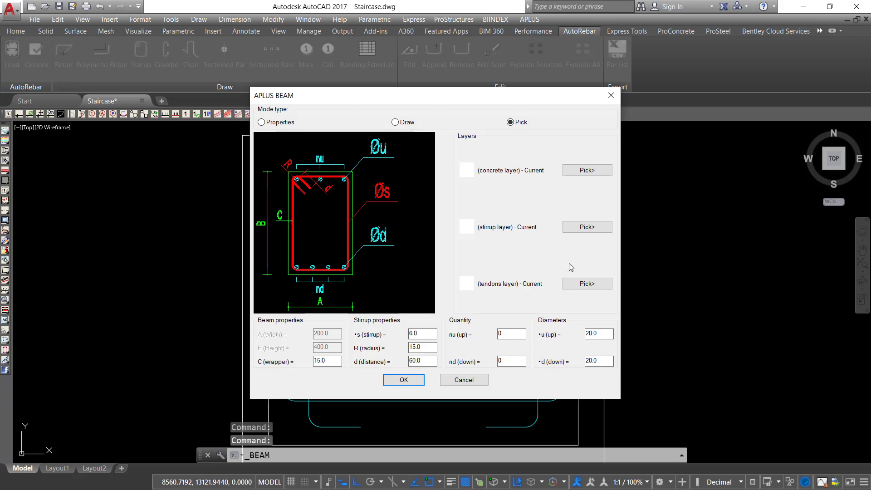
{"action": "left_click_drag", "start_coordinate": [453, 102], "coordinate": [507, 124]}
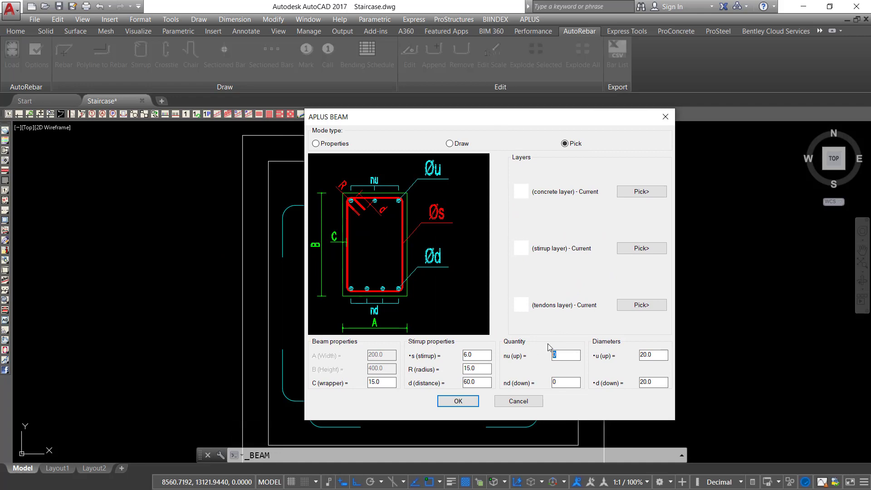
{"action": "type", "text": "3"}
{"action": "left_click", "coordinate": [457, 401]}
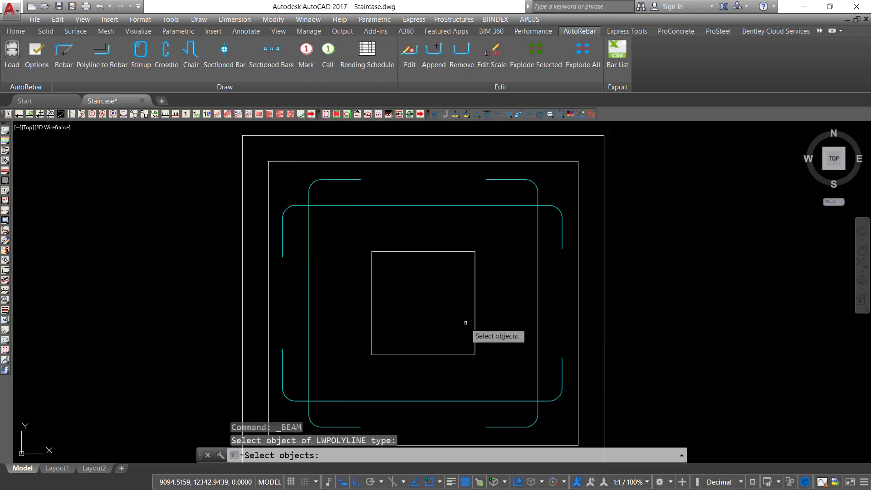
{"action": "left_click", "coordinate": [476, 288]}
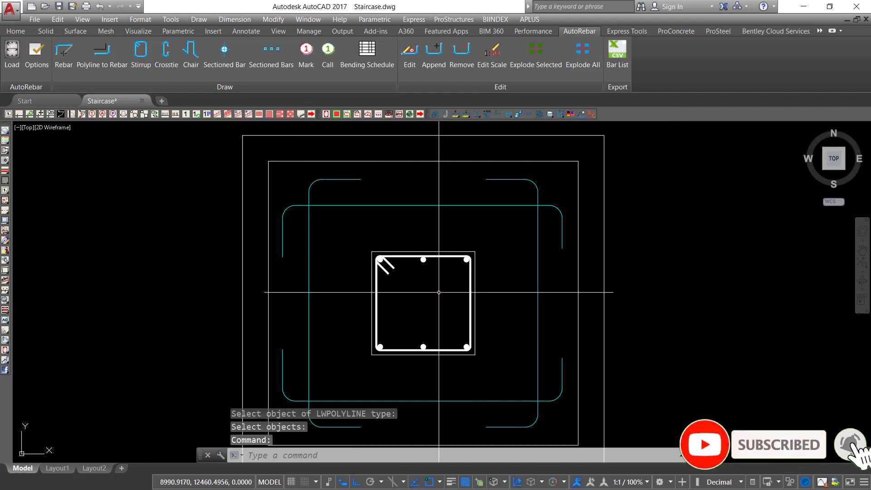
Step: Match the column stirrup's properties to those of the column outline so it is drawn as a thin line
{"action": "scroll", "coordinate": [469, 278], "scroll_direction": "up", "scroll_amount": 2}
{"action": "scroll", "coordinate": [470, 272], "scroll_direction": "up", "scroll_amount": 2}
{"action": "scroll", "coordinate": [380, 172], "scroll_direction": "down", "scroll_amount": 4}
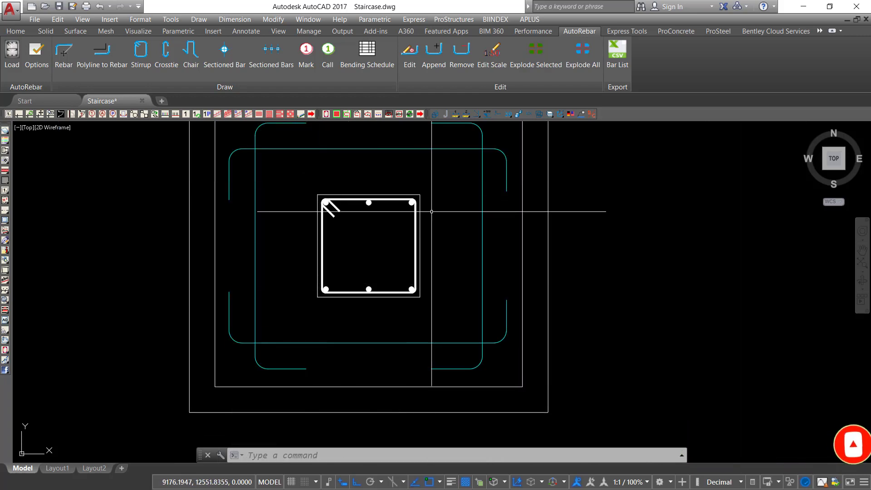
{"action": "scroll", "coordinate": [330, 197], "scroll_direction": "up", "scroll_amount": 2}
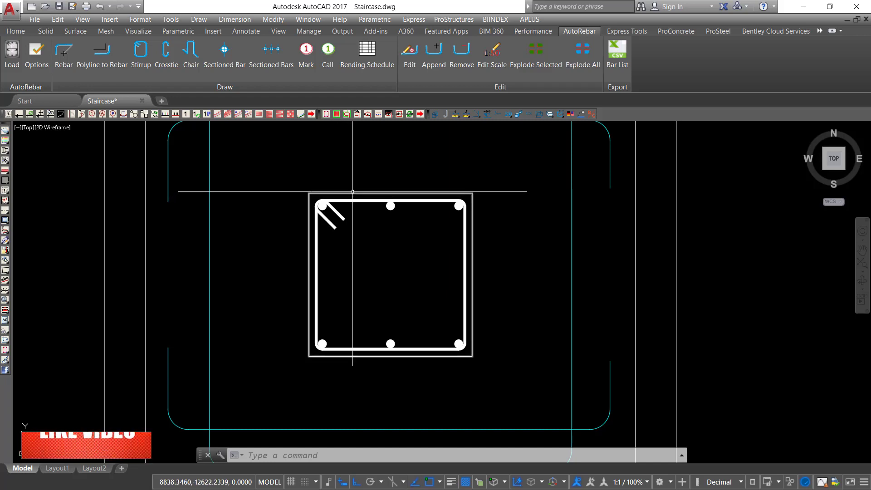
{"action": "scroll", "coordinate": [352, 192], "scroll_direction": "up", "scroll_amount": 2}
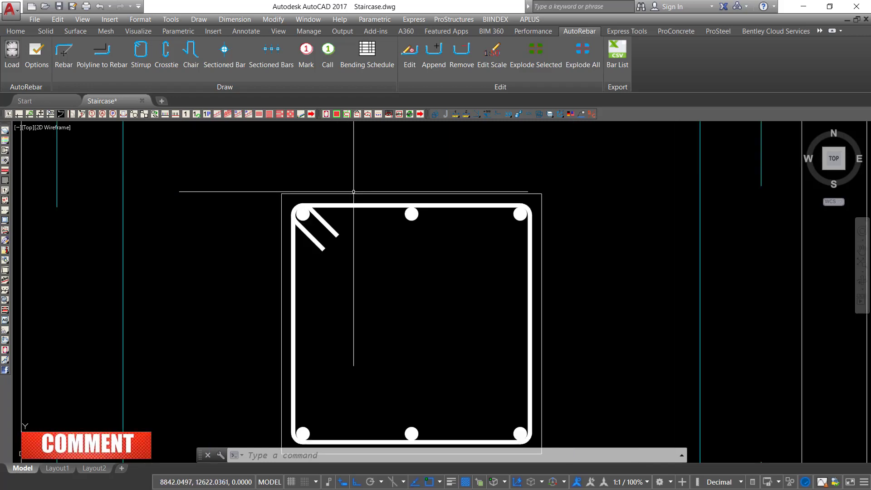
{"action": "type", "text": "MA"}
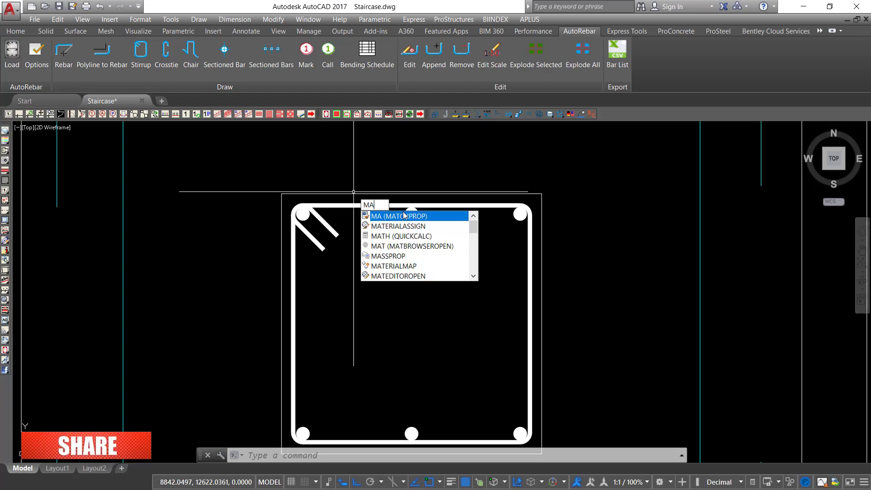
{"action": "left_click", "coordinate": [406, 216]}
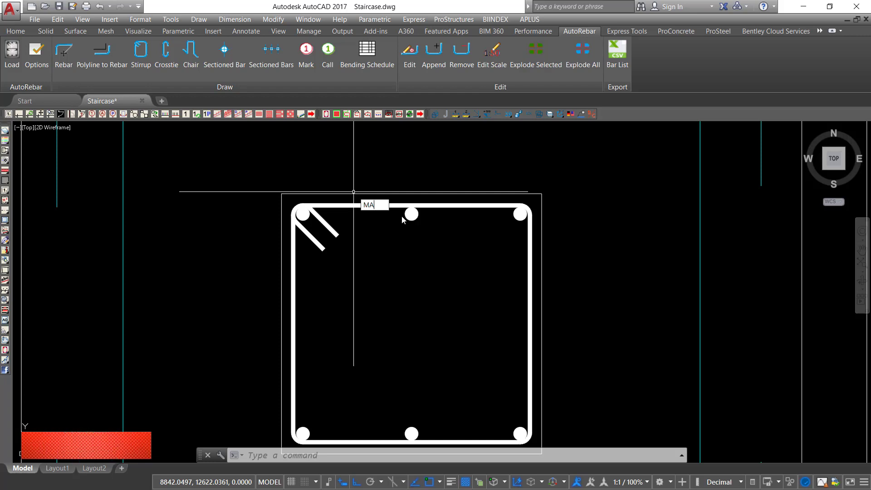
{"action": "left_click", "coordinate": [541, 224]}
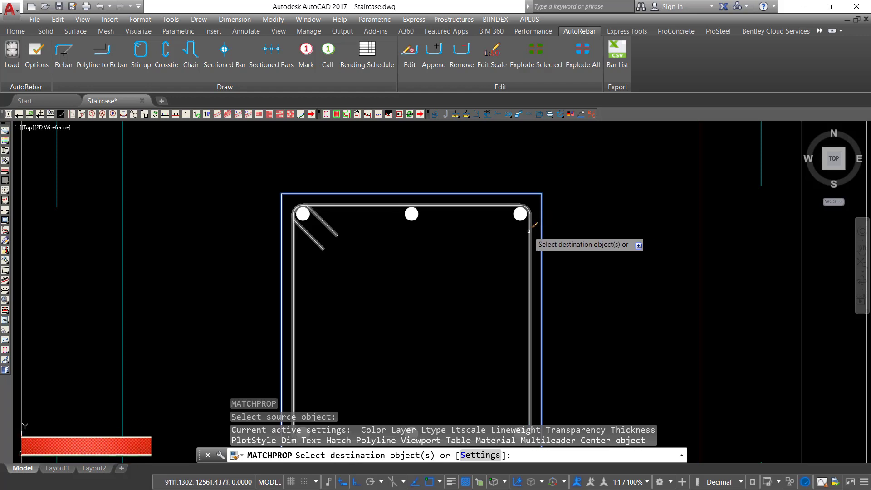
{"action": "key", "text": "Return"}
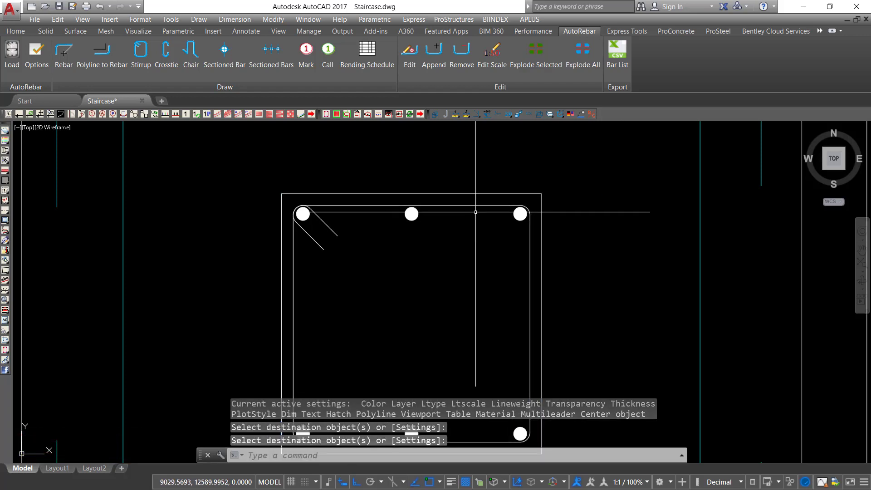
Step: Draw a closed diamond of four lines connecting the midpoints of the column square's sides
{"action": "scroll", "coordinate": [461, 278], "scroll_direction": "down", "scroll_amount": 2}
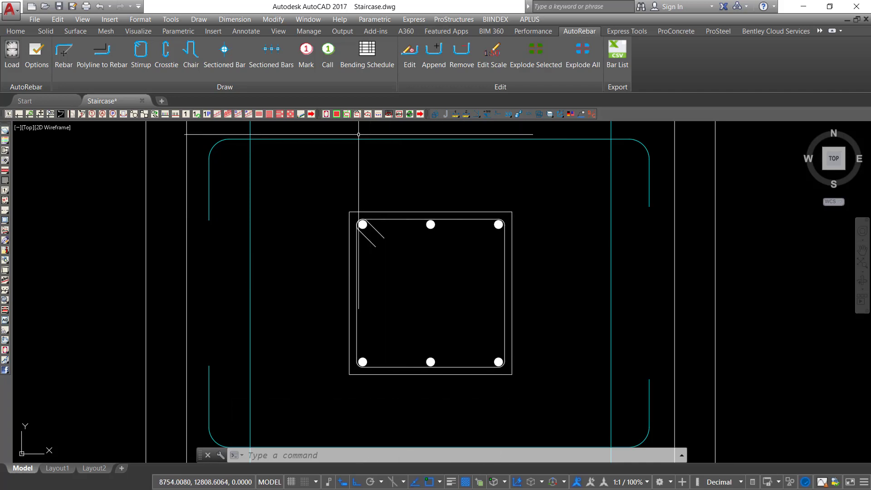
{"action": "type", "text": "L"}
{"action": "key", "text": "Return"}
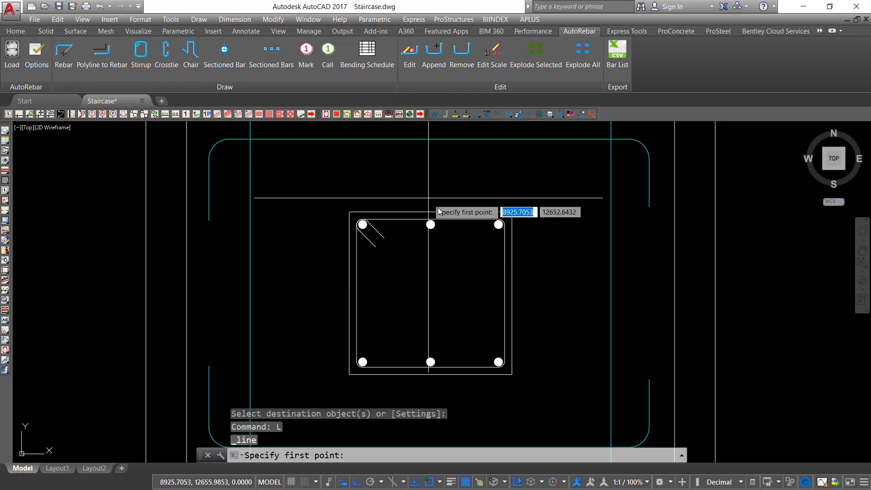
{"action": "scroll", "coordinate": [438, 211], "scroll_direction": "up", "scroll_amount": 4}
{"action": "left_click", "coordinate": [416, 219]}
{"action": "scroll", "coordinate": [386, 219], "scroll_direction": "down", "scroll_amount": 3}
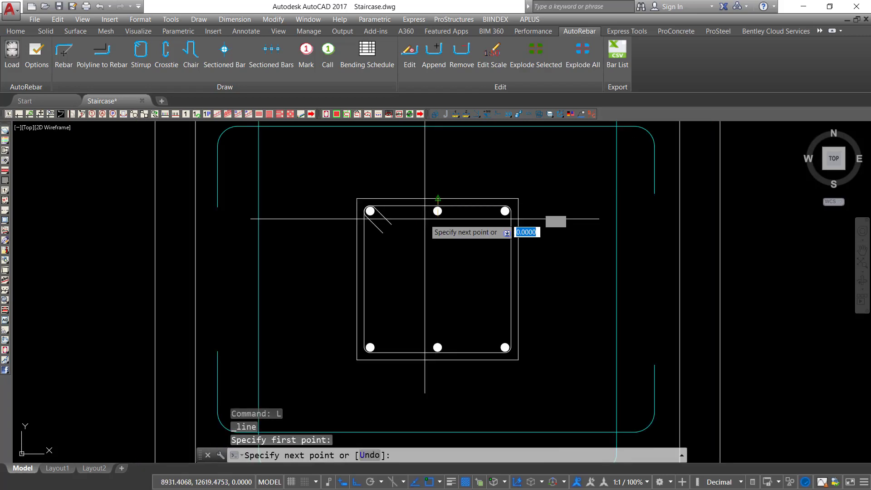
{"action": "scroll", "coordinate": [356, 272], "scroll_direction": "up", "scroll_amount": 3}
{"action": "left_click", "coordinate": [355, 278]}
{"action": "scroll", "coordinate": [401, 281], "scroll_direction": "down", "scroll_amount": 2}
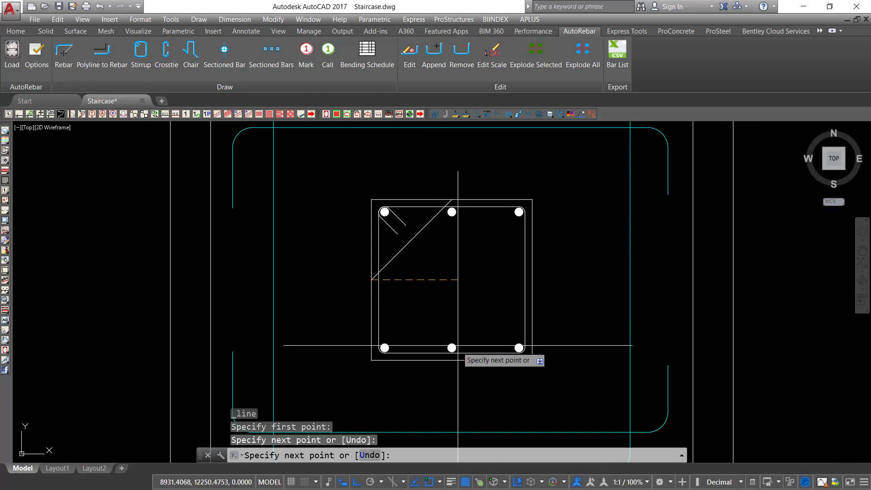
{"action": "scroll", "coordinate": [453, 356], "scroll_direction": "up", "scroll_amount": 4}
{"action": "left_click", "coordinate": [446, 364]}
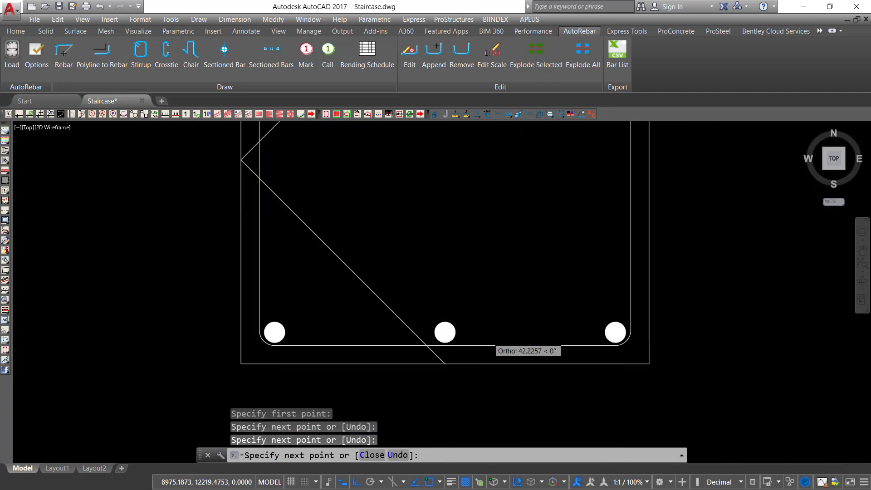
{"action": "scroll", "coordinate": [495, 335], "scroll_direction": "down", "scroll_amount": 4}
{"action": "scroll", "coordinate": [553, 278], "scroll_direction": "up", "scroll_amount": 2}
{"action": "left_click", "coordinate": [549, 268]}
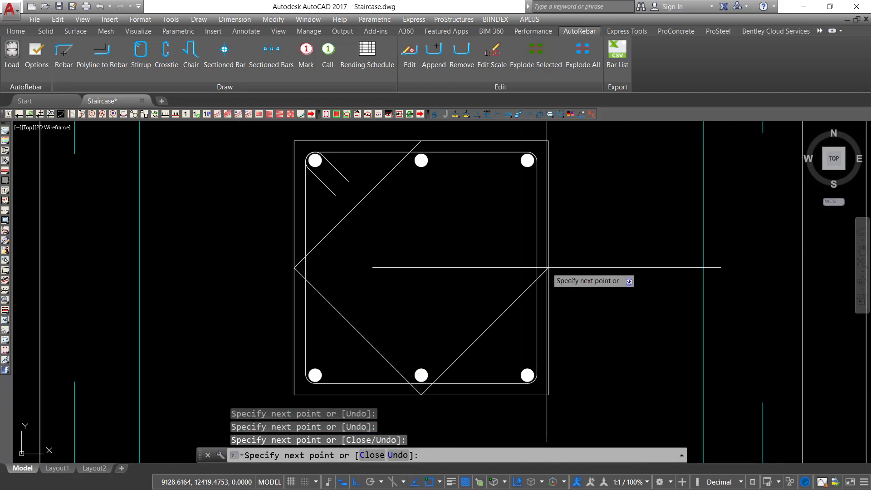
{"action": "left_click", "coordinate": [422, 141]}
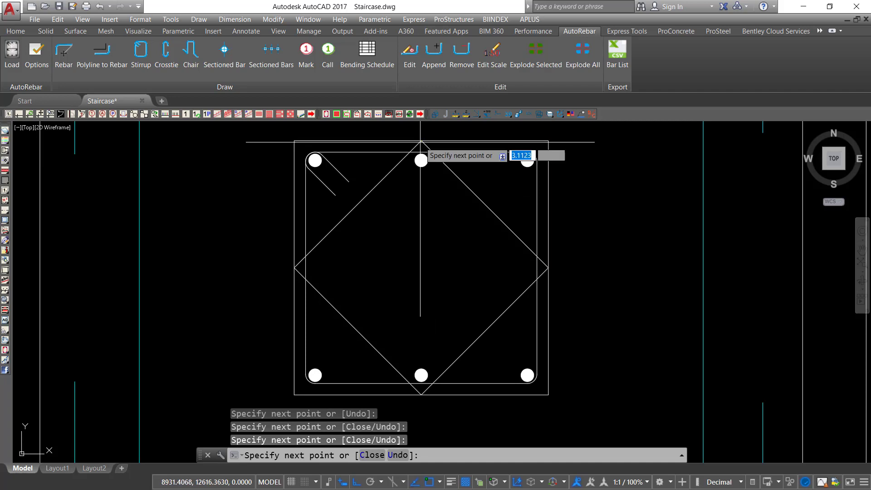
{"action": "right_click", "coordinate": [456, 166]}
{"action": "left_click", "coordinate": [479, 172]}
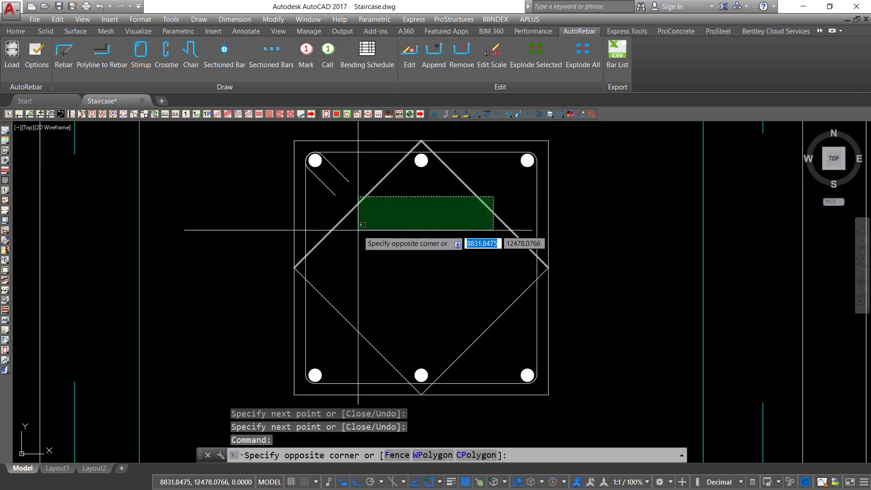
Step: Join the four diamond lines into a single polyline
{"action": "left_click", "coordinate": [358, 230]}
{"action": "left_click", "coordinate": [381, 302]}
{"action": "left_click", "coordinate": [366, 344]}
{"action": "left_click", "coordinate": [500, 341]}
{"action": "left_click", "coordinate": [466, 305]}
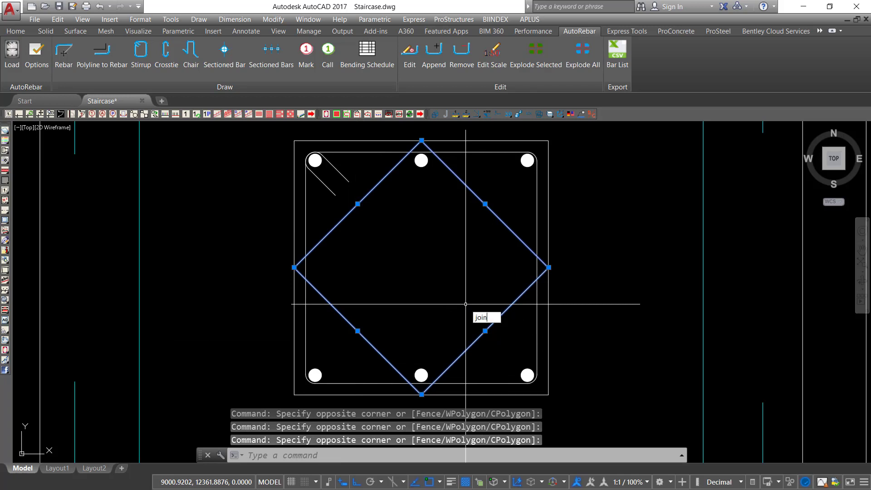
{"action": "type", "text": "join"}
{"action": "key", "text": "Return"}
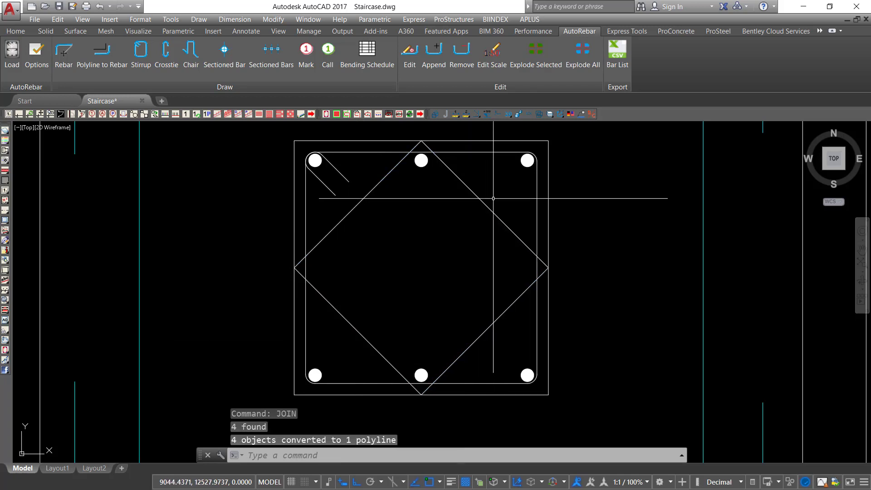
{"action": "left_click", "coordinate": [464, 297]}
{"action": "key", "text": "Escape"}
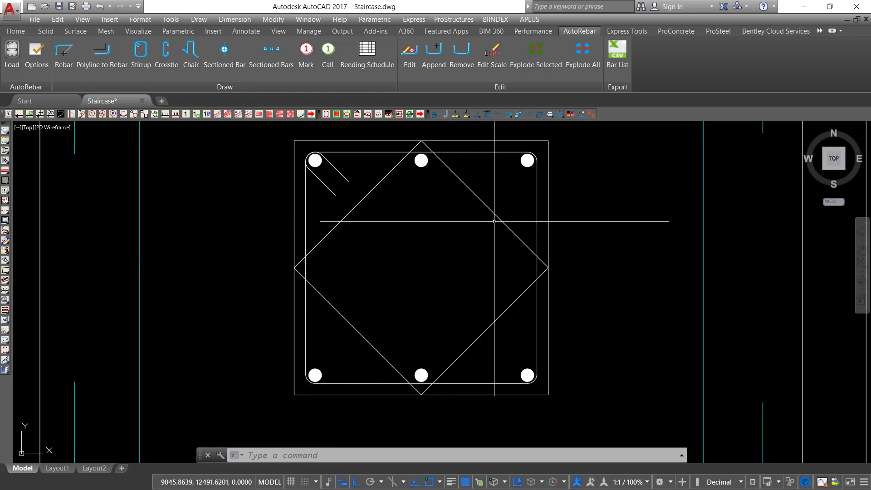
Step: Offset the diamond outward by 10 and delete the original inner diamond
{"action": "left_click", "coordinate": [507, 184]}
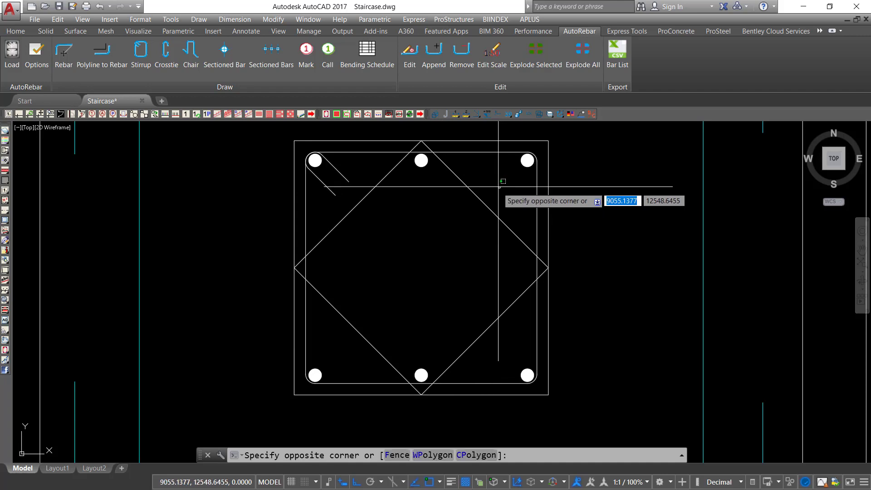
{"action": "left_click", "coordinate": [499, 187]}
{"action": "left_click", "coordinate": [479, 192]}
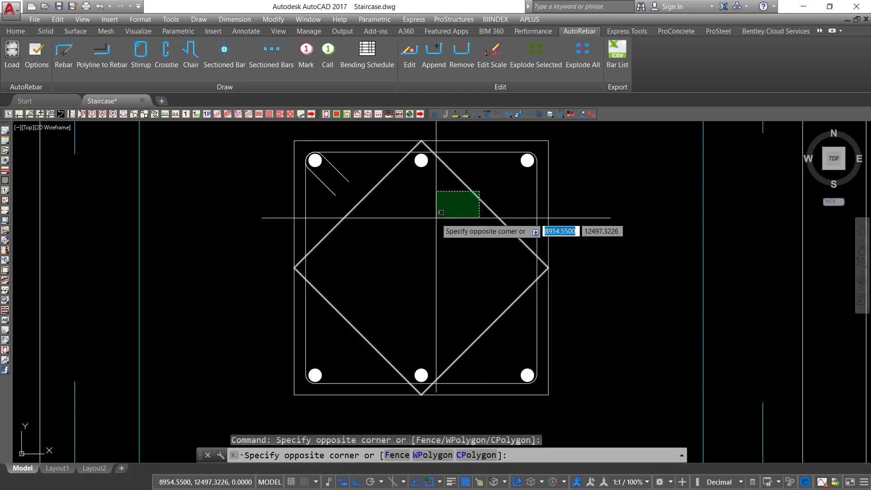
{"action": "left_click", "coordinate": [436, 218]}
{"action": "key", "text": "Return"}
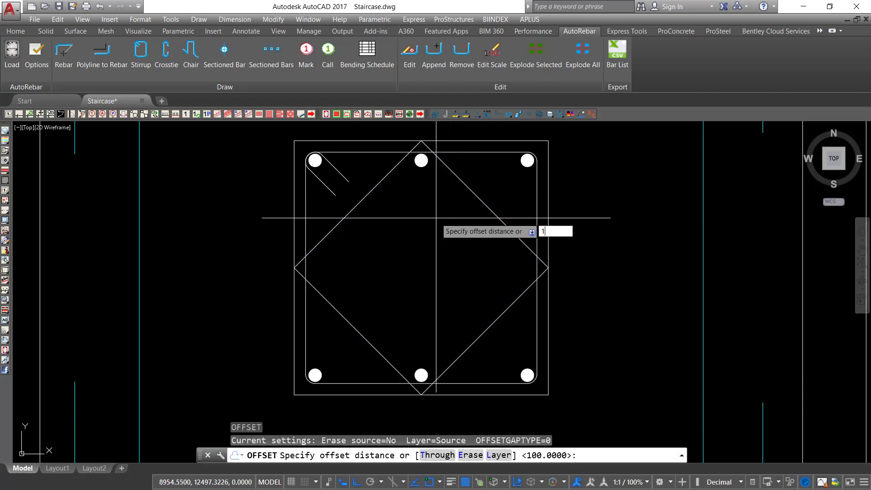
{"action": "key", "text": "Return"}
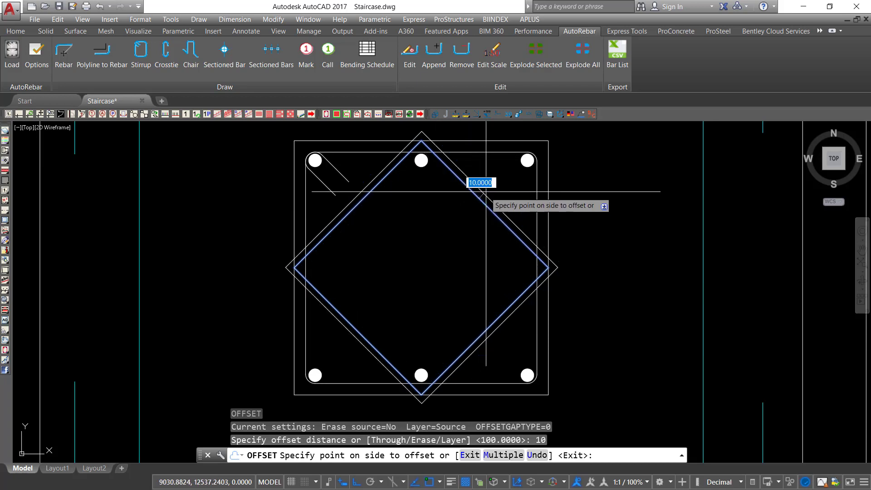
{"action": "left_click", "coordinate": [498, 182]}
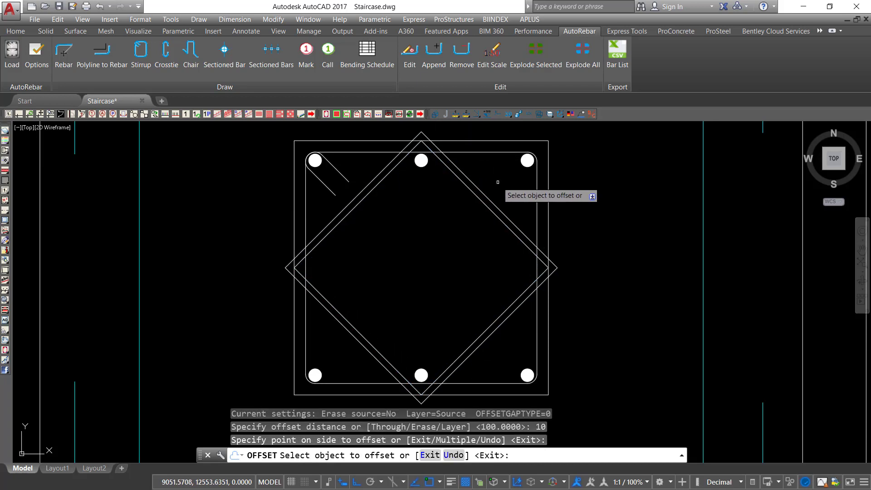
{"action": "right_click", "coordinate": [584, 189]}
{"action": "left_click", "coordinate": [595, 194]}
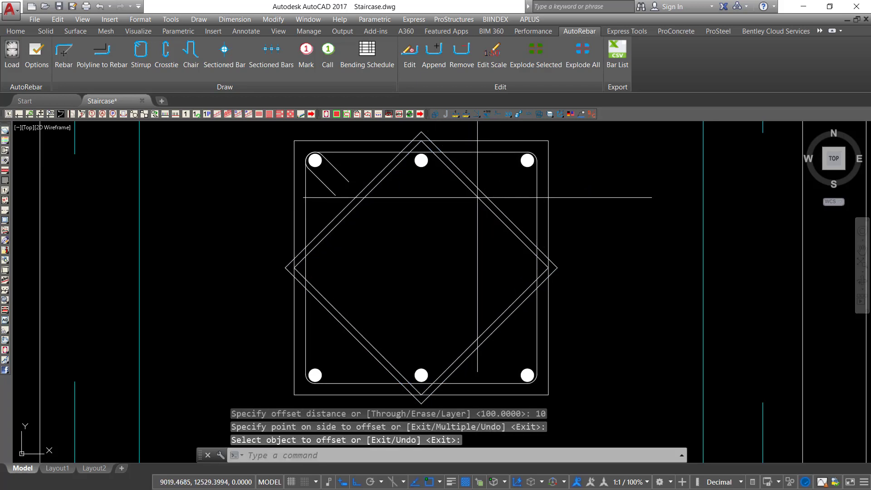
{"action": "left_click", "coordinate": [480, 197]}
{"action": "key", "text": "Delete"}
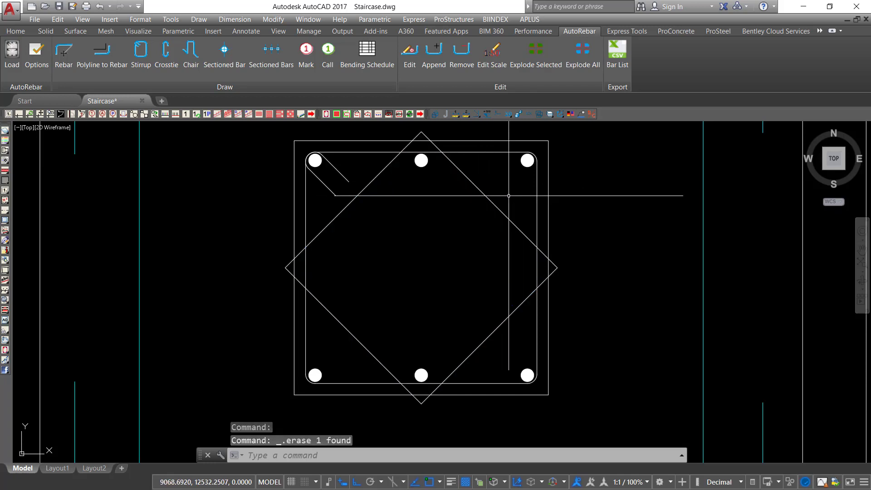
Step: Draw a vertical construction line from the centre of the column's upper-left bar to the centre of its lower-left bar
{"action": "left_click", "coordinate": [326, 114]}
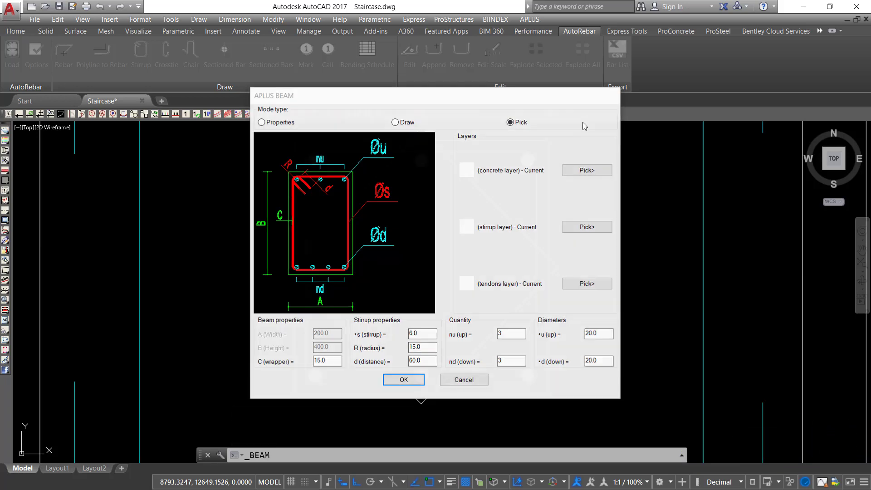
{"action": "left_click", "coordinate": [611, 97]}
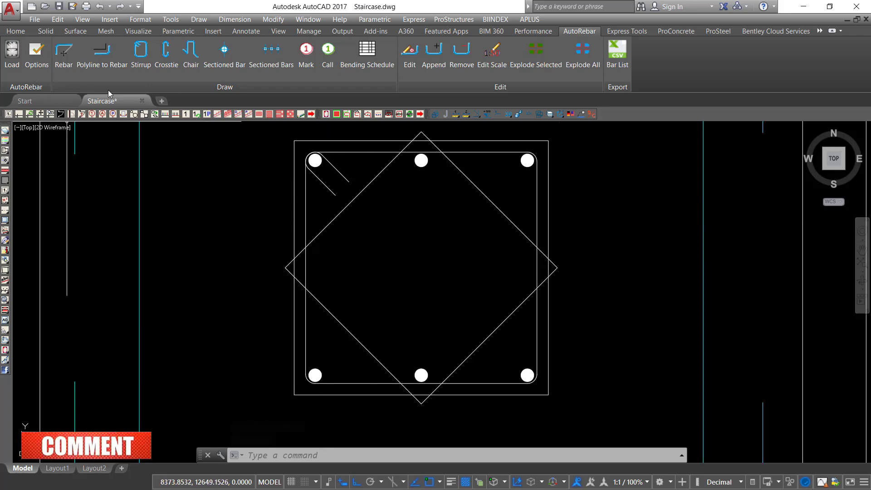
{"action": "type", "text": "L"}
{"action": "key", "text": "Return"}
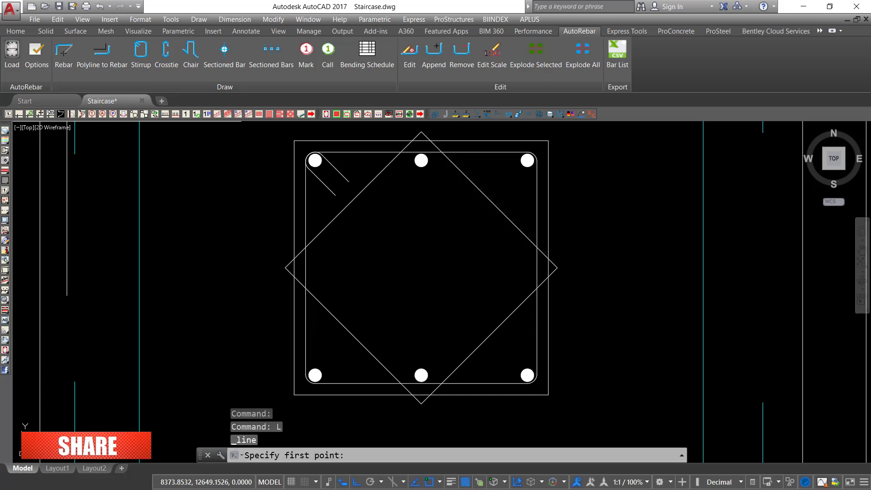
{"action": "scroll", "coordinate": [289, 144], "scroll_direction": "up", "scroll_amount": 4}
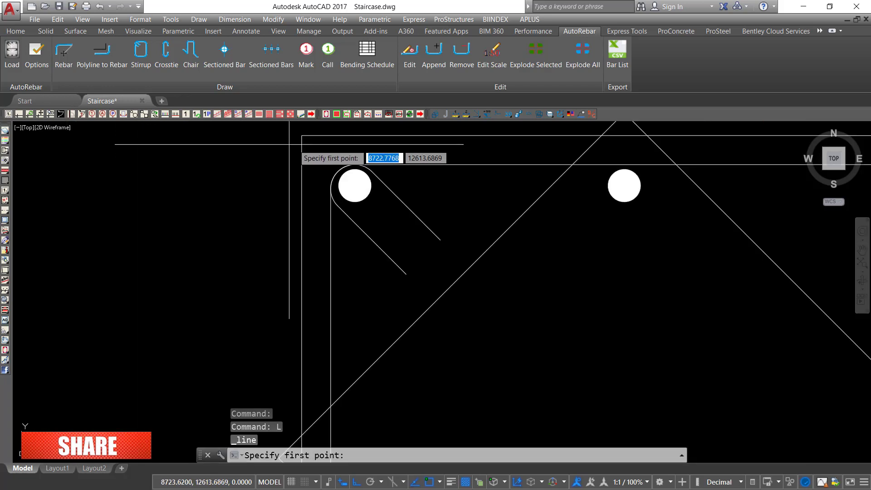
{"action": "left_click", "coordinate": [359, 176]}
{"action": "scroll", "coordinate": [356, 178], "scroll_direction": "down", "scroll_amount": 4}
{"action": "scroll", "coordinate": [358, 308], "scroll_direction": "up", "scroll_amount": 5}
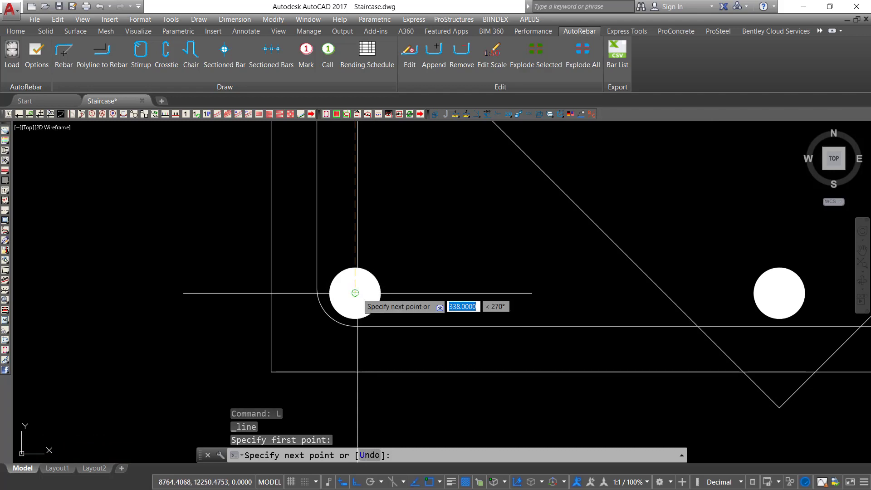
{"action": "left_click", "coordinate": [355, 293]}
{"action": "right_click", "coordinate": [426, 231]}
{"action": "left_click", "coordinate": [435, 238]}
Step: Copy the upper-left column bar from its centre to the midpoints of the vertical construction line and the stirrup's right side
{"action": "scroll", "coordinate": [361, 314], "scroll_direction": "down", "scroll_amount": 5}
{"action": "middle_click_drag", "start_coordinate": [377, 163], "coordinate": [389, 291]}
{"action": "scroll", "coordinate": [382, 235], "scroll_direction": "up", "scroll_amount": 5}
{"action": "left_click", "coordinate": [408, 231]}
{"action": "left_click", "coordinate": [384, 200]}
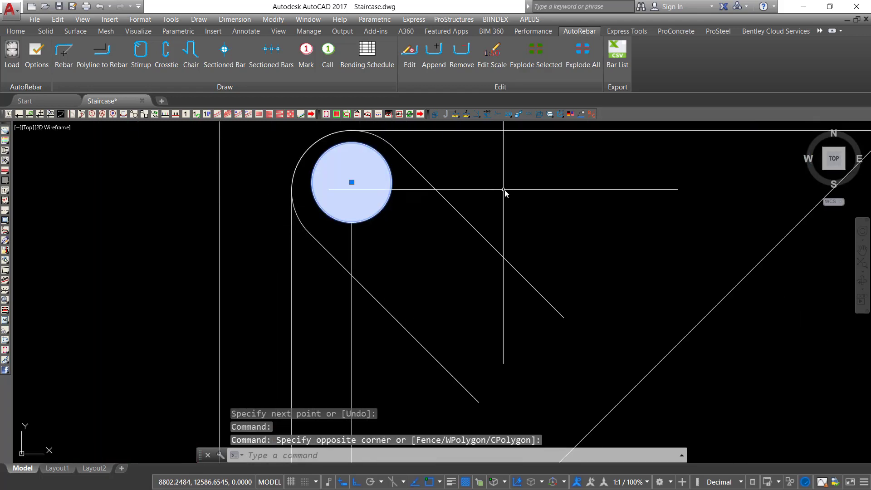
{"action": "right_click", "coordinate": [503, 190]}
{"action": "left_click", "coordinate": [540, 312]}
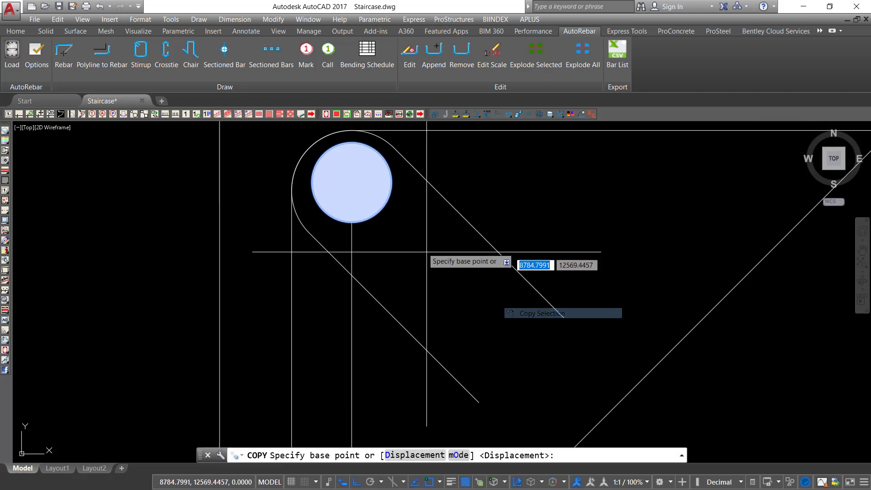
{"action": "left_click", "coordinate": [352, 182]}
{"action": "scroll", "coordinate": [352, 182], "scroll_direction": "down", "scroll_amount": 5}
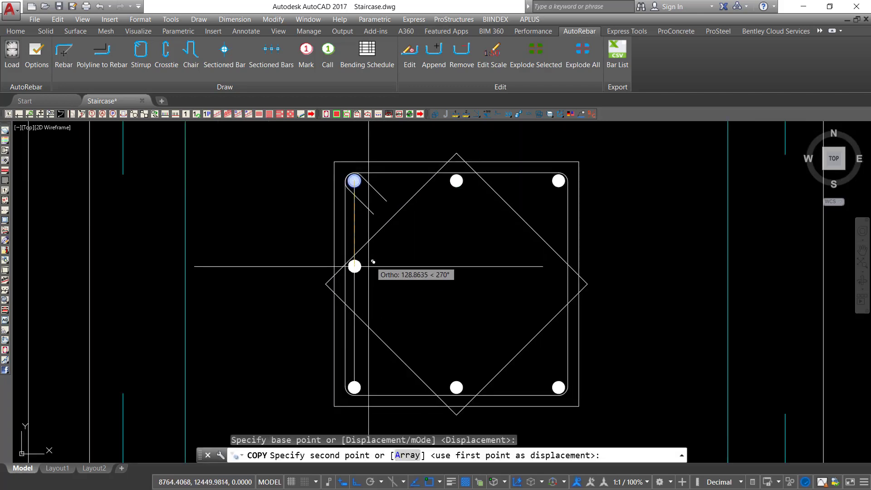
{"action": "left_click", "coordinate": [356, 284]}
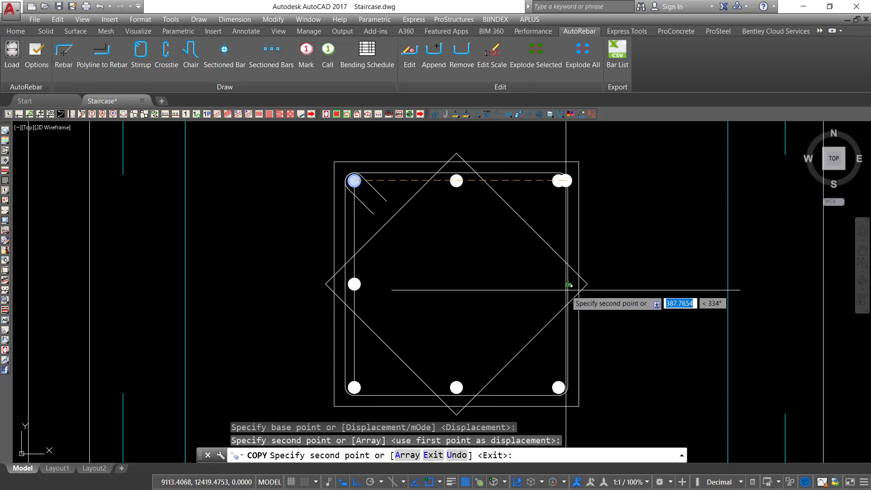
{"action": "left_click", "coordinate": [569, 284]}
{"action": "right_click", "coordinate": [461, 292]}
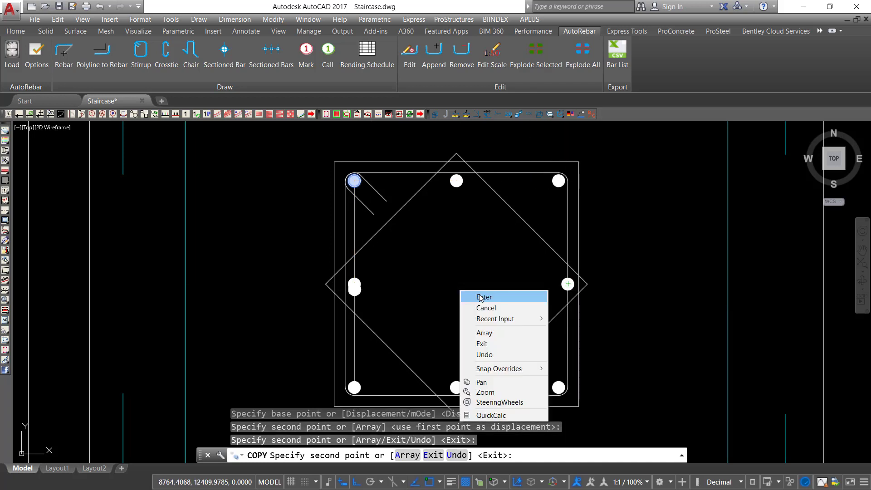
{"action": "left_click", "coordinate": [481, 298]}
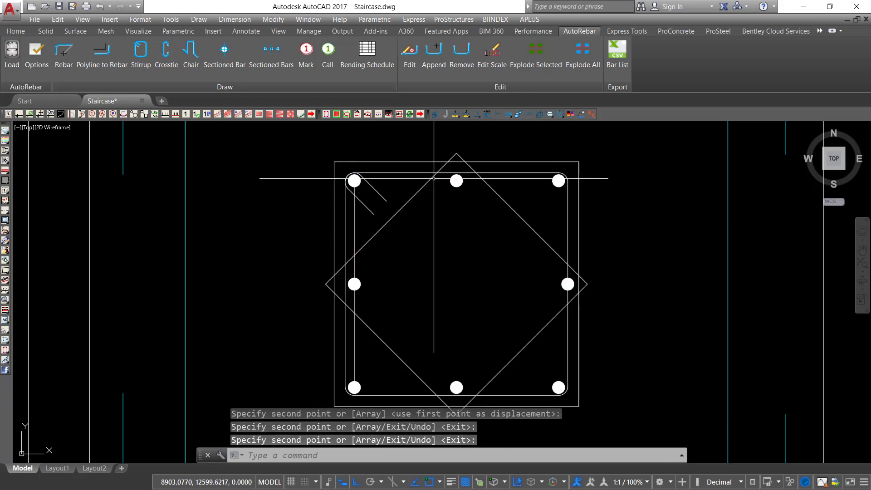
Step: Add a diamond stirrup inside the offset diamond polyline using the APLUS Beam tool in Pick mode
{"action": "scroll", "coordinate": [355, 267], "scroll_direction": "down", "scroll_amount": 2}
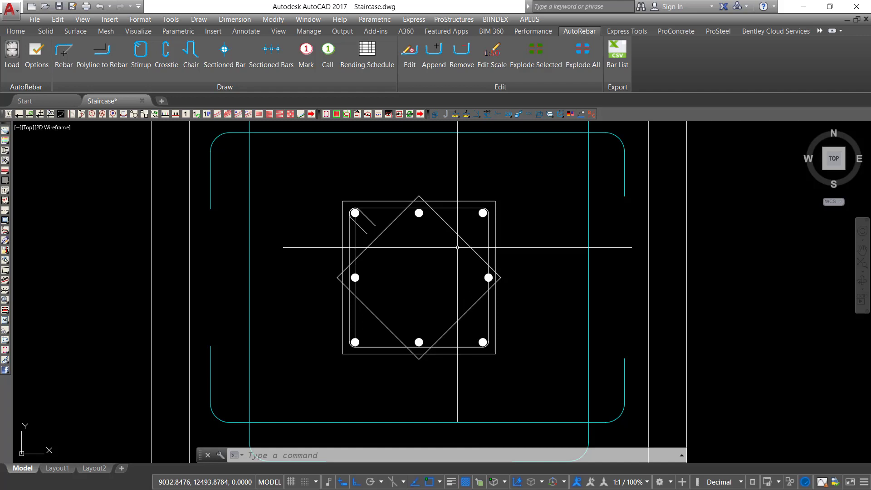
{"action": "scroll", "coordinate": [455, 230], "scroll_direction": "up", "scroll_amount": 2}
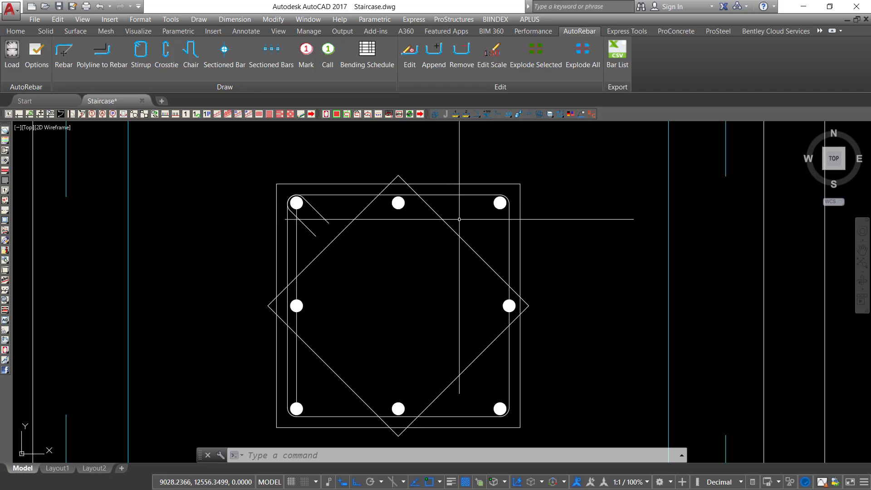
{"action": "left_click", "coordinate": [326, 114]}
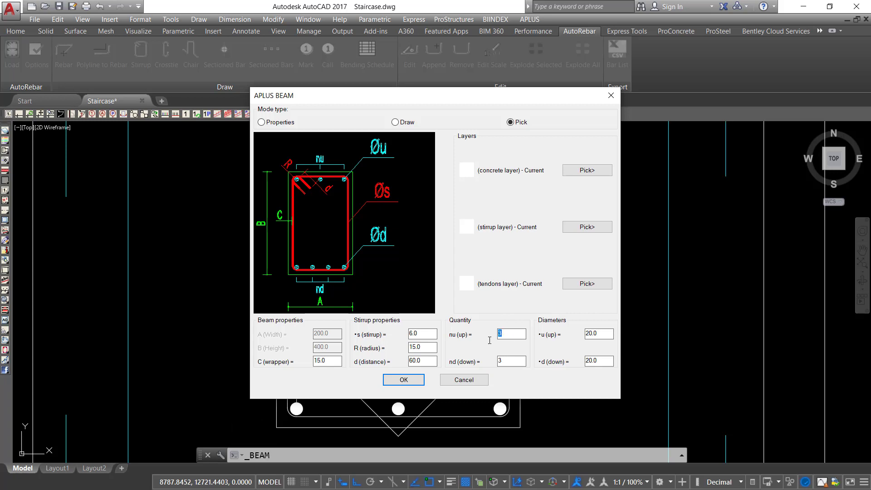
{"action": "left_click", "coordinate": [423, 375]}
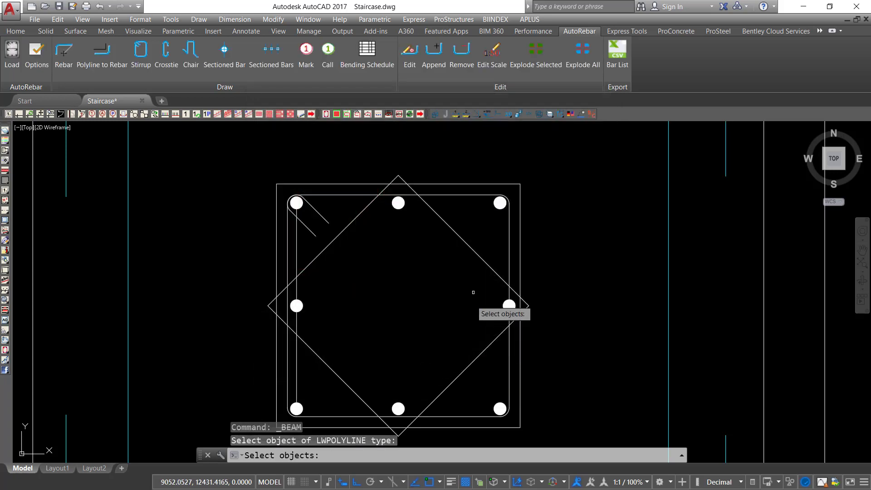
{"action": "left_click", "coordinate": [471, 248]}
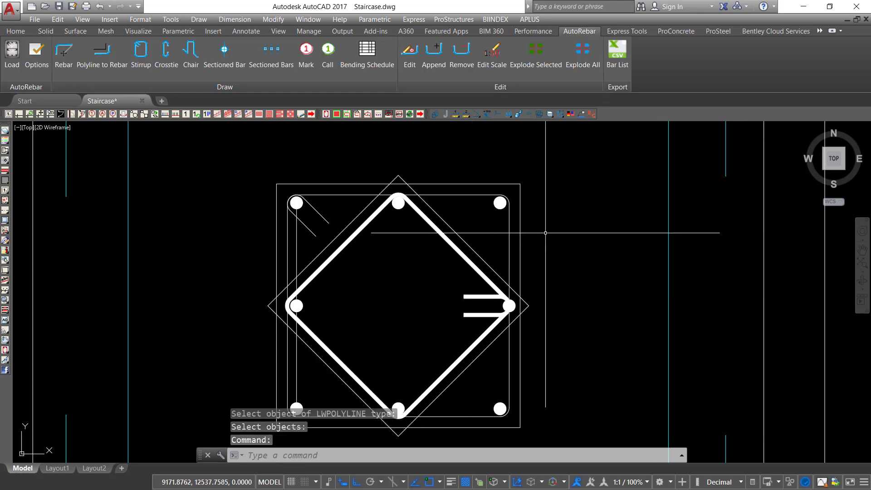
Step: Delete the offset diamond polyline around the diamond stirrup
{"action": "left_click", "coordinate": [478, 229]}
{"action": "left_click", "coordinate": [458, 240]}
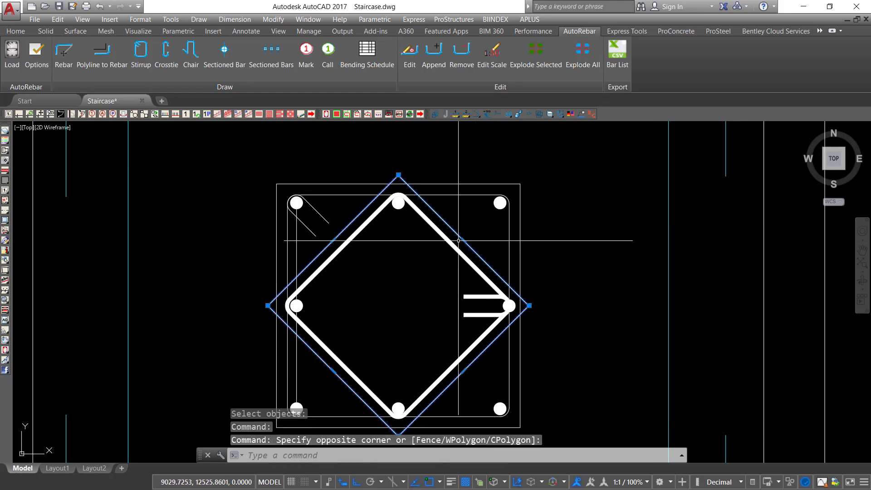
{"action": "key", "text": "Delete"}
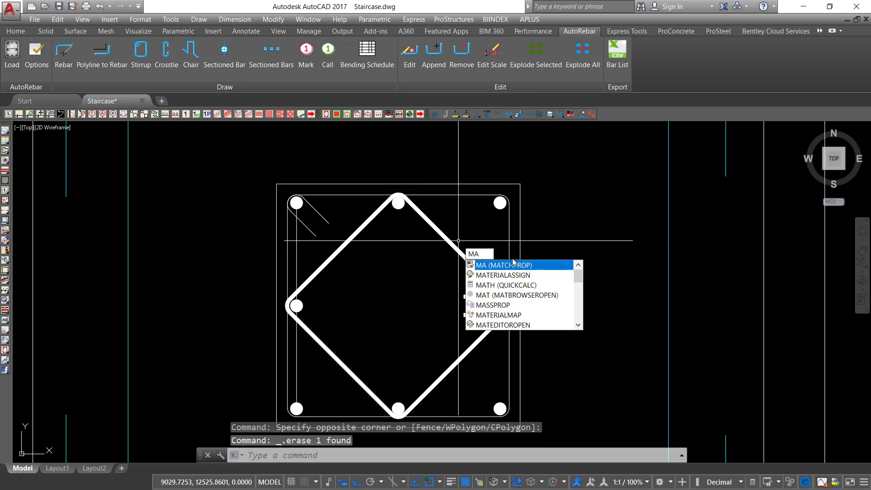
Step: Match the diamond stirrup's properties to the square stirrup's with Match Properties
{"action": "left_click", "coordinate": [514, 266]}
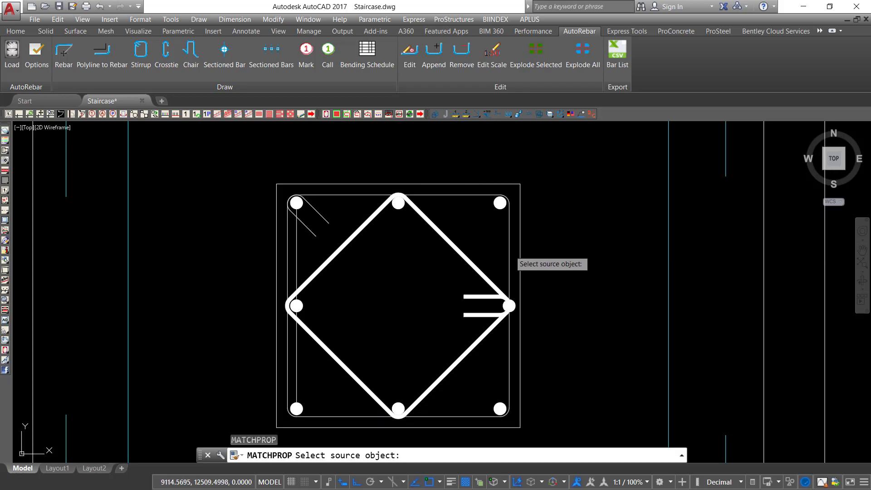
{"action": "left_click", "coordinate": [510, 252]}
{"action": "left_click", "coordinate": [479, 243]}
{"action": "left_click", "coordinate": [415, 269]}
{"action": "right_click", "coordinate": [414, 270]}
{"action": "left_click", "coordinate": [427, 276]}
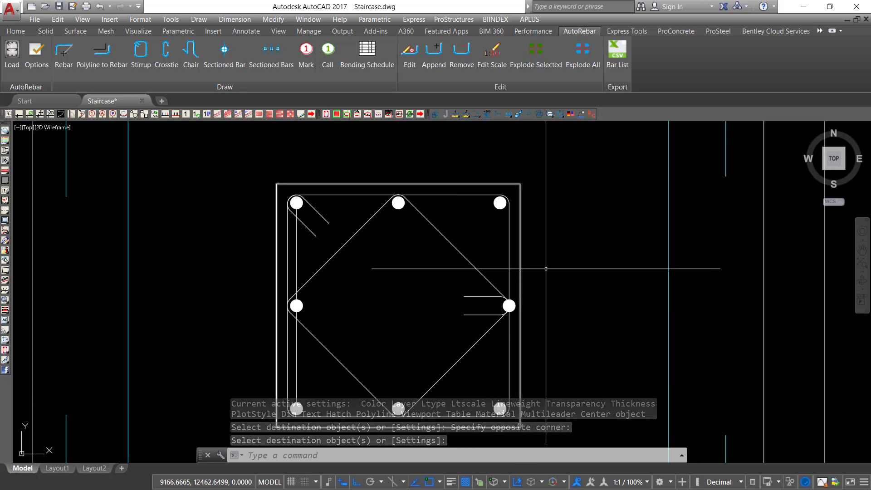
{"action": "scroll", "coordinate": [460, 264], "scroll_direction": "down", "scroll_amount": 1}
{"action": "scroll", "coordinate": [470, 317], "scroll_direction": "up", "scroll_amount": 1}
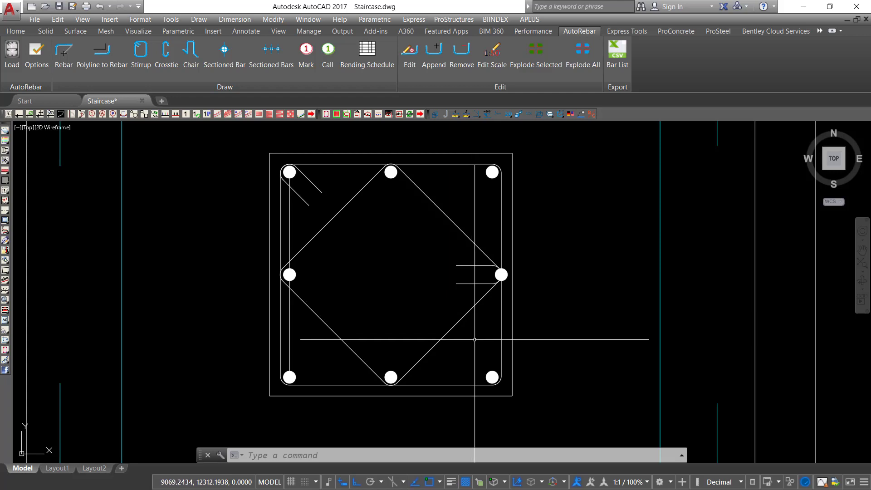
Step: Delete the diamond stirrup together with its hooks
{"action": "left_click", "coordinate": [461, 194]}
{"action": "left_click", "coordinate": [424, 231]}
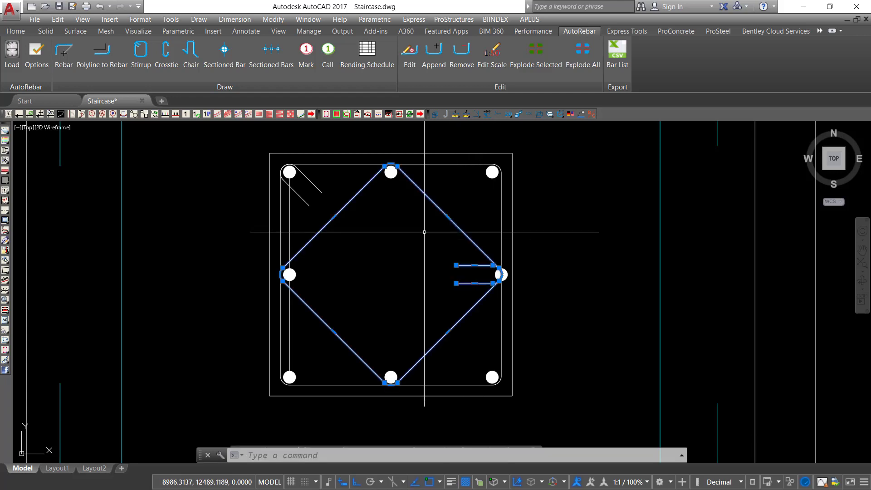
{"action": "key", "text": "Delete"}
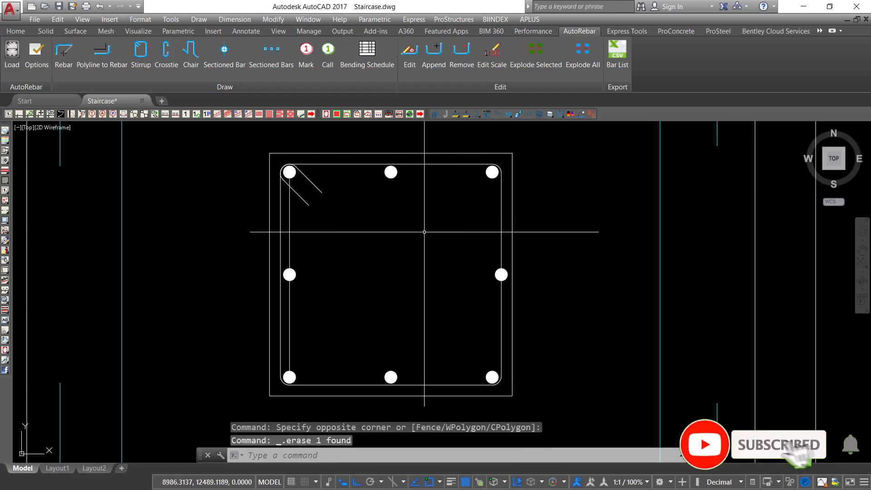
Step: Draw a closed diamond of four lines connecting the midpoints of the column outline's four sides
{"action": "type", "text": "L"}
{"action": "key", "text": "Return"}
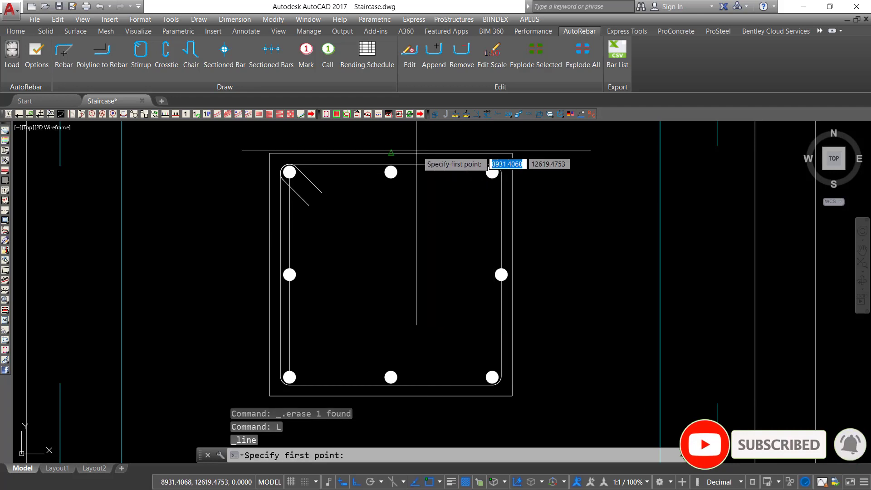
{"action": "left_click", "coordinate": [391, 154]}
{"action": "scroll", "coordinate": [278, 278], "scroll_direction": "up", "scroll_amount": 2}
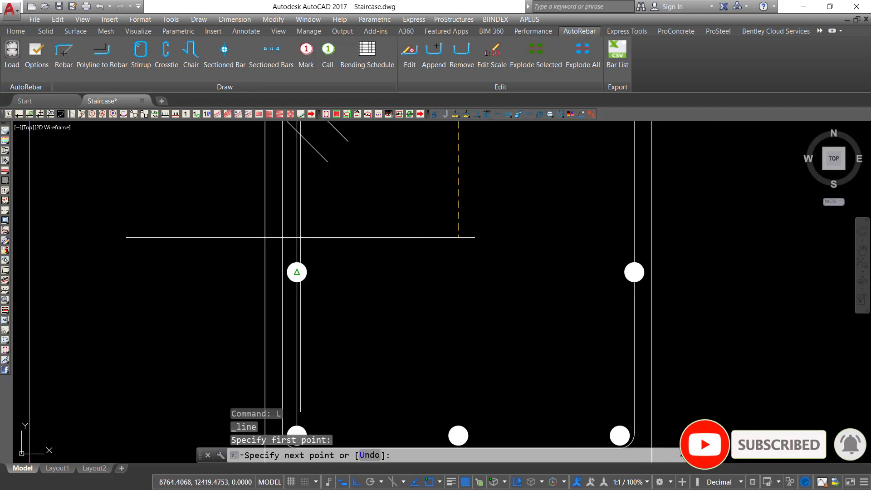
{"action": "left_click", "coordinate": [264, 273]}
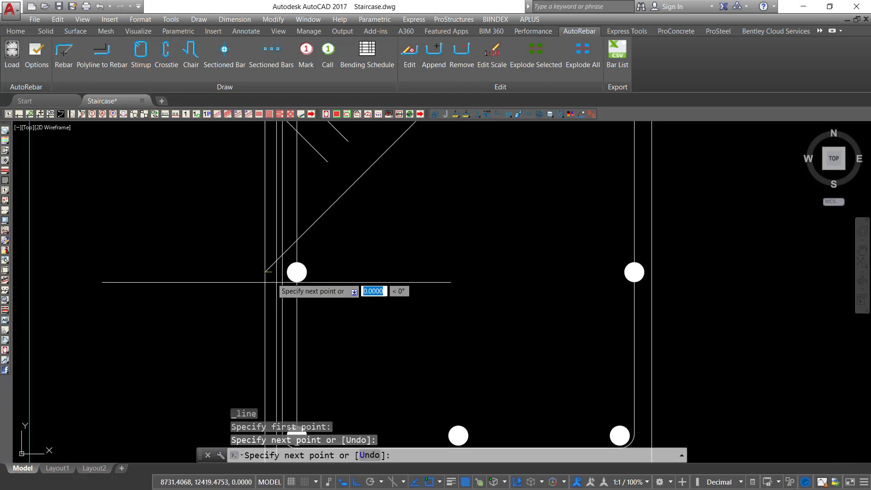
{"action": "scroll", "coordinate": [369, 250], "scroll_direction": "down", "scroll_amount": 3}
{"action": "scroll", "coordinate": [423, 327], "scroll_direction": "up", "scroll_amount": 3}
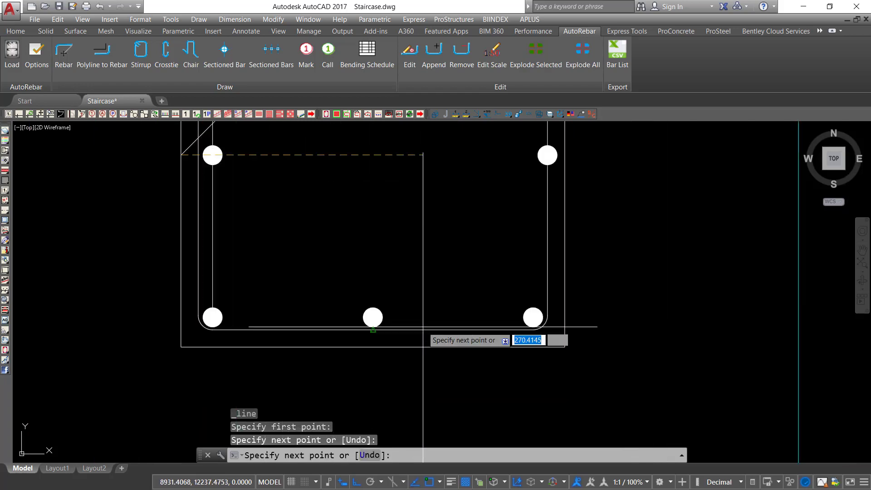
{"action": "left_click", "coordinate": [373, 348]}
{"action": "scroll", "coordinate": [386, 345], "scroll_direction": "down", "scroll_amount": 4}
{"action": "scroll", "coordinate": [466, 267], "scroll_direction": "up", "scroll_amount": 4}
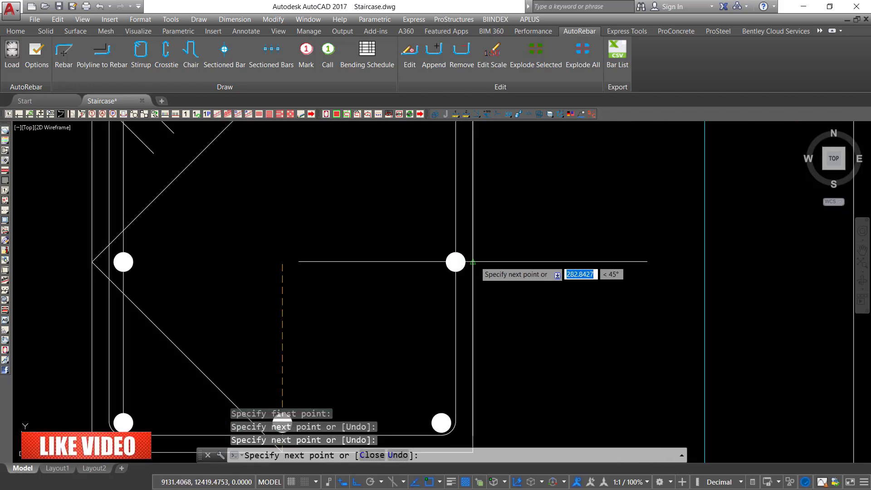
{"action": "left_click", "coordinate": [473, 262]}
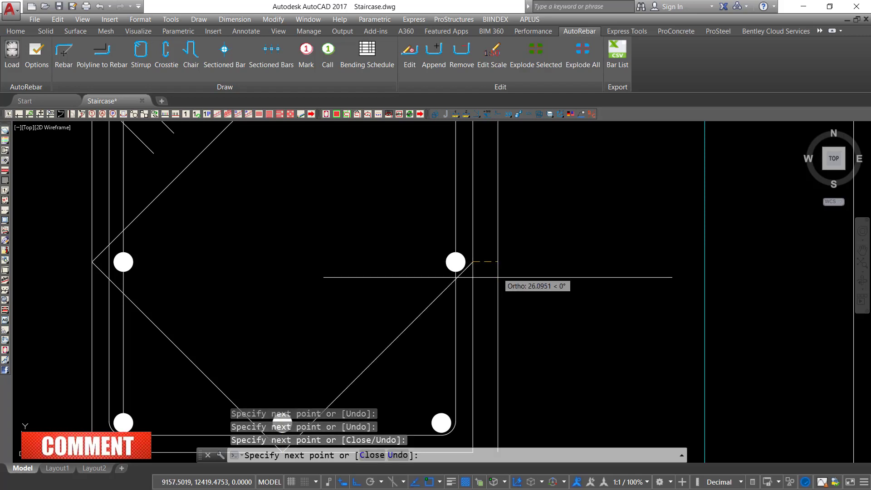
{"action": "scroll", "coordinate": [481, 275], "scroll_direction": "down", "scroll_amount": 4}
{"action": "scroll", "coordinate": [421, 215], "scroll_direction": "up", "scroll_amount": 4}
{"action": "left_click", "coordinate": [412, 201]}
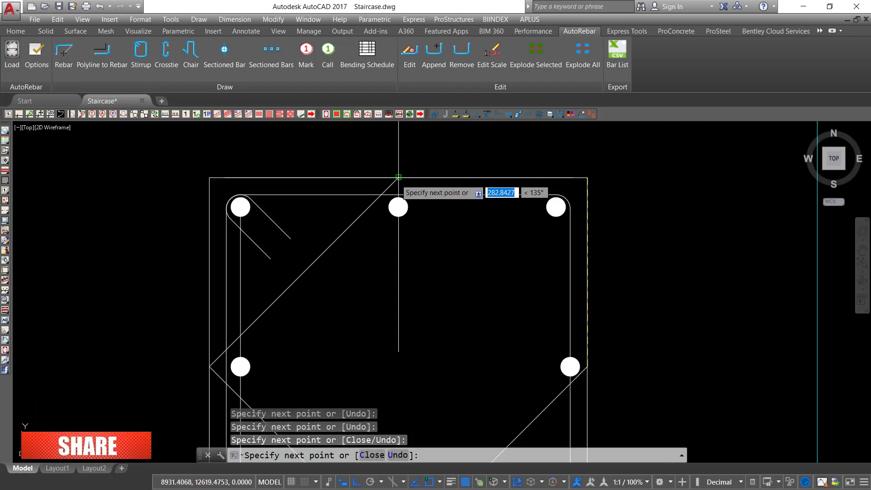
{"action": "right_click", "coordinate": [439, 148]}
{"action": "left_click", "coordinate": [458, 155]}
Step: Delete the vertical construction line between the column's left-hand bars
{"action": "scroll", "coordinate": [432, 190], "scroll_direction": "down", "scroll_amount": 4}
{"action": "scroll", "coordinate": [374, 181], "scroll_direction": "up", "scroll_amount": 4}
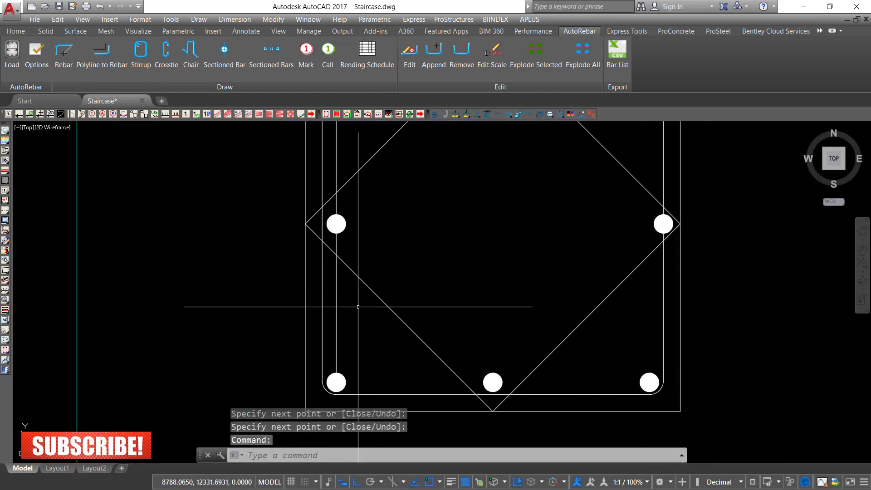
{"action": "left_click", "coordinate": [355, 317]}
{"action": "left_click", "coordinate": [336, 313]}
{"action": "key", "text": "Delete"}
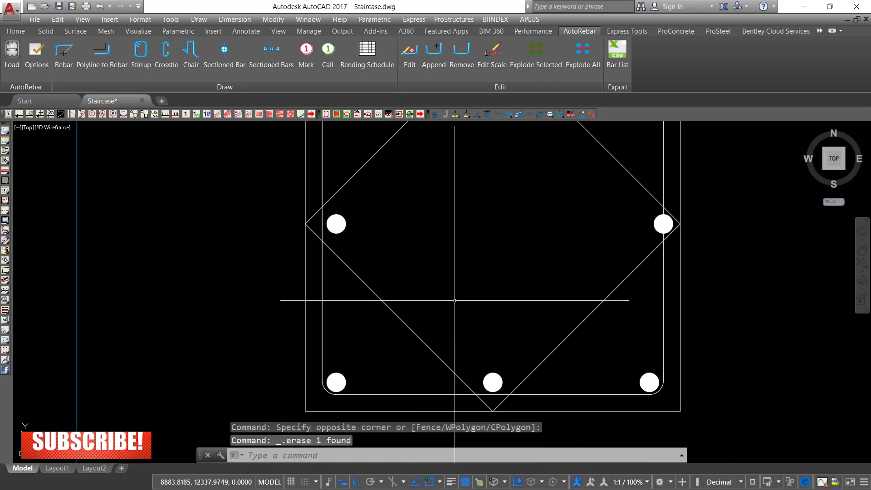
Step: Move the column's middle right bar horizontally inward so it lines up with the right corner bars inside the stirrup
{"action": "middle_click_drag", "start_coordinate": [654, 235], "coordinate": [598, 264]}
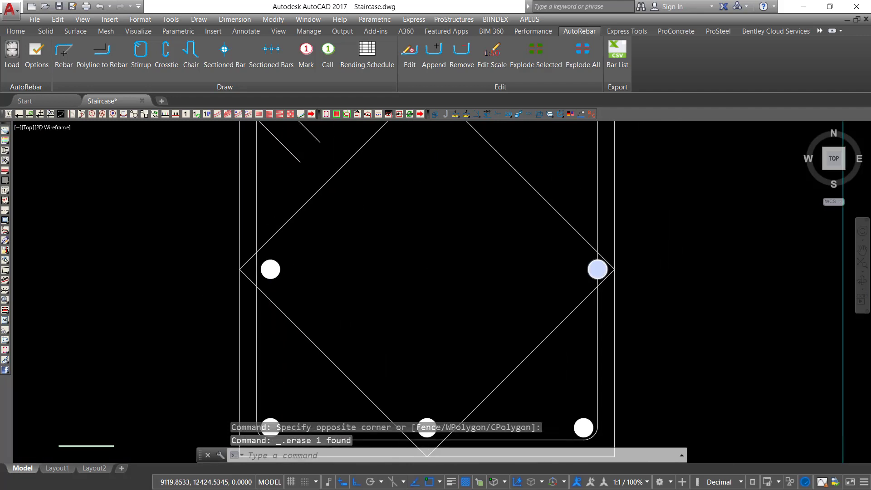
{"action": "scroll", "coordinate": [590, 272], "scroll_direction": "down", "scroll_amount": 2}
{"action": "scroll", "coordinate": [564, 283], "scroll_direction": "up", "scroll_amount": 6}
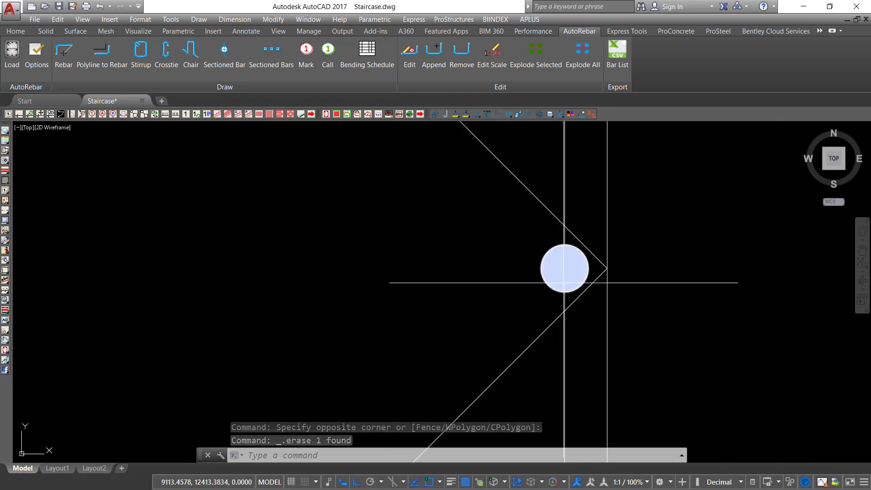
{"action": "scroll", "coordinate": [564, 282], "scroll_direction": "up", "scroll_amount": 2}
{"action": "left_click", "coordinate": [540, 240]}
{"action": "left_click", "coordinate": [508, 280]}
{"action": "right_click", "coordinate": [498, 281]}
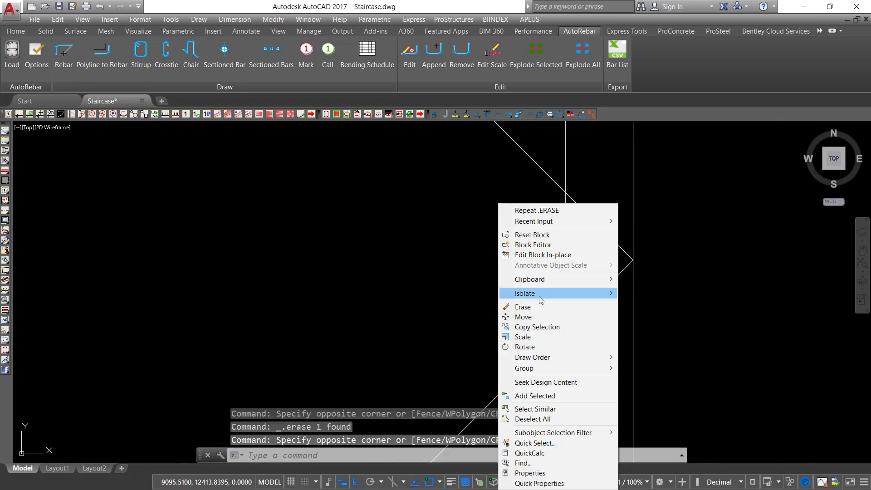
{"action": "left_click", "coordinate": [532, 316]}
{"action": "scroll", "coordinate": [545, 263], "scroll_direction": "down", "scroll_amount": 5}
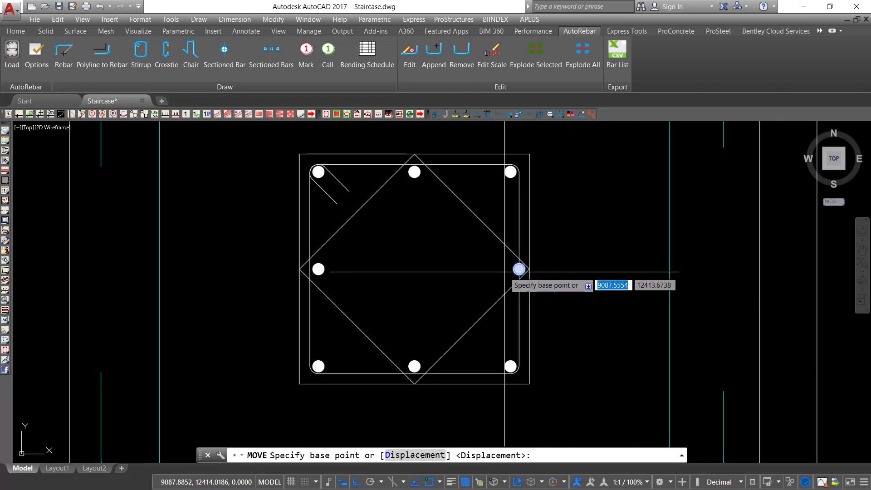
{"action": "left_click", "coordinate": [519, 269]}
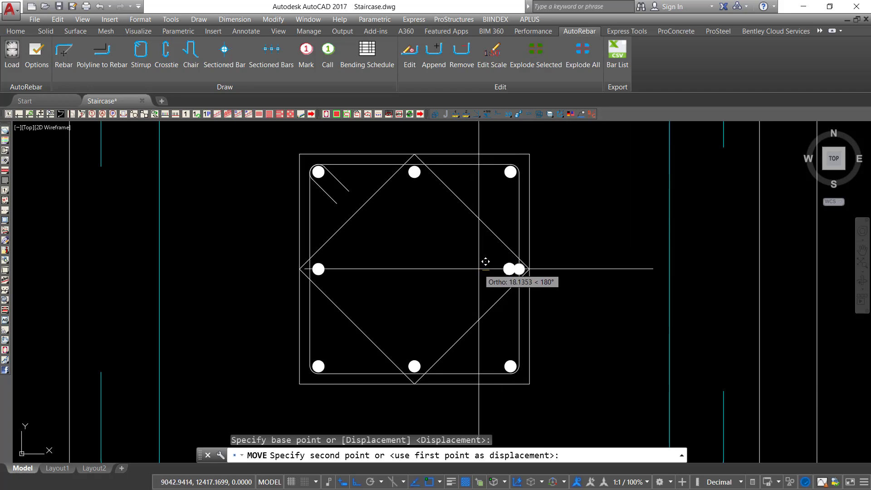
{"action": "left_click", "coordinate": [487, 261]}
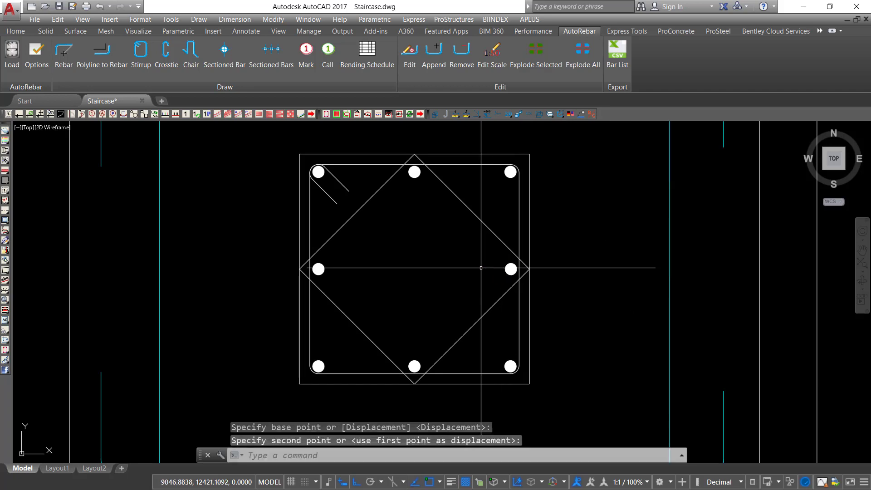
Step: Join the four diamond lines into a single polyline
{"action": "left_click", "coordinate": [482, 202]}
{"action": "left_click", "coordinate": [464, 227]}
{"action": "left_click", "coordinate": [484, 334]}
{"action": "left_click", "coordinate": [461, 321]}
{"action": "left_click", "coordinate": [373, 243]}
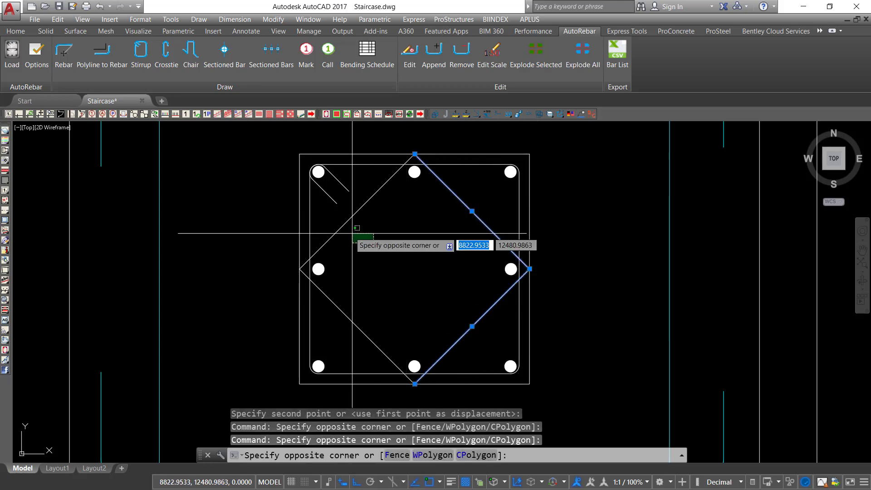
{"action": "left_click", "coordinate": [350, 211]}
{"action": "left_click", "coordinate": [374, 288]}
{"action": "left_click", "coordinate": [354, 331]}
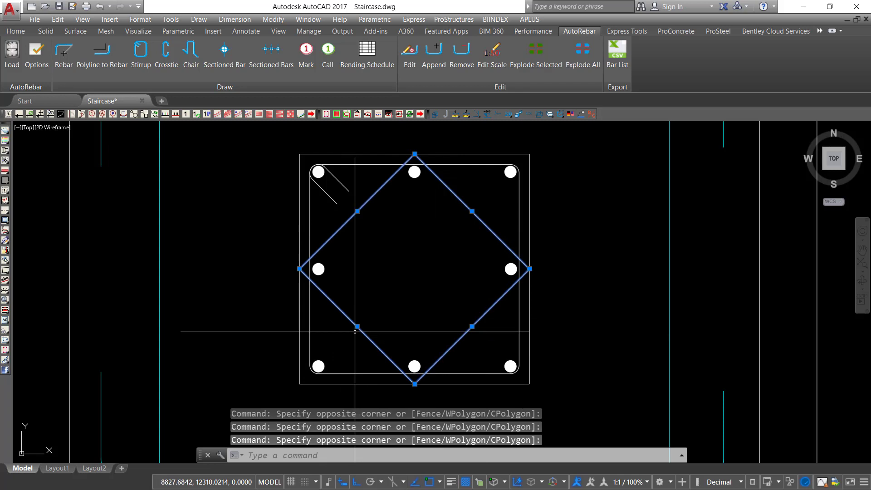
{"action": "type", "text": "join"}
{"action": "key", "text": "Return"}
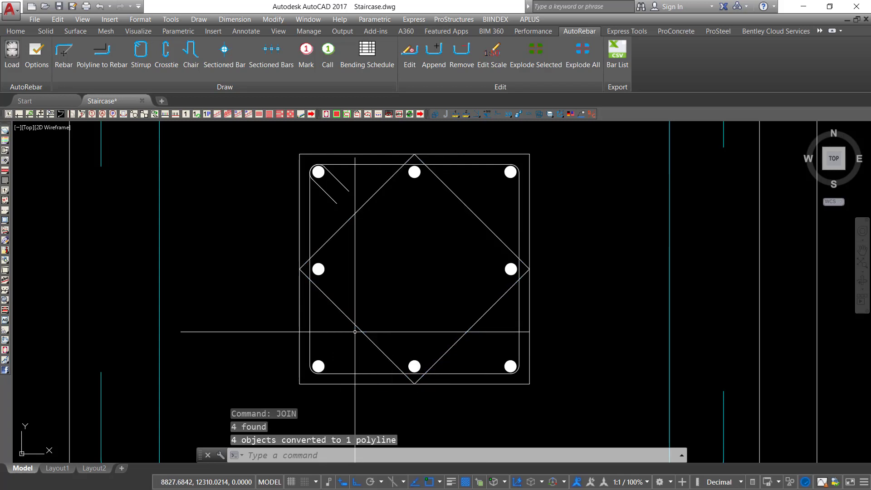
{"action": "left_click", "coordinate": [488, 184]}
{"action": "left_click", "coordinate": [436, 236]}
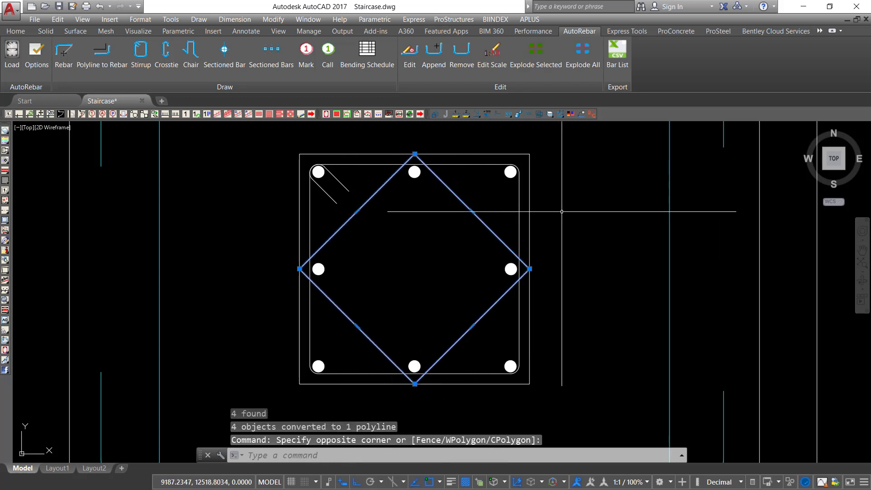
{"action": "key", "text": "Escape"}
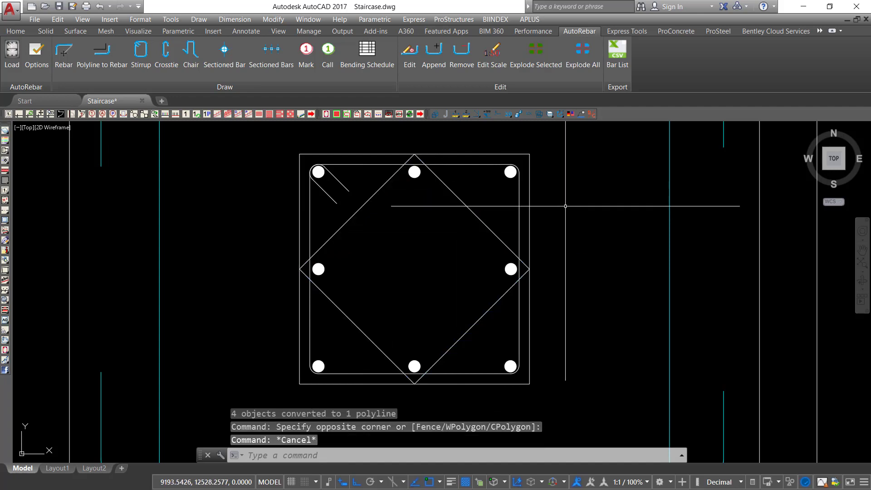
Step: Offset the joined diamond polyline outward by 10 and delete the original inner diamond
{"action": "left_click", "coordinate": [467, 195]}
{"action": "left_click", "coordinate": [456, 218]}
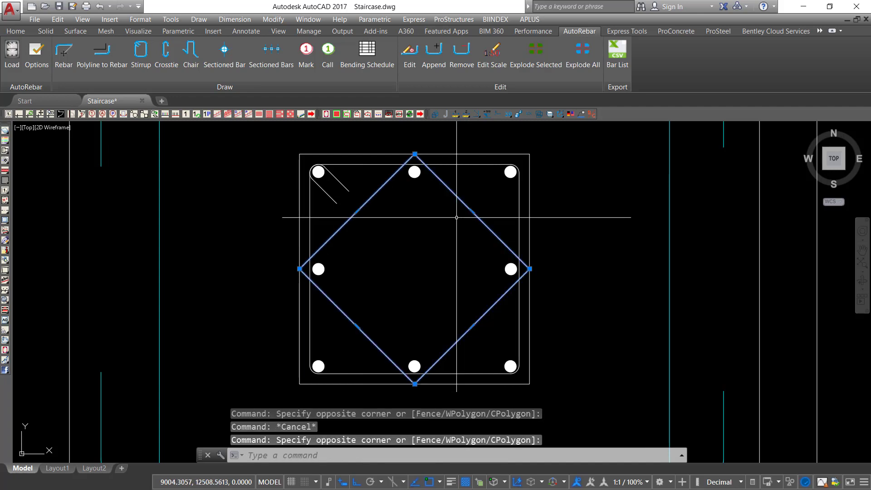
{"action": "key", "text": "Return"}
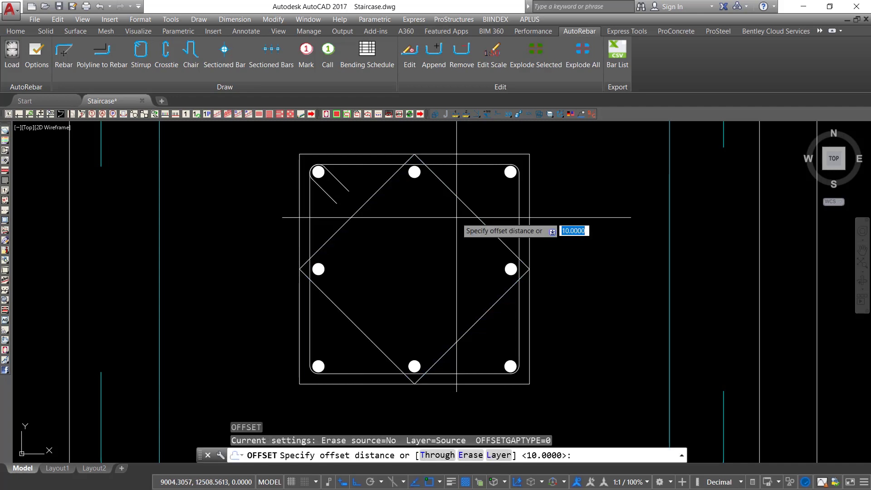
{"action": "key", "text": "Return"}
{"action": "left_click", "coordinate": [451, 190]}
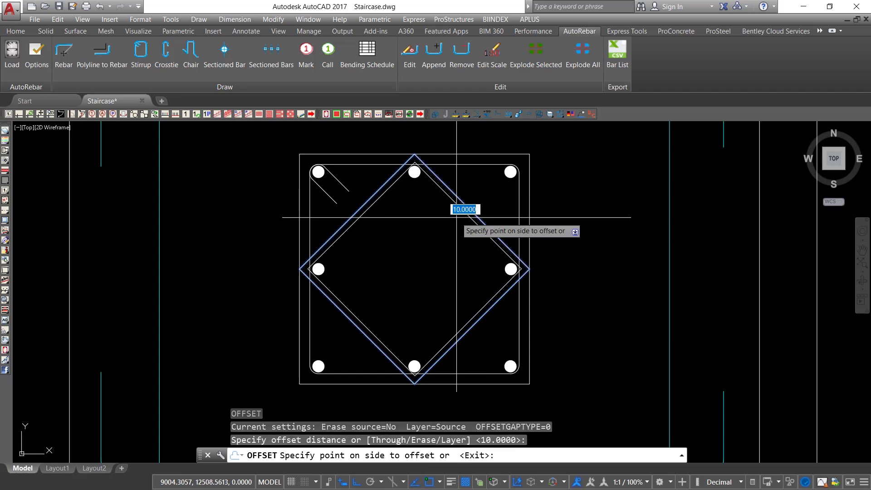
{"action": "left_click", "coordinate": [477, 190]}
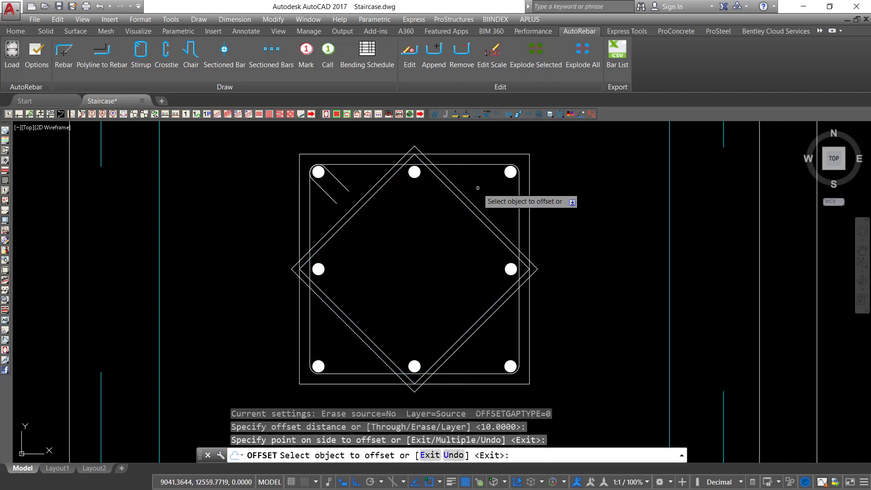
{"action": "right_click", "coordinate": [485, 189]}
{"action": "left_click", "coordinate": [504, 193]}
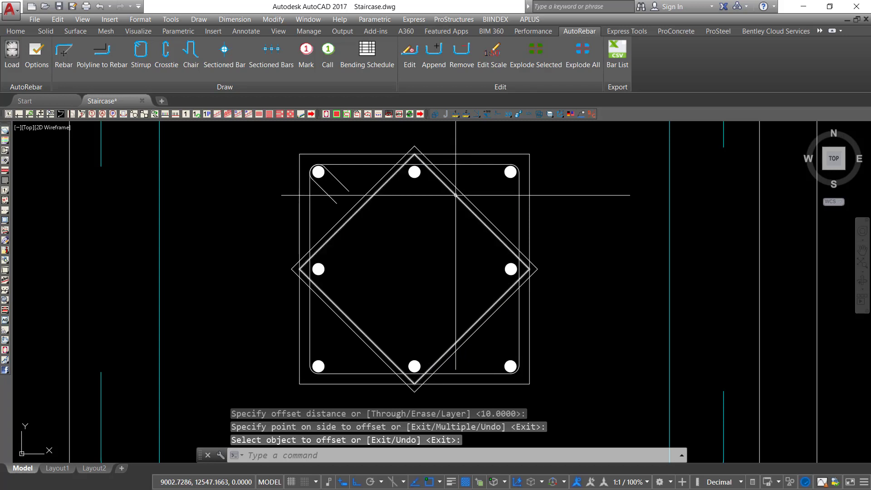
{"action": "left_click", "coordinate": [456, 195]}
{"action": "key", "text": "Delete"}
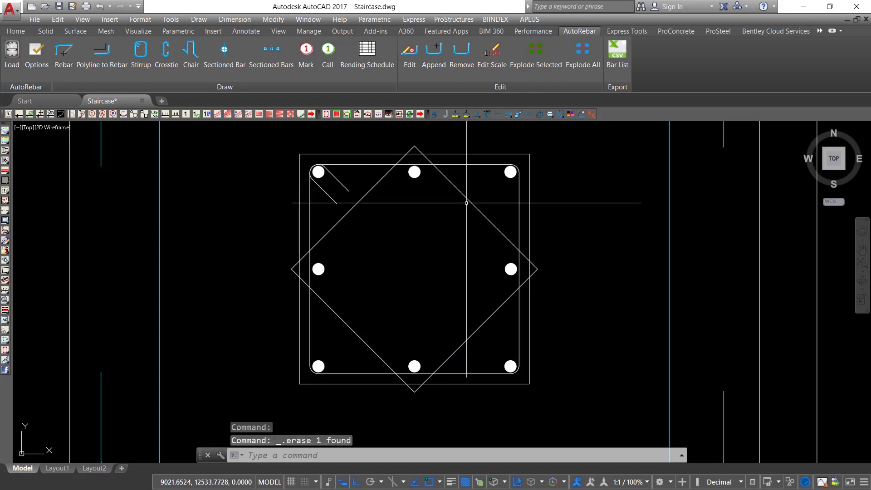
Step: Generate the diamond stirrup from the diamond polyline with APLUS Beam in Pick mode, using zero upper and lower bars
{"action": "left_click", "coordinate": [326, 115]}
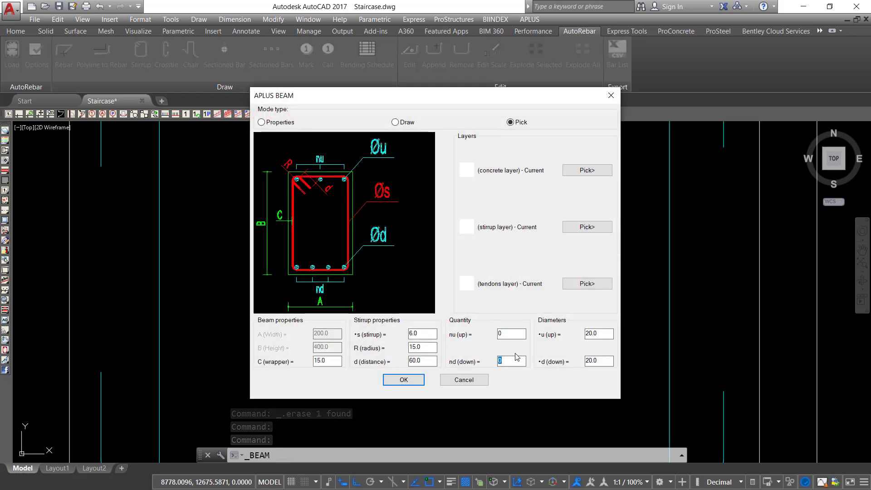
{"action": "left_click", "coordinate": [409, 384]}
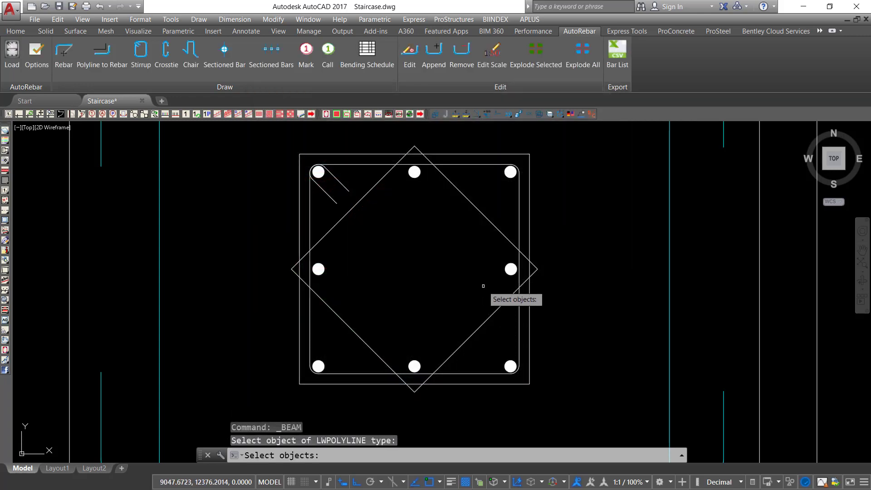
{"action": "left_click", "coordinate": [471, 204]}
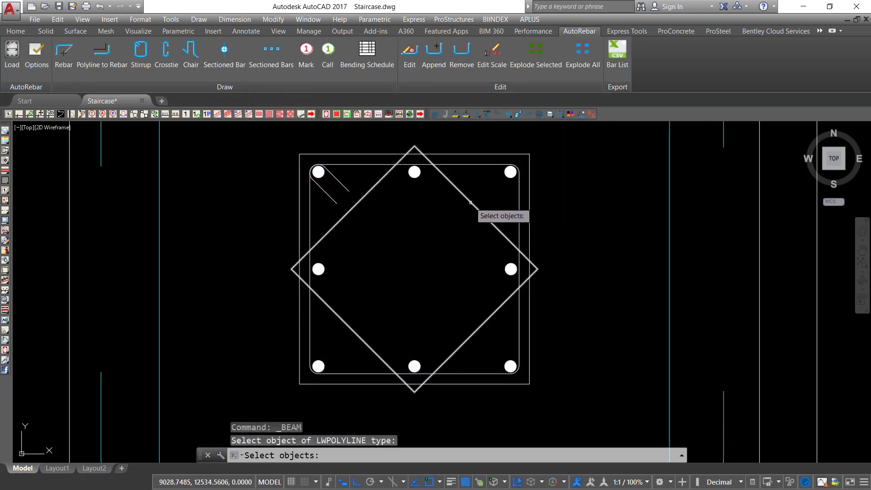
{"action": "right_click", "coordinate": [444, 246]}
{"action": "key", "text": "Escape"}
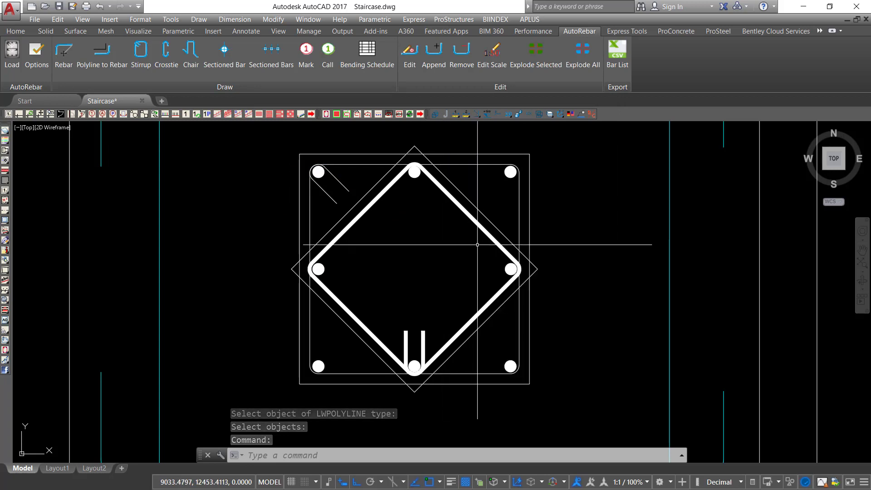
{"action": "scroll", "coordinate": [475, 199], "scroll_direction": "up", "scroll_amount": 4}
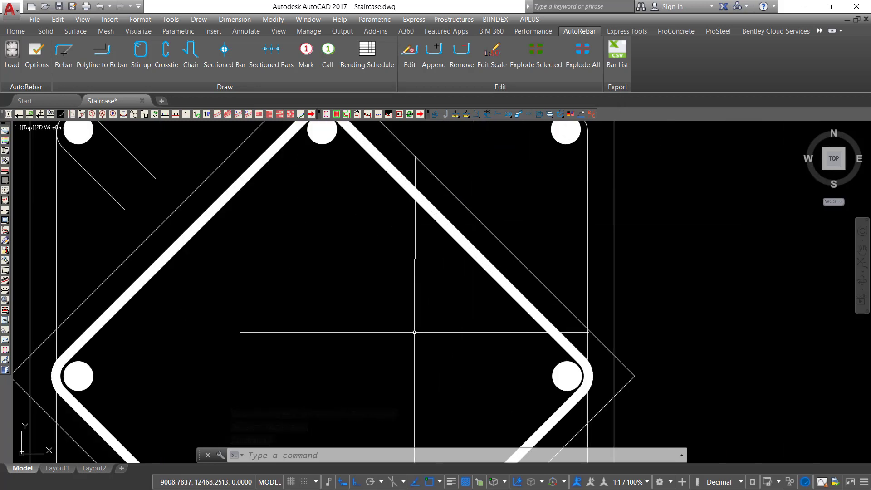
{"action": "scroll", "coordinate": [475, 284], "scroll_direction": "down", "scroll_amount": 4}
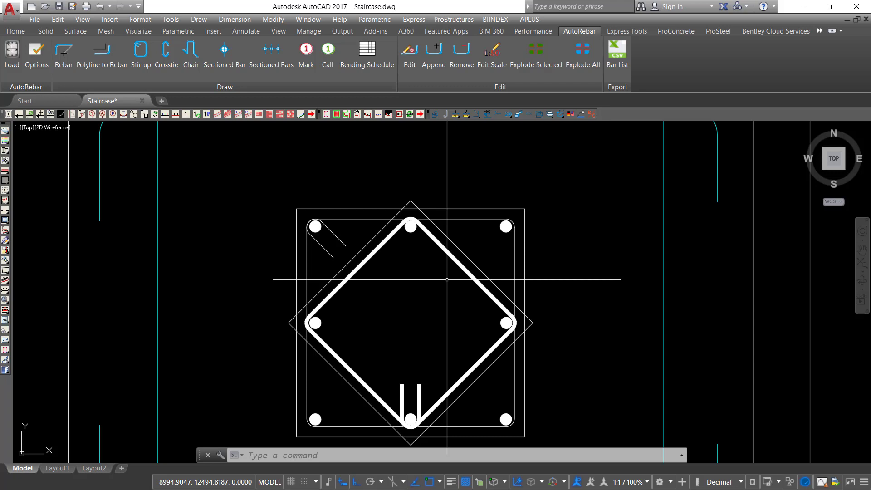
Step: Match the new diamond stirrup's properties to the thin linework and delete the outer guide diamond
{"action": "type", "text": "ma"}
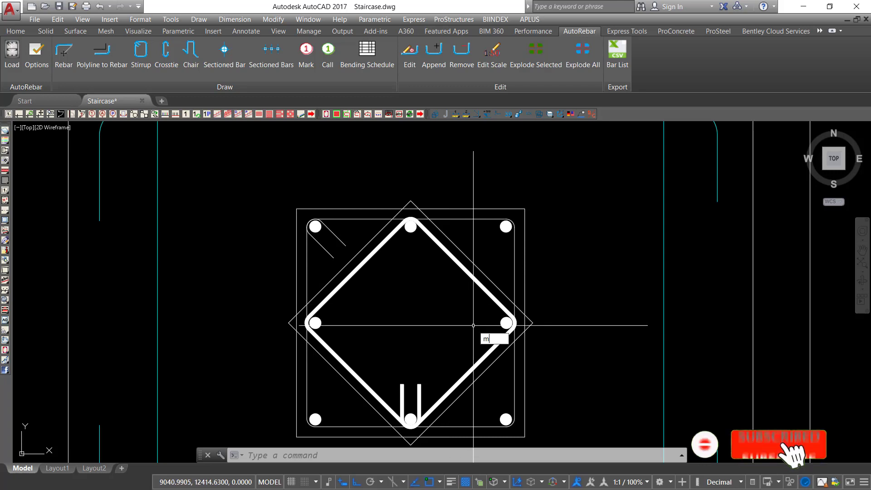
{"action": "key", "text": "Return"}
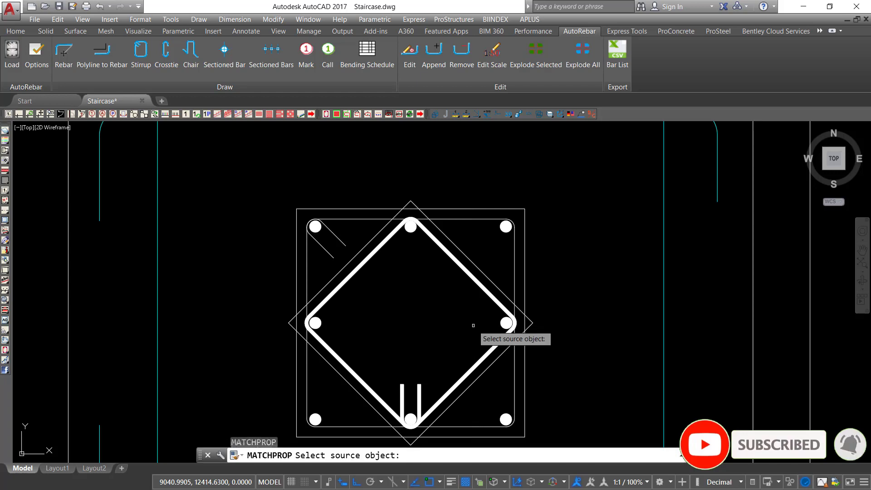
{"action": "left_click", "coordinate": [479, 270]}
{"action": "right_click", "coordinate": [492, 251]}
{"action": "left_click", "coordinate": [505, 257]}
{"action": "left_click", "coordinate": [506, 258]}
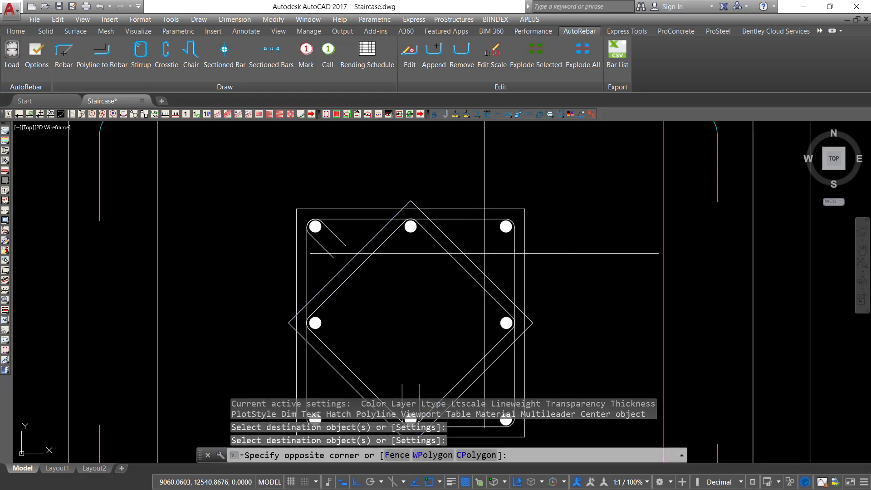
{"action": "left_click", "coordinate": [467, 261]}
{"action": "key", "text": "Delete"}
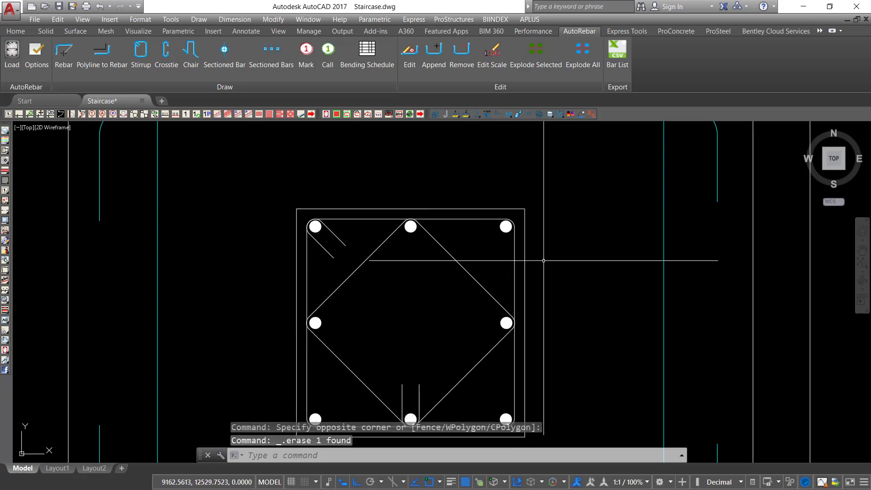
Step: Draw a horizontal line above the footing plan, spanning between the outer rectangle's left and right edges
{"action": "scroll", "coordinate": [504, 267], "scroll_direction": "down", "scroll_amount": 2}
{"action": "scroll", "coordinate": [482, 316], "scroll_direction": "up", "scroll_amount": 2}
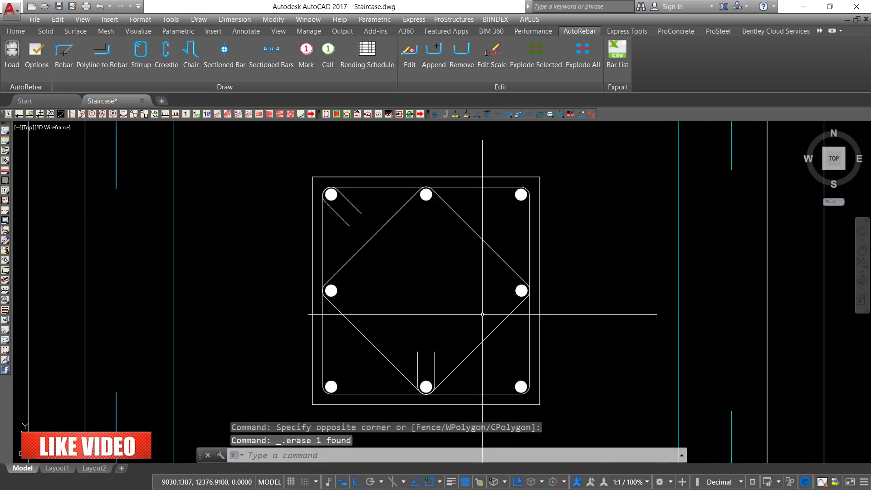
{"action": "scroll", "coordinate": [482, 314], "scroll_direction": "down", "scroll_amount": 2}
{"action": "middle_click_drag", "start_coordinate": [487, 299], "coordinate": [483, 311]}
{"action": "scroll", "coordinate": [469, 282], "scroll_direction": "down", "scroll_amount": 4}
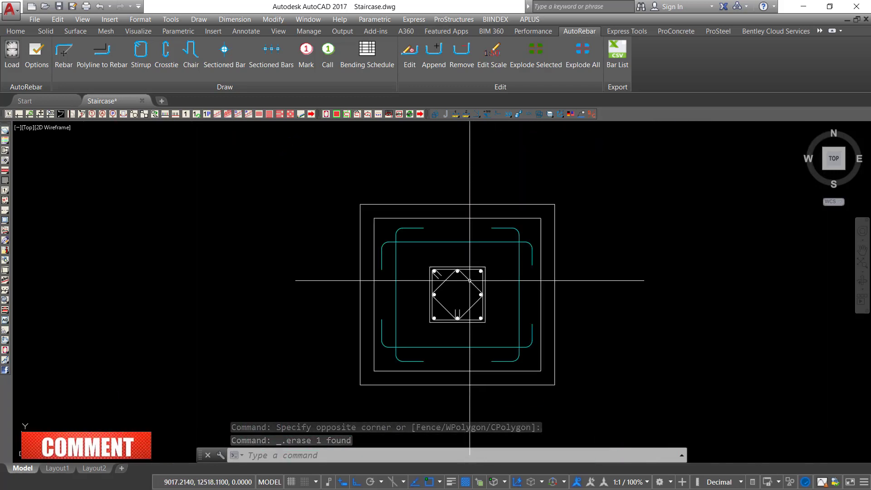
{"action": "middle_click_drag", "start_coordinate": [470, 282], "coordinate": [465, 307]}
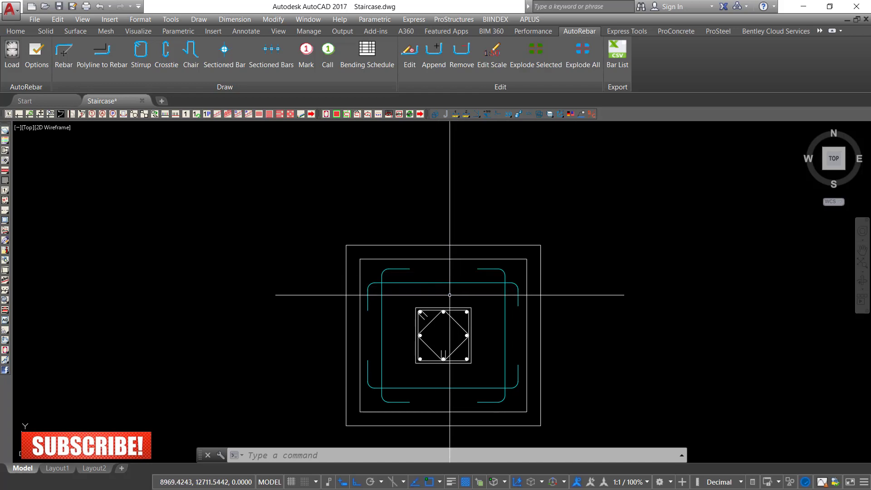
{"action": "middle_click_drag", "start_coordinate": [472, 285], "coordinate": [474, 317]}
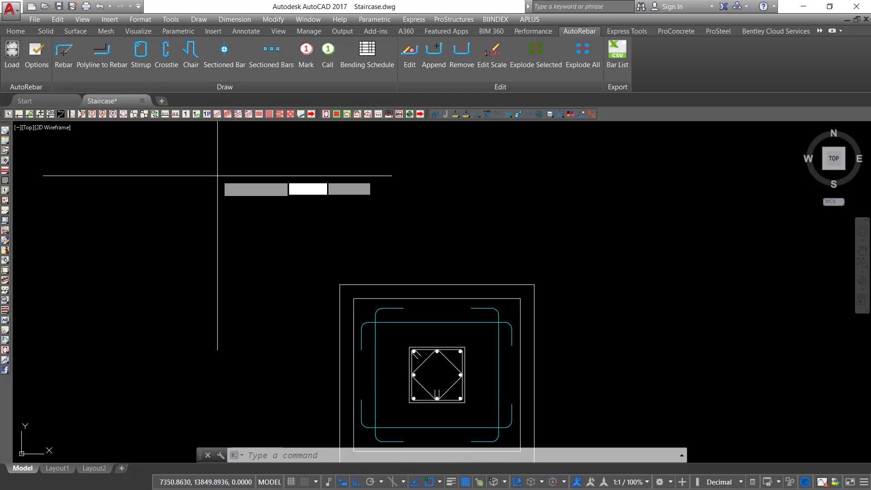
{"action": "type", "text": "L"}
{"action": "key", "text": "Return"}
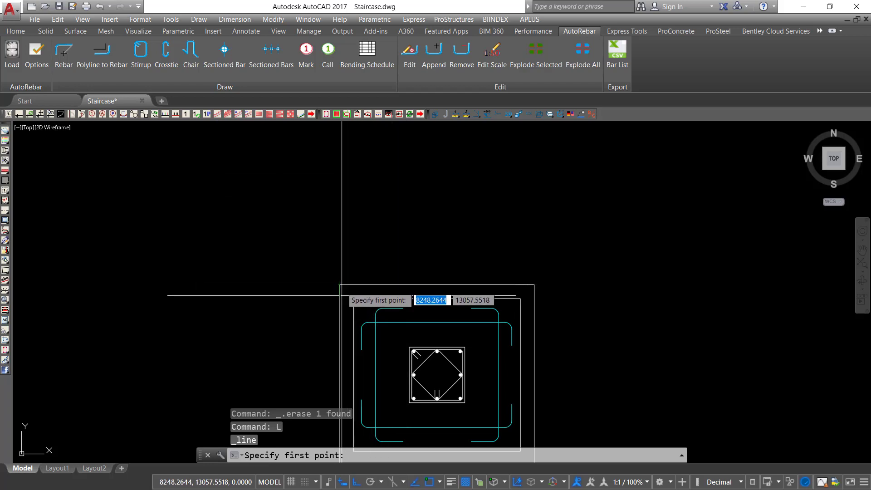
{"action": "scroll", "coordinate": [342, 296], "scroll_direction": "down", "scroll_amount": 4}
{"action": "scroll", "coordinate": [343, 324], "scroll_direction": "up", "scroll_amount": 4}
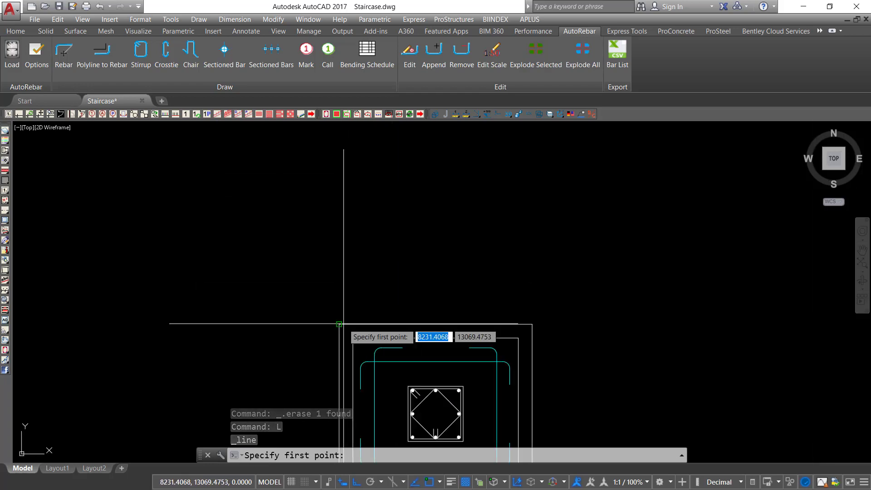
{"action": "left_click", "coordinate": [339, 221]}
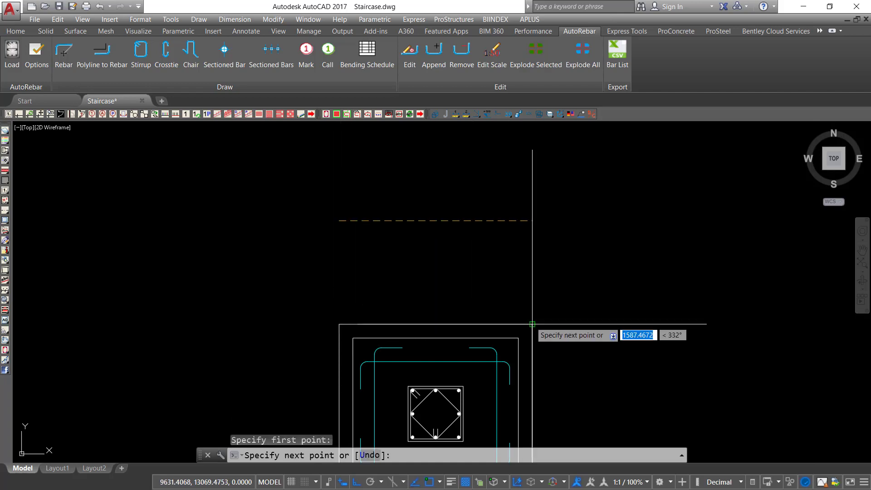
{"action": "left_click", "coordinate": [534, 221]}
{"action": "right_click", "coordinate": [552, 207]}
{"action": "left_click", "coordinate": [565, 214]}
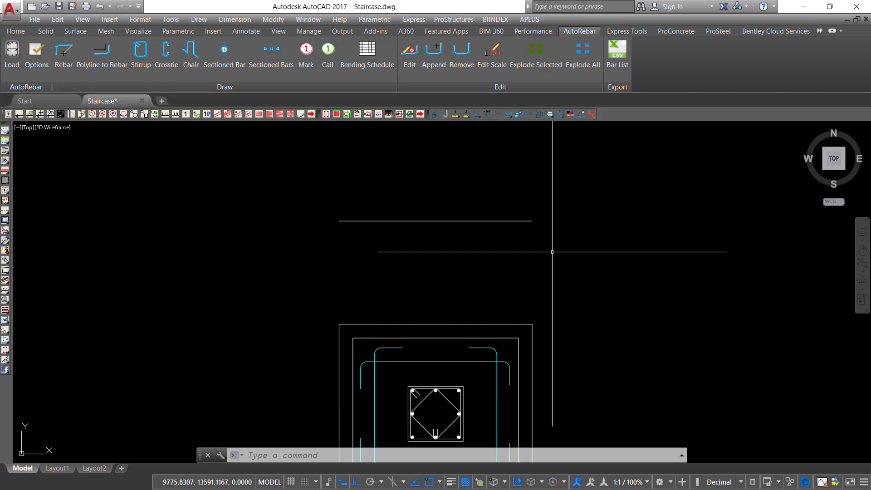
Step: Copy the horizontal line 100 upward
{"action": "left_click", "coordinate": [422, 187]}
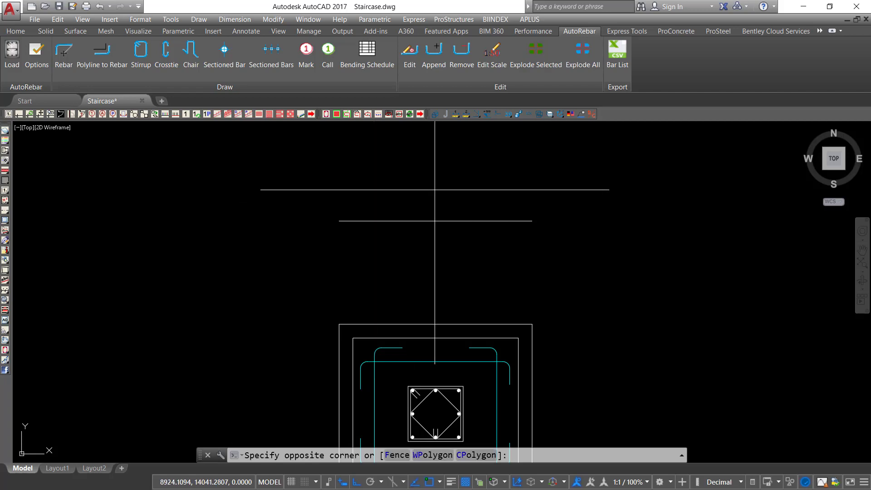
{"action": "left_click", "coordinate": [423, 243]}
{"action": "right_click", "coordinate": [402, 245]}
{"action": "left_click", "coordinate": [453, 324]}
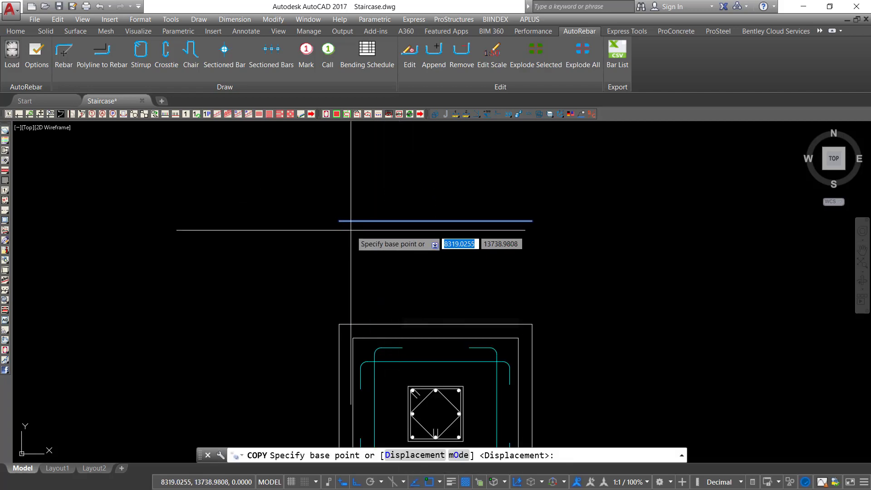
{"action": "left_click", "coordinate": [339, 221]}
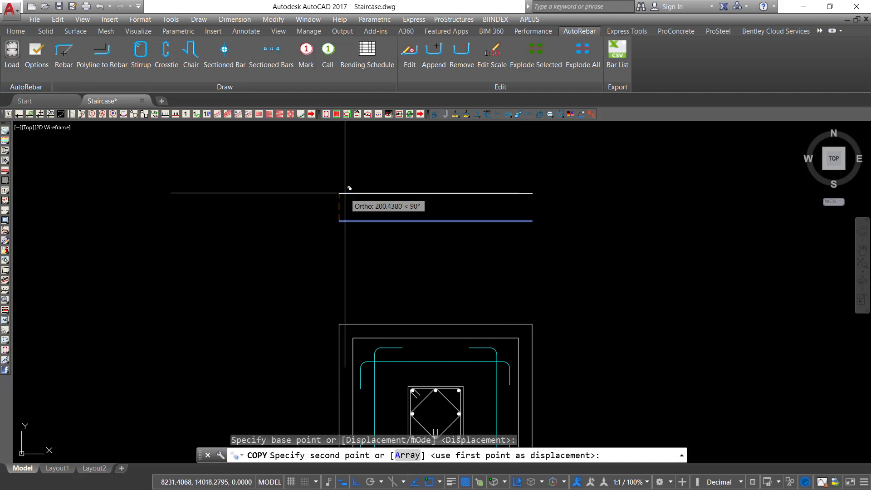
{"action": "type", "text": "100"}
{"action": "key", "text": "Return"}
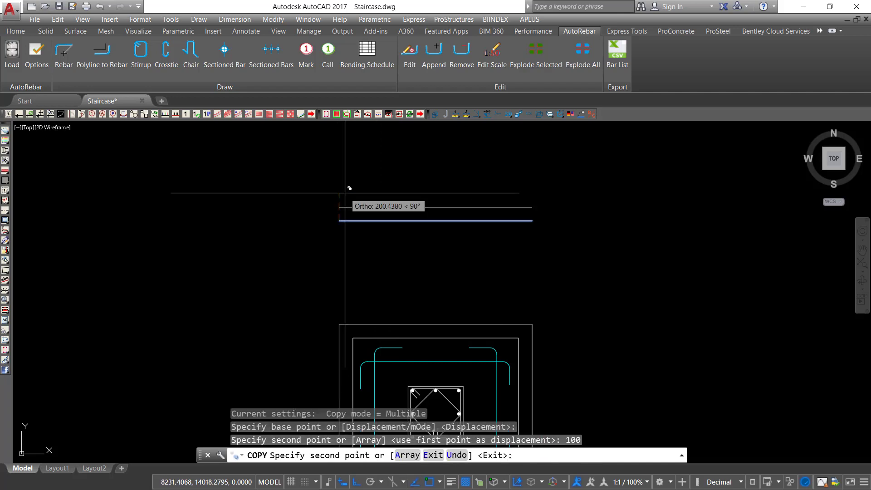
{"action": "right_click", "coordinate": [345, 193]}
{"action": "left_click", "coordinate": [361, 198]}
Step: Close the left end of the two horizontal lines with a vertical line
{"action": "scroll", "coordinate": [345, 215], "scroll_direction": "up", "scroll_amount": 2}
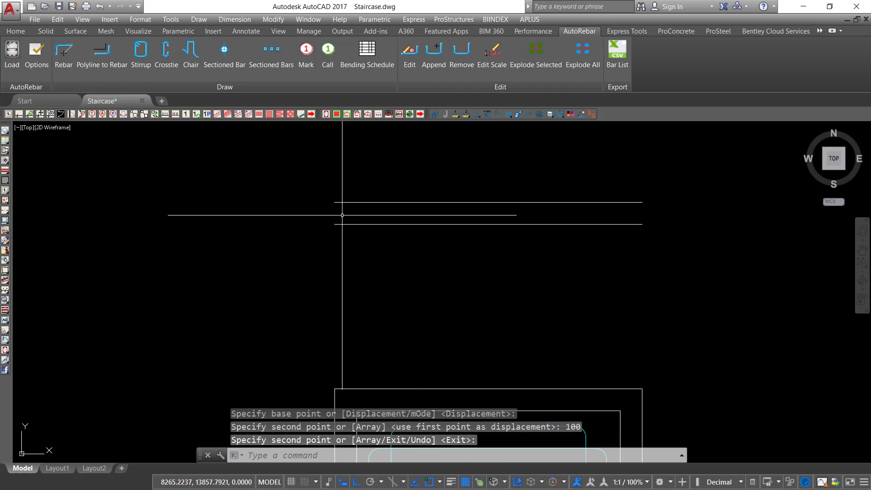
{"action": "type", "text": "L"}
{"action": "key", "text": "Return"}
{"action": "left_click", "coordinate": [335, 220]}
{"action": "scroll", "coordinate": [335, 222], "scroll_direction": "up", "scroll_amount": 1}
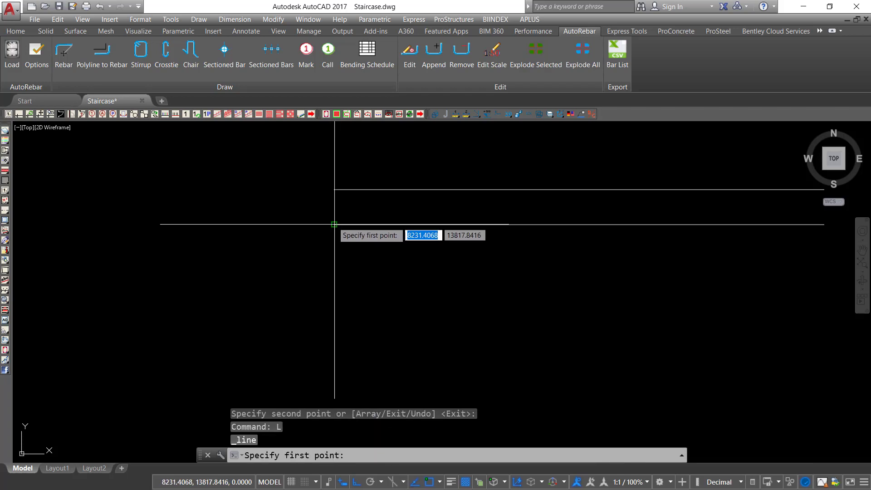
{"action": "left_click", "coordinate": [334, 189]}
{"action": "right_click", "coordinate": [370, 167]}
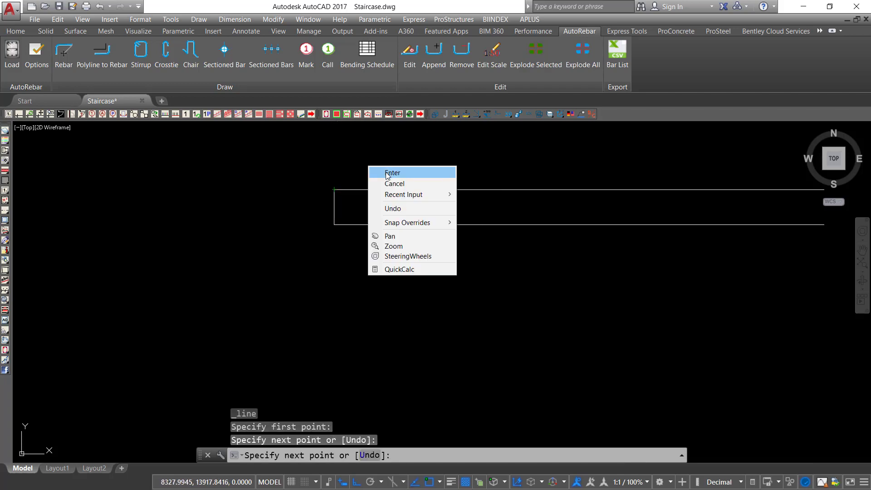
{"action": "left_click", "coordinate": [384, 172]}
Step: Close the right end of the two horizontal lines with a vertical line
{"action": "scroll", "coordinate": [292, 229], "scroll_direction": "down", "scroll_amount": 2}
{"action": "scroll", "coordinate": [504, 210], "scroll_direction": "up", "scroll_amount": 4}
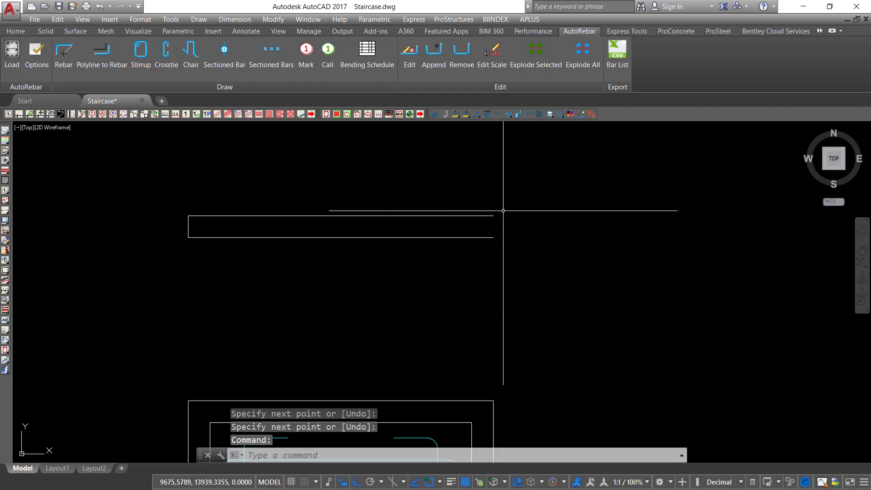
{"action": "right_click", "coordinate": [538, 194]}
{"action": "left_click", "coordinate": [566, 200]}
{"action": "scroll", "coordinate": [488, 249], "scroll_direction": "up", "scroll_amount": 2}
{"action": "left_click", "coordinate": [486, 254]}
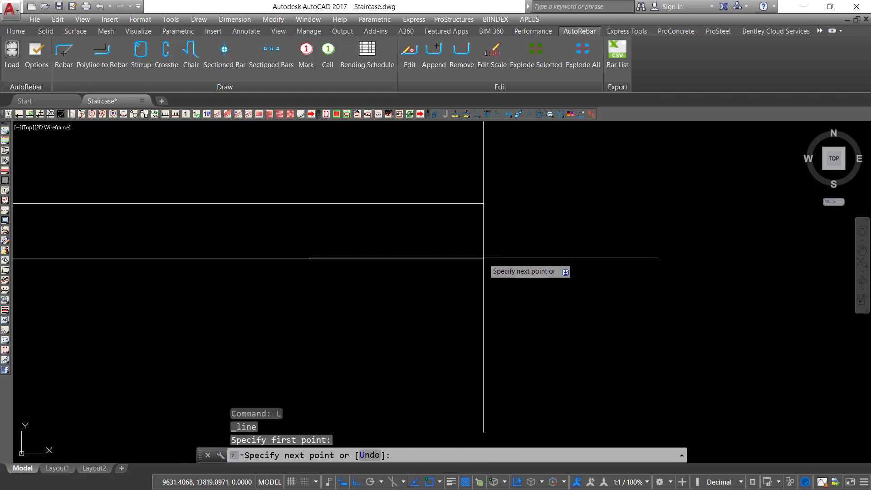
{"action": "left_click", "coordinate": [484, 204]}
{"action": "right_click", "coordinate": [522, 201]}
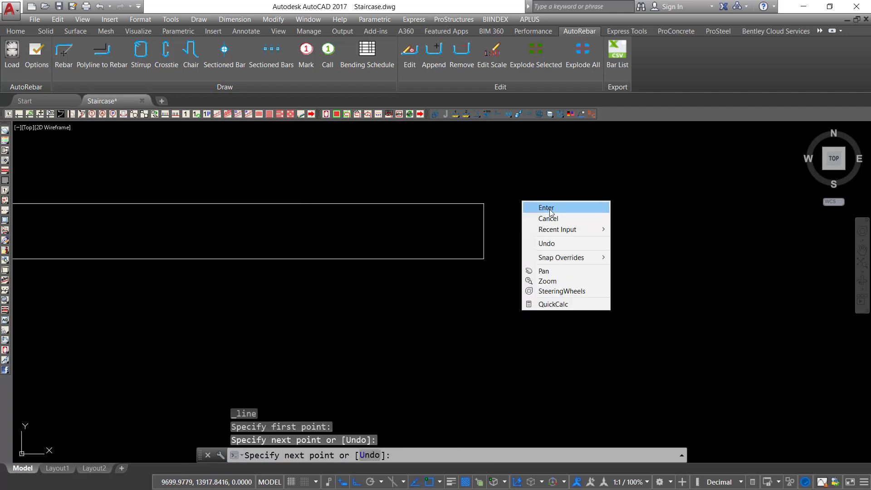
{"action": "left_click", "coordinate": [550, 210]}
Step: Join the four lines of the long thin rectangle above the plan into one polyline
{"action": "scroll", "coordinate": [503, 267], "scroll_direction": "down", "scroll_amount": 5}
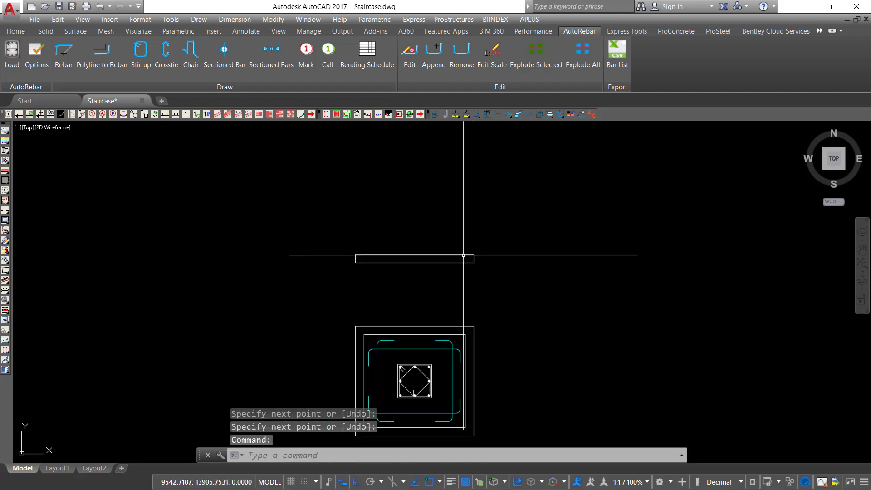
{"action": "scroll", "coordinate": [463, 255], "scroll_direction": "up", "scroll_amount": 3}
{"action": "left_click", "coordinate": [487, 241]}
{"action": "left_click", "coordinate": [181, 328]}
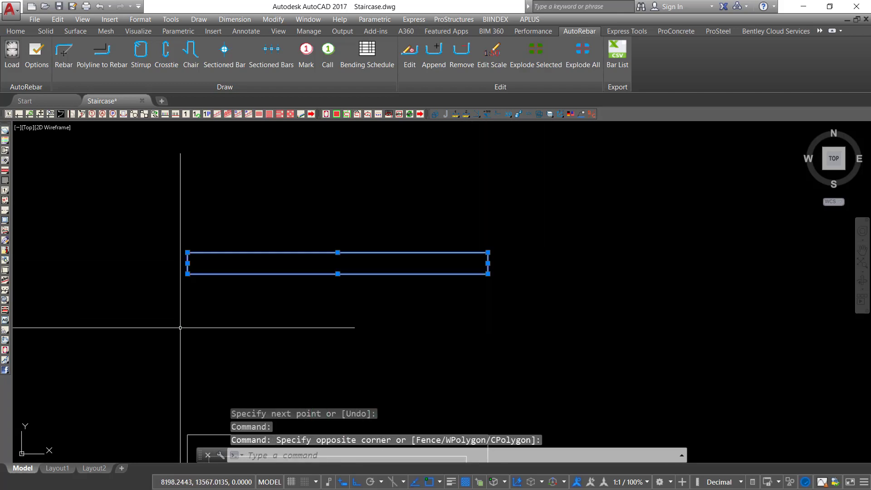
{"action": "key", "text": "Return"}
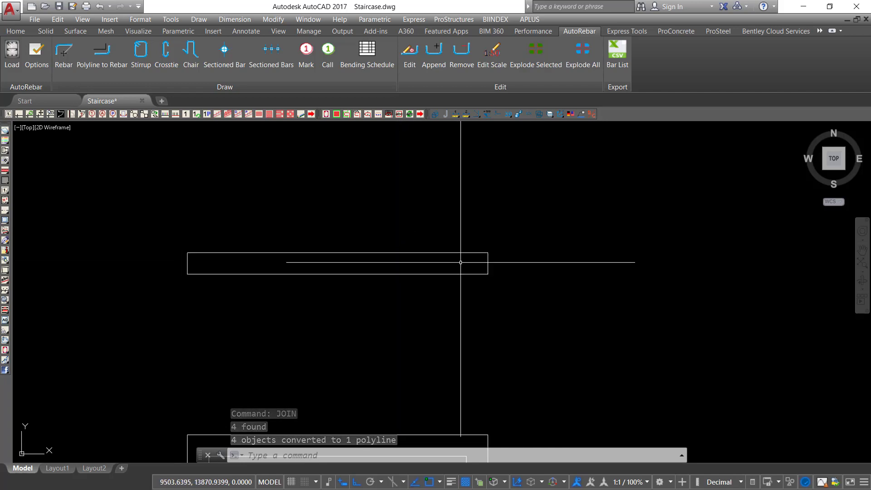
Step: Draw the footing outline on the thin rectangle, 400 high, with its vertical sides aligned to the plan's inner square
{"action": "scroll", "coordinate": [461, 263], "scroll_direction": "down", "scroll_amount": 2}
{"action": "middle_click_drag", "start_coordinate": [467, 275], "coordinate": [470, 257]}
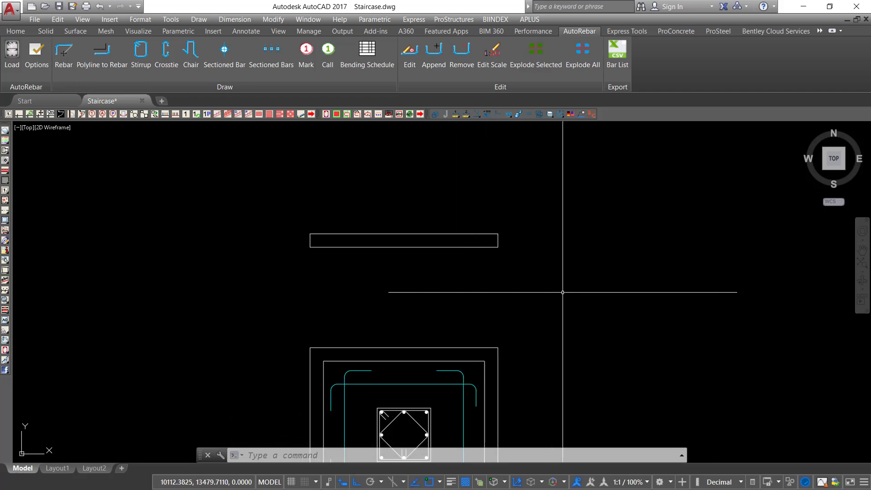
{"action": "type", "text": "L"}
{"action": "key", "text": "Return"}
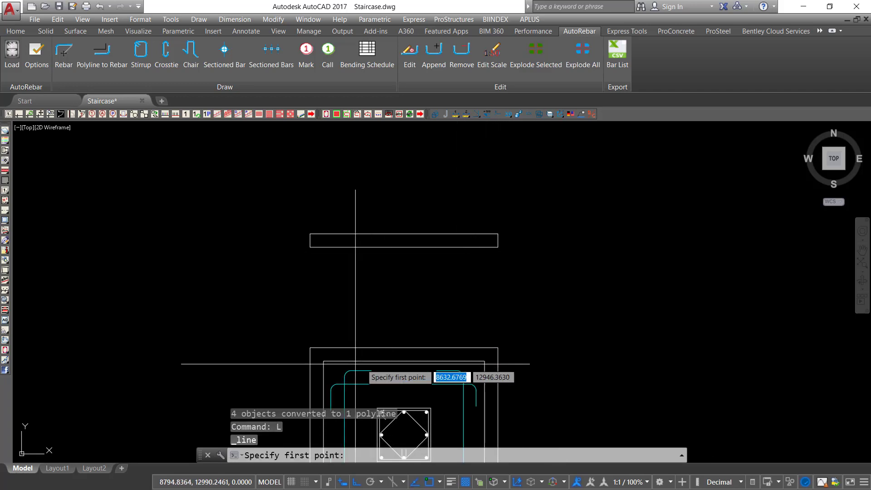
{"action": "left_click", "coordinate": [324, 234]}
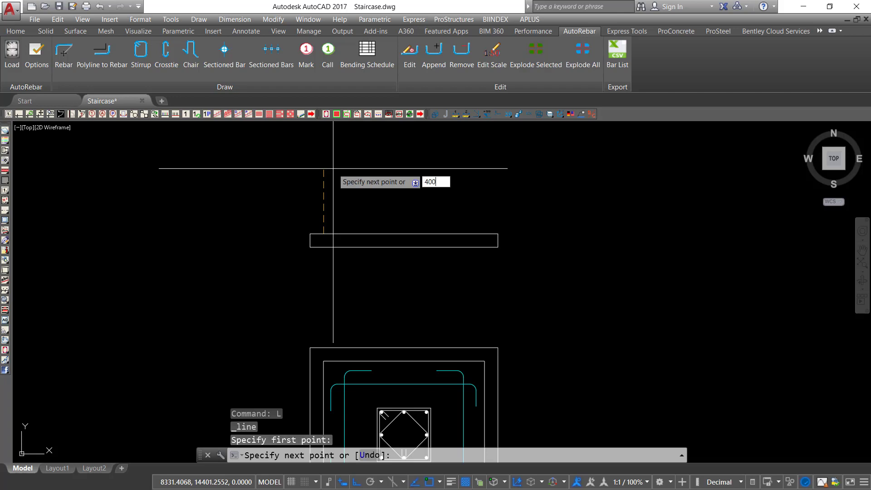
{"action": "key", "text": "Return"}
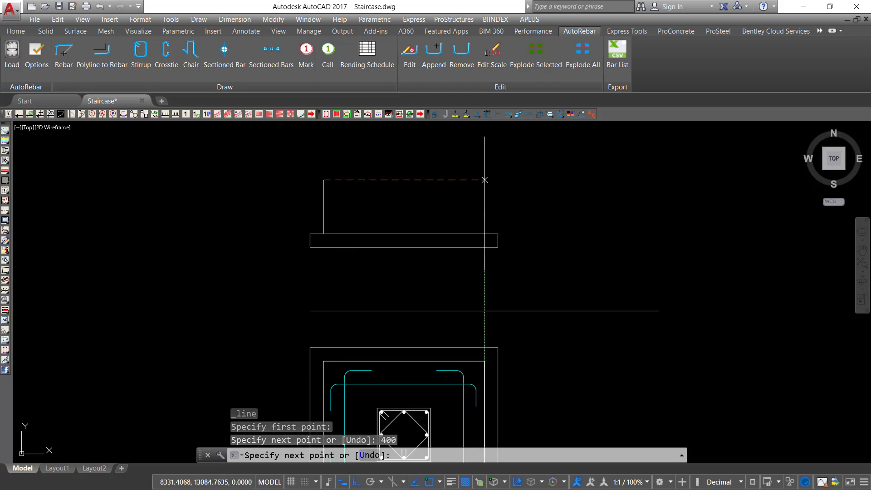
{"action": "left_click", "coordinate": [484, 179]}
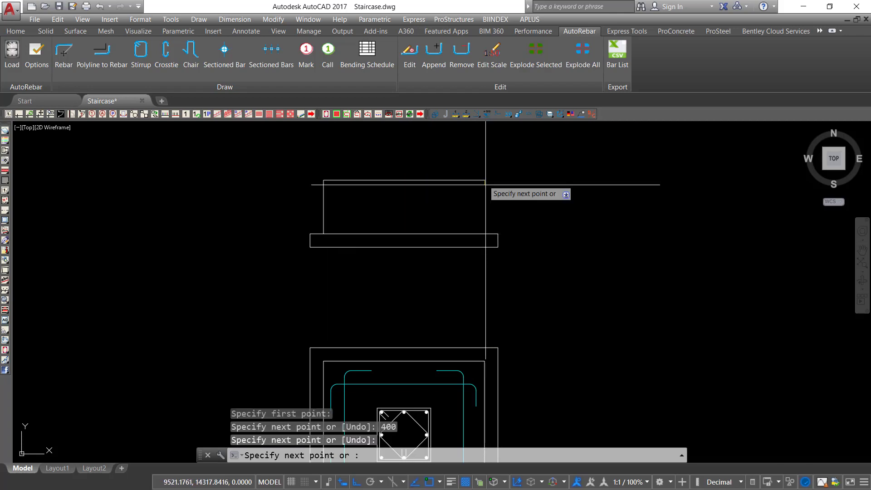
{"action": "scroll", "coordinate": [495, 236], "scroll_direction": "up", "scroll_amount": 4}
{"action": "right_click", "coordinate": [500, 200]}
{"action": "left_click", "coordinate": [519, 205]}
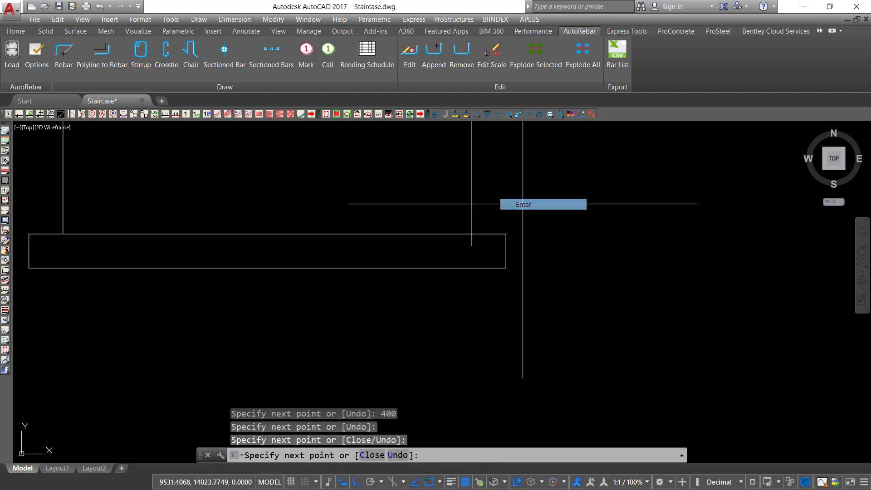
Step: Trim the part of the footing outline's right side that extends below the thin rectangle's upper edge
{"action": "type", "text": "tr"}
{"action": "key", "text": "Return"}
{"action": "left_click", "coordinate": [390, 208]}
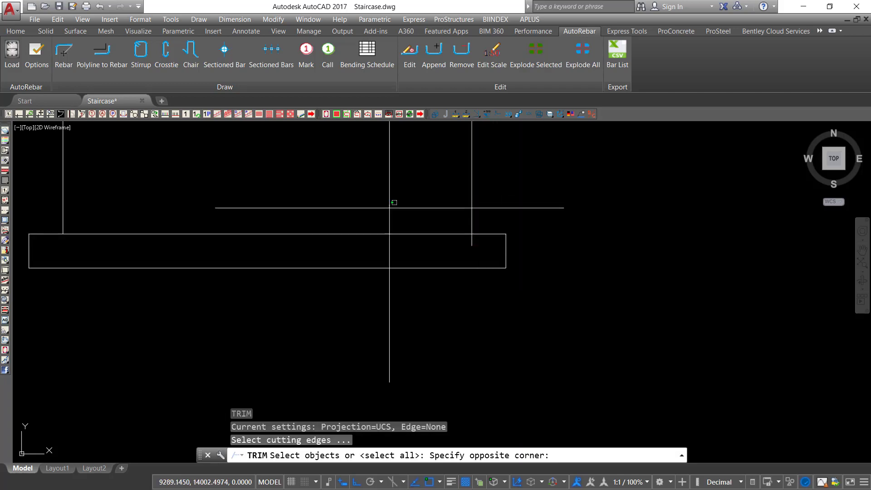
{"action": "left_click", "coordinate": [368, 244]}
{"action": "right_click", "coordinate": [436, 252]}
{"action": "scroll", "coordinate": [475, 247], "scroll_direction": "up", "scroll_amount": 4}
{"action": "left_click", "coordinate": [489, 247]}
{"action": "left_click", "coordinate": [442, 188]}
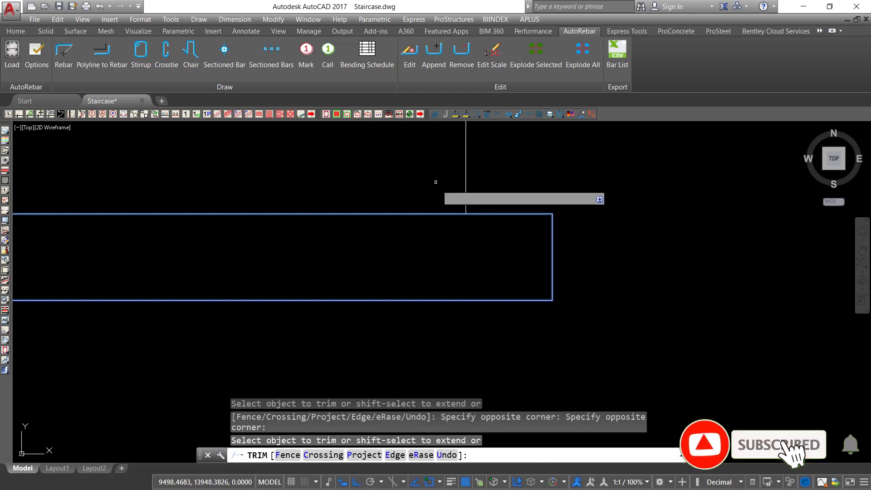
{"action": "right_click", "coordinate": [447, 187]}
{"action": "left_click", "coordinate": [452, 188]}
{"action": "scroll", "coordinate": [517, 283], "scroll_direction": "down", "scroll_amount": 5}
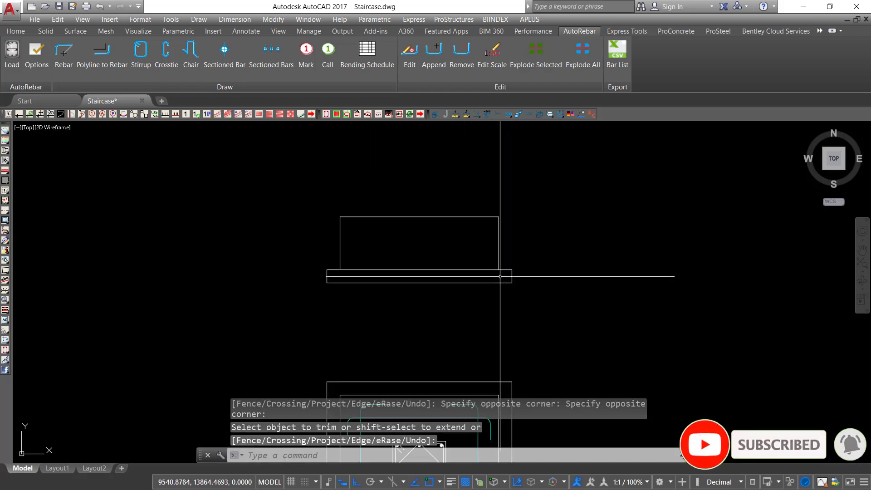
{"action": "middle_click_drag", "start_coordinate": [493, 278], "coordinate": [464, 262]}
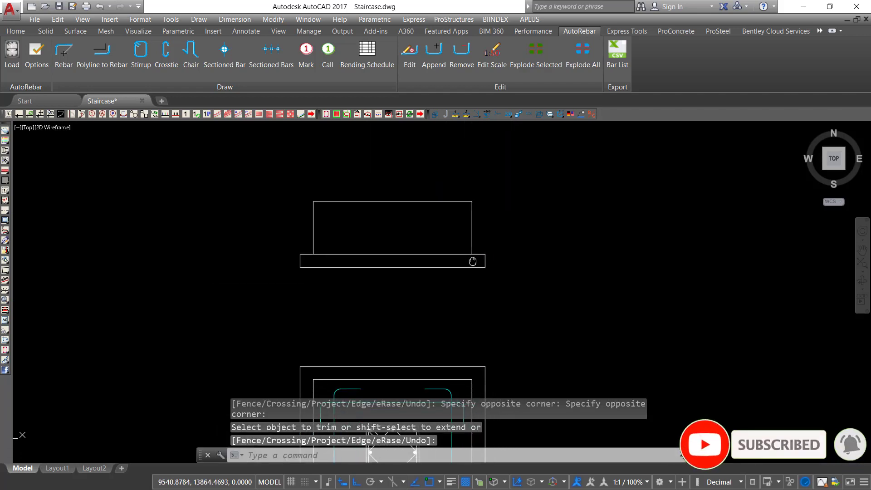
{"action": "left_click", "coordinate": [522, 274]}
{"action": "left_click", "coordinate": [254, 255]}
{"action": "key", "text": "Escape"}
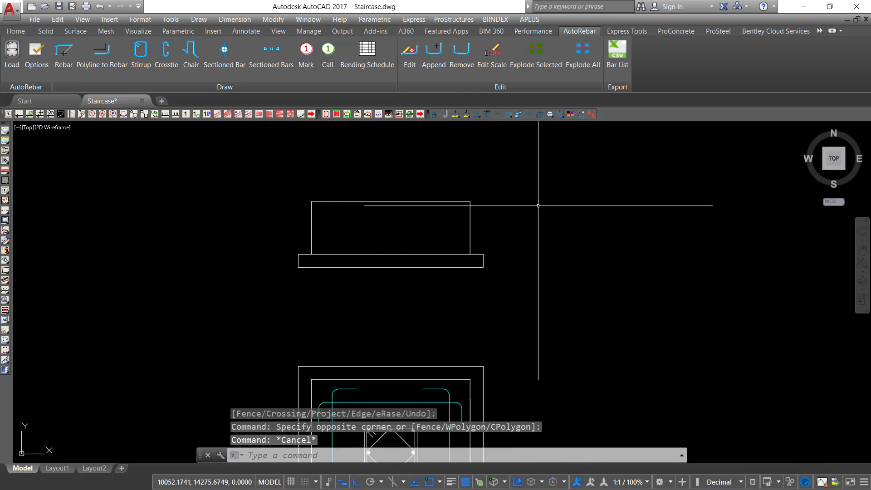
{"action": "left_click", "coordinate": [525, 189]}
{"action": "left_click", "coordinate": [298, 218]}
{"action": "key", "text": "Escape"}
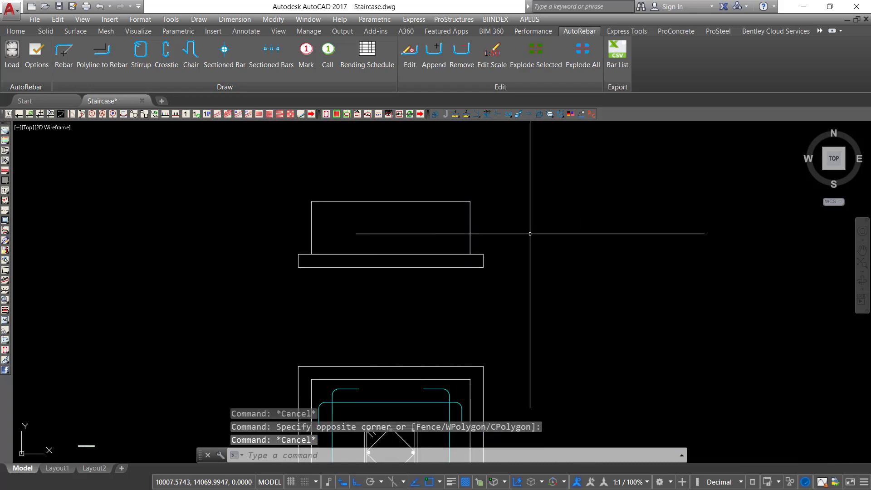
Step: Draw a 4000 long vertical line up from the footing's upper edge, aligned with the column's left face in the plan
{"action": "scroll", "coordinate": [502, 255], "scroll_direction": "down", "scroll_amount": 2}
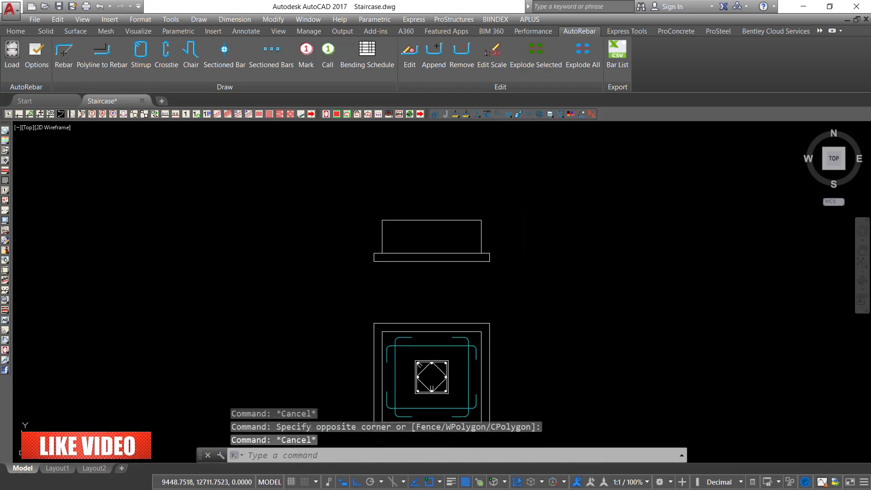
{"action": "scroll", "coordinate": [433, 359], "scroll_direction": "up", "scroll_amount": 2}
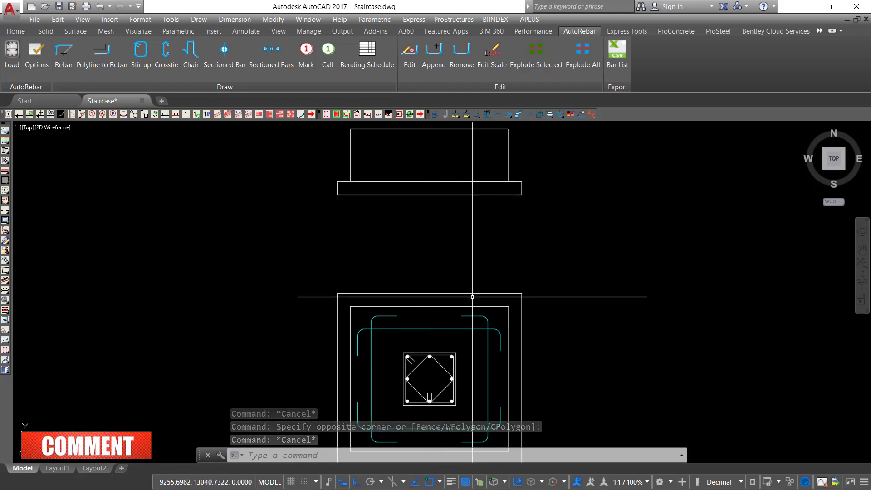
{"action": "type", "text": "L"}
{"action": "key", "text": "Return"}
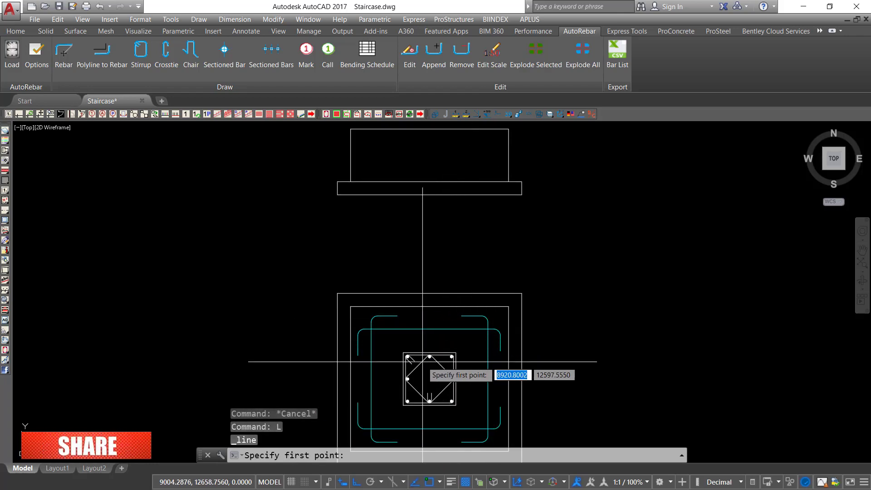
{"action": "middle_click_drag", "start_coordinate": [425, 346], "coordinate": [420, 383]}
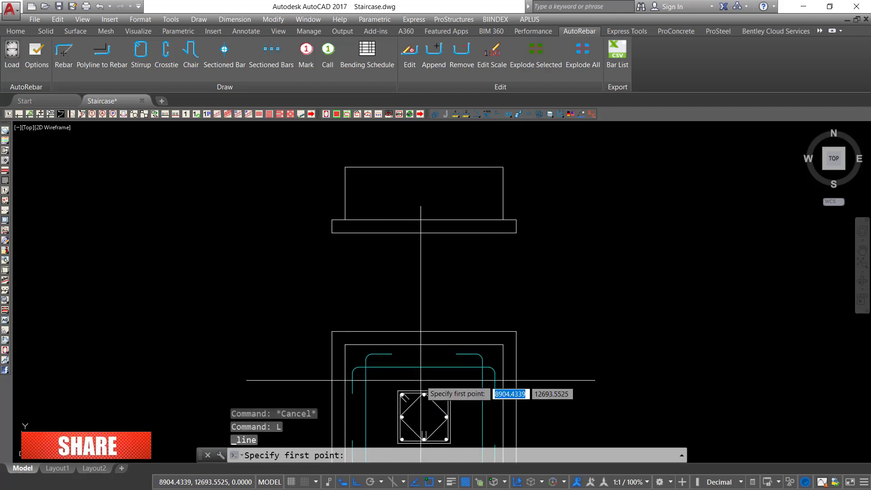
{"action": "left_click", "coordinate": [399, 167]}
{"action": "scroll", "coordinate": [400, 391], "scroll_direction": "down", "scroll_amount": 2}
{"action": "middle_click_drag", "start_coordinate": [422, 227], "coordinate": [423, 344]}
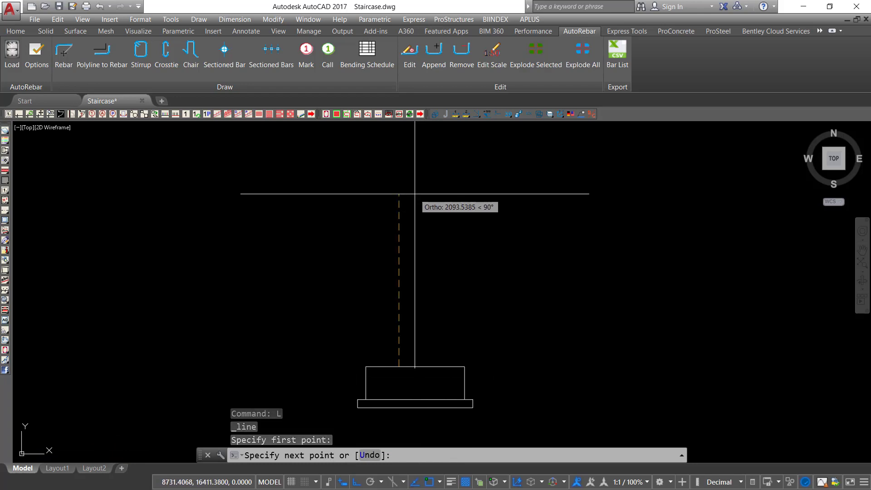
{"action": "type", "text": "4000"}
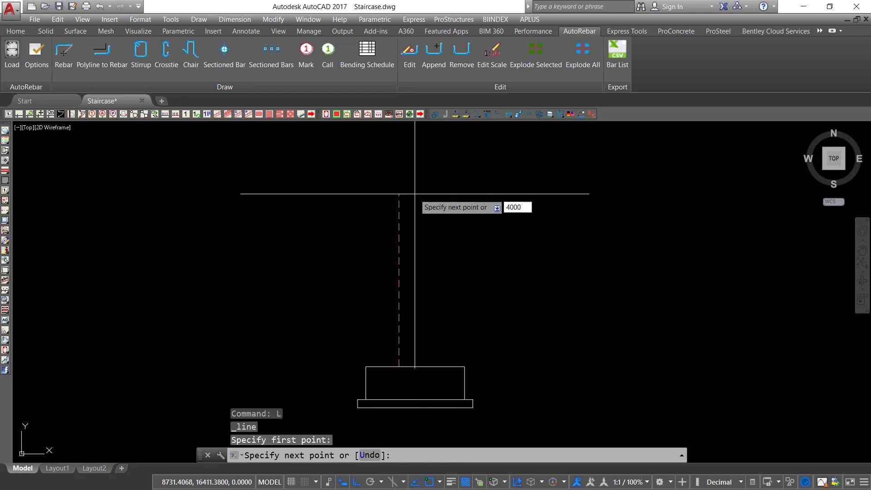
{"action": "key", "text": "Return"}
{"action": "right_click", "coordinate": [415, 194]}
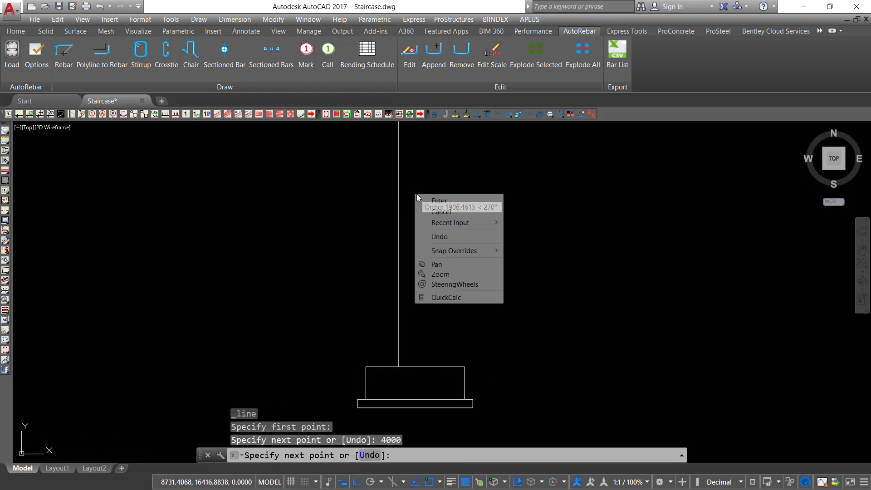
{"action": "left_click", "coordinate": [431, 200]}
Step: Mirror the vertical column line about the footing's vertical centreline, keeping the original line
{"action": "scroll", "coordinate": [431, 286], "scroll_direction": "down", "scroll_amount": 5}
{"action": "scroll", "coordinate": [431, 289], "scroll_direction": "up", "scroll_amount": 5}
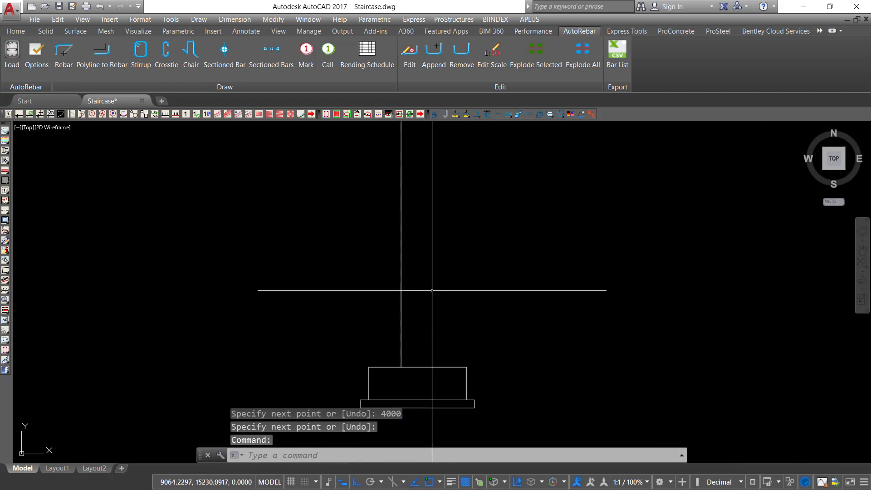
{"action": "left_click", "coordinate": [491, 216]}
{"action": "left_click", "coordinate": [335, 238]}
{"action": "right_click", "coordinate": [473, 207]}
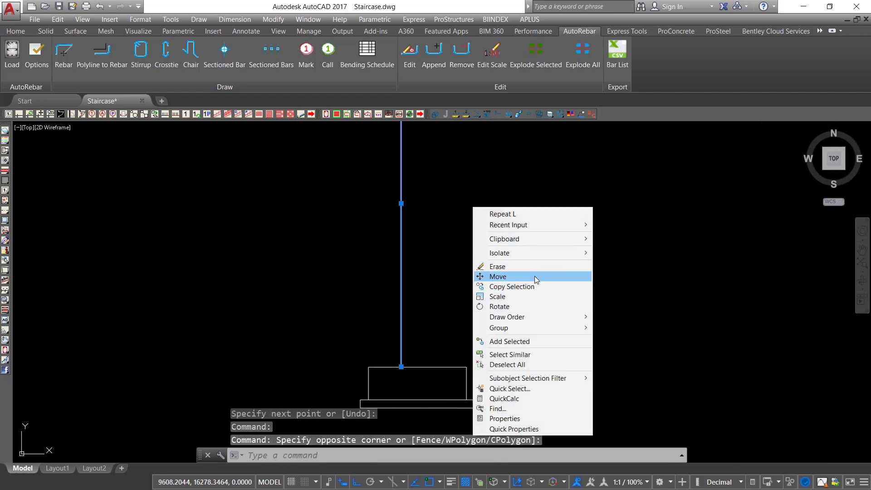
{"action": "left_click", "coordinate": [607, 171]}
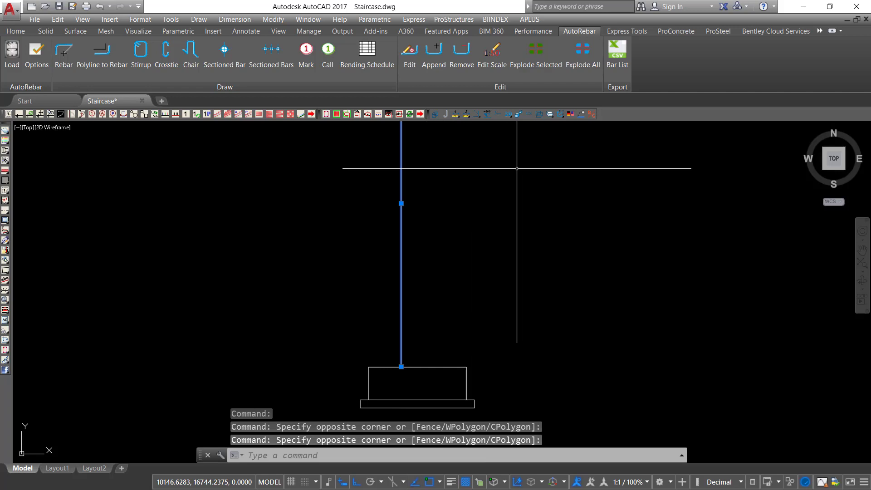
{"action": "key", "text": "Return"}
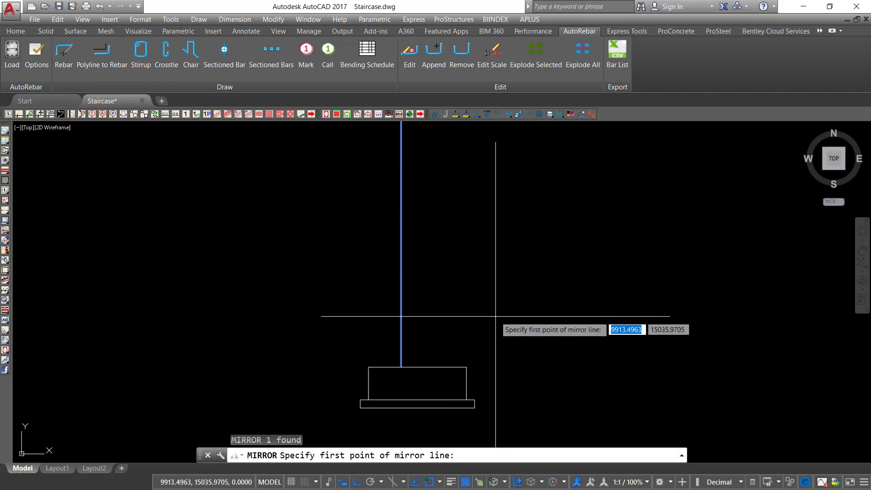
{"action": "left_click", "coordinate": [417, 366]}
{"action": "left_click", "coordinate": [418, 385]}
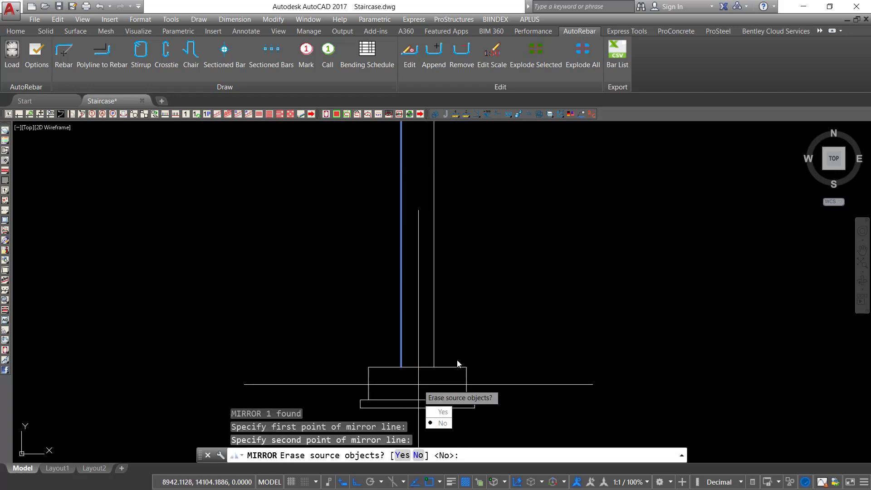
{"action": "left_click", "coordinate": [445, 424]}
{"action": "left_click", "coordinate": [412, 250]}
{"action": "left_click", "coordinate": [343, 265]}
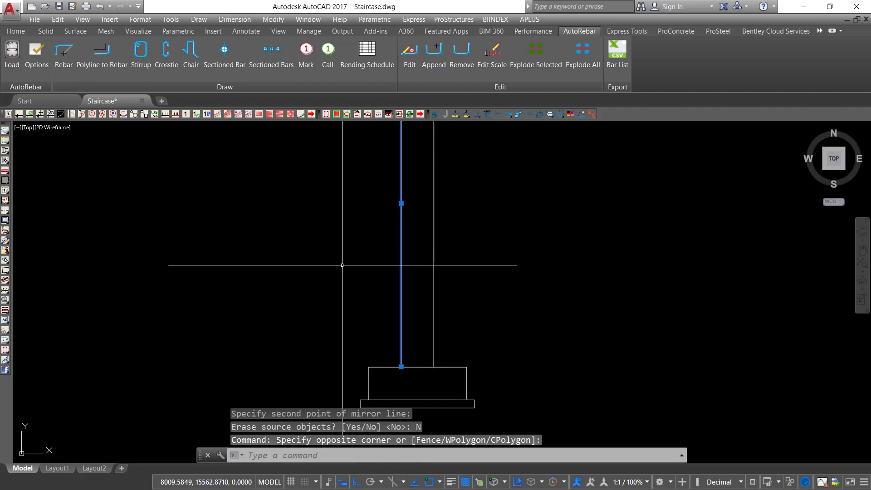
{"action": "key", "text": "Escape"}
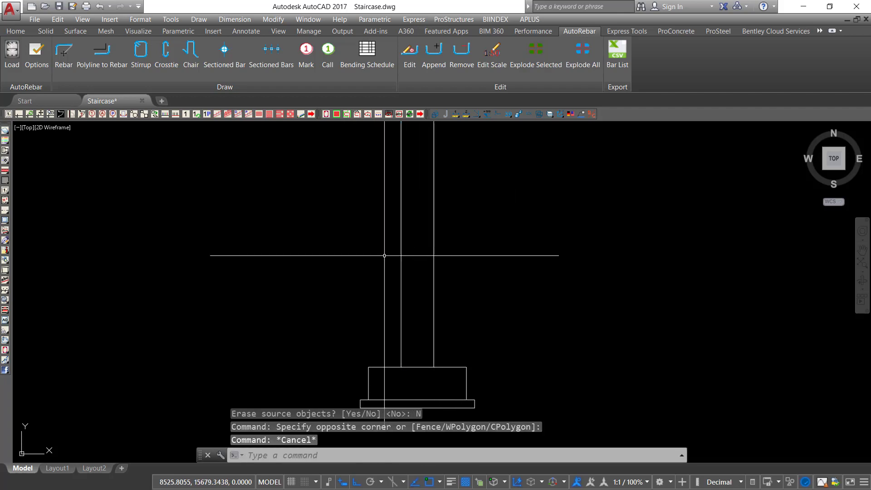
{"action": "scroll", "coordinate": [440, 240], "scroll_direction": "down", "scroll_amount": 2}
{"action": "middle_click_drag", "start_coordinate": [457, 331], "coordinate": [436, 285]}
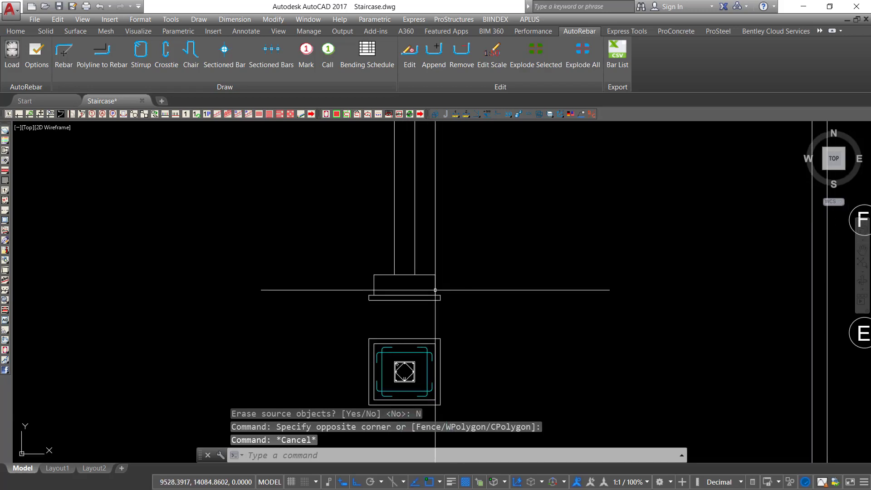
{"action": "scroll", "coordinate": [408, 454], "scroll_direction": "up", "scroll_amount": 2}
{"action": "left_click", "coordinate": [587, 240]}
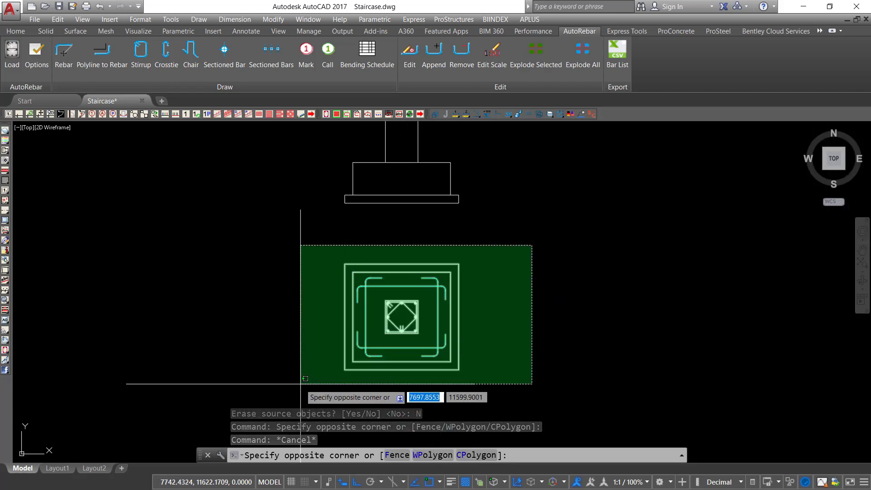
{"action": "left_click", "coordinate": [308, 407]}
{"action": "left_click", "coordinate": [509, 146]}
{"action": "left_click", "coordinate": [290, 212]}
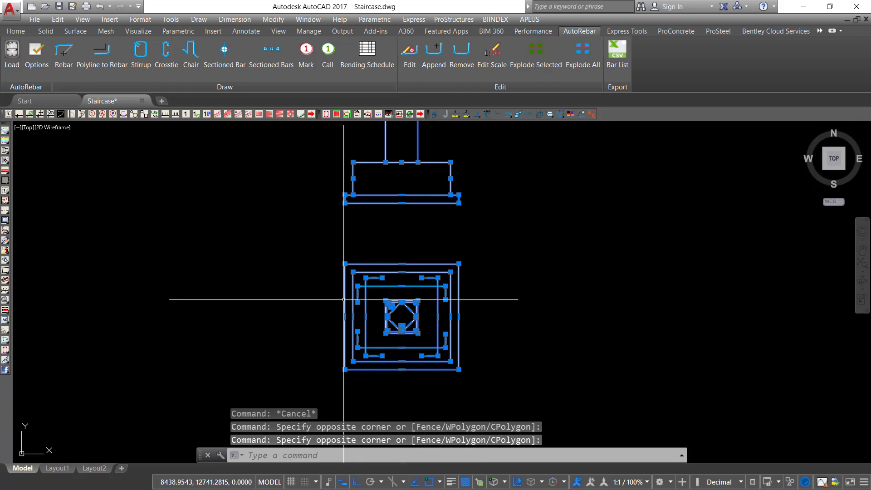
{"action": "key", "text": "Escape"}
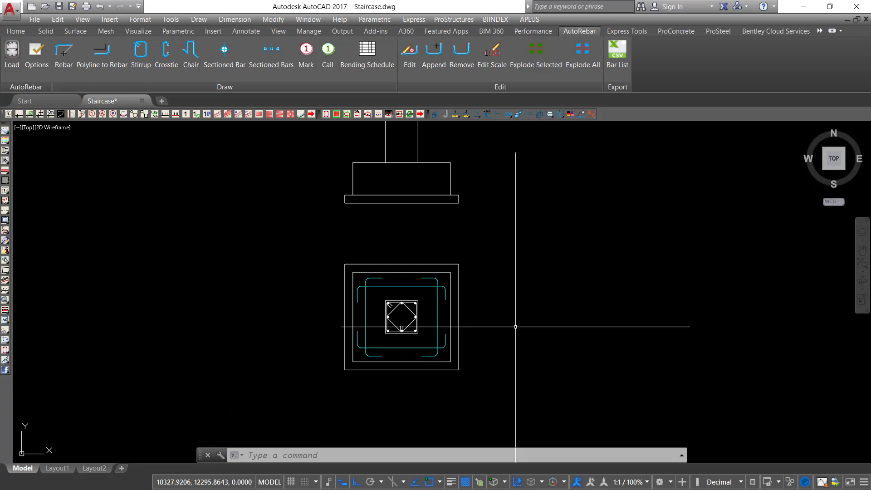
{"action": "middle_click_drag", "start_coordinate": [490, 292], "coordinate": [475, 347]}
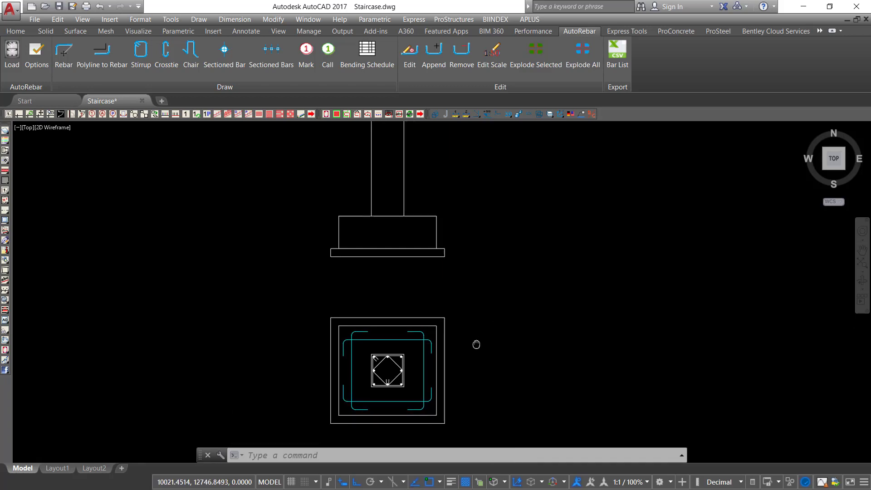
Step: Hatch the thin rectangle under the footing section with the AR-CONC pattern
{"action": "scroll", "coordinate": [362, 259], "scroll_direction": "up", "scroll_amount": 4}
{"action": "scroll", "coordinate": [370, 266], "scroll_direction": "up", "scroll_amount": 2}
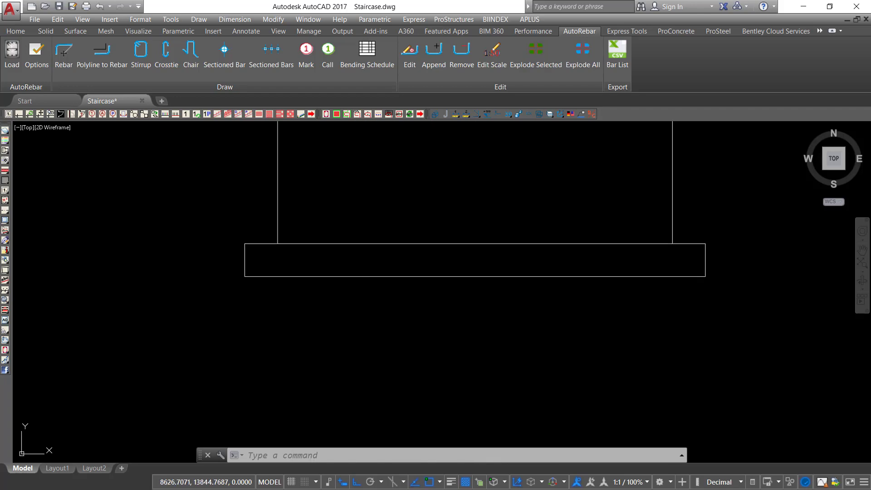
{"action": "type", "text": "h"}
{"action": "key", "text": "Return"}
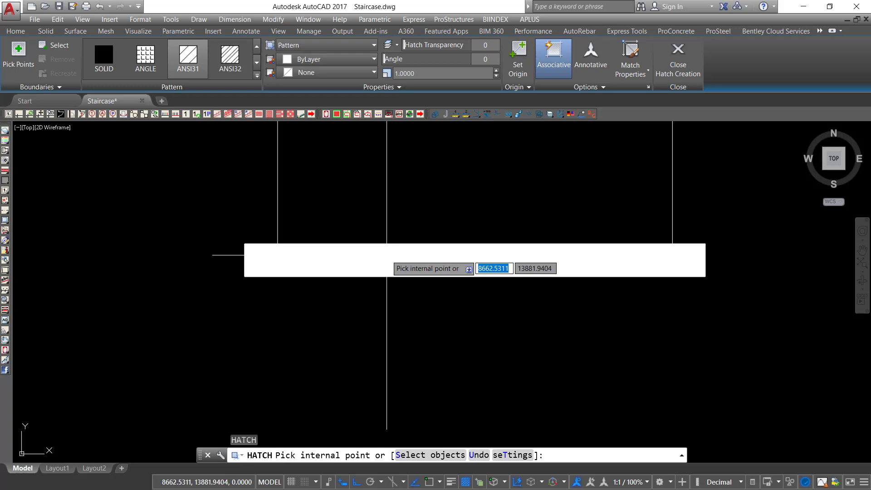
{"action": "left_click", "coordinate": [386, 256]}
{"action": "left_click", "coordinate": [247, 63]}
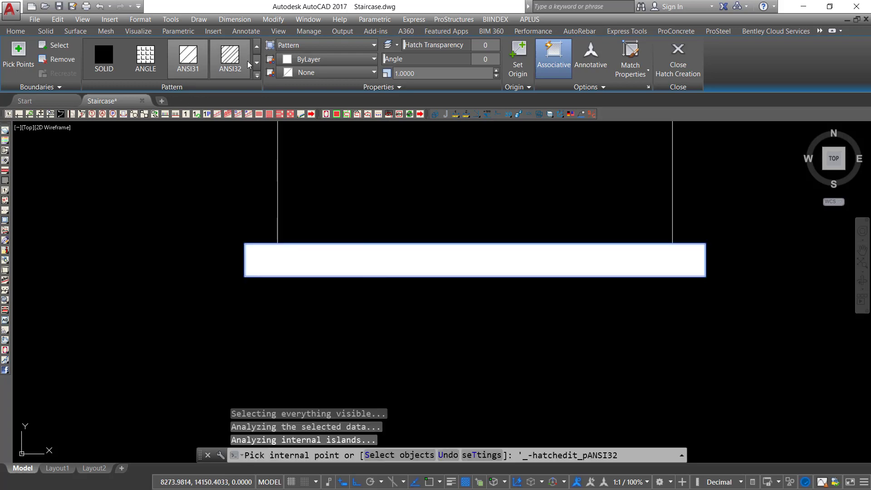
{"action": "left_click", "coordinate": [256, 64]}
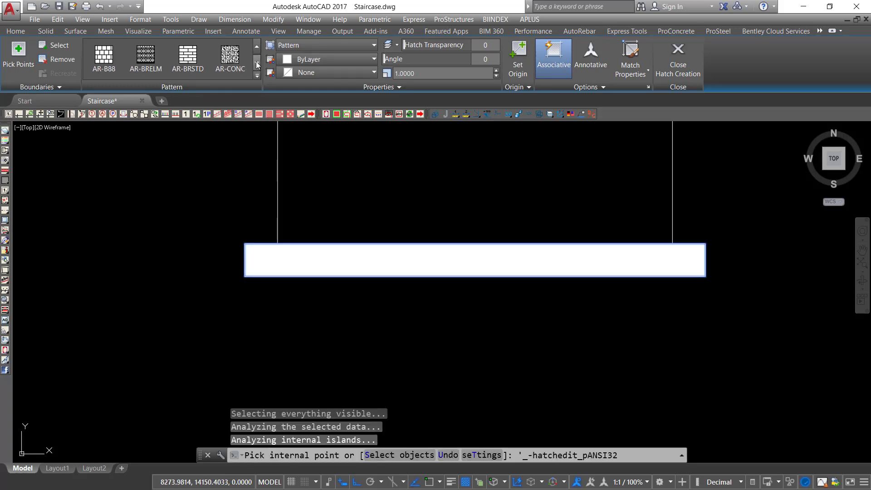
{"action": "left_click", "coordinate": [229, 59]}
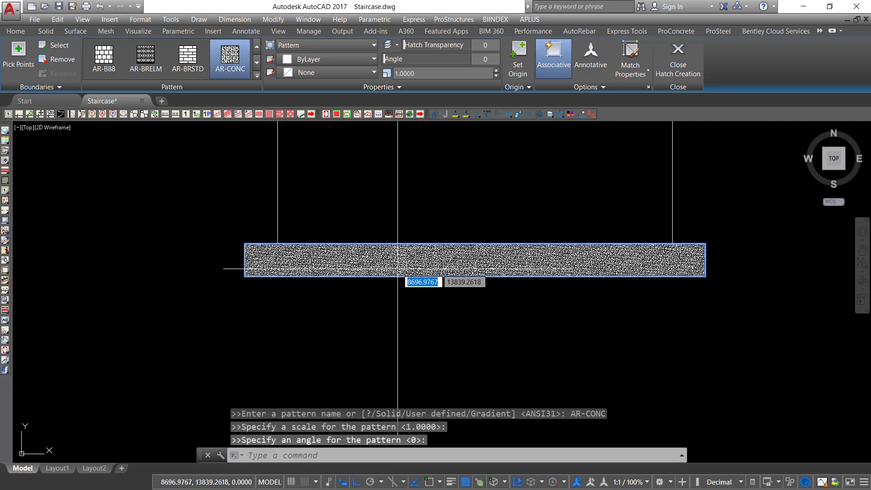
{"action": "key", "text": "Escape"}
Step: Set the scale of the concrete hatch in the thin rectangle to 5.8
{"action": "left_click", "coordinate": [361, 255]}
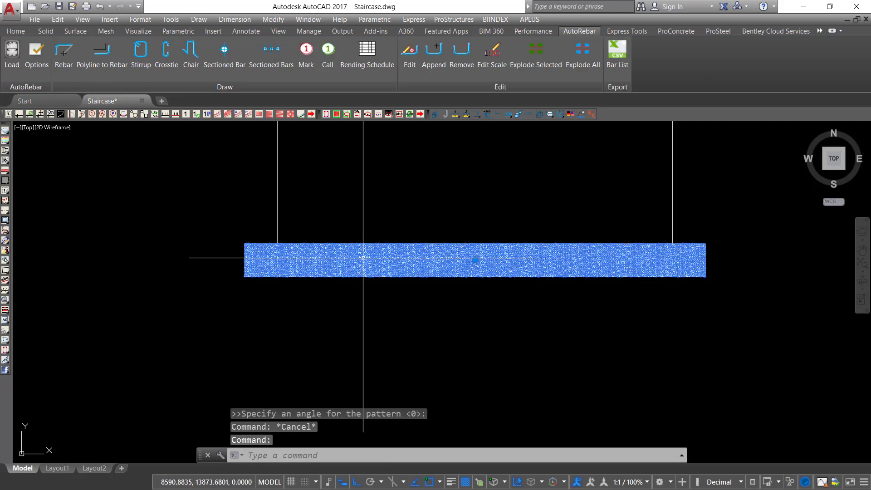
{"action": "left_click", "coordinate": [497, 71]}
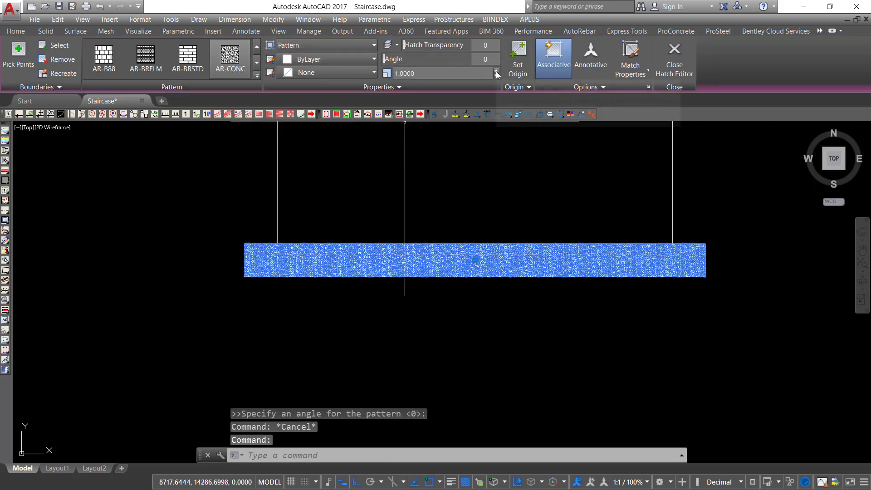
{"action": "left_click", "coordinate": [496, 71]}
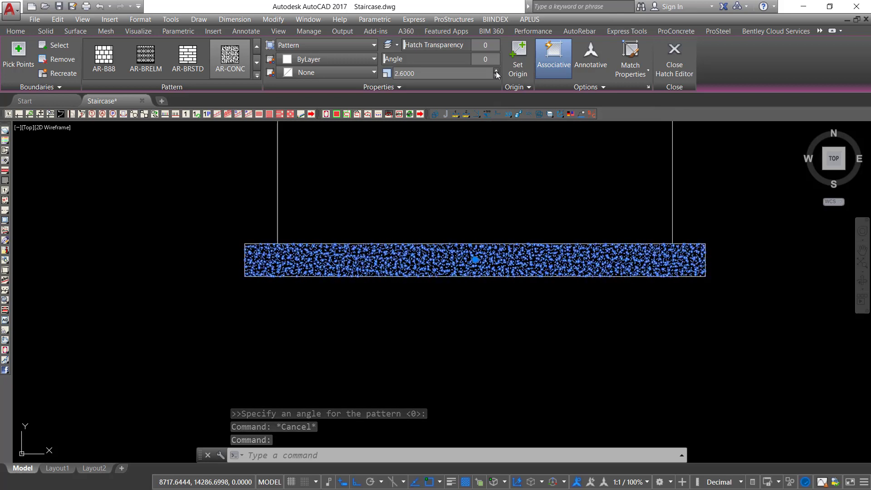
{"action": "left_click", "coordinate": [496, 71]}
{"action": "left_click", "coordinate": [496, 71]}
{"action": "left_click", "coordinate": [496, 70]}
{"action": "left_click", "coordinate": [497, 71]}
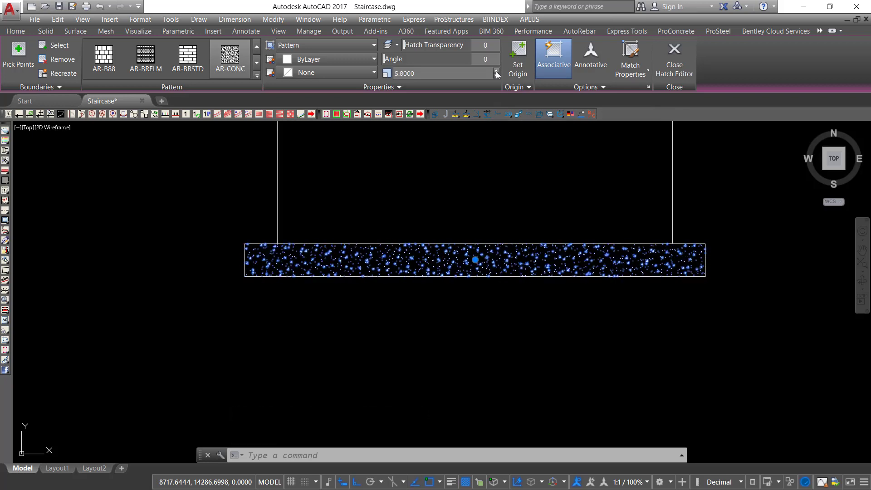
{"action": "key", "text": "Escape"}
{"action": "left_click", "coordinate": [525, 367]}
{"action": "left_click", "coordinate": [405, 325]}
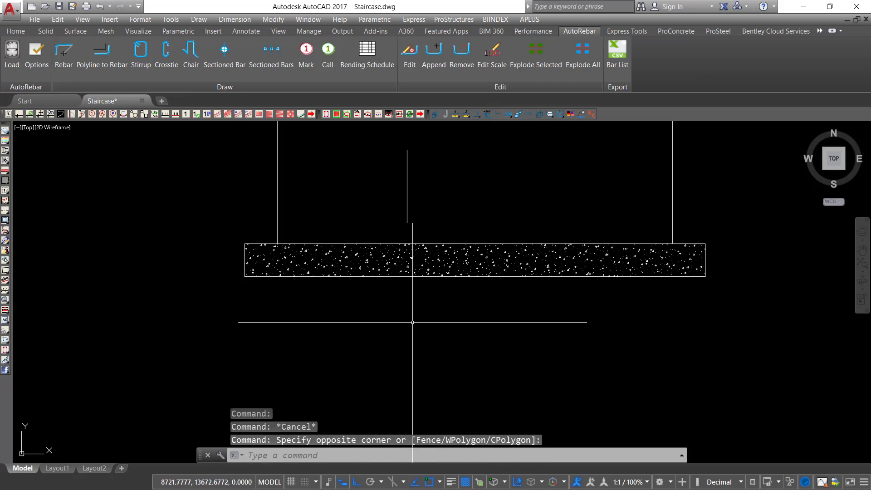
Step: Trim the part of the footing's upper edge that lies between the two vertical column lines
{"action": "scroll", "coordinate": [402, 337], "scroll_direction": "down", "scroll_amount": 4}
{"action": "scroll", "coordinate": [439, 269], "scroll_direction": "up", "scroll_amount": 4}
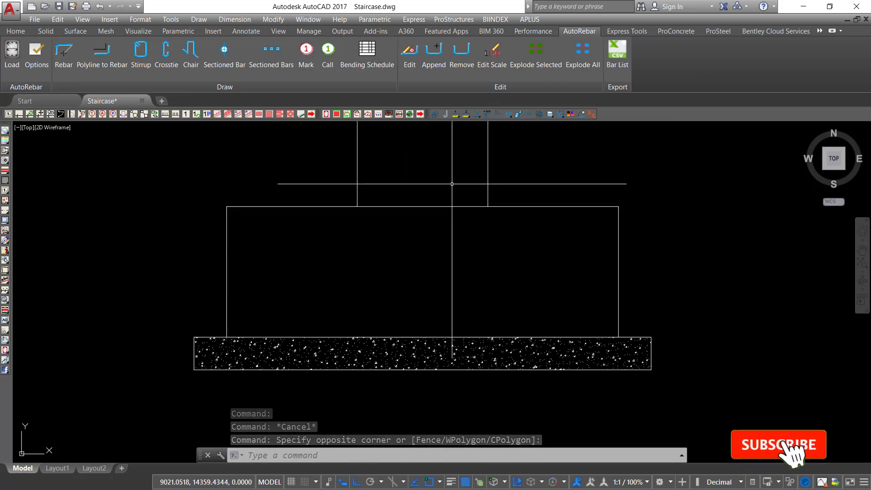
{"action": "type", "text": "tr"}
{"action": "key", "text": "Return"}
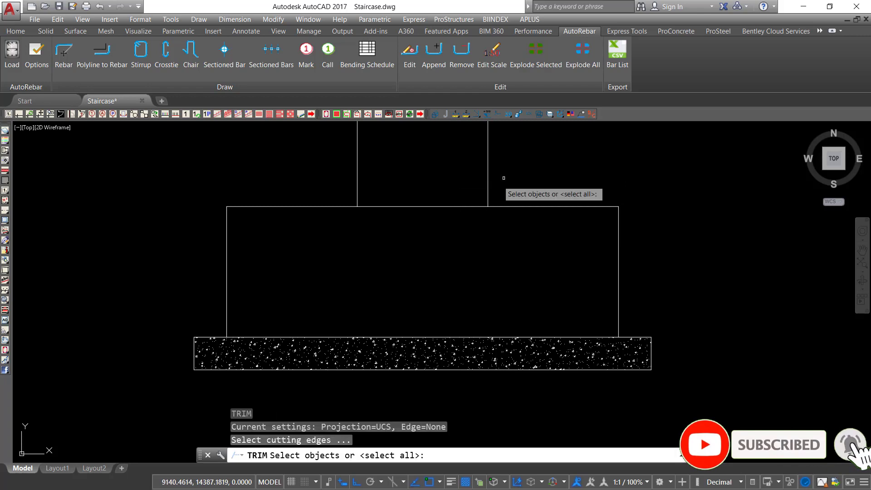
{"action": "left_click", "coordinate": [540, 155]}
{"action": "left_click", "coordinate": [342, 185]}
{"action": "left_click", "coordinate": [392, 244]}
{"action": "right_click", "coordinate": [408, 195]}
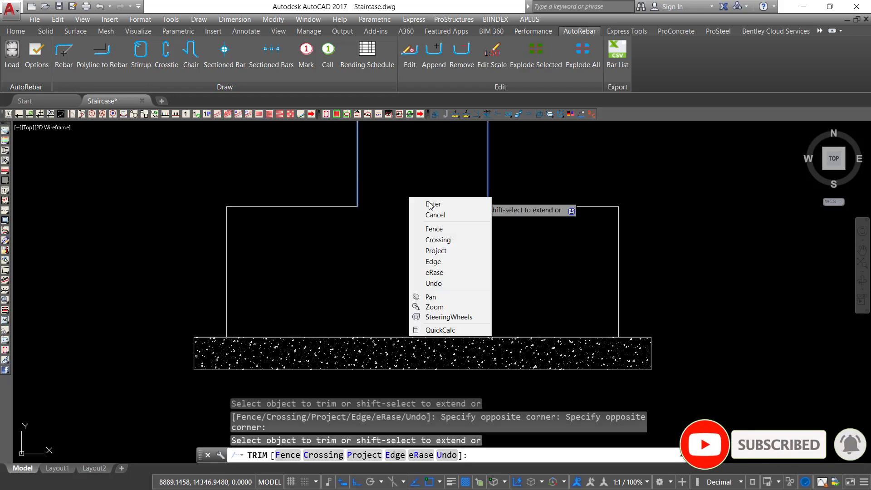
{"action": "left_click", "coordinate": [430, 205]}
{"action": "scroll", "coordinate": [430, 289], "scroll_direction": "down", "scroll_amount": 2}
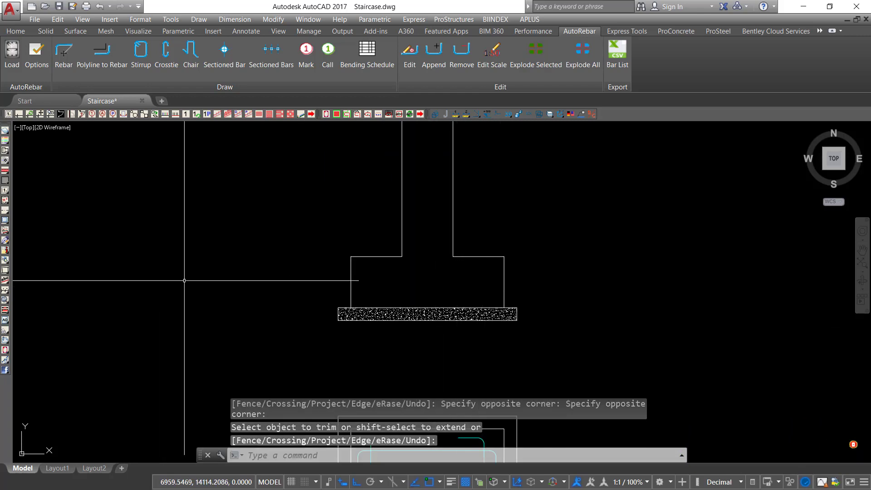
Step: Compare the footing outline and hatched base in the section with the inner and outer squares of the plan
{"action": "left_click", "coordinate": [589, 190]}
{"action": "left_click", "coordinate": [553, 184]}
{"action": "scroll", "coordinate": [394, 294], "scroll_direction": "up", "scroll_amount": 2}
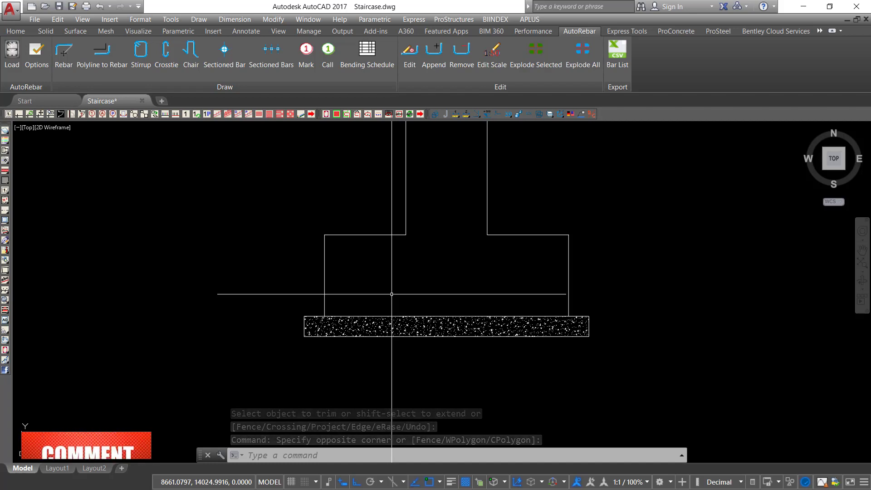
{"action": "scroll", "coordinate": [369, 254], "scroll_direction": "down", "scroll_amount": 4}
{"action": "scroll", "coordinate": [374, 381], "scroll_direction": "up", "scroll_amount": 2}
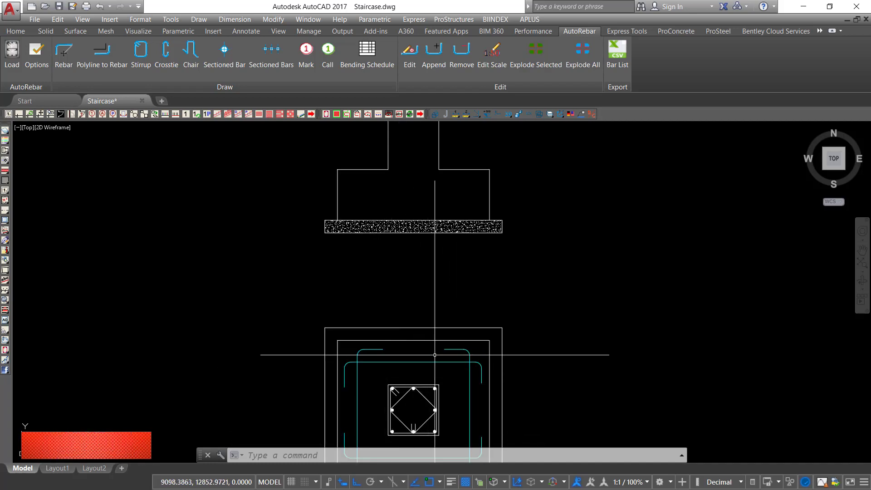
{"action": "middle_click_drag", "start_coordinate": [434, 355], "coordinate": [433, 363]}
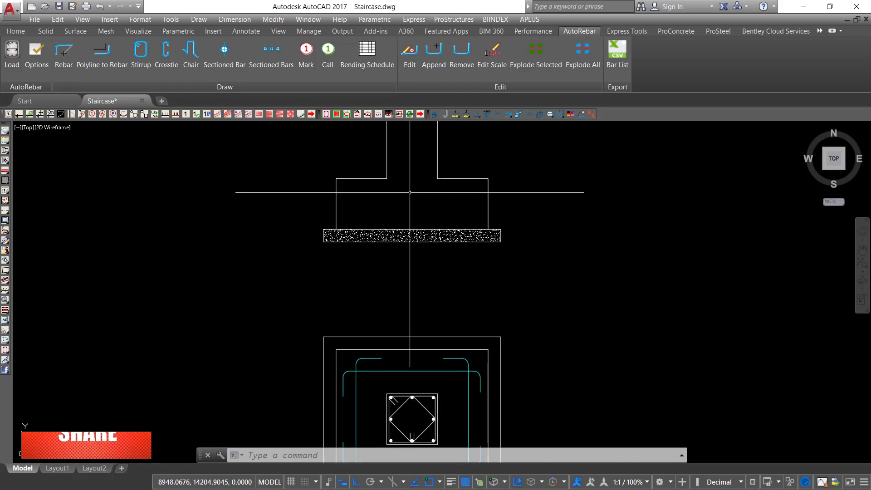
{"action": "middle_click_drag", "start_coordinate": [392, 373], "coordinate": [402, 346]}
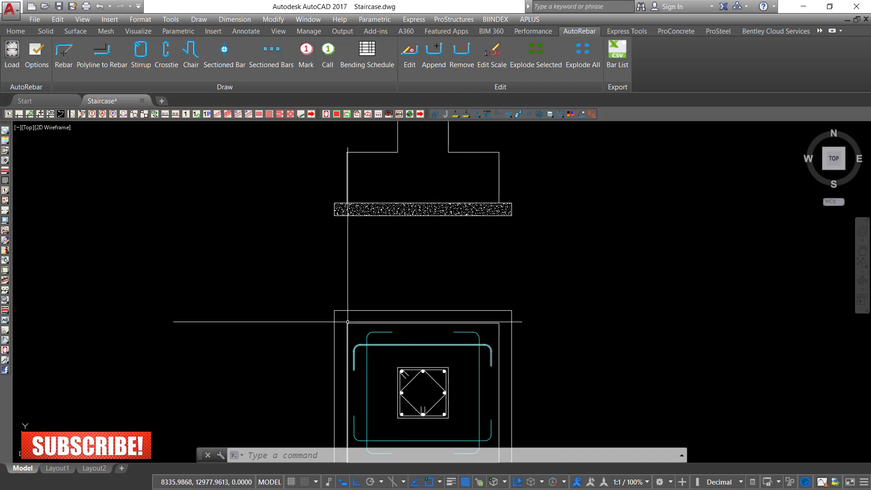
{"action": "left_click", "coordinate": [352, 317]}
{"action": "left_click", "coordinate": [344, 325]}
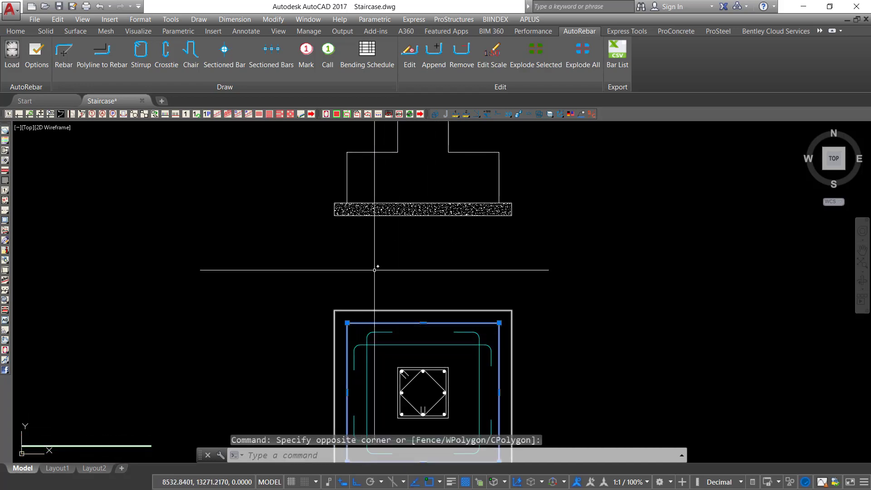
{"action": "left_click", "coordinate": [363, 142]}
{"action": "left_click", "coordinate": [333, 162]}
{"action": "left_click", "coordinate": [344, 291]}
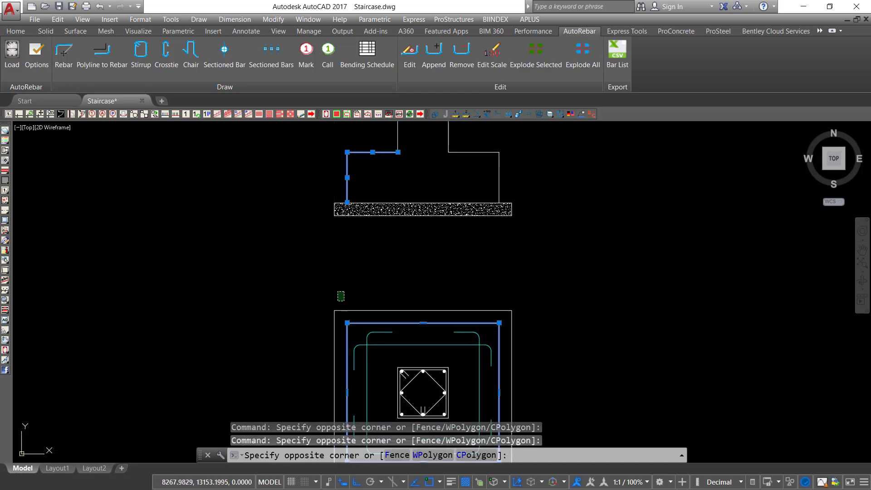
{"action": "left_click", "coordinate": [322, 315]}
{"action": "left_click", "coordinate": [343, 239]}
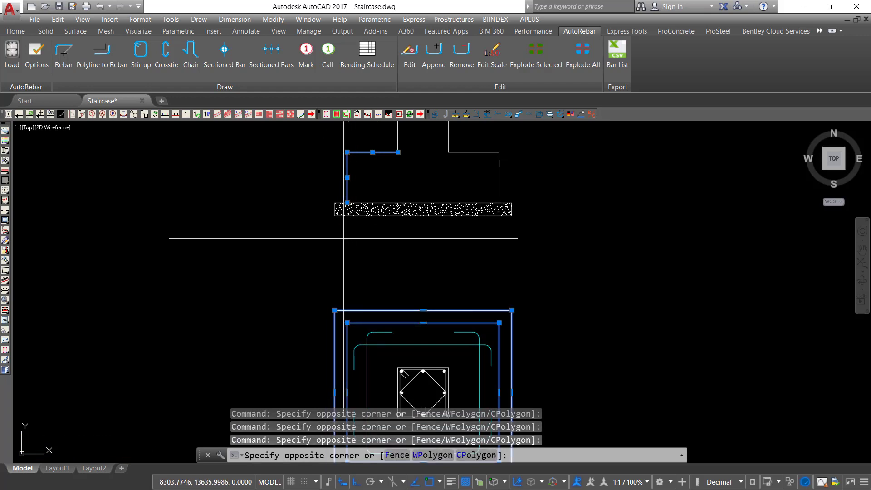
{"action": "left_click", "coordinate": [317, 211]}
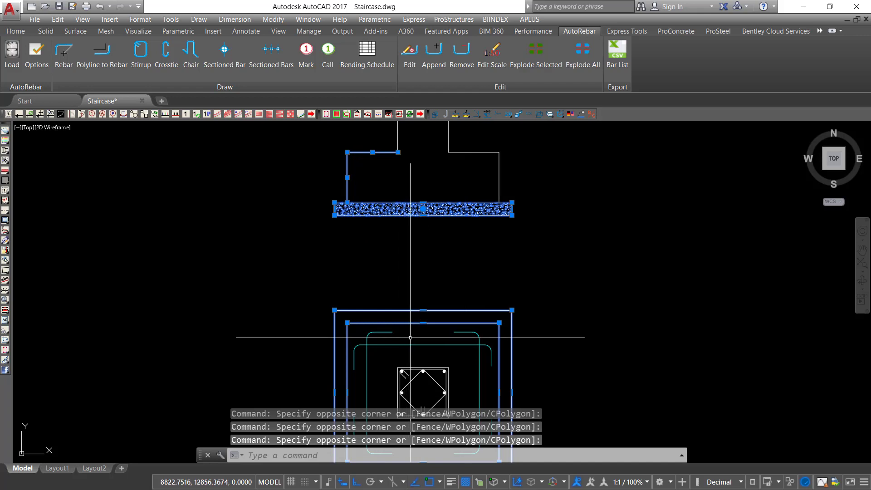
{"action": "key", "text": "Escape"}
{"action": "middle_click_drag", "start_coordinate": [474, 234], "coordinate": [478, 271]}
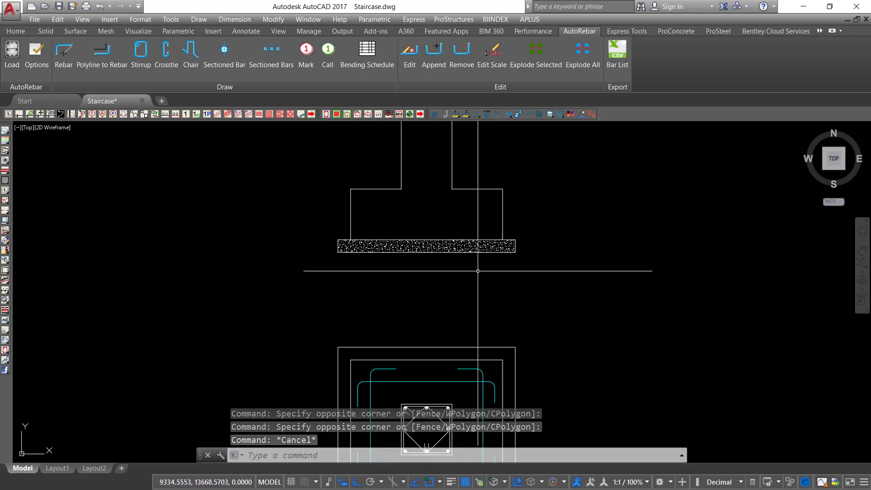
{"action": "middle_click_drag", "start_coordinate": [478, 210], "coordinate": [473, 236]}
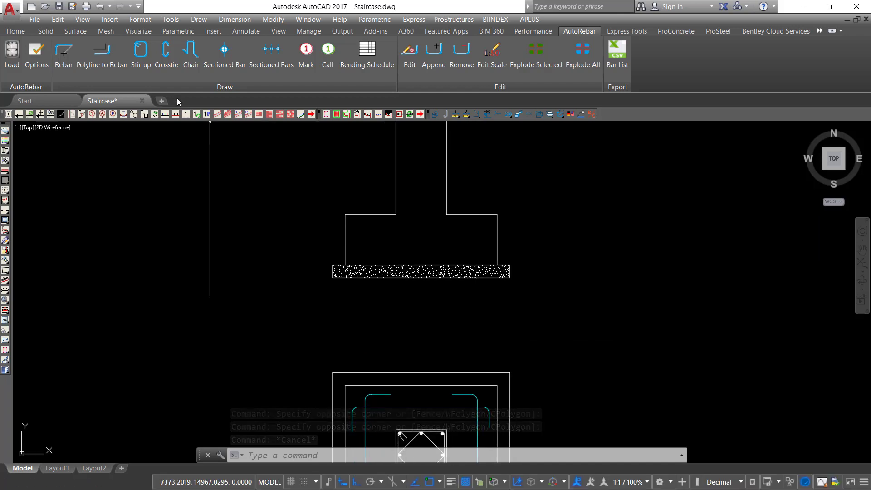
Step: Try to draw a 20 mm diameter rebar with a 200 long vertical leg just inside the footing section's left side
{"action": "left_click", "coordinate": [64, 51]}
{"action": "scroll", "coordinate": [433, 233], "scroll_direction": "up", "scroll_amount": 2}
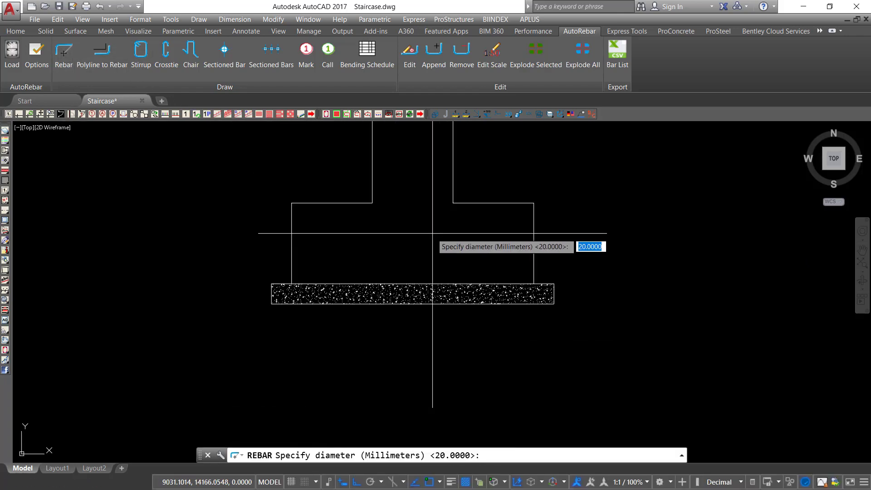
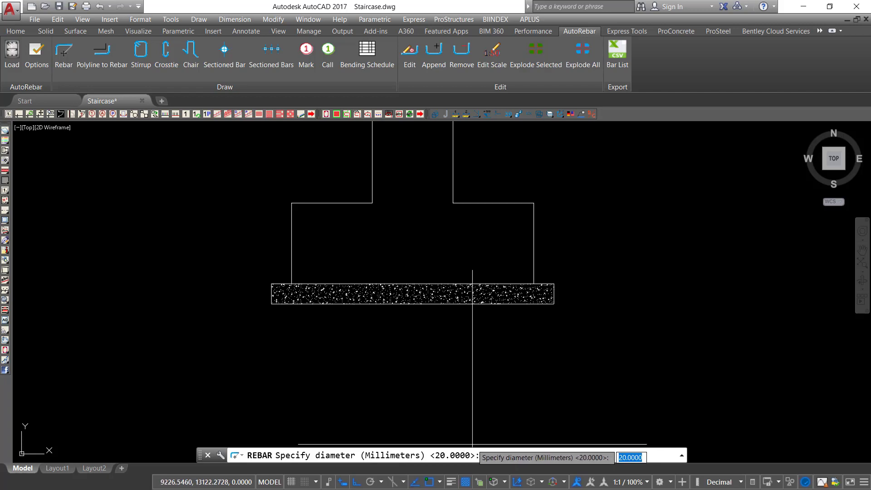
{"action": "key", "text": "Return"}
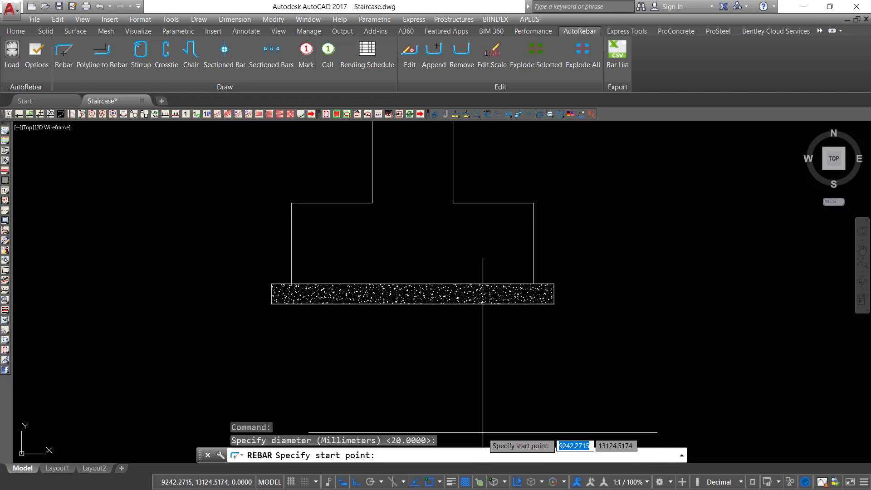
{"action": "left_click", "coordinate": [301, 239]}
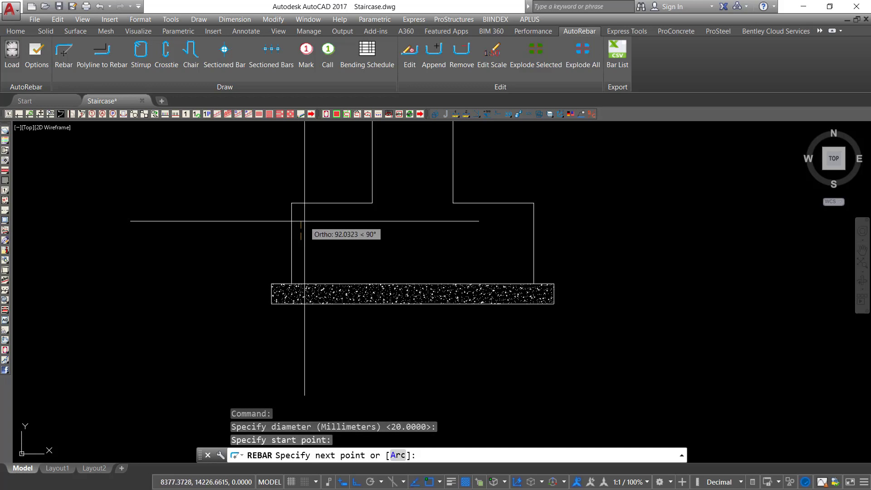
{"action": "key", "text": "Return"}
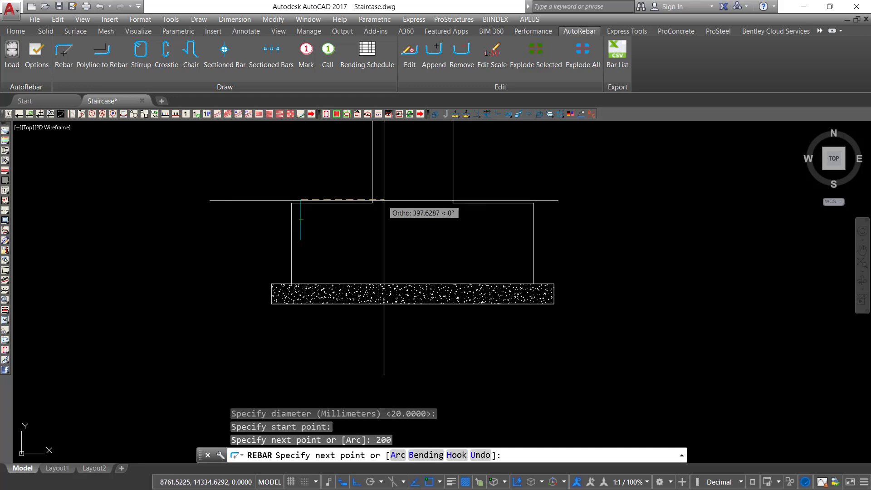
{"action": "key", "text": "Escape"}
{"action": "scroll", "coordinate": [313, 211], "scroll_direction": "up", "scroll_amount": 3}
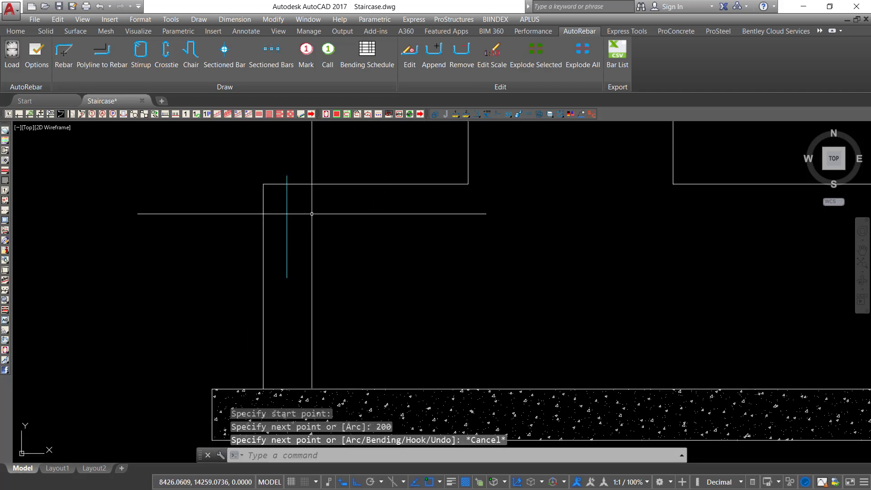
Step: Erase the short vertical bar just inside the footing section's left side
{"action": "left_click", "coordinate": [315, 214]}
{"action": "left_click", "coordinate": [276, 245]}
{"action": "key", "text": "Delete"}
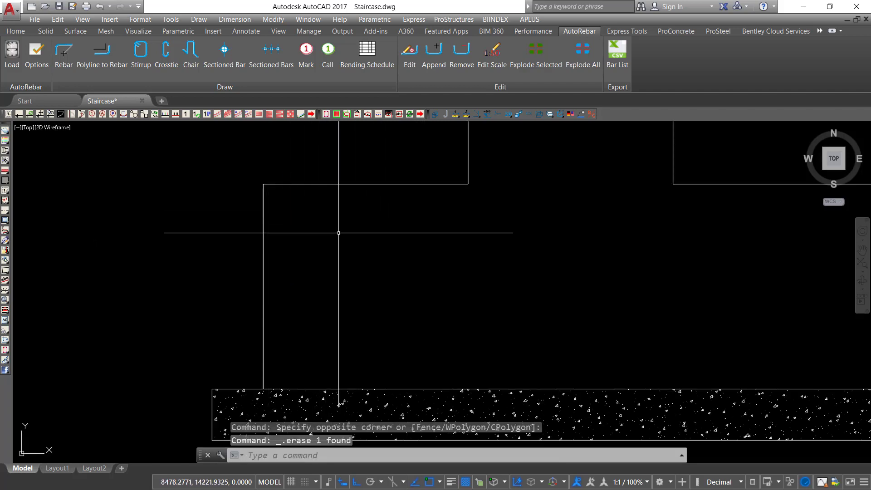
{"action": "right_click", "coordinate": [364, 262]}
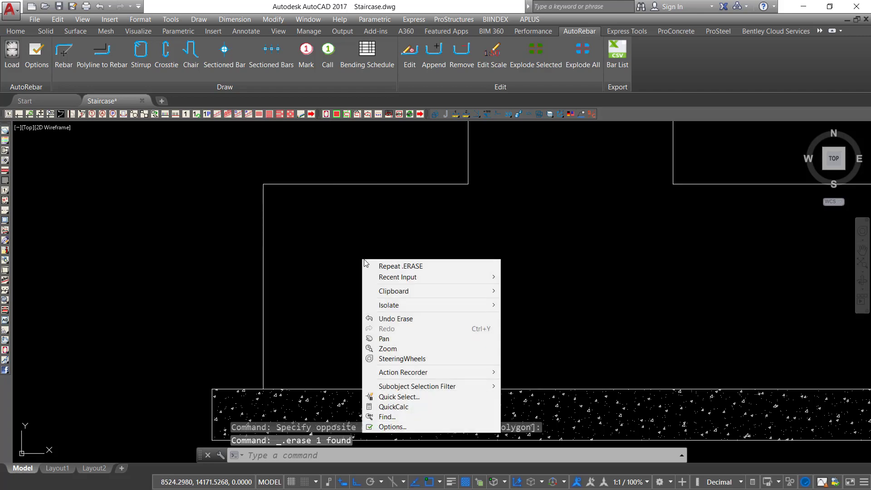
{"action": "left_click", "coordinate": [396, 319]}
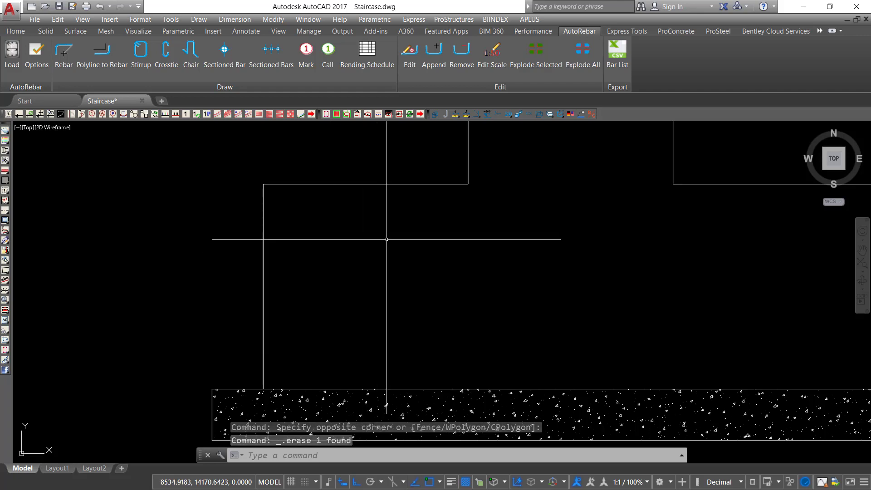
Step: Draw a 20 mm diameter rebar just below the footing section's upper edge, with a downward leg about 113 long at each end
{"action": "left_click", "coordinate": [70, 62]}
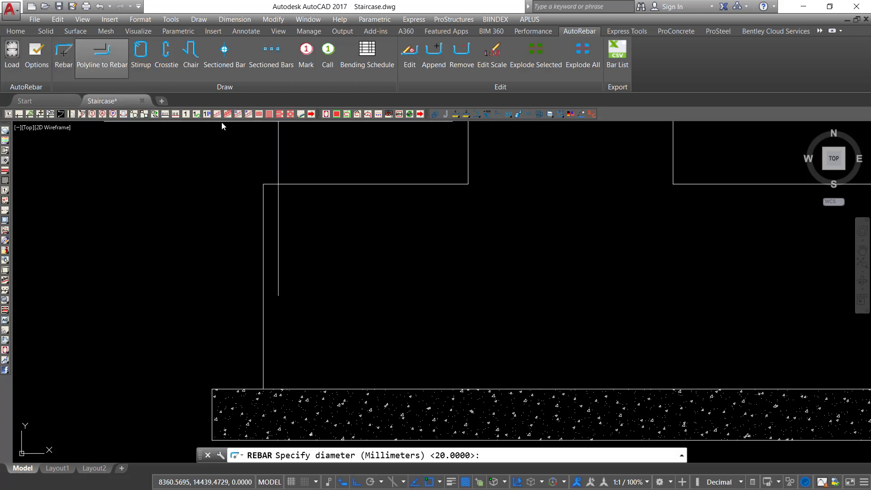
{"action": "scroll", "coordinate": [362, 219], "scroll_direction": "down", "scroll_amount": 2}
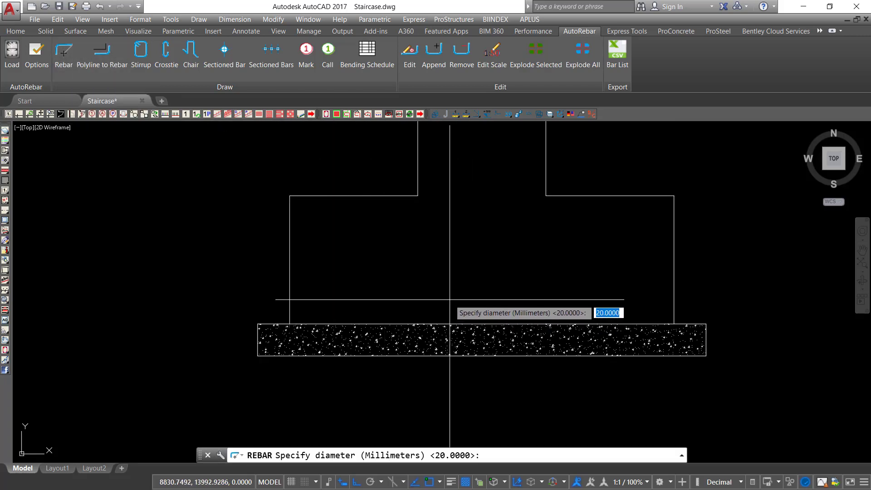
{"action": "key", "text": "Return"}
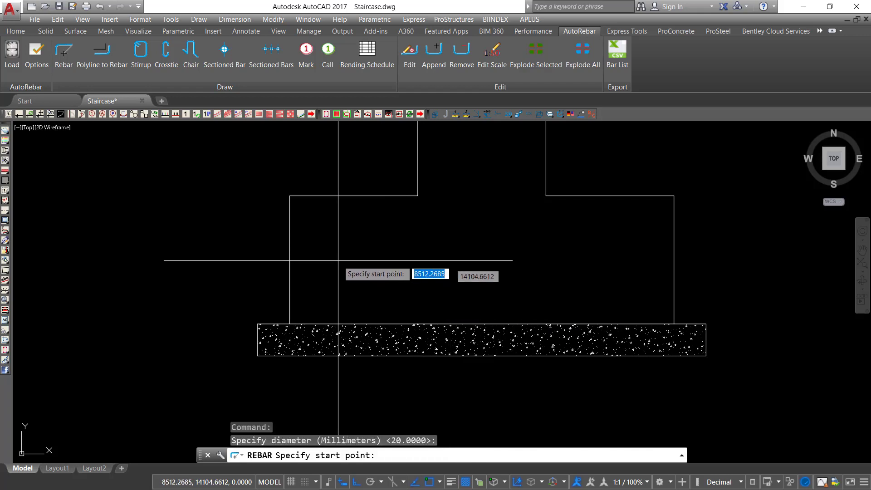
{"action": "left_click", "coordinate": [299, 245]}
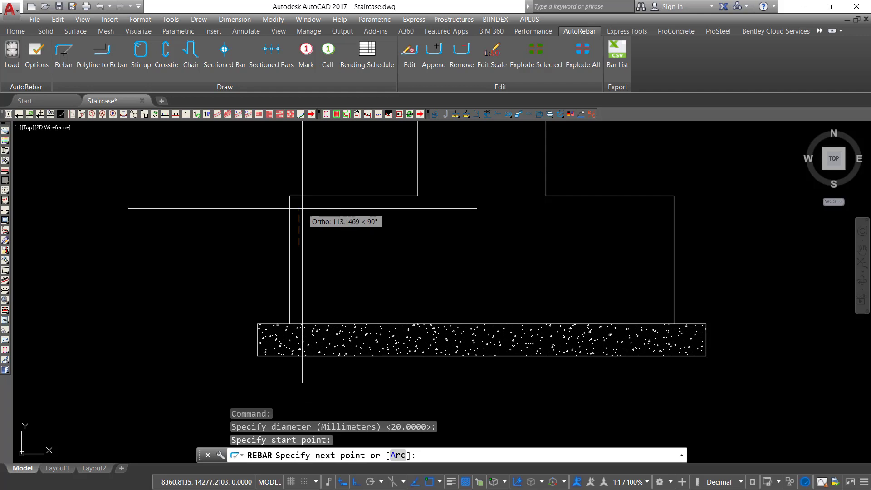
{"action": "left_click", "coordinate": [303, 209]}
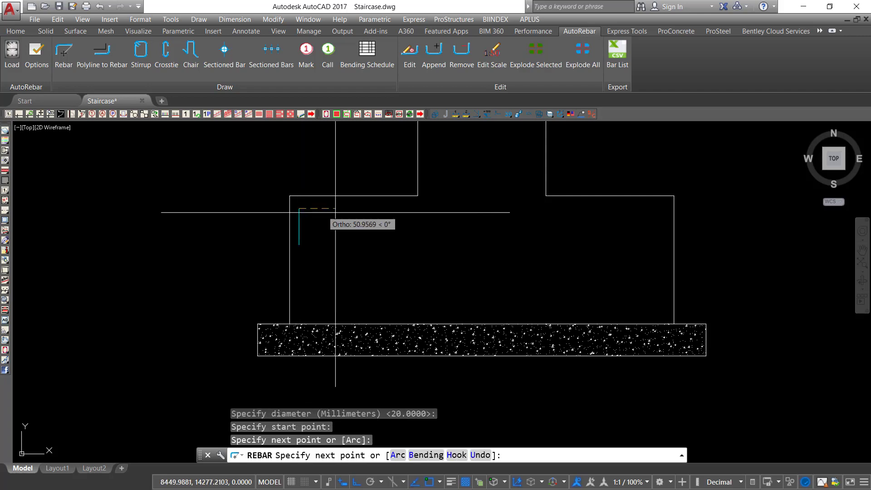
{"action": "left_click", "coordinate": [660, 215]}
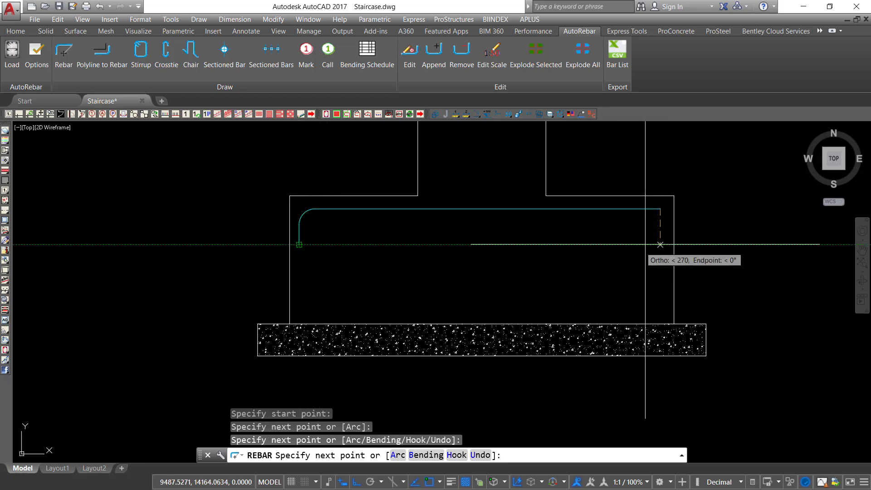
{"action": "left_click", "coordinate": [660, 245]}
{"action": "right_click", "coordinate": [618, 243]}
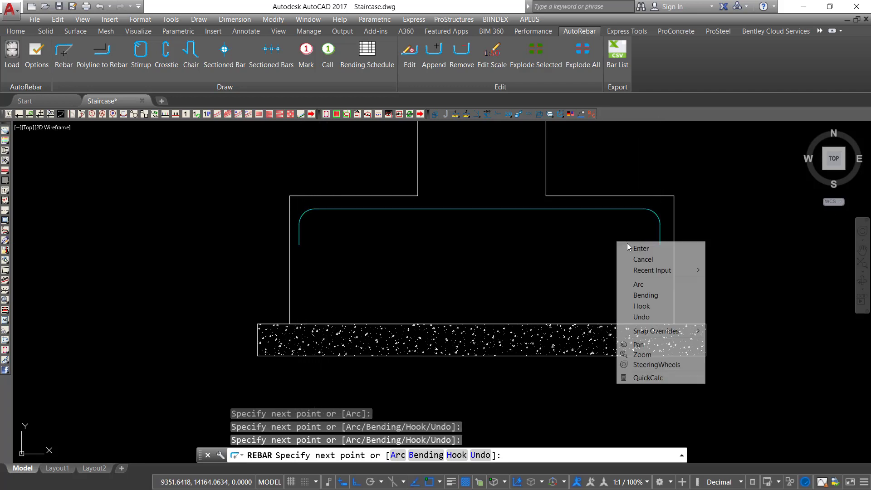
{"action": "left_click", "coordinate": [641, 248]}
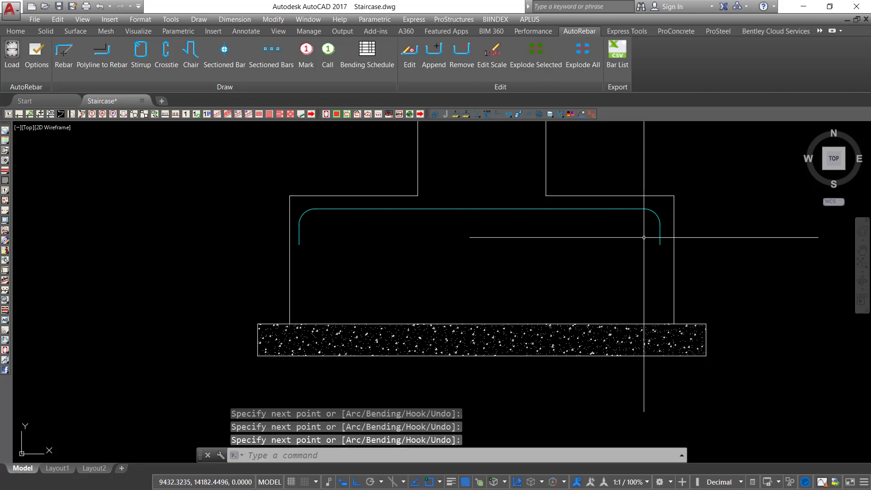
Step: Try to mirror the upper rebar about the footing section's horizontal mid-line with the source erased, and undo it
{"action": "left_click", "coordinate": [661, 209]}
{"action": "left_click", "coordinate": [613, 246]}
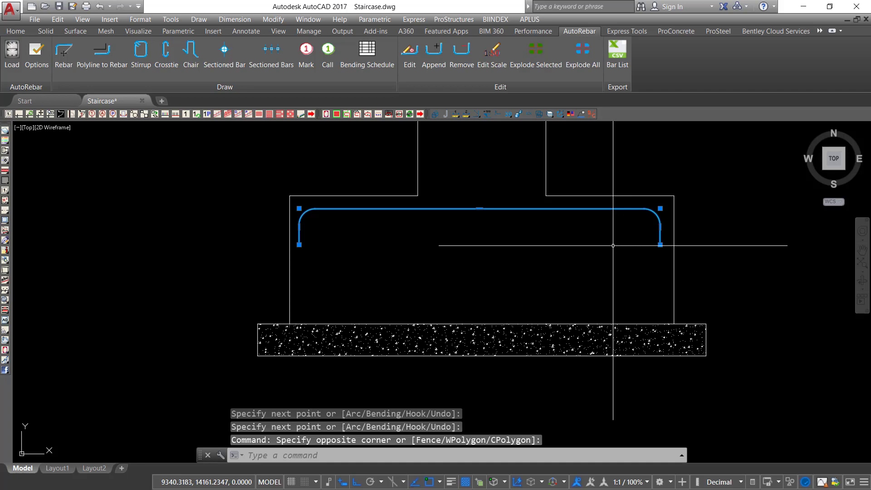
{"action": "type", "text": "mi"}
{"action": "key", "text": "Return"}
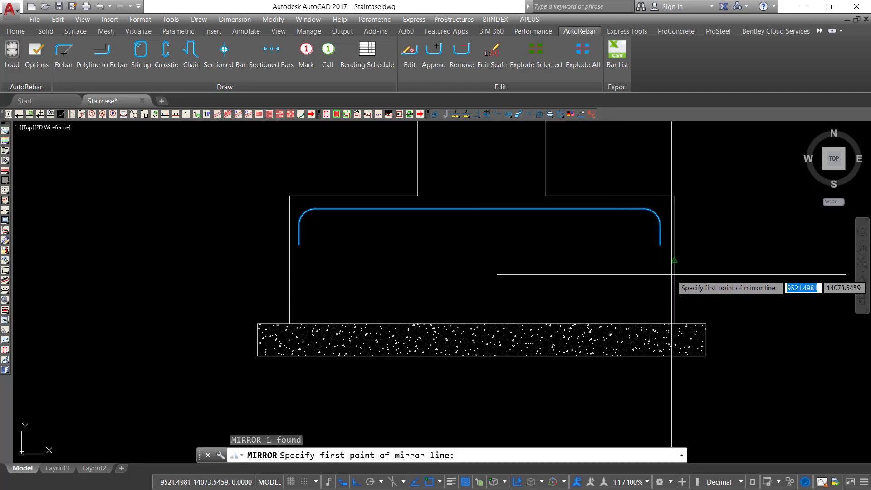
{"action": "left_click", "coordinate": [674, 260]}
{"action": "left_click", "coordinate": [539, 275]}
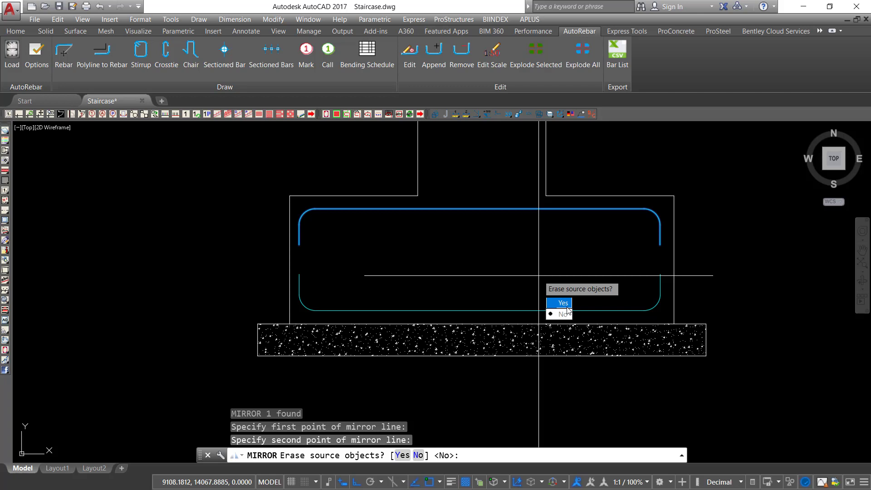
{"action": "left_click", "coordinate": [564, 303]}
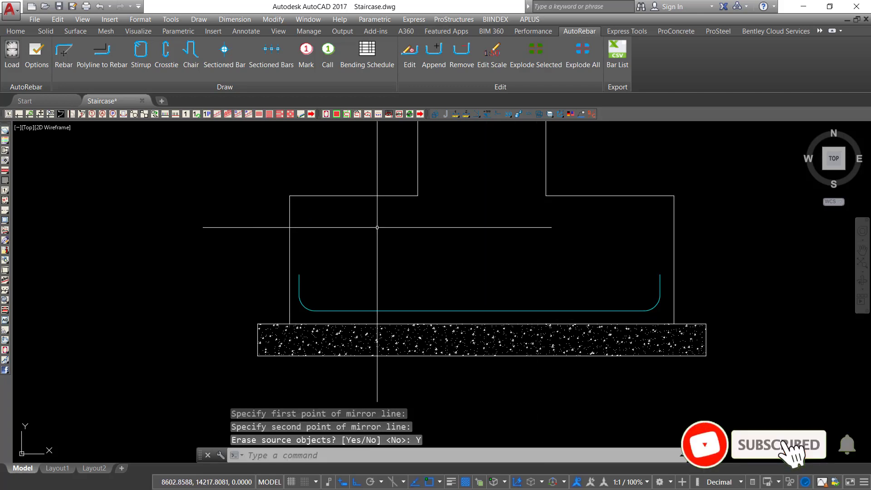
{"action": "left_click", "coordinate": [331, 295]}
{"action": "left_click", "coordinate": [388, 257]}
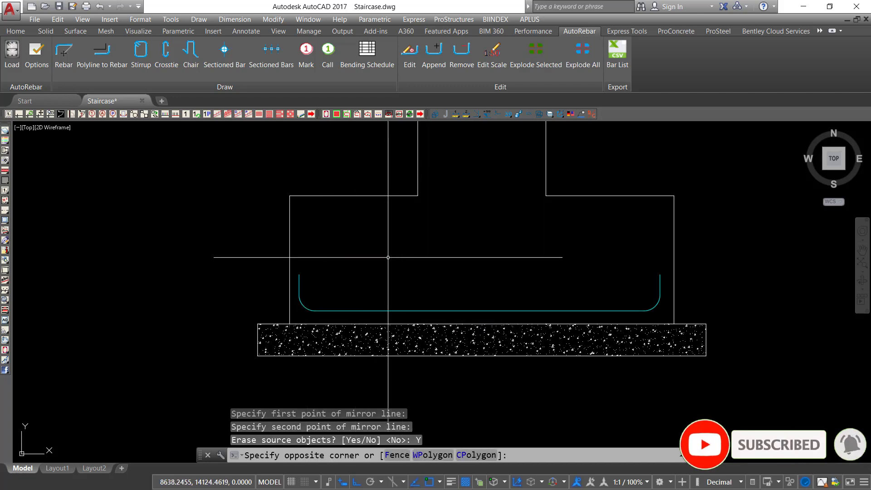
{"action": "key", "text": "ctrl+z"}
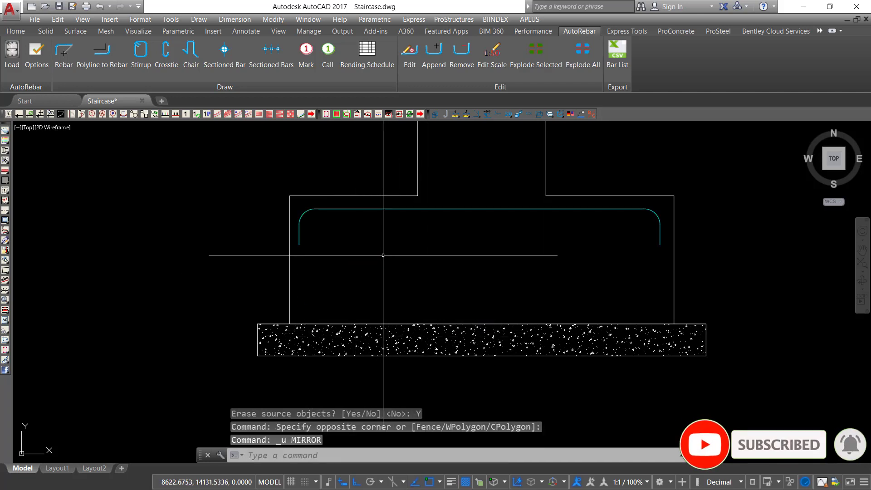
Step: Mirror the upper rebar about the footing section's horizontal mid-line, keeping the source bar
{"action": "left_click", "coordinate": [488, 197]}
{"action": "left_click", "coordinate": [471, 221]}
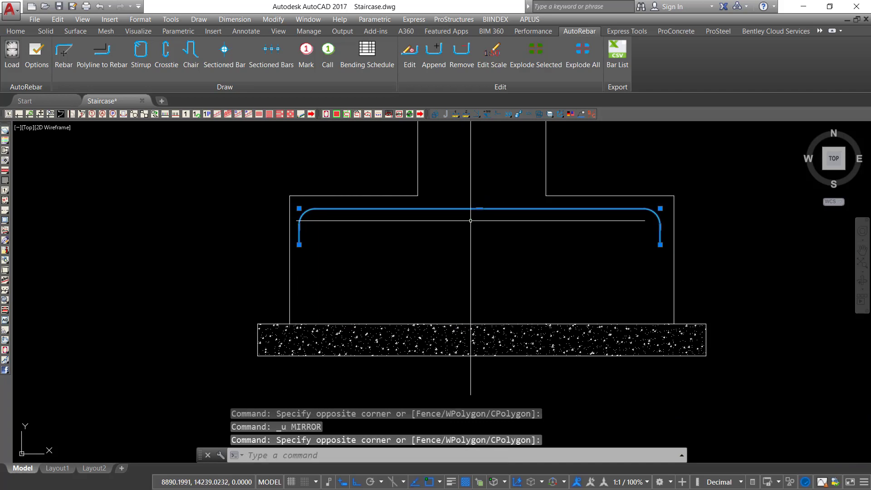
{"action": "type", "text": "mi"}
{"action": "key", "text": "Return"}
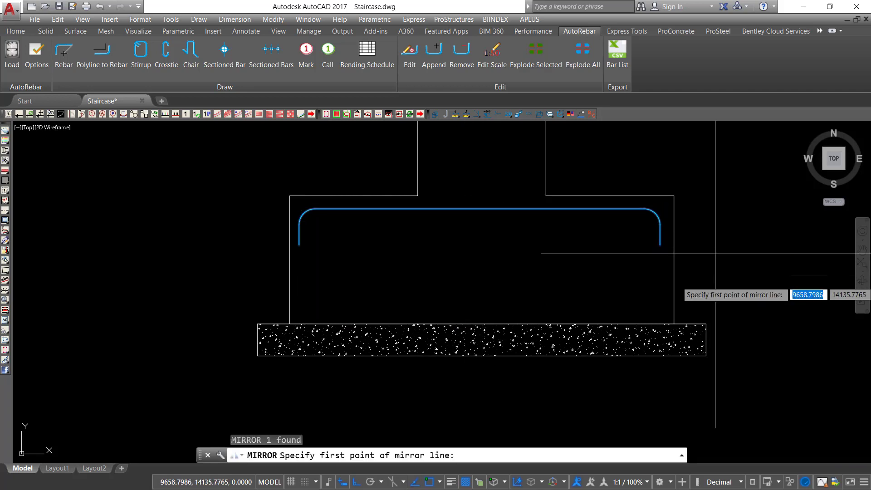
{"action": "left_click", "coordinate": [675, 262]}
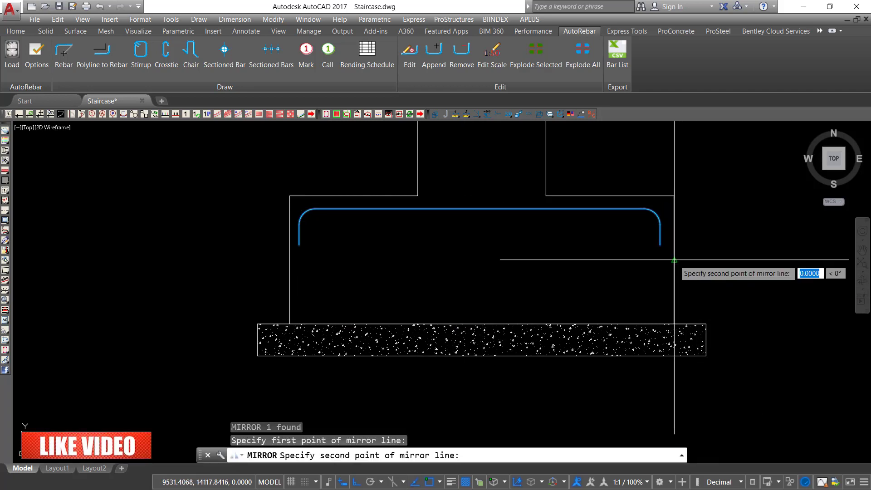
{"action": "left_click", "coordinate": [521, 282]}
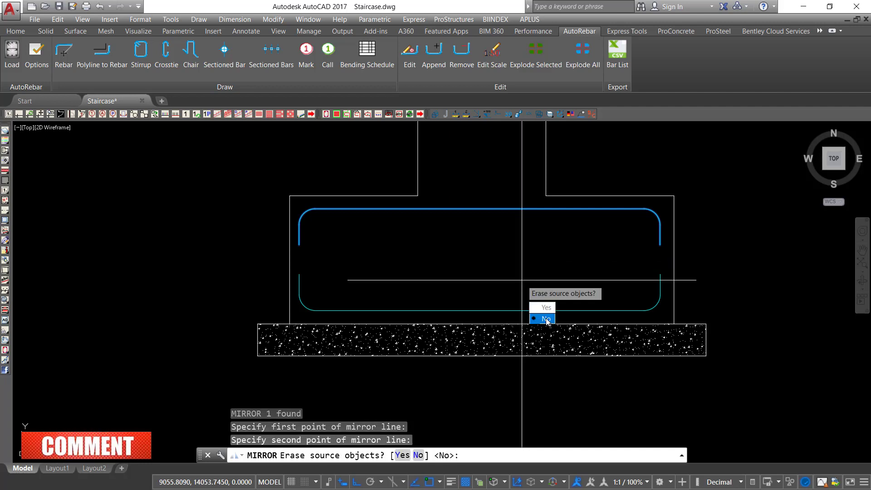
{"action": "type", "text": "n"}
{"action": "key", "text": "Return"}
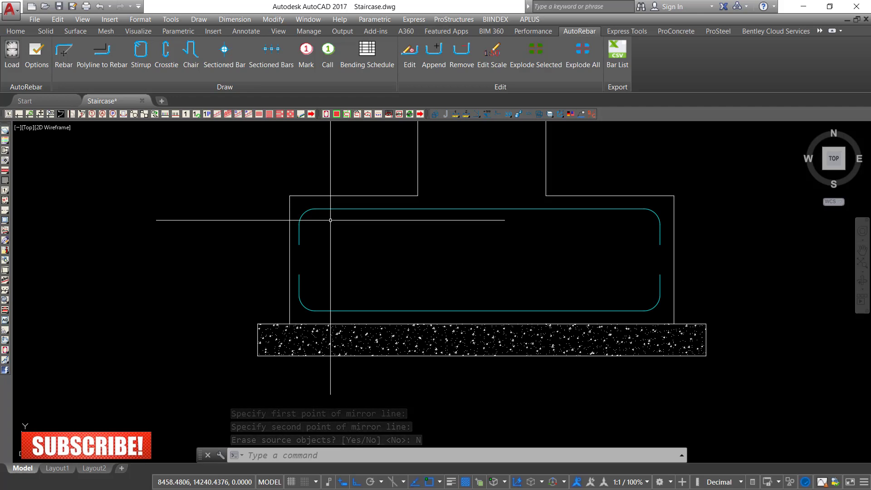
Step: Compare the upper and lower rebars in the footing section with the bent bars running both ways in the plan
{"action": "scroll", "coordinate": [448, 220], "scroll_direction": "down", "scroll_amount": 3}
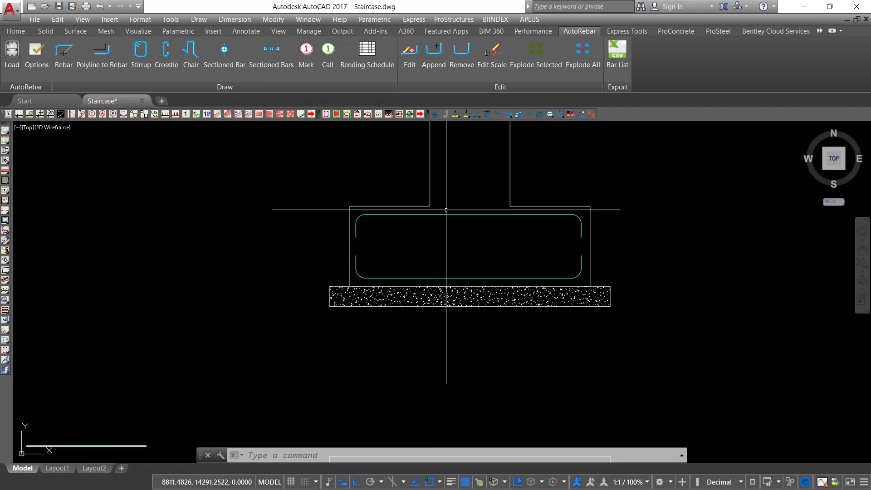
{"action": "middle_click_drag", "start_coordinate": [483, 337], "coordinate": [454, 261]}
{"action": "left_click", "coordinate": [488, 304]}
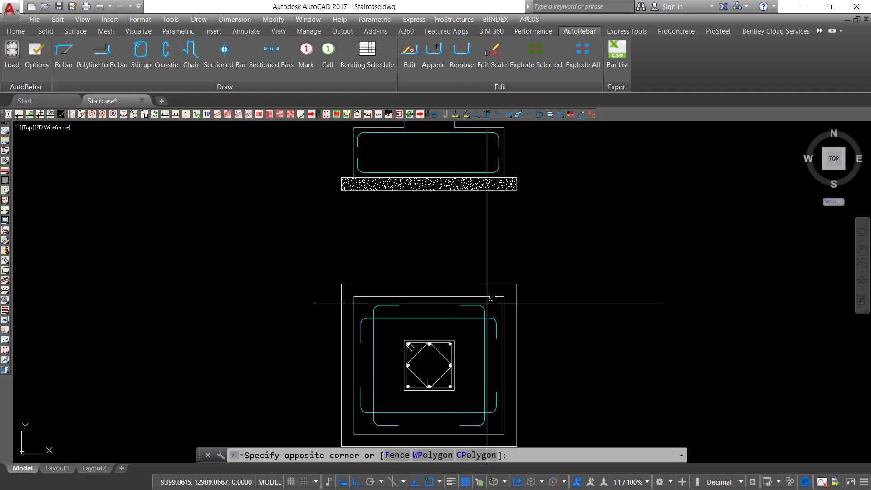
{"action": "left_click", "coordinate": [468, 307]}
{"action": "scroll", "coordinate": [429, 318], "scroll_direction": "up", "scroll_amount": 2}
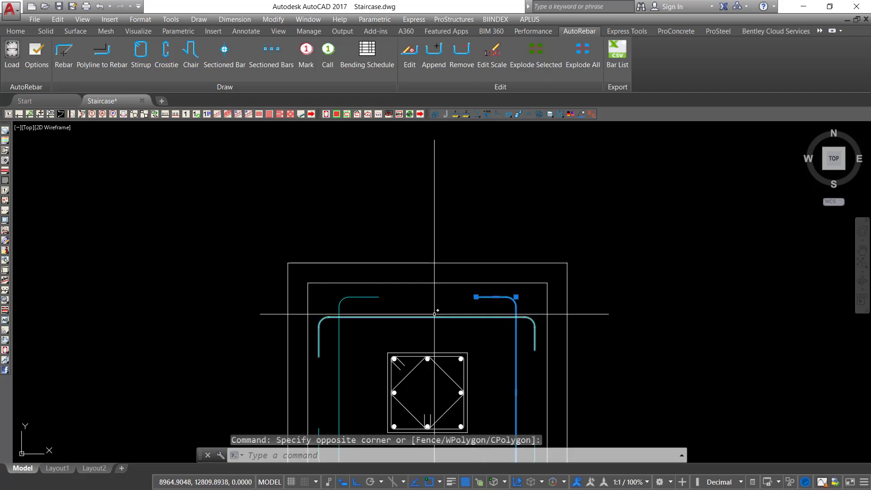
{"action": "left_click", "coordinate": [542, 295]}
{"action": "left_click", "coordinate": [473, 321]}
{"action": "scroll", "coordinate": [473, 320], "scroll_direction": "down", "scroll_amount": 4}
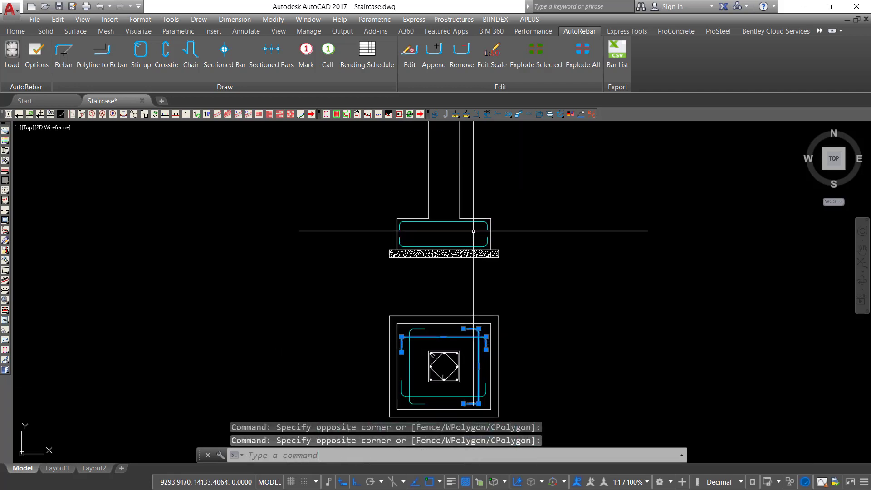
{"action": "scroll", "coordinate": [463, 234], "scroll_direction": "up", "scroll_amount": 5}
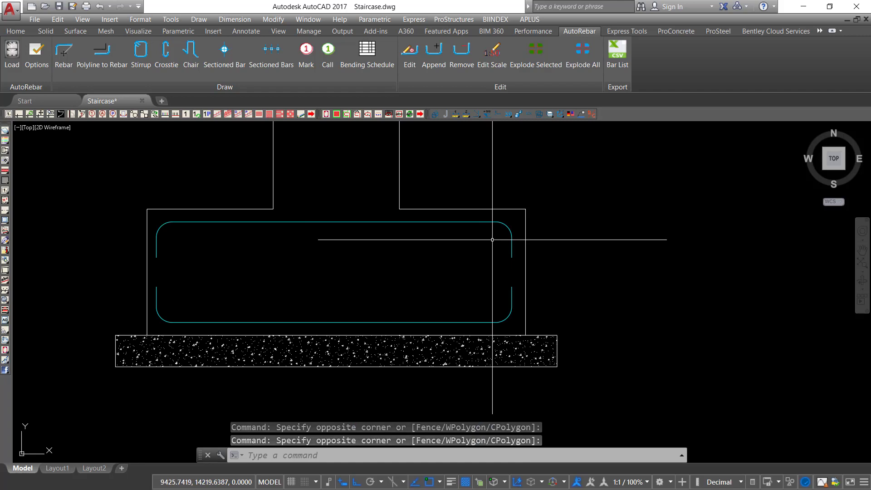
{"action": "scroll", "coordinate": [493, 254], "scroll_direction": "down", "scroll_amount": 3}
{"action": "key", "text": "Escape"}
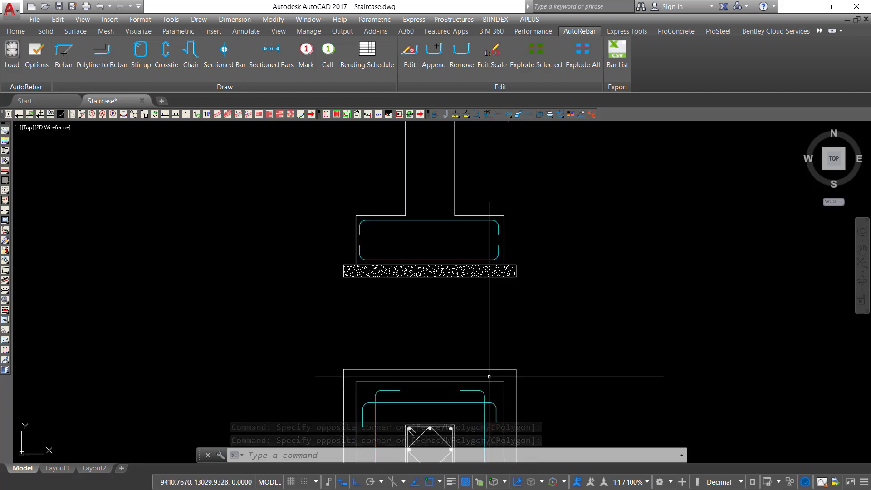
{"action": "left_click", "coordinate": [484, 385]}
{"action": "left_click", "coordinate": [463, 394]}
{"action": "middle_click_drag", "start_coordinate": [505, 322], "coordinate": [505, 254]}
{"action": "key", "text": "Escape"}
{"action": "middle_click_drag", "start_coordinate": [468, 209], "coordinate": [489, 298]}
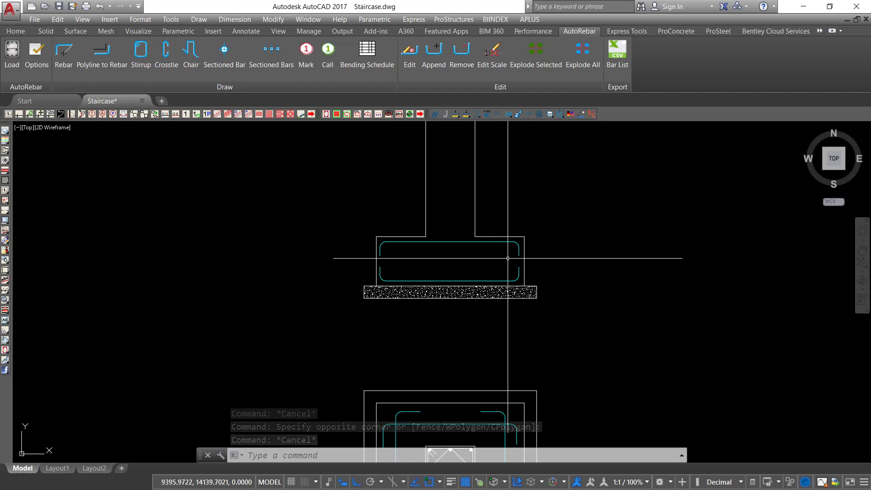
{"action": "scroll", "coordinate": [489, 246], "scroll_direction": "up", "scroll_amount": 2}
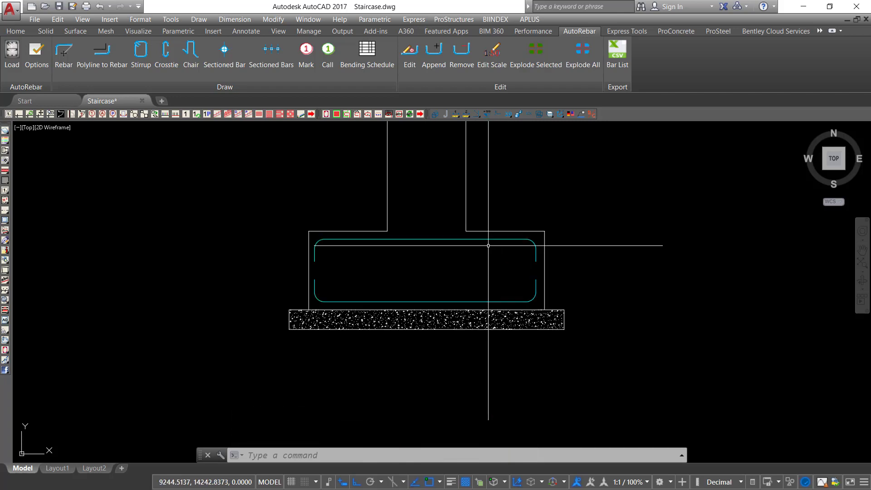
Step: Place a row of 6 sectional bars of 20 mm diameter just beneath the upper rebar, spanning from bend to bend
{"action": "left_click", "coordinate": [377, 116]}
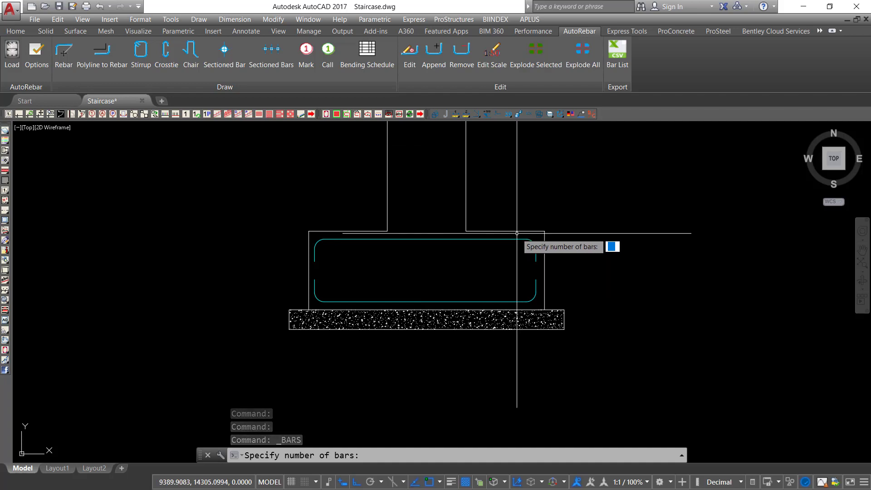
{"action": "type", "text": "6"}
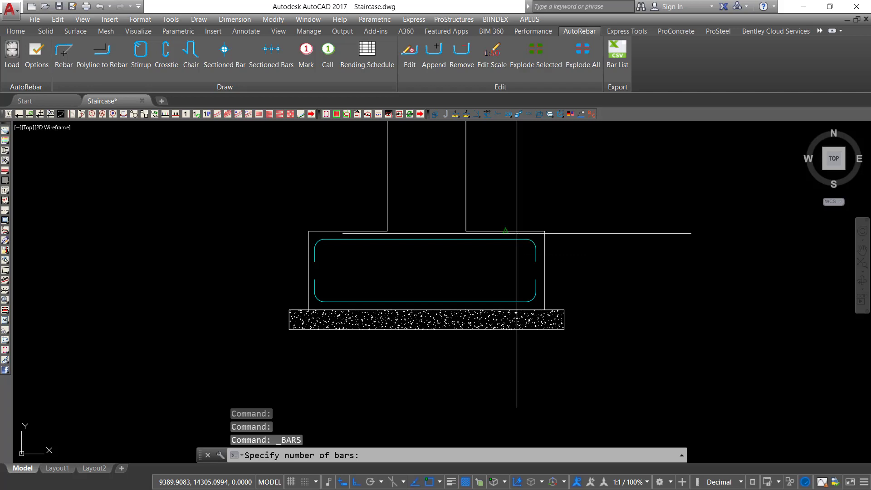
{"action": "key", "text": "Return"}
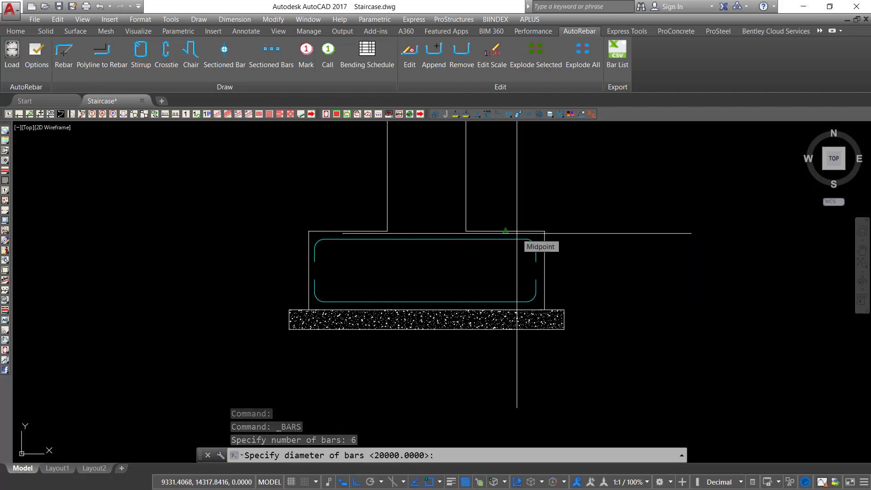
{"action": "middle_click_drag", "start_coordinate": [340, 274], "coordinate": [357, 272]}
{"action": "scroll", "coordinate": [442, 261], "scroll_direction": "up", "scroll_amount": 2}
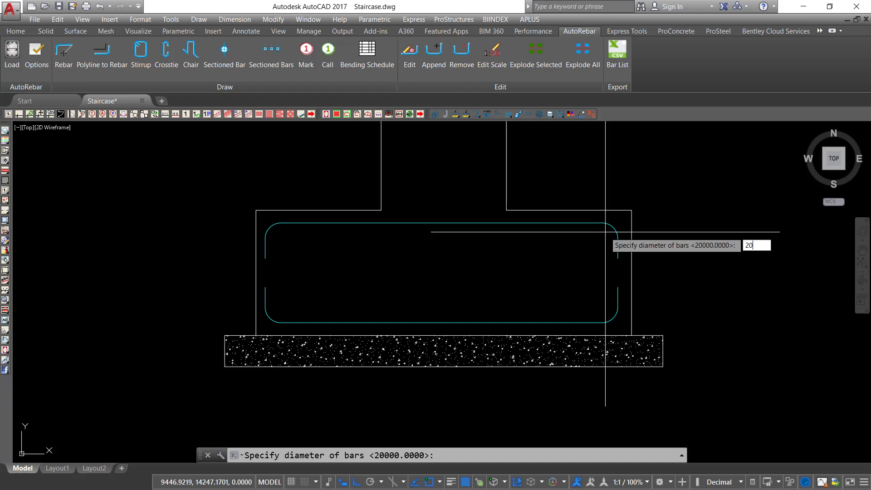
{"action": "key", "text": "Return"}
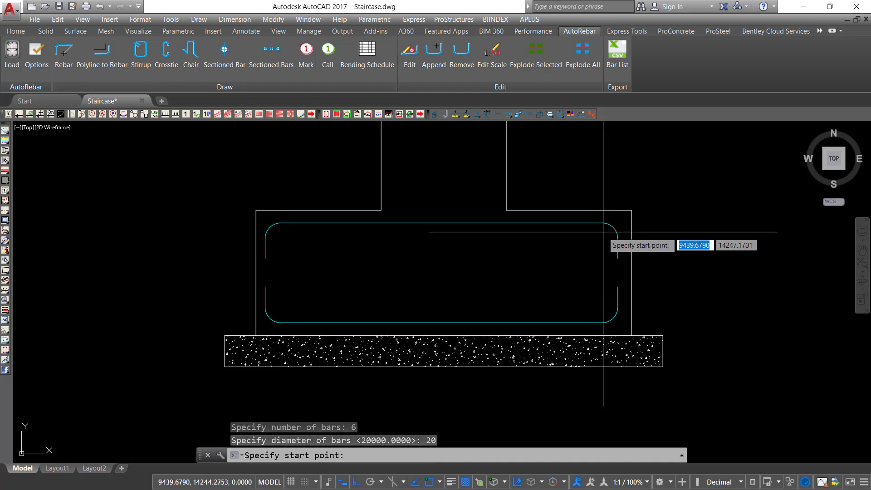
{"action": "left_click", "coordinate": [603, 235]}
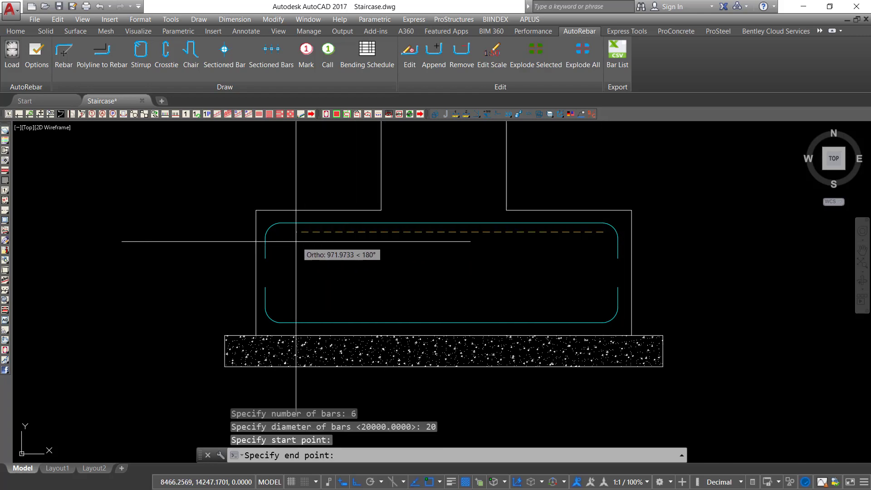
{"action": "left_click", "coordinate": [278, 235]}
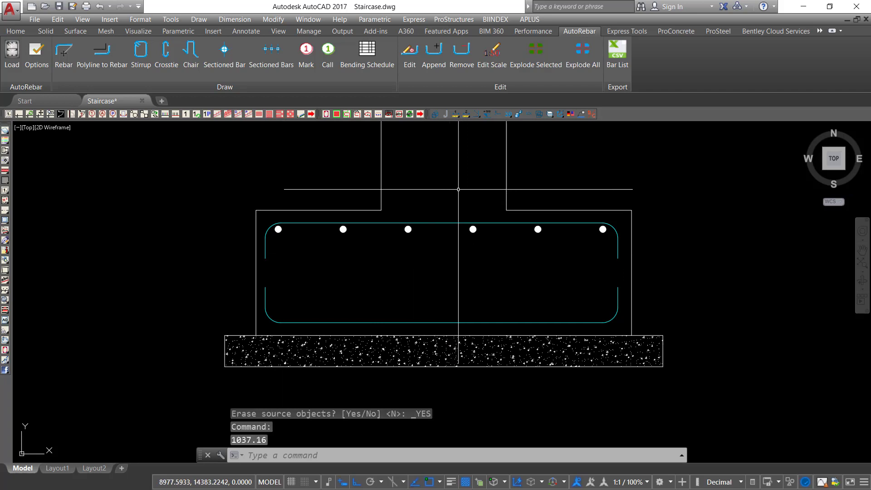
Step: Mirror the row of six sectional bars about the footing section's horizontal mid-line, keeping the source bars
{"action": "left_click", "coordinate": [612, 236]}
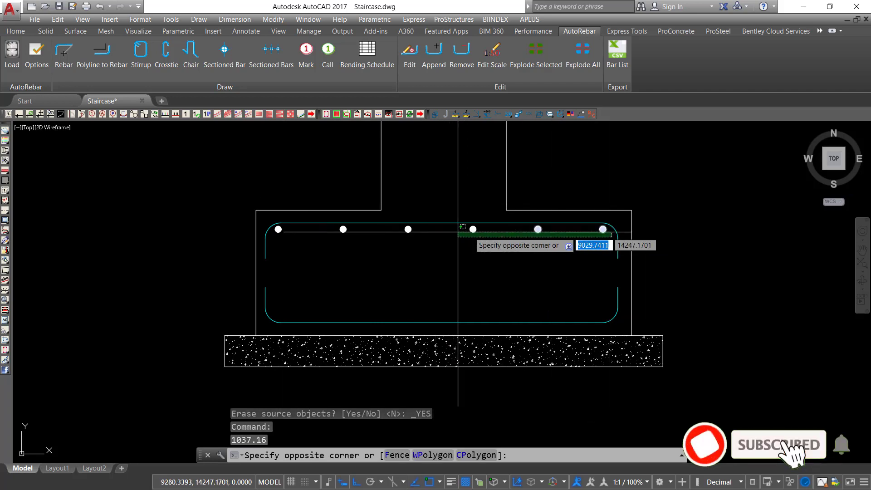
{"action": "left_click", "coordinate": [275, 232]}
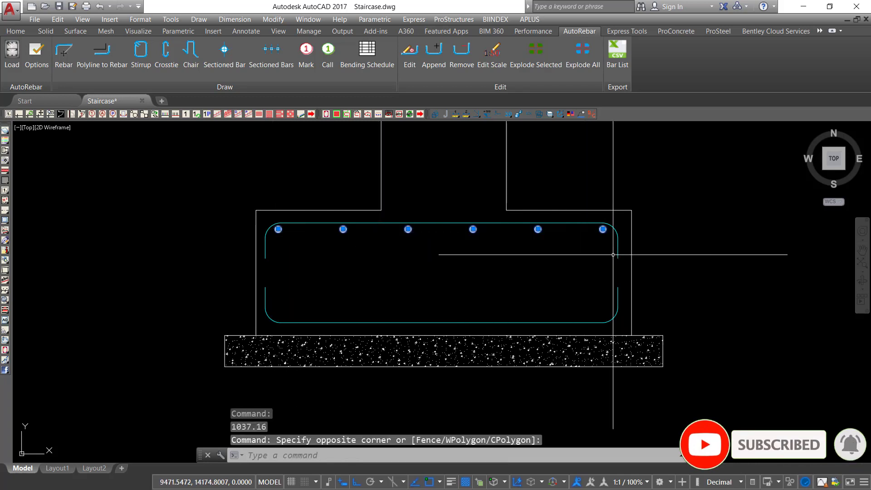
{"action": "type", "text": "mi"}
{"action": "key", "text": "Return"}
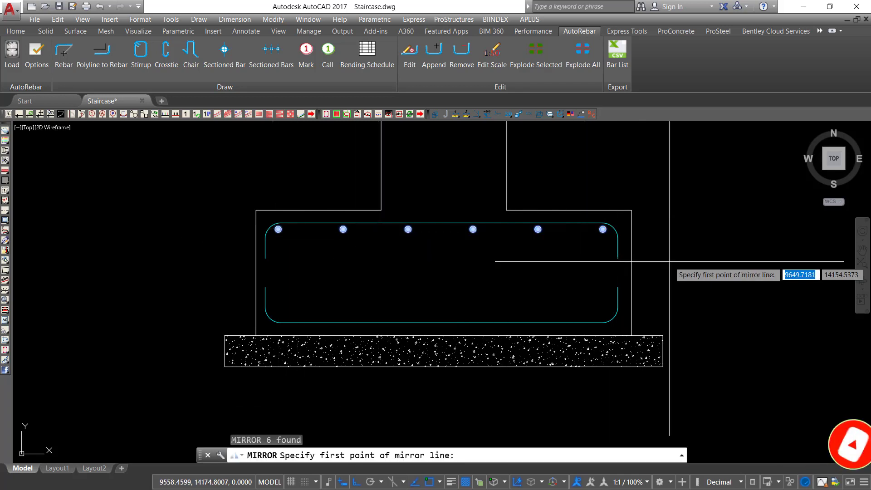
{"action": "left_click", "coordinate": [632, 273]}
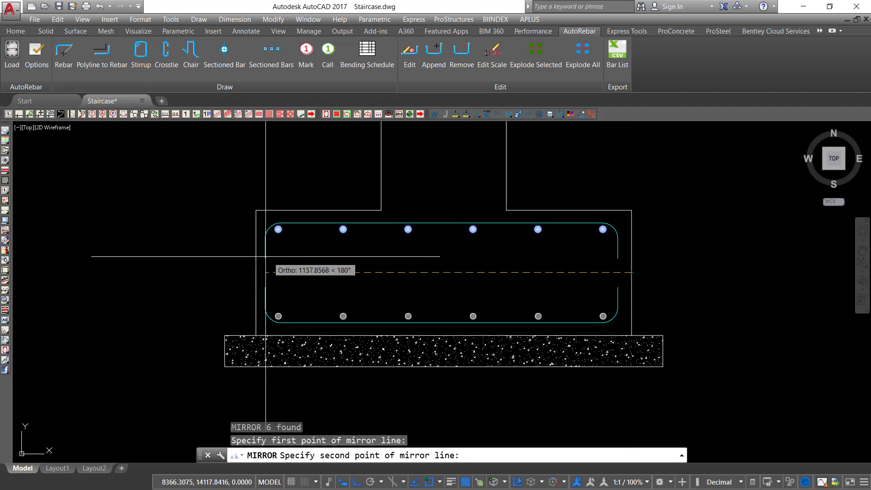
{"action": "left_click", "coordinate": [210, 250]}
{"action": "key", "text": "Down"}
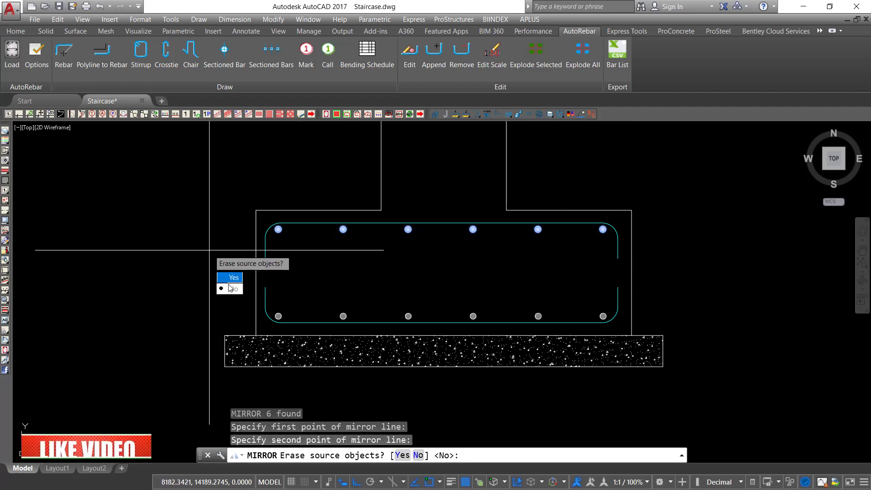
{"action": "key", "text": "Down"}
{"action": "key", "text": "Return"}
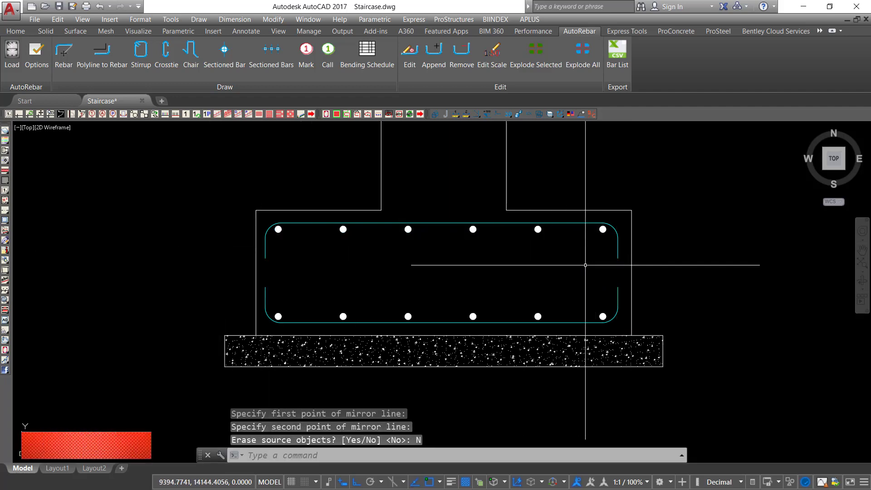
{"action": "scroll", "coordinate": [463, 336], "scroll_direction": "down", "scroll_amount": 4}
{"action": "middle_click_drag", "start_coordinate": [494, 255], "coordinate": [473, 297]}
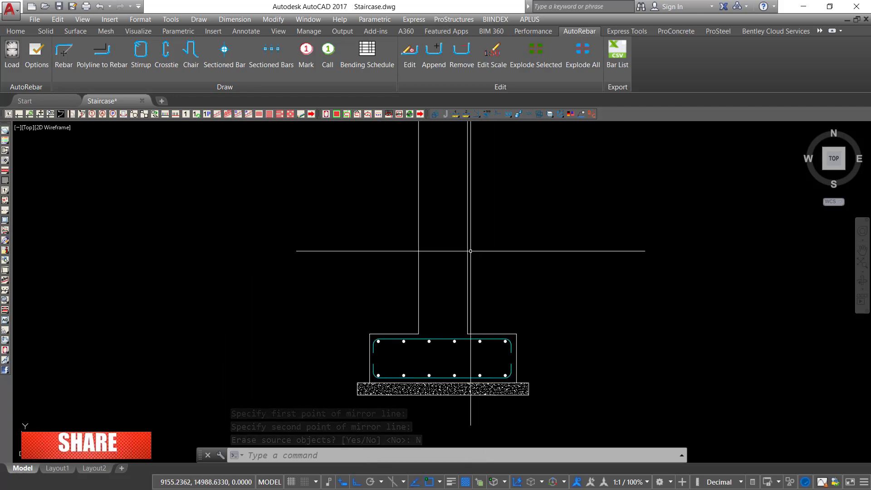
{"action": "middle_click_drag", "start_coordinate": [471, 251], "coordinate": [470, 261]}
{"action": "middle_click_drag", "start_coordinate": [471, 334], "coordinate": [450, 310]}
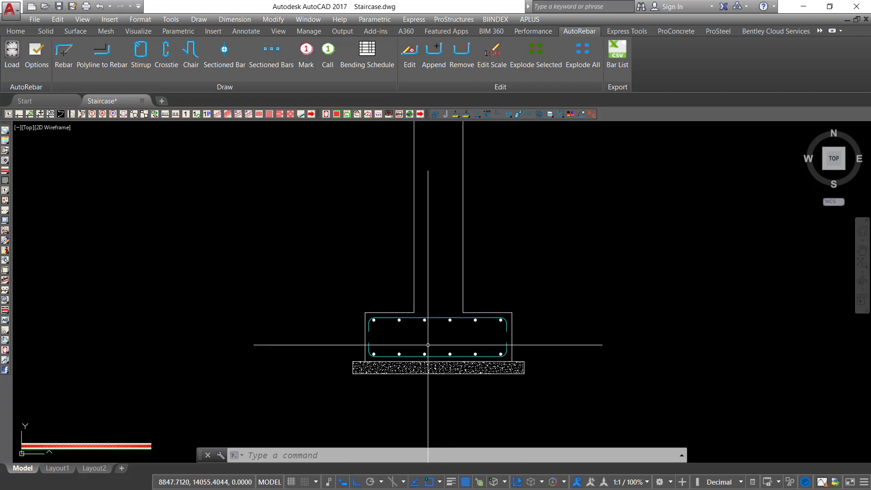
Step: Draw the vertical leg of a 20 mm rebar, about 4313 mm long, inside the column's left face down into the footing
{"action": "scroll", "coordinate": [452, 312], "scroll_direction": "up", "scroll_amount": 2}
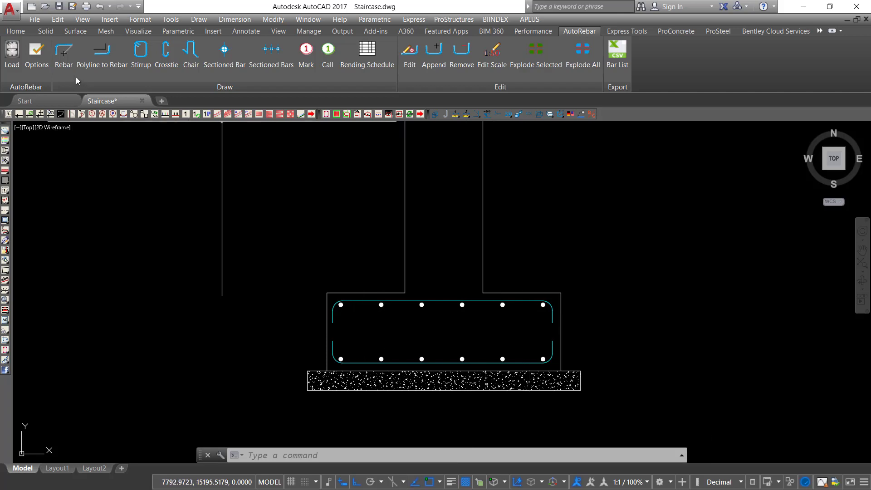
{"action": "left_click", "coordinate": [66, 59]}
{"action": "scroll", "coordinate": [465, 347], "scroll_direction": "down", "scroll_amount": 1}
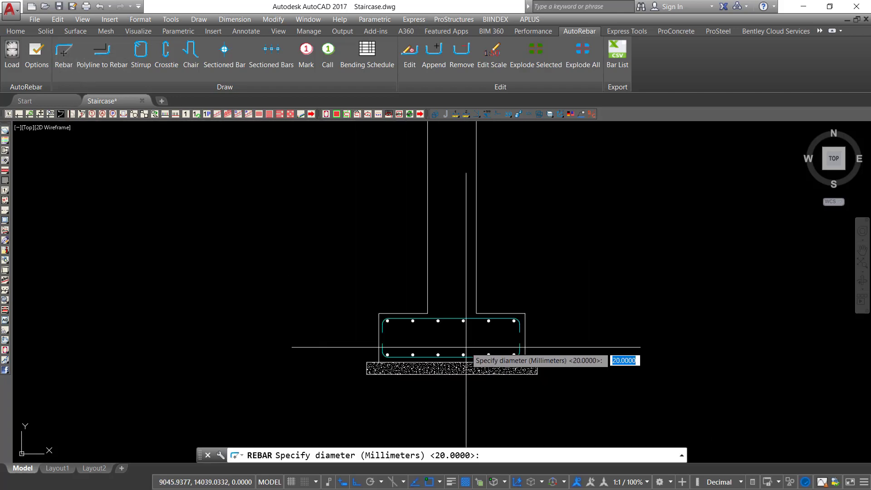
{"action": "scroll", "coordinate": [425, 344], "scroll_direction": "up", "scroll_amount": 1}
{"action": "scroll", "coordinate": [426, 344], "scroll_direction": "up", "scroll_amount": 2}
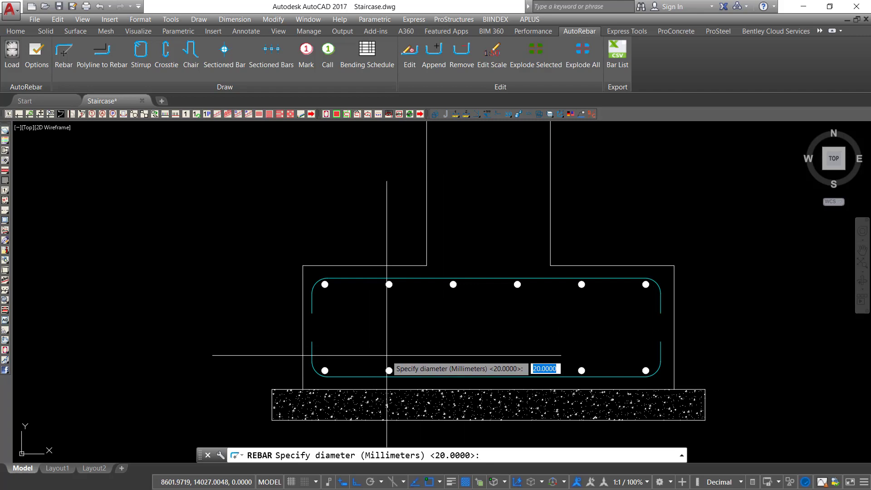
{"action": "scroll", "coordinate": [445, 354], "scroll_direction": "down", "scroll_amount": 5}
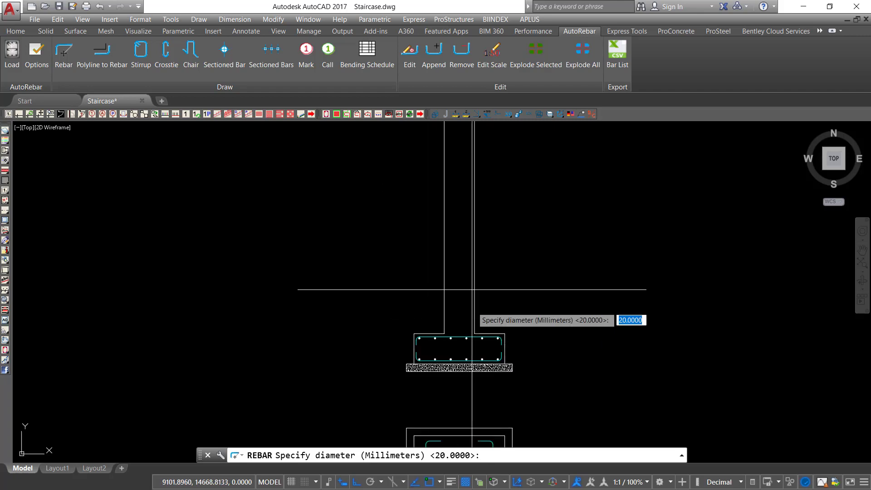
{"action": "scroll", "coordinate": [457, 190], "scroll_direction": "up", "scroll_amount": 6}
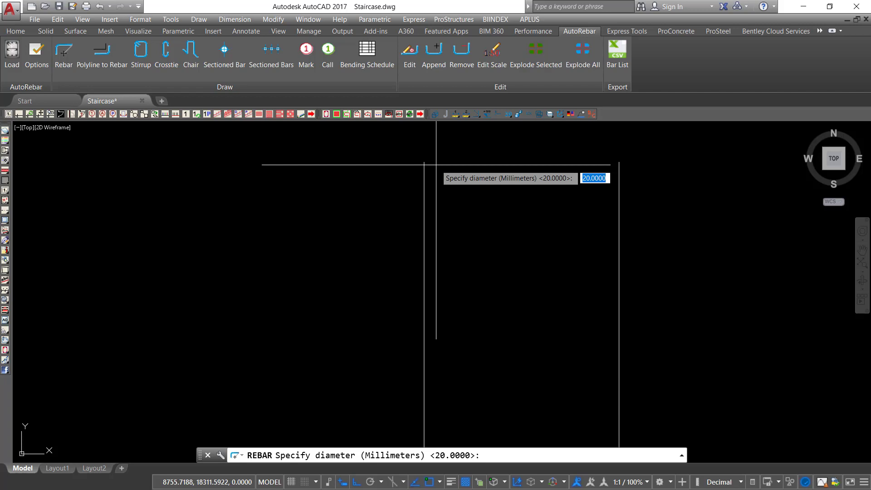
{"action": "key", "text": "Return"}
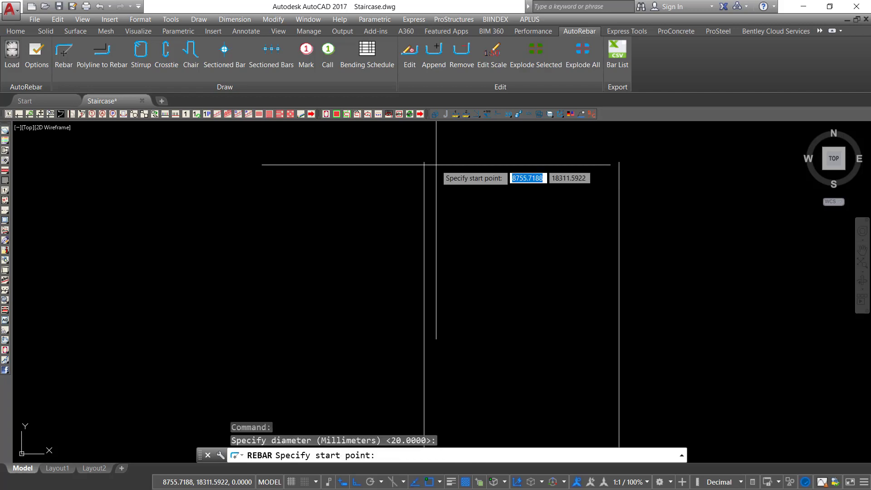
{"action": "left_click", "coordinate": [437, 165]}
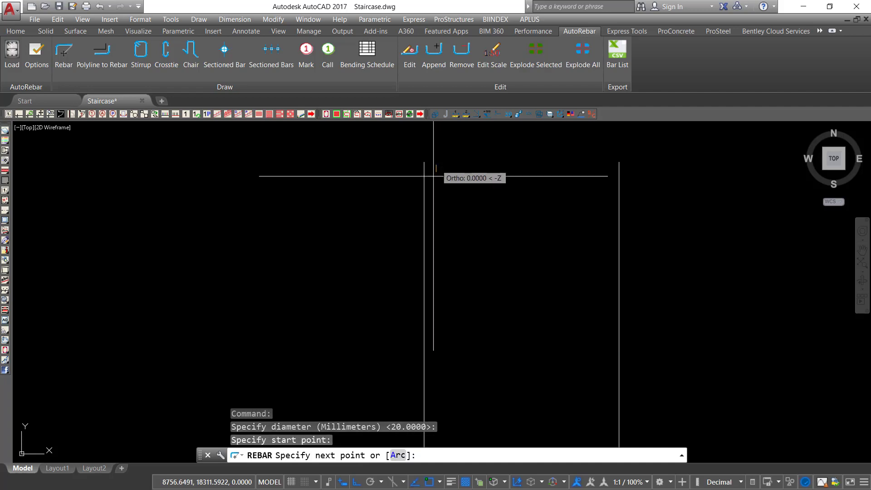
{"action": "scroll", "coordinate": [445, 184], "scroll_direction": "down", "scroll_amount": 4}
{"action": "scroll", "coordinate": [444, 379], "scroll_direction": "up", "scroll_amount": 10}
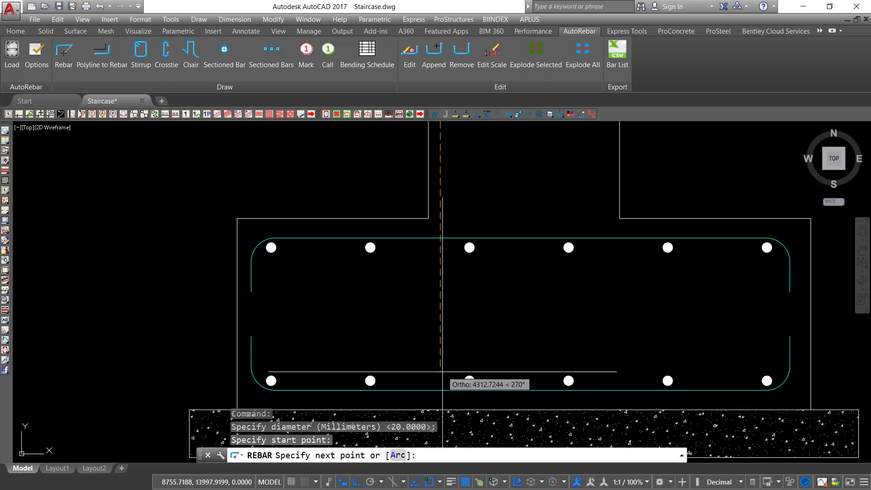
{"action": "left_click", "coordinate": [440, 371]}
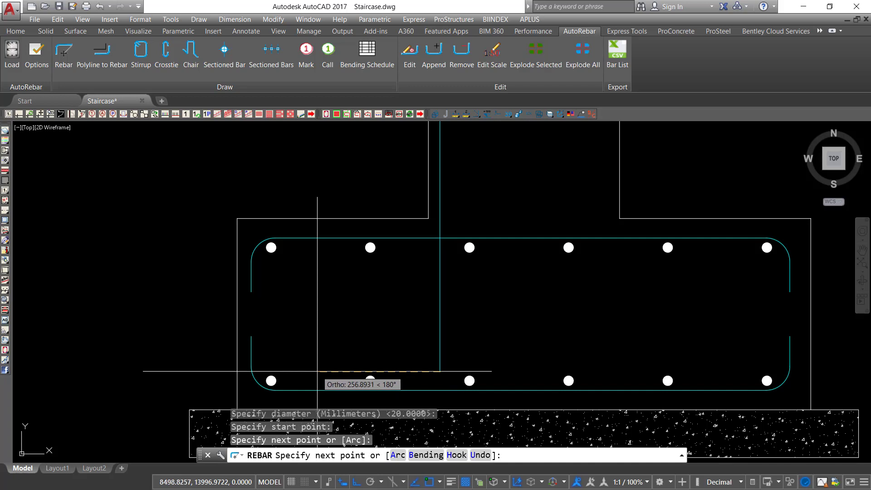
Step: Extend the bar with a 250 mm horizontal leg towards the left in the footing and finish the rebar
{"action": "key", "text": "Return"}
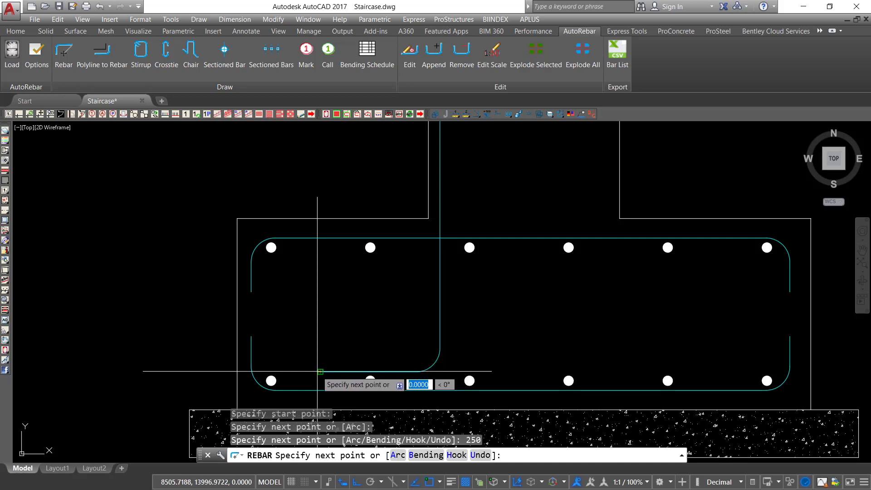
{"action": "right_click", "coordinate": [374, 323]}
{"action": "left_click", "coordinate": [404, 331]}
Step: Mirror the L-shaped column bar about the footing's vertical centreline, keeping the original bar
{"action": "left_click", "coordinate": [518, 305]}
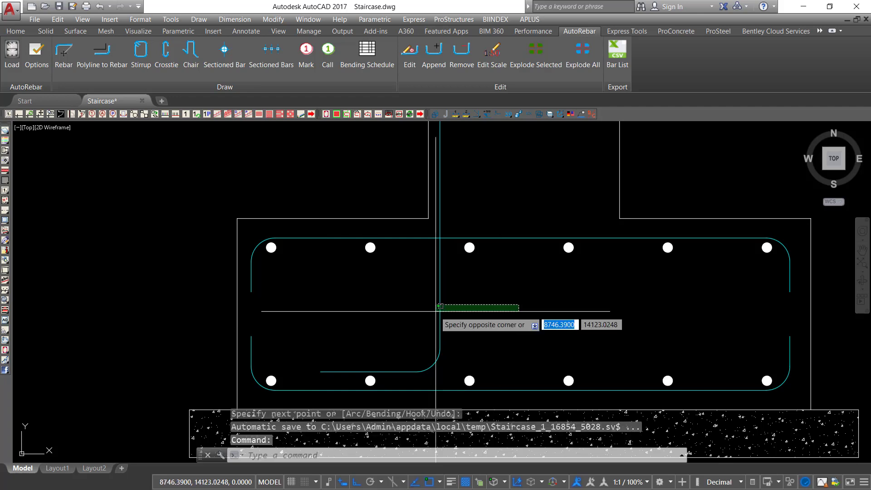
{"action": "left_click", "coordinate": [400, 316]}
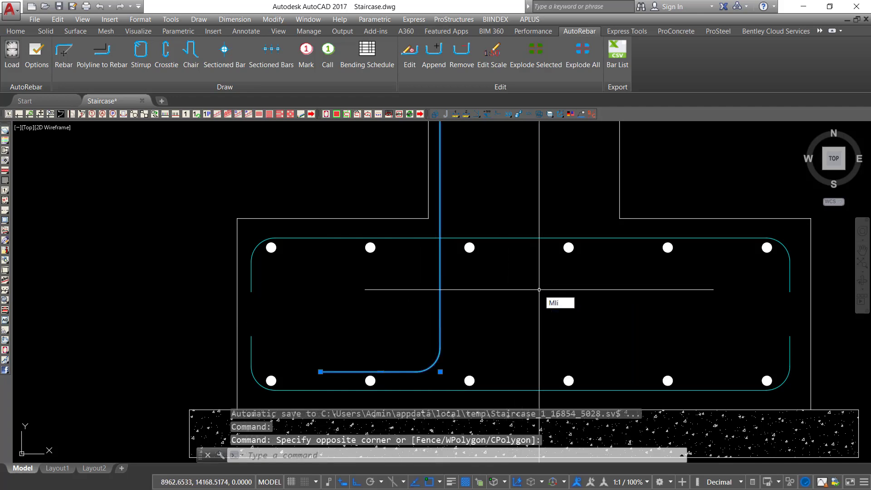
{"action": "key", "text": "Return"}
{"action": "scroll", "coordinate": [539, 305], "scroll_direction": "down", "scroll_amount": 2}
{"action": "scroll", "coordinate": [490, 381], "scroll_direction": "up", "scroll_amount": 2}
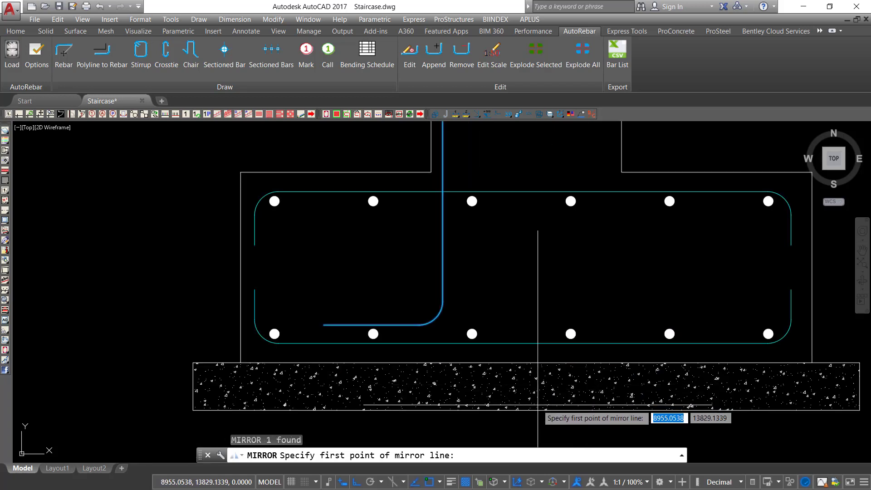
{"action": "scroll", "coordinate": [540, 404], "scroll_direction": "down", "scroll_amount": 4}
{"action": "scroll", "coordinate": [540, 333], "scroll_direction": "up", "scroll_amount": 4}
{"action": "left_click", "coordinate": [525, 380]}
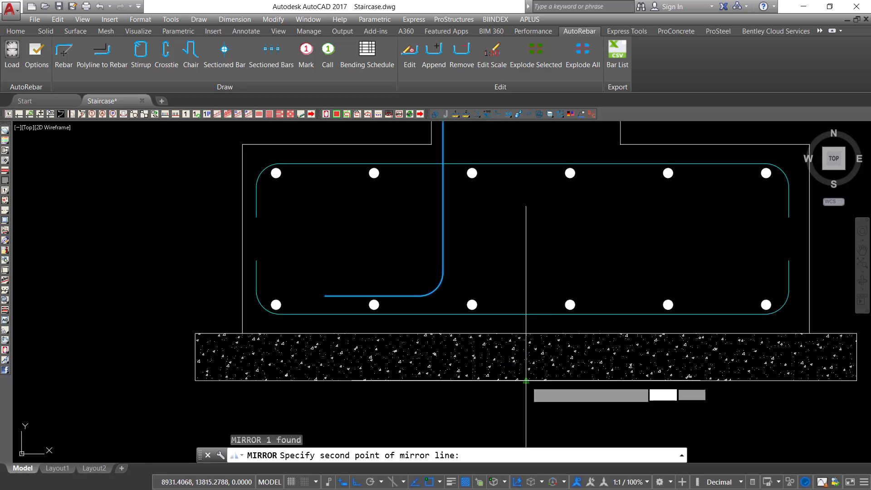
{"action": "left_click", "coordinate": [527, 412]}
{"action": "left_click", "coordinate": [552, 451]}
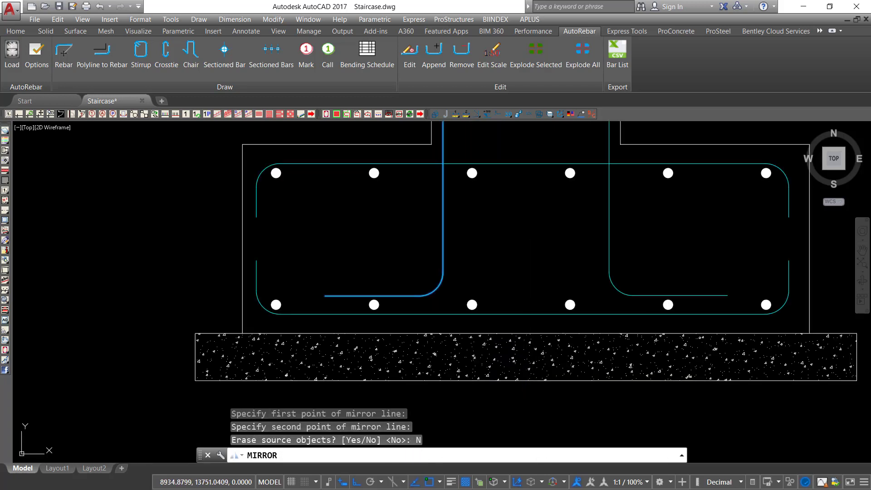
Step: Examine the two vertical bars along the column and at their bent ends in the footing
{"action": "scroll", "coordinate": [527, 363], "scroll_direction": "down", "scroll_amount": 5}
{"action": "middle_click_drag", "start_coordinate": [523, 246], "coordinate": [524, 337]}
{"action": "middle_click_drag", "start_coordinate": [522, 213], "coordinate": [531, 366]}
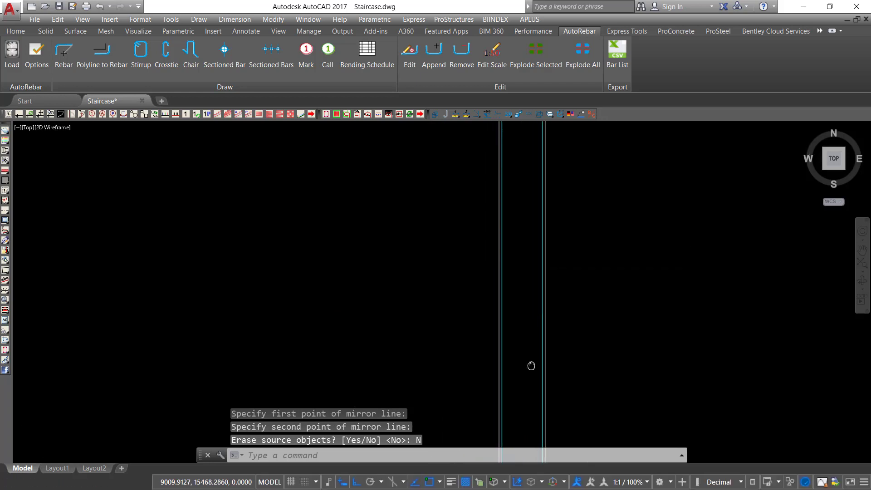
{"action": "scroll", "coordinate": [531, 195], "scroll_direction": "down", "scroll_amount": 4}
{"action": "scroll", "coordinate": [530, 341], "scroll_direction": "up", "scroll_amount": 4}
{"action": "scroll", "coordinate": [528, 341], "scroll_direction": "up", "scroll_amount": 2}
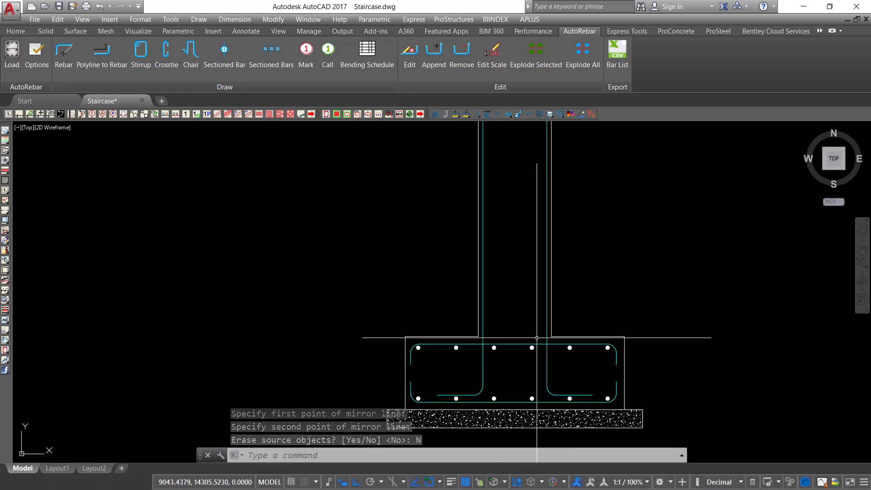
{"action": "middle_click_drag", "start_coordinate": [549, 248], "coordinate": [531, 316]}
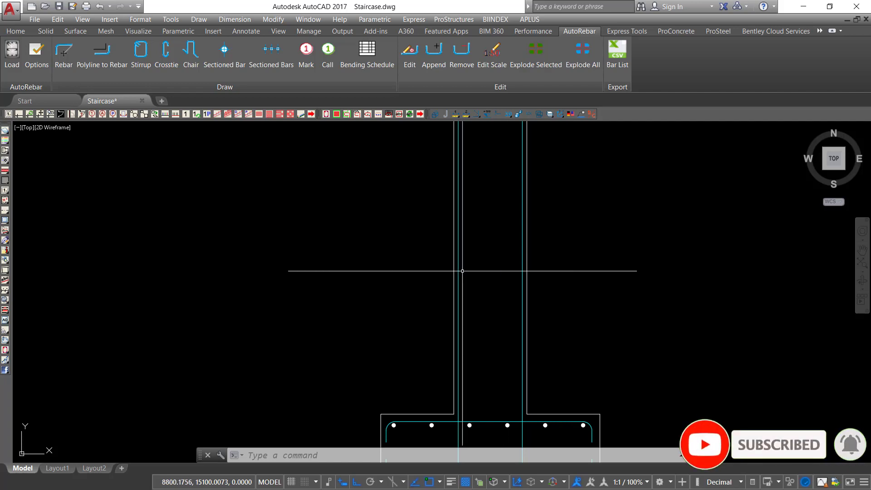
{"action": "scroll", "coordinate": [462, 250], "scroll_direction": "down", "scroll_amount": 2}
{"action": "scroll", "coordinate": [481, 180], "scroll_direction": "up", "scroll_amount": 2}
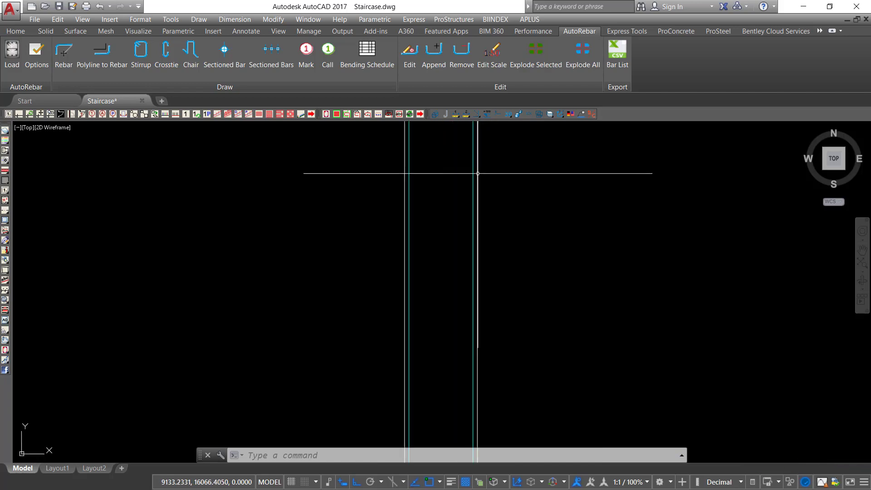
{"action": "scroll", "coordinate": [495, 223], "scroll_direction": "down", "scroll_amount": 3}
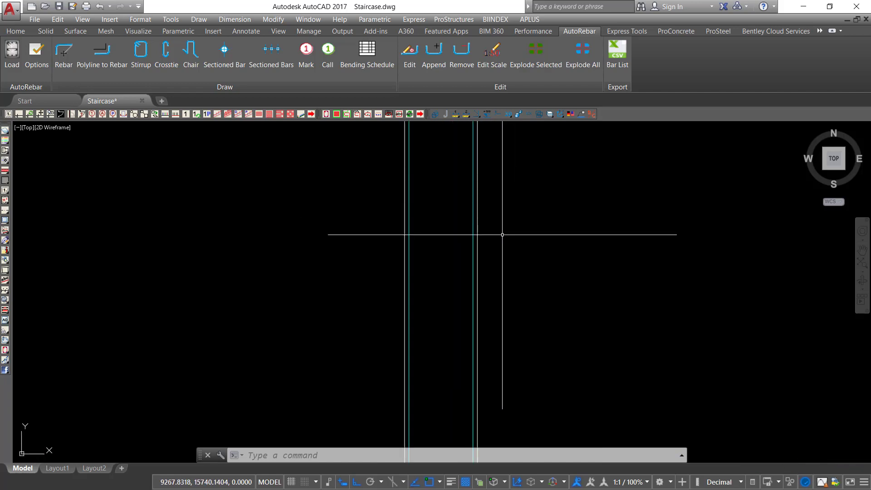
{"action": "scroll", "coordinate": [439, 320], "scroll_direction": "up", "scroll_amount": 2}
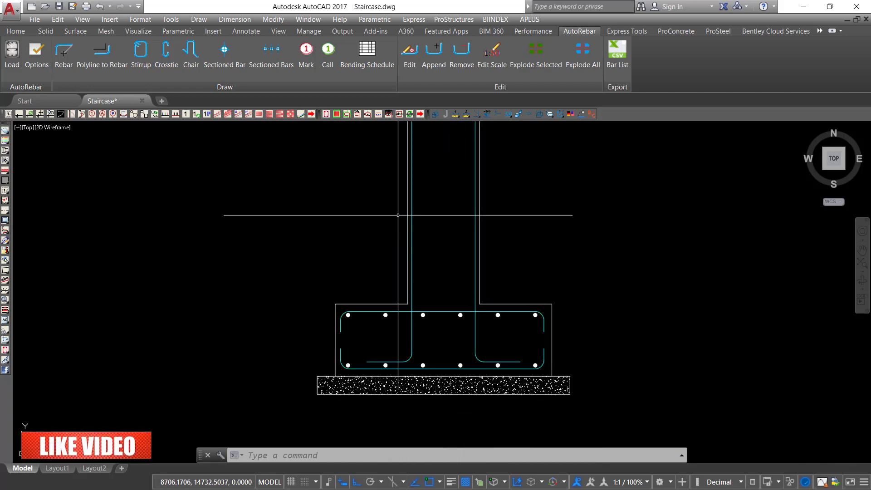
Step: Measure the column's width just above the footing with a temporary linear dimension
{"action": "left_click", "coordinate": [235, 19]}
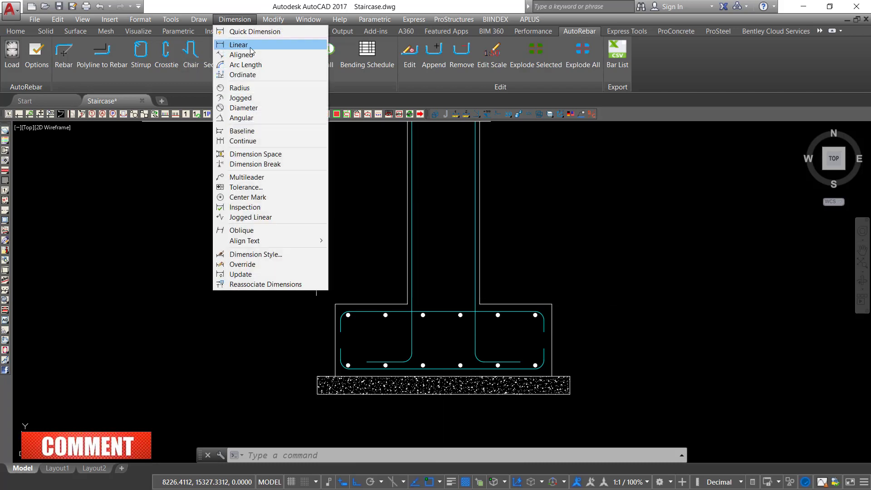
{"action": "left_click", "coordinate": [241, 42]}
{"action": "scroll", "coordinate": [461, 284], "scroll_direction": "up", "scroll_amount": 4}
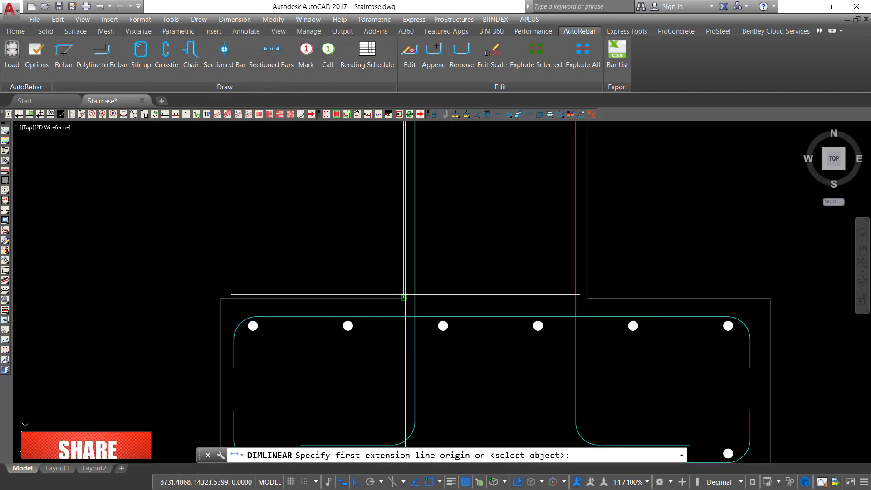
{"action": "left_click", "coordinate": [404, 298]}
{"action": "left_click", "coordinate": [587, 297]}
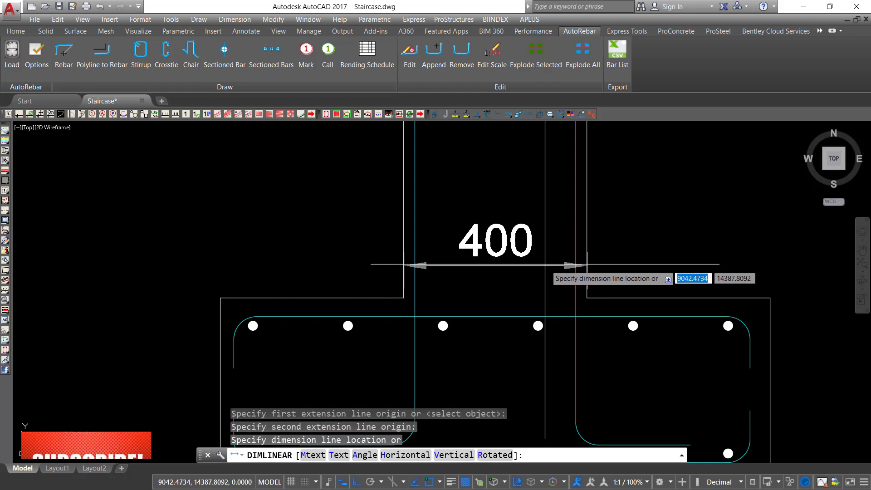
{"action": "key", "text": "Escape"}
Step: Draw a rectangle 400 long and 200 wide in the empty space to the right of the column
{"action": "scroll", "coordinate": [544, 263], "scroll_direction": "down", "scroll_amount": 4}
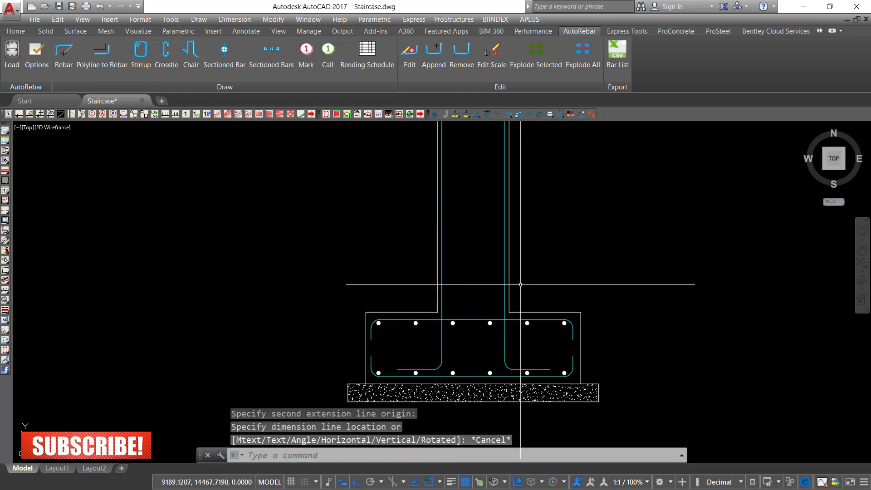
{"action": "middle_click_drag", "start_coordinate": [575, 246], "coordinate": [532, 282]}
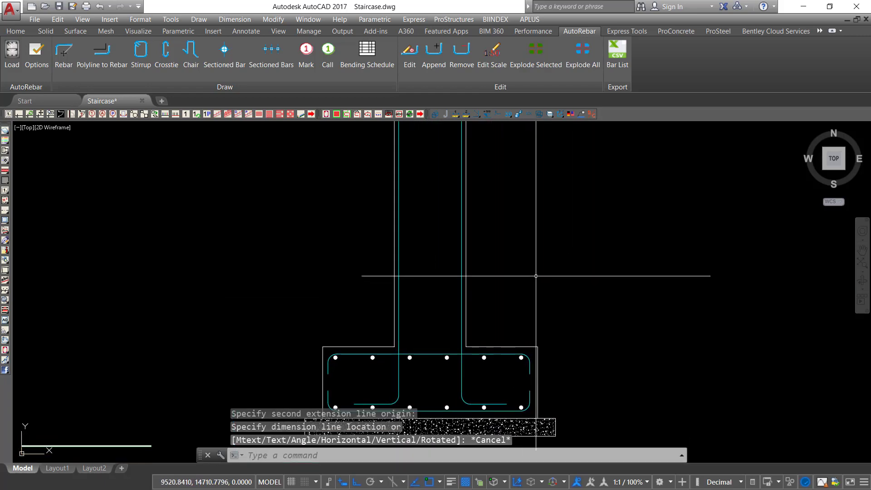
{"action": "type", "text": "r"}
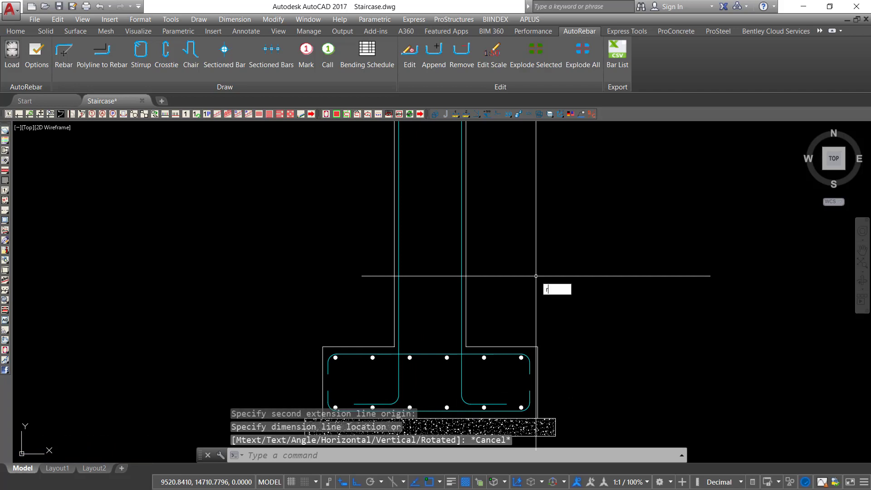
{"action": "type", "text": "ec"}
{"action": "key", "text": "Return"}
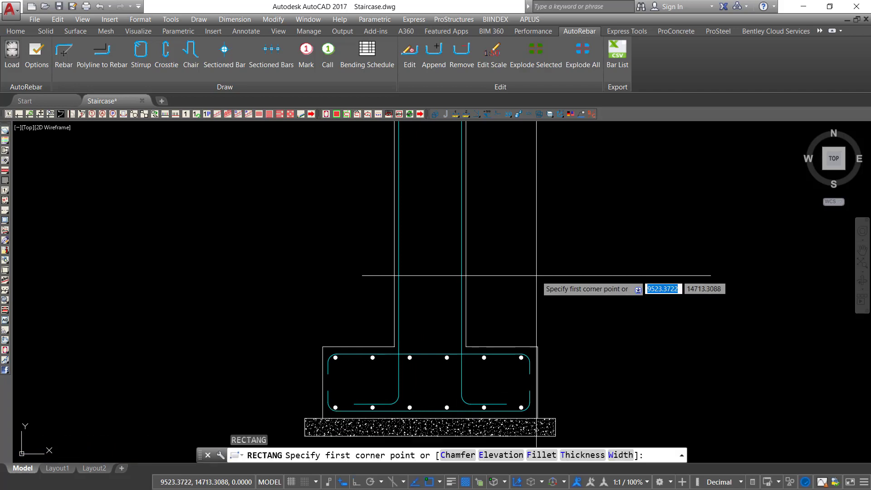
{"action": "left_click", "coordinate": [538, 215]}
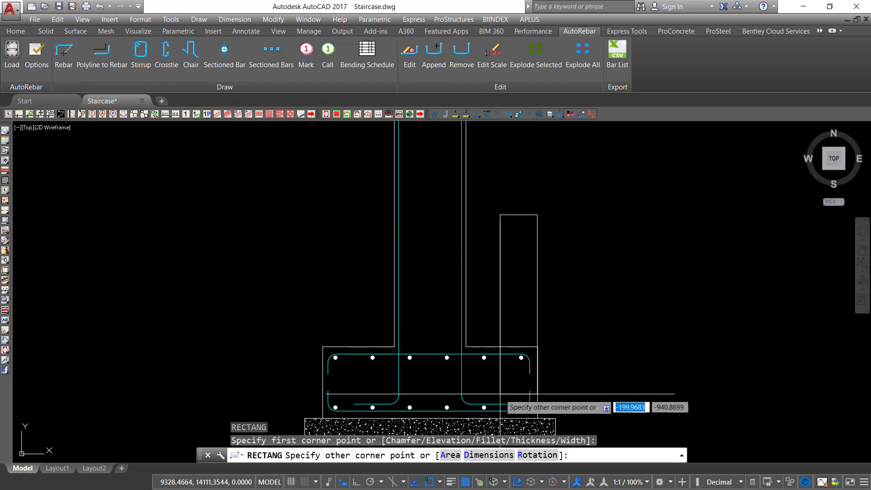
{"action": "left_click", "coordinate": [489, 454]}
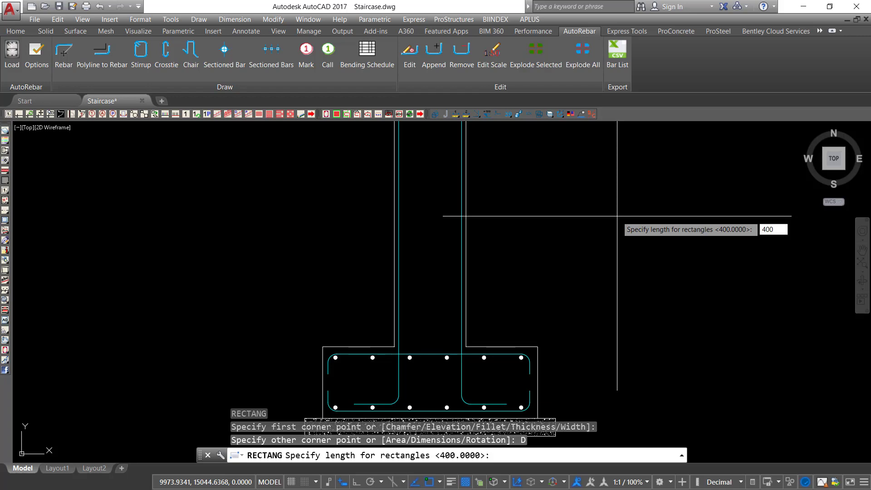
{"action": "key", "text": "Return"}
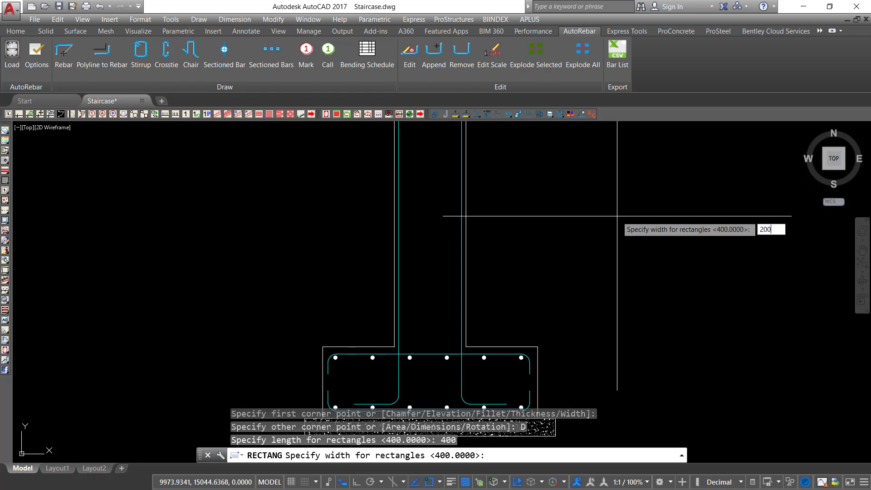
{"action": "key", "text": "Return"}
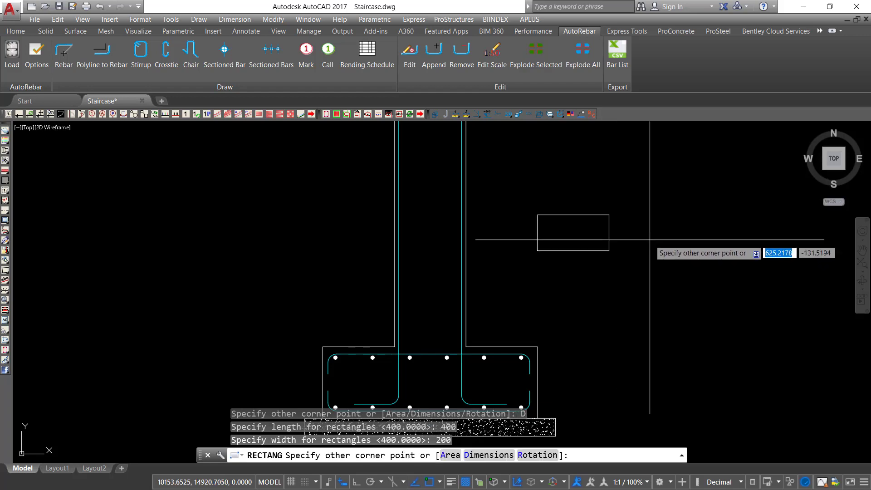
{"action": "left_click", "coordinate": [650, 239]}
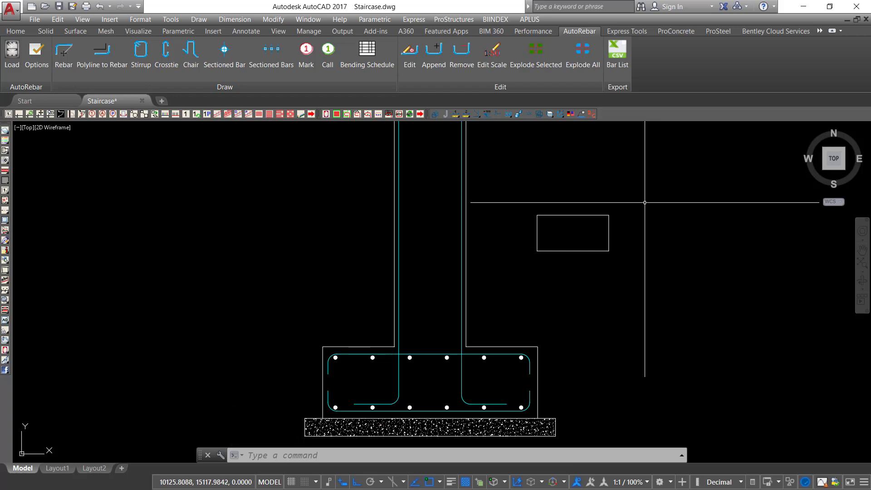
Step: Move the 400 by 200 rectangle by its upper-right corner to where the column's right edge meets the footing top
{"action": "left_click", "coordinate": [658, 193]}
{"action": "left_click", "coordinate": [574, 251]}
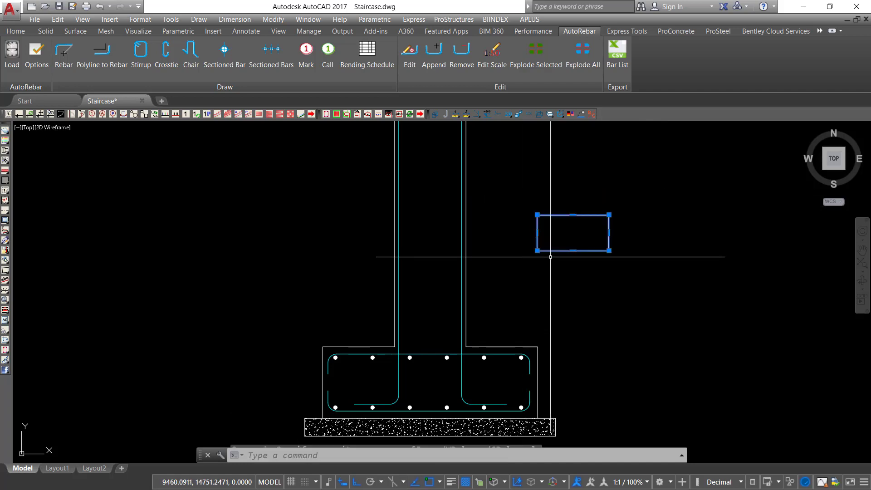
{"action": "right_click", "coordinate": [646, 196]}
{"action": "left_click", "coordinate": [671, 280]}
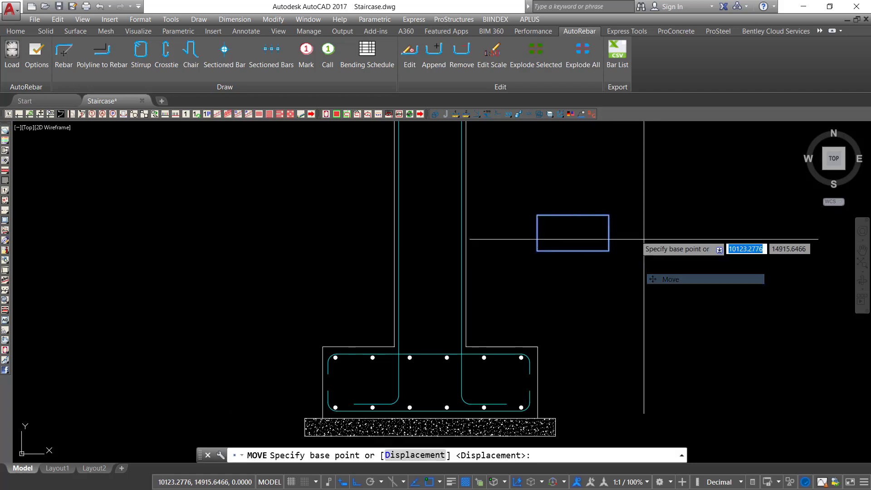
{"action": "scroll", "coordinate": [594, 212], "scroll_direction": "up", "scroll_amount": 2}
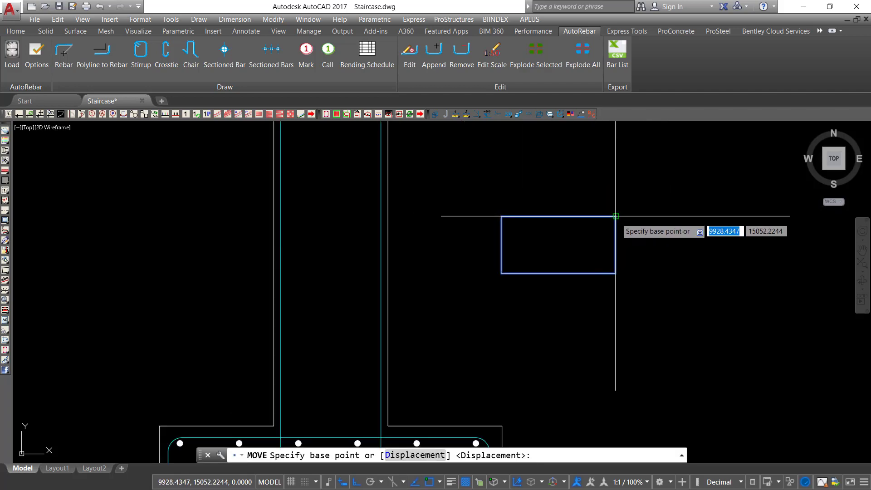
{"action": "left_click", "coordinate": [616, 217]}
{"action": "scroll", "coordinate": [567, 290], "scroll_direction": "down", "scroll_amount": 4}
{"action": "scroll", "coordinate": [482, 205], "scroll_direction": "up", "scroll_amount": 5}
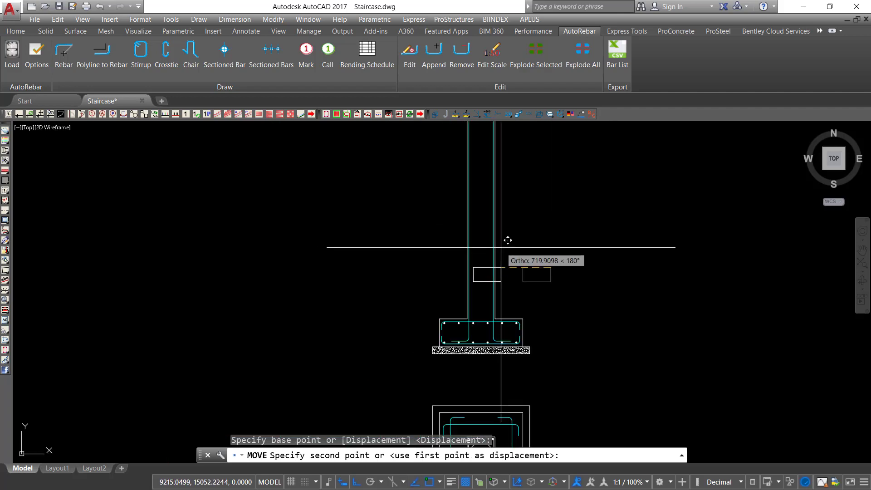
{"action": "left_click", "coordinate": [467, 275]}
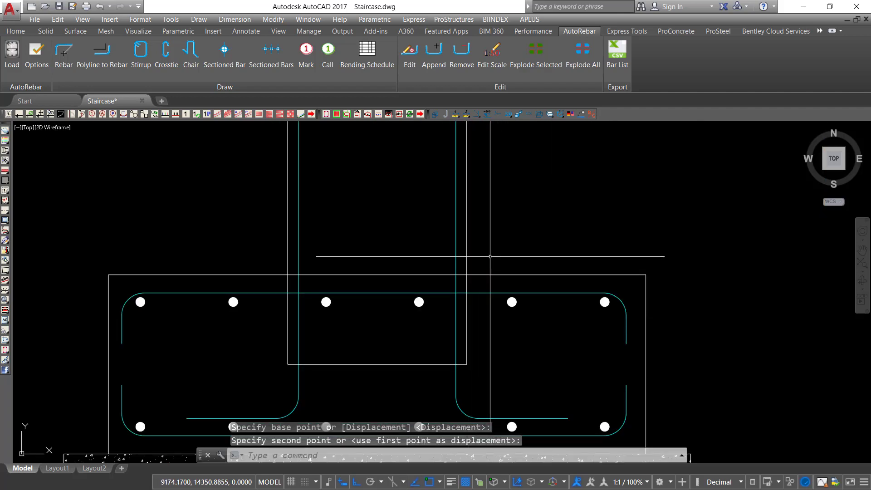
Step: Move the rectangle straight up within the column, clear of the footing
{"action": "right_click", "coordinate": [533, 208]}
{"action": "left_click", "coordinate": [569, 215]}
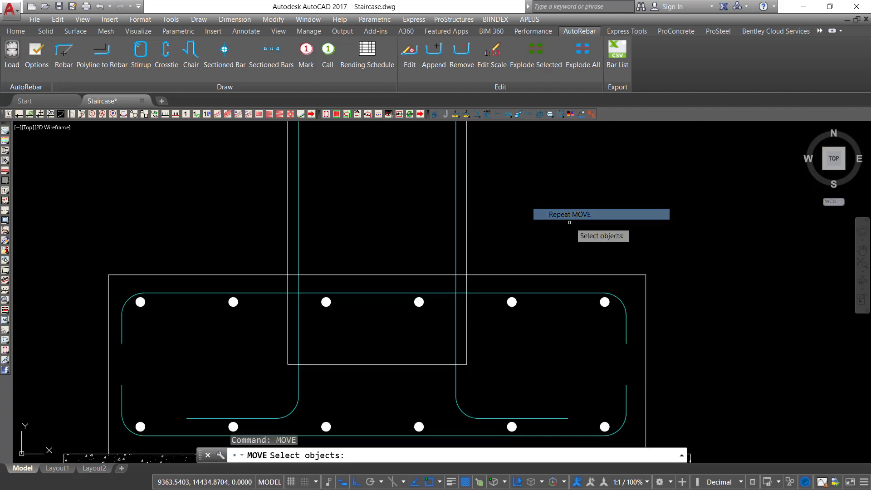
{"action": "key", "text": "Escape"}
{"action": "left_click", "coordinate": [415, 338]}
{"action": "left_click", "coordinate": [378, 369]}
{"action": "right_click", "coordinate": [502, 228]}
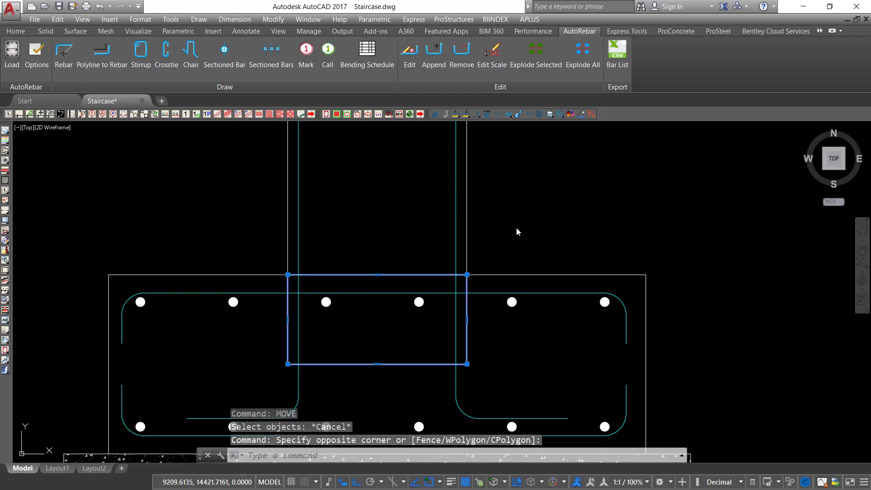
{"action": "left_click", "coordinate": [527, 312]}
{"action": "scroll", "coordinate": [563, 309], "scroll_direction": "down", "scroll_amount": 6}
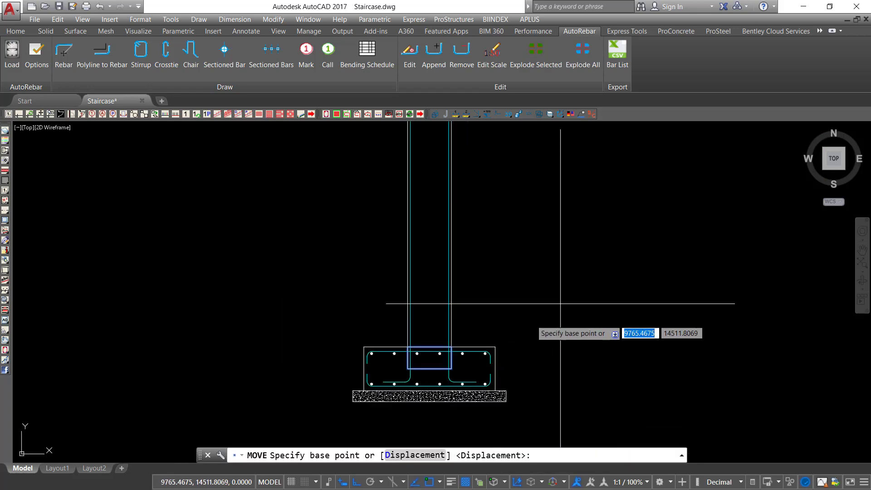
{"action": "left_click", "coordinate": [563, 302]}
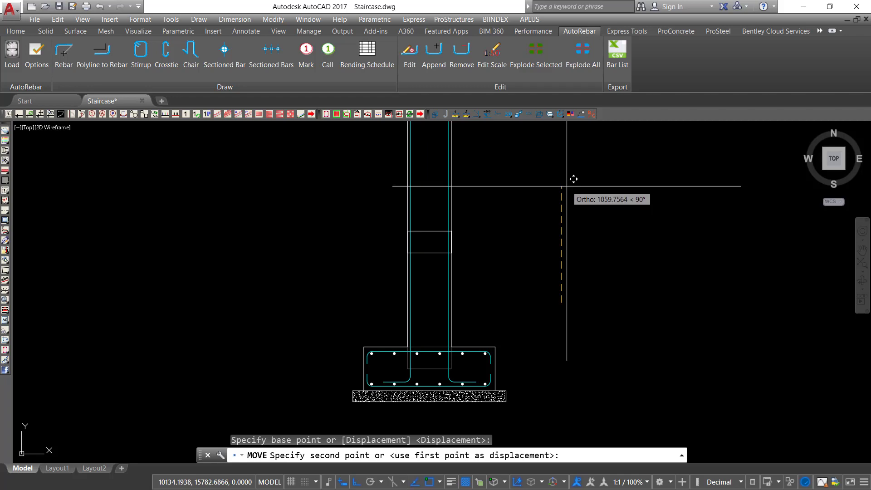
{"action": "left_click", "coordinate": [574, 147]}
Step: Generate a reinforced section in the rectangle with the APLUS Beam tool, using three upper bars of diameter 16, three lower bars and a 6 stirrup
{"action": "scroll", "coordinate": [428, 188], "scroll_direction": "up", "scroll_amount": 8}
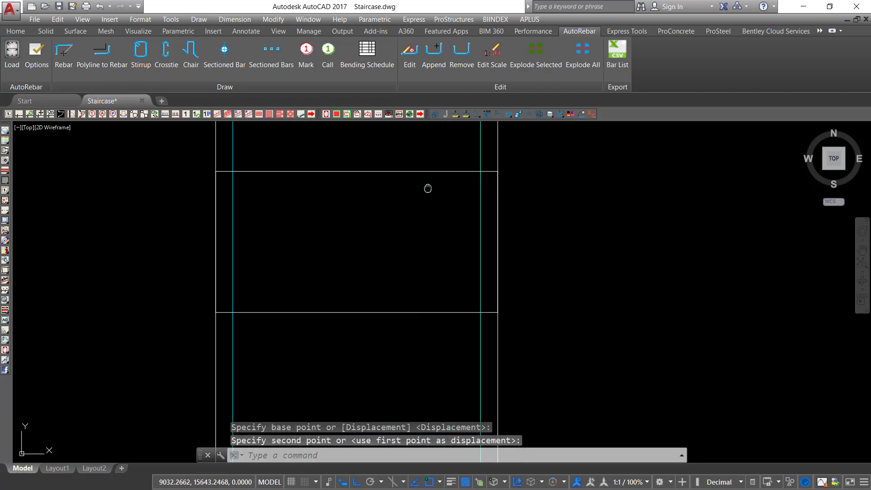
{"action": "middle_click_drag", "start_coordinate": [428, 188], "coordinate": [428, 225]}
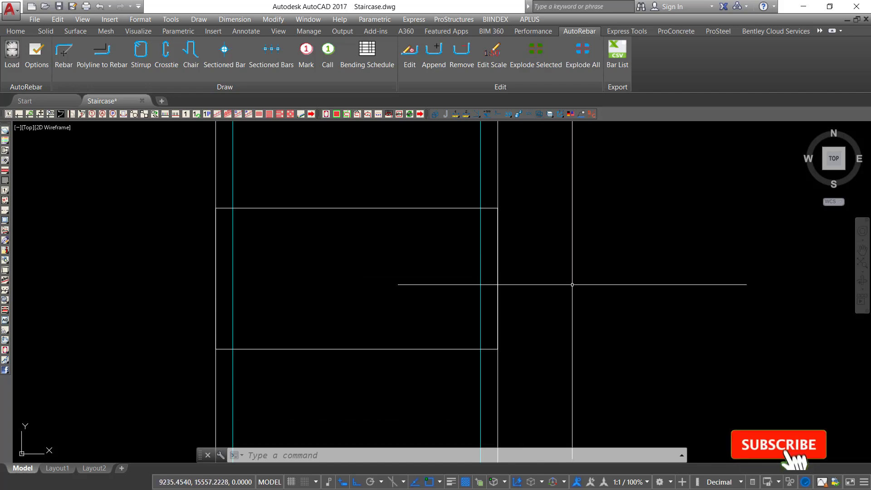
{"action": "left_click", "coordinate": [326, 114]}
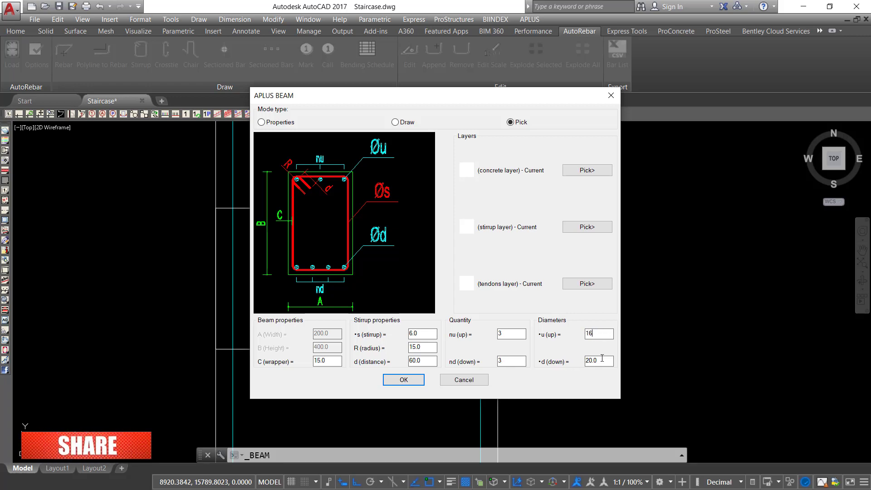
{"action": "type", "text": "1"}
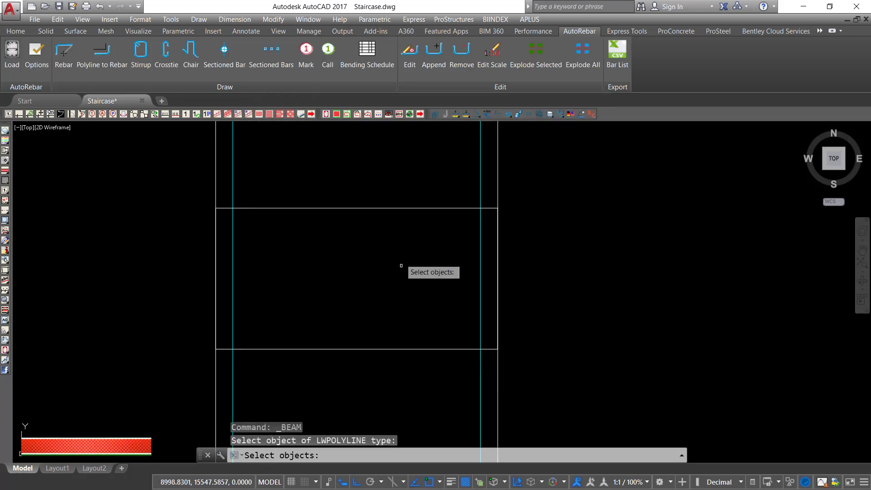
{"action": "left_click", "coordinate": [383, 209]}
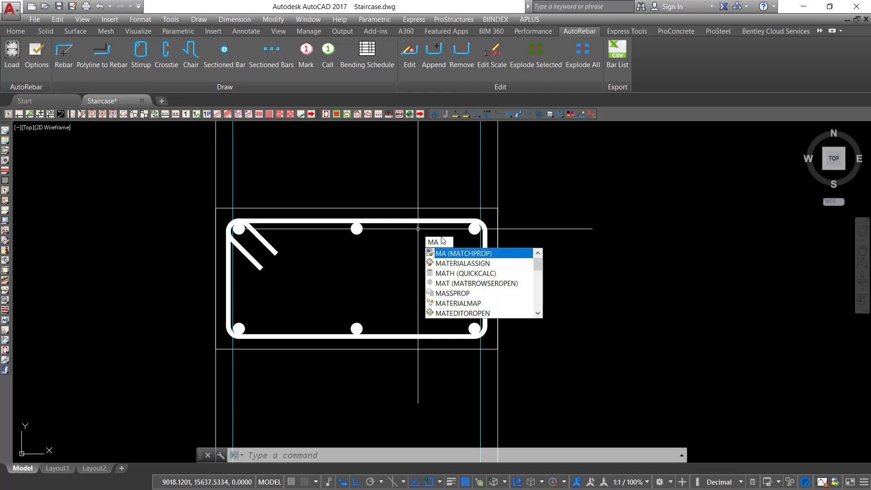
Step: Match the stirrup's properties to the section's thin outer rectangle
{"action": "left_click", "coordinate": [464, 254]}
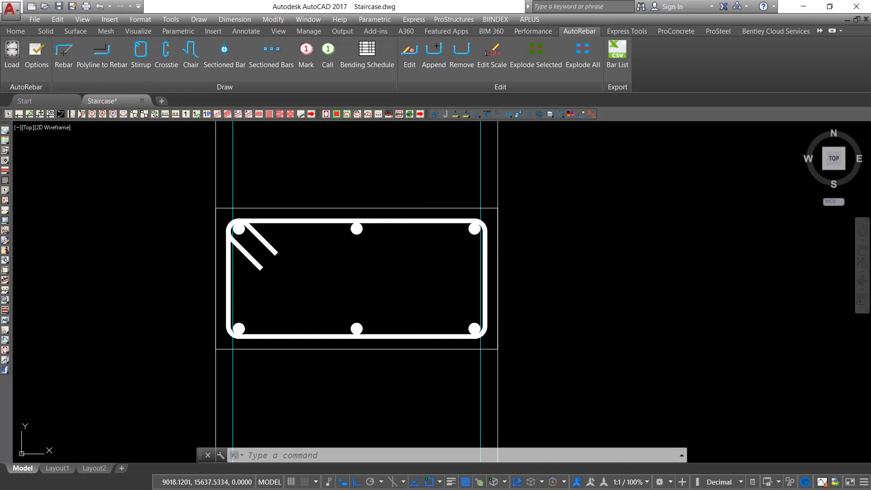
{"action": "left_click", "coordinate": [425, 208]}
{"action": "left_click", "coordinate": [421, 214]}
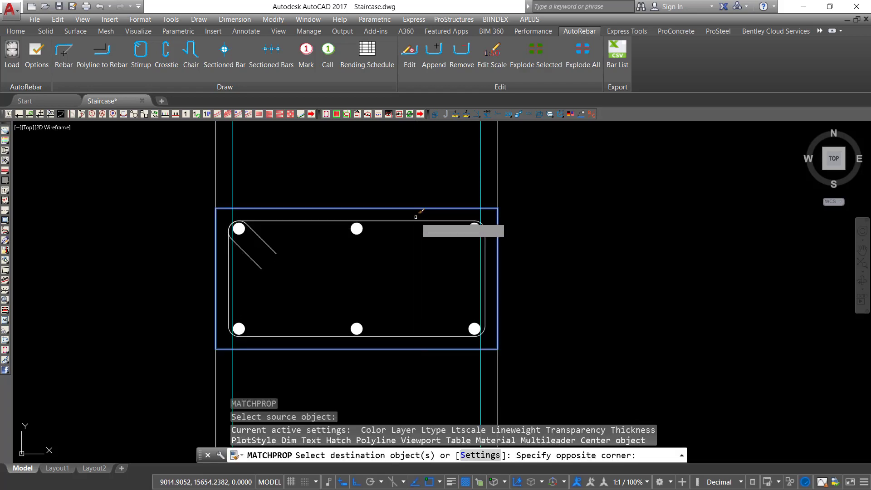
{"action": "left_click", "coordinate": [408, 178]}
{"action": "right_click", "coordinate": [403, 181]}
{"action": "left_click", "coordinate": [411, 186]}
{"action": "scroll", "coordinate": [429, 202], "scroll_direction": "down", "scroll_amount": 3}
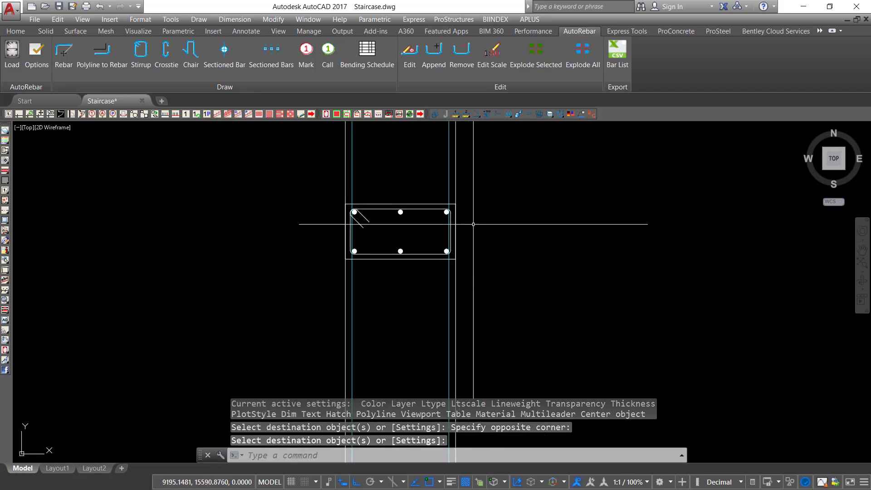
{"action": "middle_click_drag", "start_coordinate": [473, 224], "coordinate": [469, 223]}
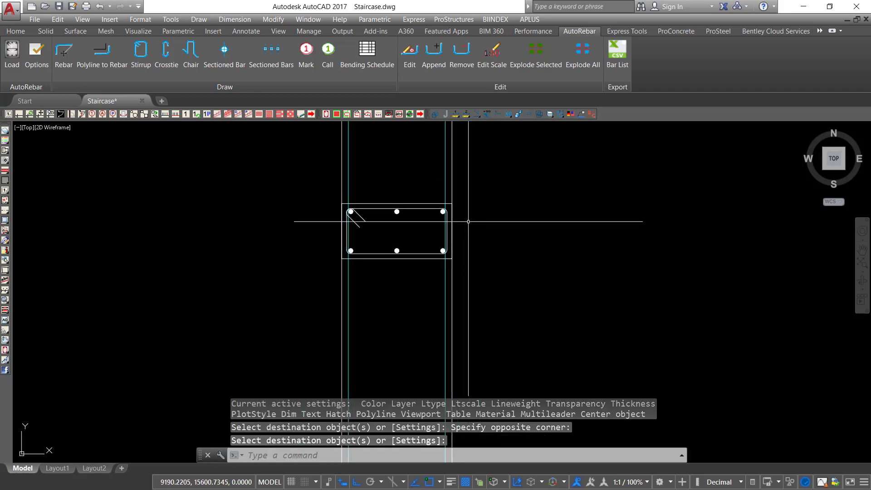
{"action": "scroll", "coordinate": [404, 222], "scroll_direction": "down", "scroll_amount": 4}
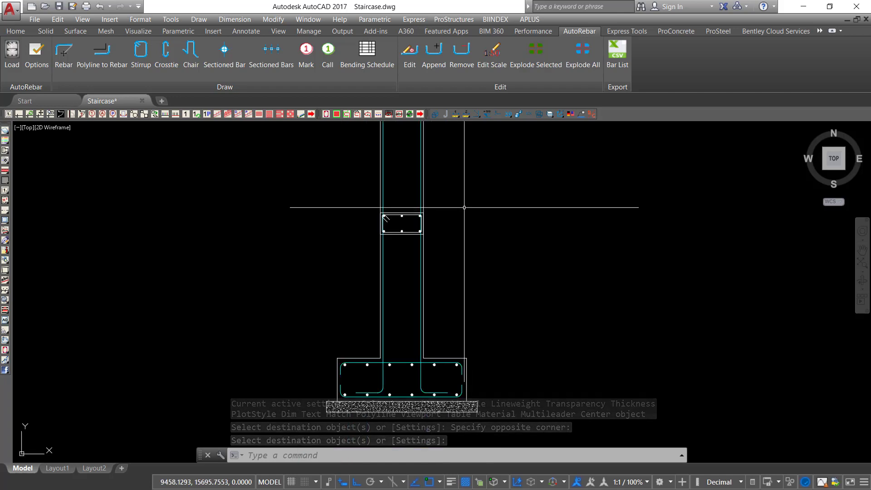
{"action": "scroll", "coordinate": [433, 222], "scroll_direction": "up", "scroll_amount": 4}
{"action": "left_click", "coordinate": [418, 165]}
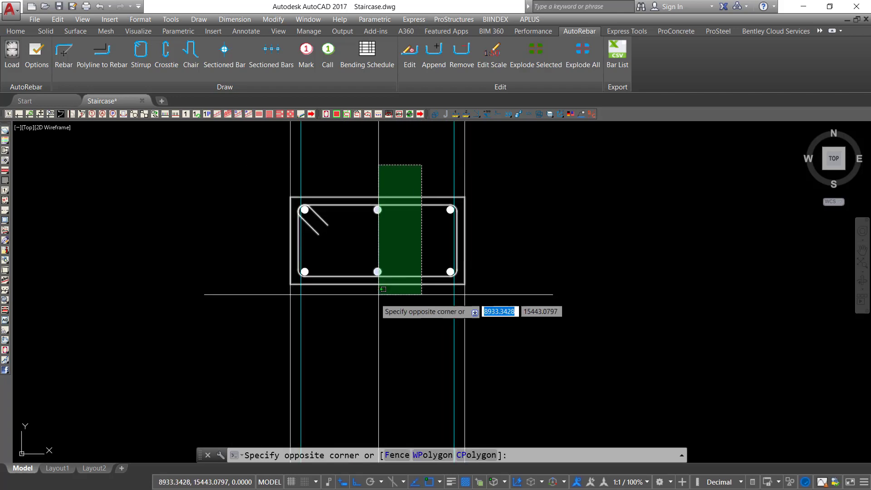
{"action": "left_click", "coordinate": [355, 313]}
{"action": "key", "text": "Escape"}
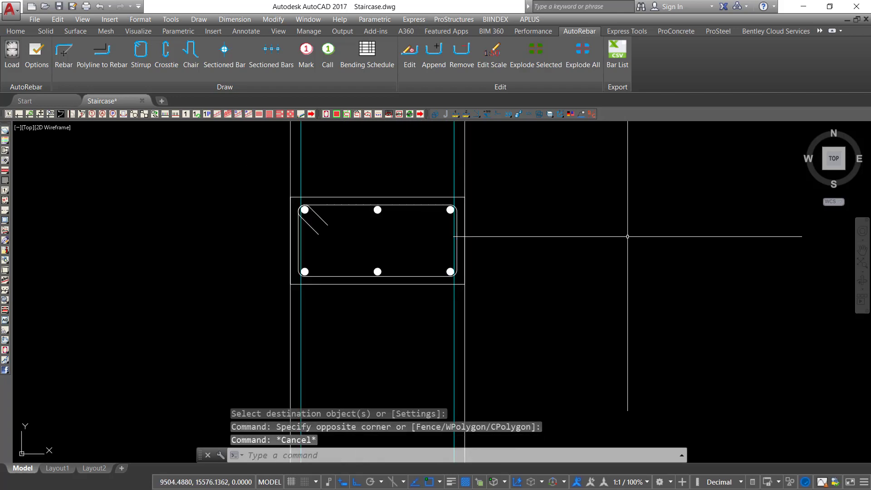
{"action": "scroll", "coordinate": [467, 240], "scroll_direction": "down", "scroll_amount": 2}
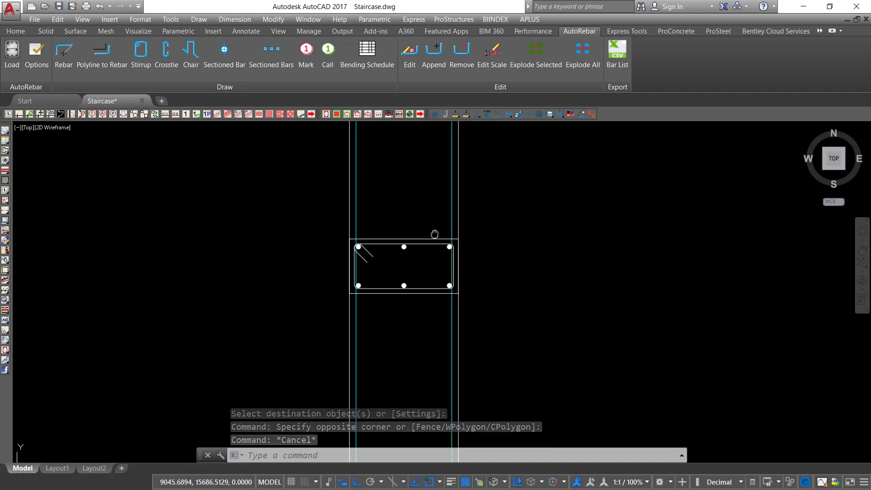
{"action": "scroll", "coordinate": [408, 242], "scroll_direction": "up", "scroll_amount": 2}
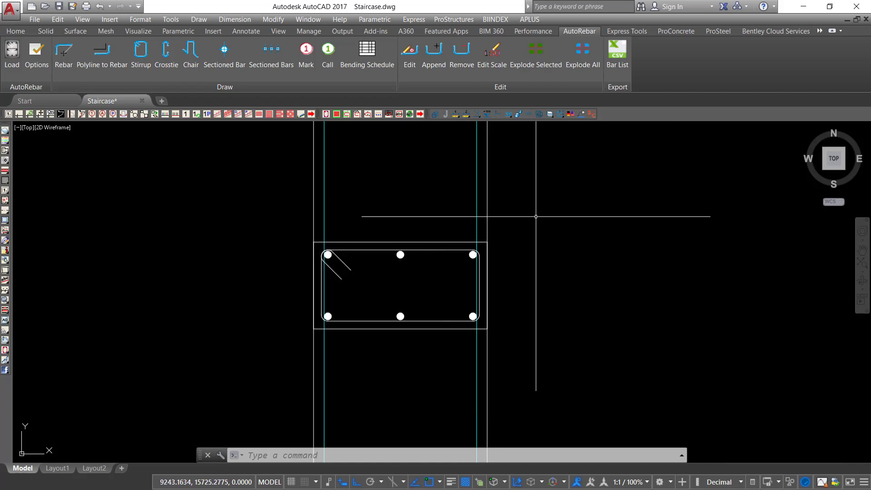
{"action": "key", "text": "Return"}
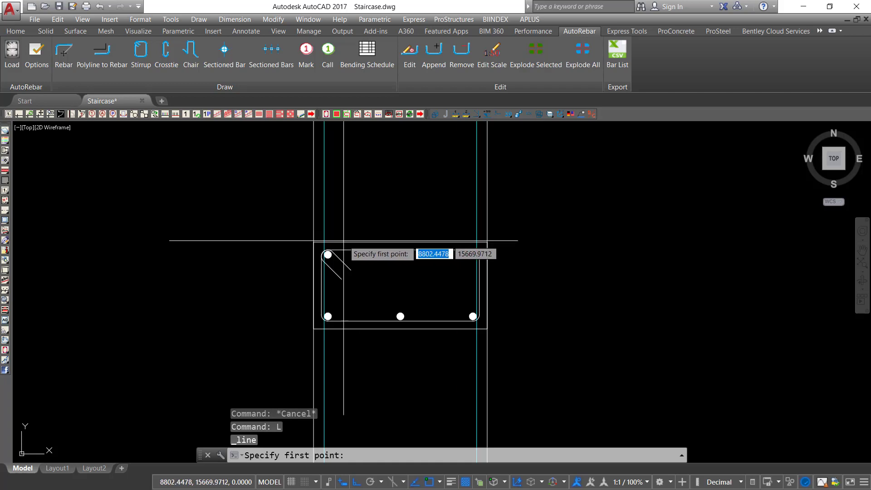
{"action": "scroll", "coordinate": [341, 235], "scroll_direction": "up", "scroll_amount": 2}
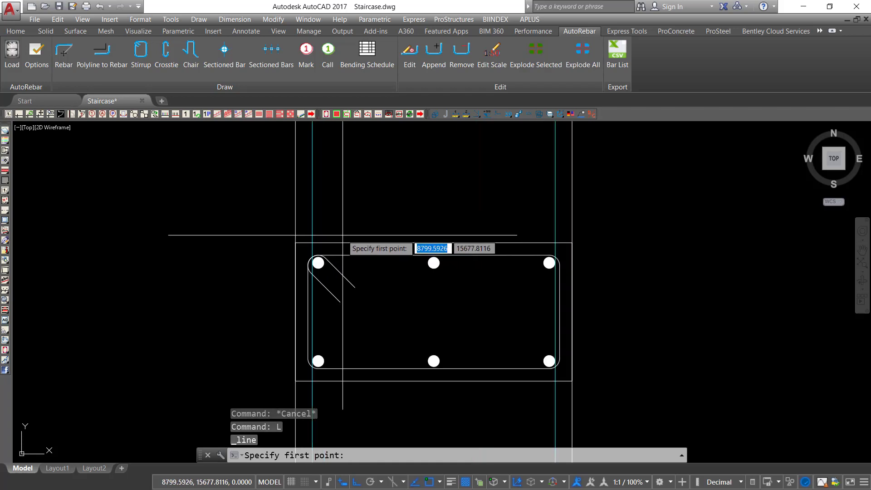
{"action": "scroll", "coordinate": [304, 235], "scroll_direction": "up", "scroll_amount": 2}
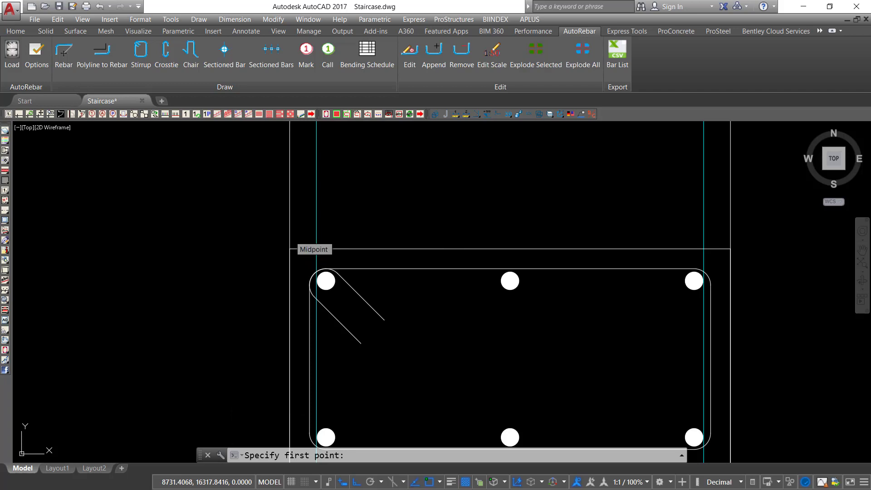
{"action": "left_click", "coordinate": [290, 249]}
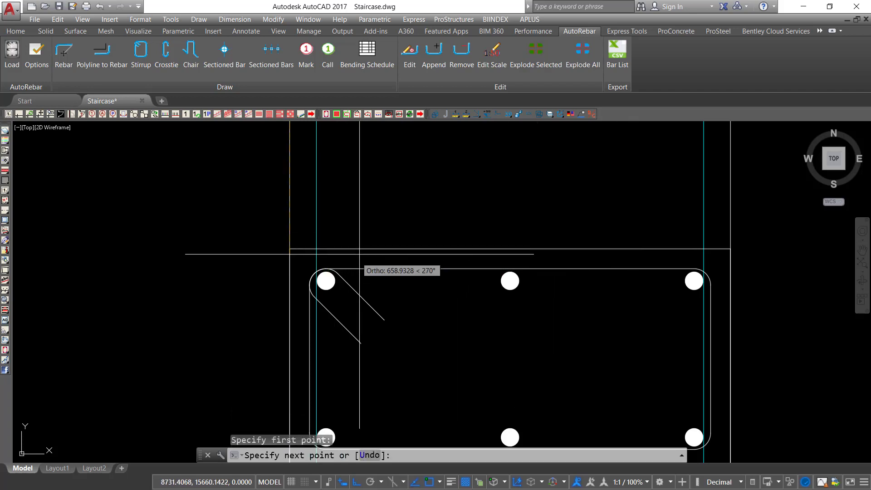
{"action": "key", "text": "Escape"}
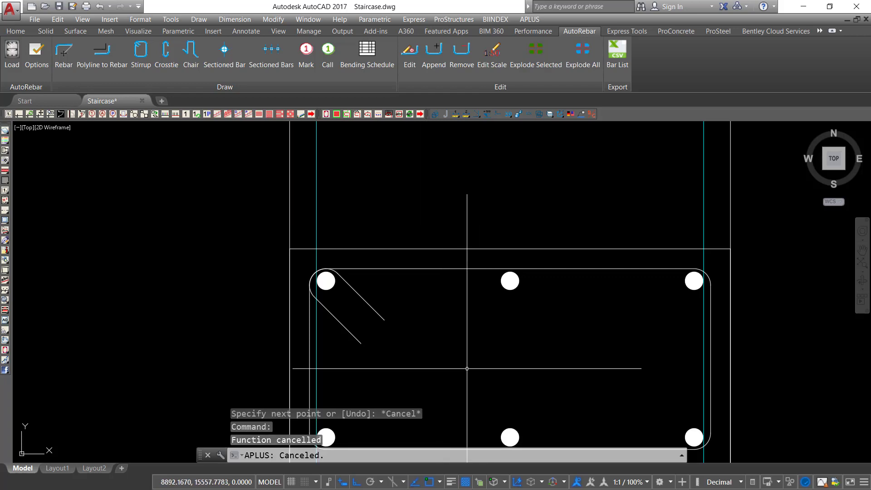
Step: Turn object snap off and draw a horizontal line across the column's full width just above the section rectangle
{"action": "type", "text": "l"}
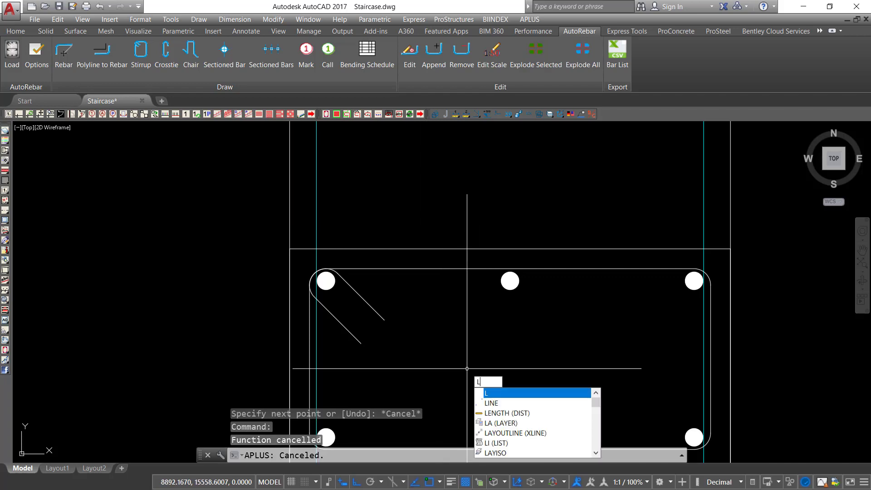
{"action": "key", "text": "Return"}
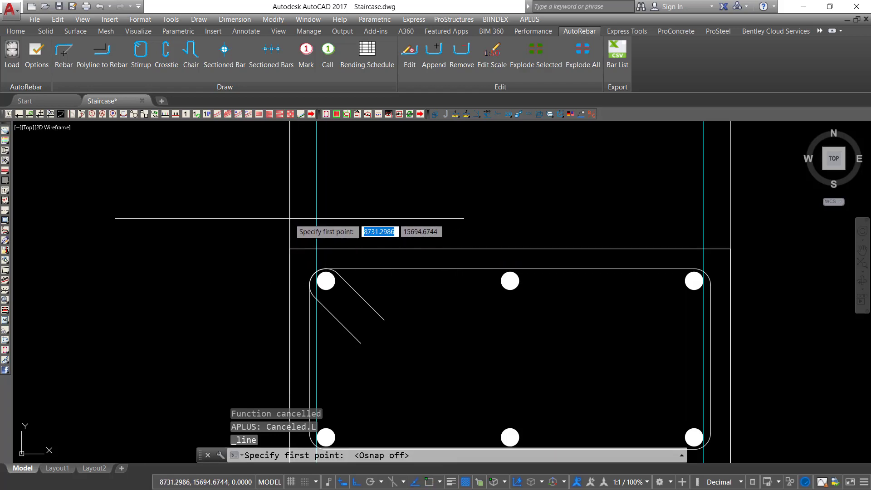
{"action": "left_click", "coordinate": [289, 218]}
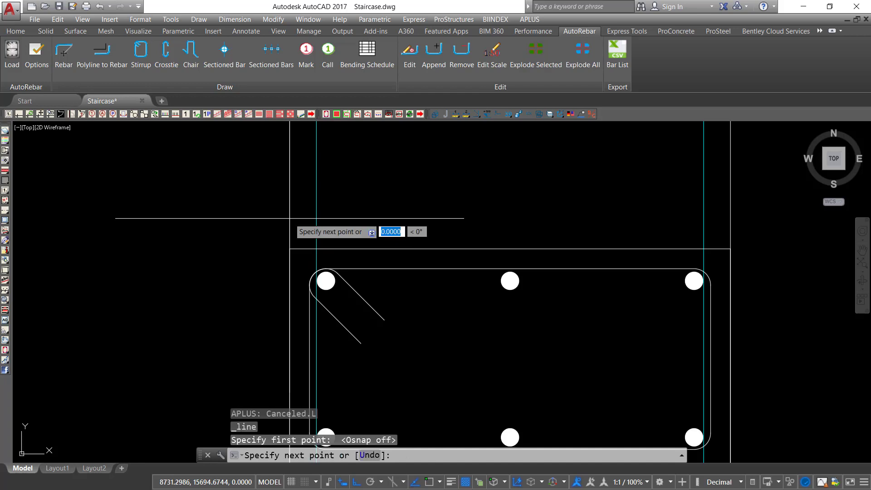
{"action": "left_click", "coordinate": [730, 218]}
{"action": "right_click", "coordinate": [748, 203]}
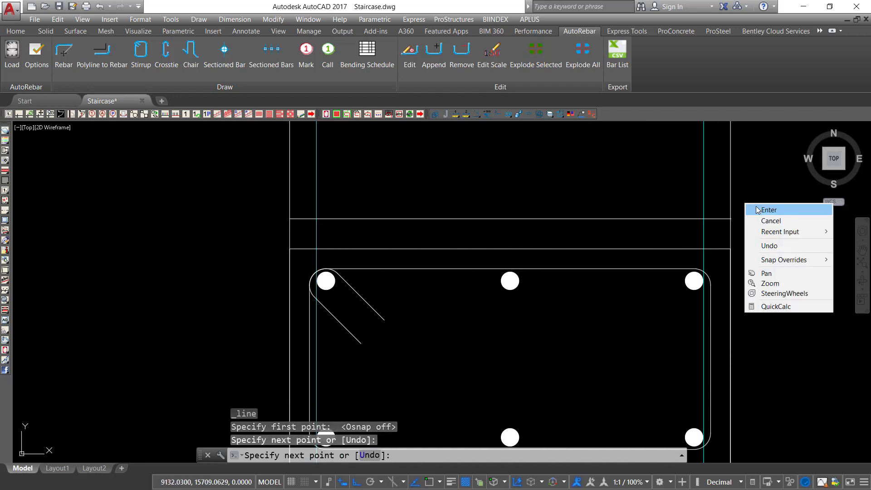
{"action": "left_click", "coordinate": [761, 209]}
{"action": "scroll", "coordinate": [430, 300], "scroll_direction": "down", "scroll_amount": 4}
{"action": "left_click", "coordinate": [621, 321]}
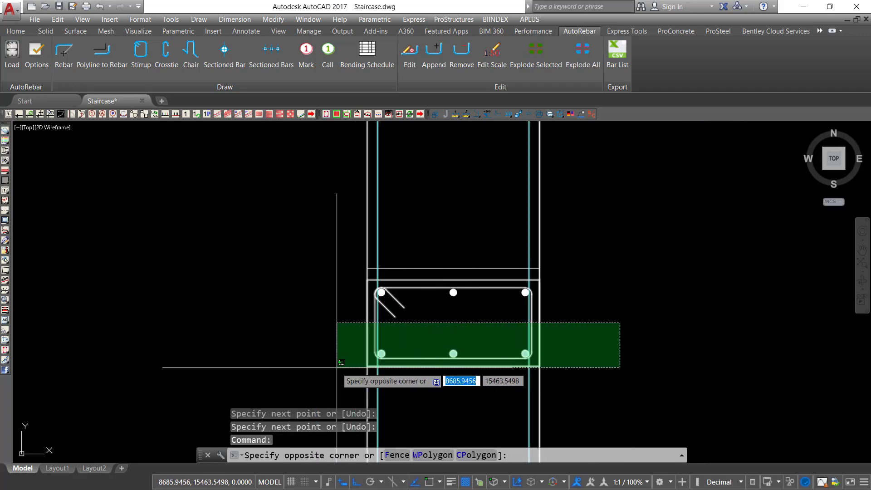
{"action": "left_click", "coordinate": [335, 369]}
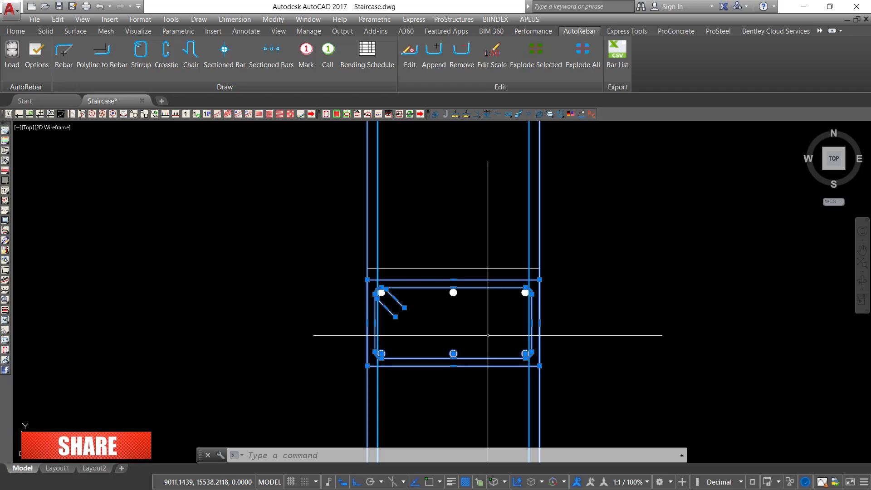
{"action": "key", "text": "Escape"}
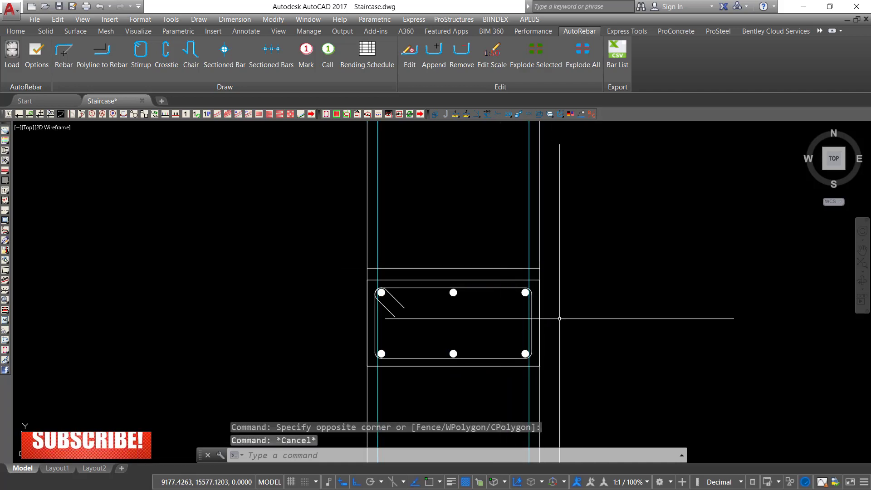
Step: Draw a quick leader without text from the horizontal line above the column section up to a horizontal landing outside the column's left side
{"action": "type", "text": "le"}
{"action": "key", "text": "Return"}
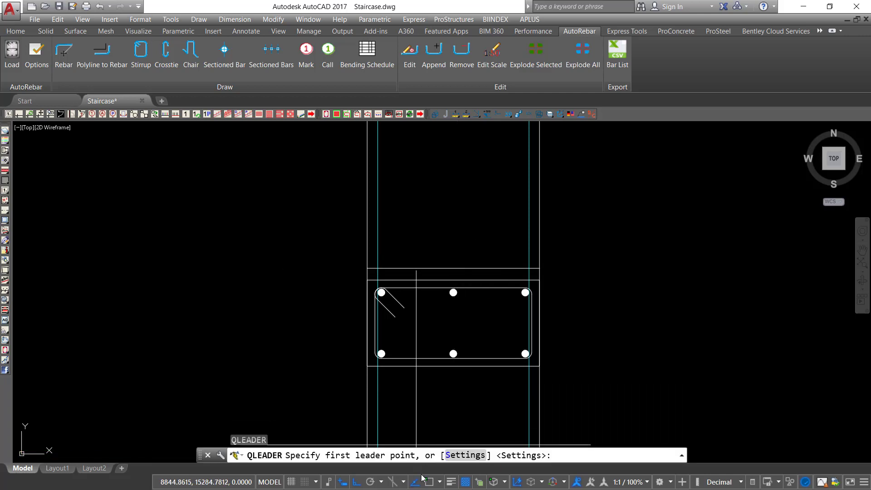
{"action": "left_click", "coordinate": [451, 266]}
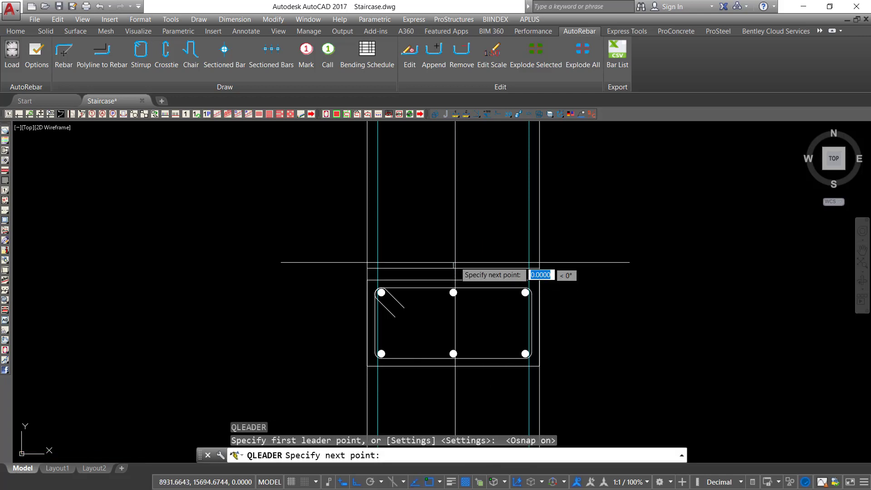
{"action": "scroll", "coordinate": [460, 271], "scroll_direction": "down", "scroll_amount": 4}
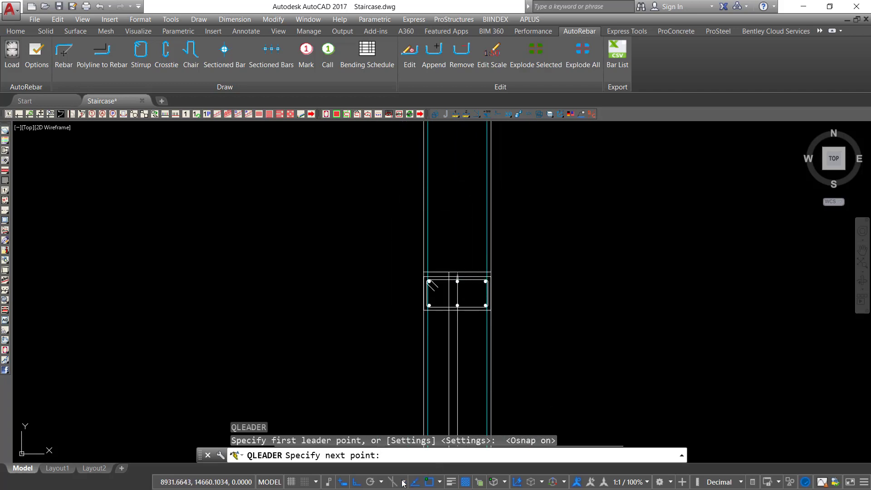
{"action": "left_click", "coordinate": [360, 484]}
{"action": "scroll", "coordinate": [434, 243], "scroll_direction": "up", "scroll_amount": 2}
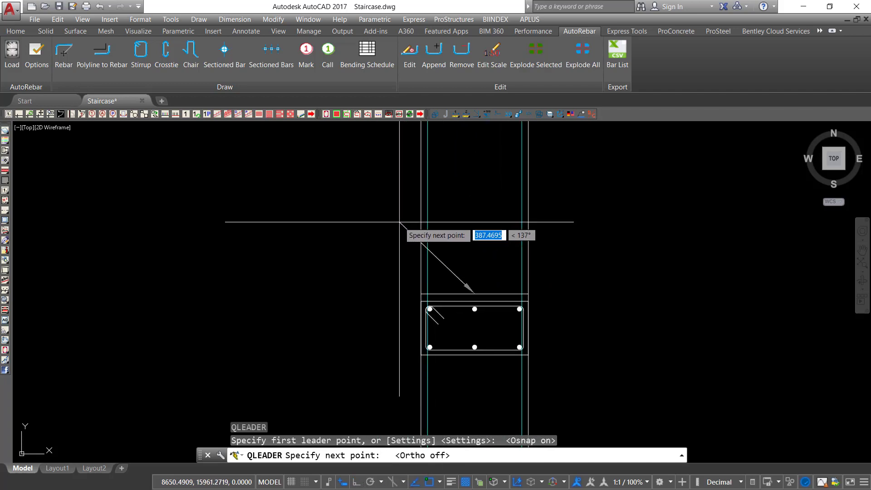
{"action": "left_click", "coordinate": [398, 222]}
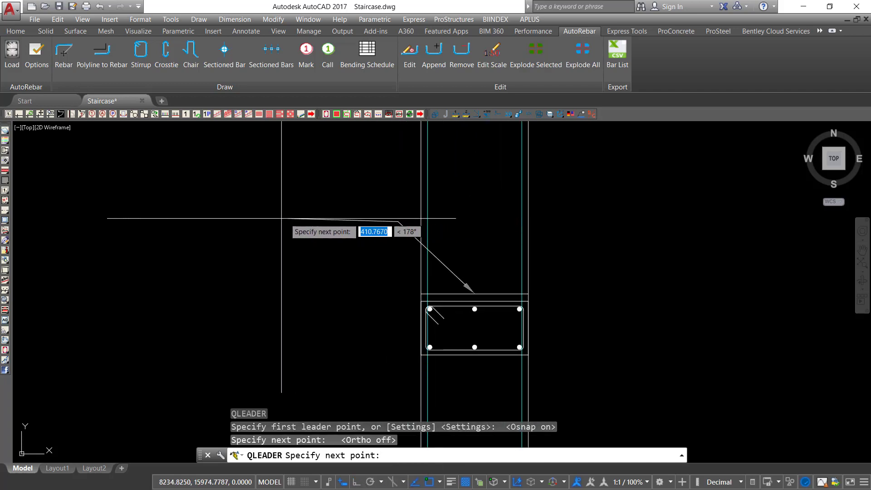
{"action": "left_click", "coordinate": [356, 483]}
{"action": "left_click", "coordinate": [307, 221]}
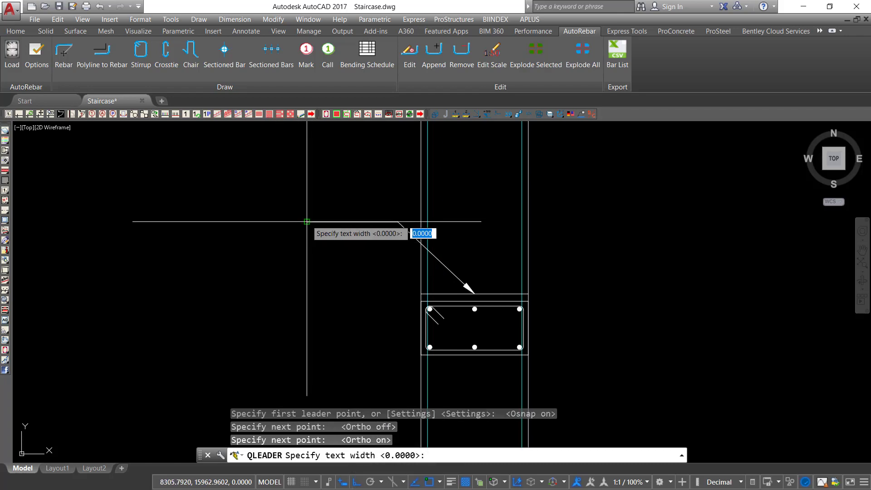
{"action": "key", "text": "Escape"}
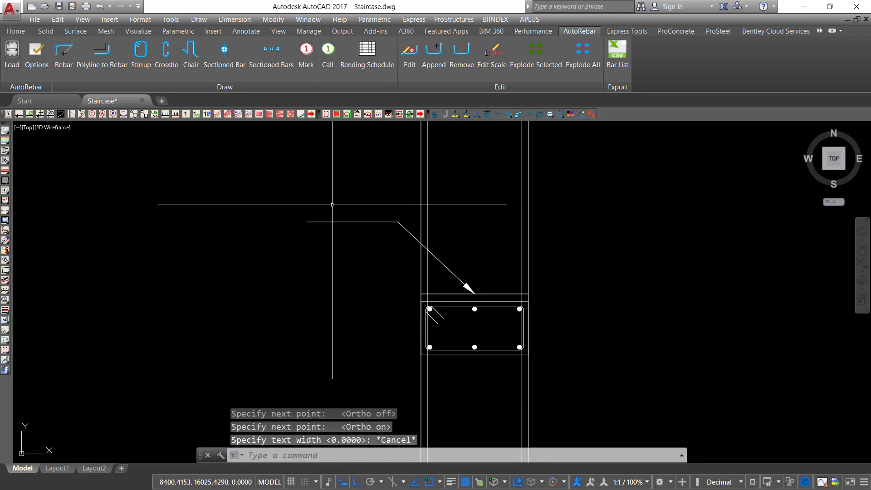
Step: Add the multiline text "DPC" to the left of the leader's landing
{"action": "type", "text": "T"}
{"action": "key", "text": "Return"}
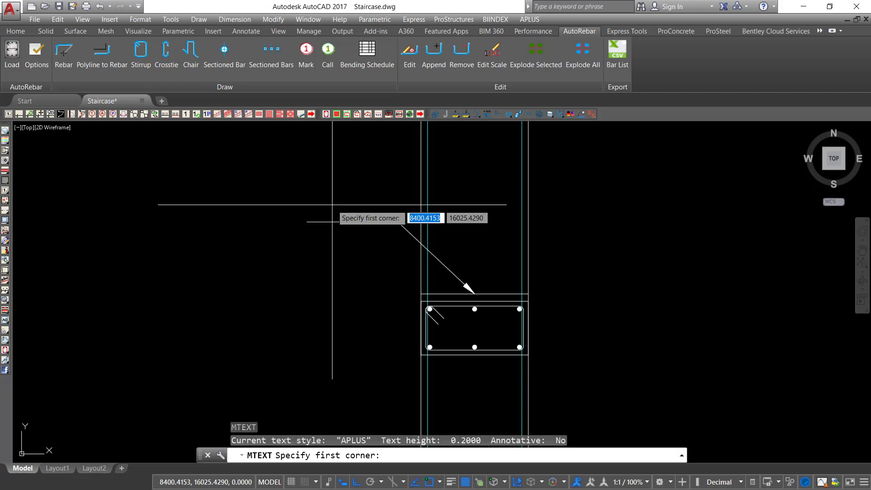
{"action": "left_click", "coordinate": [204, 186]}
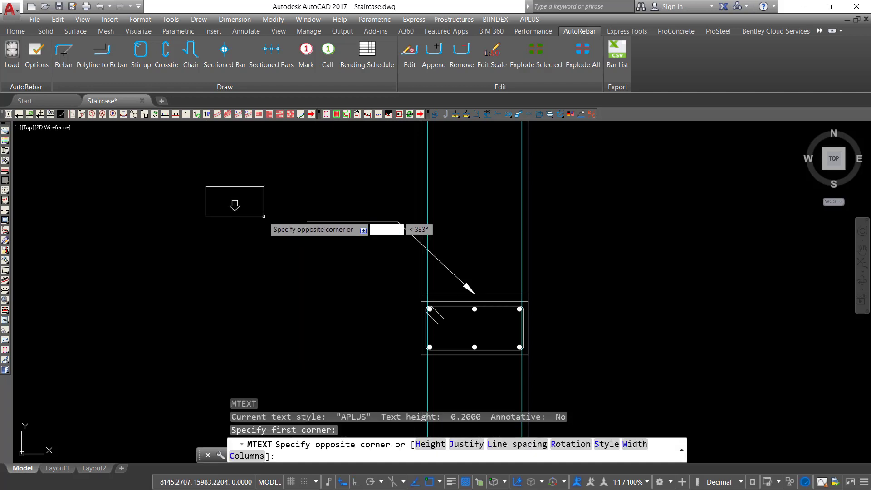
{"action": "left_click", "coordinate": [293, 215]}
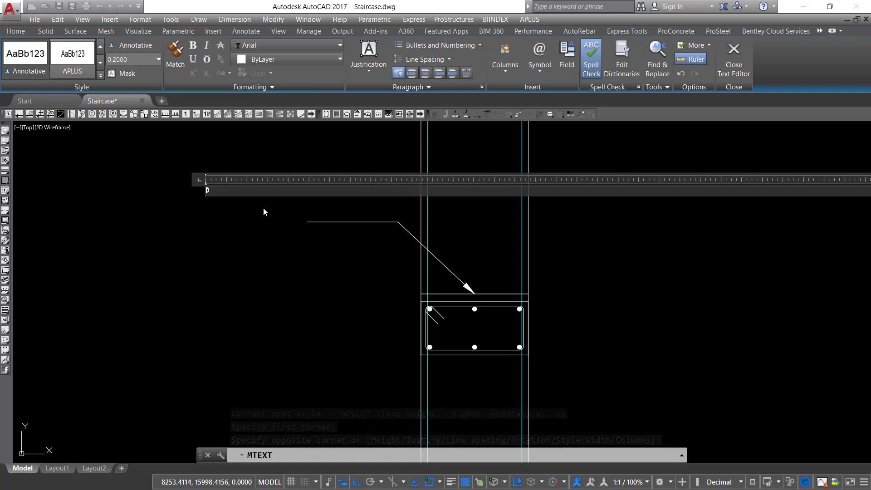
{"action": "type", "text": "DPC"}
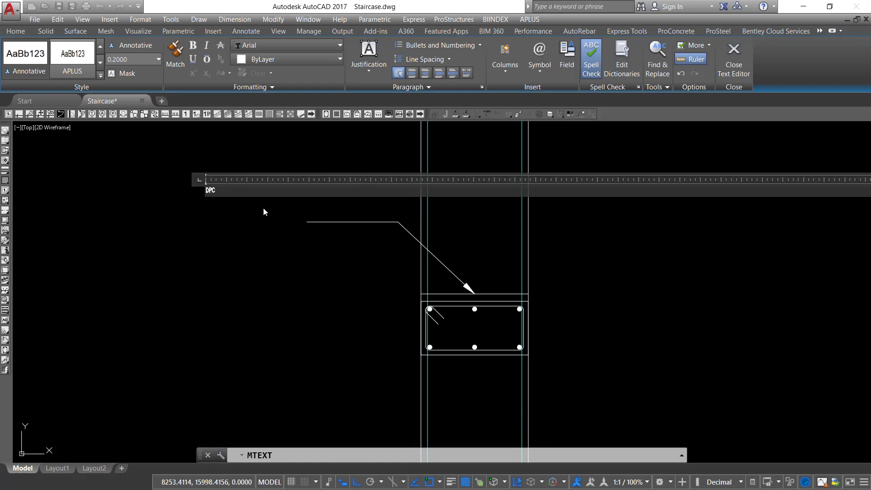
{"action": "left_click", "coordinate": [230, 239]}
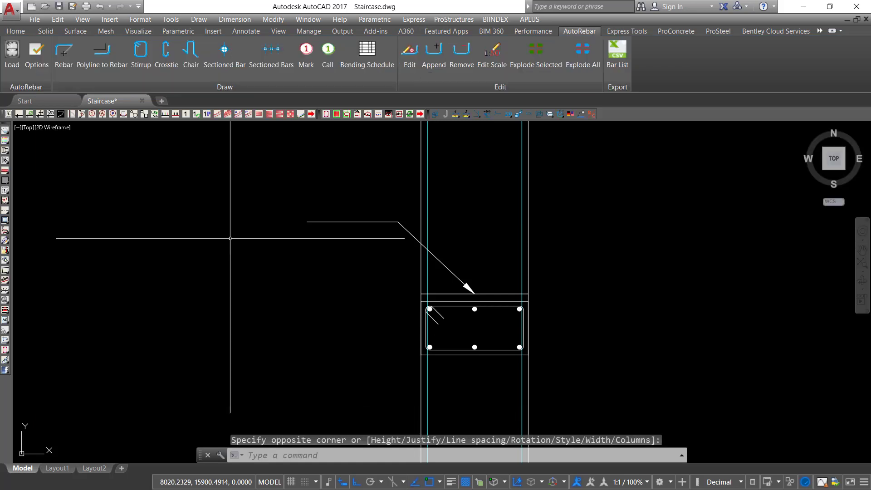
Step: Enlarge the tiny DPC text with Scale by Reference, picking a short reference length and a much longer new length
{"action": "left_click", "coordinate": [387, 148]}
{"action": "left_click", "coordinate": [142, 220]}
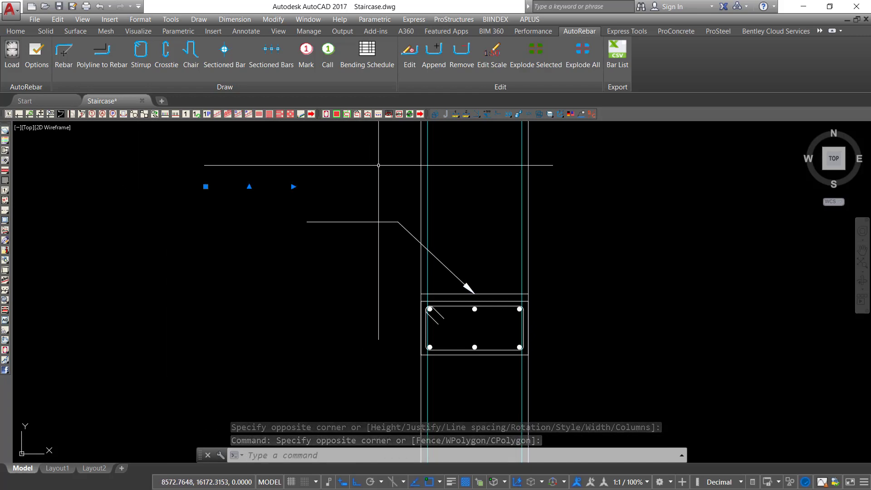
{"action": "right_click", "coordinate": [362, 160]}
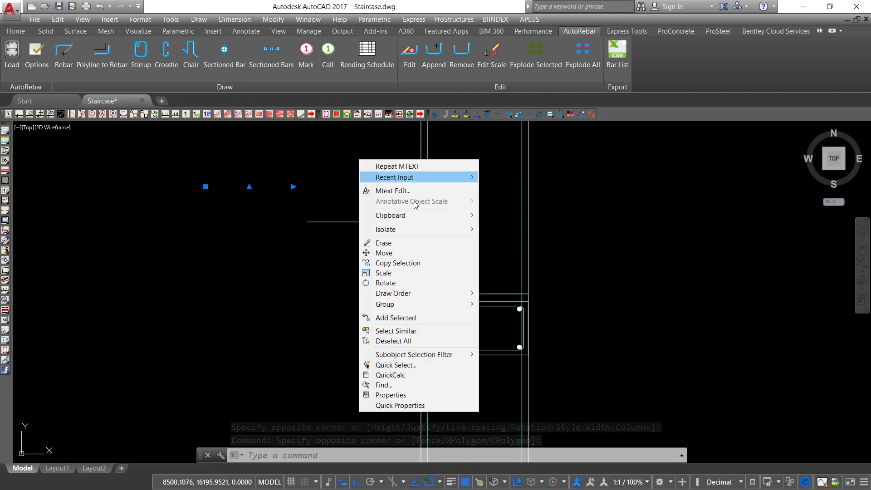
{"action": "left_click", "coordinate": [383, 272]}
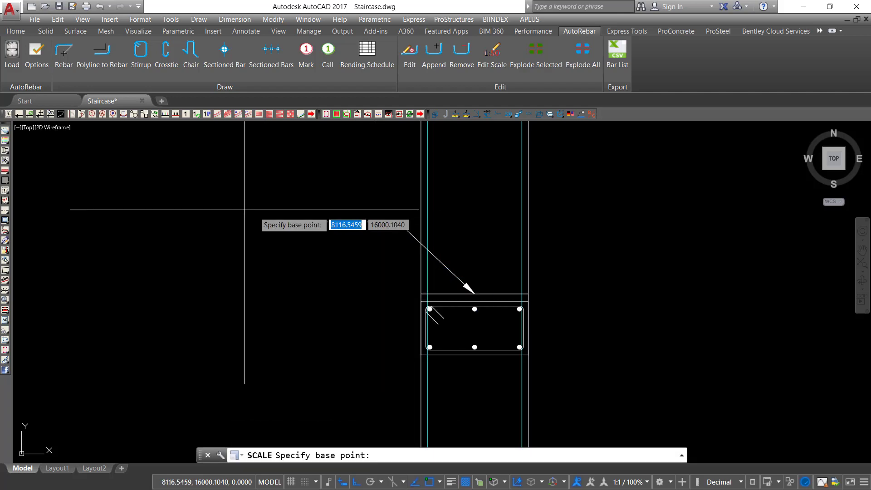
{"action": "left_click", "coordinate": [208, 209]}
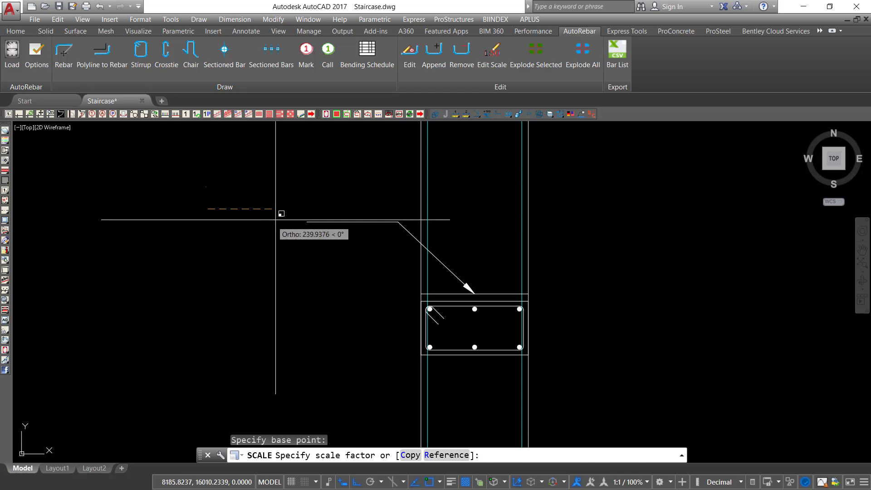
{"action": "left_click", "coordinate": [439, 455]}
{"action": "left_click", "coordinate": [333, 208]}
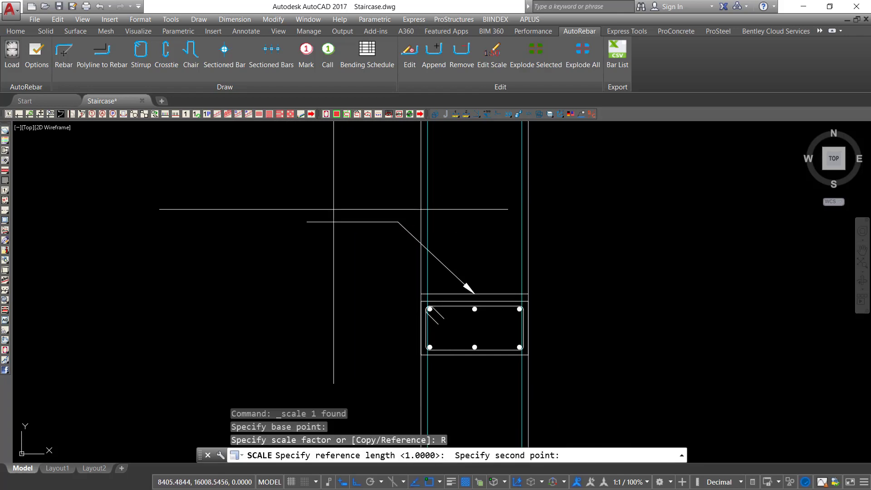
{"action": "left_click", "coordinate": [237, 214]}
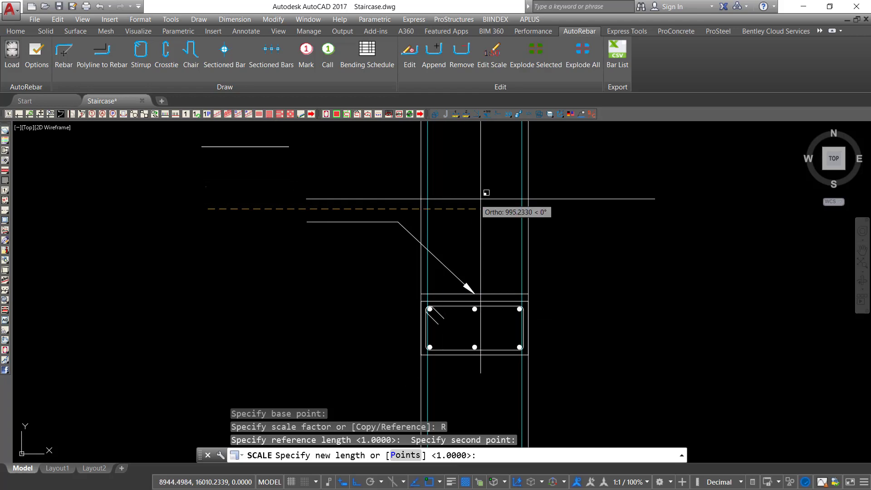
{"action": "left_click", "coordinate": [575, 188]}
Step: Move the DPC text freely, with ortho off, to just above the leader's landing
{"action": "middle_click_drag", "start_coordinate": [288, 173], "coordinate": [302, 213]}
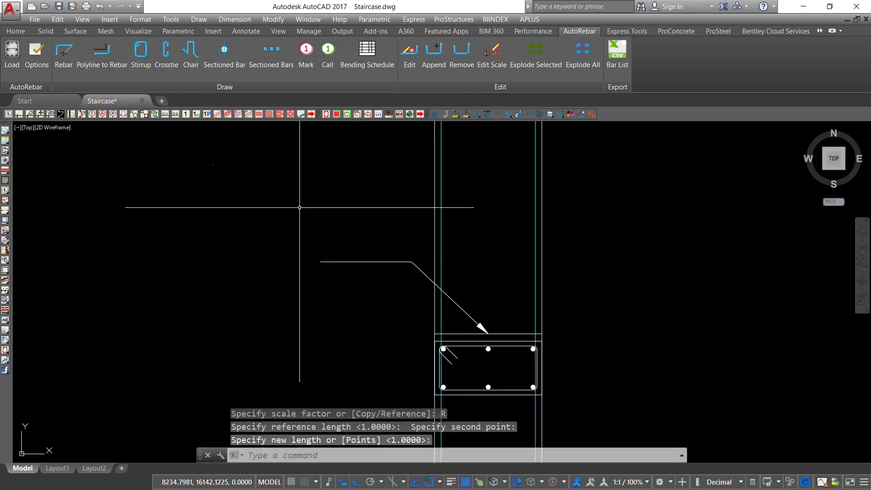
{"action": "left_click", "coordinate": [241, 154]}
{"action": "left_click", "coordinate": [197, 183]}
{"action": "right_click", "coordinate": [218, 185]}
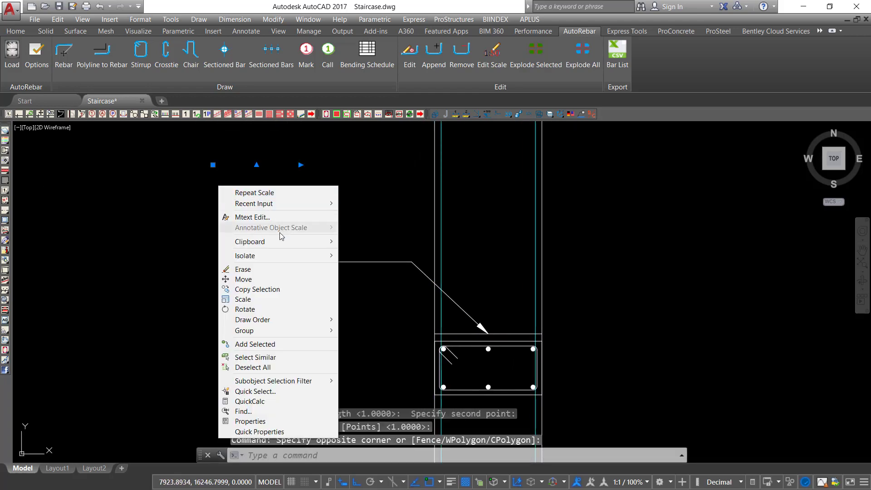
{"action": "left_click", "coordinate": [244, 279]}
{"action": "left_click", "coordinate": [286, 210]}
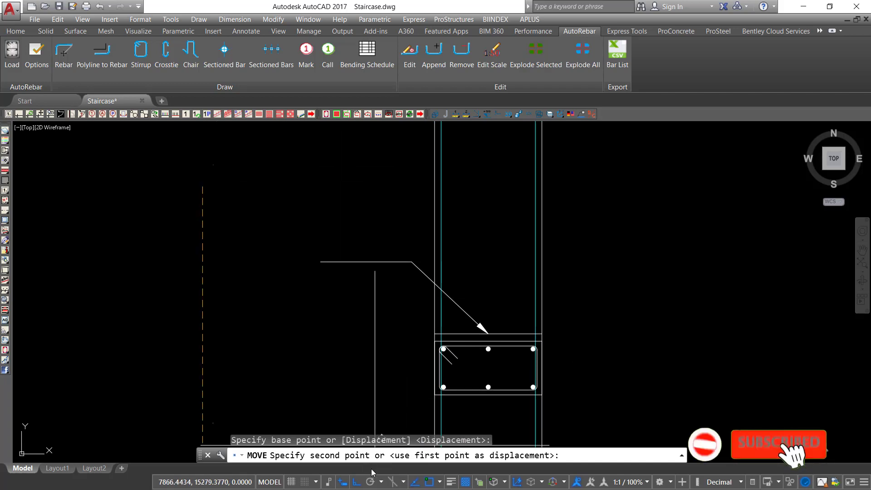
{"action": "key", "text": "F8"}
{"action": "left_click", "coordinate": [314, 232]}
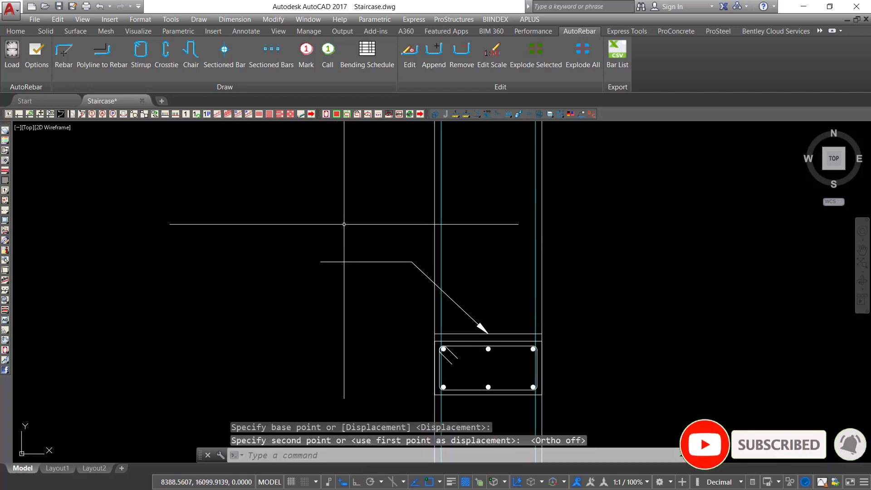
Step: Scale the DPC text up once more by reference, picking the new length horizontally beyond the column's right side
{"action": "left_click", "coordinate": [375, 164]}
{"action": "left_click", "coordinate": [319, 226]}
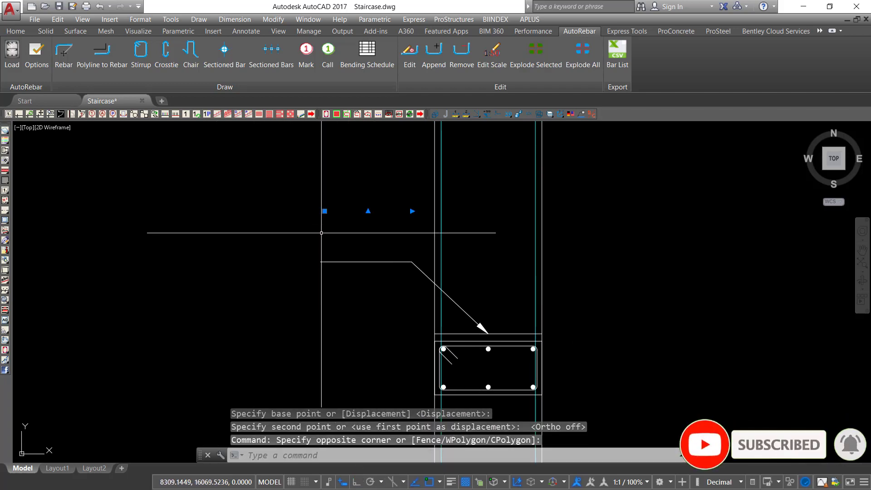
{"action": "right_click", "coordinate": [321, 233]}
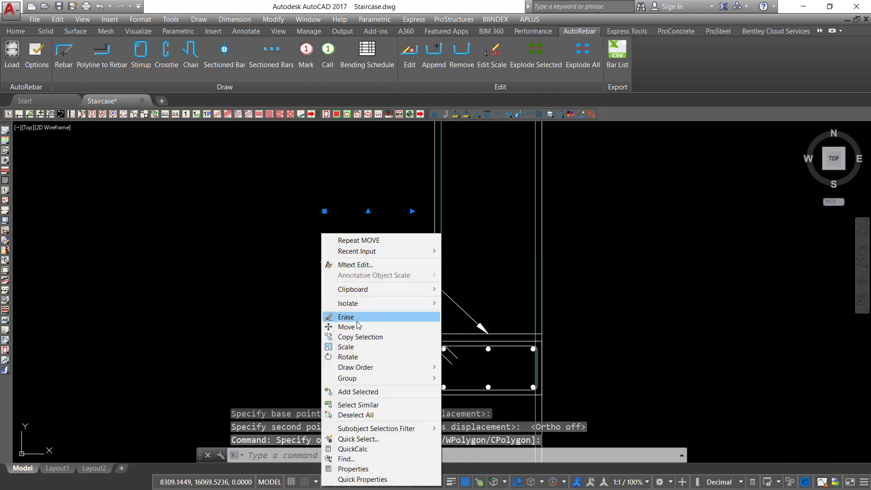
{"action": "left_click", "coordinate": [345, 347]}
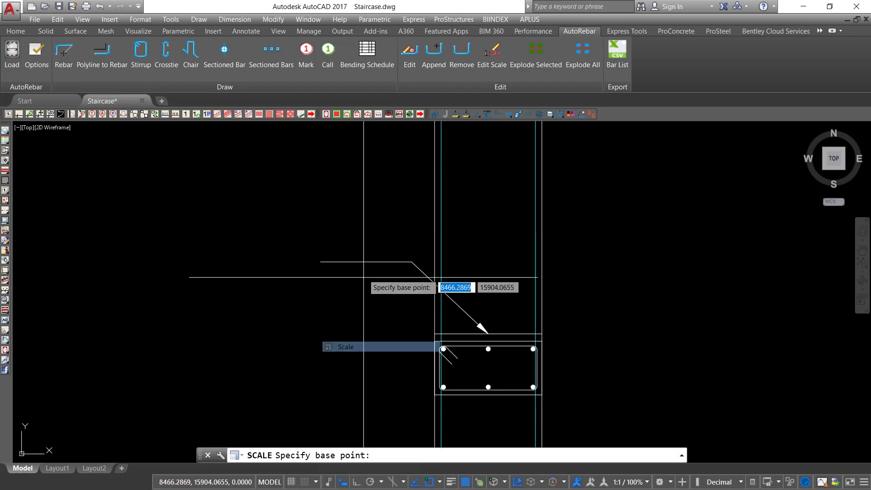
{"action": "left_click", "coordinate": [319, 215]}
{"action": "type", "text": "r"}
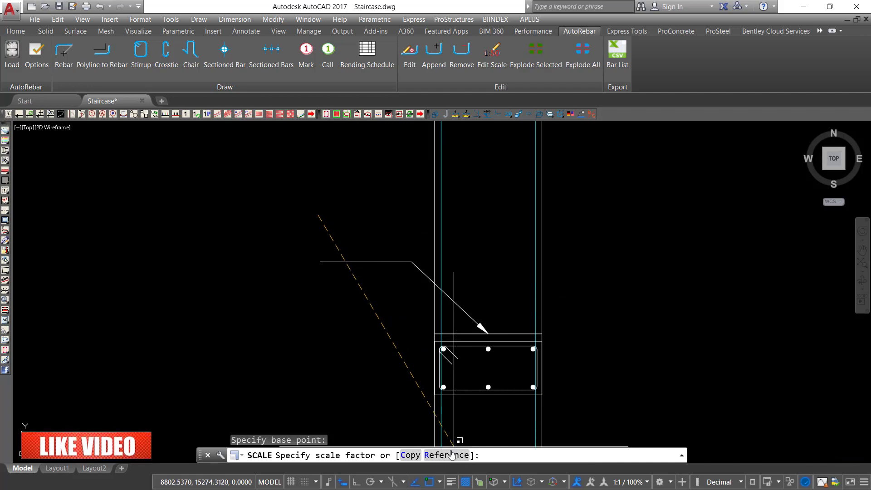
{"action": "key", "text": "Return"}
{"action": "left_click", "coordinate": [369, 218]}
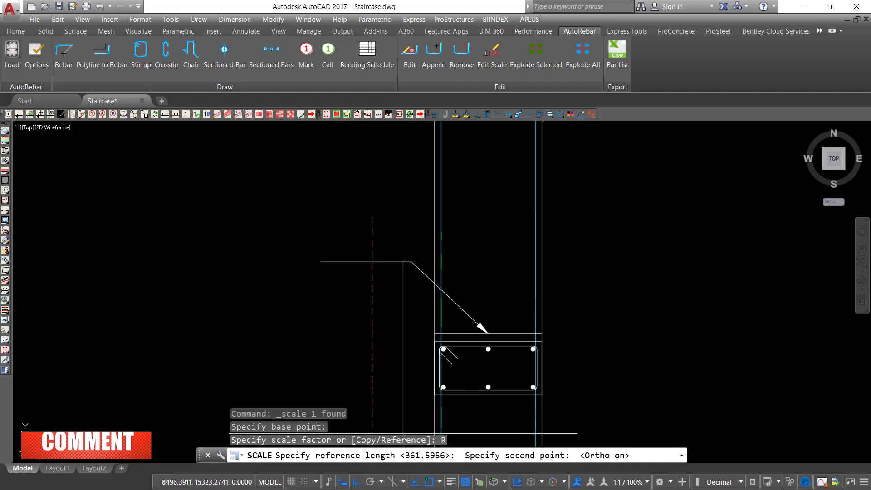
{"action": "left_click", "coordinate": [327, 219]}
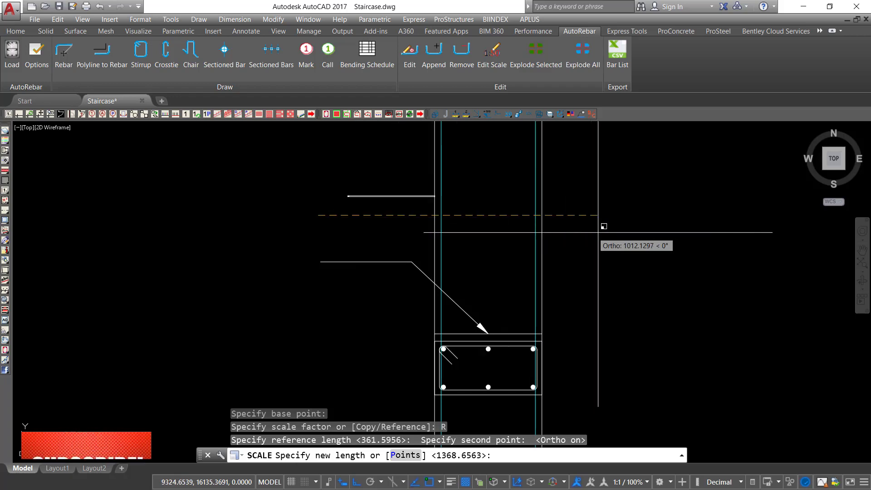
{"action": "left_click", "coordinate": [669, 227]}
Step: Move the enlarged DPC text straight down so it sits closely above the leader's landing
{"action": "left_click", "coordinate": [378, 171]}
{"action": "left_click", "coordinate": [325, 201]}
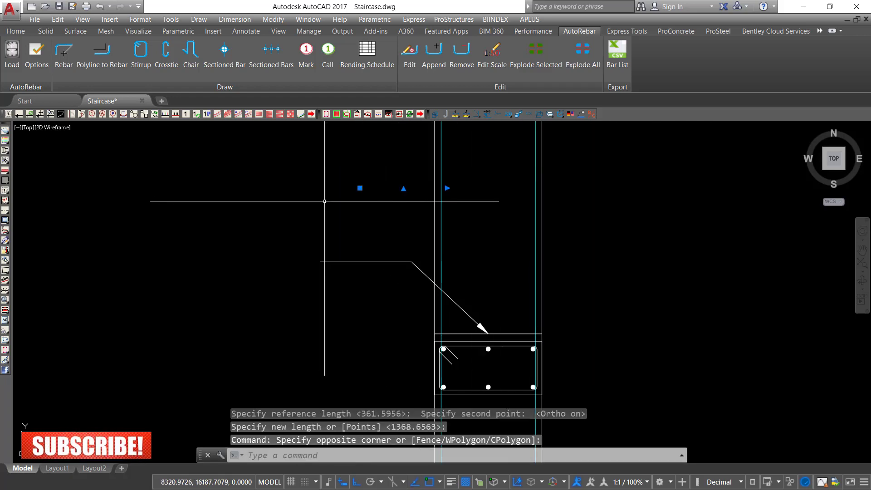
{"action": "right_click", "coordinate": [306, 192]}
{"action": "left_click", "coordinate": [335, 287]}
{"action": "left_click", "coordinate": [370, 191]}
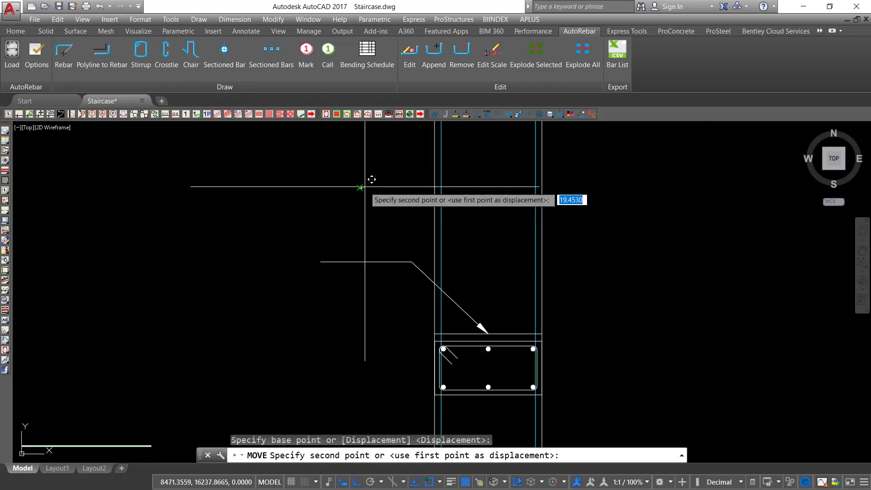
{"action": "left_click", "coordinate": [383, 252]}
Step: Set the DPC text's height to 70 and finish editing the text
{"action": "scroll", "coordinate": [360, 252], "scroll_direction": "up", "scroll_amount": 8}
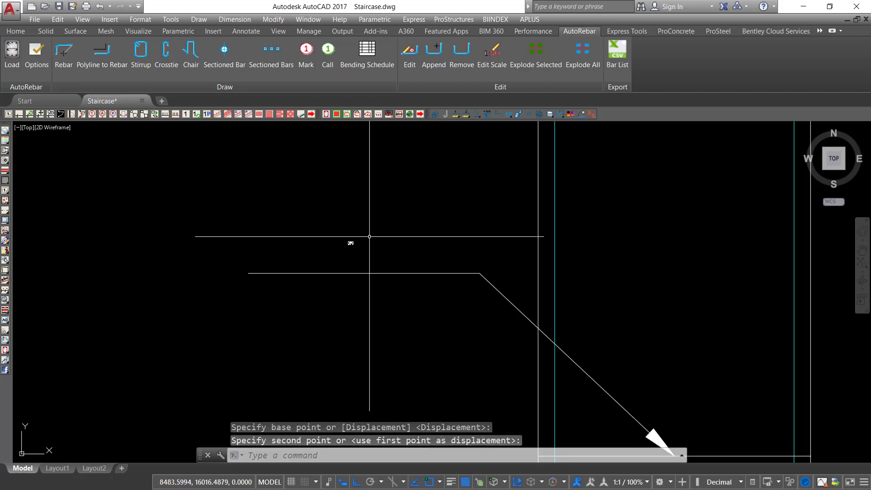
{"action": "left_click", "coordinate": [379, 235]}
{"action": "left_click", "coordinate": [322, 247]}
{"action": "scroll", "coordinate": [361, 241], "scroll_direction": "up", "scroll_amount": 2}
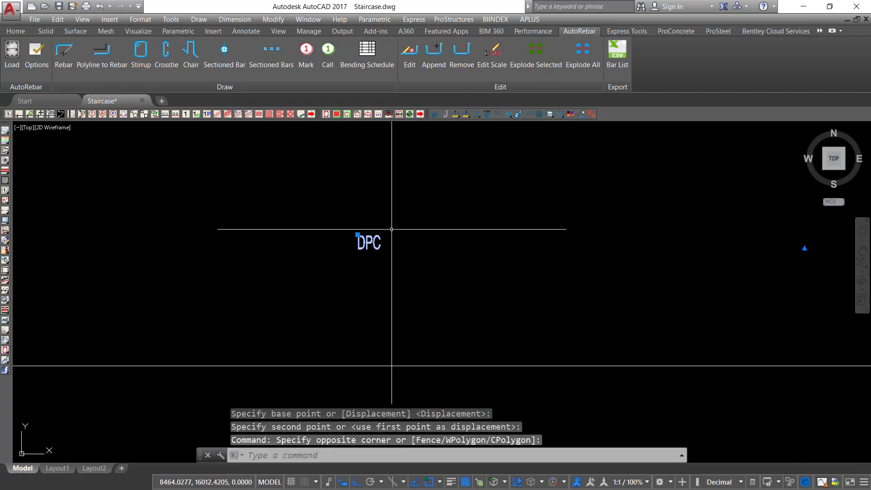
{"action": "key", "text": "Escape"}
{"action": "left_click", "coordinate": [373, 242]}
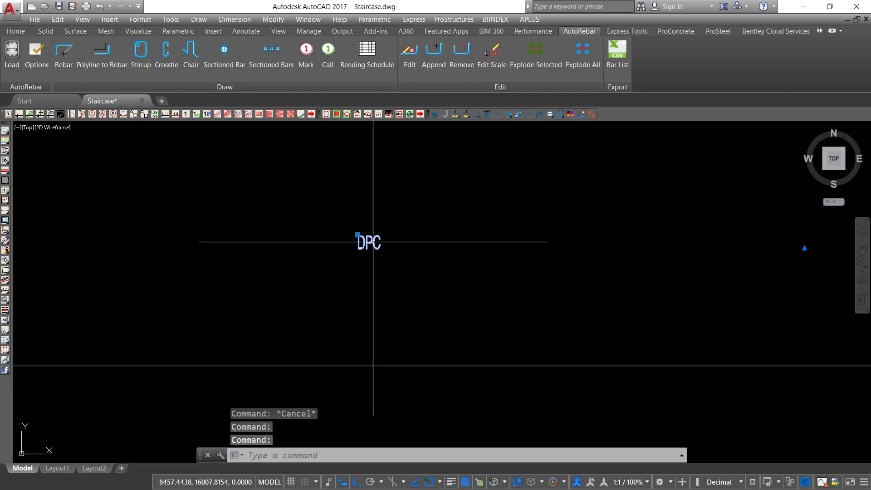
{"action": "double_click", "coordinate": [369, 243]}
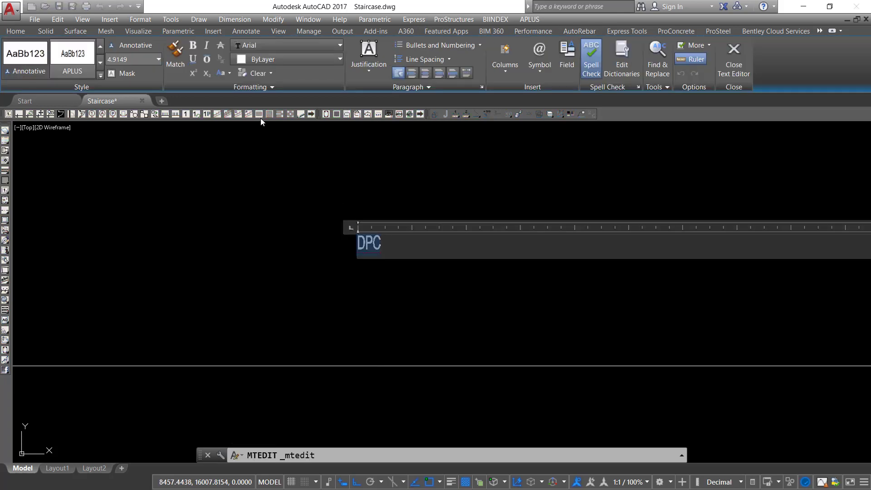
{"action": "left_click", "coordinate": [157, 60]}
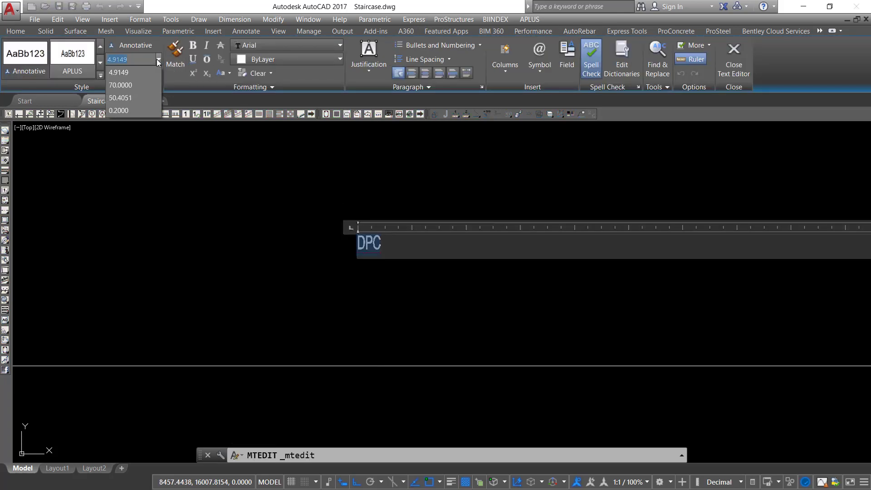
{"action": "left_click", "coordinate": [121, 86]}
{"action": "scroll", "coordinate": [440, 236], "scroll_direction": "down", "scroll_amount": 5}
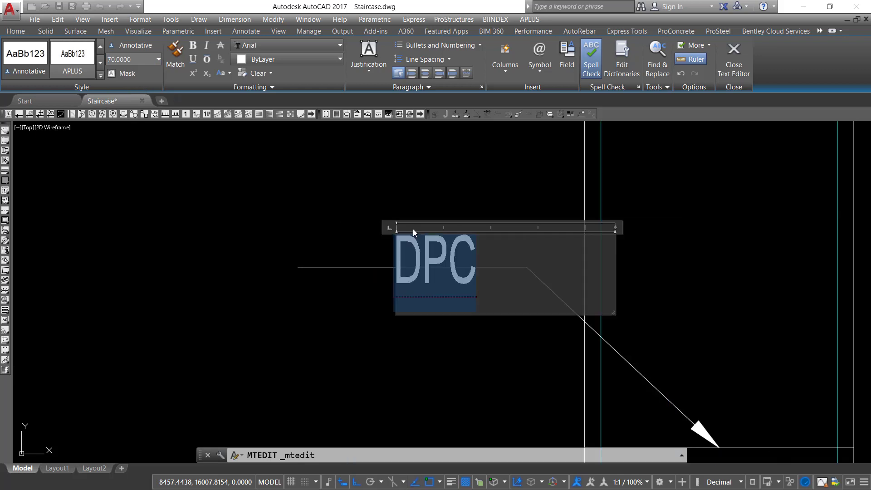
{"action": "left_click", "coordinate": [361, 205]}
Step: Move the DPC text freely, with ortho off, to just above the left end of the leader's landing
{"action": "scroll", "coordinate": [437, 235], "scroll_direction": "up", "scroll_amount": 2}
{"action": "left_click", "coordinate": [467, 196]}
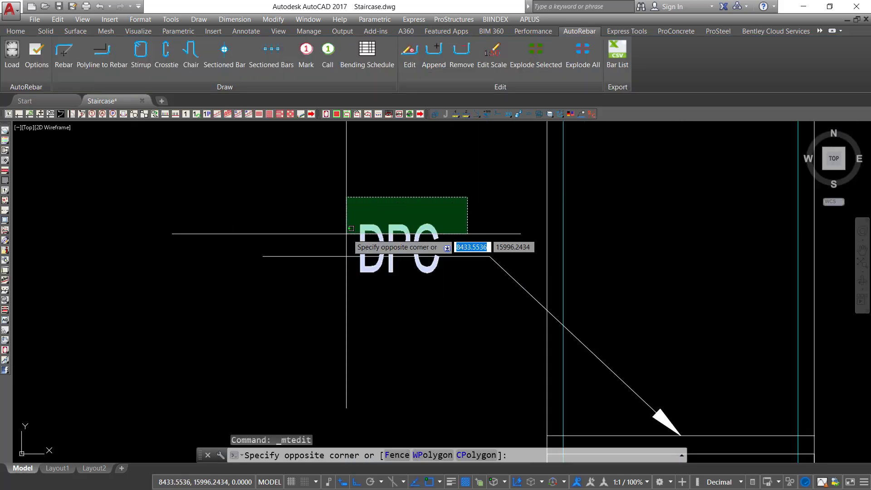
{"action": "left_click", "coordinate": [348, 248]}
{"action": "right_click", "coordinate": [344, 206]}
{"action": "left_click", "coordinate": [368, 299]}
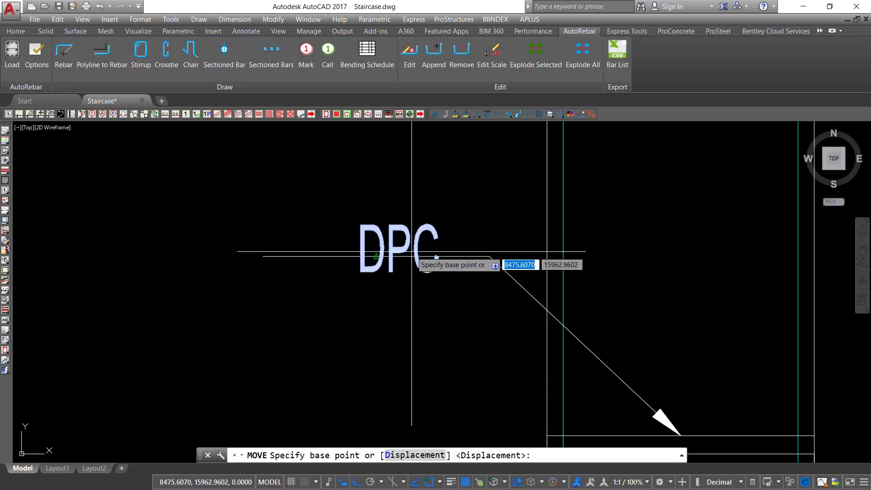
{"action": "left_click", "coordinate": [376, 268]}
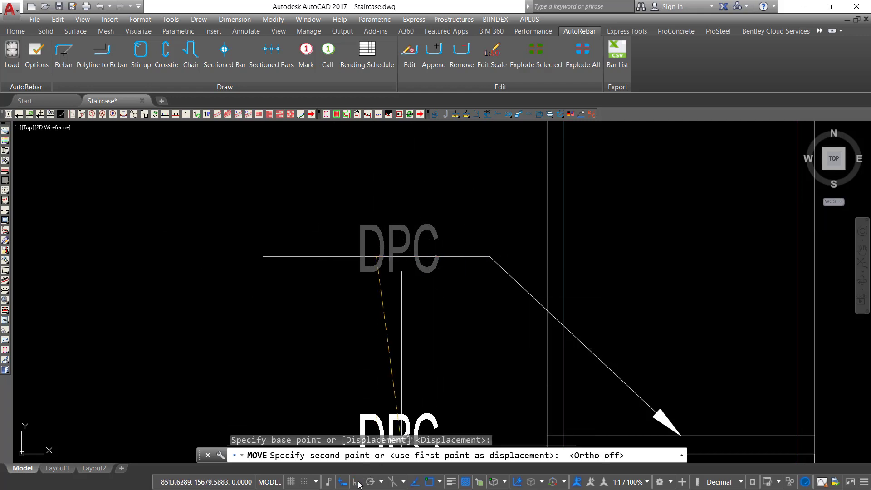
{"action": "left_click", "coordinate": [302, 221]}
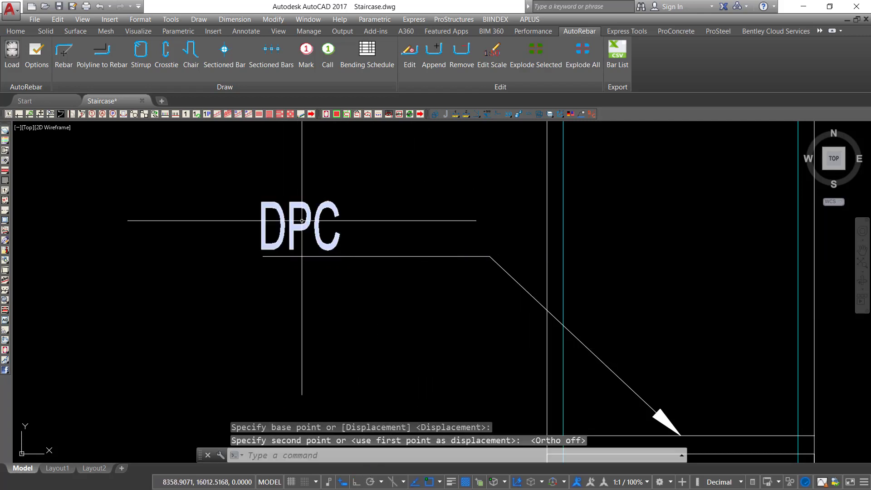
Step: Draw a long horizontal line, with ortho on, from the upper right corner of the reinforced section's outline out past the column
{"action": "scroll", "coordinate": [390, 191], "scroll_direction": "down", "scroll_amount": 4}
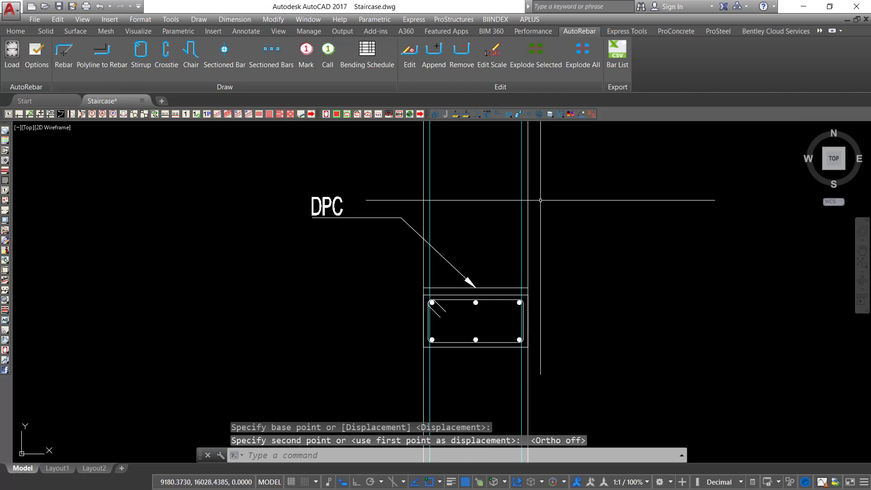
{"action": "middle_click_drag", "start_coordinate": [538, 198], "coordinate": [474, 238]}
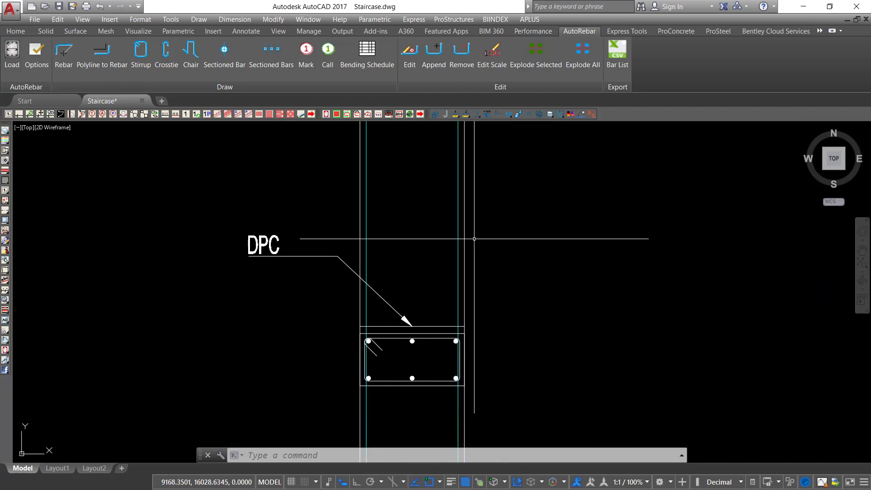
{"action": "key", "text": "Return"}
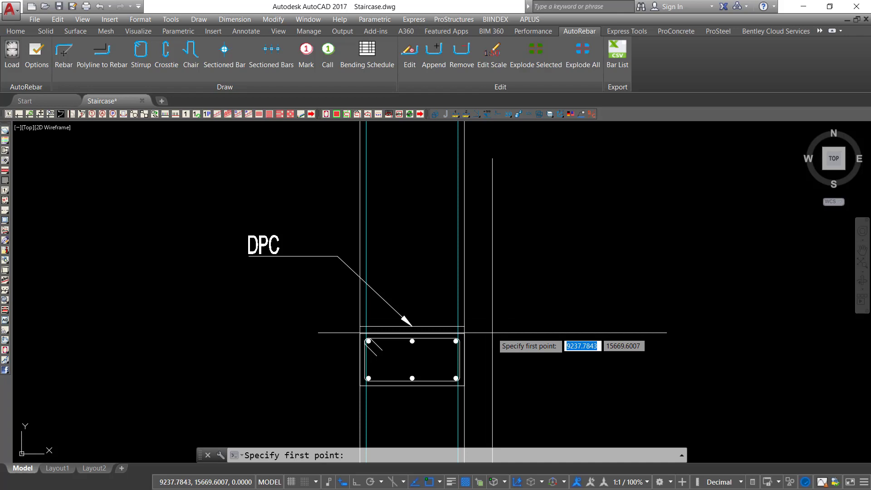
{"action": "left_click", "coordinate": [465, 333]}
{"action": "scroll", "coordinate": [349, 326], "scroll_direction": "down", "scroll_amount": 5}
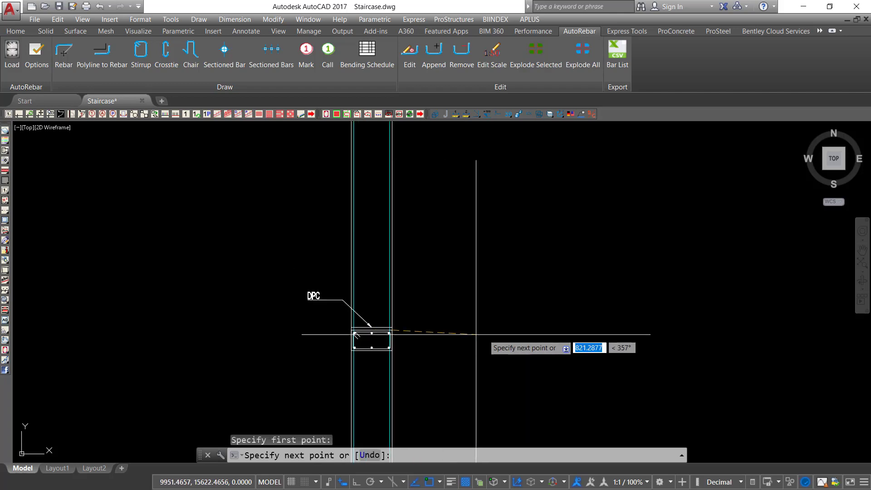
{"action": "left_click", "coordinate": [357, 482]}
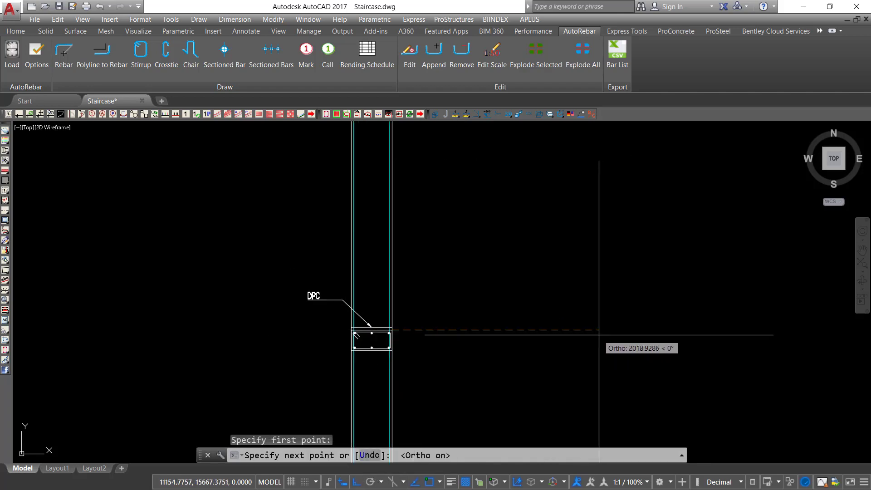
{"action": "left_click", "coordinate": [581, 336]}
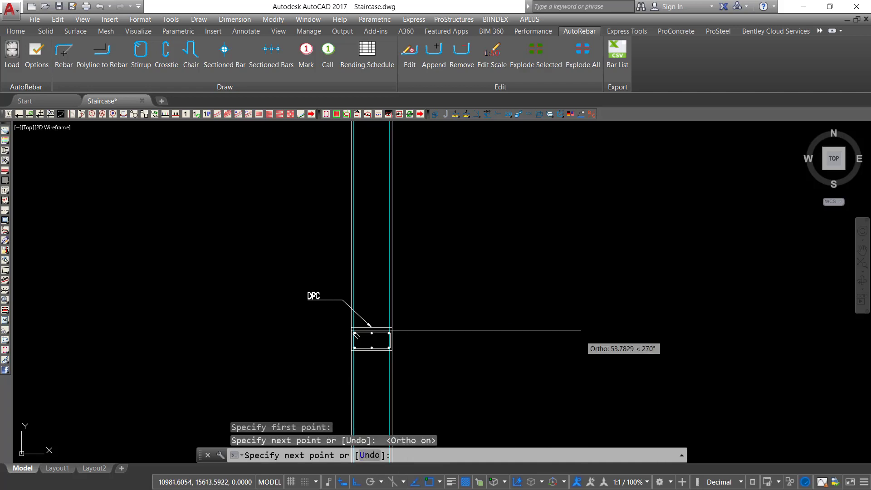
{"action": "key", "text": "Escape"}
Step: Stretch the free end of the DPC leader's landing horizontally to well beyond the left of the text
{"action": "scroll", "coordinate": [338, 308], "scroll_direction": "up", "scroll_amount": 4}
{"action": "left_click", "coordinate": [311, 287]}
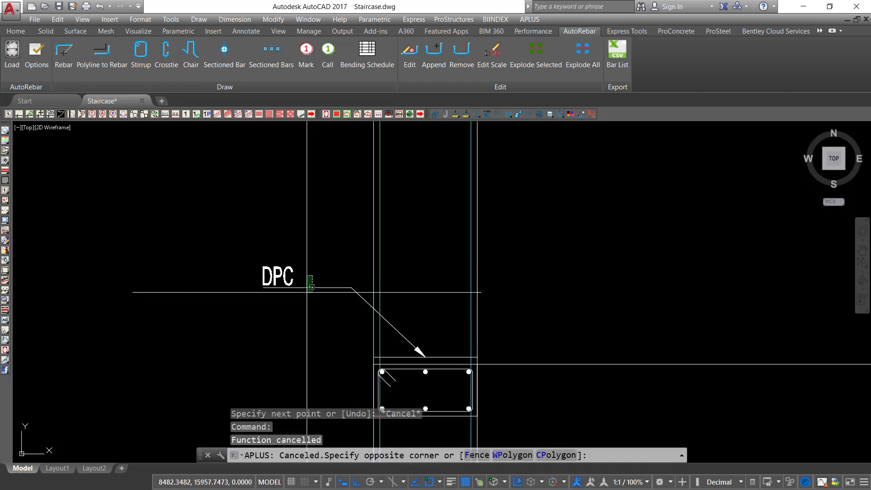
{"action": "left_click", "coordinate": [283, 287]}
{"action": "left_click", "coordinate": [263, 287]}
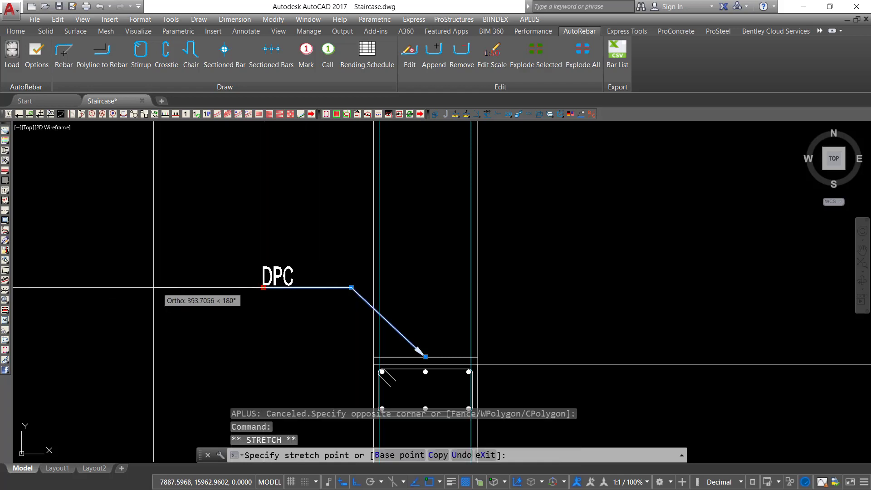
{"action": "key", "text": "Escape"}
Step: Move the DPC text horizontally to the left, keeping it above the lengthened landing
{"action": "left_click", "coordinate": [309, 251]}
{"action": "left_click", "coordinate": [248, 284]}
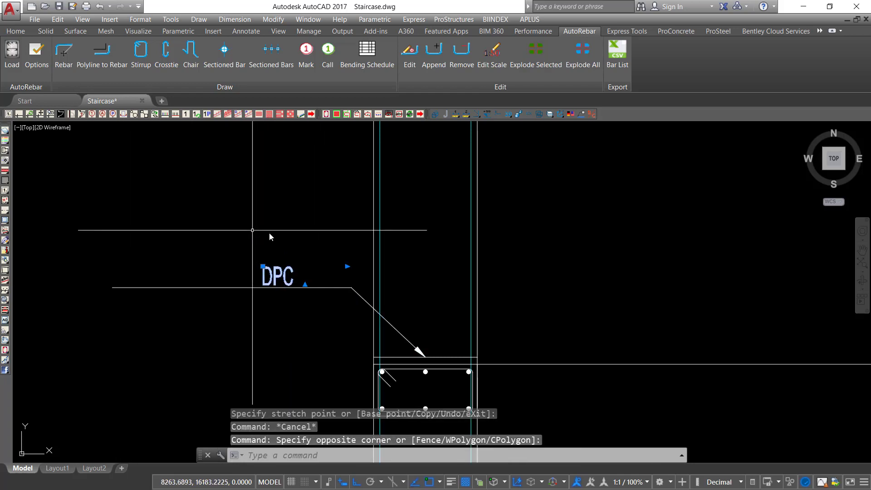
{"action": "right_click", "coordinate": [252, 283]}
{"action": "left_click", "coordinate": [289, 324]}
{"action": "left_click", "coordinate": [302, 243]}
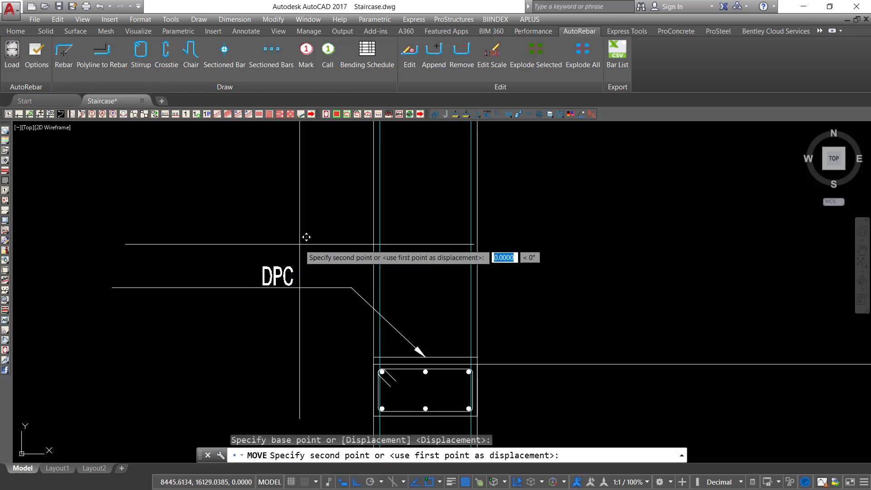
{"action": "left_click", "coordinate": [191, 238]}
{"action": "scroll", "coordinate": [280, 263], "scroll_direction": "down", "scroll_amount": 4}
{"action": "scroll", "coordinate": [228, 275], "scroll_direction": "up", "scroll_amount": 4}
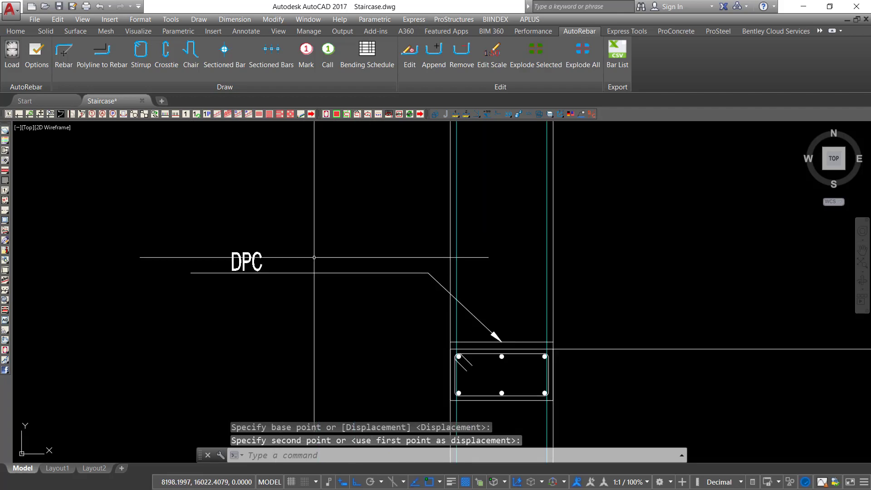
Step: Shorten the DPC leader's landing by stretching its free end horizontally to the right, just past the text
{"action": "left_click", "coordinate": [386, 313]}
{"action": "left_click", "coordinate": [282, 266]}
{"action": "left_click", "coordinate": [191, 273]}
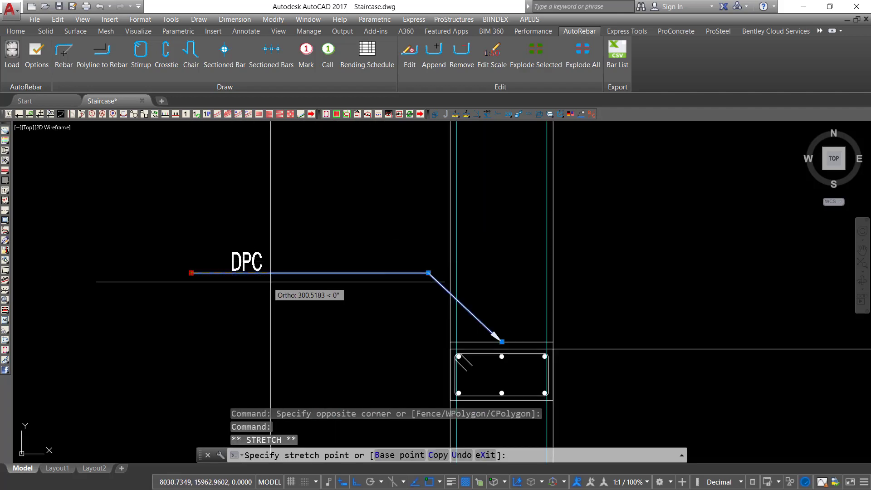
{"action": "key", "text": "Escape"}
Step: Move the DPC text horizontally about 196 units to the right so it sits above the landing's free end
{"action": "left_click", "coordinate": [280, 237]}
{"action": "left_click", "coordinate": [234, 265]}
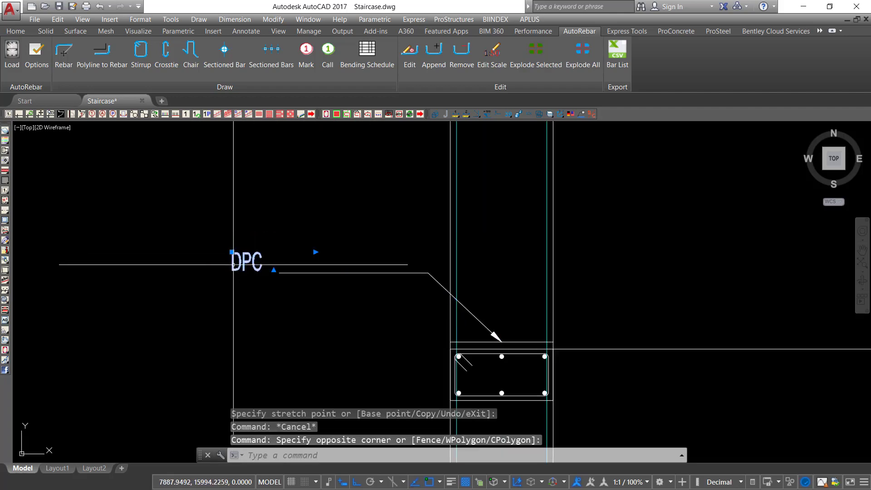
{"action": "right_click", "coordinate": [240, 241]}
{"action": "left_click", "coordinate": [267, 330]}
{"action": "left_click", "coordinate": [283, 263]}
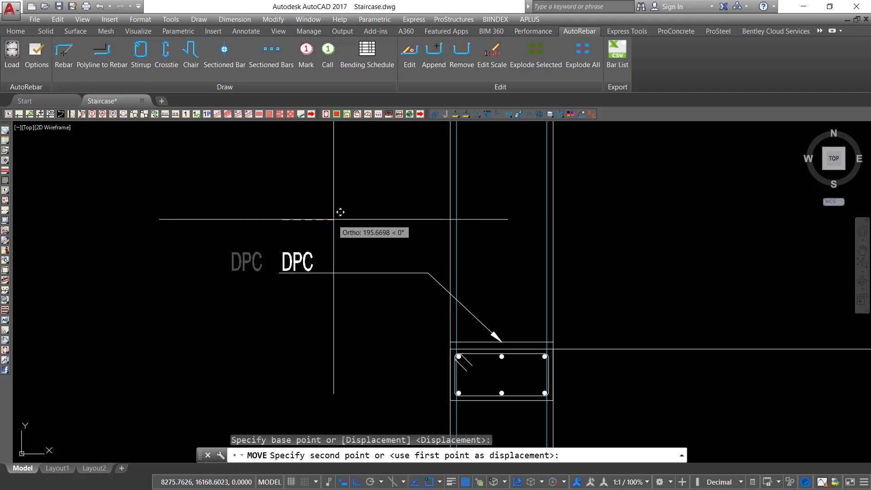
{"action": "left_click", "coordinate": [333, 220]}
{"action": "key", "text": "Escape"}
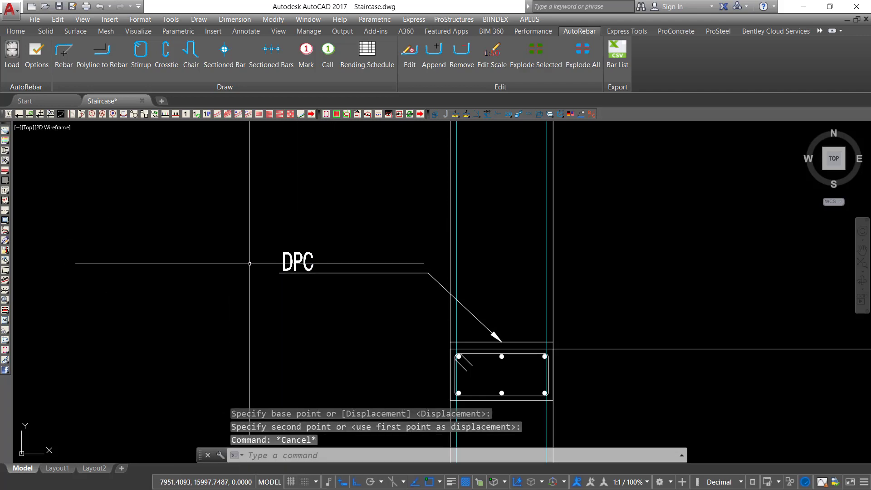
Step: Add a quick leader pointing at the new horizontal line, with osnap off, a slanted segment up to the right, a horizontal landing and no text
{"action": "type", "text": "LE"}
{"action": "key", "text": "Return"}
{"action": "scroll", "coordinate": [73, 264], "scroll_direction": "down", "scroll_amount": 2}
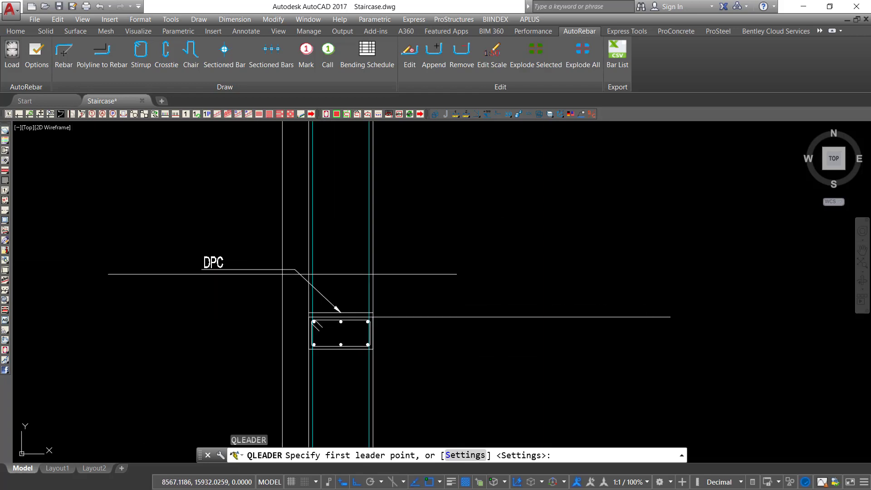
{"action": "scroll", "coordinate": [470, 315], "scroll_direction": "up", "scroll_amount": 2}
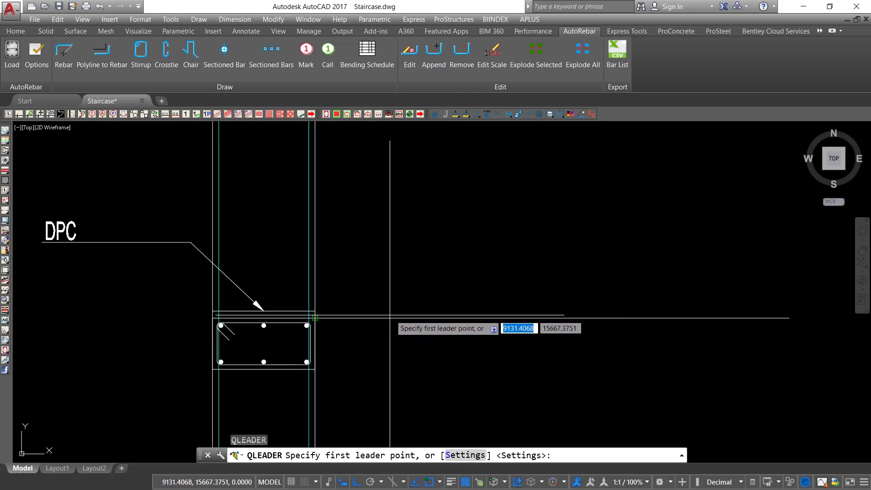
{"action": "left_click", "coordinate": [429, 482]}
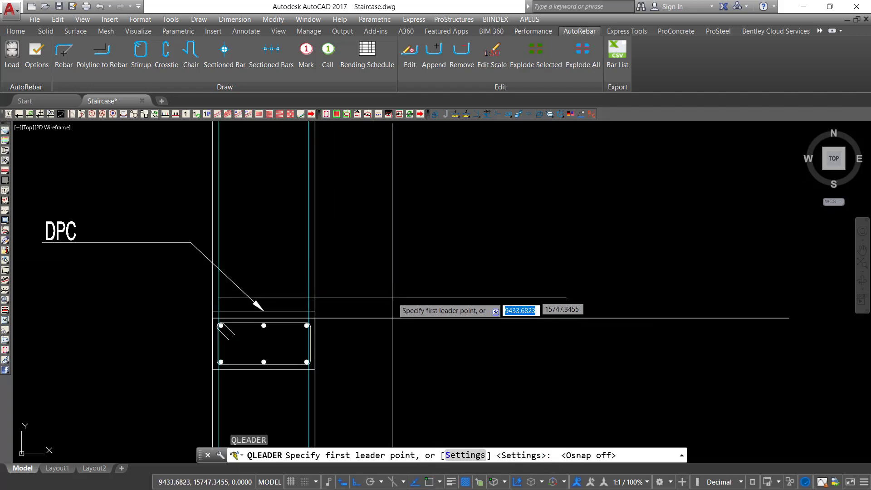
{"action": "left_click", "coordinate": [408, 318]}
{"action": "left_click", "coordinate": [355, 482]}
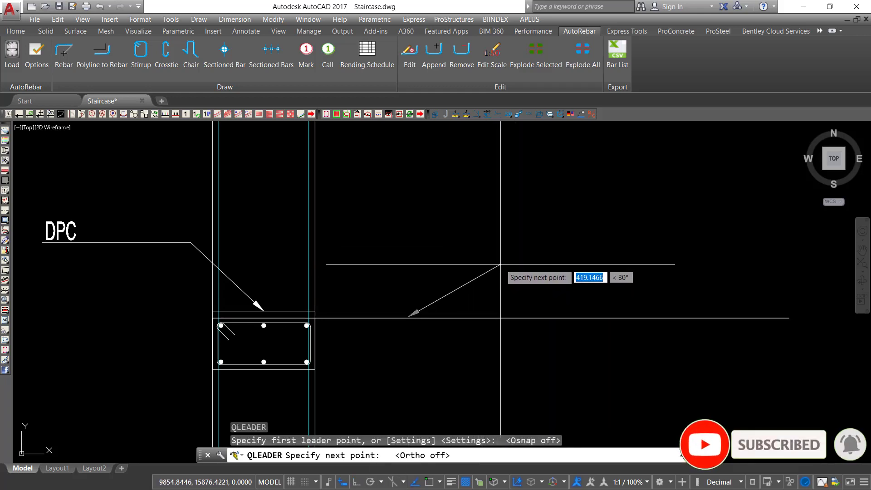
{"action": "left_click", "coordinate": [467, 257]}
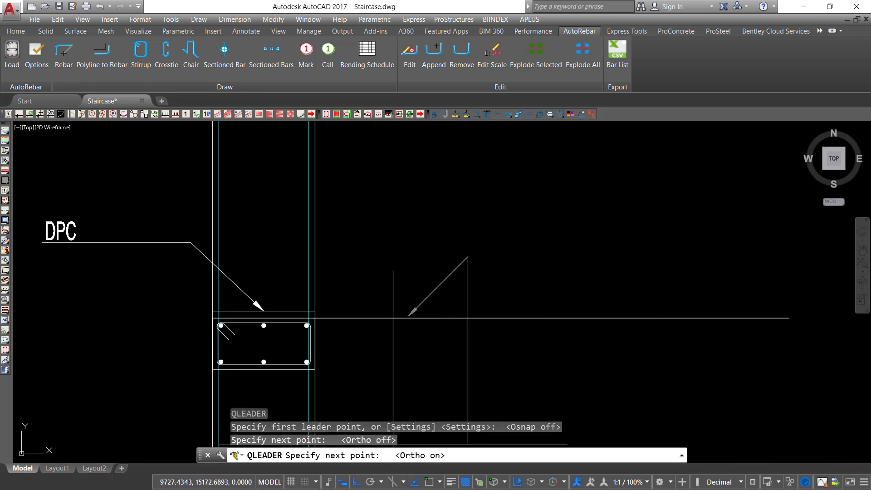
{"action": "left_click", "coordinate": [547, 259]}
{"action": "key", "text": "Escape"}
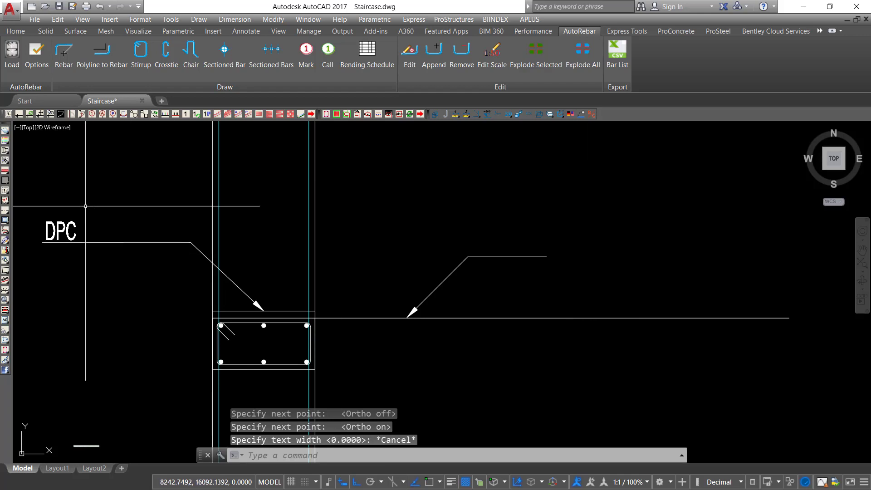
Step: Copy the DPC text to two places side by side above the new leader's landing
{"action": "left_click", "coordinate": [78, 191]}
{"action": "left_click", "coordinate": [43, 227]}
{"action": "right_click", "coordinate": [103, 175]}
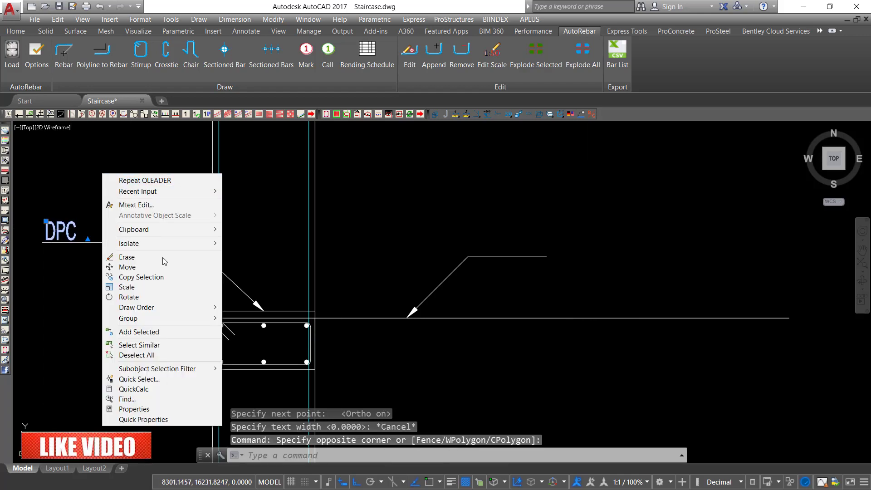
{"action": "left_click", "coordinate": [155, 279]}
{"action": "left_click", "coordinate": [61, 242]}
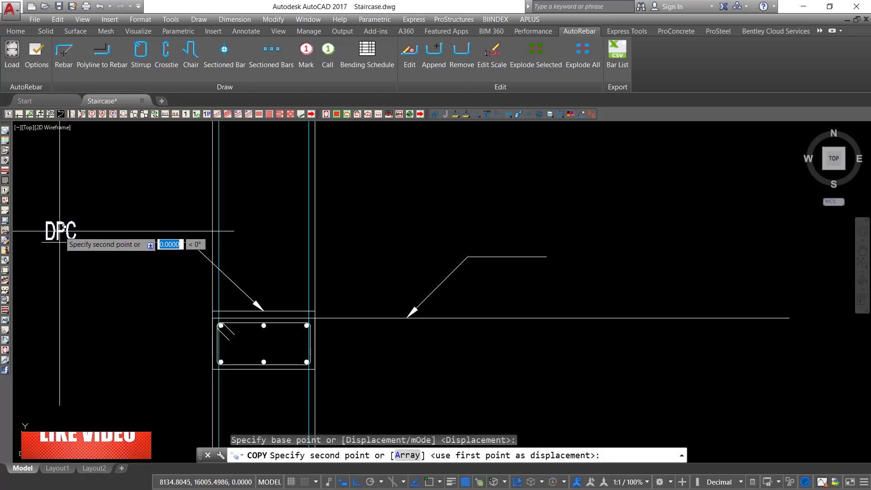
{"action": "left_click", "coordinate": [511, 249]}
{"action": "left_click", "coordinate": [556, 198]}
{"action": "key", "text": "Escape"}
Step: Erase the extra DPC copy farther to the right, beyond the end of the new leader's landing
{"action": "left_click", "coordinate": [590, 204]}
{"action": "left_click", "coordinate": [553, 236]}
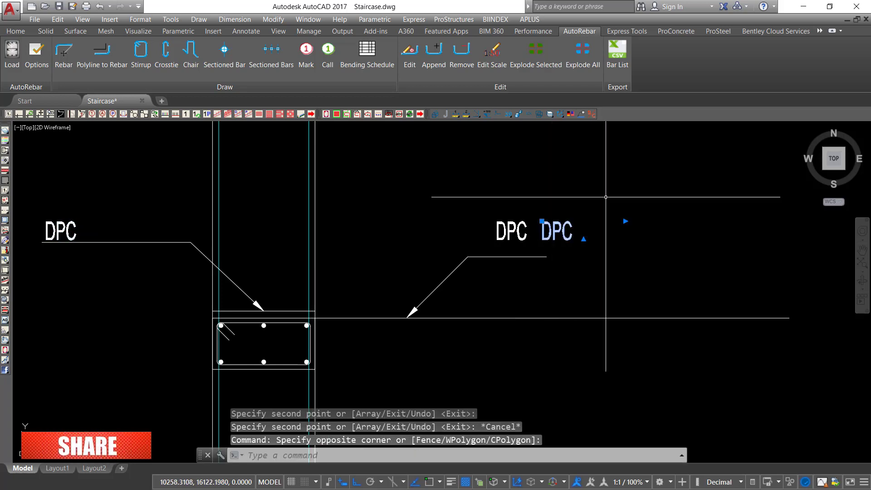
{"action": "right_click", "coordinate": [606, 197]}
{"action": "left_click", "coordinate": [635, 283]}
Step: Move the DPC text above the new leader's landing straight down about 57 units so it sits just over the landing
{"action": "left_click", "coordinate": [529, 212]}
{"action": "left_click", "coordinate": [500, 243]}
{"action": "right_click", "coordinate": [565, 199]}
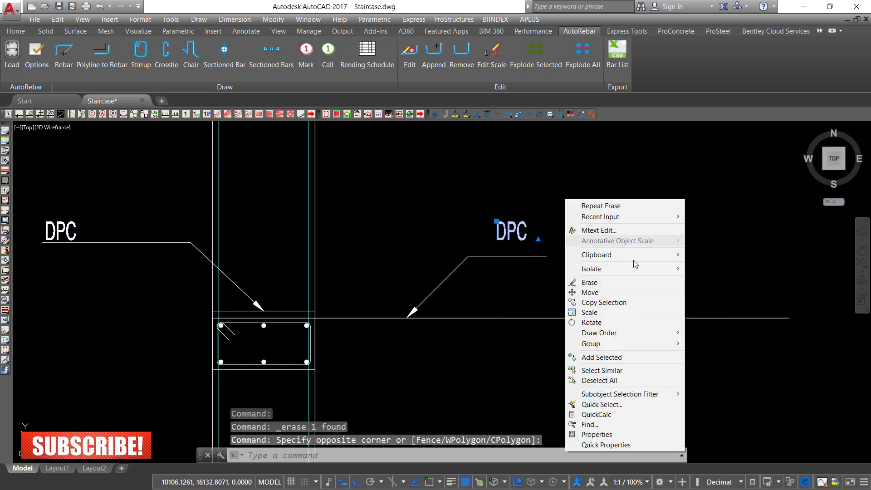
{"action": "left_click", "coordinate": [602, 293]}
{"action": "left_click", "coordinate": [573, 205]}
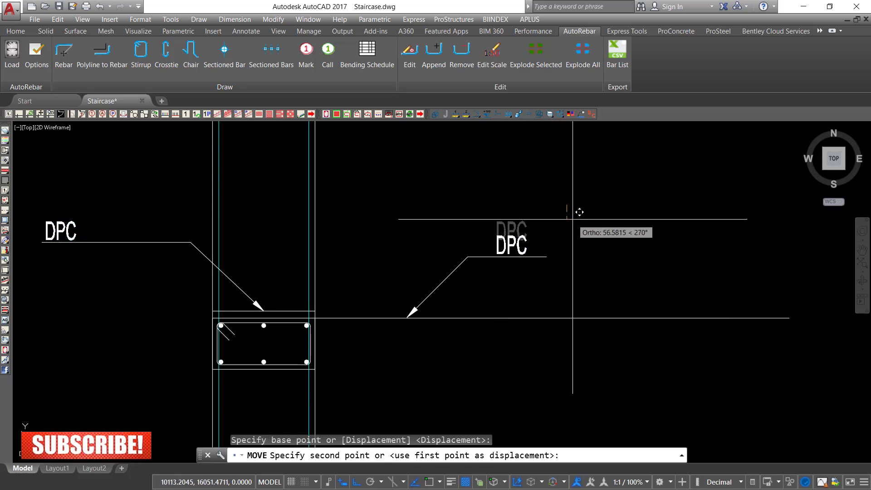
{"action": "key", "text": "Escape"}
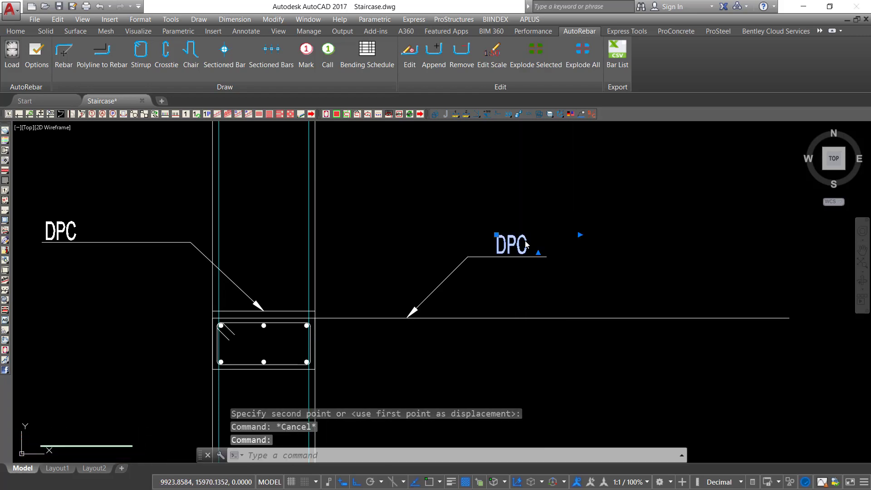
Step: Replace the copied DPC text with "Structural floor level" and widen its text frame so it fits on one line
{"action": "double_click", "coordinate": [522, 247]}
{"action": "scroll", "coordinate": [522, 247], "scroll_direction": "up", "scroll_amount": 4}
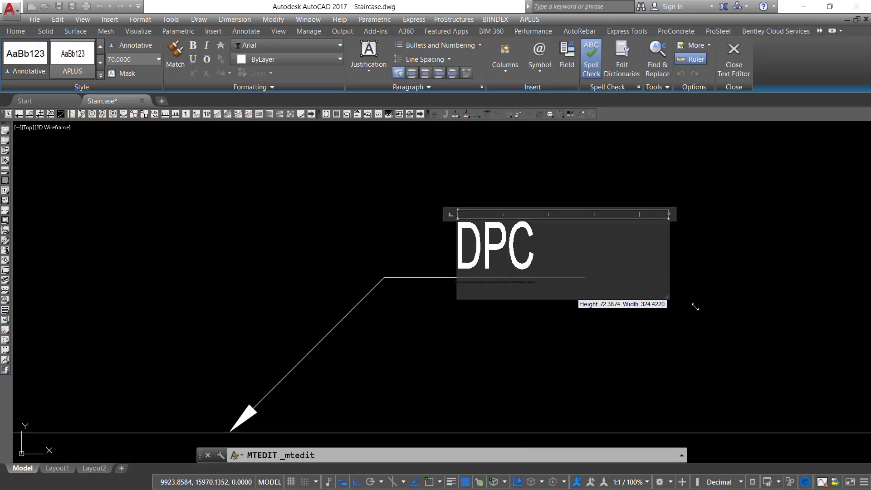
{"action": "left_click_drag", "start_coordinate": [695, 307], "coordinate": [844, 302]}
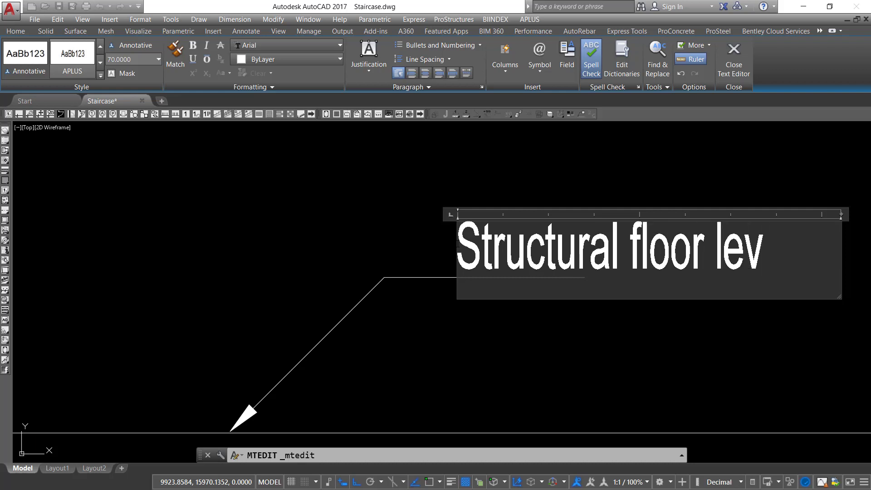
{"action": "left_click", "coordinate": [292, 217]}
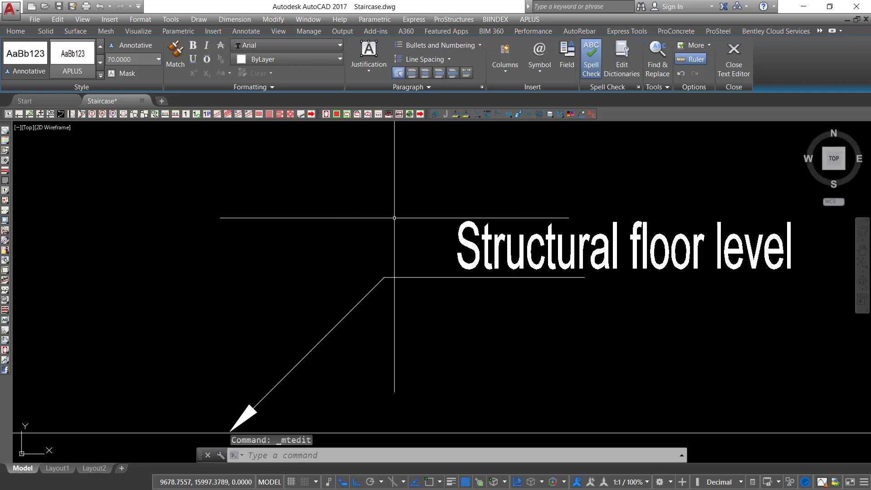
Step: Move the "Structural floor level" text horizontally to the left so it starts at the bend of its leader
{"action": "left_click", "coordinate": [686, 204]}
{"action": "left_click", "coordinate": [658, 278]}
{"action": "right_click", "coordinate": [614, 204]}
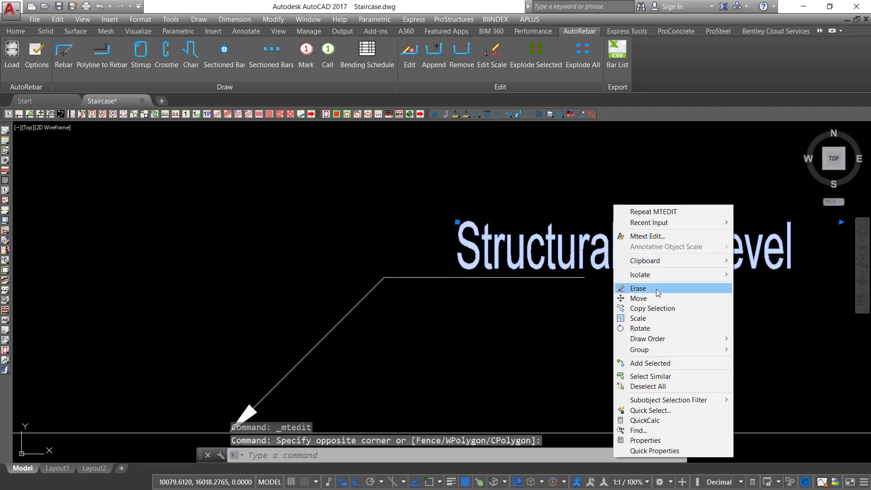
{"action": "left_click", "coordinate": [638, 298]}
{"action": "left_click", "coordinate": [742, 320]}
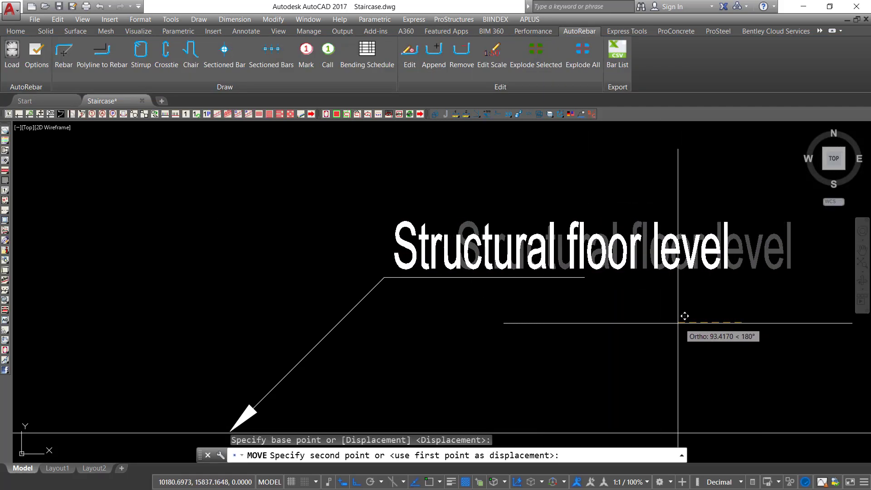
{"action": "left_click", "coordinate": [685, 317]}
{"action": "scroll", "coordinate": [486, 283], "scroll_direction": "down", "scroll_amount": 3}
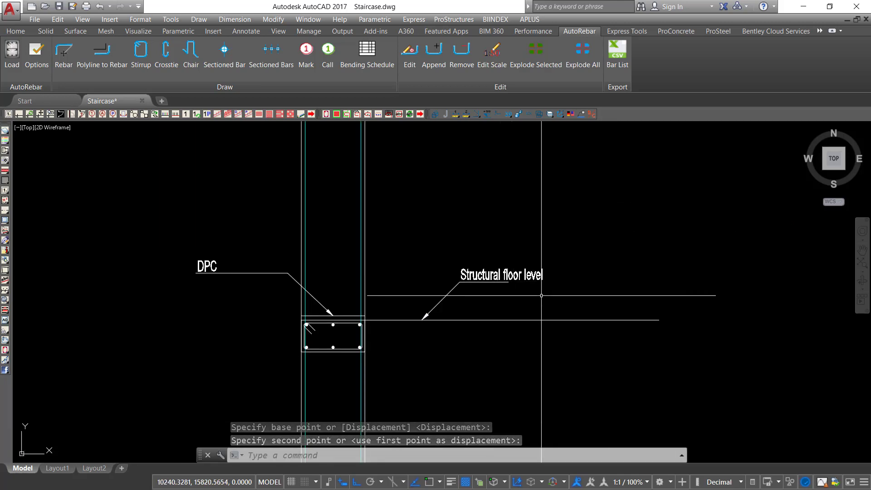
Step: Copy the horizontal floor level line straight down from its column-side endpoint, with osnap on, as the slab's underside
{"action": "scroll", "coordinate": [374, 334], "scroll_direction": "up", "scroll_amount": 4}
{"action": "left_click_drag", "start_coordinate": [422, 275], "coordinate": [403, 328]}
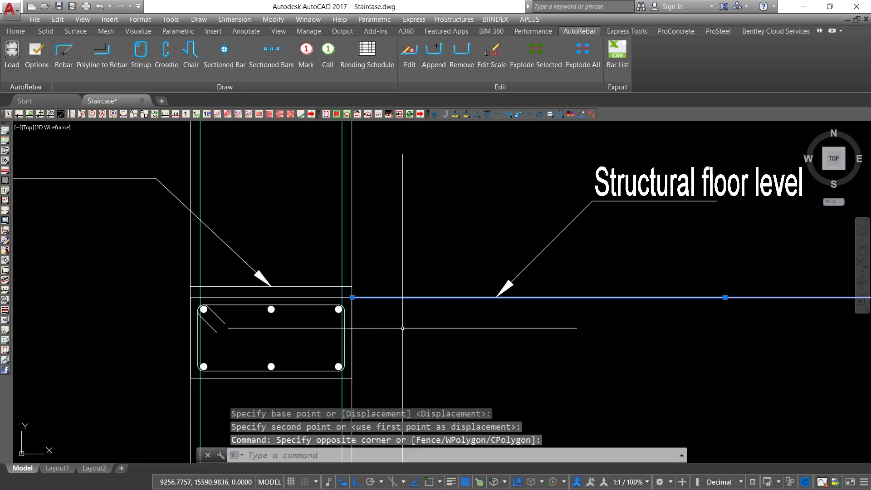
{"action": "right_click", "coordinate": [402, 328]}
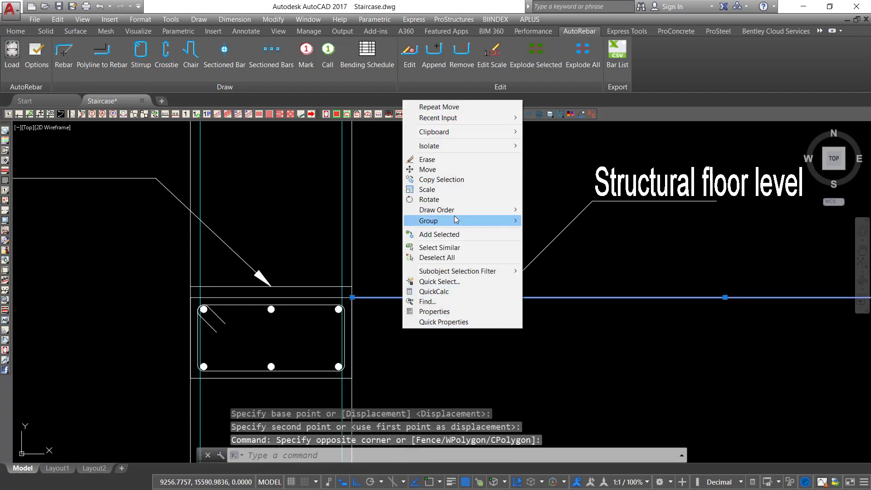
{"action": "left_click", "coordinate": [449, 179]}
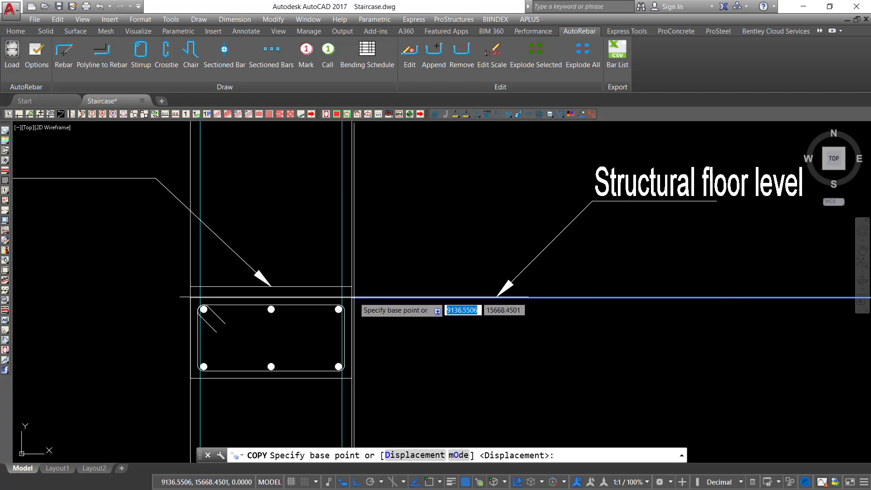
{"action": "left_click", "coordinate": [431, 483]}
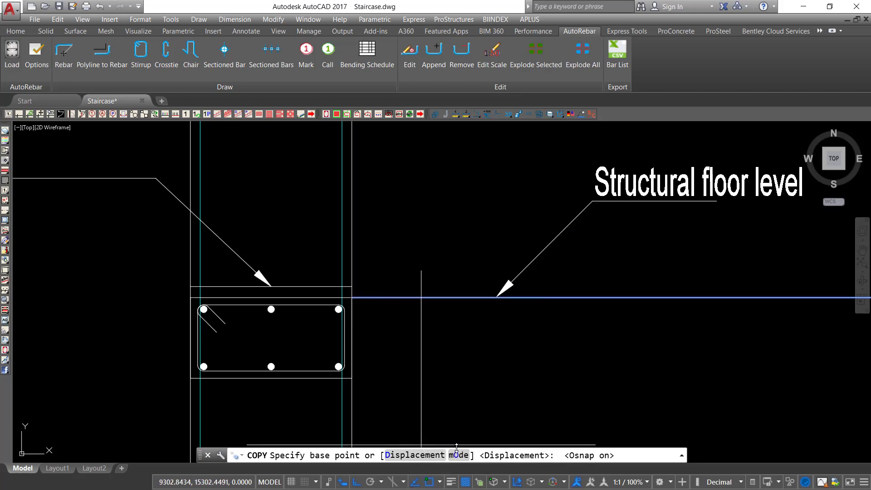
{"action": "scroll", "coordinate": [362, 325], "scroll_direction": "up", "scroll_amount": 2}
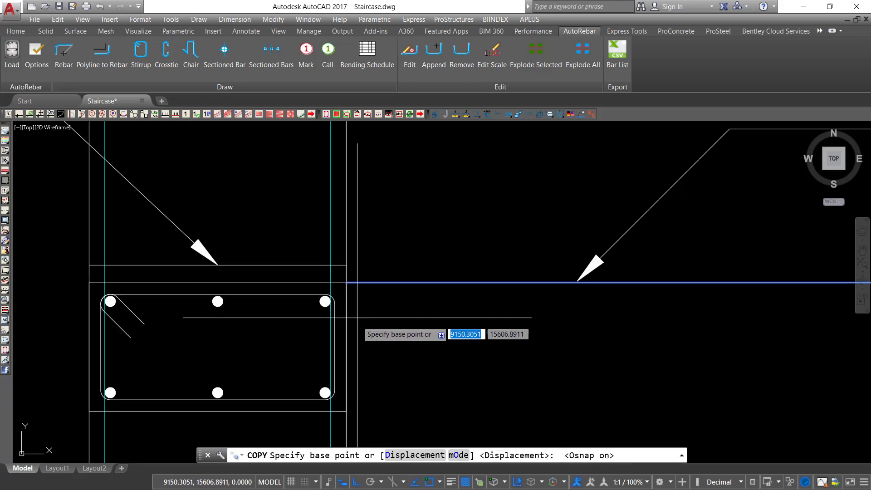
{"action": "left_click", "coordinate": [347, 282]}
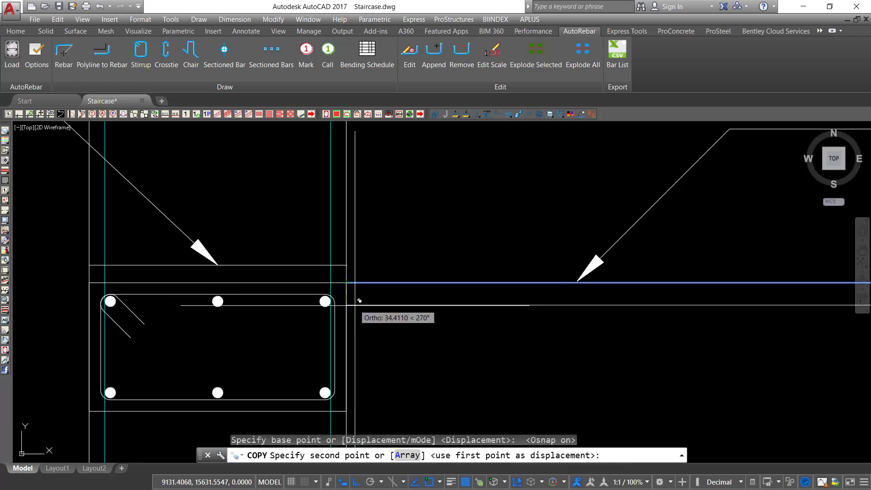
{"action": "left_click", "coordinate": [365, 334]}
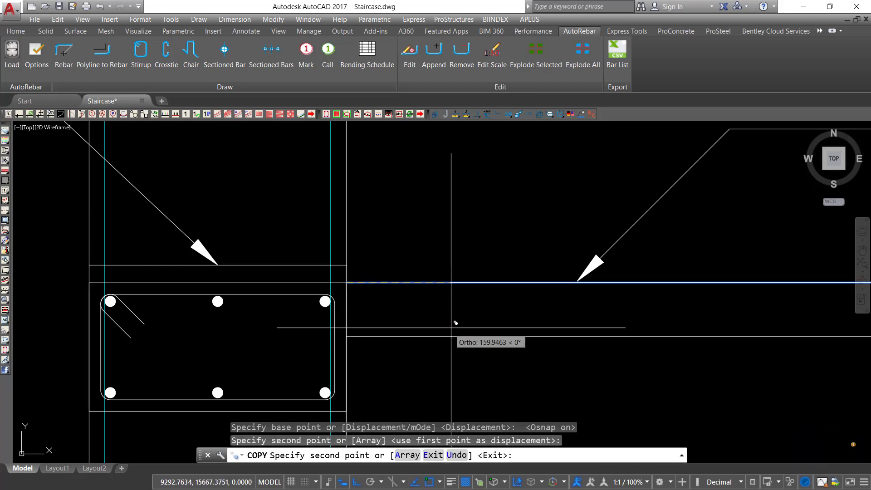
{"action": "key", "text": "Escape"}
Step: Draw a vertical line about 370 units long crossing both floor lines below the "Structural floor level" text
{"action": "scroll", "coordinate": [350, 317], "scroll_direction": "down", "scroll_amount": 2}
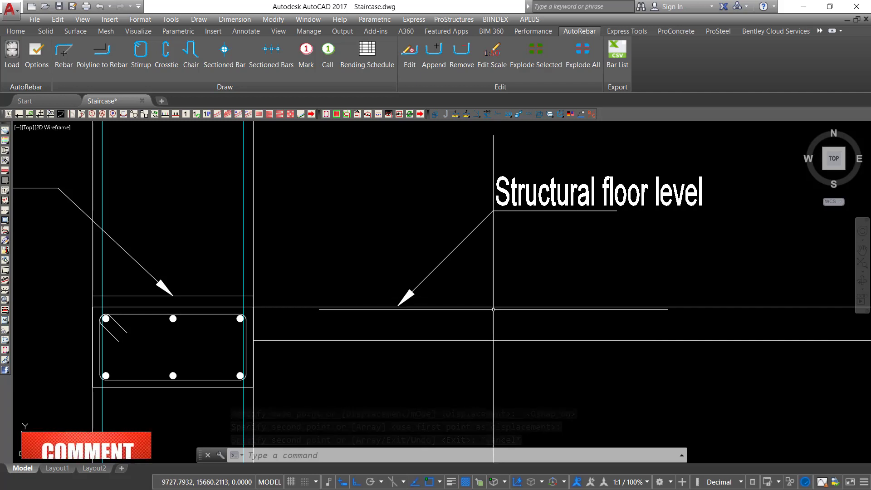
{"action": "middle_click_drag", "start_coordinate": [470, 319], "coordinate": [479, 317]}
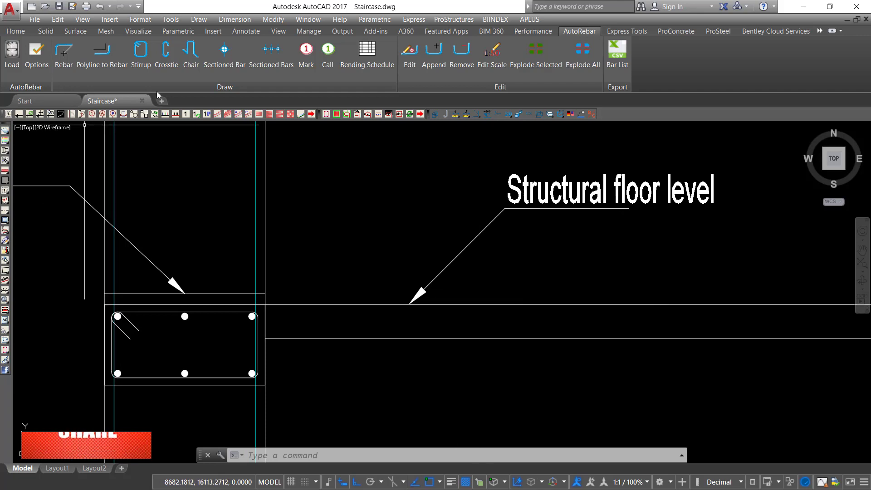
{"action": "type", "text": "L"}
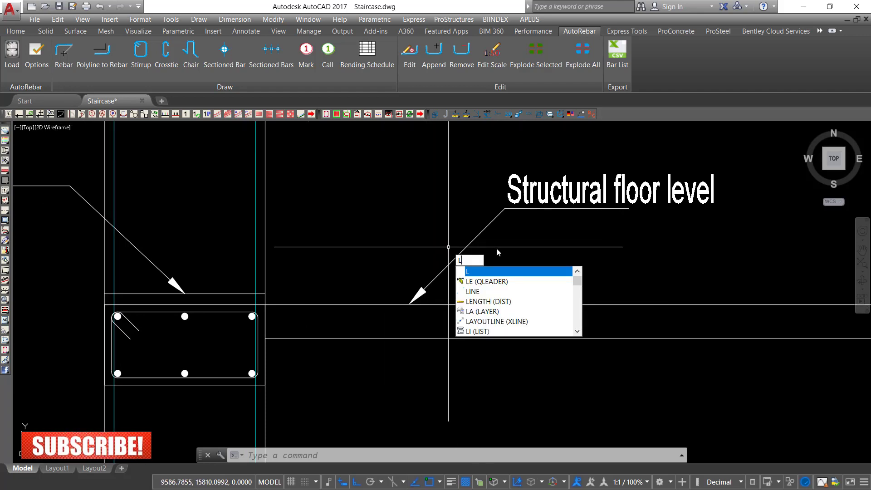
{"action": "key", "text": "Return"}
{"action": "left_click", "coordinate": [566, 247]}
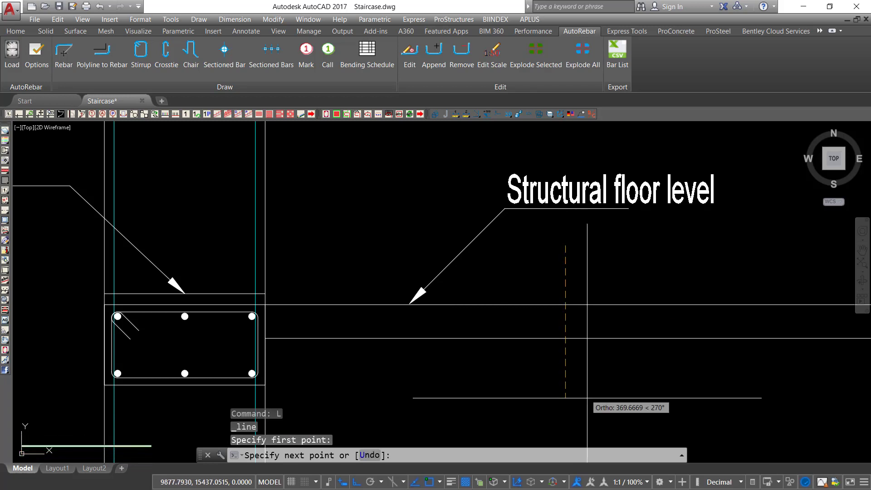
{"action": "left_click", "coordinate": [566, 400]}
{"action": "key", "text": "Escape"}
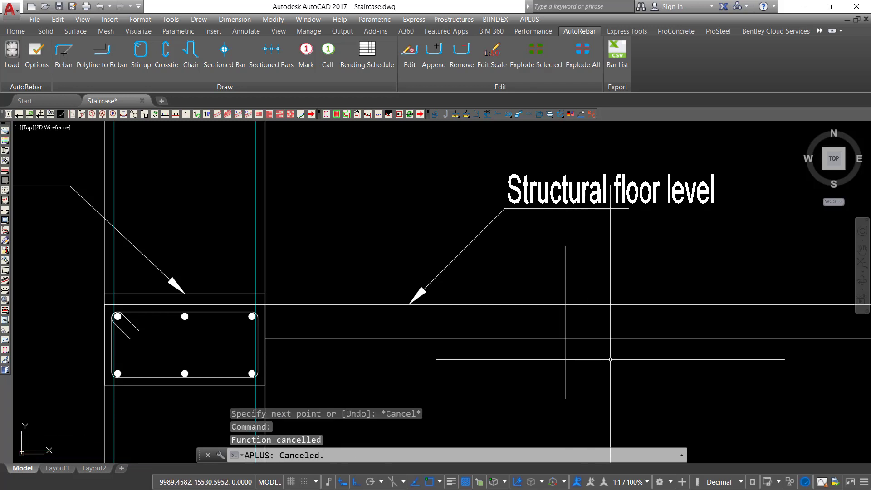
Step: Trim both floor lines on the far side of the vertical line, using that line as the cutting edge
{"action": "key", "text": "Return"}
{"action": "left_click", "coordinate": [617, 268]}
{"action": "left_click", "coordinate": [539, 274]}
{"action": "key", "text": "Return"}
{"action": "left_click", "coordinate": [697, 259]}
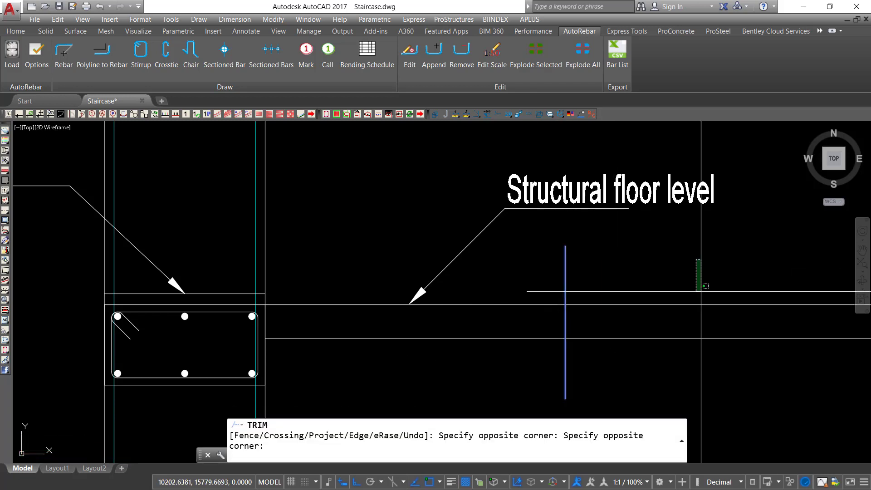
{"action": "left_click", "coordinate": [704, 359]}
{"action": "right_click", "coordinate": [602, 280]}
{"action": "left_click", "coordinate": [620, 284]}
Step: Erase the vertical cutting line at the free end of the two floor lines
{"action": "left_click", "coordinate": [586, 239]}
{"action": "left_click", "coordinate": [556, 255]}
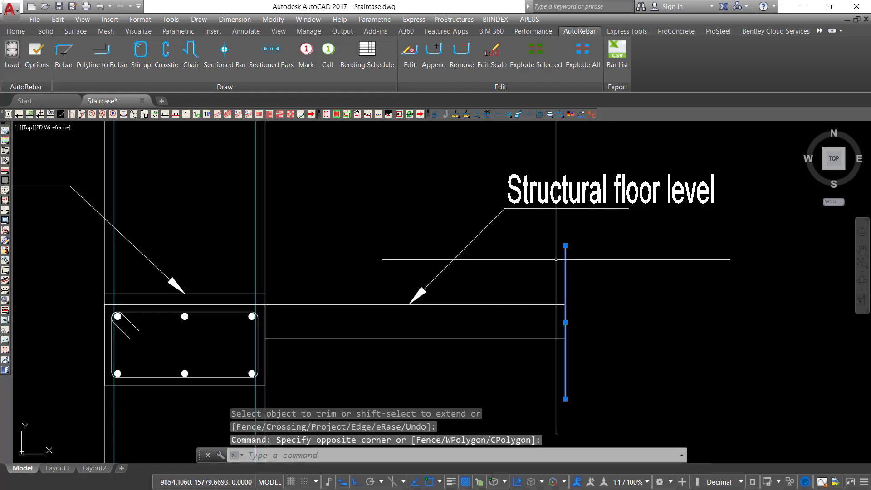
{"action": "key", "text": "Delete"}
{"action": "scroll", "coordinate": [522, 252], "scroll_direction": "down", "scroll_amount": 2}
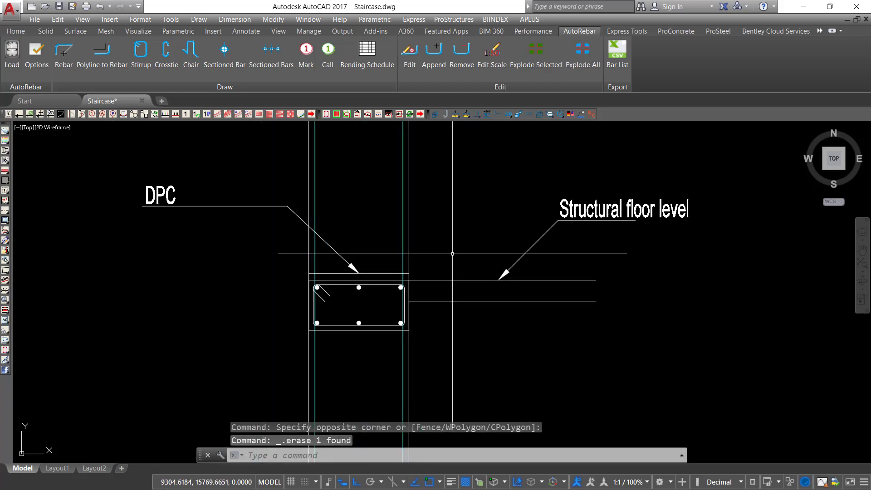
{"action": "scroll", "coordinate": [477, 264], "scroll_direction": "up", "scroll_amount": 4}
{"action": "middle_click_drag", "start_coordinate": [513, 271], "coordinate": [509, 282]}
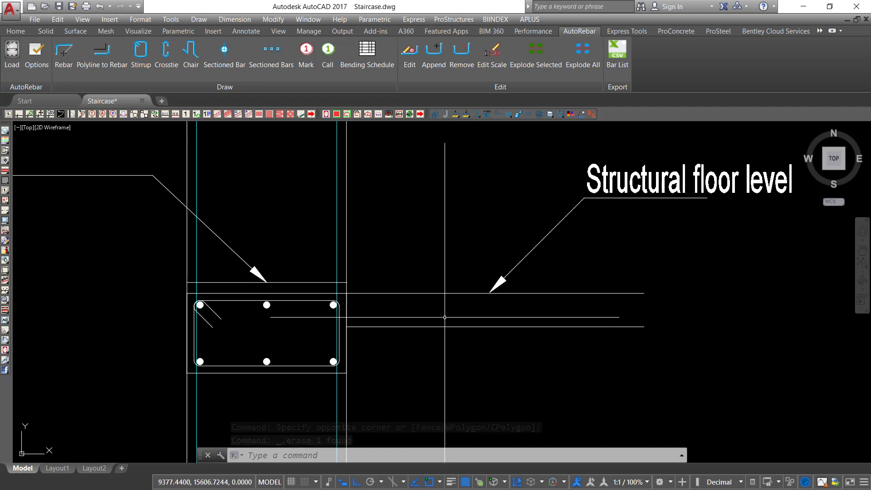
{"action": "left_click", "coordinate": [417, 315]}
{"action": "left_click", "coordinate": [403, 336]}
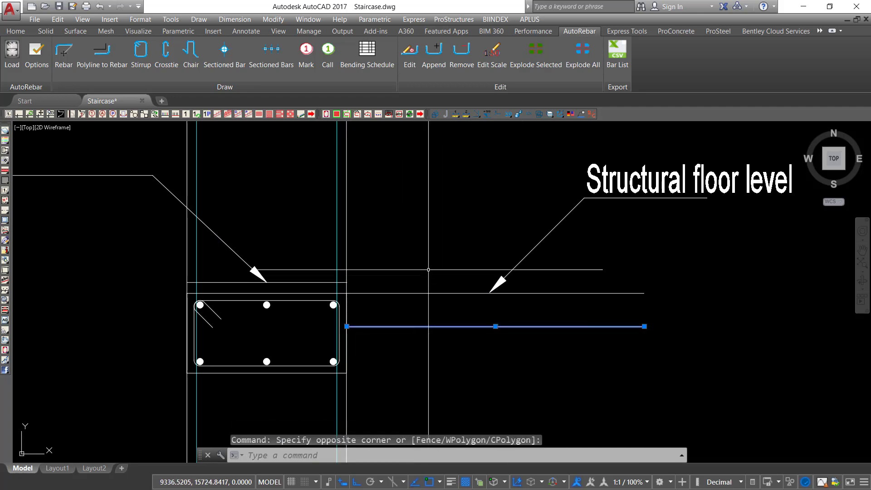
{"action": "key", "text": "Delete"}
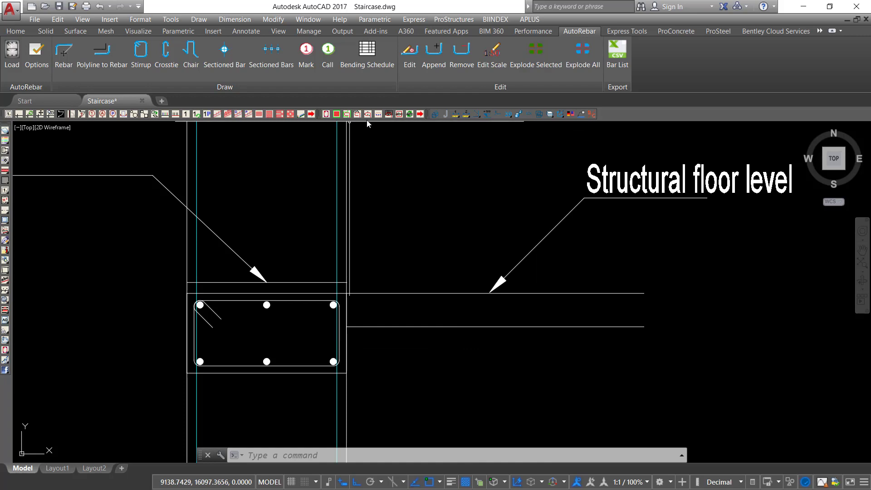
Step: Place a row of 4 bars, diameter 16, about 479 units long just above the slab's lower line, with osnap off
{"action": "left_click", "coordinate": [379, 115]}
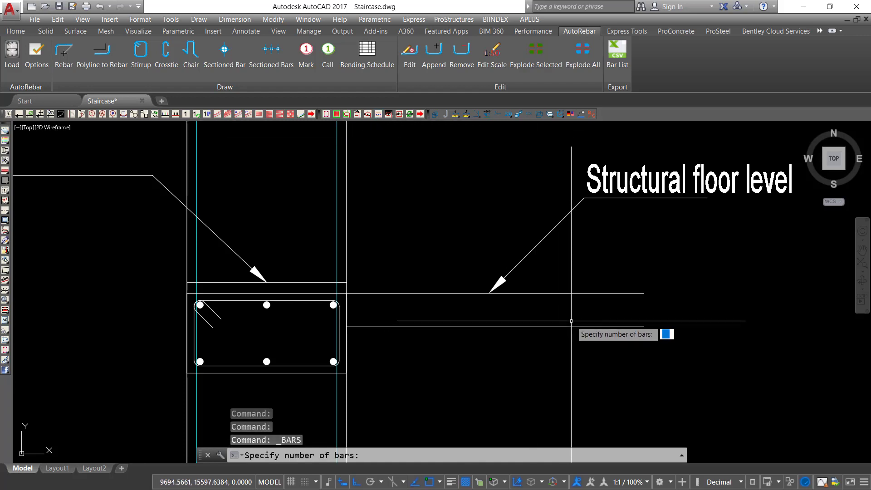
{"action": "type", "text": "4"}
{"action": "key", "text": "Return"}
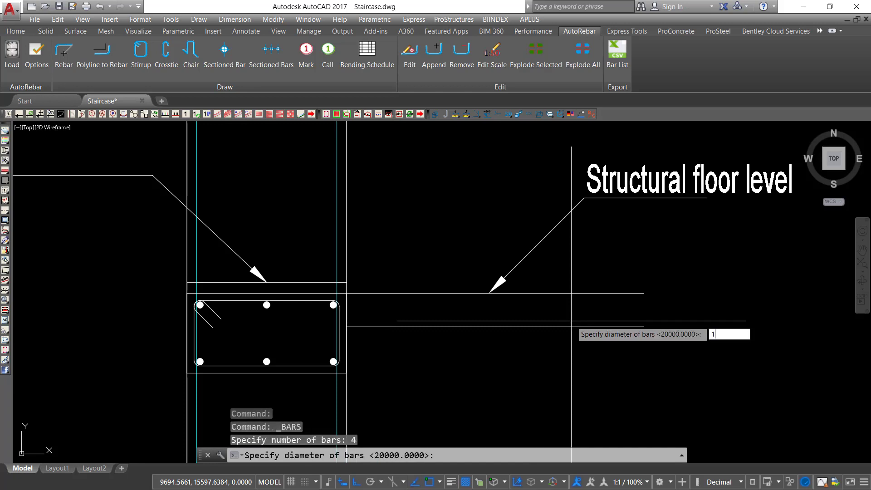
{"action": "key", "text": "Return"}
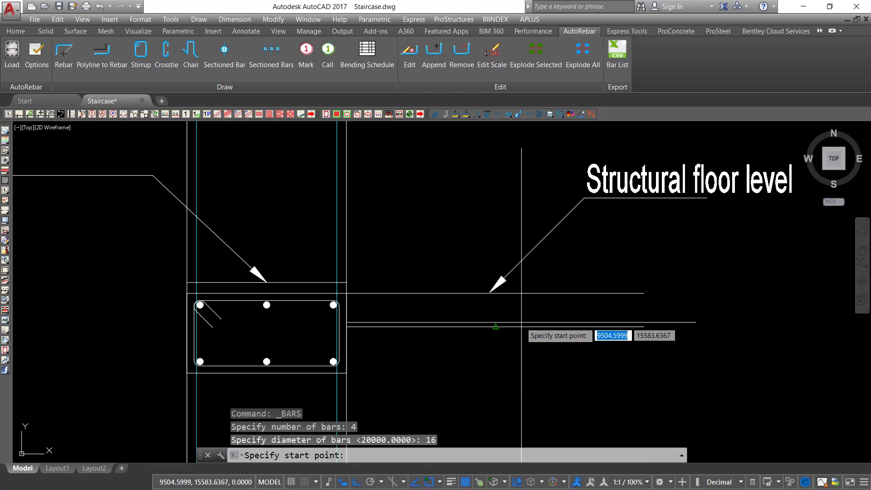
{"action": "left_click", "coordinate": [429, 483]}
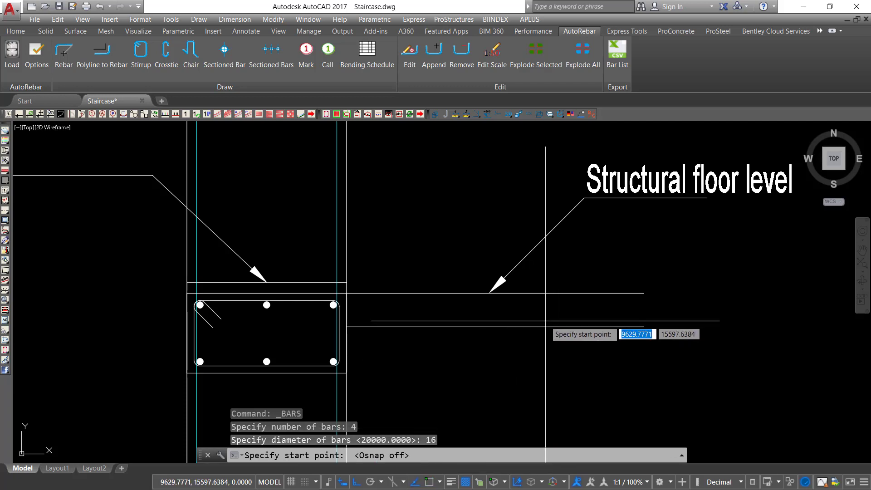
{"action": "left_click", "coordinate": [545, 321]}
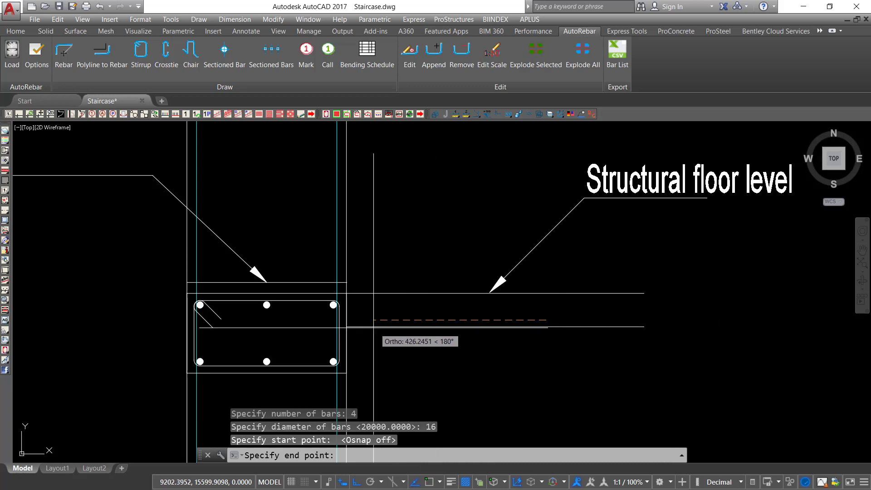
{"action": "left_click", "coordinate": [355, 324]}
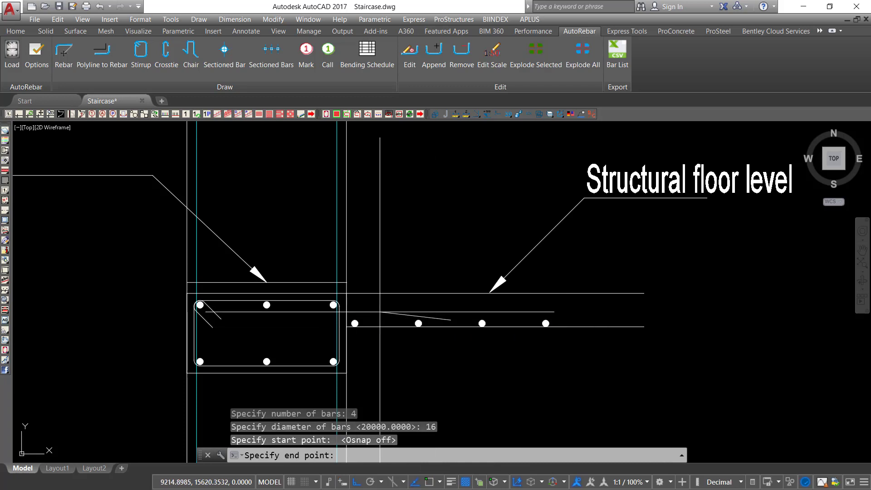
{"action": "left_click", "coordinate": [380, 312]}
Step: Move the row of four slab bars slightly up, clear of the slab's lower line
{"action": "left_click", "coordinate": [583, 311]}
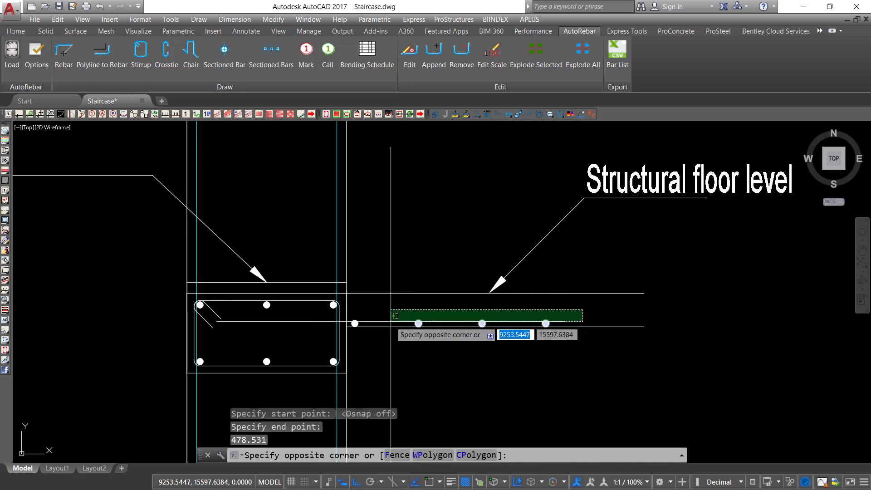
{"action": "scroll", "coordinate": [395, 317], "scroll_direction": "up", "scroll_amount": 1}
{"action": "left_click", "coordinate": [347, 318]}
{"action": "right_click", "coordinate": [429, 235]}
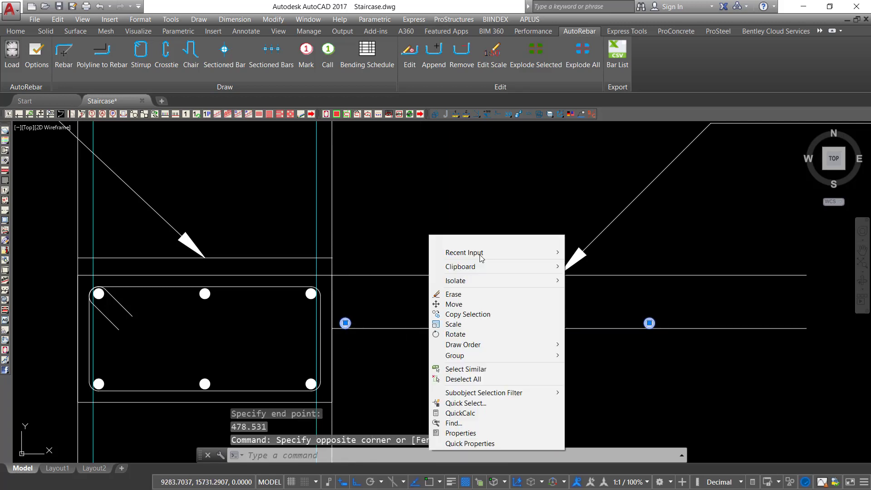
{"action": "left_click", "coordinate": [456, 304]}
{"action": "left_click", "coordinate": [629, 386]}
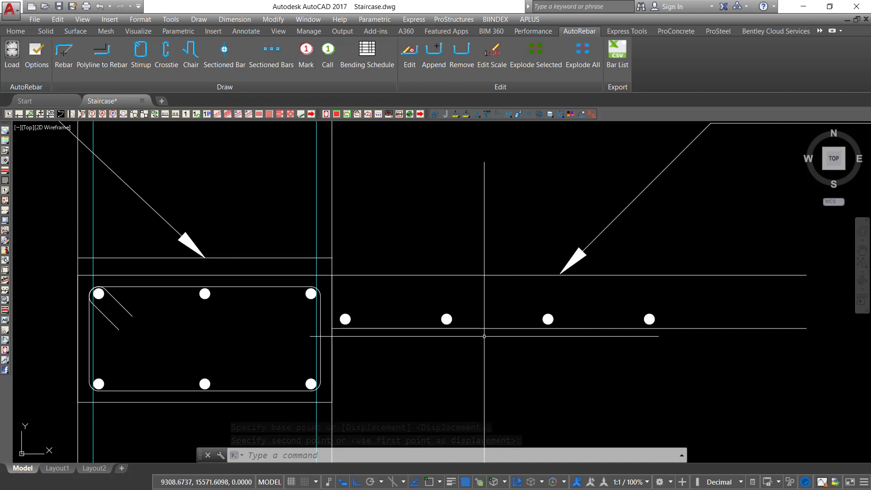
Step: Draw a quick leader without text from between the slab's third and fourth bars to a horizontal landing above the "Structural floor level" text
{"action": "middle_click_drag", "start_coordinate": [584, 313], "coordinate": [408, 325]}
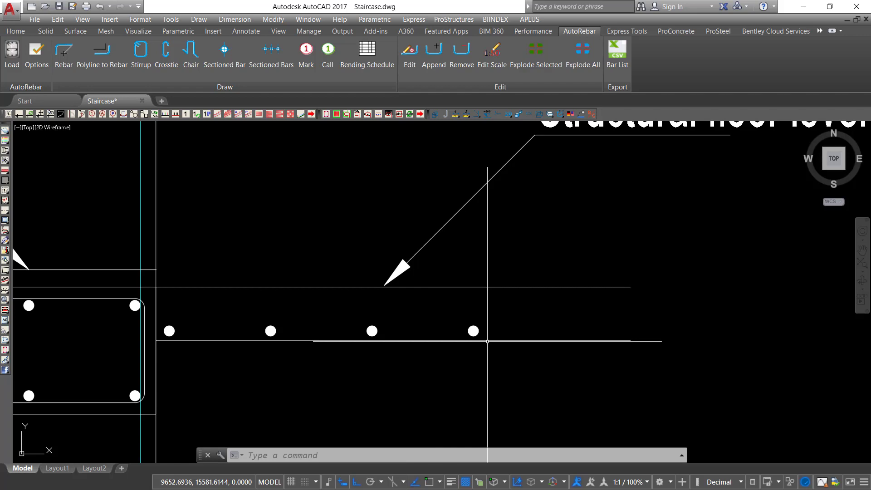
{"action": "key", "text": "Return"}
{"action": "scroll", "coordinate": [459, 336], "scroll_direction": "down", "scroll_amount": 3}
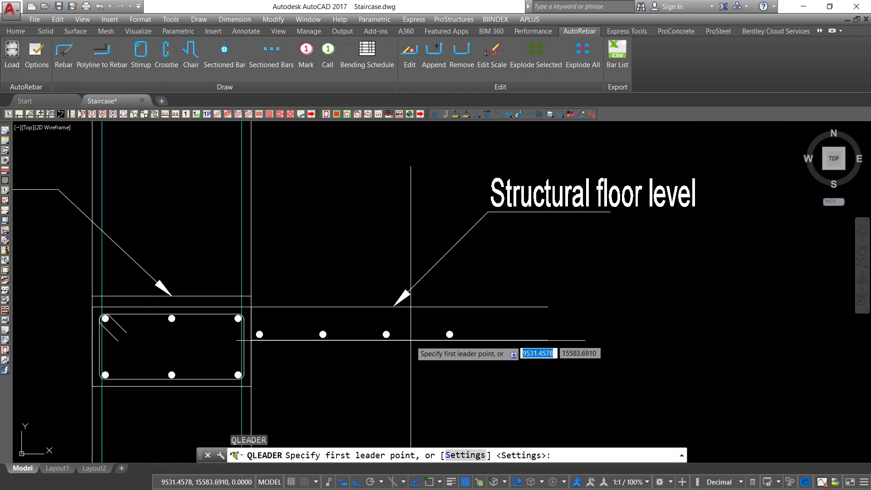
{"action": "scroll", "coordinate": [403, 295], "scroll_direction": "up", "scroll_amount": 5}
{"action": "left_click", "coordinate": [378, 339]}
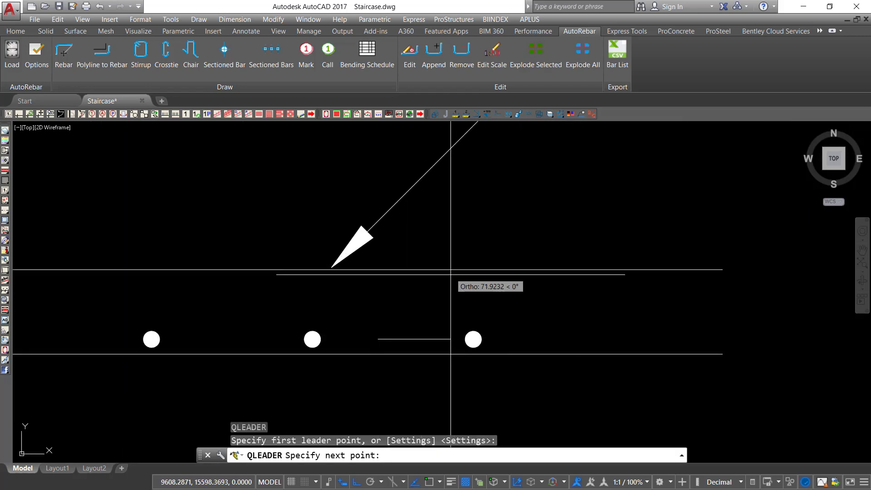
{"action": "scroll", "coordinate": [368, 397], "scroll_direction": "down", "scroll_amount": 4}
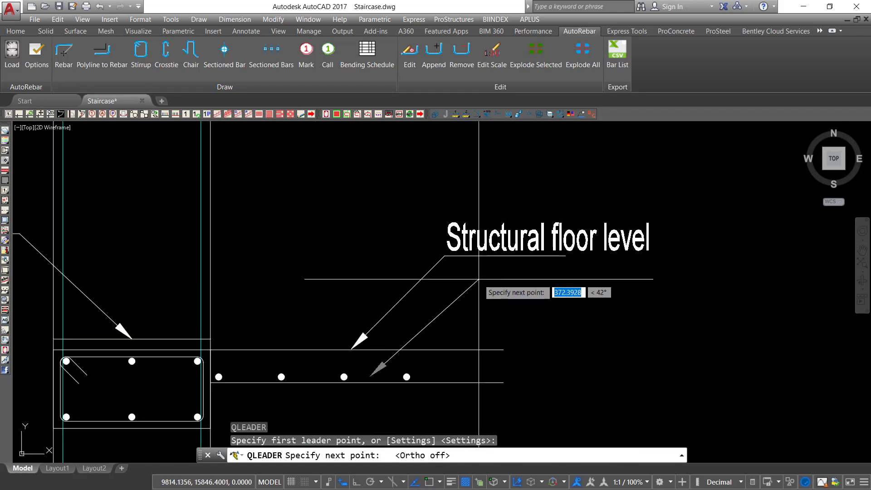
{"action": "left_click", "coordinate": [458, 183]}
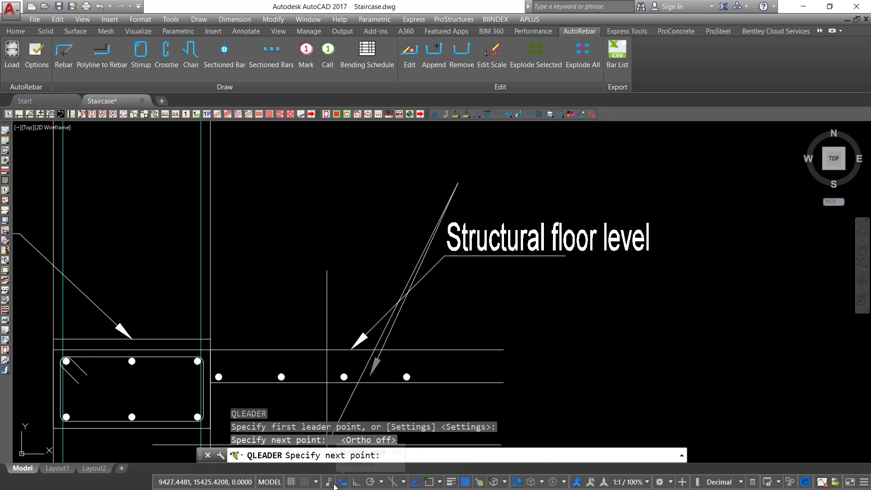
{"action": "left_click", "coordinate": [355, 482]}
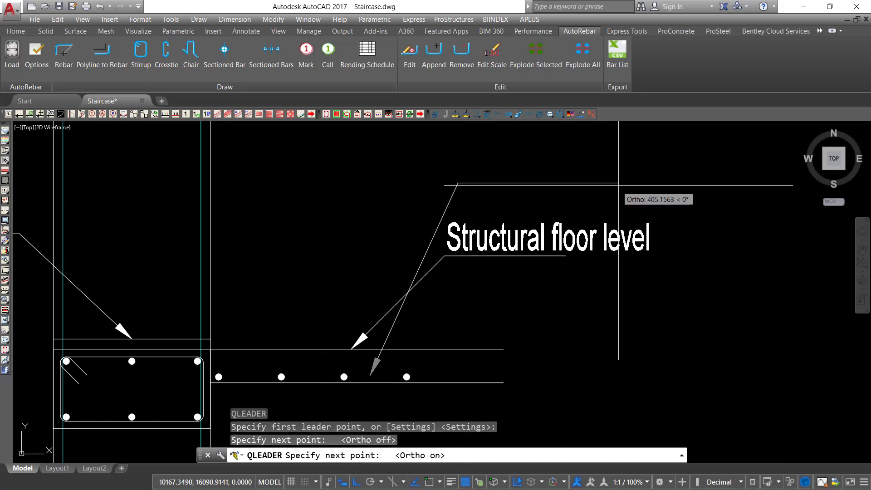
{"action": "left_click", "coordinate": [635, 183]}
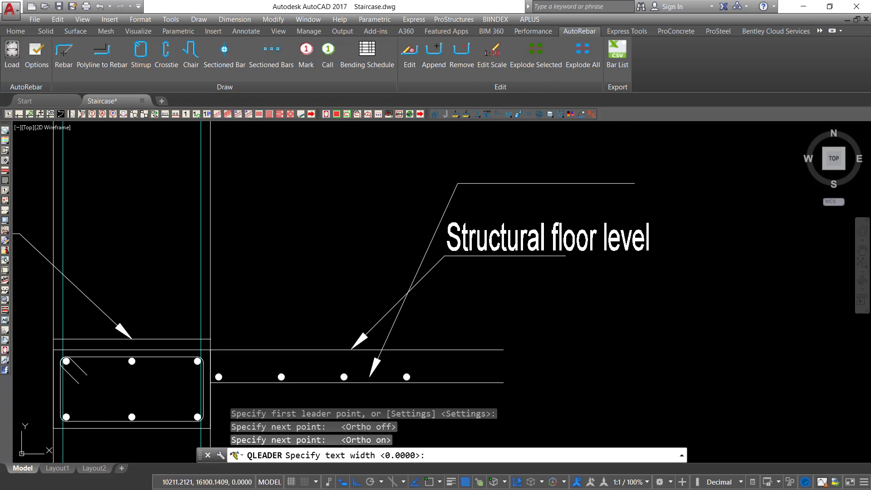
{"action": "key", "text": "Escape"}
Step: Move the "Structural floor level" text and its leader horizontally away from the column, clear of the bar leader
{"action": "left_click", "coordinate": [450, 256]}
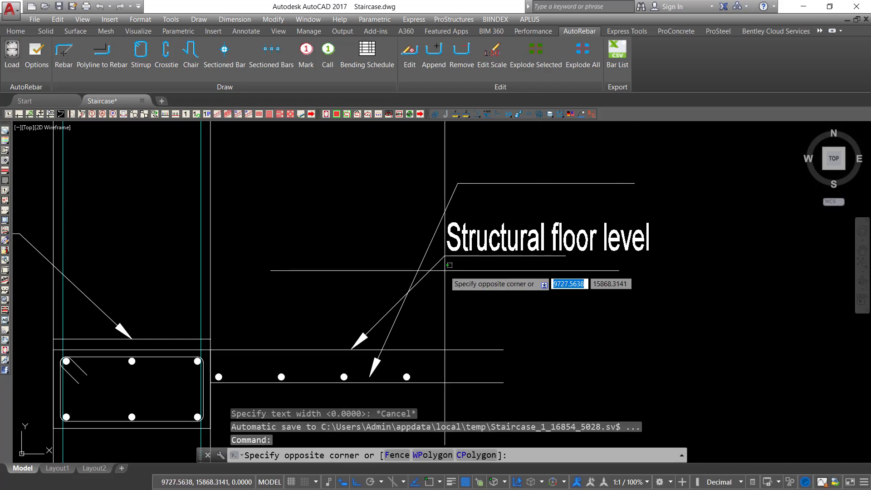
{"action": "left_click", "coordinate": [448, 266]}
{"action": "left_click", "coordinate": [591, 293]}
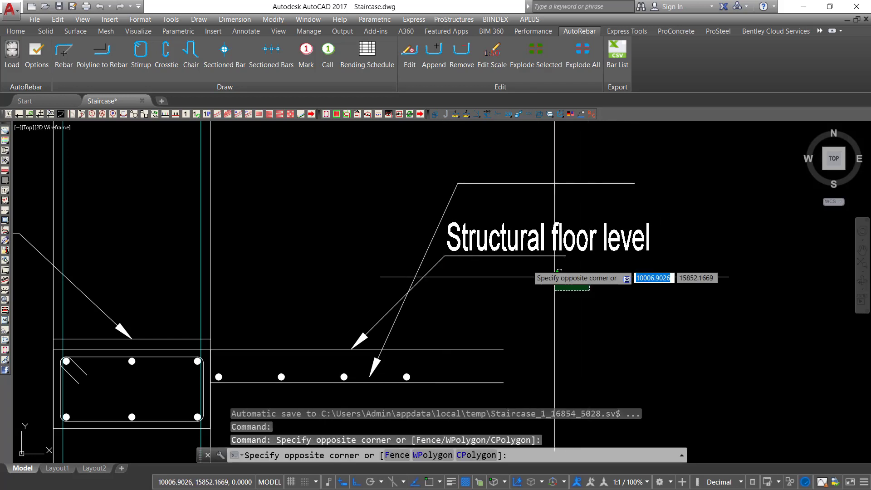
{"action": "left_click", "coordinate": [488, 230]}
{"action": "right_click", "coordinate": [498, 234]}
{"action": "left_click", "coordinate": [524, 304]}
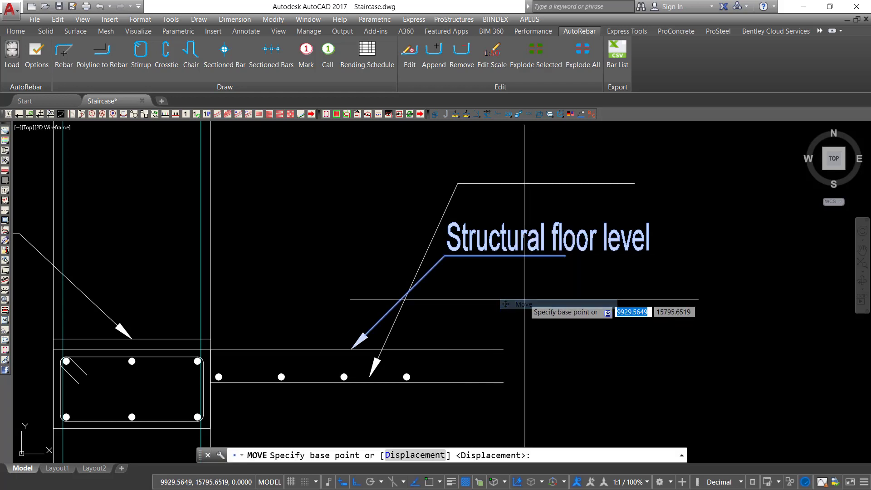
{"action": "left_click", "coordinate": [524, 302]}
{"action": "left_click", "coordinate": [614, 302]}
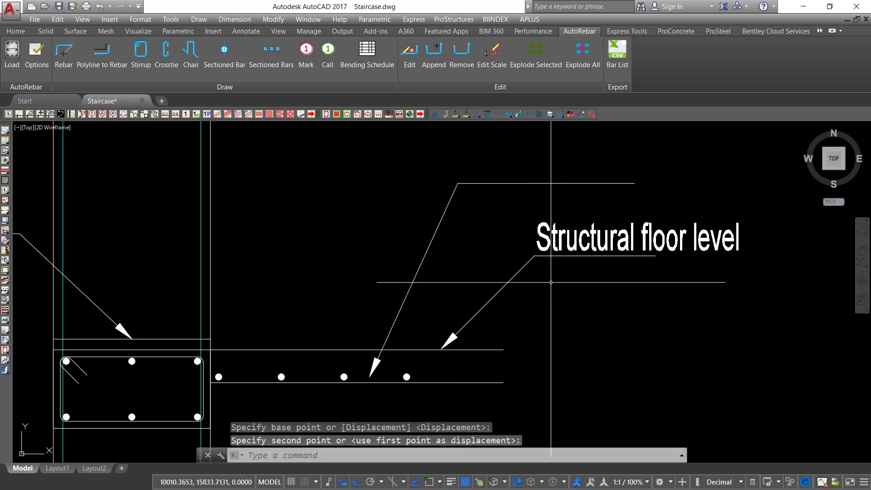
Step: Stretch the floor level leader's elbow toward the column and raise its landing, making the sloping part roughly parallel to the bar leader
{"action": "middle_click_drag", "start_coordinate": [531, 237], "coordinate": [540, 278]}
{"action": "left_click", "coordinate": [545, 302]}
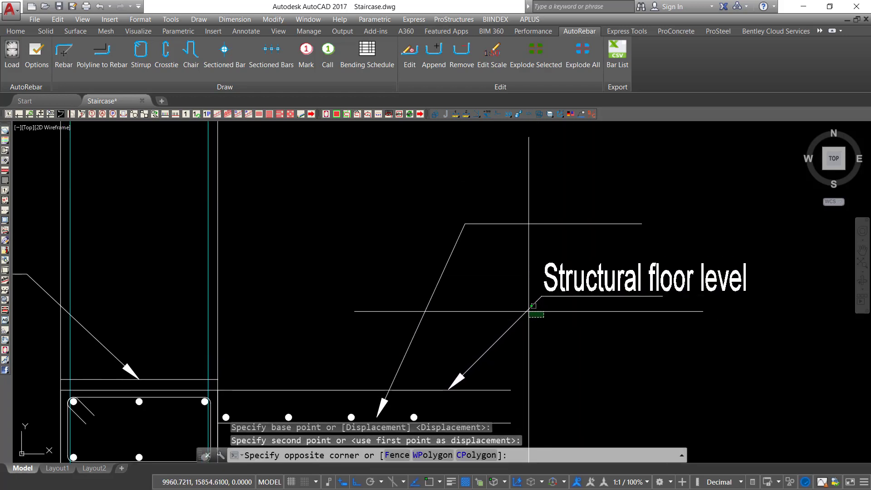
{"action": "left_click", "coordinate": [542, 296]}
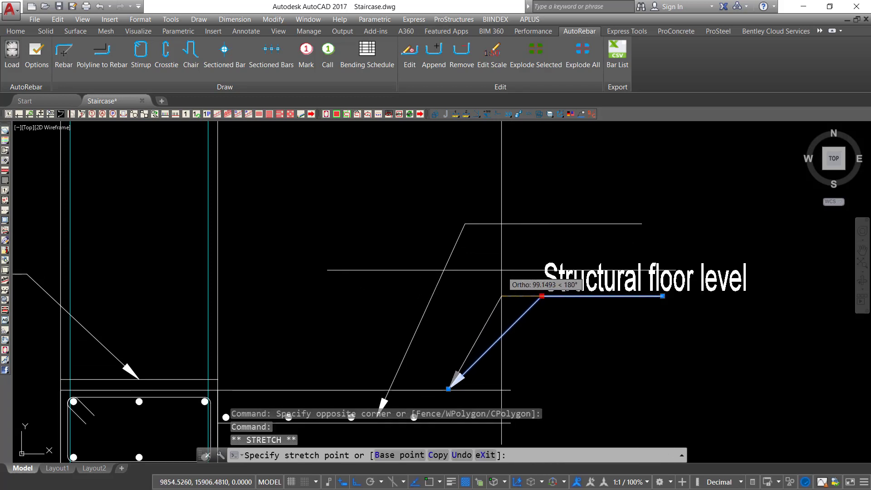
{"action": "left_click", "coordinate": [490, 296]}
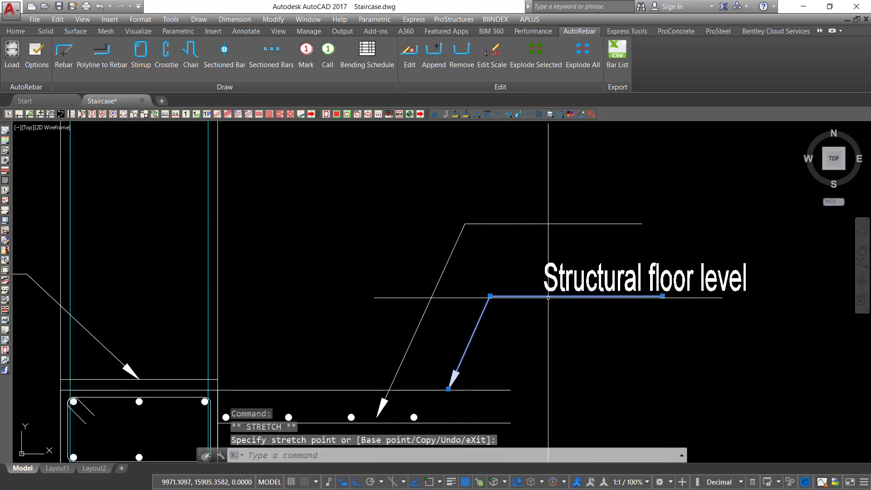
{"action": "left_click", "coordinate": [490, 296]}
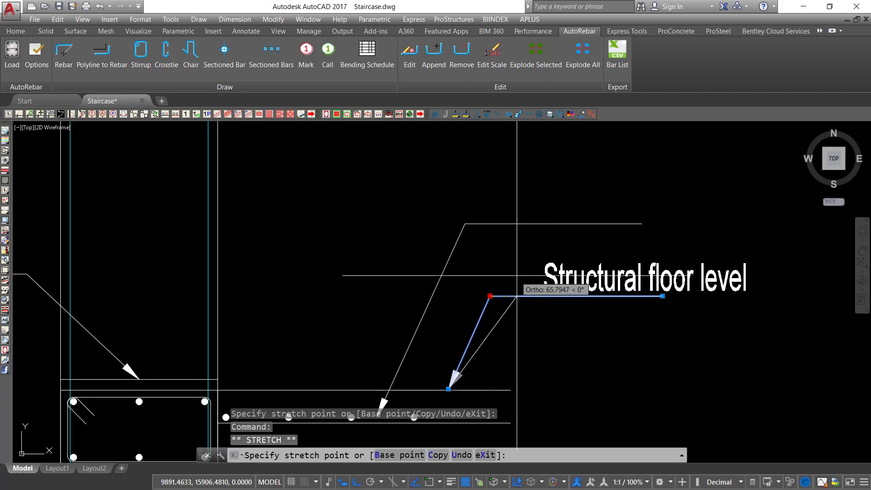
{"action": "left_click", "coordinate": [498, 268]}
{"action": "left_click", "coordinate": [490, 265]}
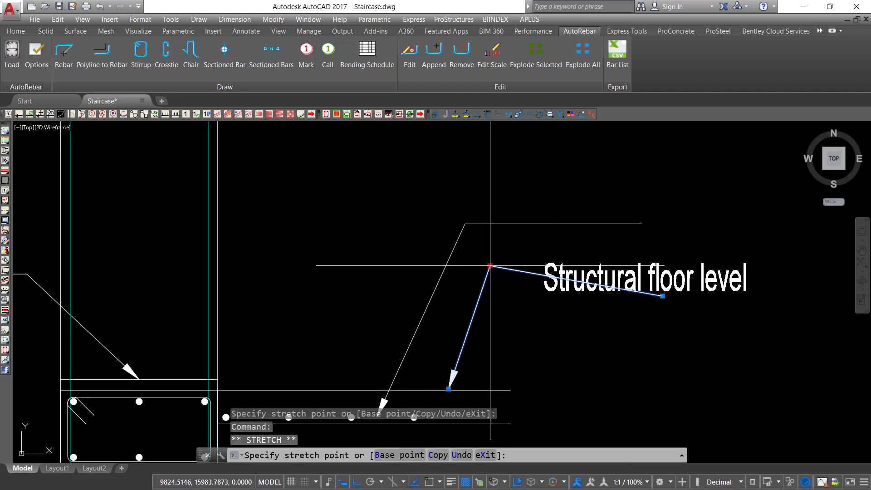
{"action": "left_click", "coordinate": [504, 270]}
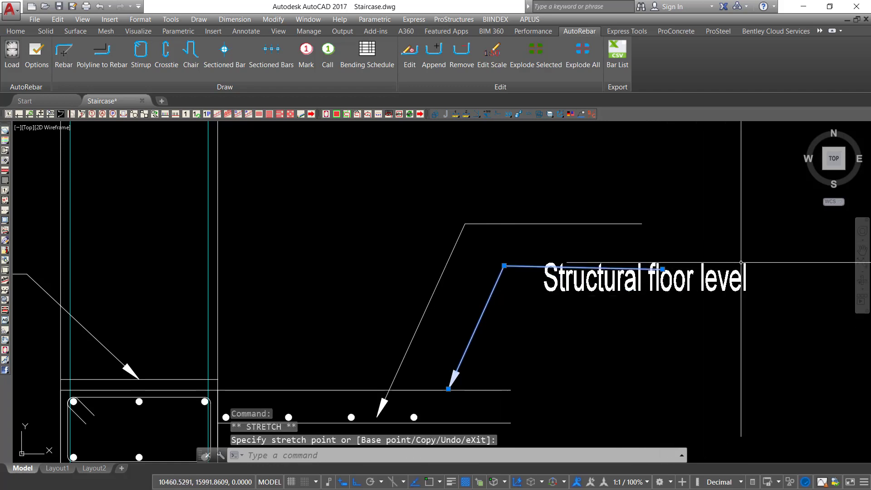
{"action": "key", "text": "Escape"}
Step: Move the "Structural floor level" text straight up to sit just above its raised leader landing
{"action": "left_click", "coordinate": [754, 249]}
{"action": "left_click", "coordinate": [731, 278]}
{"action": "right_click", "coordinate": [661, 310]}
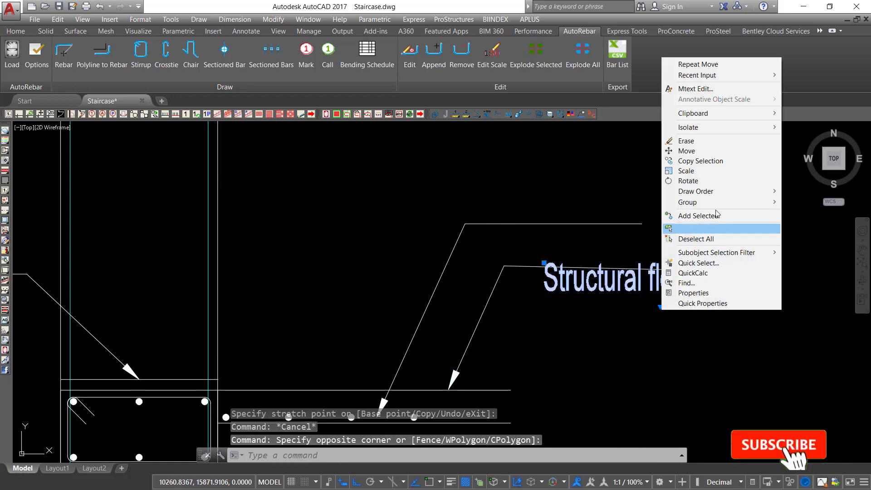
{"action": "left_click", "coordinate": [700, 150]}
{"action": "left_click", "coordinate": [716, 327]}
{"action": "left_click", "coordinate": [721, 295]}
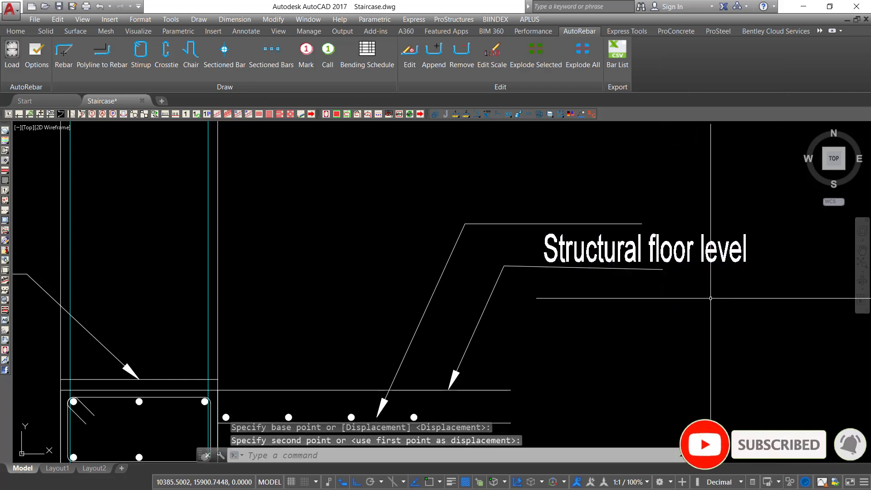
{"action": "left_click", "coordinate": [509, 204]}
{"action": "left_click", "coordinate": [474, 233]}
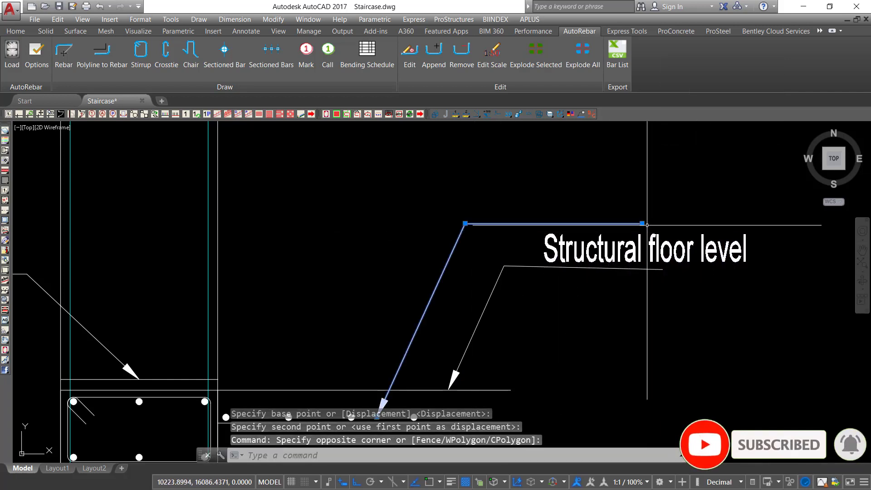
{"action": "key", "text": "Escape"}
Step: Copy the "Structural floor level" text straight up onto the landing of the bar leader
{"action": "left_click", "coordinate": [718, 206]}
{"action": "left_click", "coordinate": [699, 278]}
{"action": "right_click", "coordinate": [699, 278]}
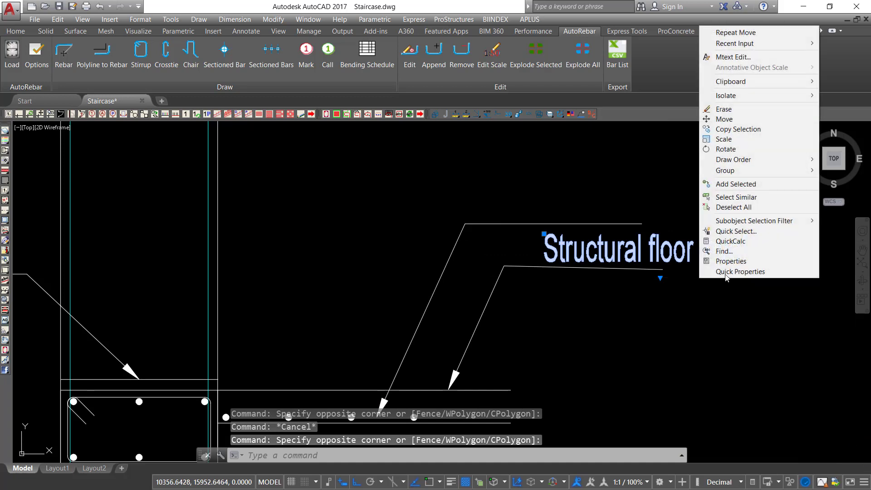
{"action": "left_click", "coordinate": [730, 131]}
{"action": "left_click", "coordinate": [550, 248]}
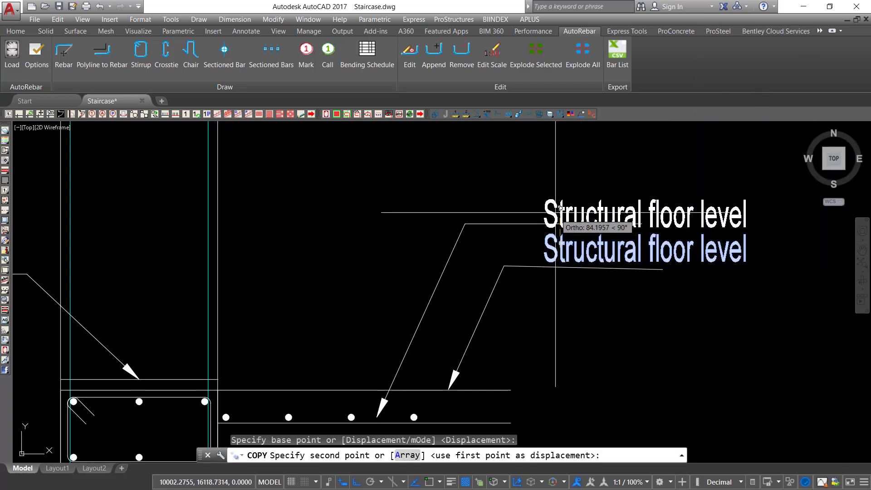
{"action": "left_click", "coordinate": [551, 207]}
{"action": "key", "text": "Escape"}
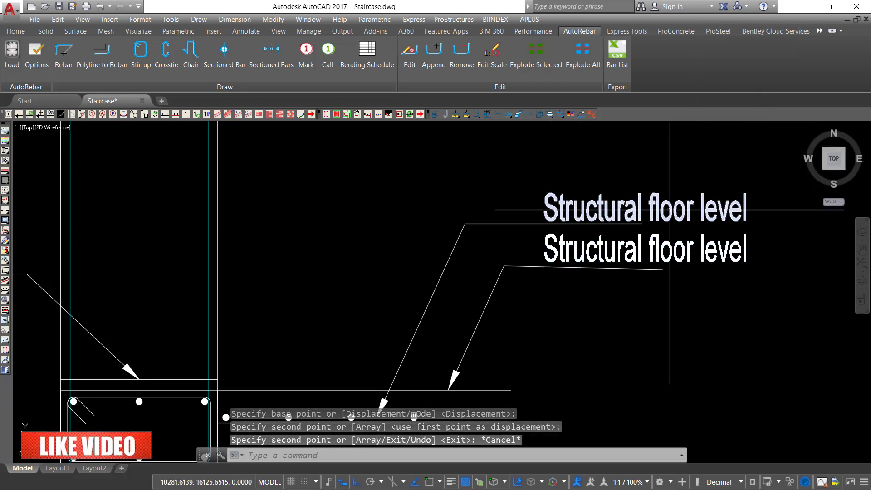
{"action": "double_click", "coordinate": [545, 214]}
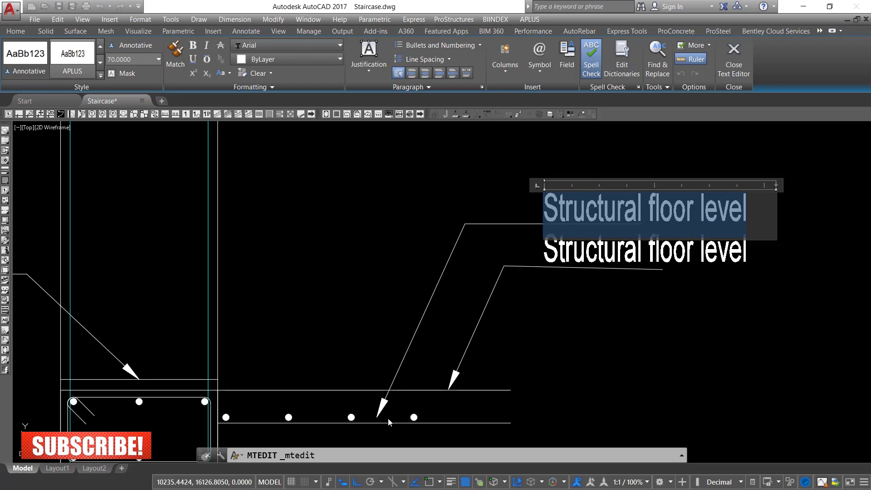
{"action": "type", "text": "6mm"}
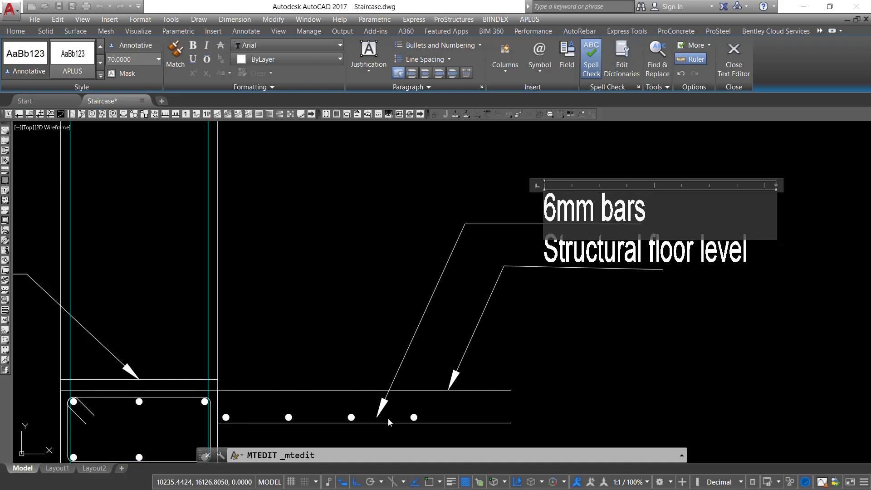
{"action": "type", "text": "bars @200mm C"}
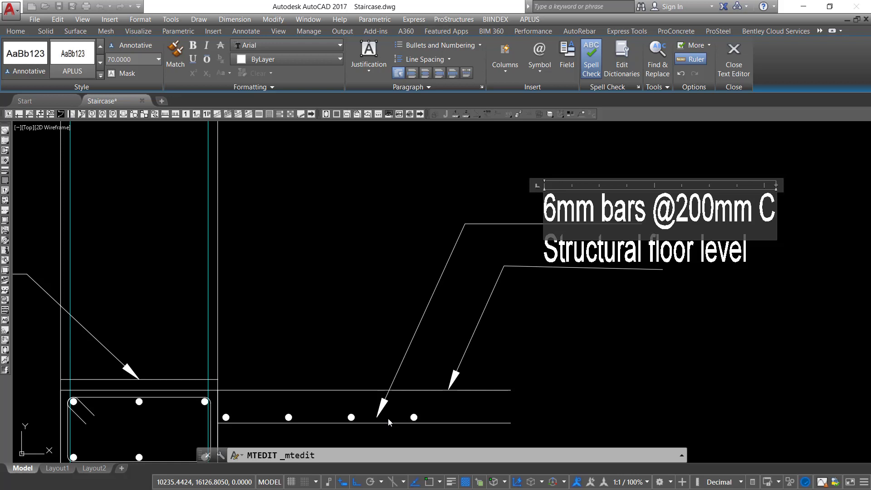
{"action": "type", "text": "/C"}
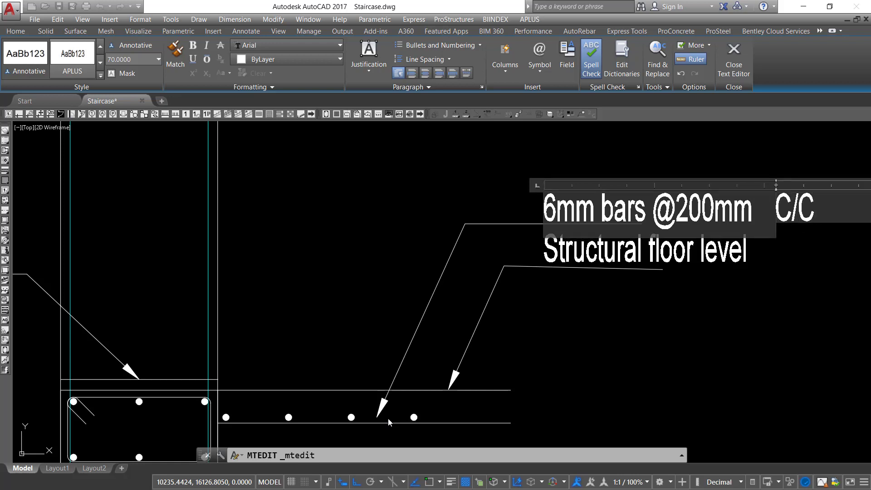
{"action": "scroll", "coordinate": [207, 262], "scroll_direction": "down", "scroll_amount": 2}
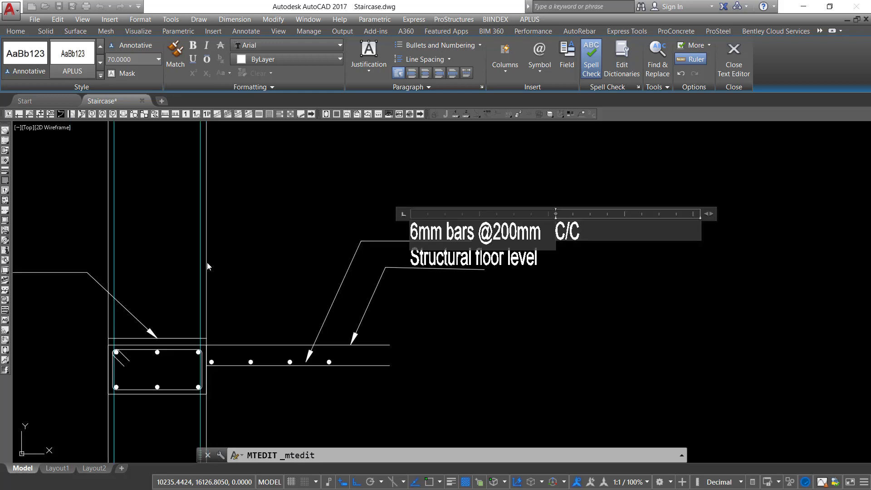
{"action": "left_click", "coordinate": [619, 268]}
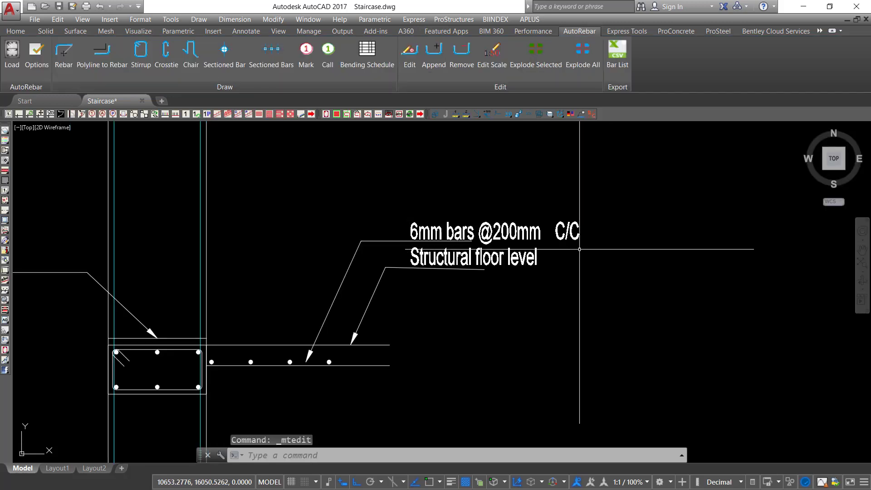
{"action": "double_click", "coordinate": [568, 233]}
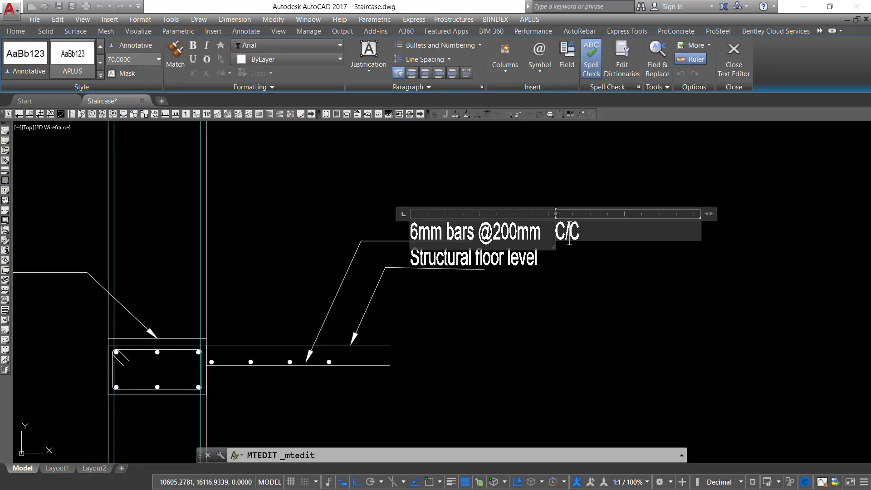
{"action": "left_click_drag", "start_coordinate": [554, 249], "coordinate": [663, 273]}
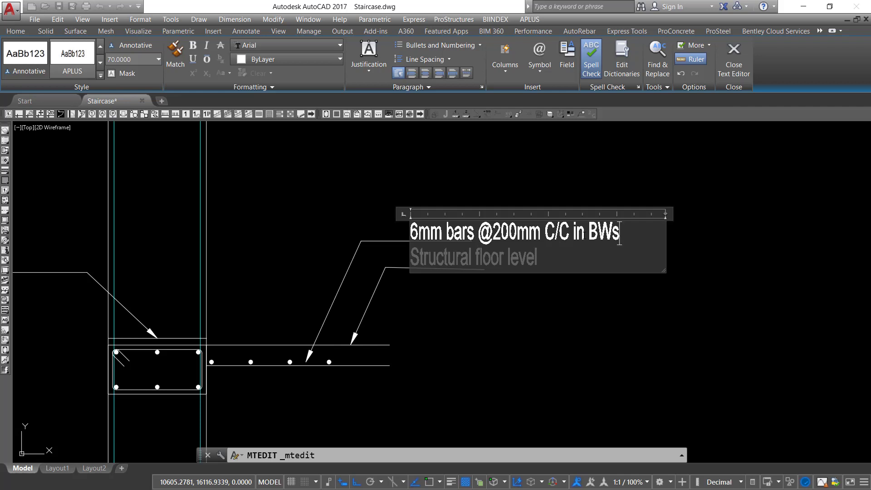
{"action": "left_click", "coordinate": [737, 203]}
{"action": "scroll", "coordinate": [531, 263], "scroll_direction": "up", "scroll_amount": 2}
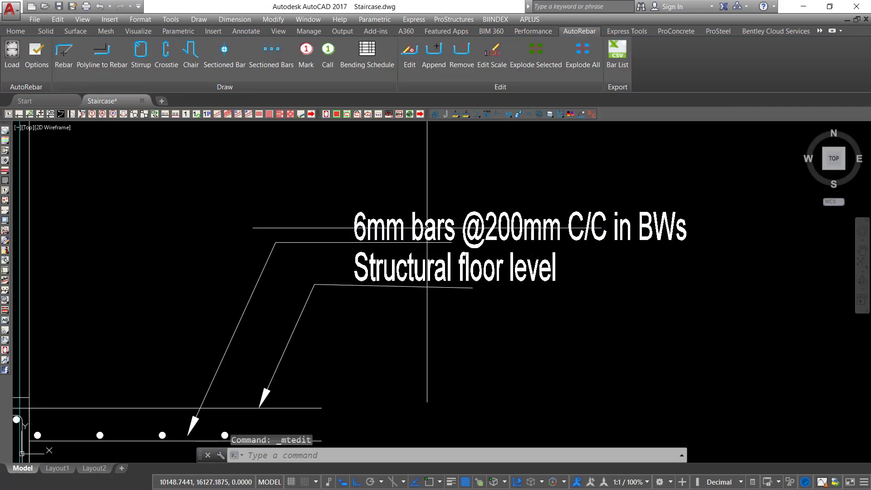
{"action": "scroll", "coordinate": [427, 228], "scroll_direction": "up", "scroll_amount": 2}
{"action": "left_click", "coordinate": [603, 193]}
{"action": "left_click", "coordinate": [495, 226]}
{"action": "right_click", "coordinate": [430, 208]}
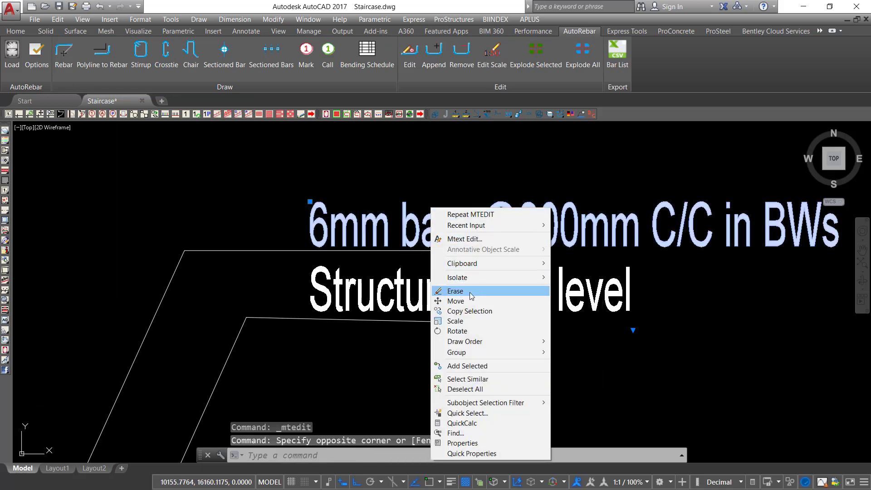
{"action": "left_click", "coordinate": [456, 300]}
{"action": "left_click", "coordinate": [603, 181]}
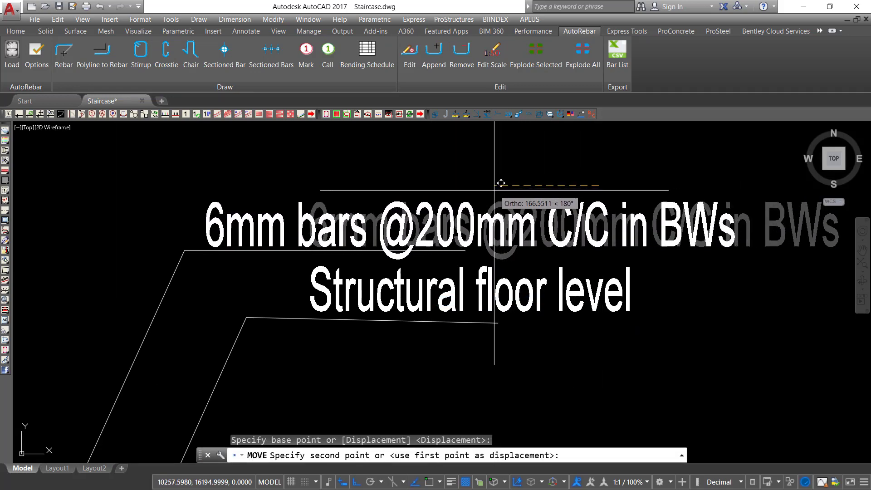
{"action": "left_click", "coordinate": [494, 190]}
Step: Stretch the bend point of the "Structural floor level" leader slightly straight down
{"action": "left_click", "coordinate": [458, 322]}
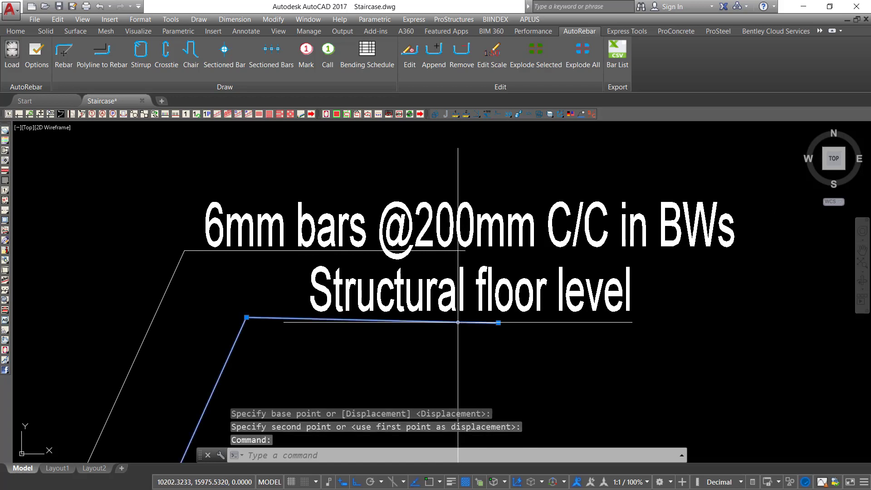
{"action": "scroll", "coordinate": [331, 333], "scroll_direction": "up", "scroll_amount": 2}
{"action": "left_click", "coordinate": [197, 313]}
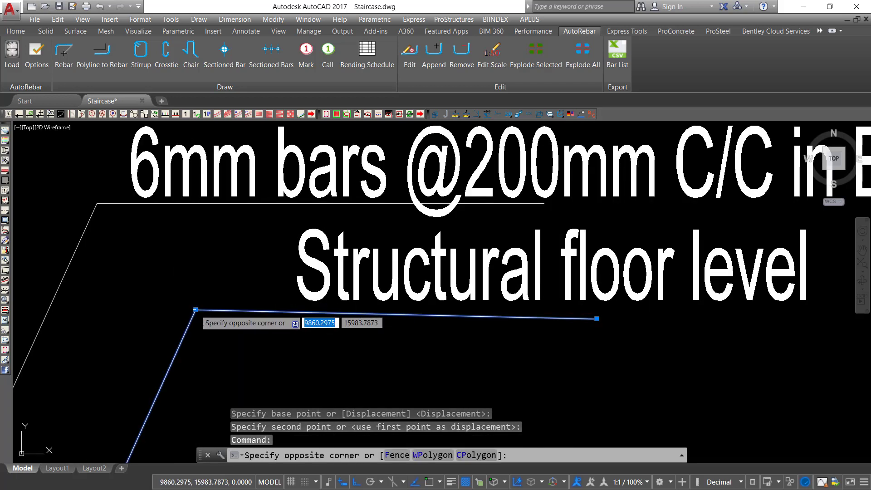
{"action": "left_click", "coordinate": [197, 316]}
{"action": "left_click", "coordinate": [195, 310]}
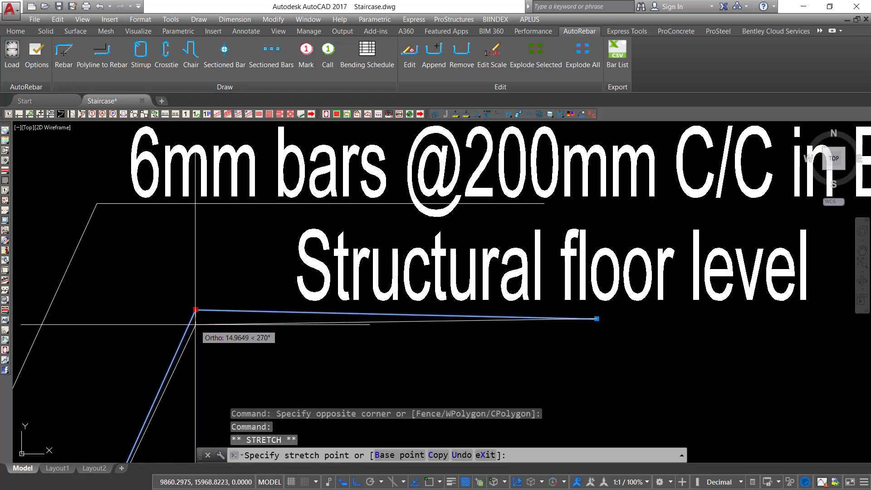
{"action": "key", "text": "Escape"}
Step: Move the "Structural floor level" text horizontally so it starts above the bend of its leader
{"action": "left_click", "coordinate": [514, 258]}
{"action": "left_click", "coordinate": [457, 275]}
{"action": "right_click", "coordinate": [456, 275]}
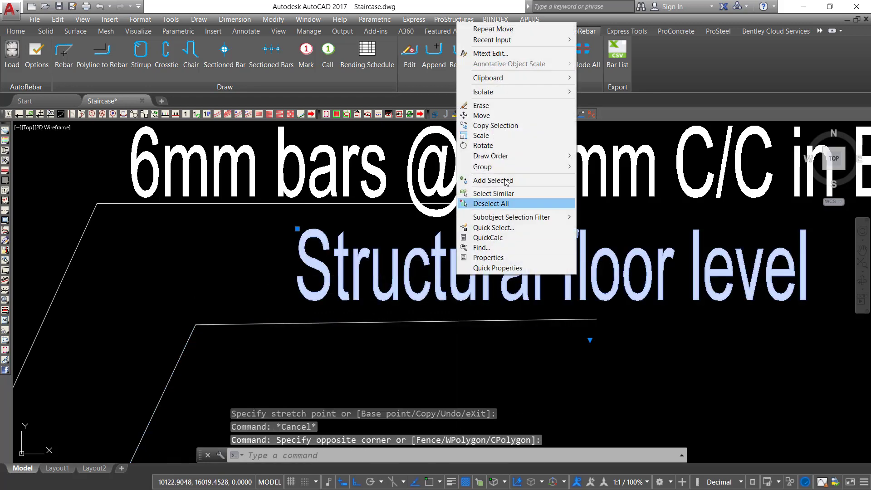
{"action": "left_click", "coordinate": [487, 116]}
{"action": "left_click", "coordinate": [521, 201]}
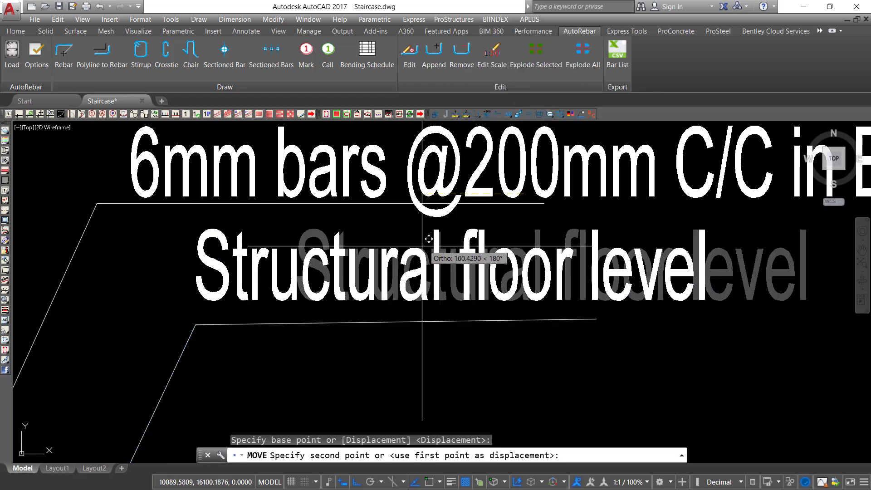
{"action": "left_click", "coordinate": [516, 318]}
Step: Stretch the landing end of the "Structural floor level" leader down level with its bend so the landing is horizontal
{"action": "left_click", "coordinate": [515, 320]}
{"action": "left_click", "coordinate": [597, 319]}
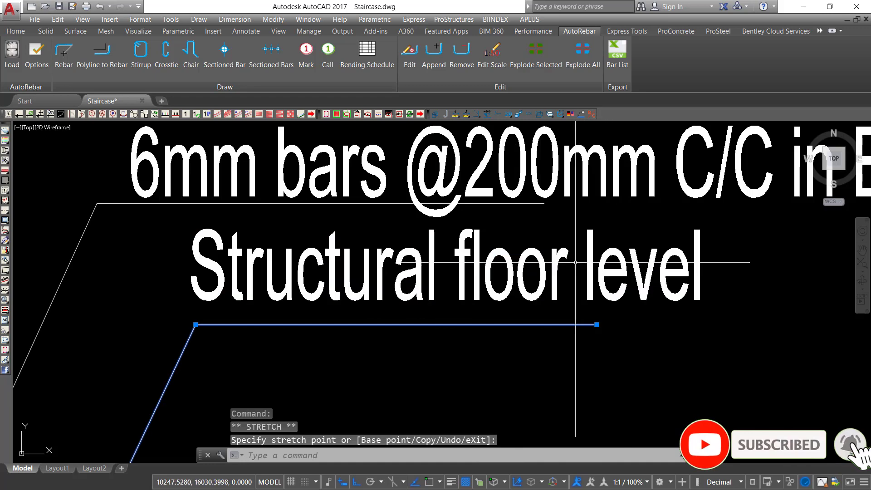
{"action": "key", "text": "Escape"}
Step: Move the "Structural floor level" text straight down to sit just above its leader landing
{"action": "left_click", "coordinate": [521, 244]}
{"action": "left_click", "coordinate": [314, 284]}
{"action": "right_click", "coordinate": [490, 330]}
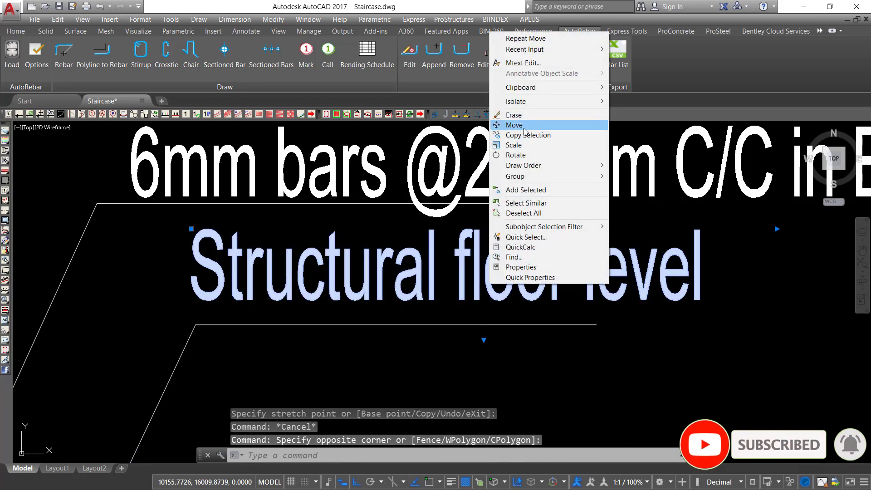
{"action": "left_click", "coordinate": [504, 125]}
{"action": "left_click", "coordinate": [495, 222]}
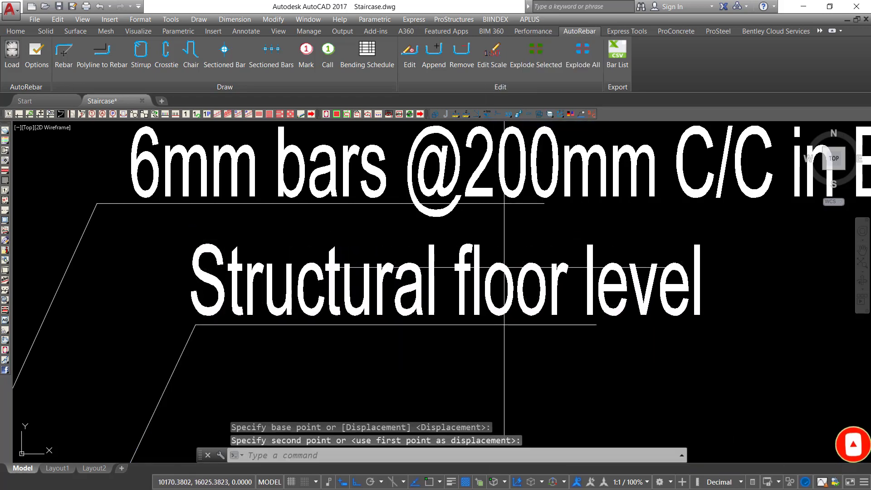
{"action": "left_click", "coordinate": [495, 270]}
Step: Examine the floor slab, its bars and the two leader labels beside the column
{"action": "scroll", "coordinate": [523, 236], "scroll_direction": "down", "scroll_amount": 5}
{"action": "scroll", "coordinate": [377, 359], "scroll_direction": "up", "scroll_amount": 3}
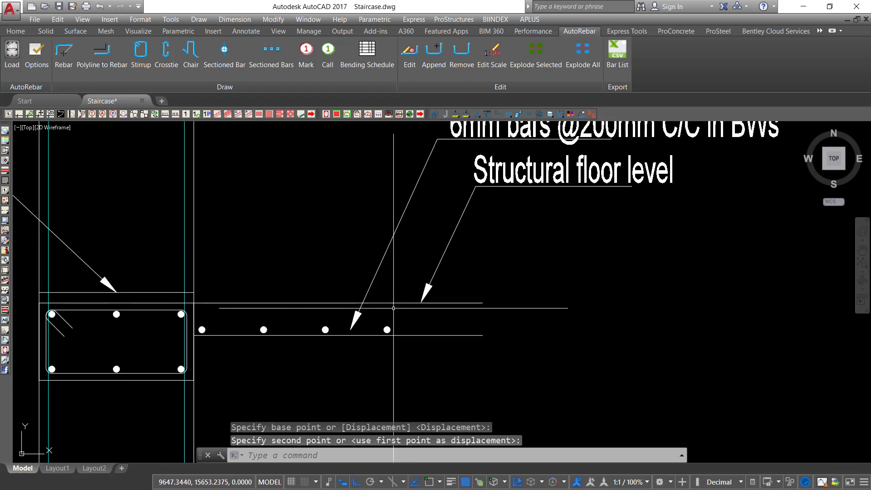
{"action": "left_click", "coordinate": [352, 330]}
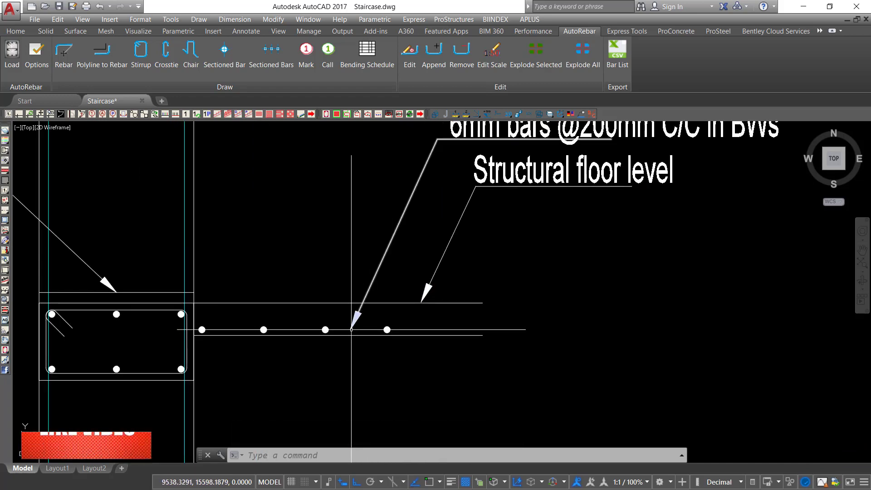
{"action": "scroll", "coordinate": [341, 353], "scroll_direction": "up", "scroll_amount": 3}
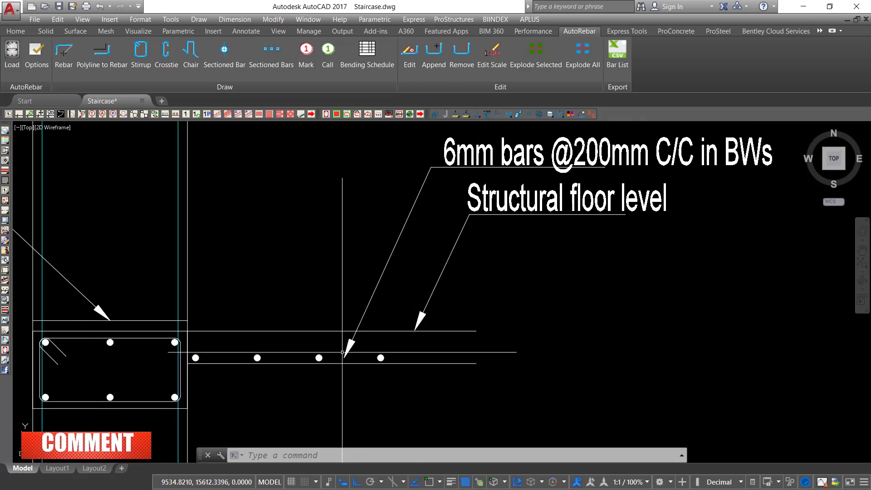
{"action": "scroll", "coordinate": [342, 352], "scroll_direction": "down", "scroll_amount": 4}
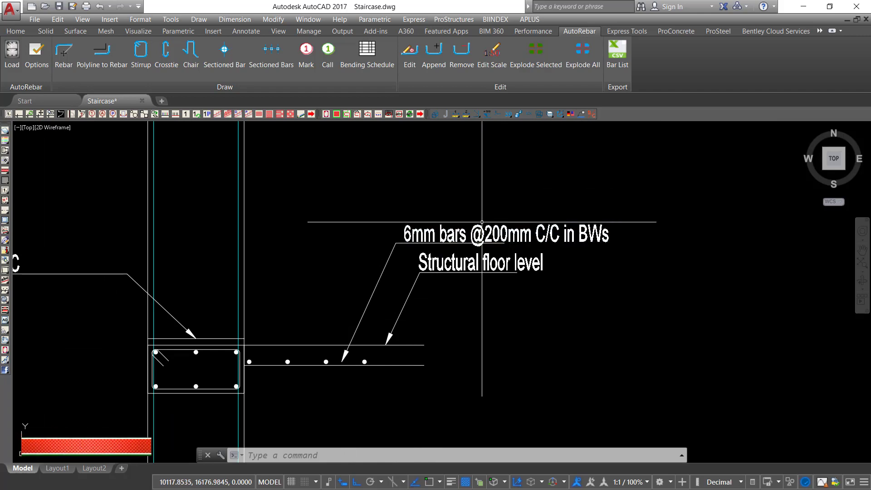
{"action": "middle_click_drag", "start_coordinate": [461, 297], "coordinate": [471, 265]}
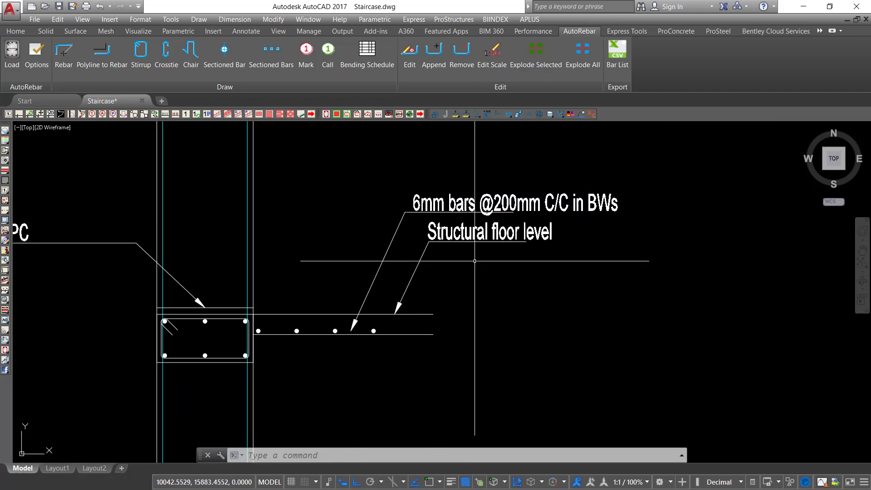
{"action": "middle_click_drag", "start_coordinate": [383, 329], "coordinate": [399, 302]}
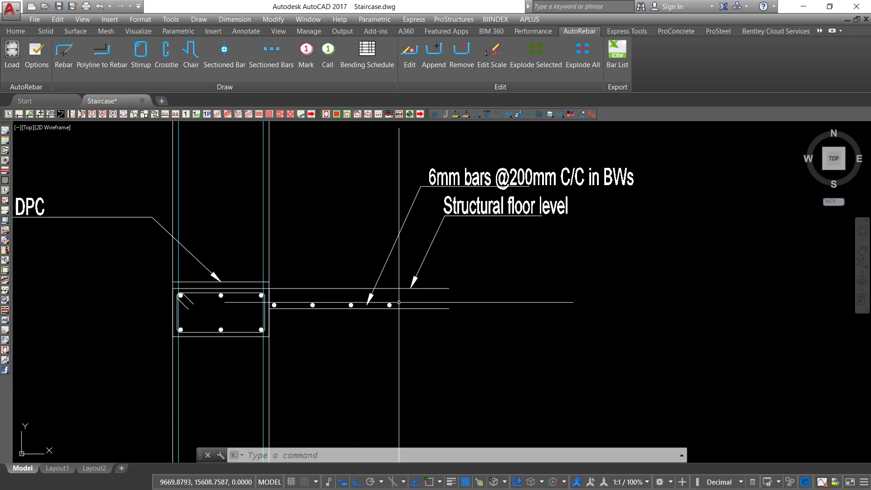
{"action": "scroll", "coordinate": [313, 317], "scroll_direction": "up", "scroll_amount": 2}
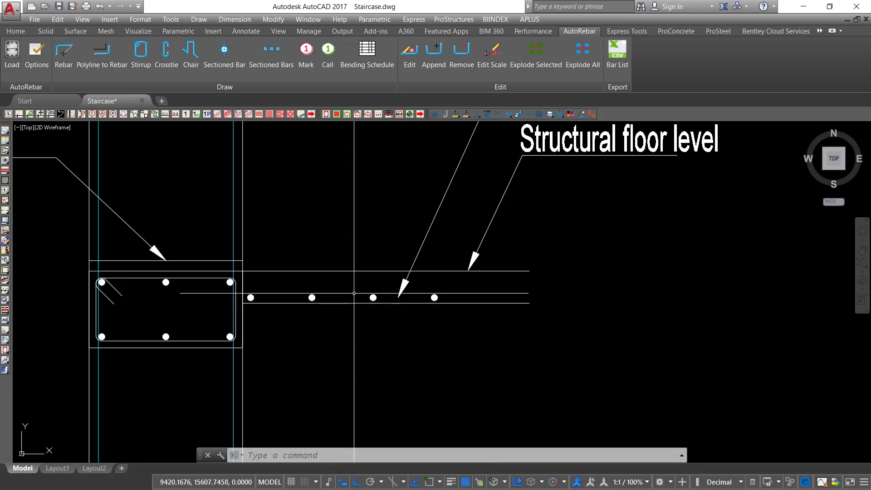
Step: Copy the slab's bottom line straight down twice from its endpoint, placing the second copy about 60 units below and close under the first
{"action": "left_click", "coordinate": [354, 292]}
{"action": "left_click", "coordinate": [340, 313]}
{"action": "right_click", "coordinate": [341, 313]}
{"action": "left_click", "coordinate": [401, 171]}
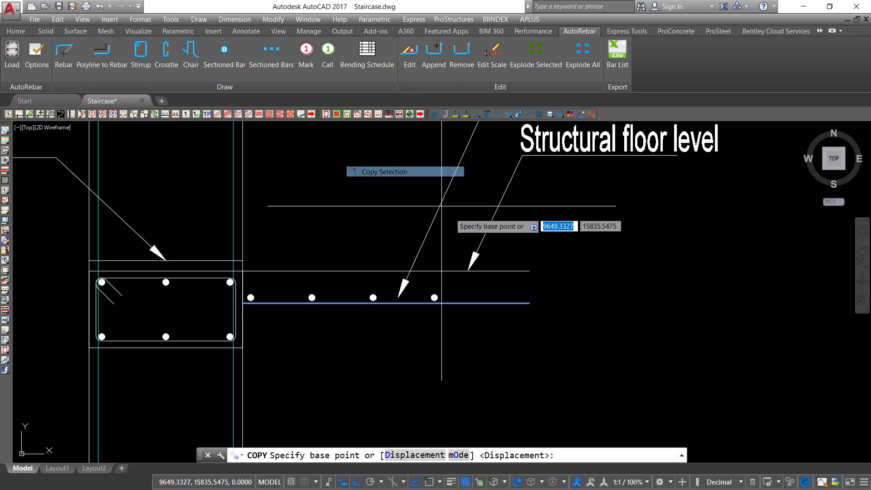
{"action": "scroll", "coordinate": [513, 305], "scroll_direction": "up", "scroll_amount": 2}
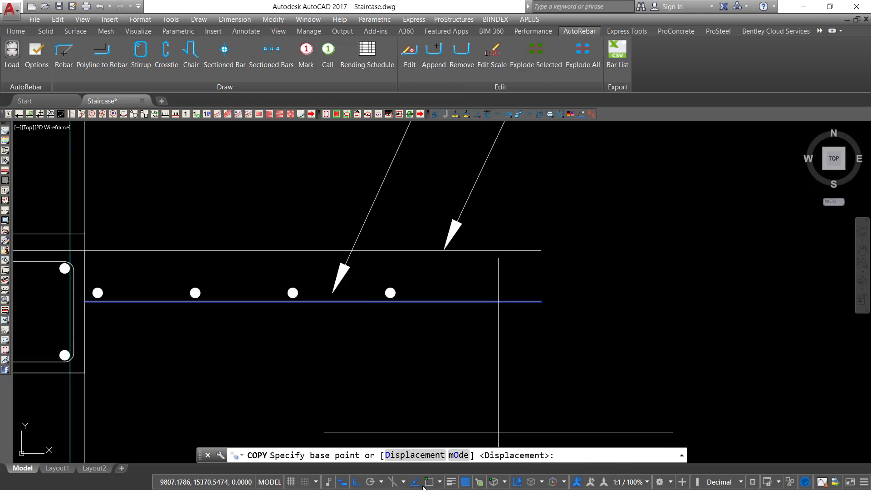
{"action": "left_click", "coordinate": [542, 303]}
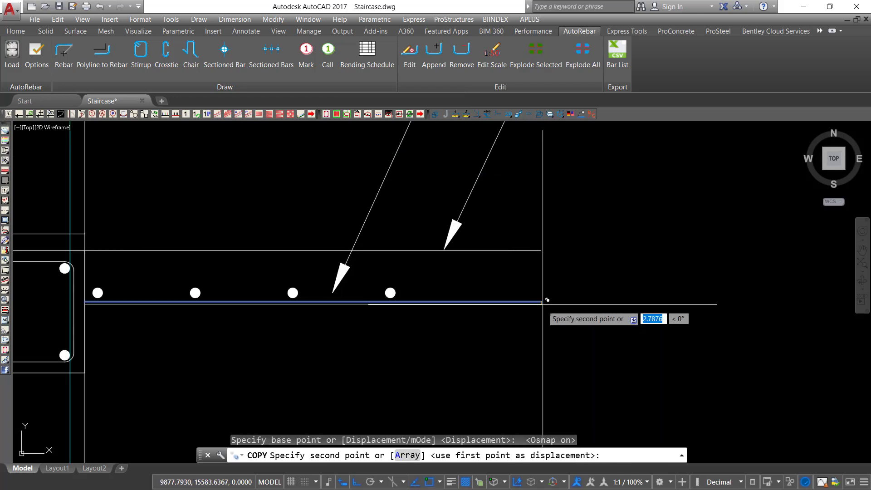
{"action": "left_click", "coordinate": [550, 326]}
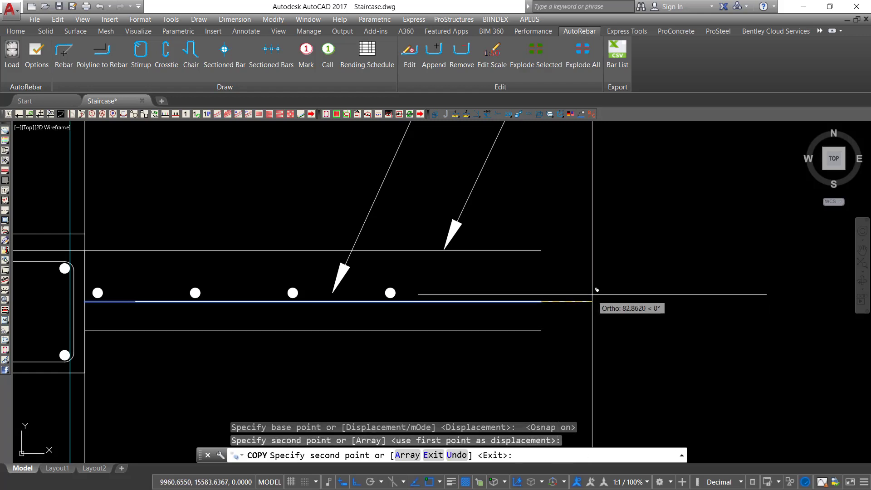
{"action": "left_click", "coordinate": [552, 334]}
{"action": "right_click", "coordinate": [609, 265]}
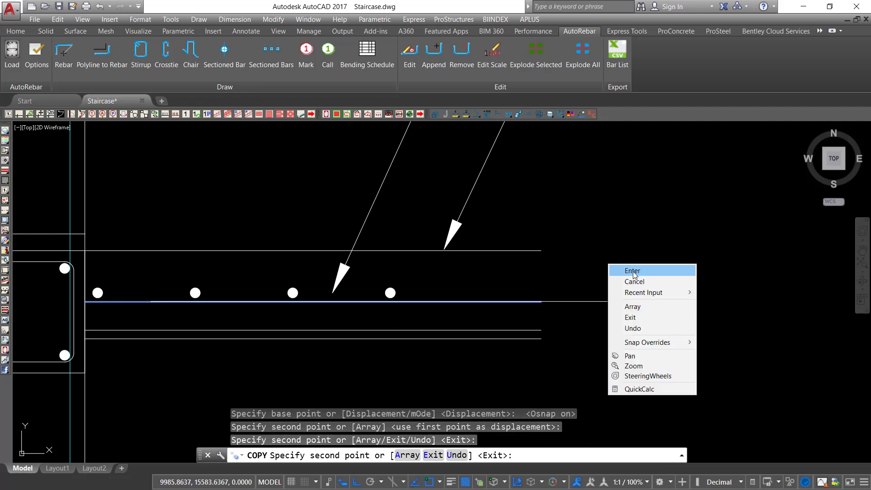
{"action": "left_click", "coordinate": [632, 270]}
Step: Change the linetype of the lowest copied line beneath the slab to the dashed ACAD linetype
{"action": "scroll", "coordinate": [522, 347], "scroll_direction": "up", "scroll_amount": 4}
{"action": "left_click", "coordinate": [525, 350]}
{"action": "left_click", "coordinate": [506, 325]}
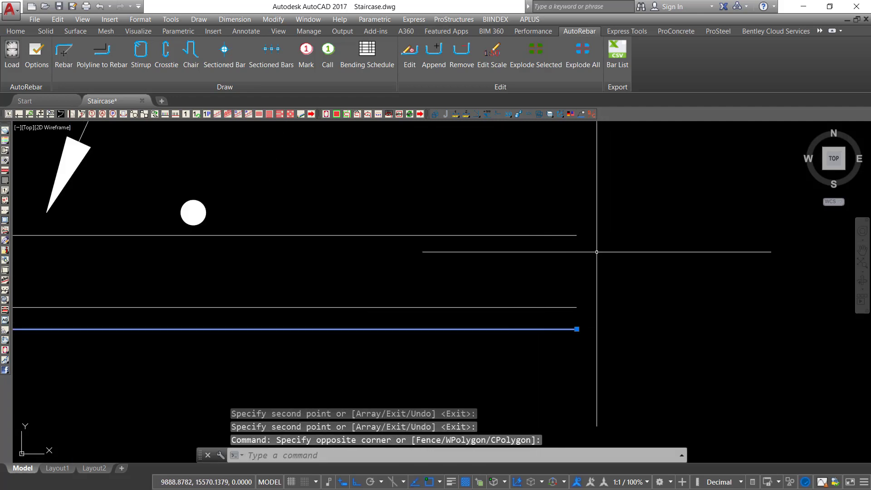
{"action": "right_click", "coordinate": [621, 199]}
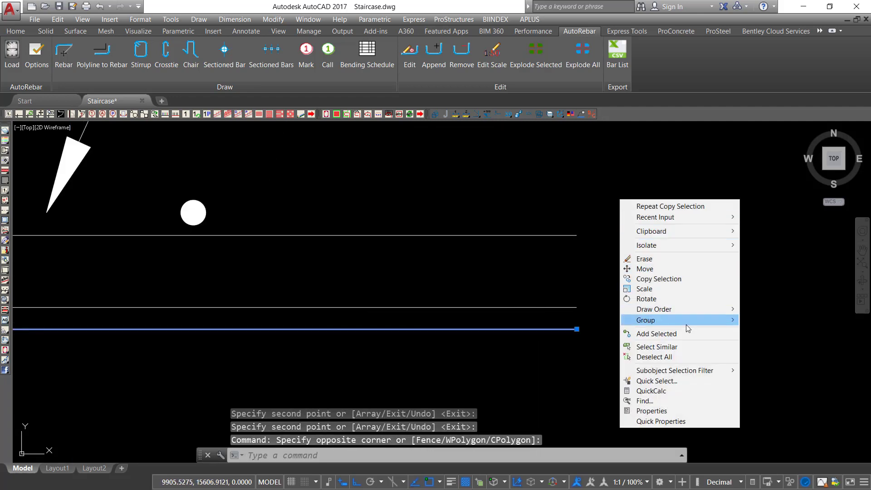
{"action": "left_click", "coordinate": [651, 410]}
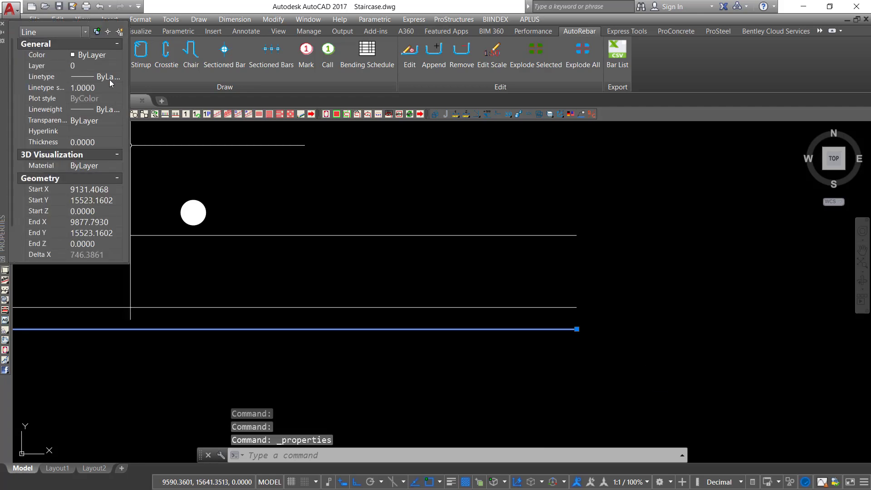
{"action": "left_click", "coordinate": [110, 80]}
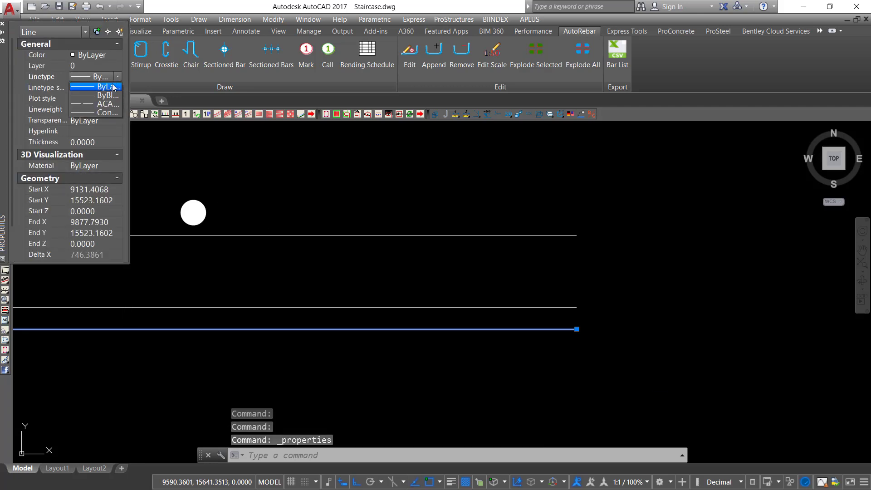
{"action": "left_click", "coordinate": [105, 104]}
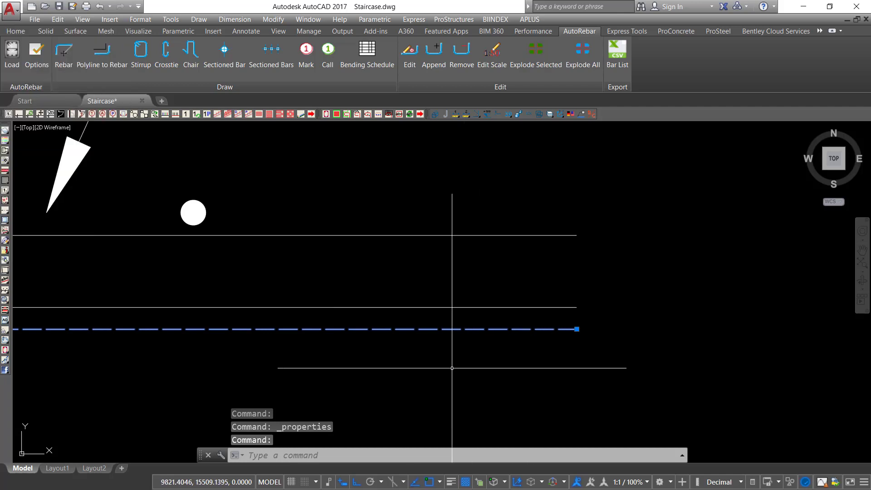
Step: Set the linetype scale of the dashed line beneath the slab to 3 and deselect it
{"action": "left_click", "coordinate": [462, 354]}
{"action": "left_click", "coordinate": [441, 339]}
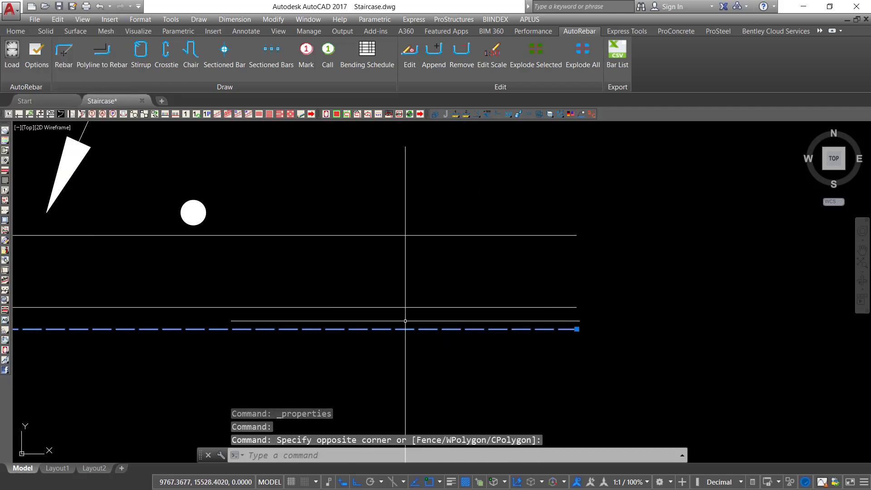
{"action": "right_click", "coordinate": [433, 363]}
{"action": "left_click", "coordinate": [474, 346]}
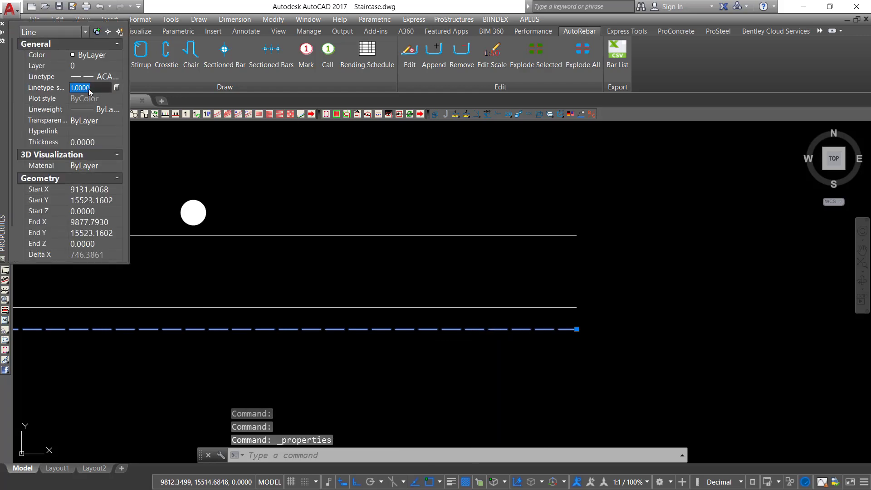
{"action": "type", "text": "3"}
{"action": "key", "text": "Return"}
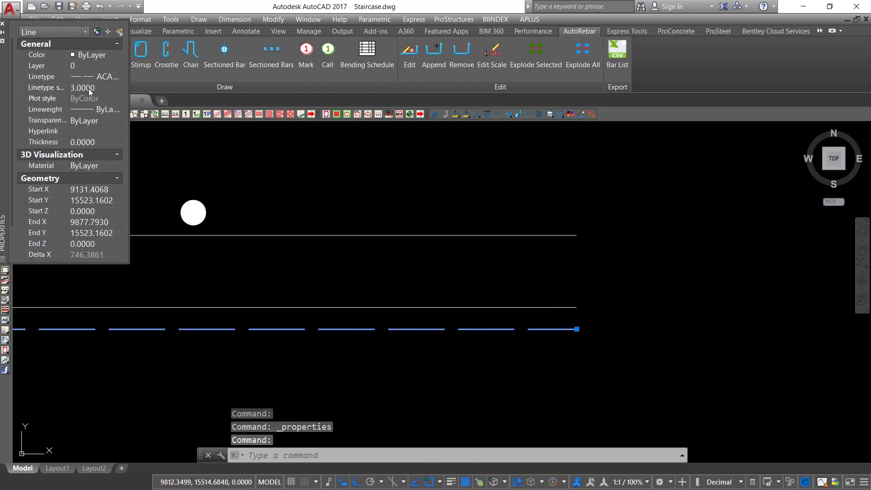
{"action": "left_click", "coordinate": [3, 25]}
{"action": "scroll", "coordinate": [562, 257], "scroll_direction": "down", "scroll_amount": 3}
{"action": "middle_click_drag", "start_coordinate": [211, 297], "coordinate": [246, 296]}
{"action": "key", "text": "Escape"}
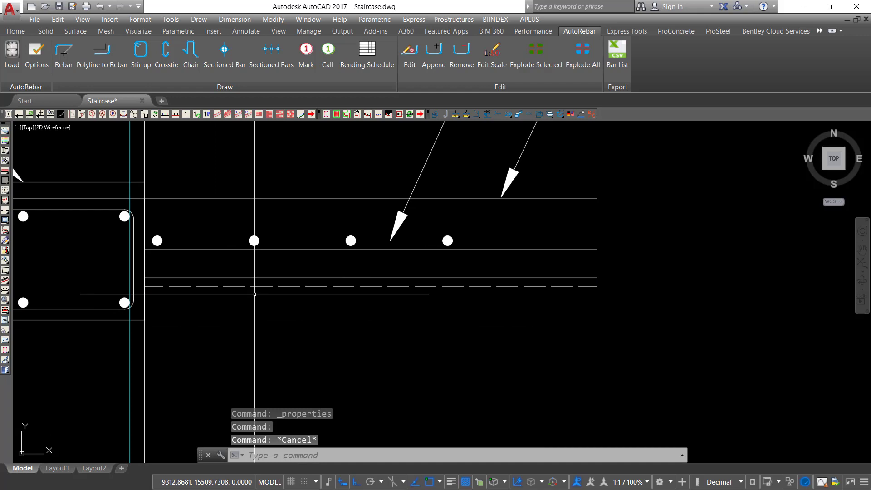
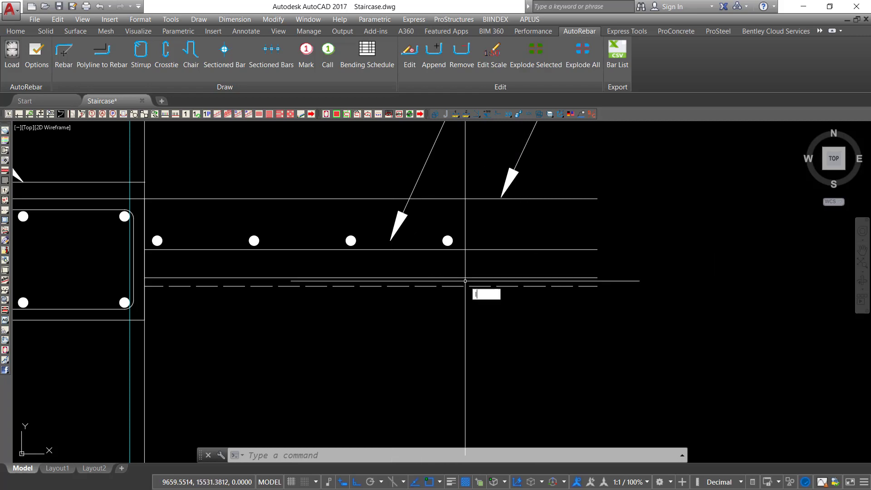
Step: Draw a leader from the dashed line beneath the slab up to a horizontal landing above the slab bars label, without text
{"action": "key", "text": "Return"}
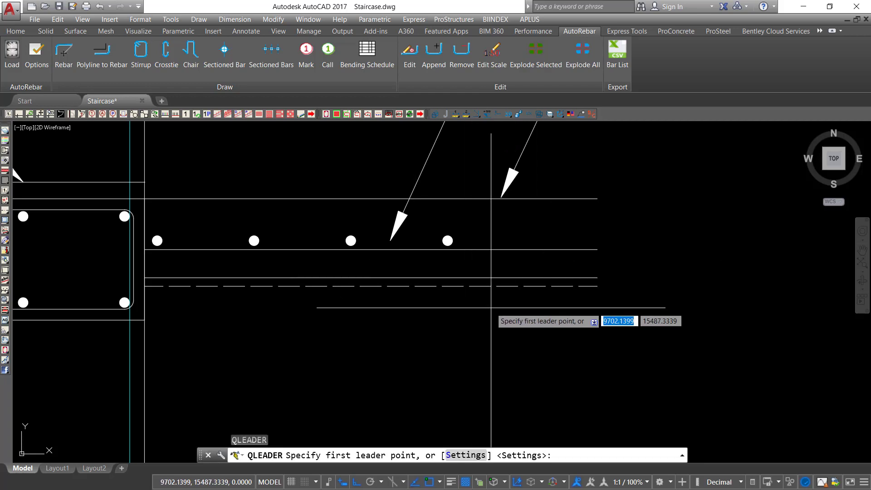
{"action": "middle_click_drag", "start_coordinate": [491, 309], "coordinate": [398, 398]}
{"action": "scroll", "coordinate": [393, 368], "scroll_direction": "down", "scroll_amount": 4}
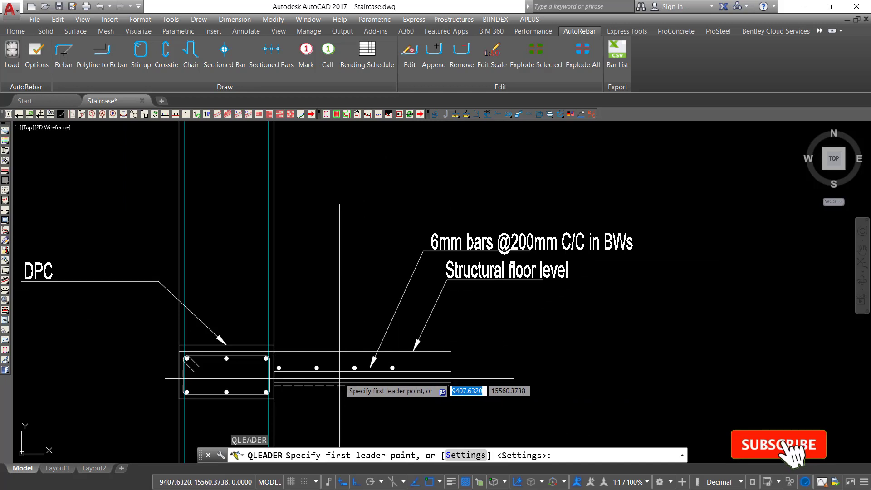
{"action": "scroll", "coordinate": [341, 389], "scroll_direction": "up", "scroll_amount": 2}
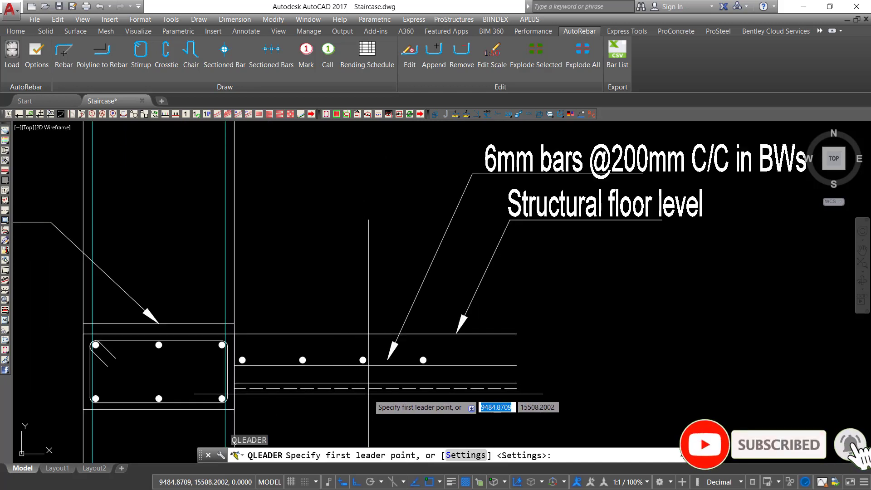
{"action": "left_click", "coordinate": [431, 483]}
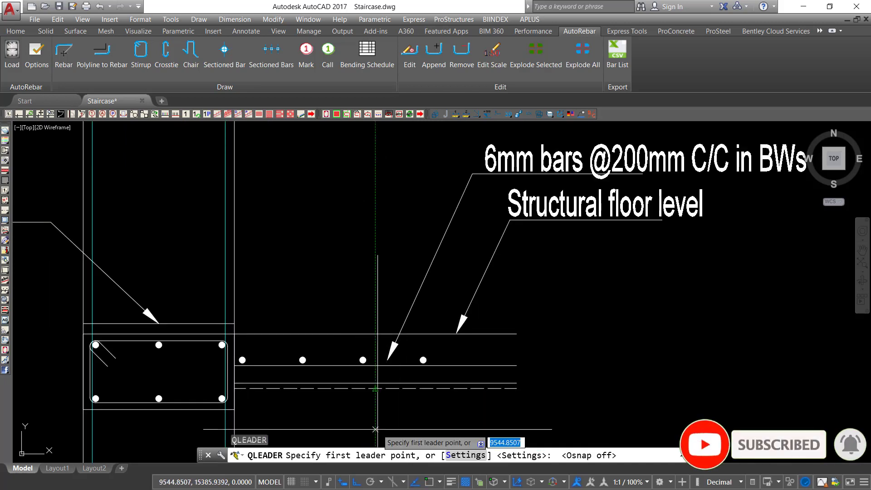
{"action": "left_click", "coordinate": [340, 389]}
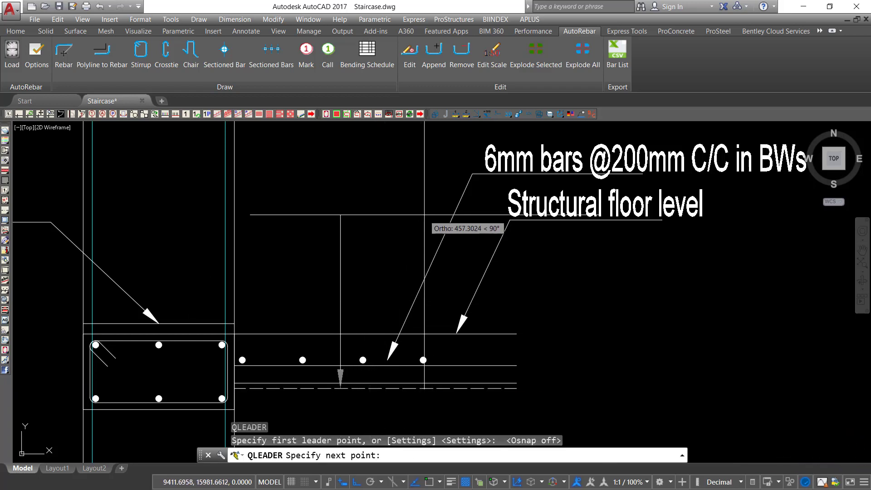
{"action": "scroll", "coordinate": [392, 269], "scroll_direction": "down", "scroll_amount": 2}
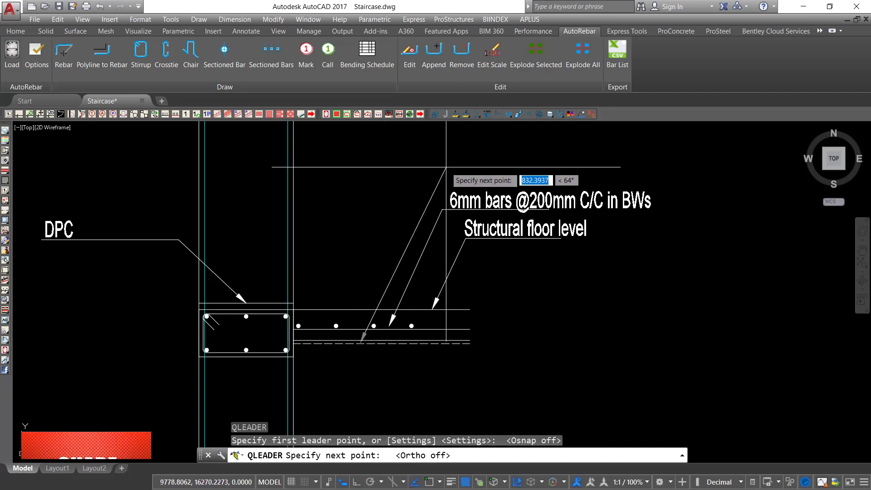
{"action": "left_click", "coordinate": [444, 168]}
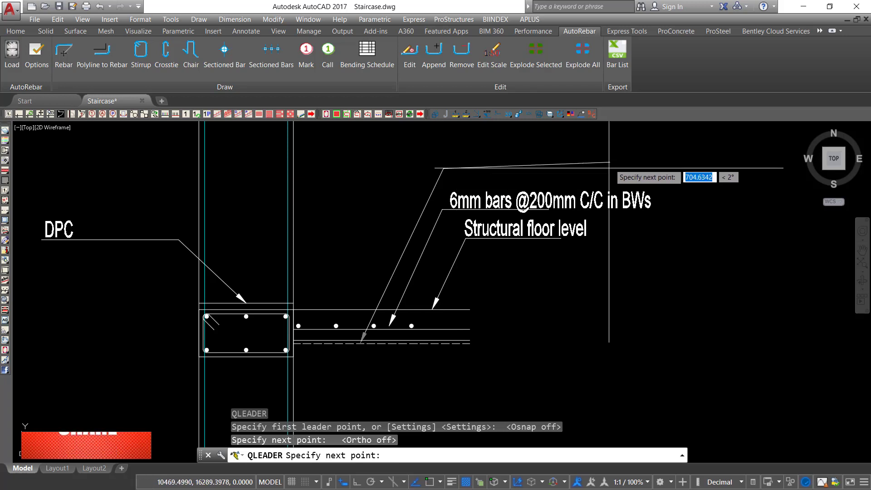
{"action": "left_click", "coordinate": [357, 481]}
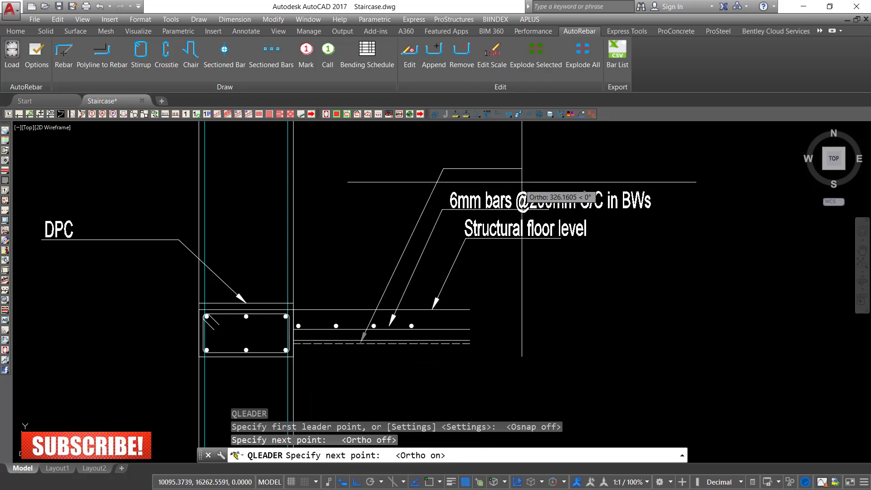
{"action": "left_click", "coordinate": [547, 169]}
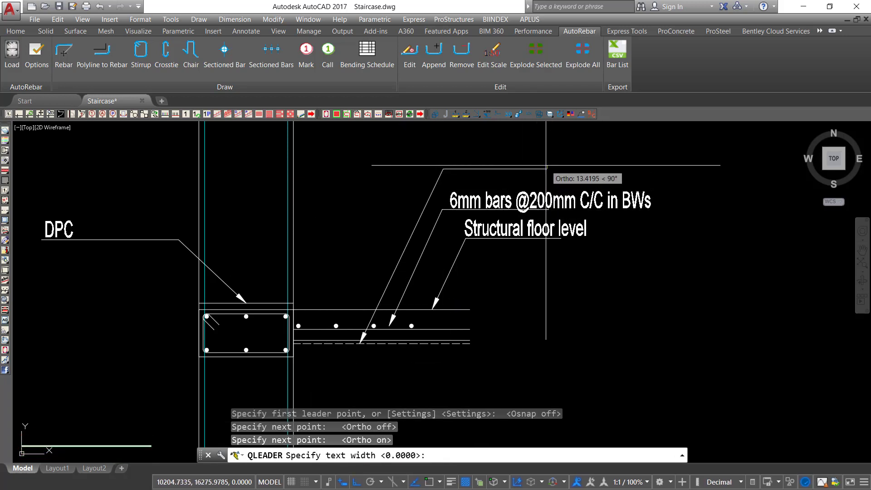
{"action": "key", "text": "Escape"}
Step: Copy the slab bars label text straight up onto the landing of the new uppermost leader
{"action": "left_click", "coordinate": [655, 187]}
{"action": "left_click", "coordinate": [623, 227]}
{"action": "right_click", "coordinate": [624, 227]}
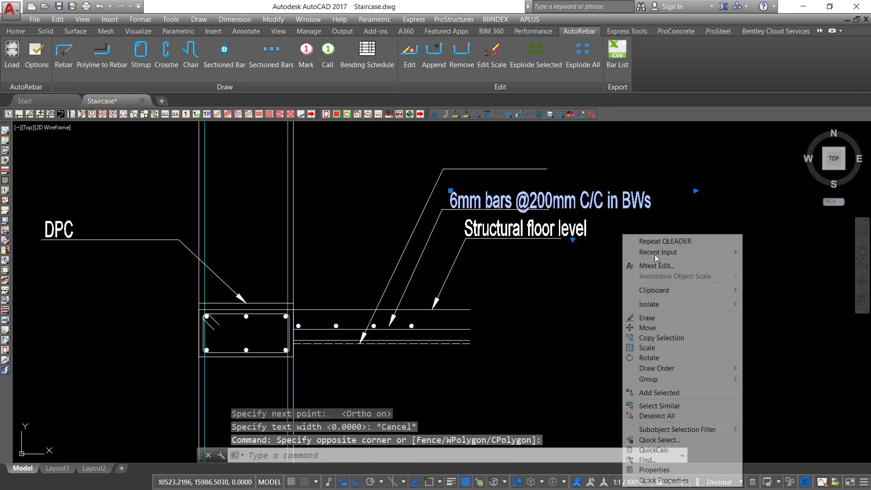
{"action": "left_click", "coordinate": [660, 337]}
{"action": "left_click", "coordinate": [492, 201]}
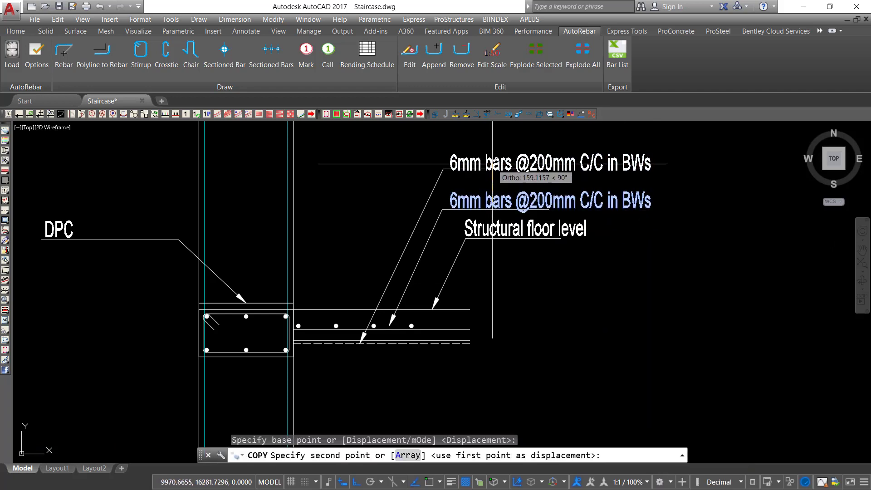
{"action": "key", "text": "Escape"}
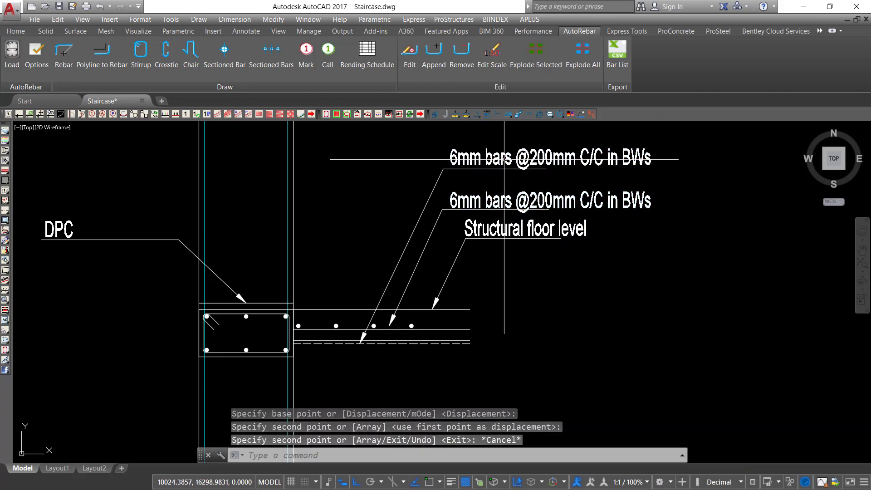
Step: Replace the copied label's text with "1000 gauge polythene"
{"action": "double_click", "coordinate": [647, 165]}
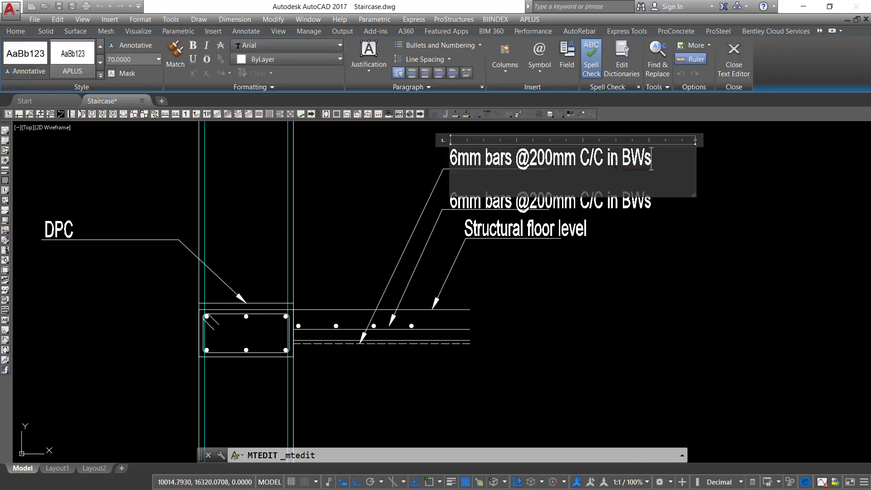
{"action": "left_click_drag", "start_coordinate": [616, 167], "coordinate": [482, 167]}
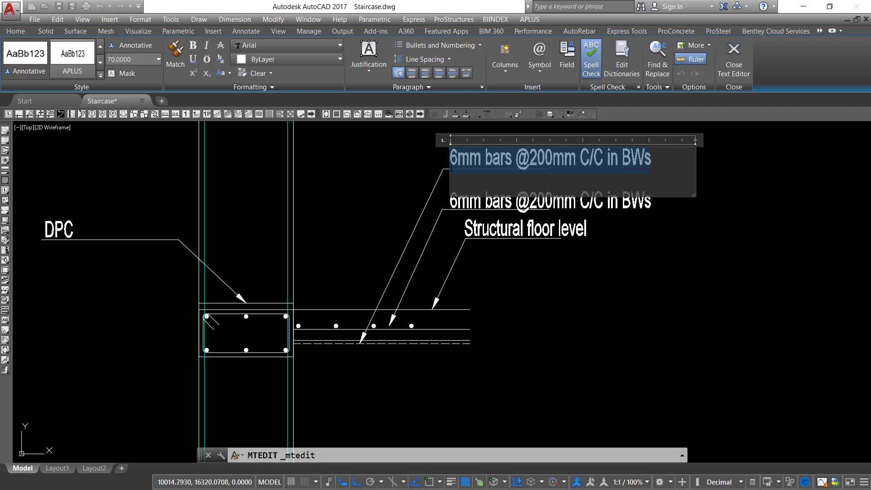
{"action": "type", "text": "1000 gauge polythene"}
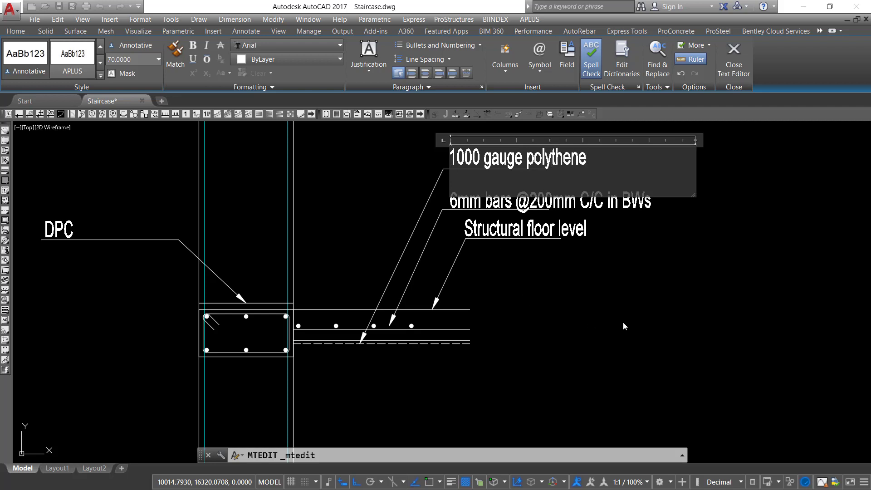
{"action": "left_click", "coordinate": [625, 323]}
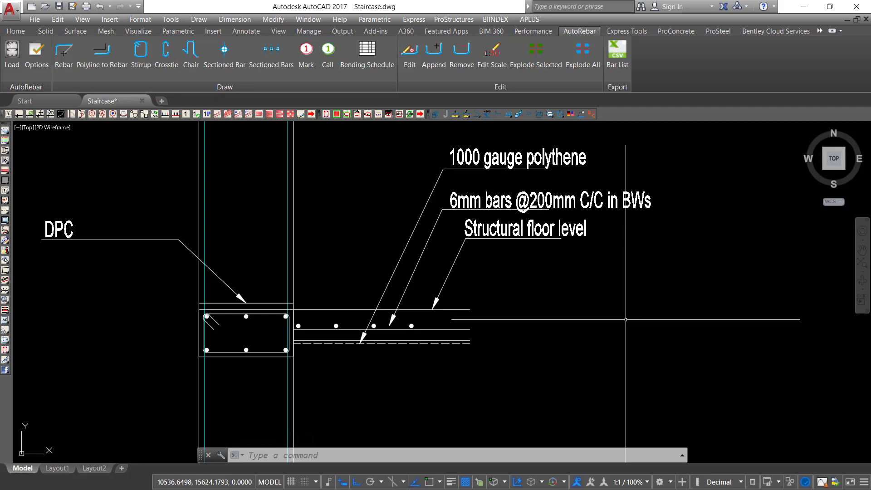
Step: Copy the solid line just above the dashed line straight down about 60 units
{"action": "scroll", "coordinate": [323, 293], "scroll_direction": "up", "scroll_amount": 2}
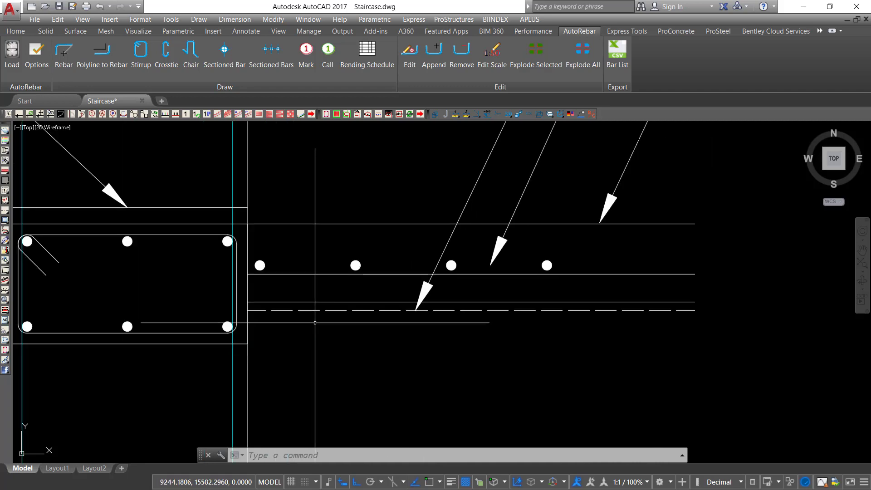
{"action": "scroll", "coordinate": [323, 293], "scroll_direction": "up", "scroll_amount": 4}
{"action": "left_click", "coordinate": [341, 292]}
{"action": "left_click", "coordinate": [324, 312]}
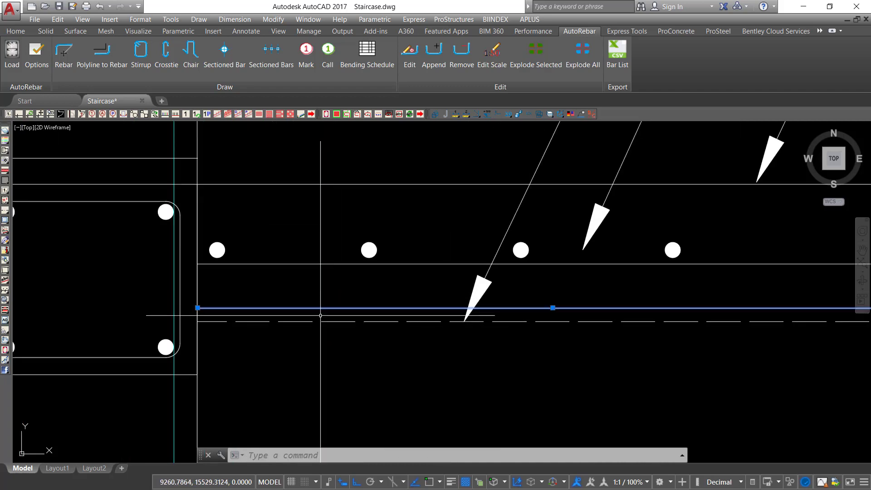
{"action": "right_click", "coordinate": [358, 290]}
{"action": "left_click", "coordinate": [395, 139]}
{"action": "scroll", "coordinate": [410, 282], "scroll_direction": "down", "scroll_amount": 3}
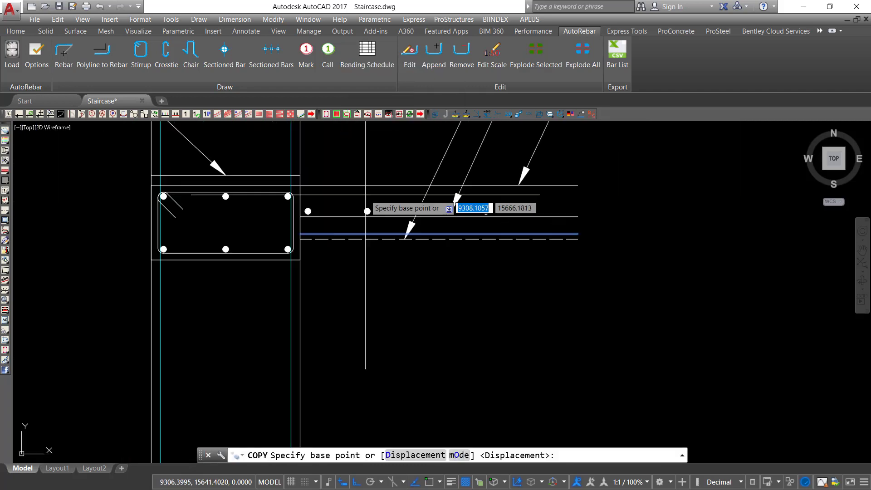
{"action": "left_click", "coordinate": [411, 278]}
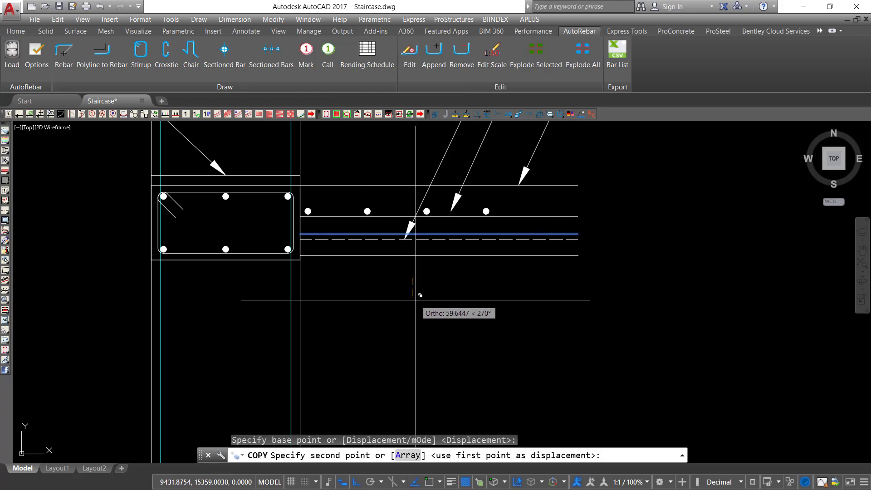
{"action": "left_click", "coordinate": [419, 295]}
{"action": "key", "text": "Escape"}
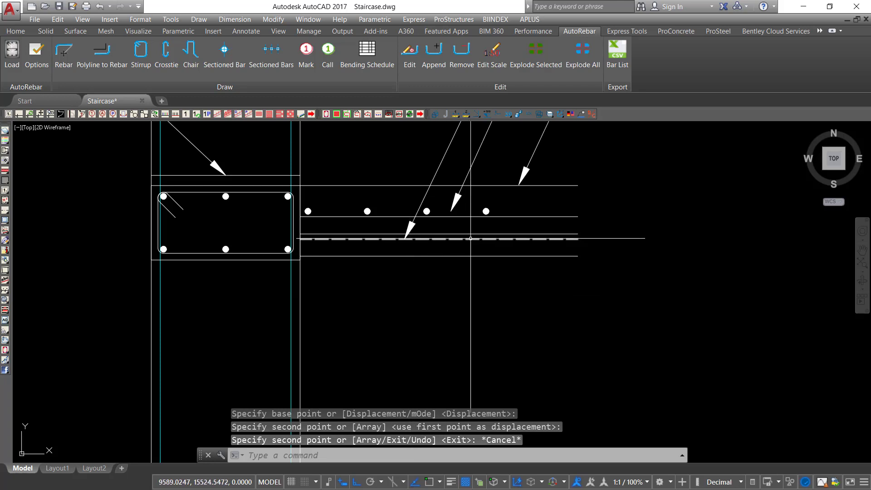
Step: Draw a horizontal leader without text pointing into the layer between the dashed line and the lowest line, extending past the slab's end
{"action": "middle_click_drag", "start_coordinate": [499, 254], "coordinate": [453, 293]}
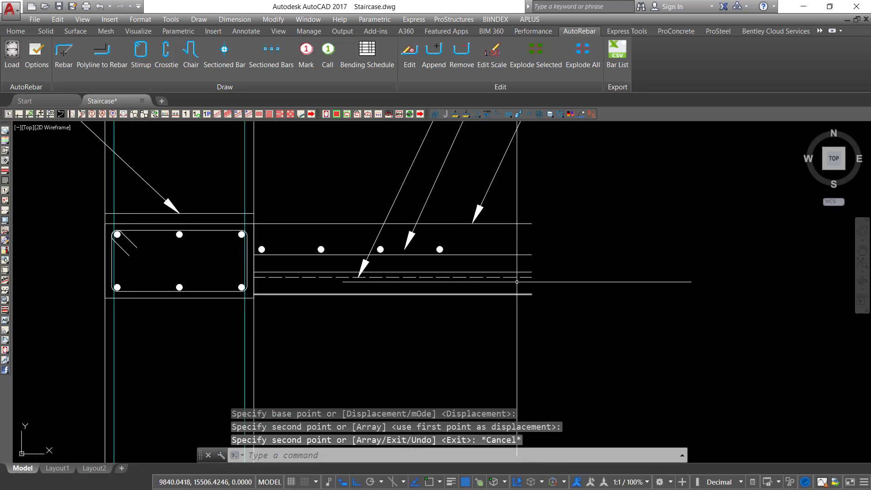
{"action": "middle_click_drag", "start_coordinate": [510, 296], "coordinate": [508, 307]}
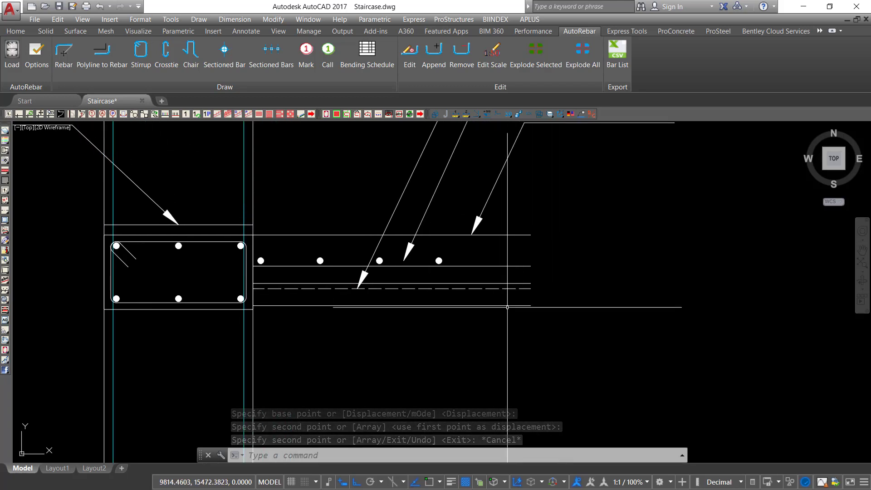
{"action": "type", "text": "le"}
{"action": "key", "text": "Return"}
{"action": "scroll", "coordinate": [508, 307], "scroll_direction": "up", "scroll_amount": 2}
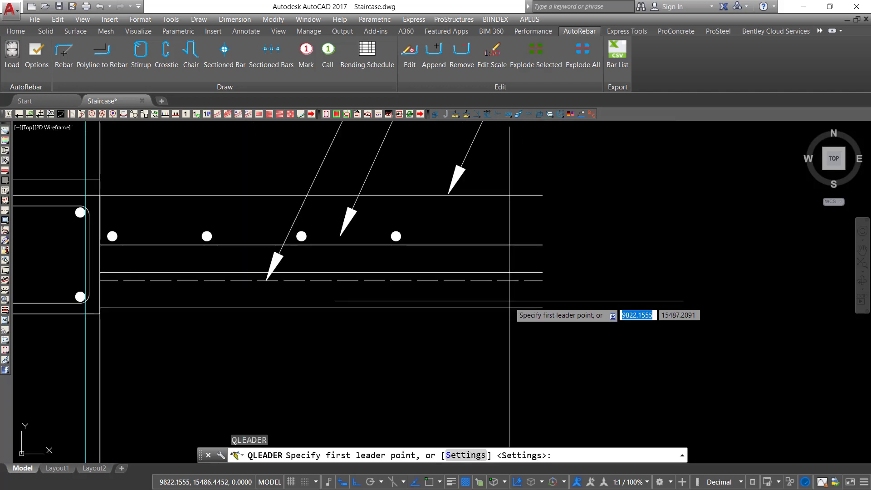
{"action": "left_click", "coordinate": [489, 300]}
{"action": "scroll", "coordinate": [436, 348], "scroll_direction": "down", "scroll_amount": 4}
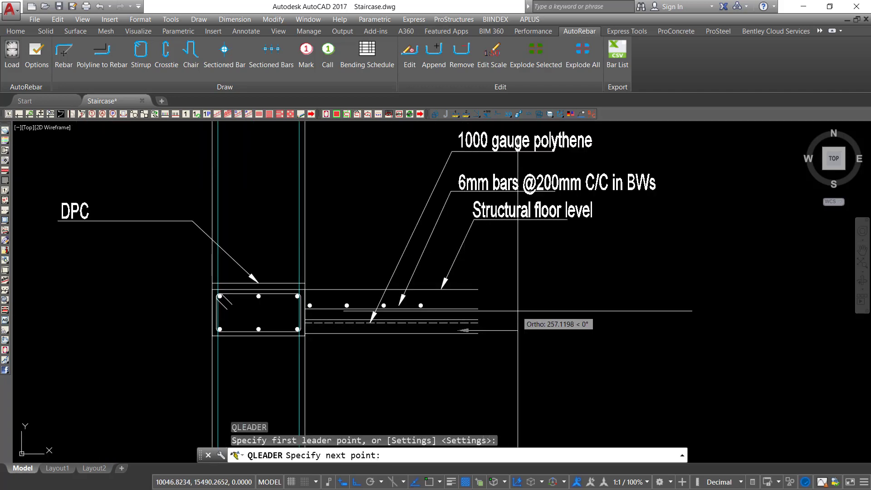
{"action": "left_click", "coordinate": [569, 338]}
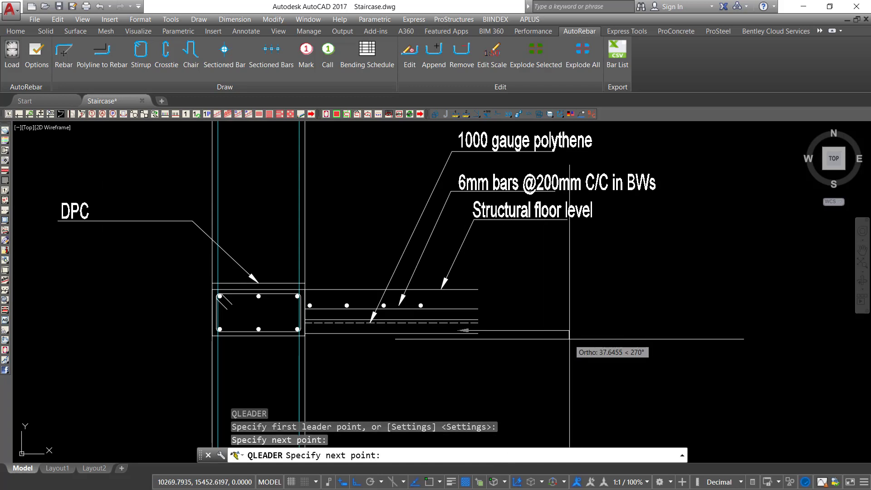
{"action": "key", "text": "Escape"}
Step: Move the horizontal leader about 45 units to the right
{"action": "left_click", "coordinate": [571, 291]}
{"action": "right_click", "coordinate": [570, 291]}
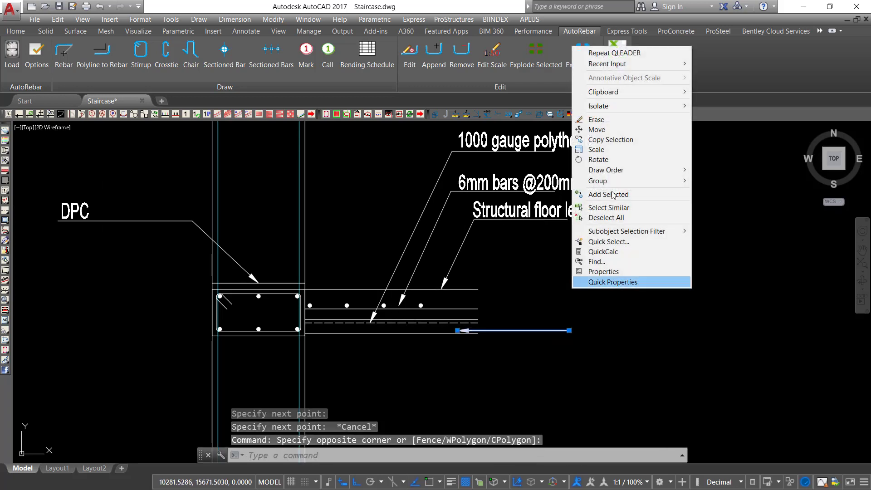
{"action": "left_click", "coordinate": [599, 125]}
{"action": "left_click", "coordinate": [581, 250]}
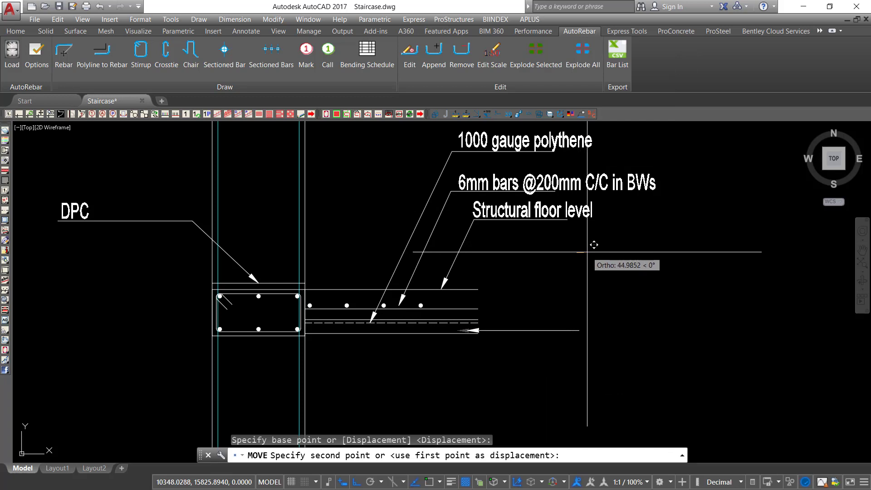
{"action": "left_click", "coordinate": [587, 253]}
Step: Move the horizontal leader up about 8 units within the layer beneath the dashed line
{"action": "left_click", "coordinate": [587, 263]}
{"action": "left_click", "coordinate": [550, 356]}
{"action": "right_click", "coordinate": [544, 278]}
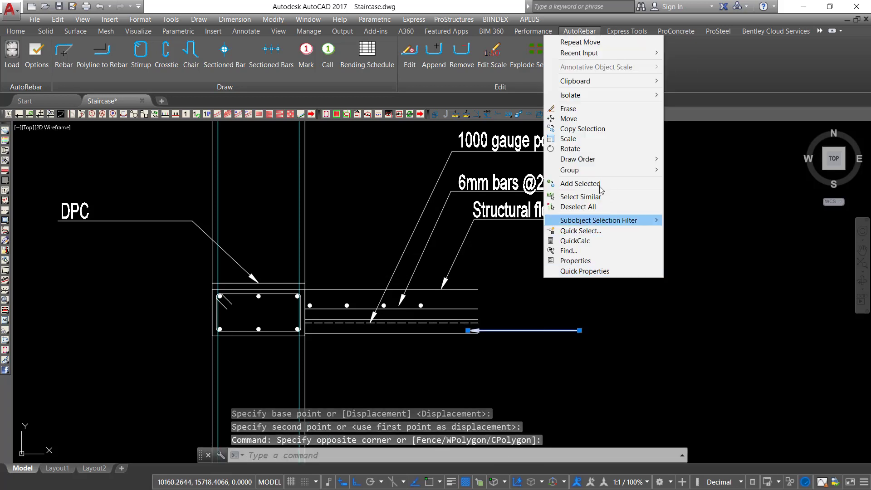
{"action": "left_click", "coordinate": [568, 120]}
{"action": "scroll", "coordinate": [487, 326], "scroll_direction": "up", "scroll_amount": 4}
{"action": "left_click", "coordinate": [552, 303]}
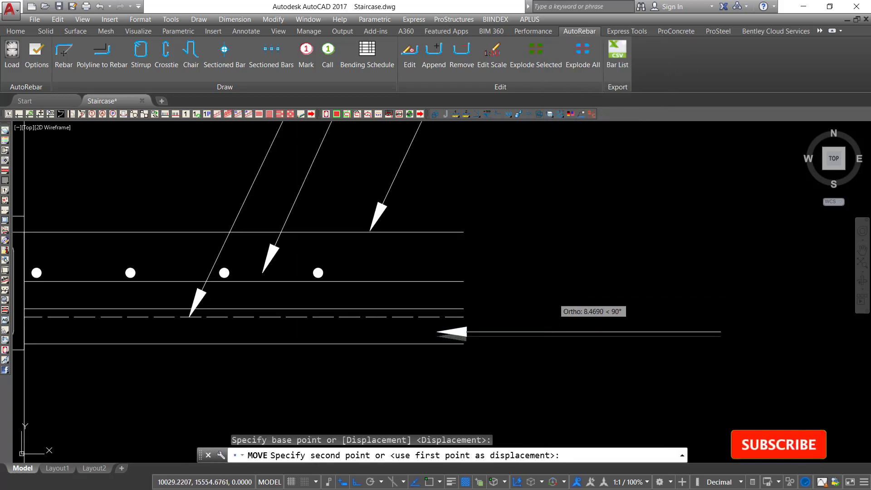
{"action": "left_click", "coordinate": [559, 285]}
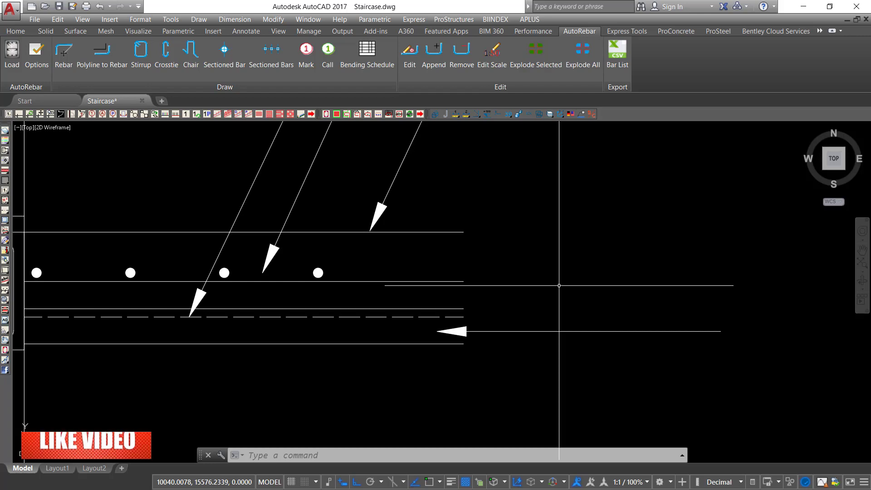
Step: Copy the "Structural floor level" text down to just above the horizontal leader pointing into the layer beneath the dashed line
{"action": "scroll", "coordinate": [439, 297], "scroll_direction": "down", "scroll_amount": 4}
{"action": "scroll", "coordinate": [515, 193], "scroll_direction": "up", "scroll_amount": 4}
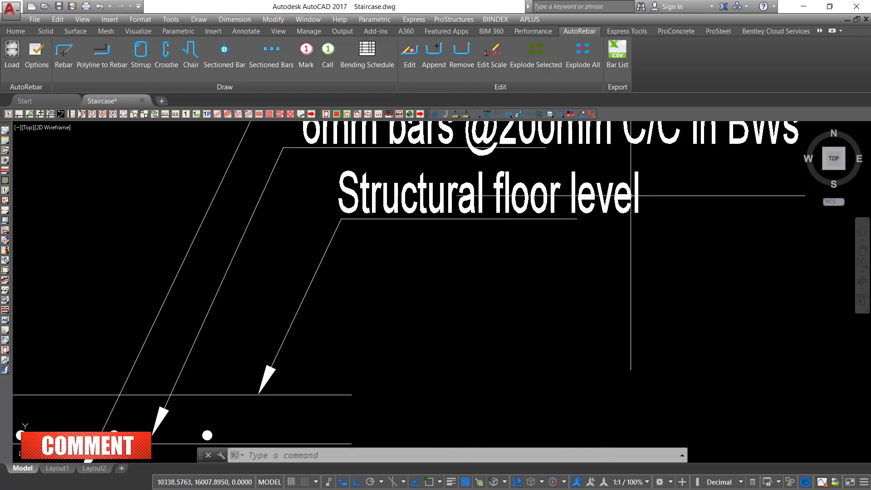
{"action": "left_click", "coordinate": [661, 193]}
{"action": "left_click", "coordinate": [576, 197]}
{"action": "right_click", "coordinate": [567, 192]}
{"action": "left_click", "coordinate": [607, 295]}
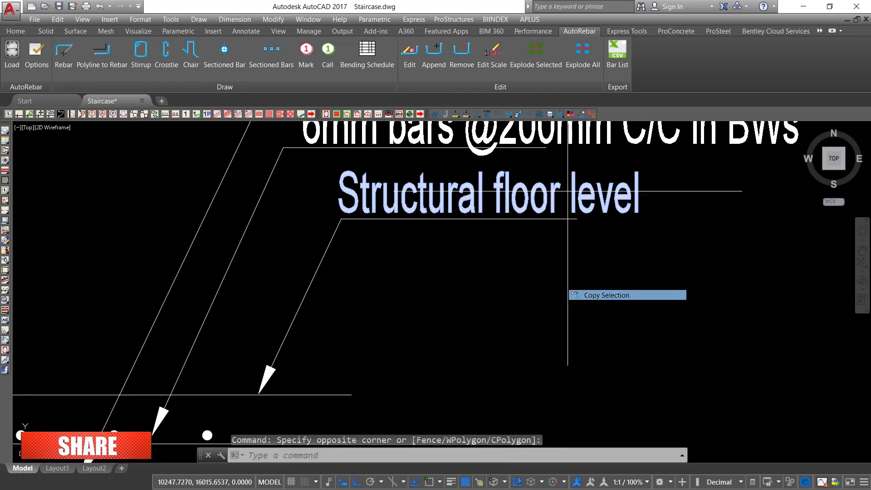
{"action": "left_click", "coordinate": [496, 182]}
{"action": "scroll", "coordinate": [409, 213], "scroll_direction": "down", "scroll_amount": 4}
{"action": "scroll", "coordinate": [350, 323], "scroll_direction": "up", "scroll_amount": 4}
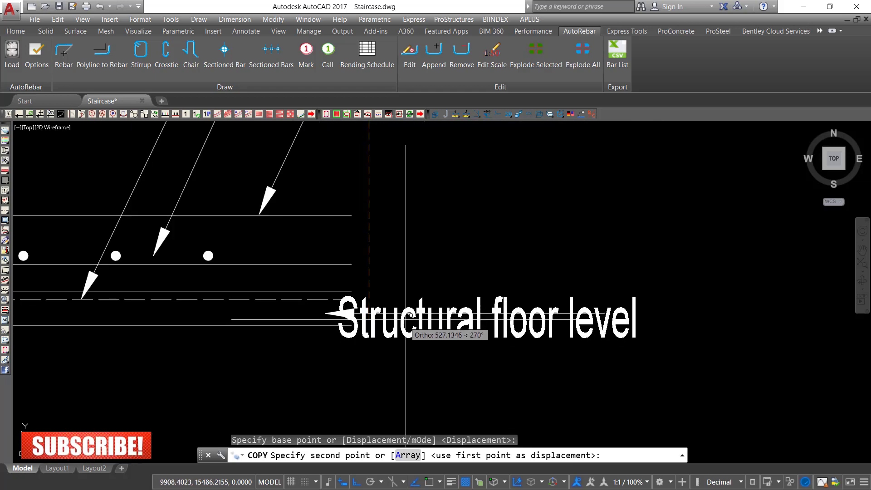
{"action": "left_click", "coordinate": [357, 482]}
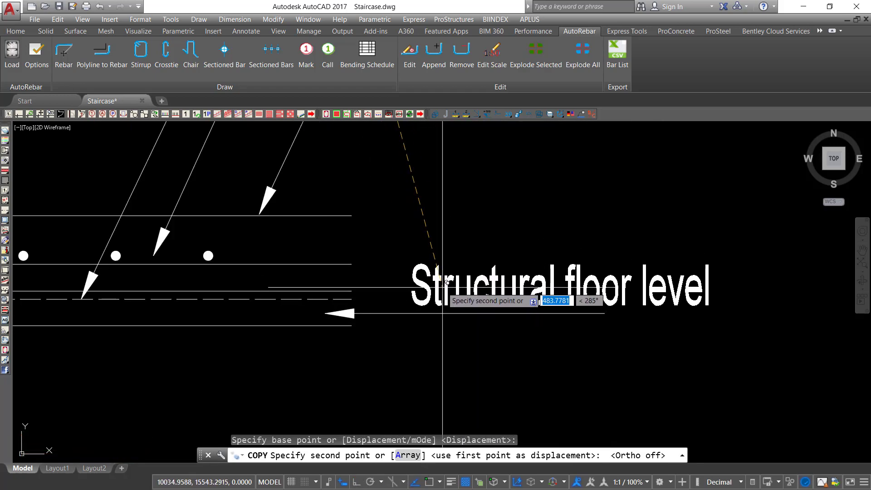
{"action": "left_click", "coordinate": [443, 286]}
{"action": "right_click", "coordinate": [494, 234]}
{"action": "left_click", "coordinate": [524, 239]}
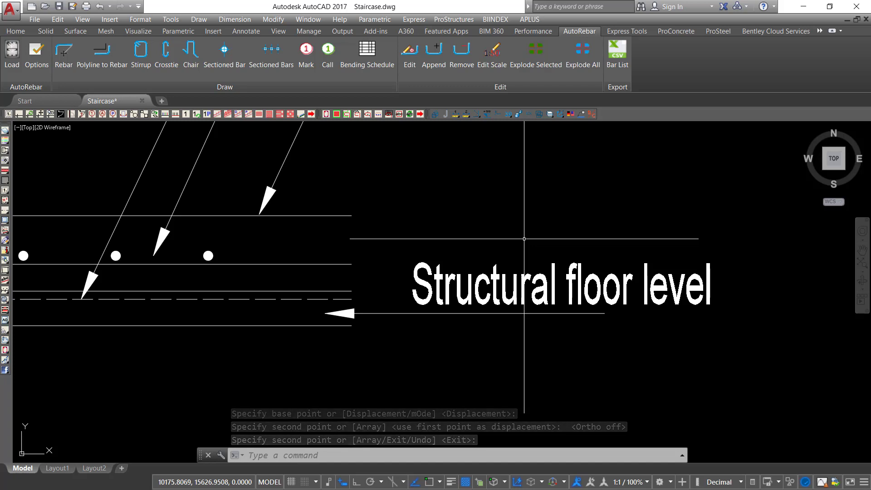
Step: Change the copied text above the horizontal leader to "50mm compacted sand layer" and widen its frame so it fits on one line
{"action": "double_click", "coordinate": [624, 283]}
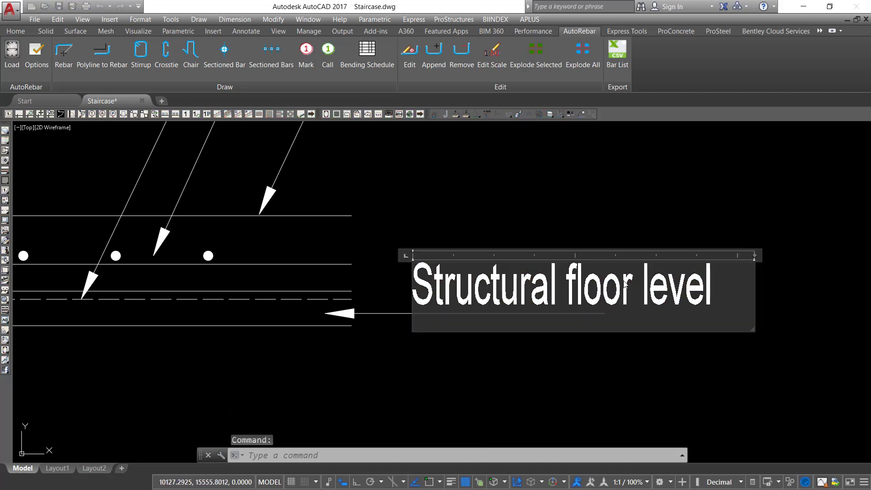
{"action": "left_click_drag", "start_coordinate": [712, 288], "coordinate": [420, 285]}
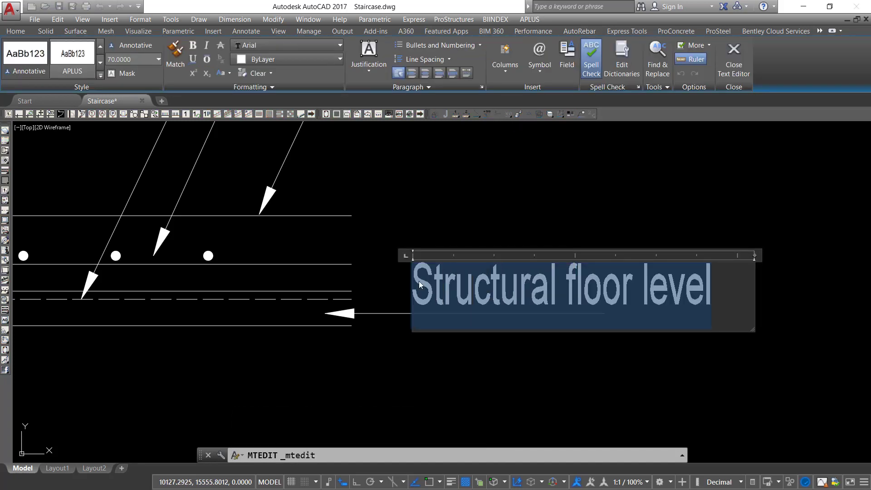
{"action": "type", "text": "50m"}
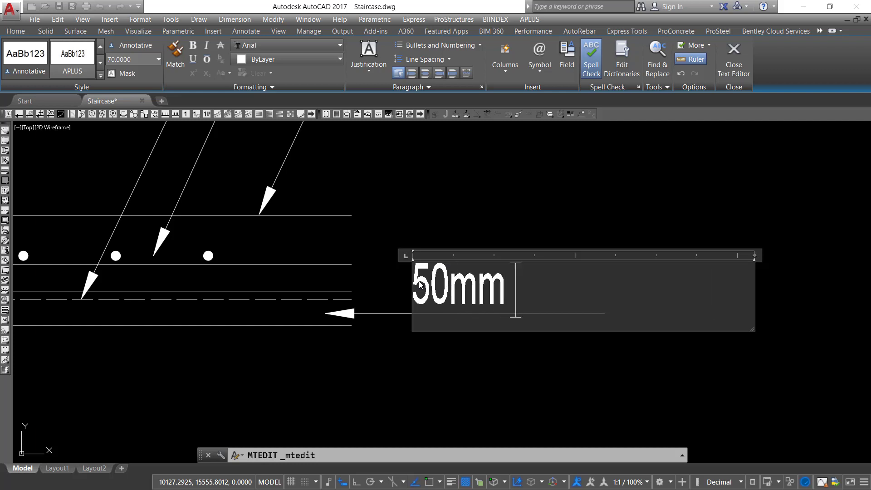
{"action": "type", "text": "mpacted"}
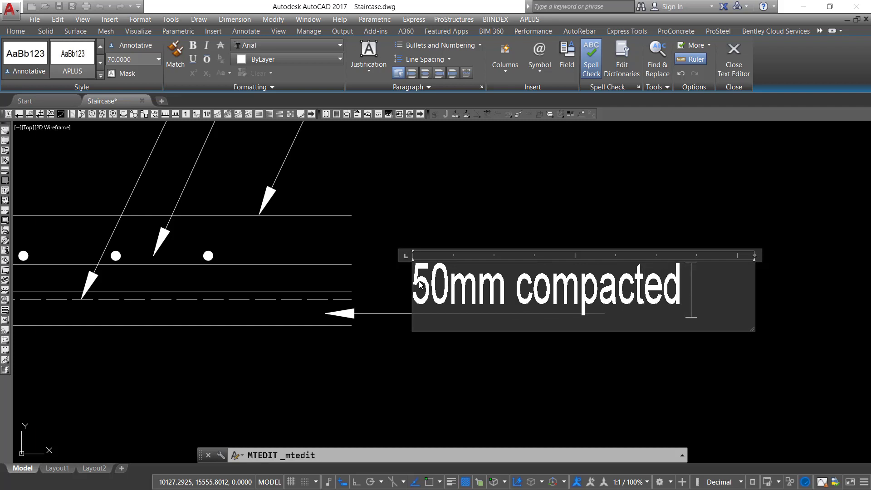
{"action": "type", "text": " san"}
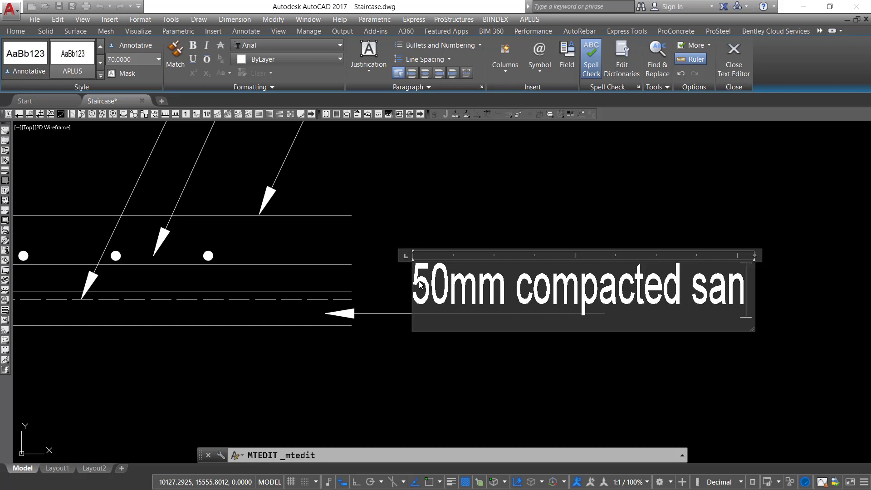
{"action": "type", "text": "d layer"}
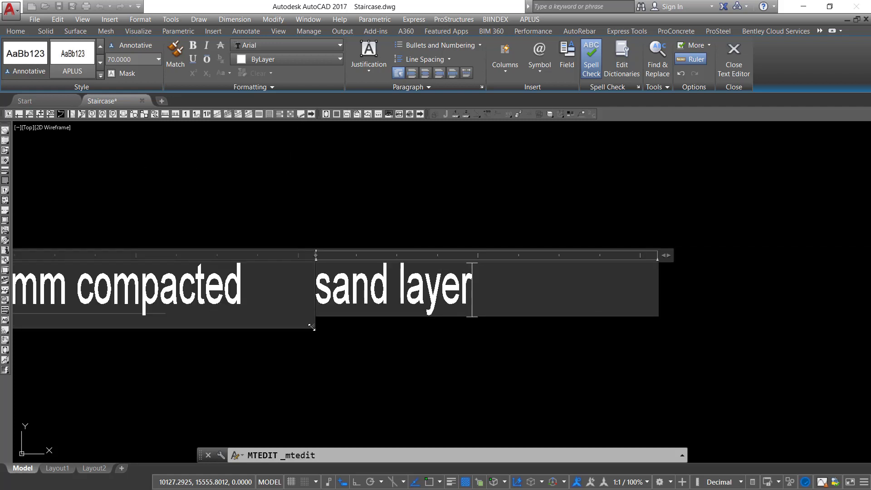
{"action": "mouse_move", "coordinate": [312, 326]}
{"action": "left_mouse_down"}
{"action": "mouse_move", "coordinate": [346, 356]}
{"action": "mouse_move", "coordinate": [451, 403]}
{"action": "mouse_move", "coordinate": [502, 380]}
{"action": "left_mouse_up"}
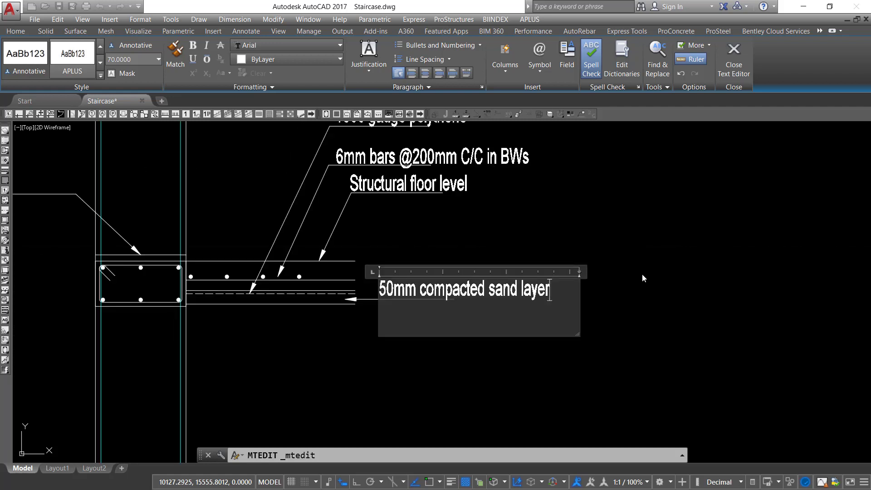
{"action": "left_click", "coordinate": [642, 273]}
{"action": "scroll", "coordinate": [638, 280], "scroll_direction": "up", "scroll_amount": 3}
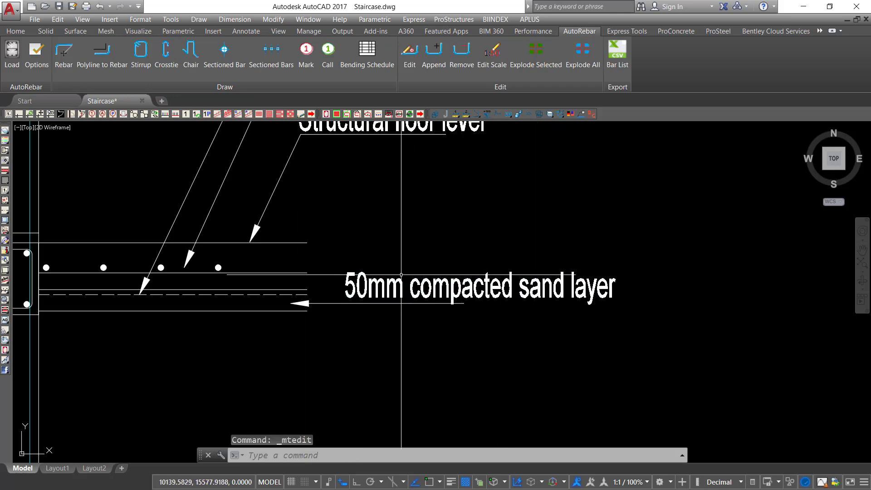
{"action": "middle_click_drag", "start_coordinate": [311, 253], "coordinate": [338, 277]}
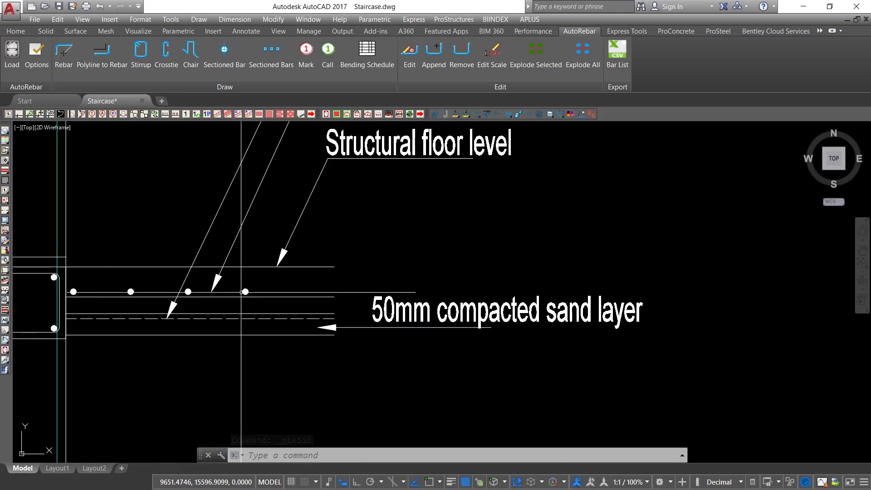
{"action": "scroll", "coordinate": [333, 280], "scroll_direction": "up", "scroll_amount": 2}
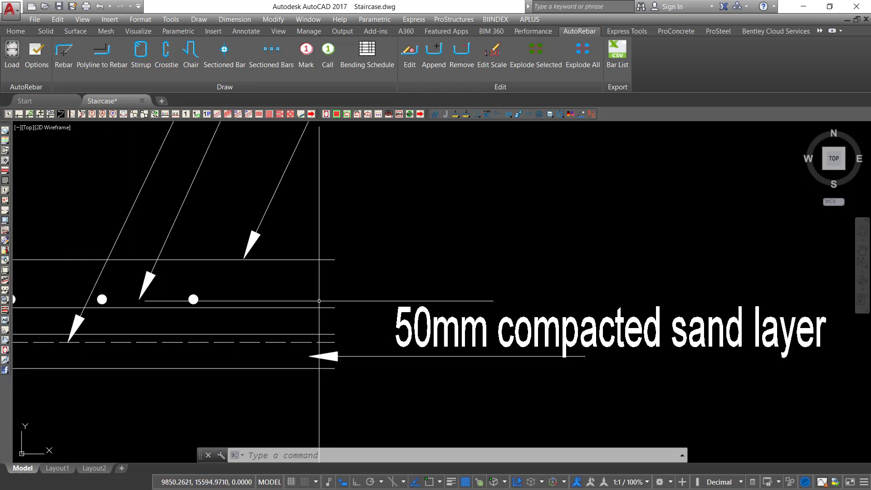
{"action": "type", "text": "LE"}
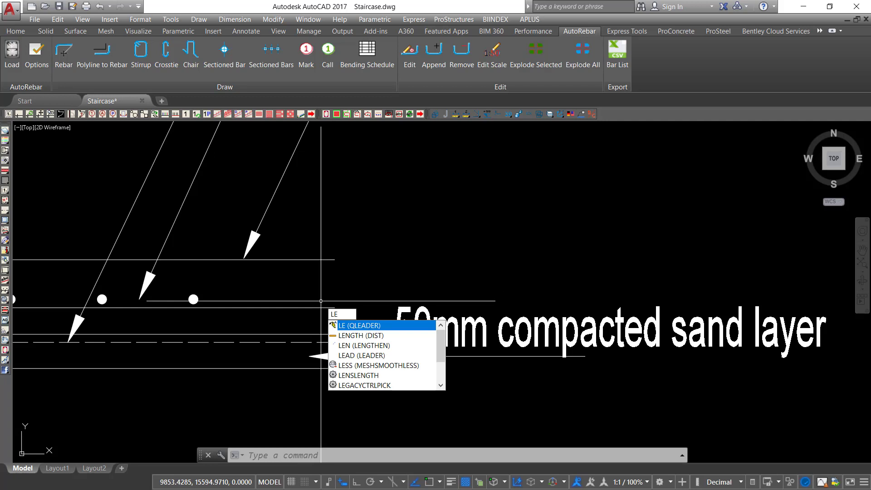
{"action": "key", "text": "Return"}
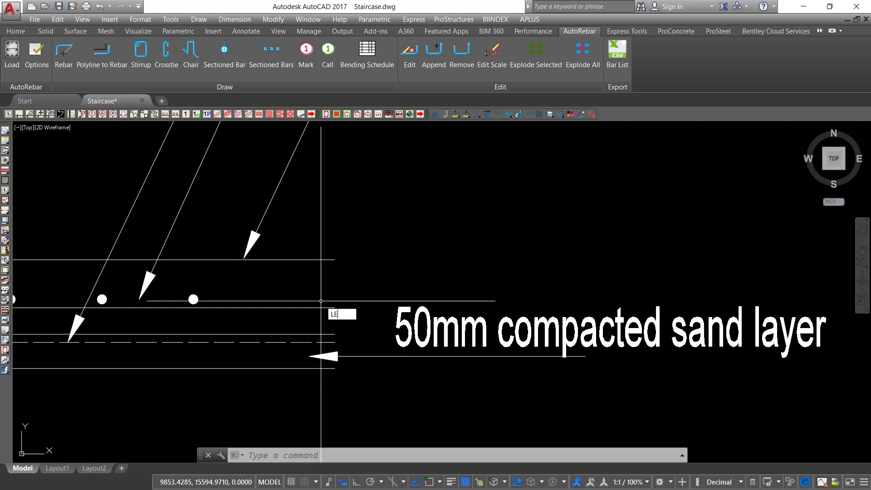
{"action": "key", "text": "Escape"}
Step: Copy the "50mm compacted sand layer" text and its leader straight up about 127 units, so the arrow points into the slab
{"action": "left_click", "coordinate": [591, 278]}
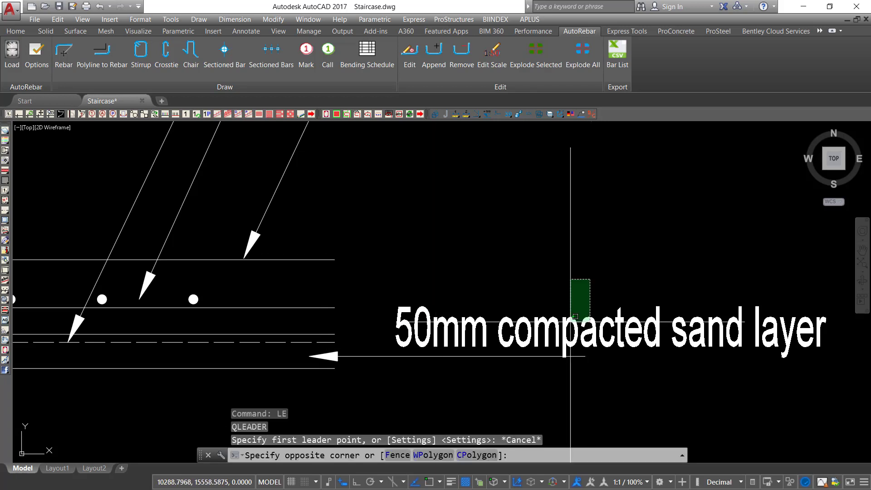
{"action": "left_click", "coordinate": [518, 380]}
{"action": "right_click", "coordinate": [519, 381]}
{"action": "left_click", "coordinate": [555, 243]}
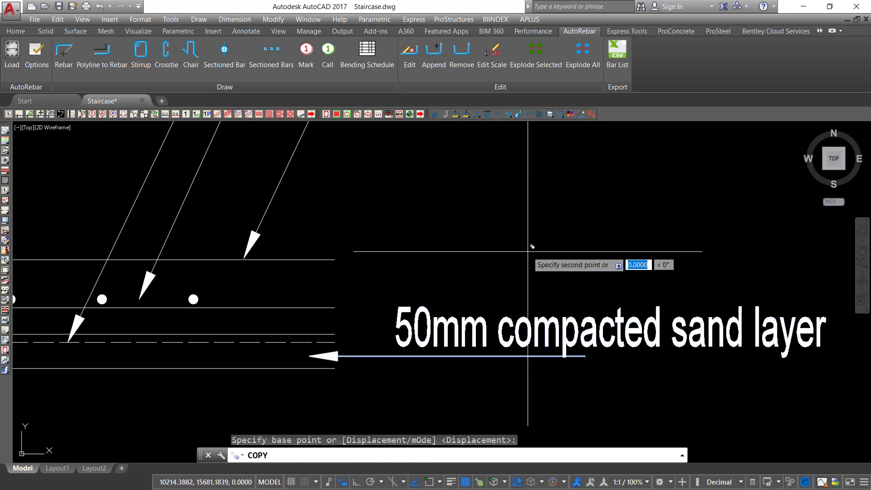
{"action": "left_click", "coordinate": [528, 251]}
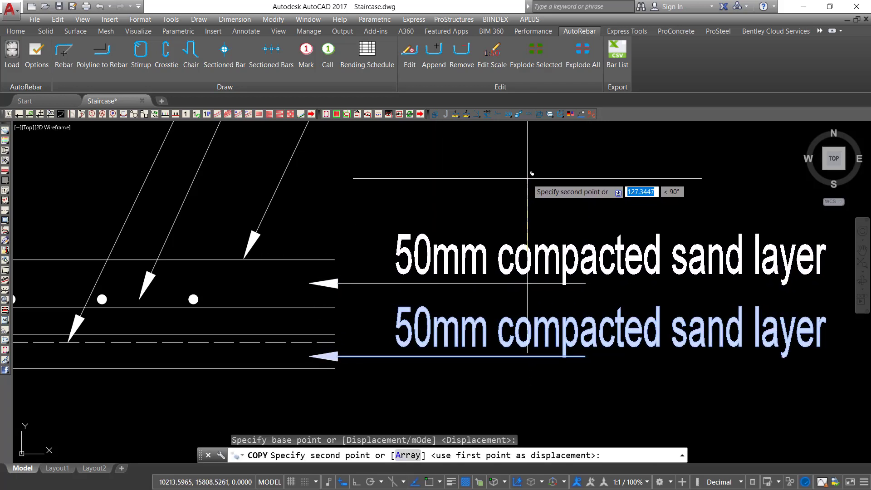
{"action": "left_click", "coordinate": [528, 178]}
{"action": "key", "text": "Escape"}
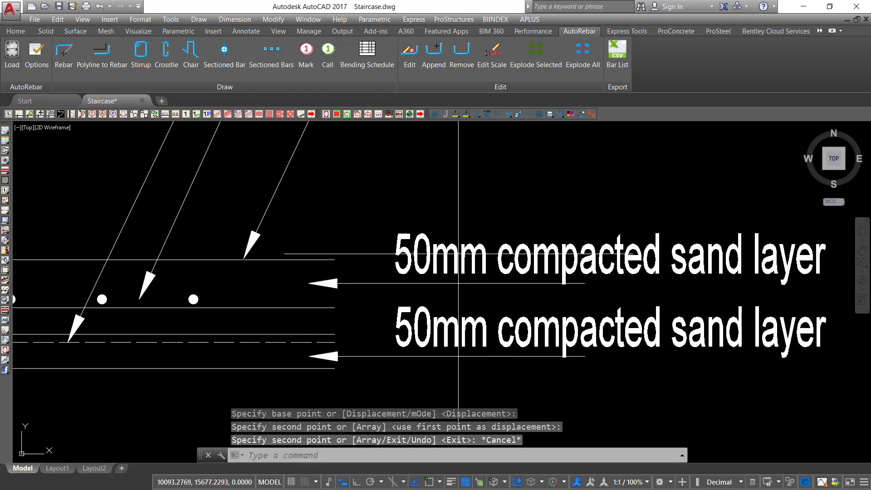
Step: Change the upper copied label's text to "100mm thick concrete slab"
{"action": "double_click", "coordinate": [458, 255]}
{"action": "scroll", "coordinate": [357, 274], "scroll_direction": "down", "scroll_amount": 2}
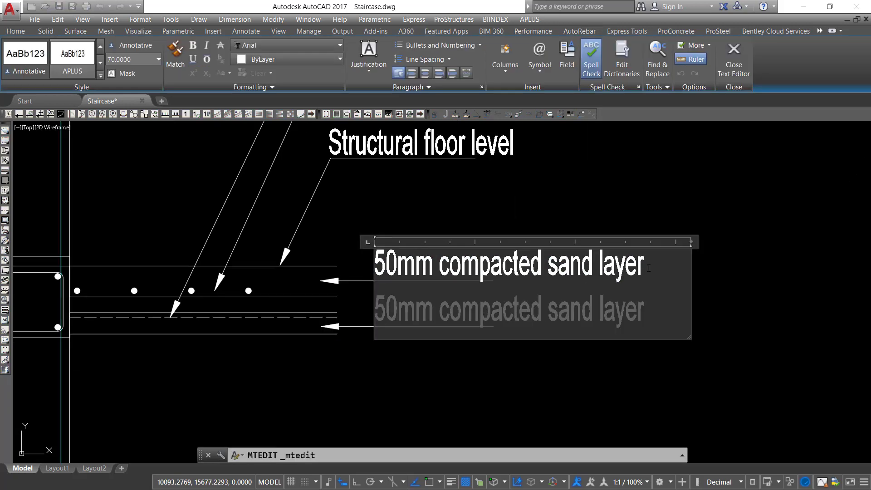
{"action": "left_click_drag", "start_coordinate": [649, 268], "coordinate": [374, 269]}
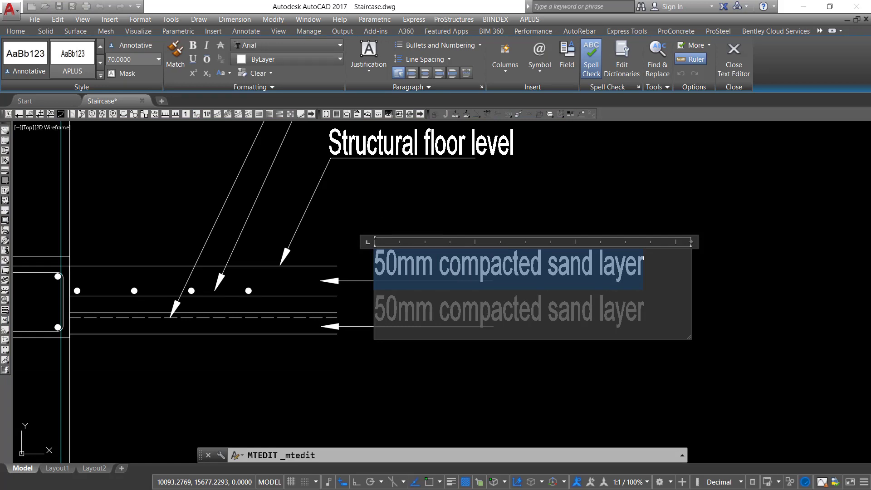
{"action": "type", "text": "100"}
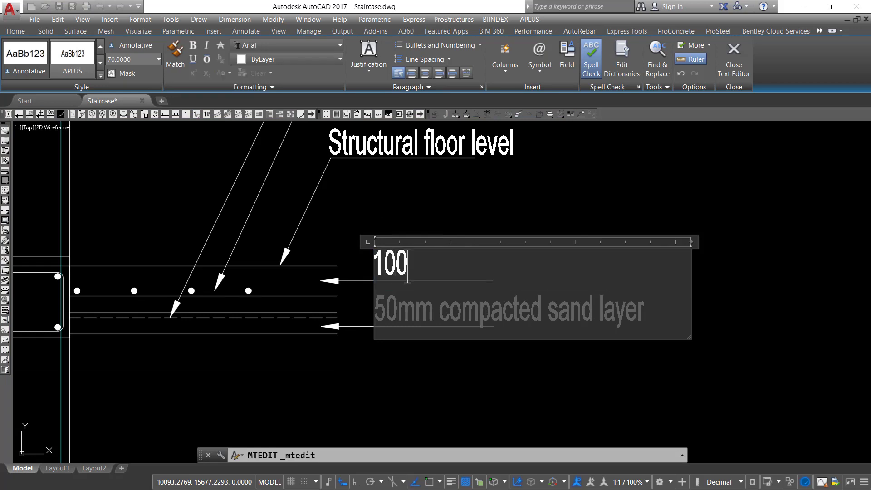
{"action": "type", "text": "mm thick concrete slab"}
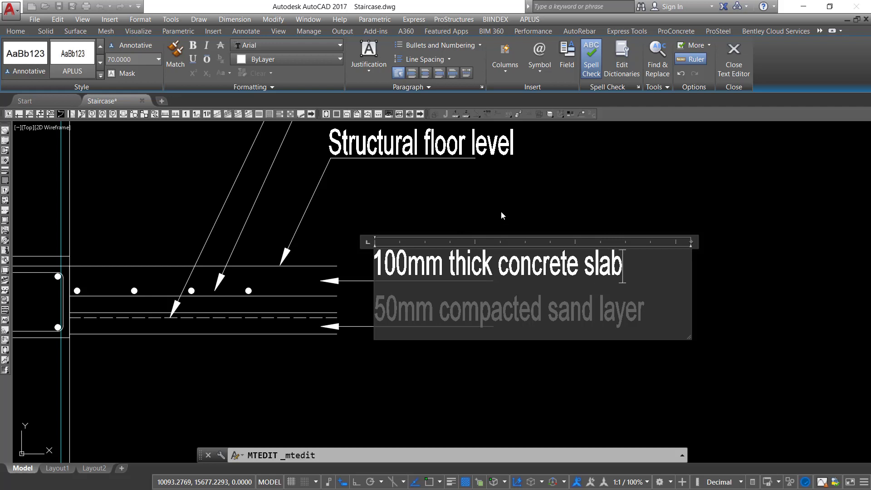
{"action": "left_click", "coordinate": [590, 199]}
{"action": "scroll", "coordinate": [623, 198], "scroll_direction": "down", "scroll_amount": 2}
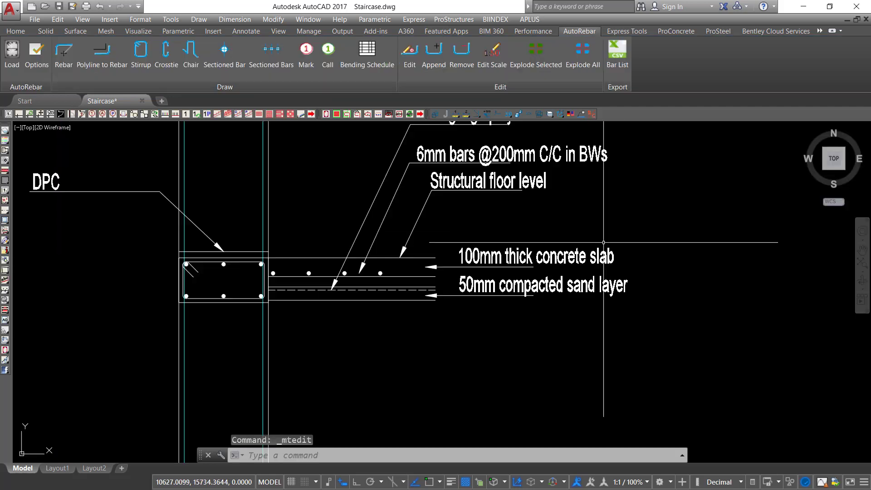
Step: Copy the lowest line beneath the floor slab straight down about 220 units
{"action": "left_click", "coordinate": [414, 300]}
{"action": "scroll", "coordinate": [381, 306], "scroll_direction": "up", "scroll_amount": 4}
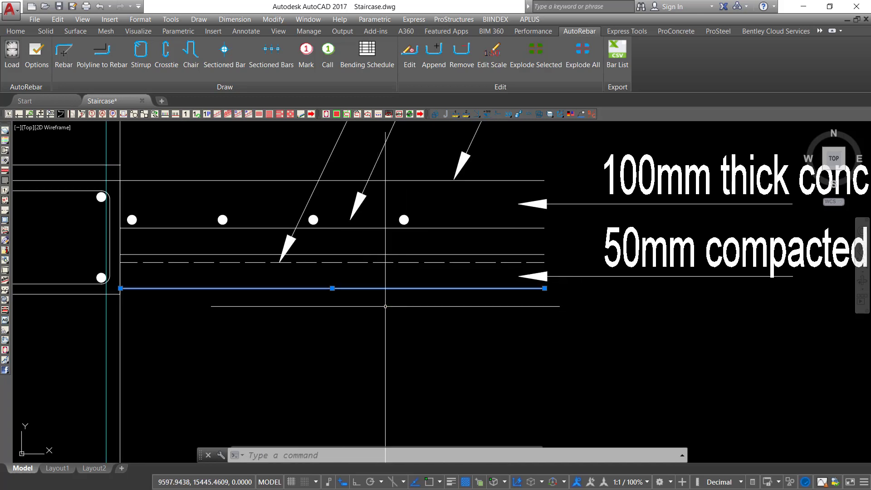
{"action": "right_click", "coordinate": [386, 306]}
{"action": "left_click", "coordinate": [454, 157]}
{"action": "scroll", "coordinate": [404, 193], "scroll_direction": "down", "scroll_amount": 2}
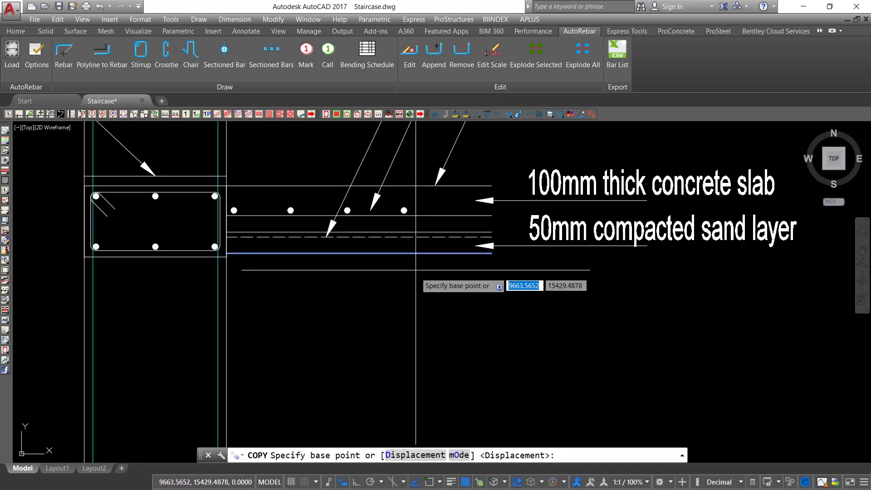
{"action": "left_click", "coordinate": [416, 270]}
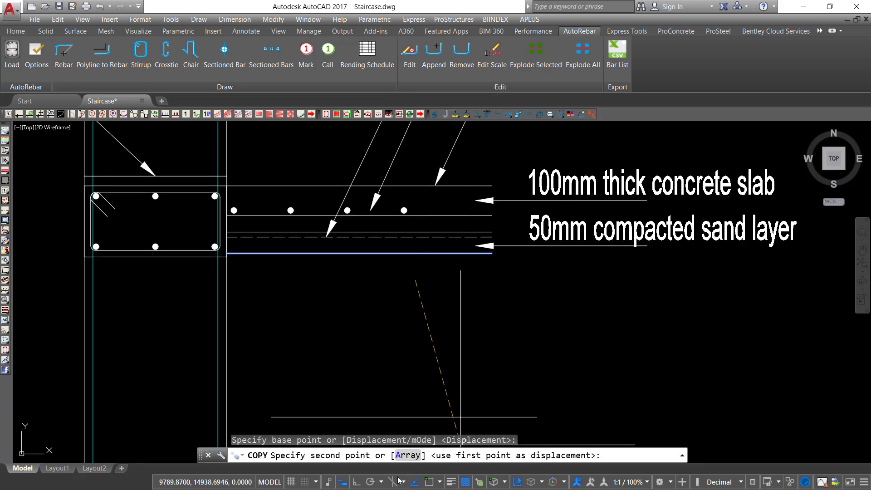
{"action": "left_click", "coordinate": [357, 483]}
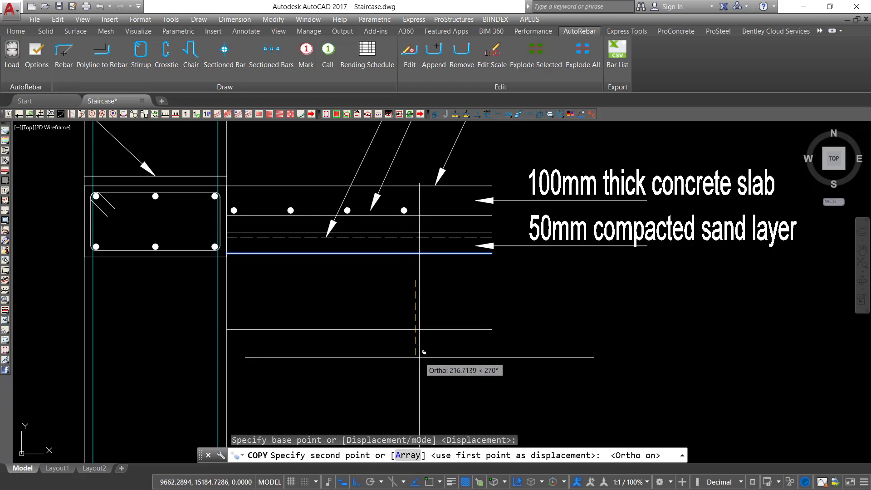
{"action": "left_click", "coordinate": [419, 350]}
{"action": "right_click", "coordinate": [527, 320]}
{"action": "left_click", "coordinate": [561, 326]}
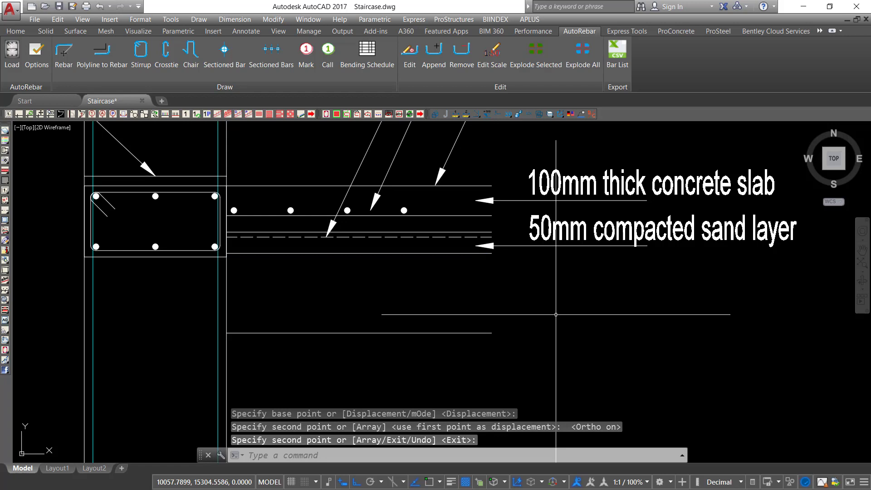
Step: Copy the "50mm compacted sand layer" text and its leader straight down about 173 units, into the layer above the lowest line
{"action": "key", "text": "Return"}
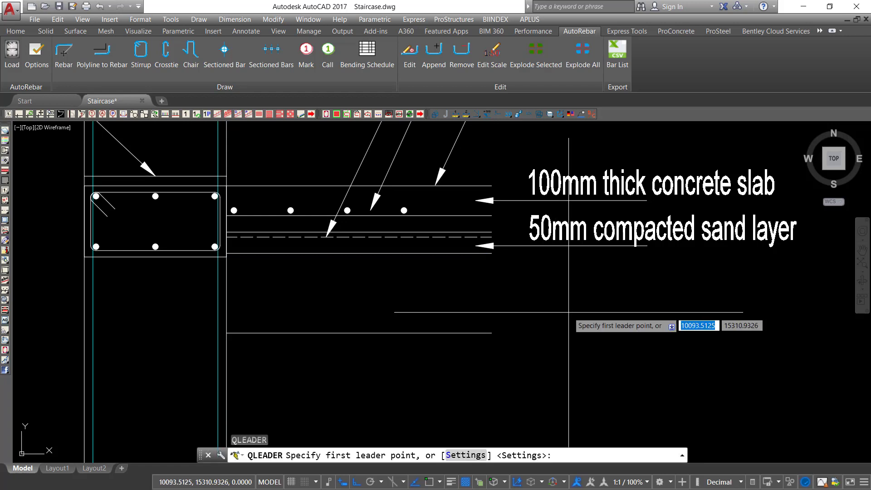
{"action": "key", "text": "Escape"}
{"action": "left_click", "coordinate": [717, 299]}
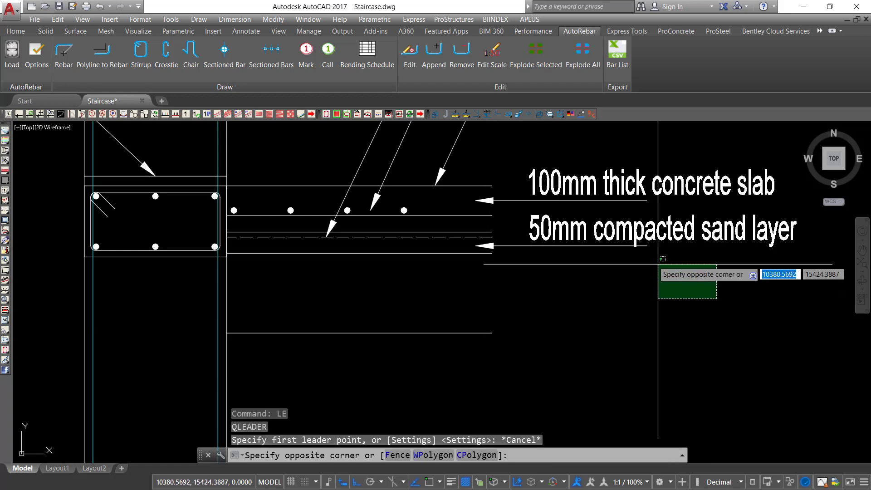
{"action": "left_click", "coordinate": [607, 227]}
{"action": "right_click", "coordinate": [568, 282]}
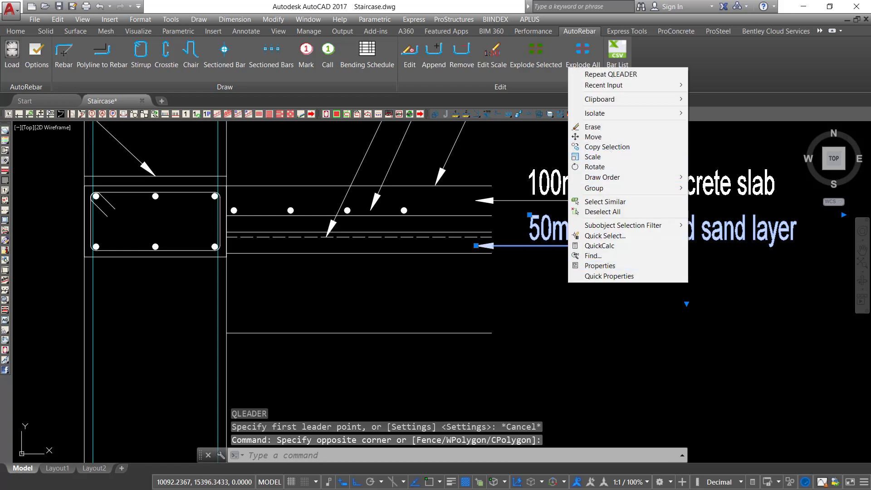
{"action": "left_click", "coordinate": [607, 147]}
{"action": "left_click", "coordinate": [599, 286]}
{"action": "left_click", "coordinate": [601, 343]}
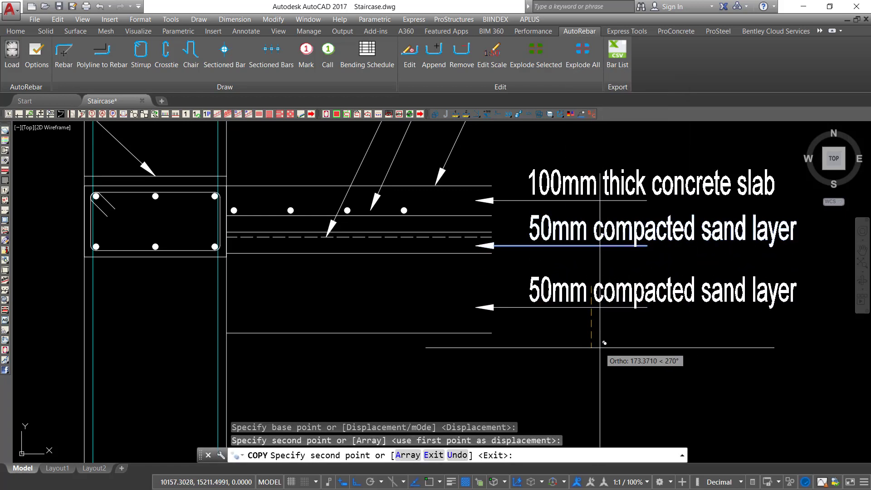
Step: Change the lowest copied label's text to "150mm compacted hardcore"
{"action": "key", "text": "Escape"}
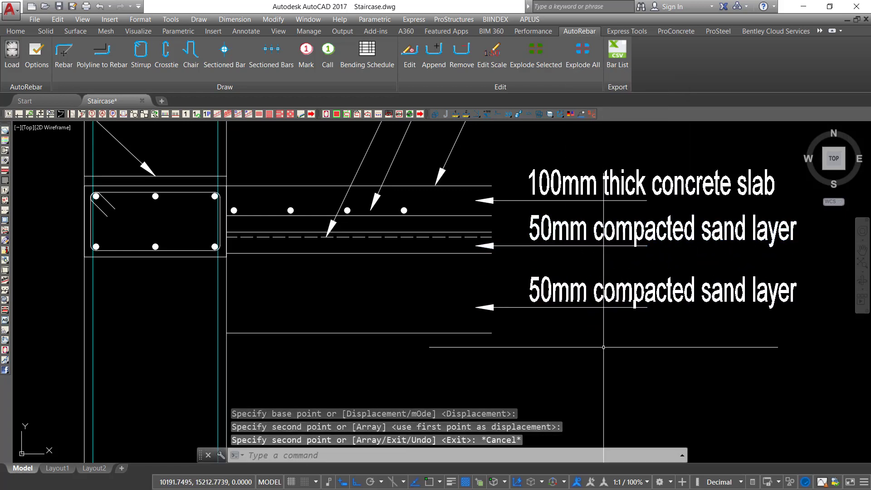
{"action": "left_click", "coordinate": [603, 290]}
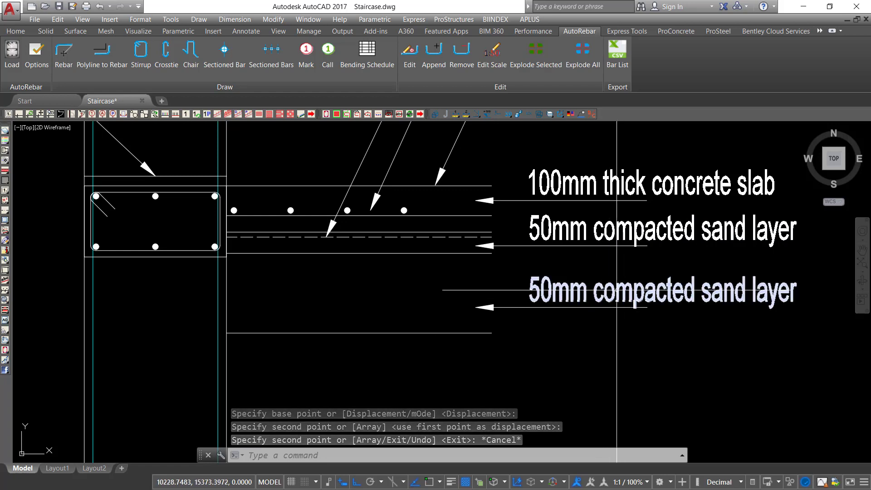
{"action": "double_click", "coordinate": [590, 290]}
{"action": "left_click_drag", "start_coordinate": [528, 291], "coordinate": [807, 290]}
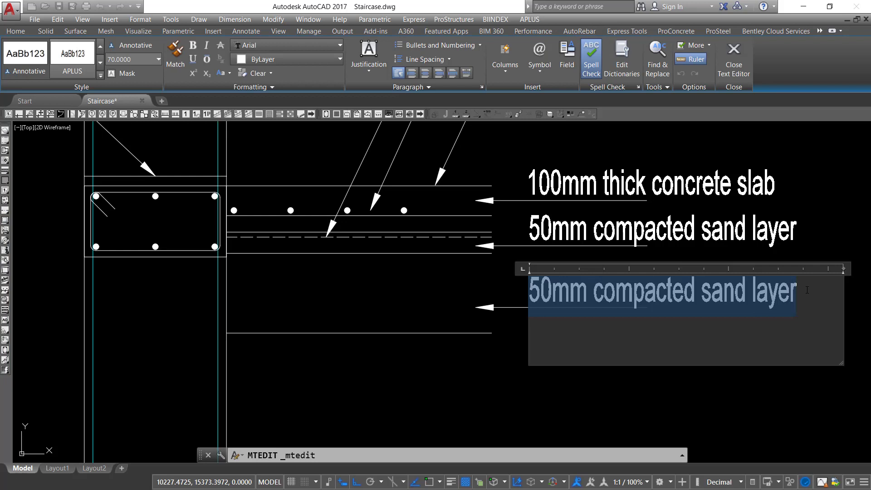
{"action": "type", "text": "15"}
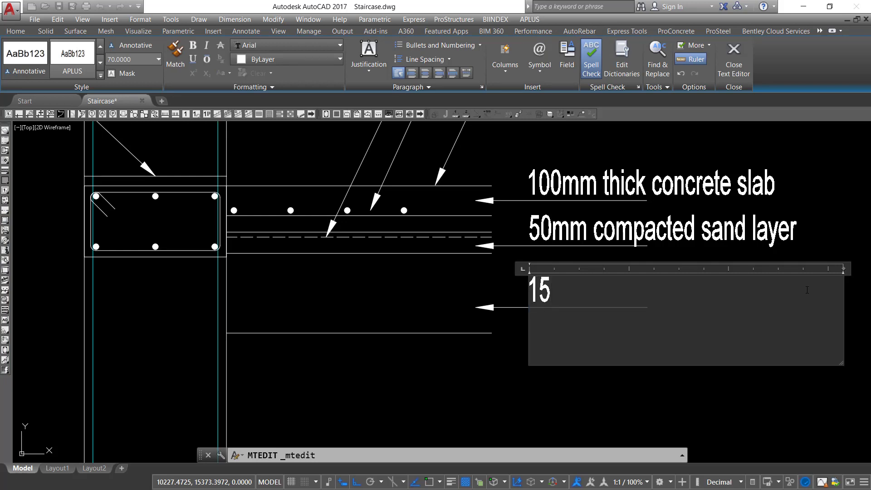
{"action": "type", "text": "0mm"}
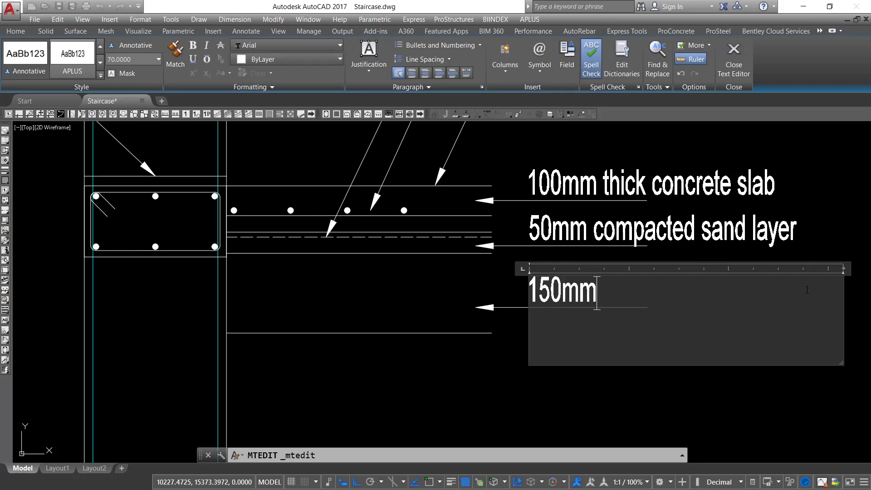
{"action": "type", "text": " com"}
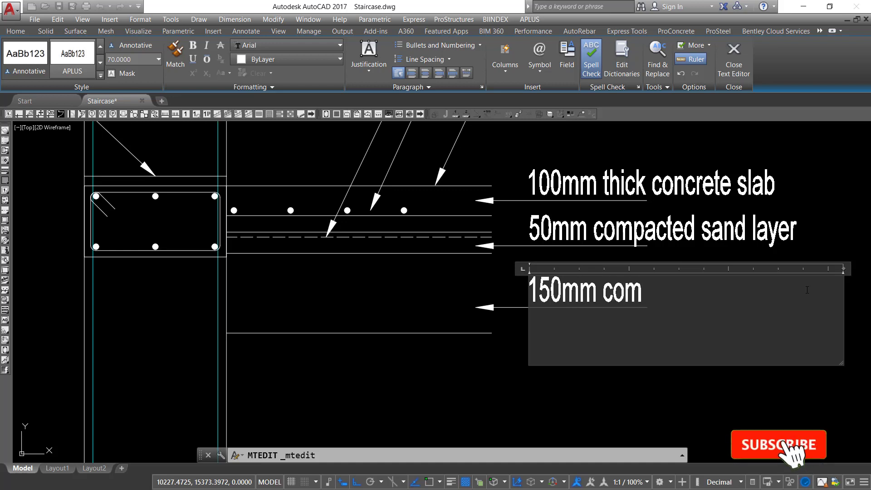
{"action": "type", "text": "pacted"}
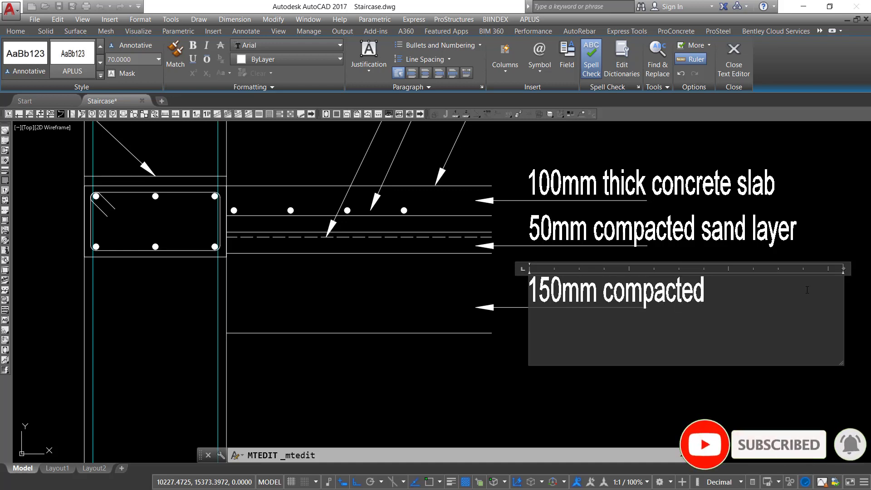
{"action": "type", "text": " c"}
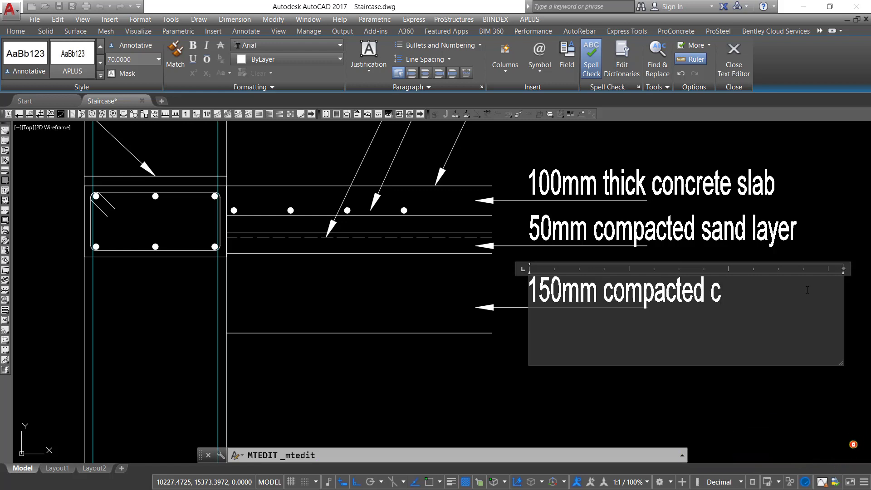
{"action": "type", "text": "\\hard"}
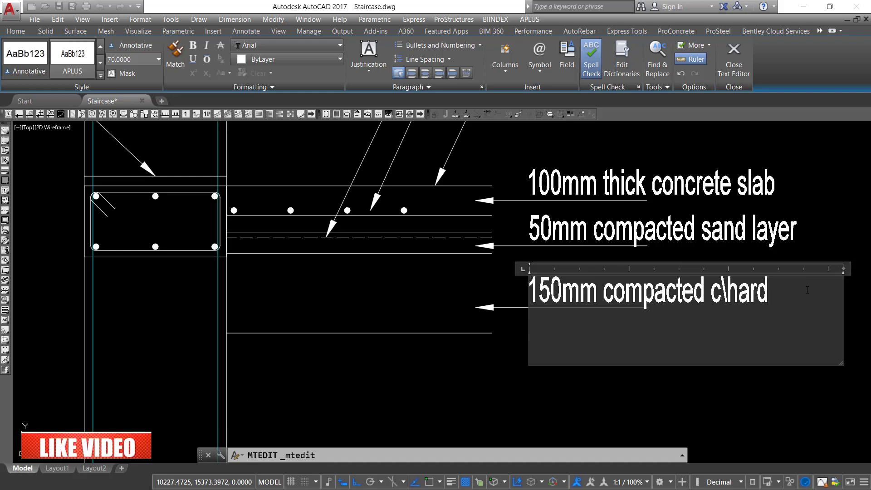
{"action": "key", "text": "BackSpace"}
{"action": "key", "text": "BackSpace"}
{"action": "key", "text": "BackSpace"}
{"action": "key", "text": "BackSpace"}
{"action": "key", "text": "BackSpace"}
{"action": "key", "text": "BackSpace"}
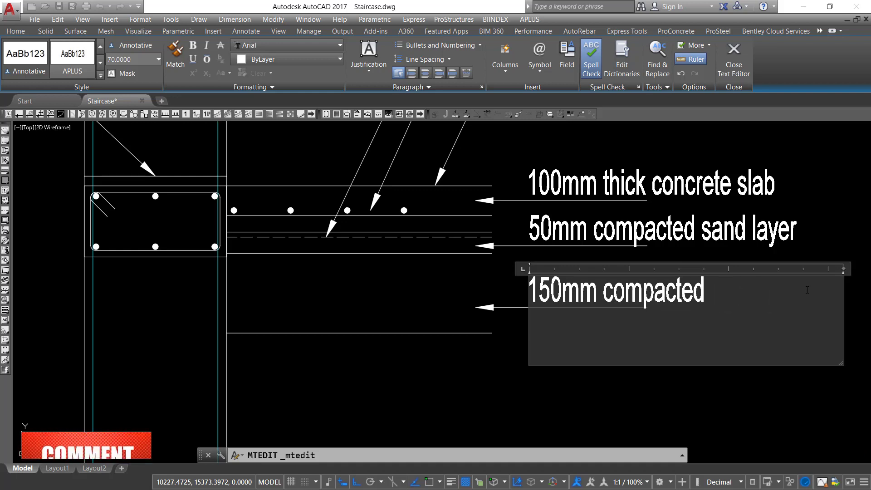
{"action": "type", "text": "hardcore"}
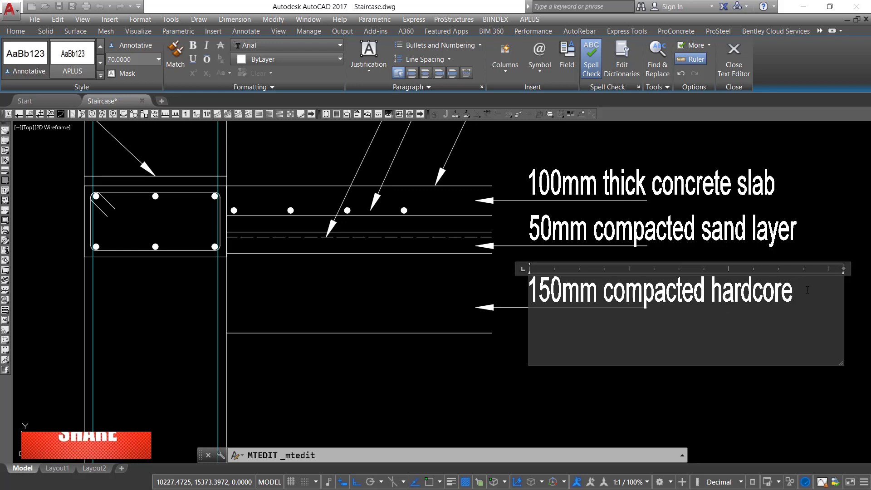
{"action": "left_click", "coordinate": [498, 408]}
Step: Copy the lowest line beneath the floor slab straight down about 340 units
{"action": "scroll", "coordinate": [561, 285], "scroll_direction": "down", "scroll_amount": 3}
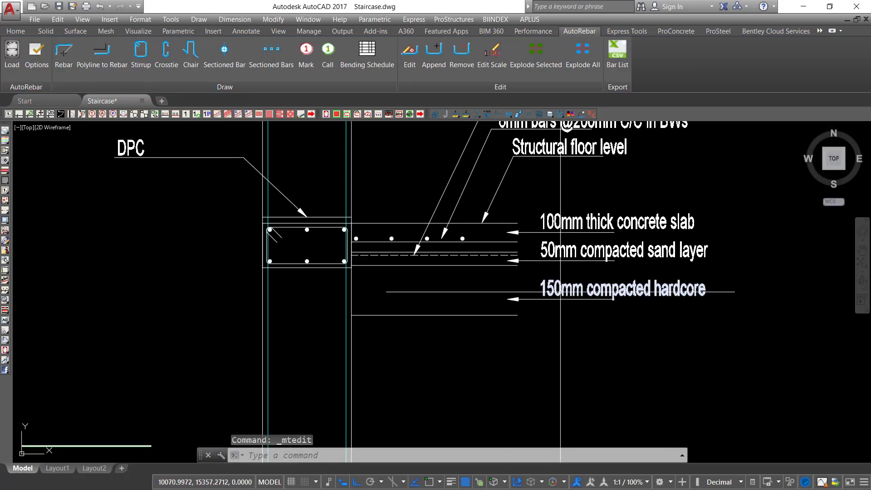
{"action": "middle_click_drag", "start_coordinate": [561, 284], "coordinate": [561, 256]}
{"action": "left_click", "coordinate": [438, 273]}
{"action": "left_click", "coordinate": [411, 309]}
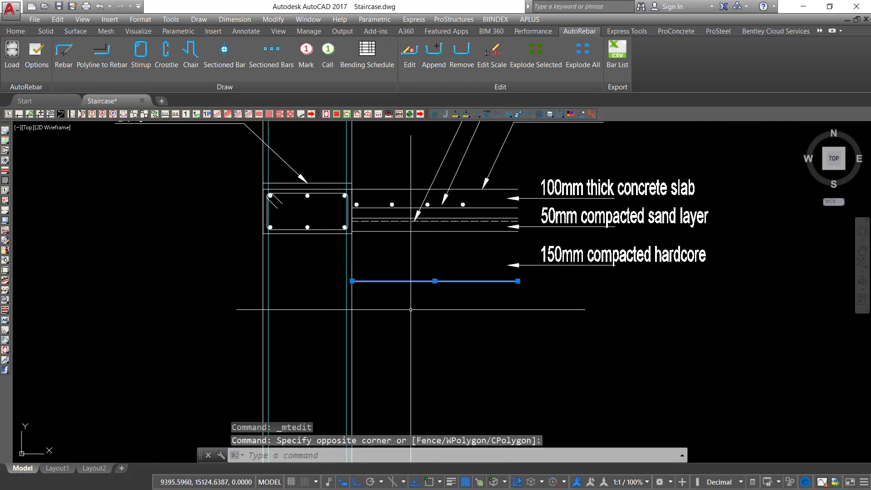
{"action": "right_click", "coordinate": [415, 310]}
{"action": "left_click", "coordinate": [454, 162]}
{"action": "left_click", "coordinate": [552, 329]}
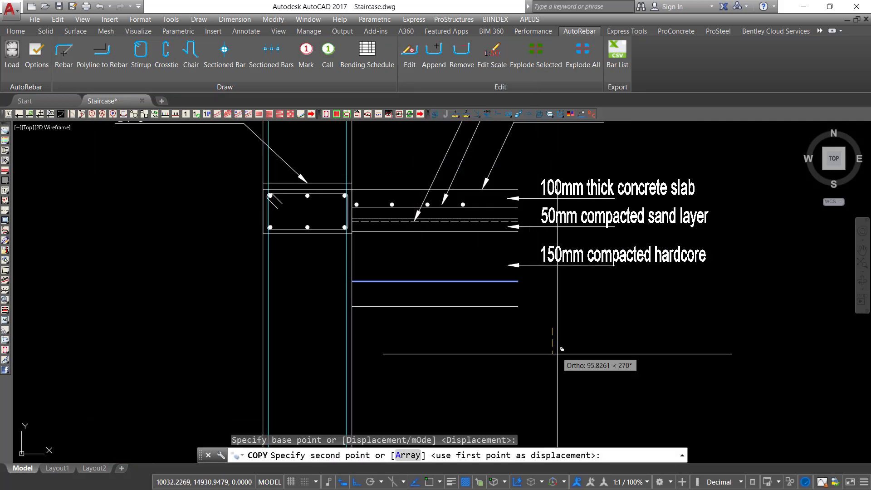
{"action": "left_click", "coordinate": [571, 404]}
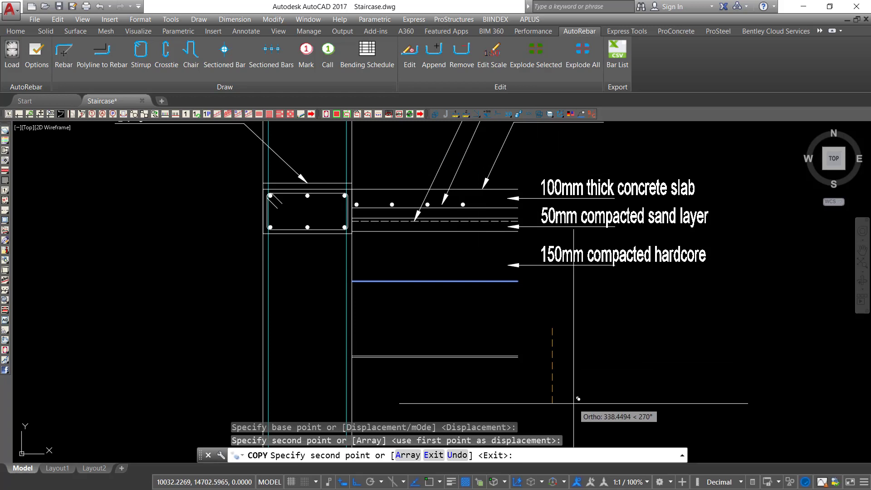
{"action": "key", "text": "Escape"}
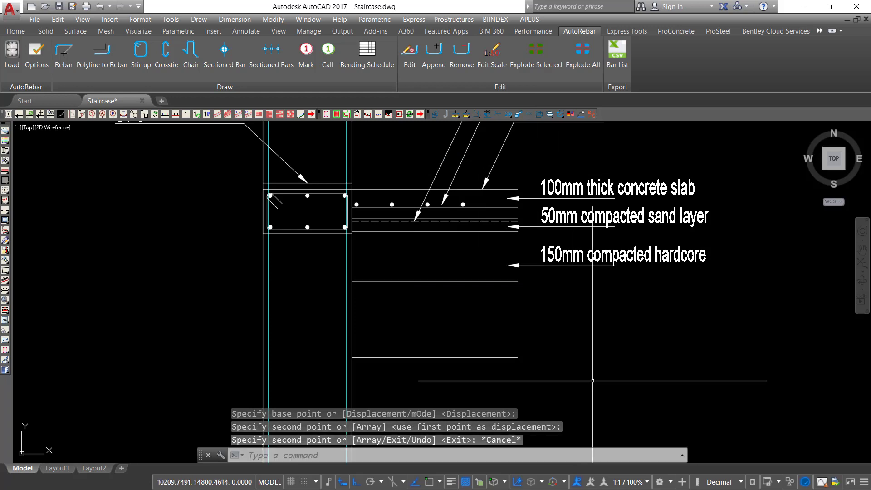
{"action": "left_click", "coordinate": [641, 328]}
{"action": "left_click", "coordinate": [584, 224]}
{"action": "right_click", "coordinate": [577, 82]}
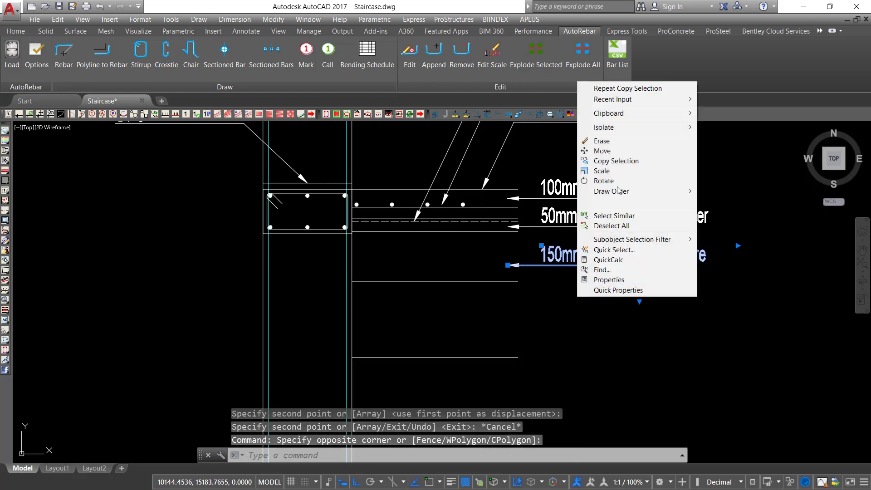
{"action": "left_click", "coordinate": [602, 150]}
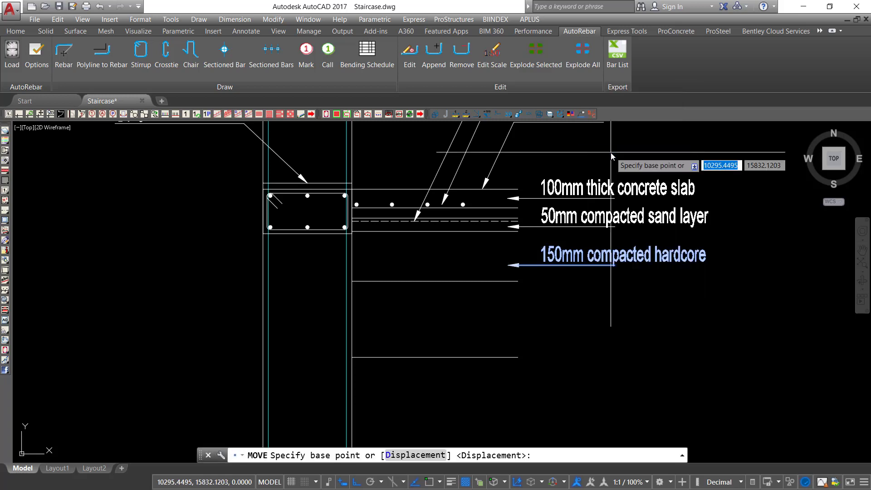
{"action": "key", "text": "Escape"}
Step: Copy the "150mm compacted hardcore" text and its leader straight down into the layer above the lowest line
{"action": "left_click", "coordinate": [586, 249]}
{"action": "right_click", "coordinate": [565, 248]}
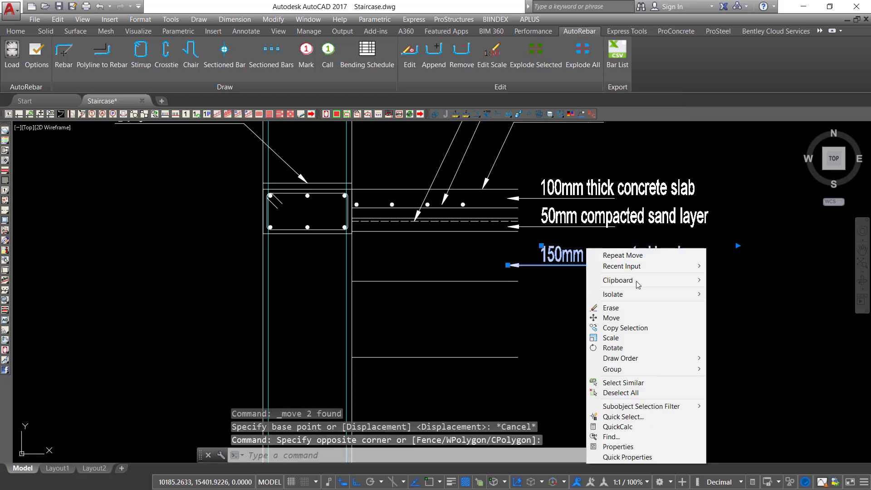
{"action": "left_click", "coordinate": [631, 327]}
{"action": "left_click", "coordinate": [644, 310]}
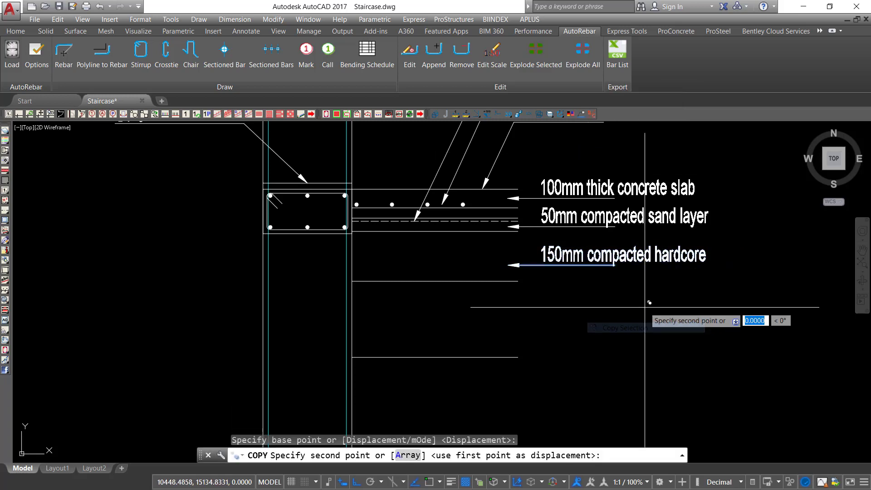
{"action": "left_click", "coordinate": [662, 368]}
{"action": "key", "text": "Escape"}
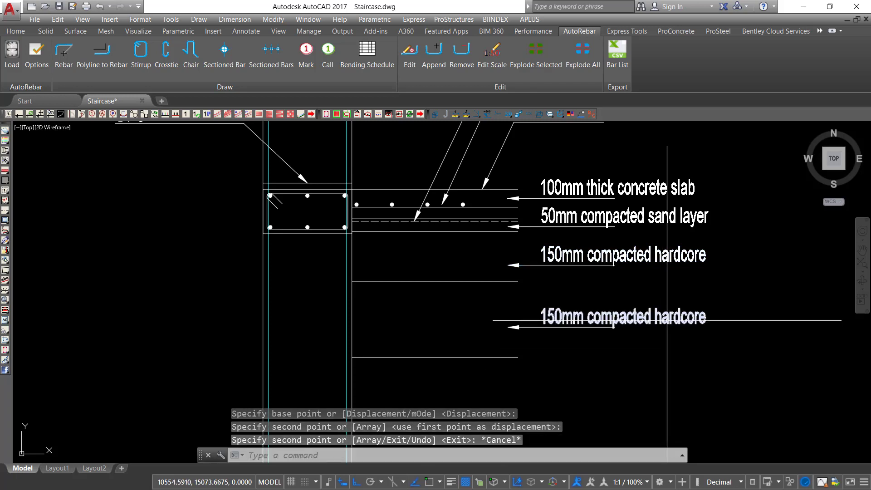
Step: Change the lower "150mm compacted hardcore" label's text to "Compacted selected backfiling"
{"action": "left_click", "coordinate": [662, 368]}
{"action": "double_click", "coordinate": [604, 324]}
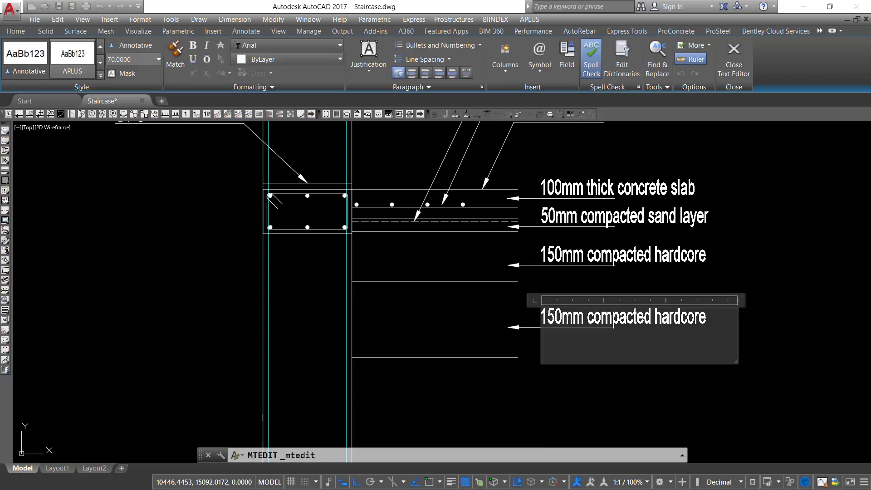
{"action": "left_click_drag", "start_coordinate": [548, 320], "coordinate": [690, 324]}
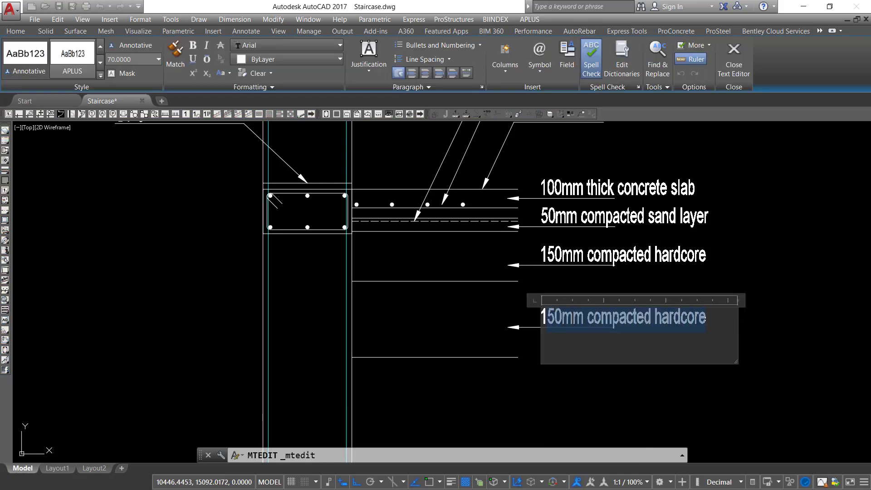
{"action": "key", "text": "BackSpace"}
{"action": "key", "text": "BackSpace"}
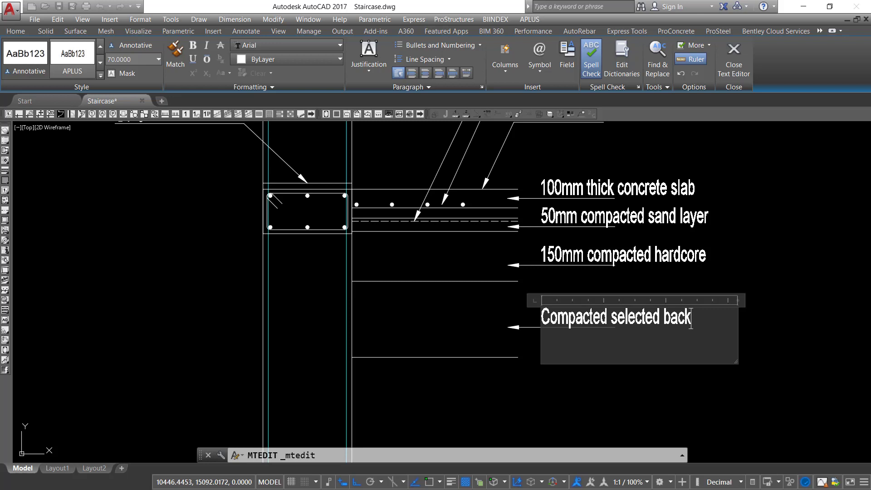
{"action": "type", "text": "filing"}
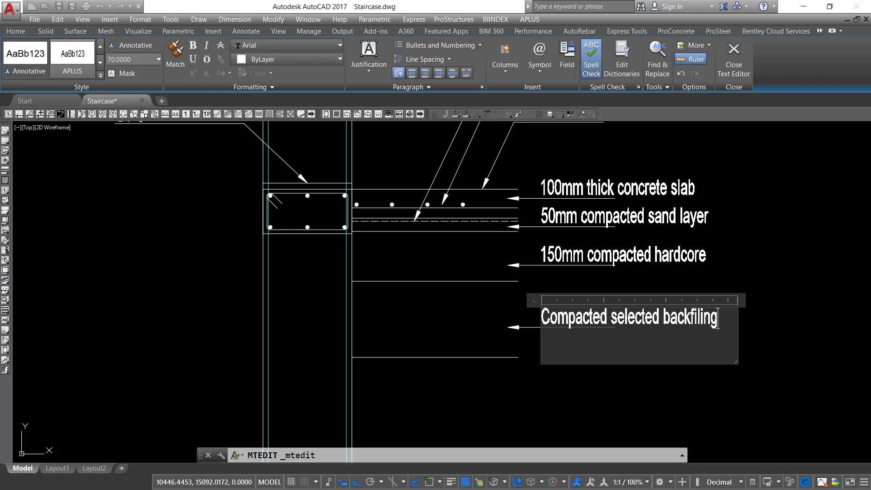
{"action": "left_click", "coordinate": [750, 325]}
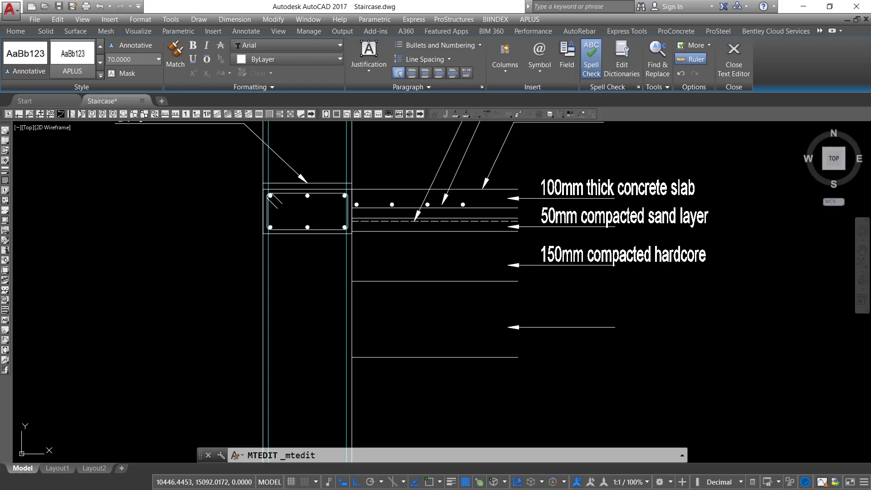
Step: Copy the "Compacted selected backfiling" text and its leader straight down about 357 units, below the lowest line
{"action": "scroll", "coordinate": [510, 297], "scroll_direction": "down", "scroll_amount": 2}
{"action": "scroll", "coordinate": [539, 319], "scroll_direction": "up", "scroll_amount": 2}
{"action": "left_click", "coordinate": [595, 356]}
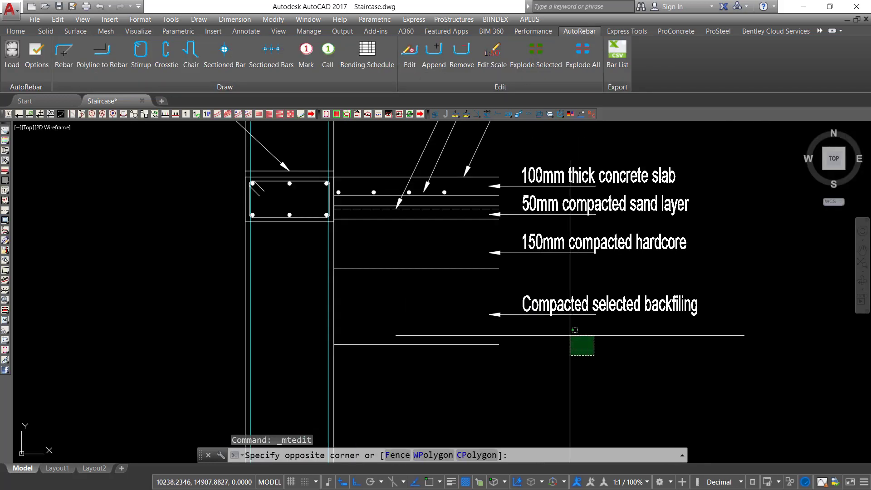
{"action": "left_click", "coordinate": [577, 308]}
{"action": "right_click", "coordinate": [557, 71]}
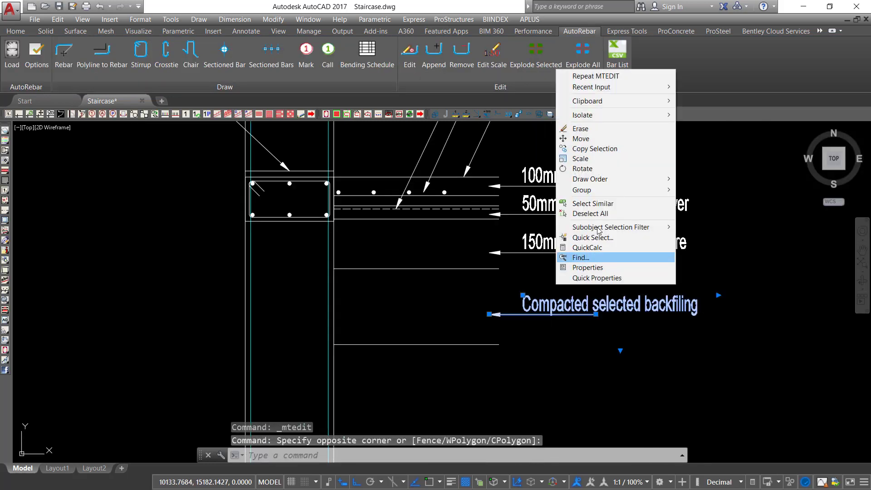
{"action": "left_click", "coordinate": [588, 149]}
{"action": "left_click", "coordinate": [545, 308]}
{"action": "scroll", "coordinate": [539, 323], "scroll_direction": "down", "scroll_amount": 4}
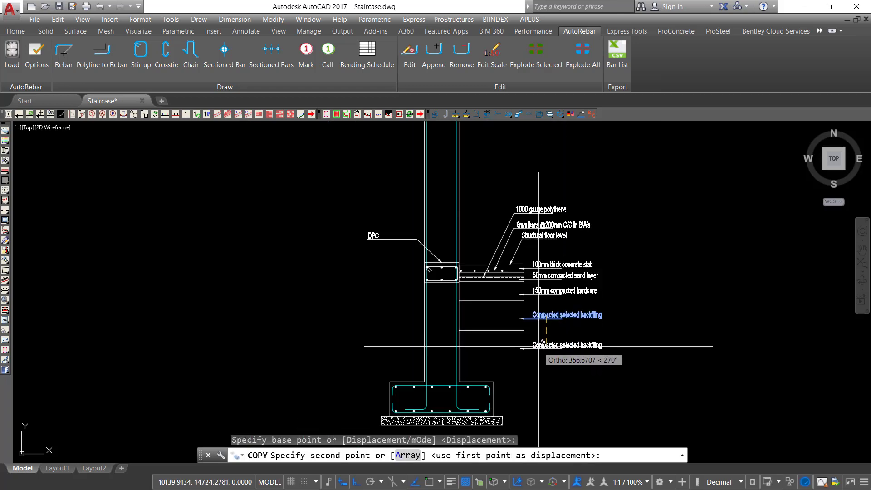
{"action": "left_click", "coordinate": [539, 346]}
{"action": "key", "text": "Escape"}
Step: Stretch the arrow end of the lowest label's leader horizontally to the column's outer face
{"action": "scroll", "coordinate": [530, 356], "scroll_direction": "up", "scroll_amount": 4}
{"action": "left_click", "coordinate": [525, 324]}
{"action": "left_click", "coordinate": [486, 349]}
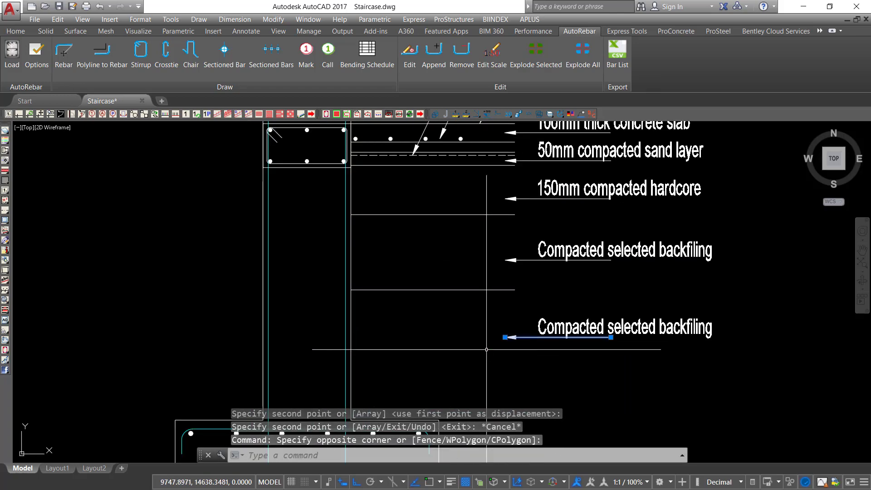
{"action": "scroll", "coordinate": [518, 340], "scroll_direction": "up", "scroll_amount": 4}
{"action": "left_click", "coordinate": [487, 331]}
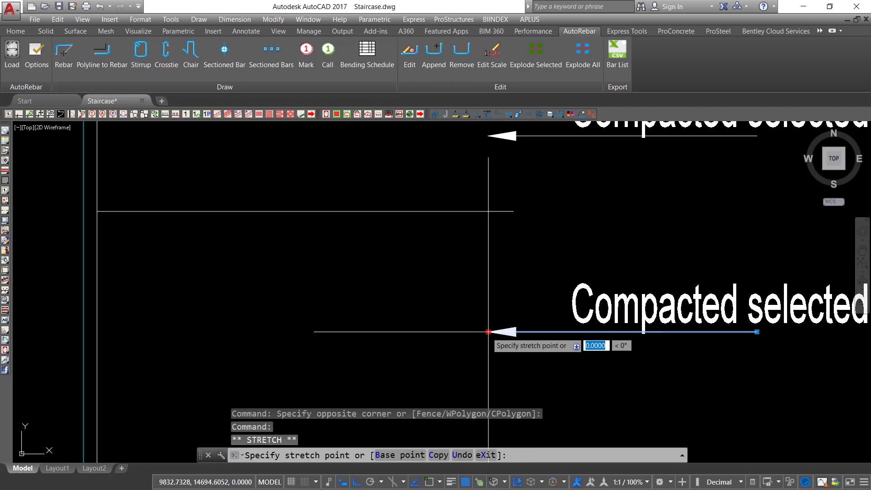
{"action": "left_click", "coordinate": [98, 331]}
{"action": "scroll", "coordinate": [159, 326], "scroll_direction": "down", "scroll_amount": 4}
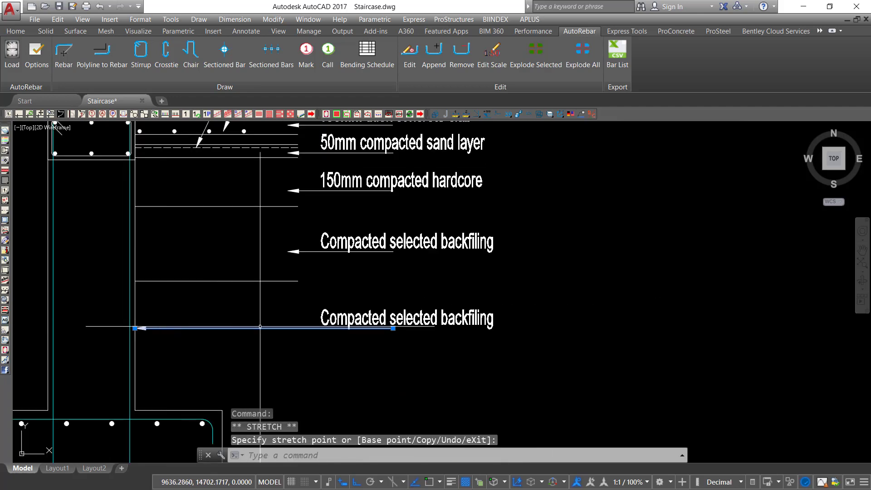
Step: Replace the text of the lower duplicate "Compacted selected backfiling" label beside the column with "Column C3"
{"action": "key", "text": "Escape"}
{"action": "scroll", "coordinate": [412, 320], "scroll_direction": "up", "scroll_amount": 2}
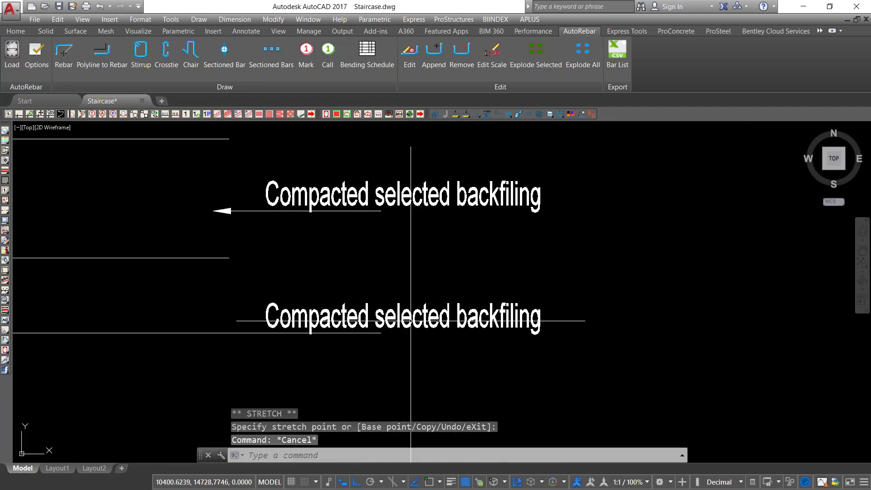
{"action": "double_click", "coordinate": [409, 320]}
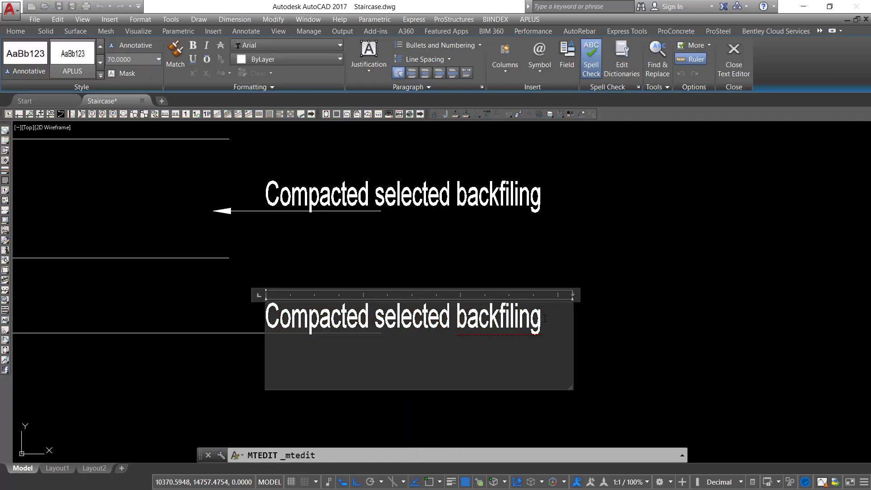
{"action": "left_click_drag", "start_coordinate": [545, 318], "coordinate": [282, 319]}
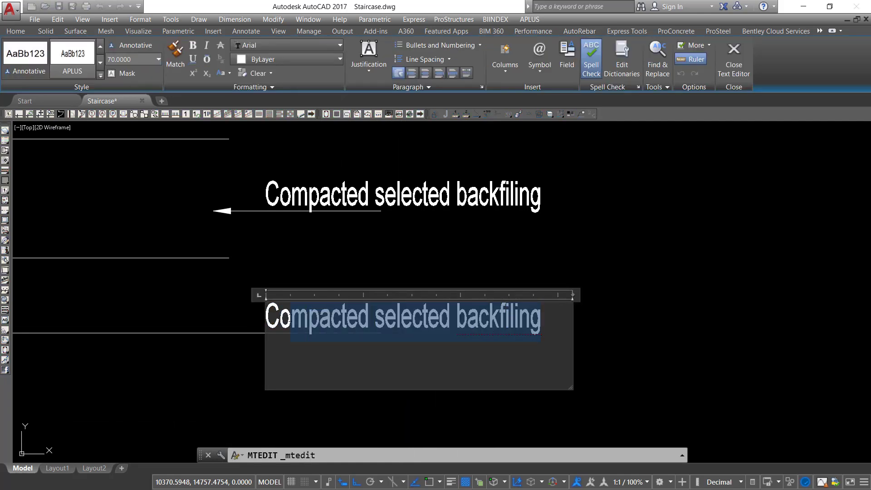
{"action": "type", "text": "lum"}
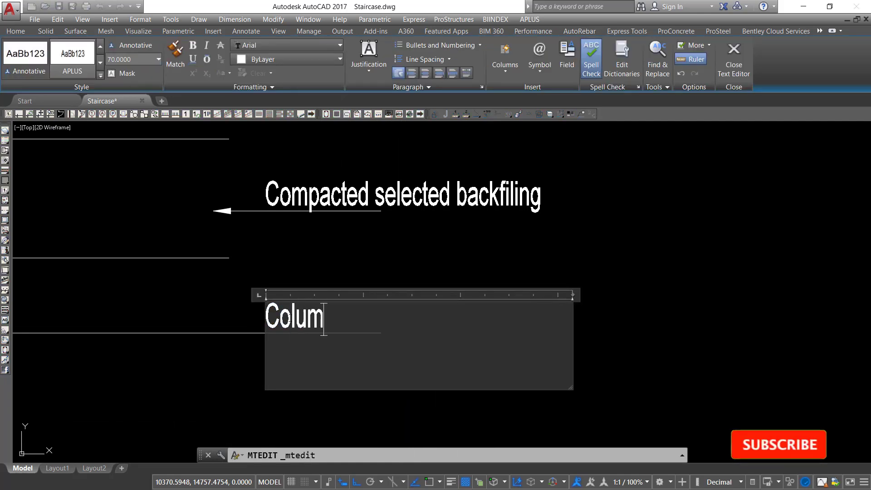
{"action": "type", "text": "n C3"}
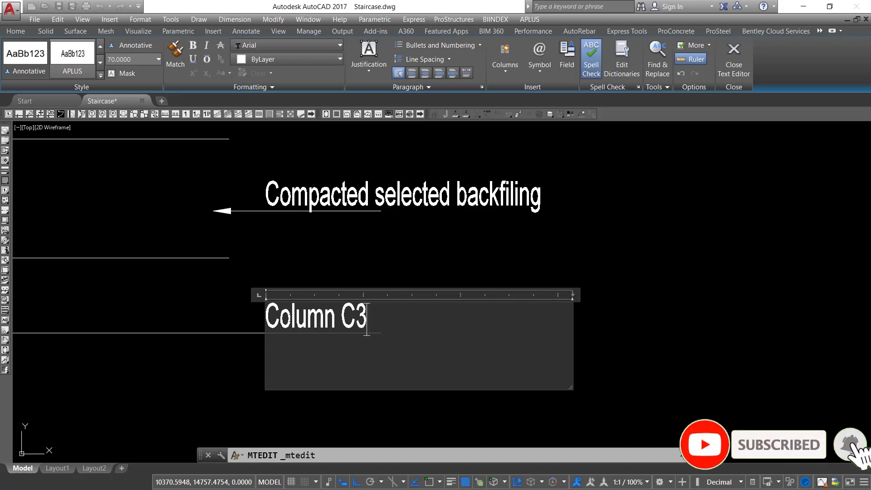
{"action": "left_click", "coordinate": [615, 227]}
{"action": "scroll", "coordinate": [511, 338], "scroll_direction": "down", "scroll_amount": 4}
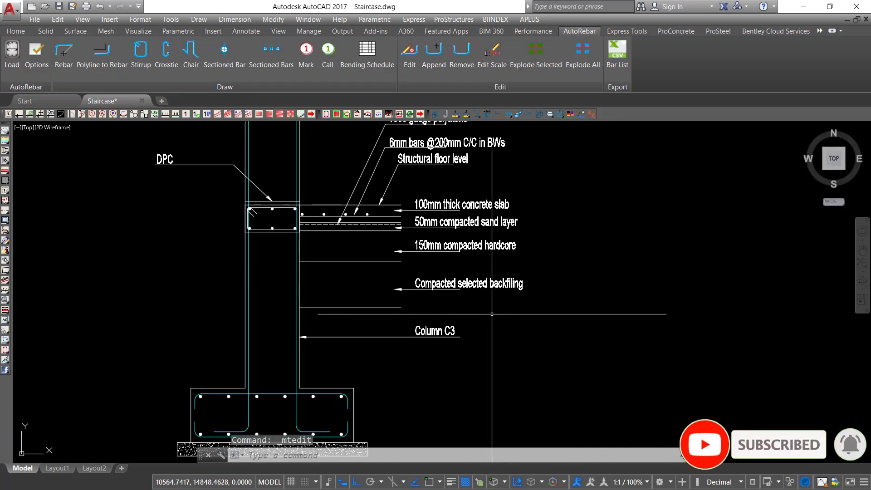
{"action": "middle_click_drag", "start_coordinate": [463, 288], "coordinate": [461, 288]}
{"action": "scroll", "coordinate": [414, 259], "scroll_direction": "up", "scroll_amount": 2}
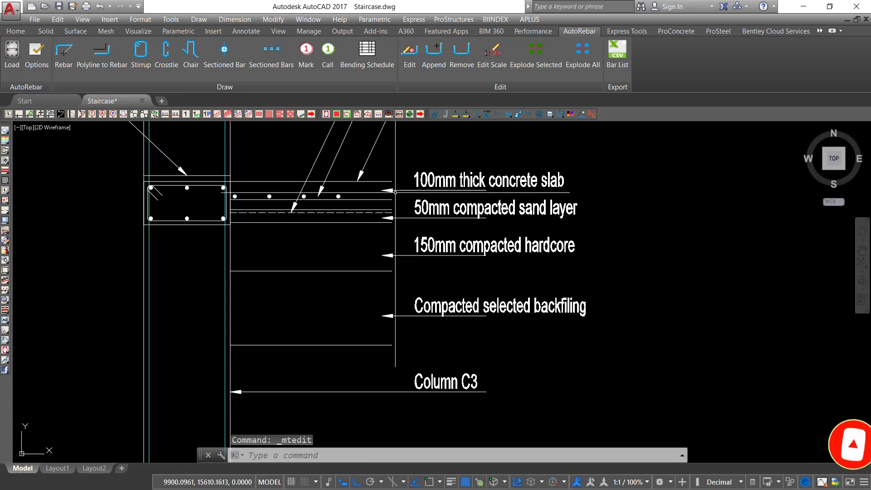
Step: Try to draw a break line with symbol size 30 across the open end of the 100mm concrete slab
{"action": "scroll", "coordinate": [394, 185], "scroll_direction": "up", "scroll_amount": 2}
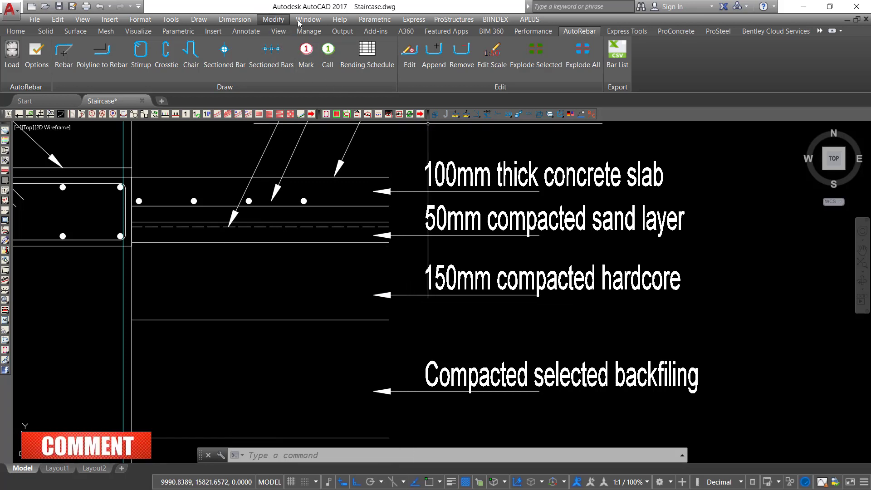
{"action": "left_click", "coordinate": [414, 20]}
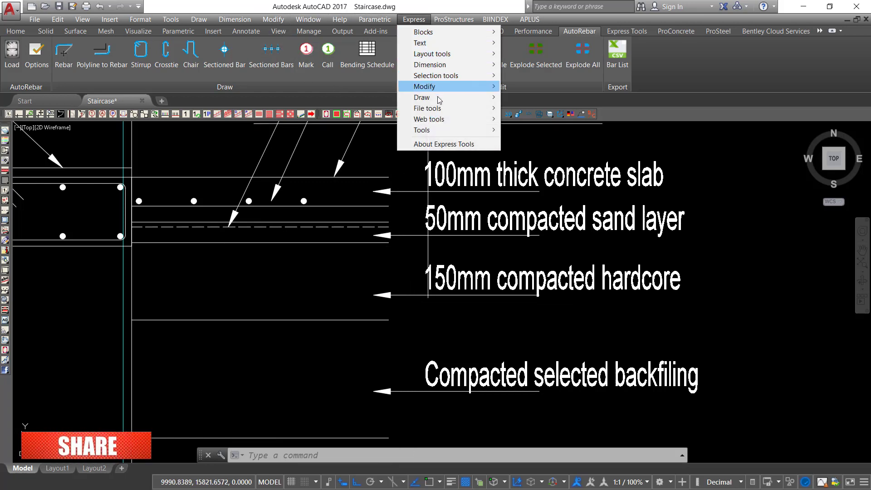
{"action": "mouse_move", "coordinate": [450, 99]}
{"action": "left_click", "coordinate": [530, 97]}
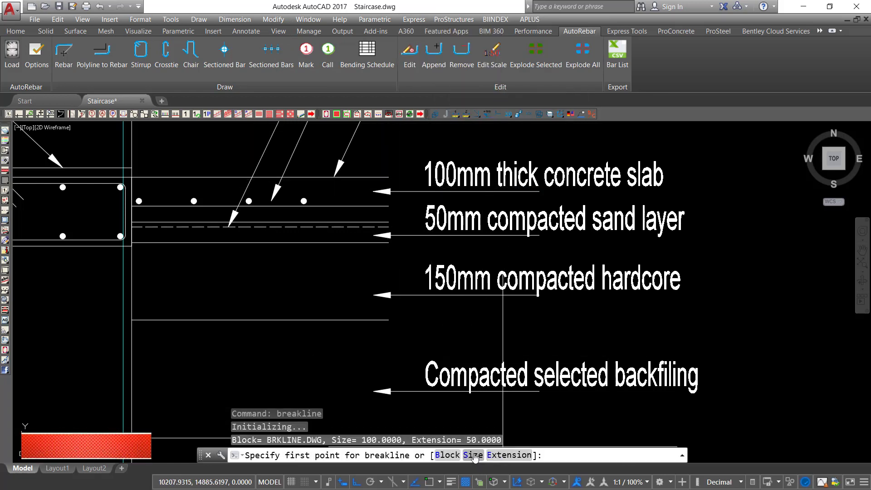
{"action": "left_click", "coordinate": [474, 455]}
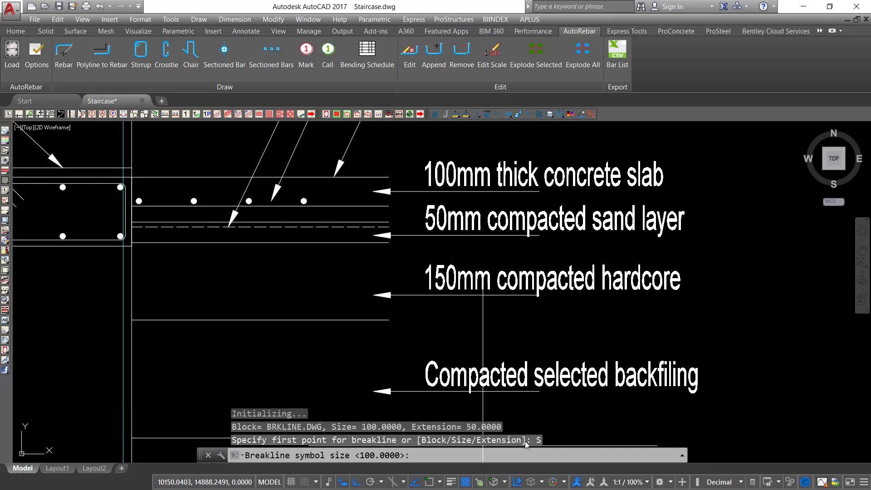
{"action": "type", "text": "30"}
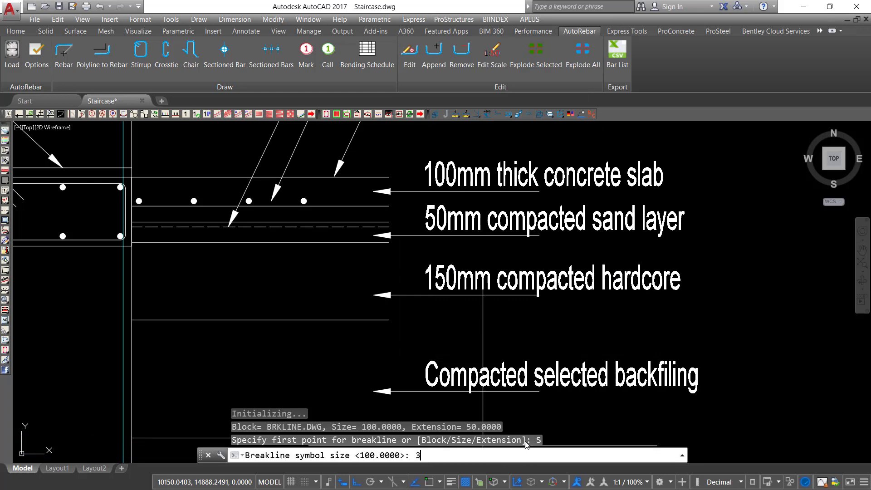
{"action": "key", "text": "Return"}
{"action": "scroll", "coordinate": [373, 177], "scroll_direction": "up", "scroll_amount": 4}
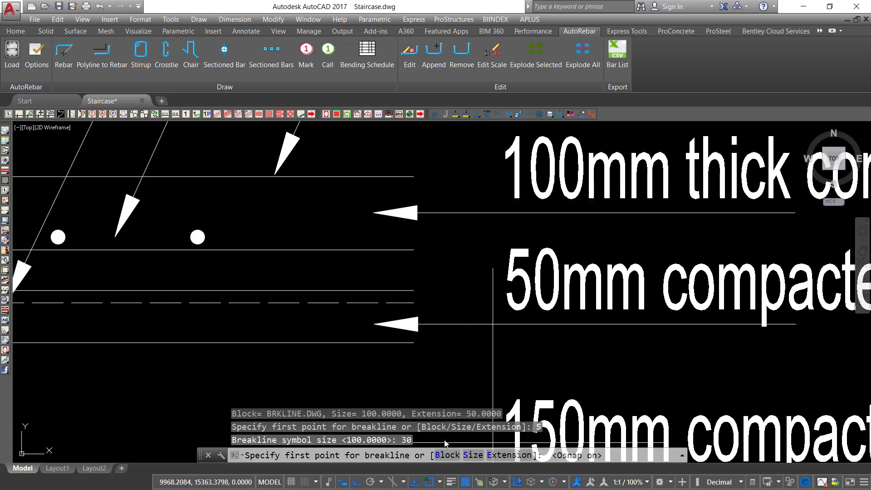
{"action": "left_click", "coordinate": [413, 177]}
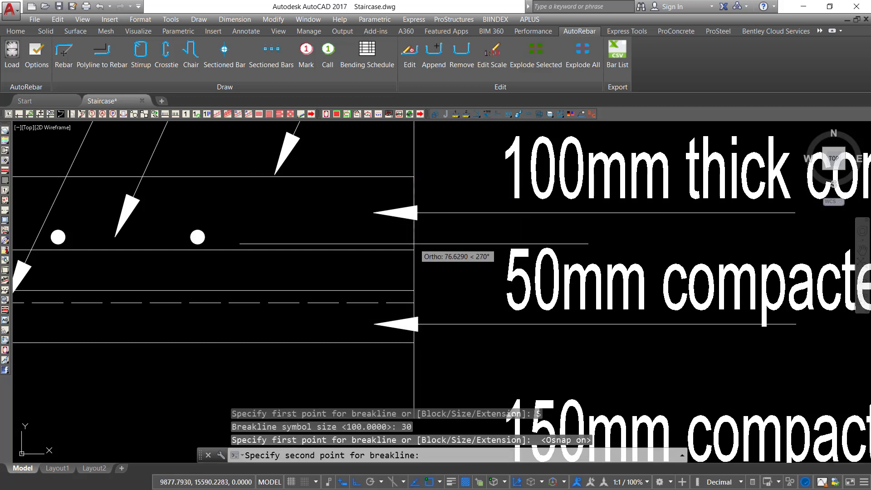
{"action": "left_click", "coordinate": [414, 247]}
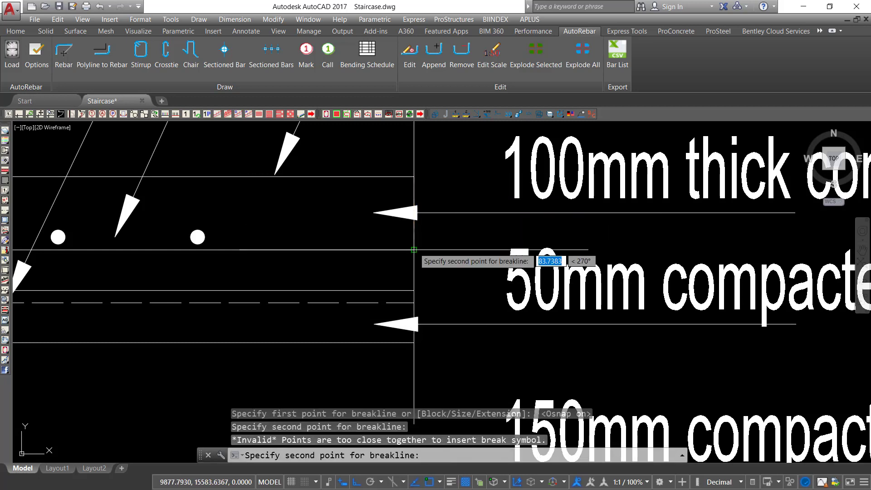
{"action": "key", "text": "Escape"}
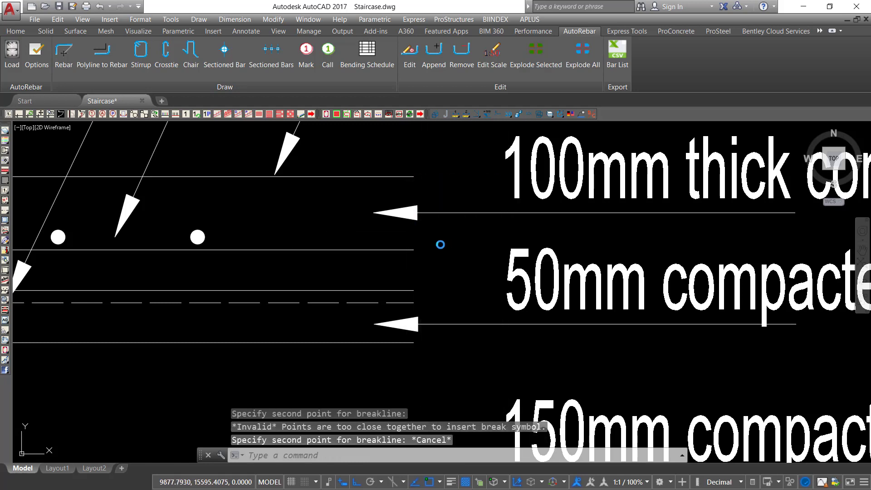
Step: Draw a break line with symbol size 10 across the open end of the concrete slab, from its upper to its lower line
{"action": "scroll", "coordinate": [428, 249], "scroll_direction": "down", "scroll_amount": 3}
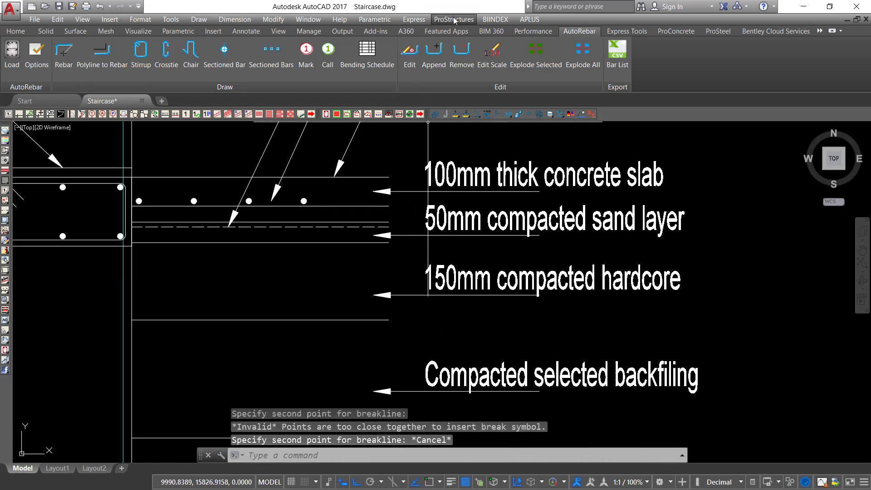
{"action": "left_click", "coordinate": [420, 20]}
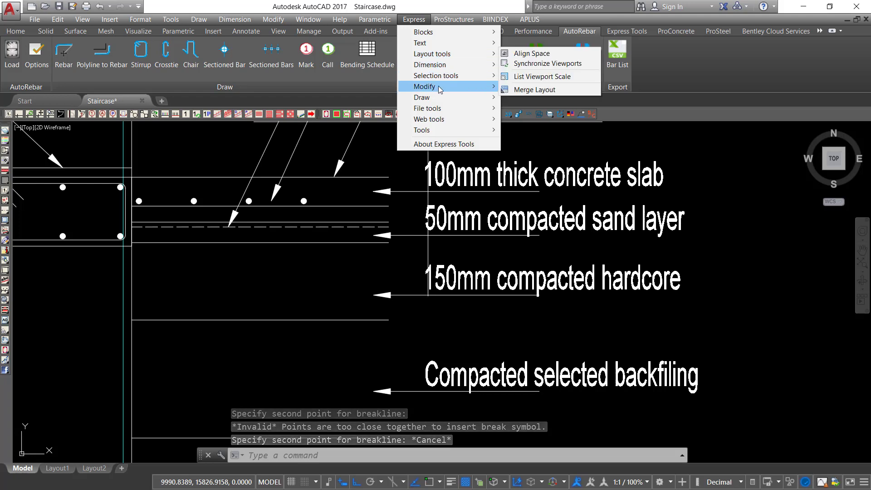
{"action": "mouse_move", "coordinate": [438, 97]}
{"action": "left_click", "coordinate": [535, 97]}
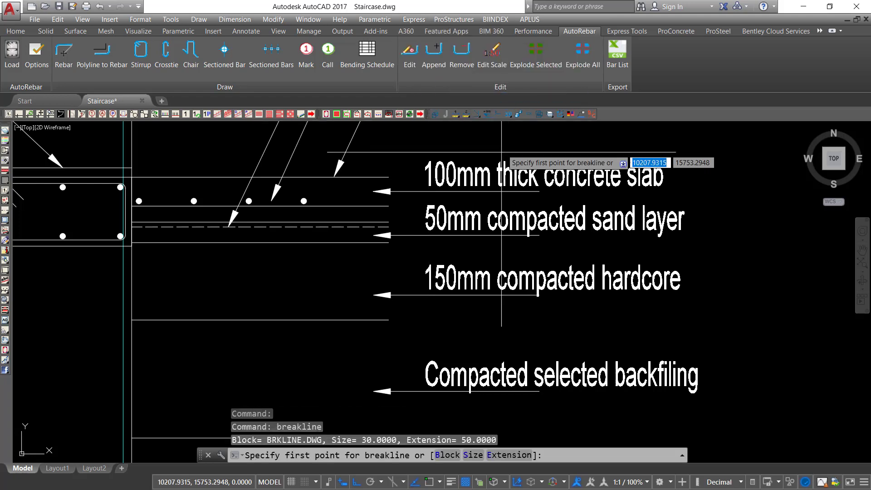
{"action": "left_click", "coordinate": [473, 456]}
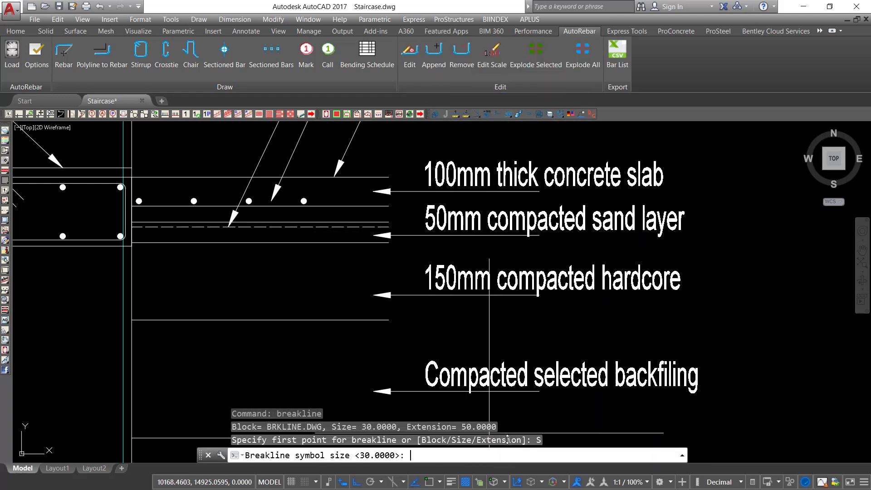
{"action": "type", "text": "10"}
{"action": "key", "text": "Return"}
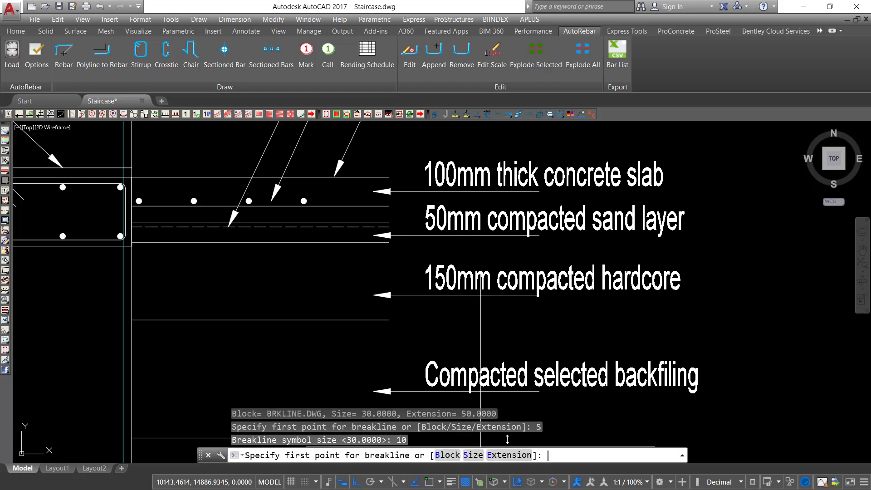
{"action": "scroll", "coordinate": [391, 197], "scroll_direction": "up", "scroll_amount": 3}
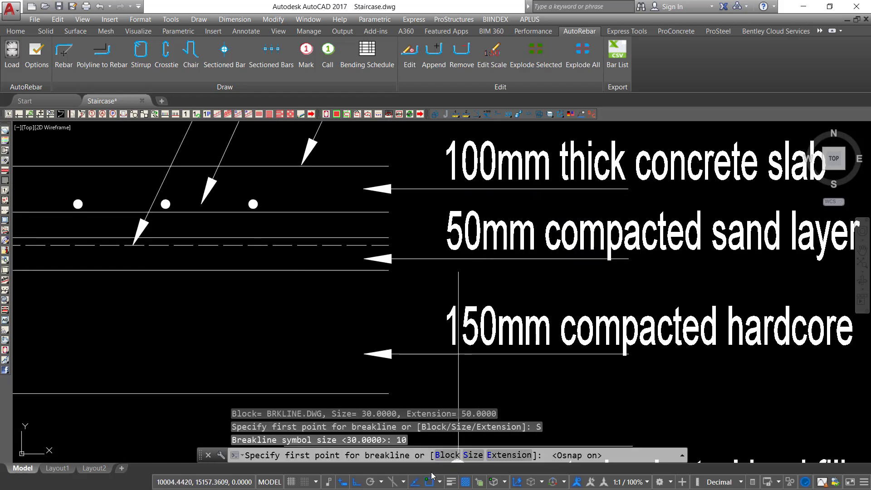
{"action": "left_click", "coordinate": [389, 166]}
{"action": "left_click", "coordinate": [388, 212]}
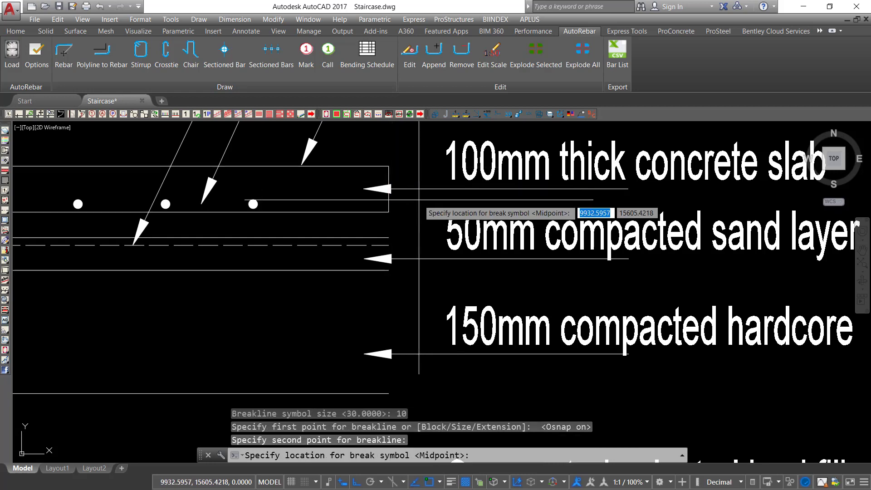
{"action": "left_click", "coordinate": [419, 199]}
Step: Move the leader arrow of the "100mm thick concrete slab" note slightly left so its head clears the break symbol
{"action": "scroll", "coordinate": [394, 188], "scroll_direction": "up", "scroll_amount": 4}
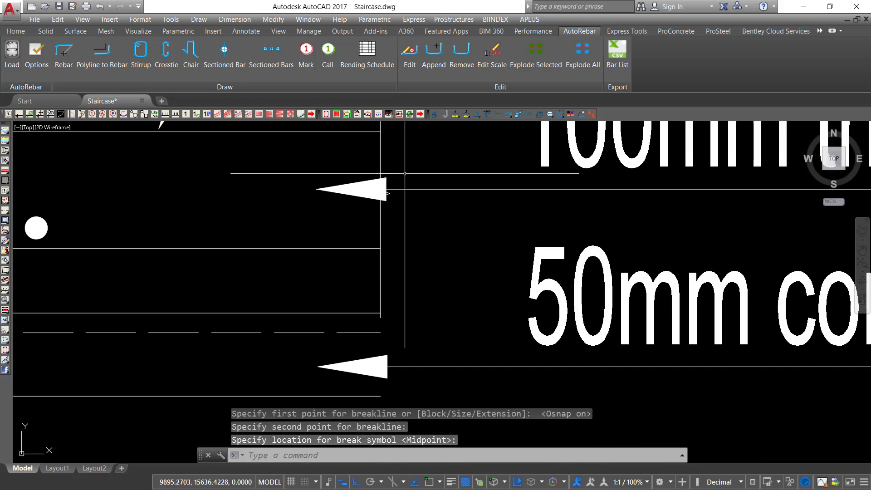
{"action": "left_click", "coordinate": [405, 158]}
{"action": "left_click", "coordinate": [412, 154]}
{"action": "left_click", "coordinate": [466, 168]}
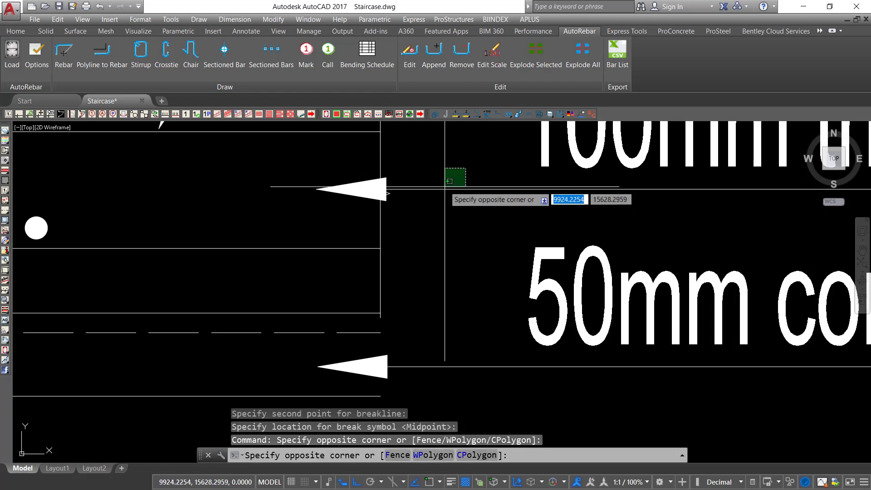
{"action": "left_click", "coordinate": [452, 190]}
{"action": "scroll", "coordinate": [414, 179], "scroll_direction": "down", "scroll_amount": 3}
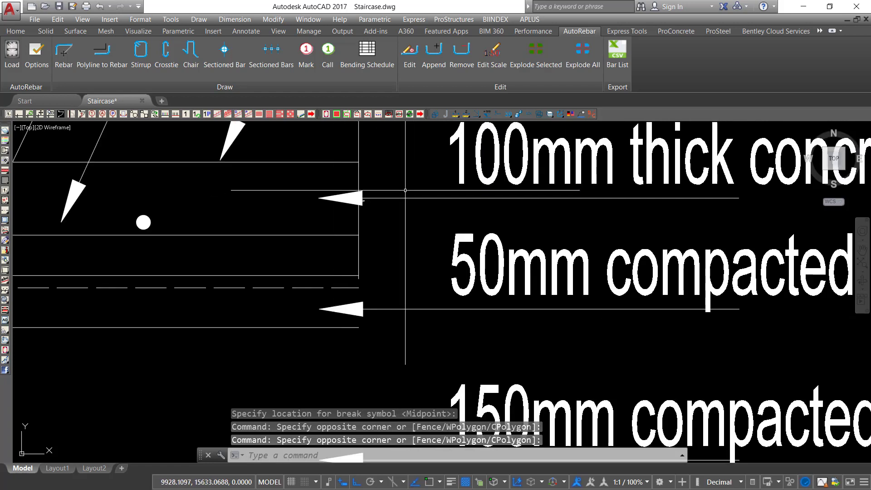
{"action": "left_click", "coordinate": [408, 198]}
{"action": "right_click", "coordinate": [401, 214]}
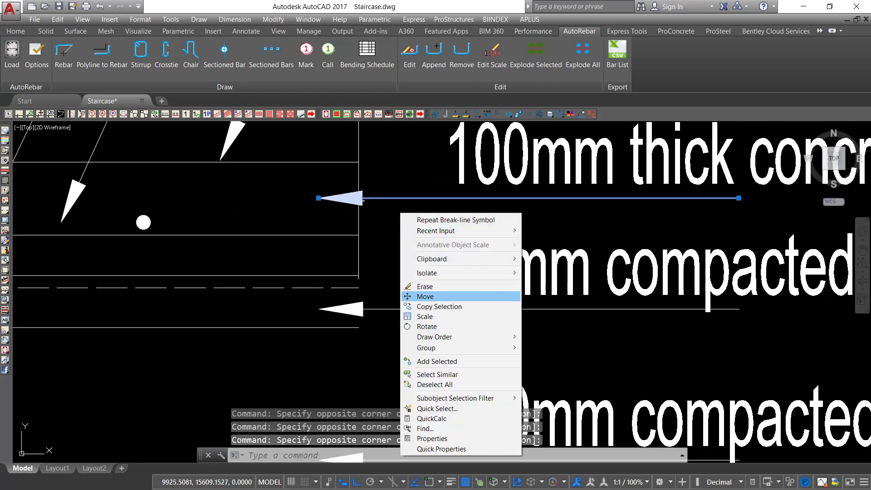
{"action": "left_click", "coordinate": [426, 296]}
{"action": "left_click", "coordinate": [415, 227]}
{"action": "key", "text": "Escape"}
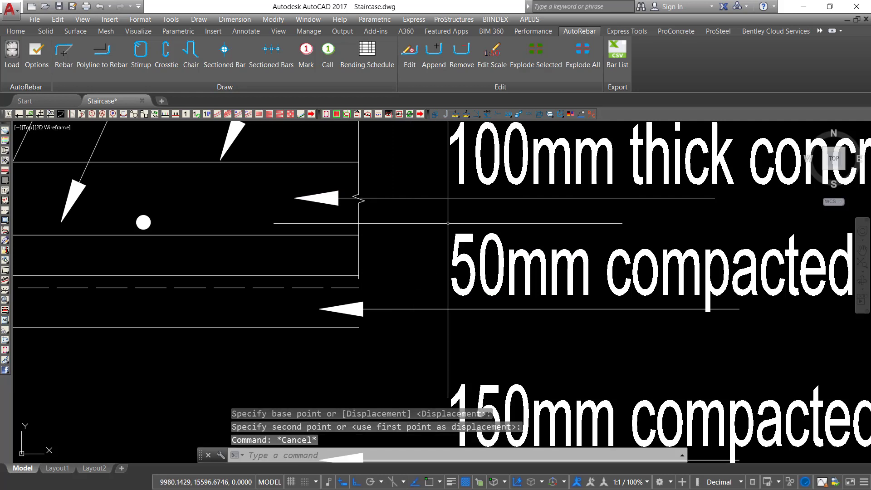
Step: Erase the small break line at the concrete slab's open end
{"action": "scroll", "coordinate": [346, 184], "scroll_direction": "up", "scroll_amount": 2}
{"action": "left_click", "coordinate": [402, 173]}
{"action": "left_click", "coordinate": [342, 178]}
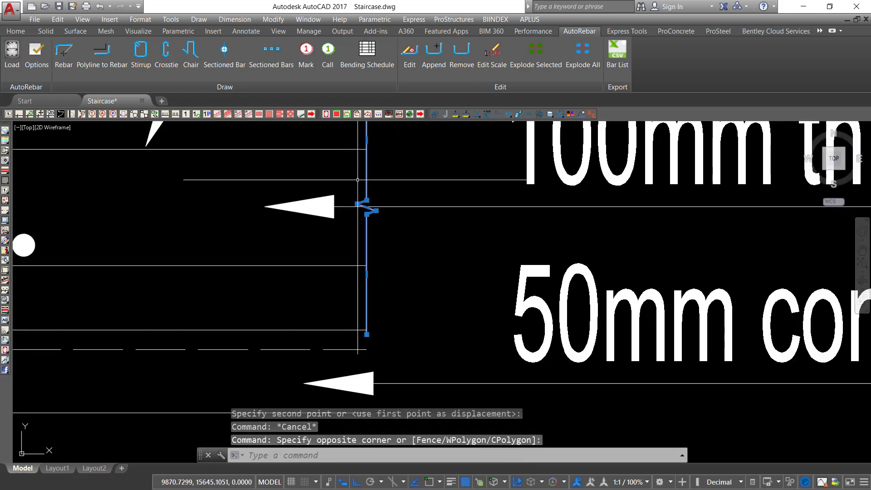
{"action": "key", "text": "Delete"}
Step: Draw a break line with symbol size 30 across the concrete slab's open end, placing the break symbol at the midpoint
{"action": "left_click", "coordinate": [422, 20]}
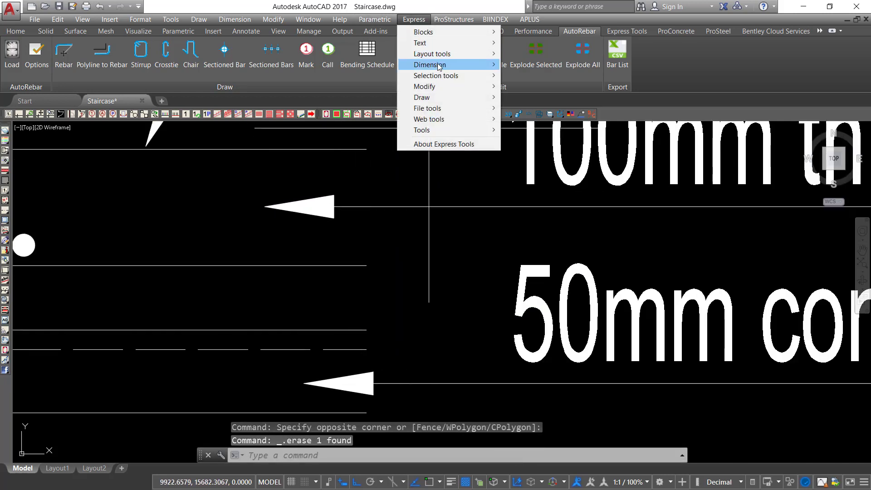
{"action": "left_click", "coordinate": [516, 97]}
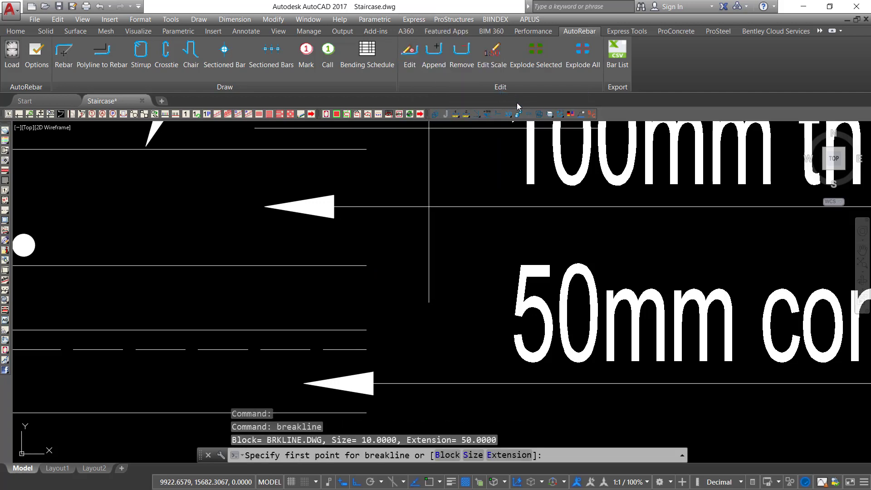
{"action": "left_click", "coordinate": [473, 455]}
{"action": "type", "text": "30"}
{"action": "key", "text": "Return"}
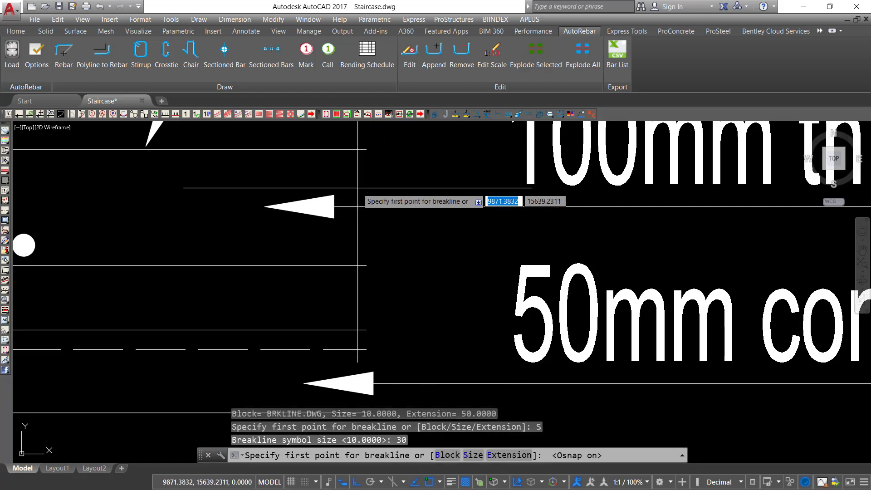
{"action": "left_click", "coordinate": [367, 149]}
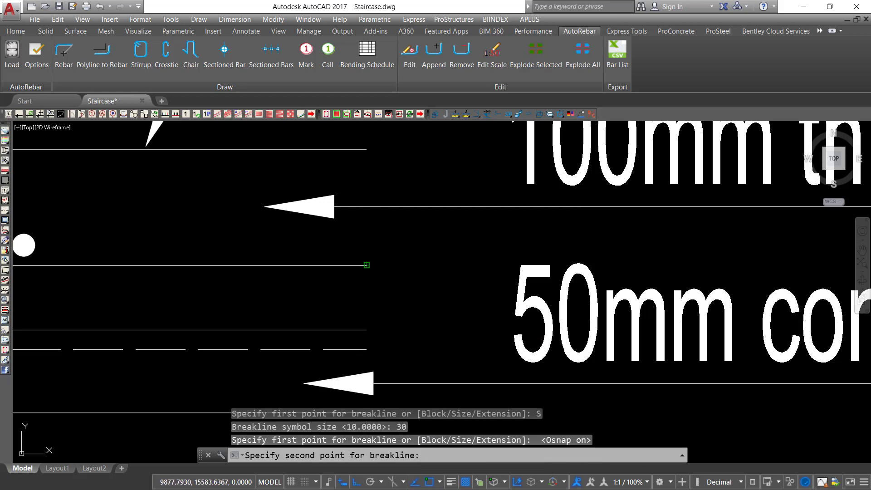
{"action": "left_click", "coordinate": [366, 262]}
{"action": "key", "text": "Return"}
{"action": "scroll", "coordinate": [359, 188], "scroll_direction": "down", "scroll_amount": 2}
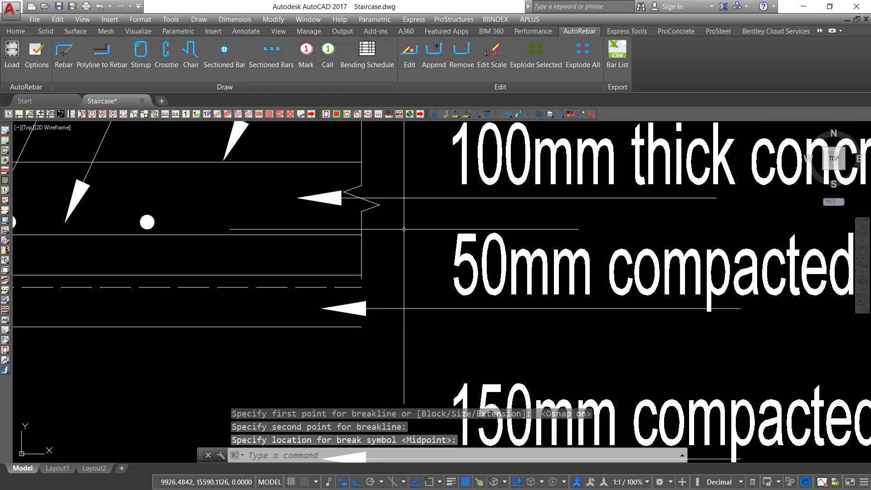
Step: Draw a break line with symbol size 30 across the open ends of the sand and hardcore layers, placing the break symbol at the midpoint
{"action": "right_click", "coordinate": [403, 224]}
{"action": "left_click", "coordinate": [411, 230]}
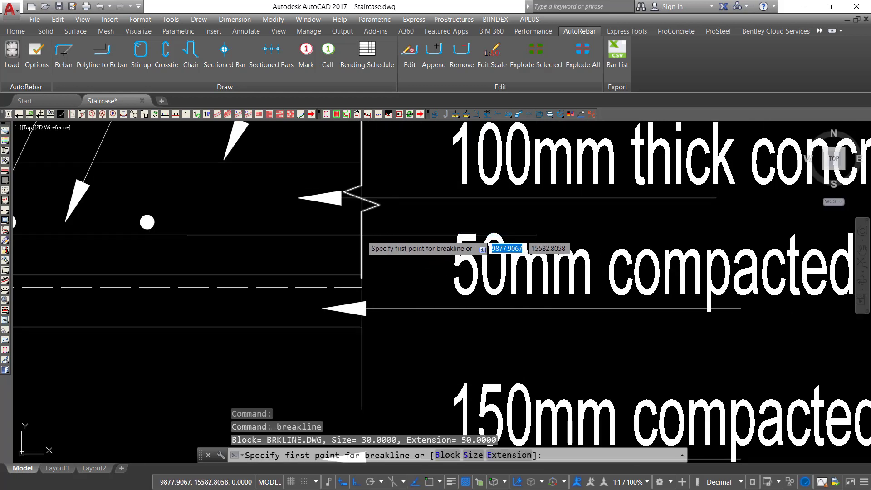
{"action": "left_click", "coordinate": [430, 483]}
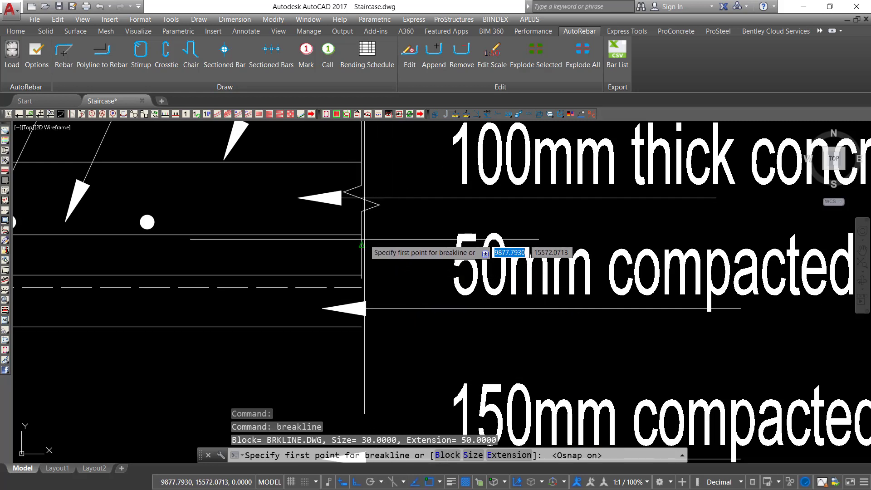
{"action": "left_click", "coordinate": [368, 251]}
{"action": "scroll", "coordinate": [368, 251], "scroll_direction": "down", "scroll_amount": 3}
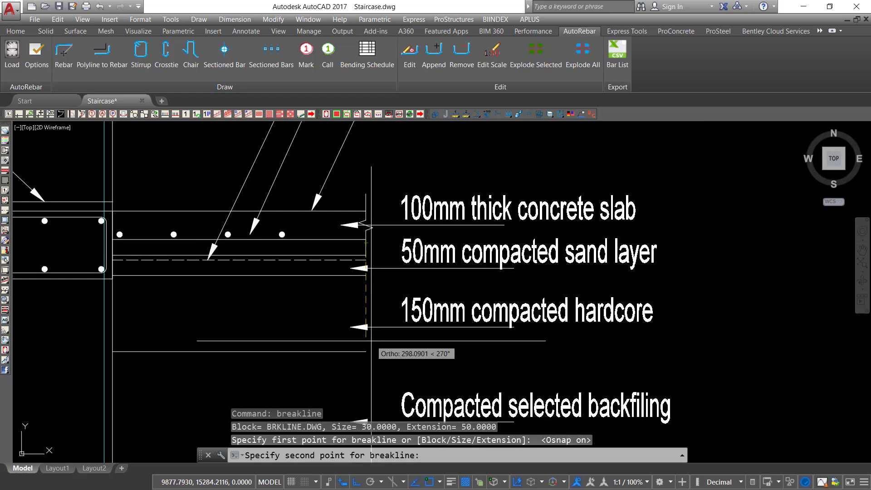
{"action": "left_click", "coordinate": [375, 317]}
{"action": "scroll", "coordinate": [400, 204], "scroll_direction": "down", "scroll_amount": 2}
{"action": "key", "text": "Return"}
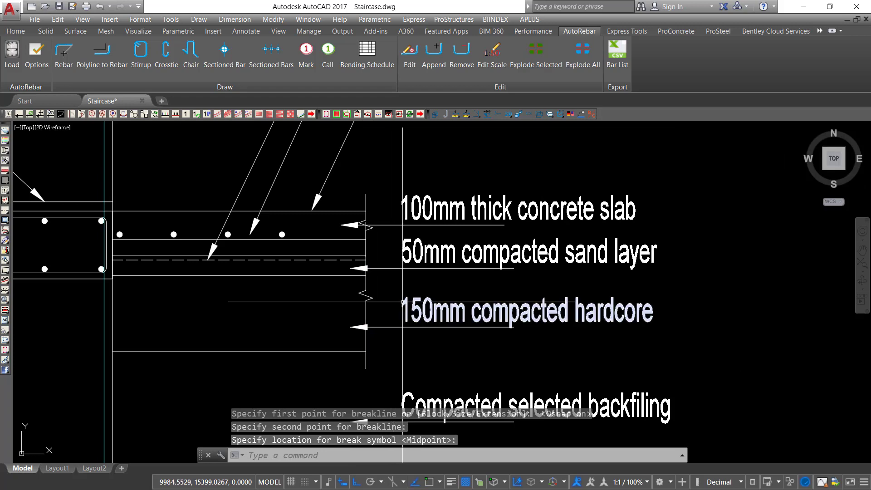
Step: Draw a break line across the backfilling layer's open end, from the hardcore's lower line to the backfill's bottom line, with the symbol at the midpoint
{"action": "scroll", "coordinate": [399, 295], "scroll_direction": "down", "scroll_amount": 2}
{"action": "right_click", "coordinate": [619, 241]}
{"action": "left_click", "coordinate": [619, 240]}
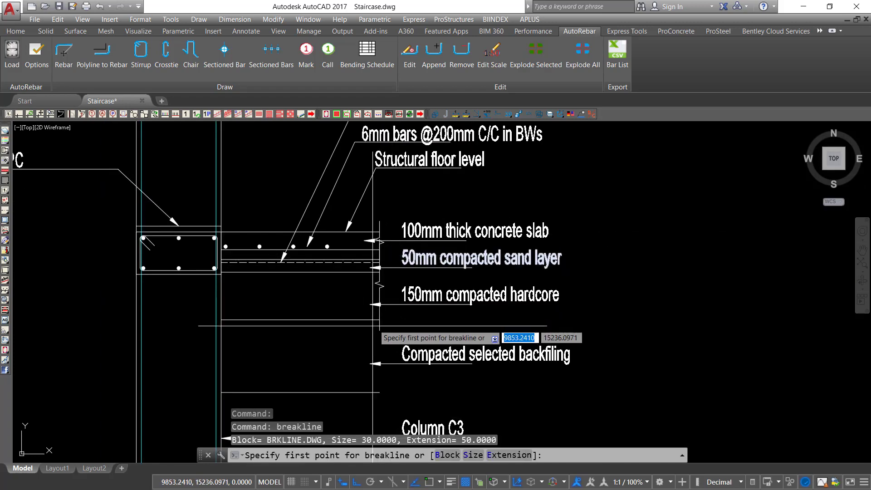
{"action": "scroll", "coordinate": [386, 313], "scroll_direction": "up", "scroll_amount": 4}
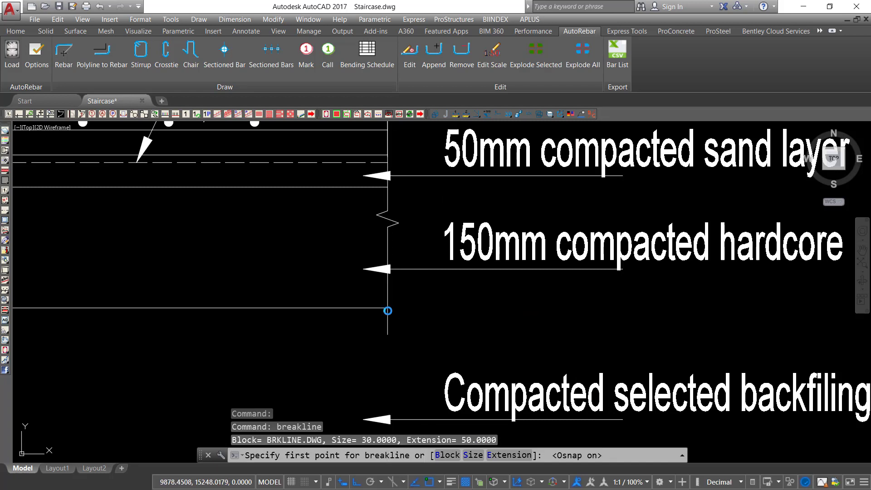
{"action": "left_click", "coordinate": [388, 309]}
{"action": "scroll", "coordinate": [388, 292], "scroll_direction": "down", "scroll_amount": 3}
{"action": "scroll", "coordinate": [390, 287], "scroll_direction": "down", "scroll_amount": 3}
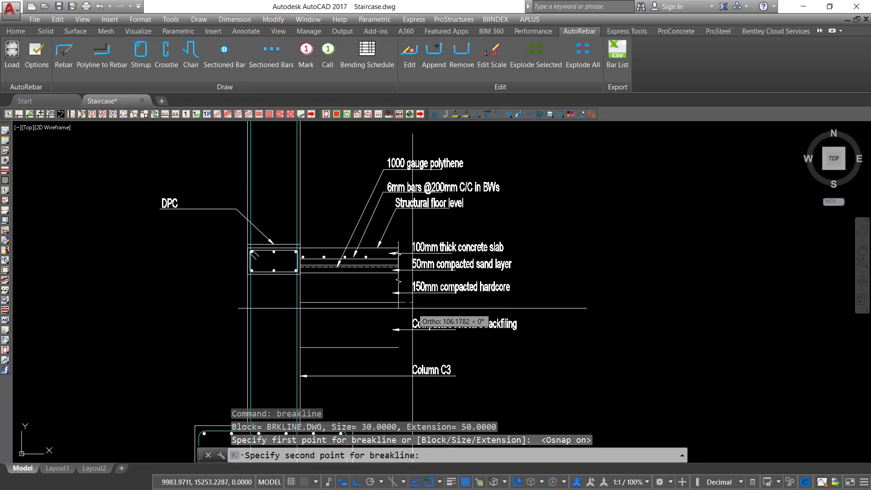
{"action": "scroll", "coordinate": [395, 327], "scroll_direction": "up", "scroll_amount": 3}
{"action": "left_click", "coordinate": [396, 354]}
{"action": "key", "text": "Return"}
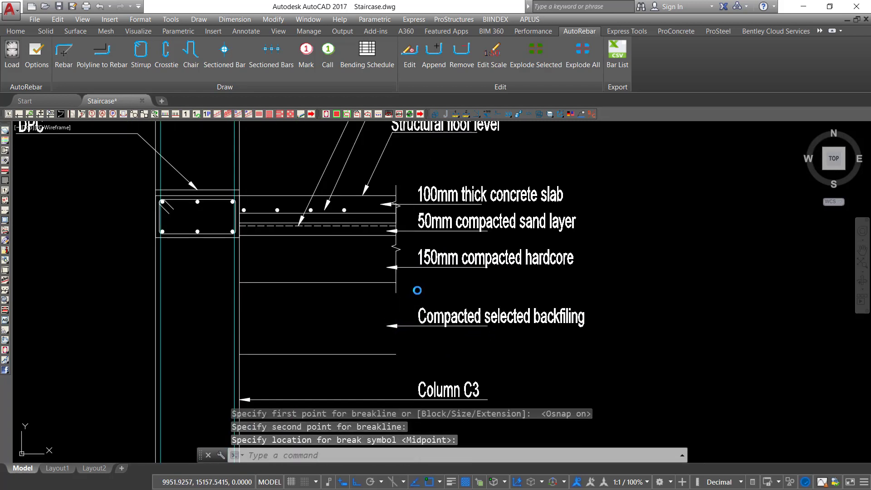
Step: Fill the 150mm compacted hardcore layer with the APLUS circles hatch, using a tile size of about 111 mm
{"action": "scroll", "coordinate": [413, 282], "scroll_direction": "up", "scroll_amount": 2}
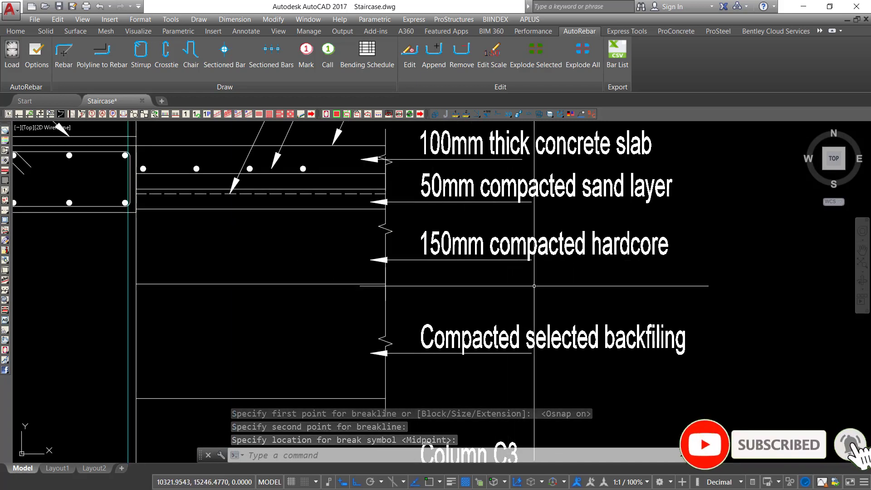
{"action": "scroll", "coordinate": [494, 310], "scroll_direction": "down", "scroll_amount": 2}
{"action": "middle_click_drag", "start_coordinate": [475, 240], "coordinate": [478, 292]}
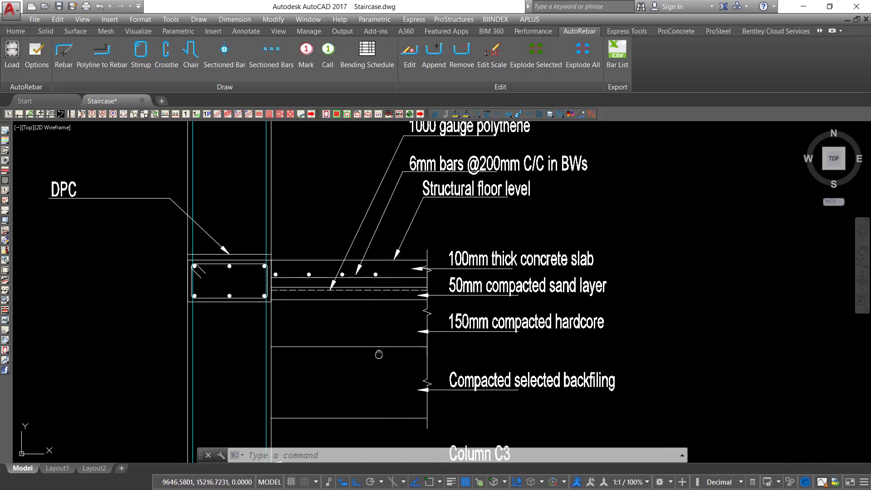
{"action": "middle_click_drag", "start_coordinate": [379, 354], "coordinate": [404, 329]}
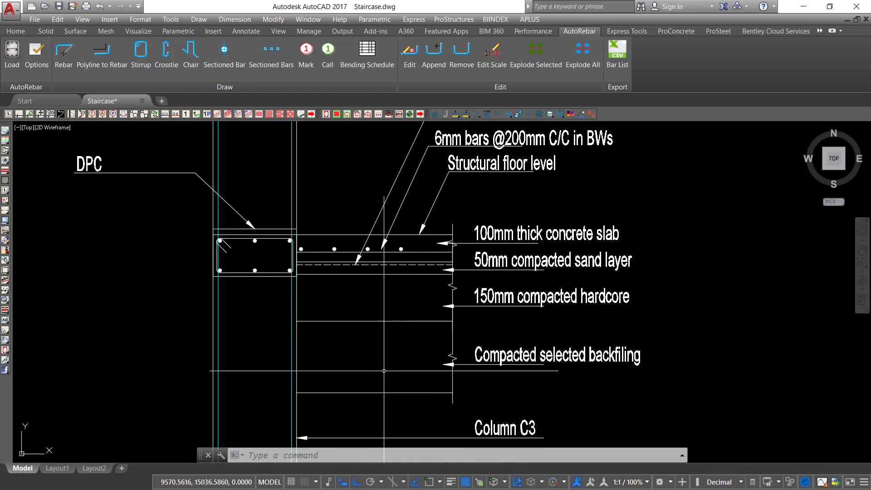
{"action": "left_click", "coordinate": [525, 20]}
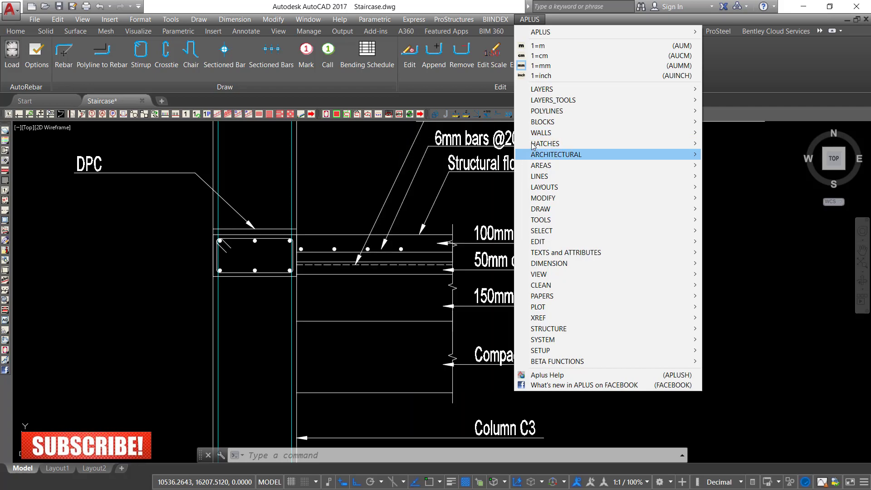
{"action": "mouse_move", "coordinate": [538, 143]}
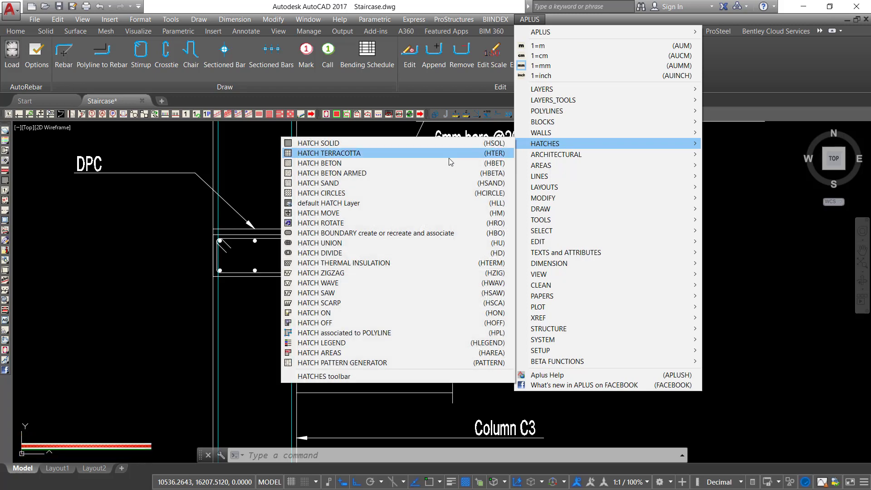
{"action": "left_click", "coordinate": [324, 196]}
{"action": "scroll", "coordinate": [399, 247], "scroll_direction": "down", "scroll_amount": 2}
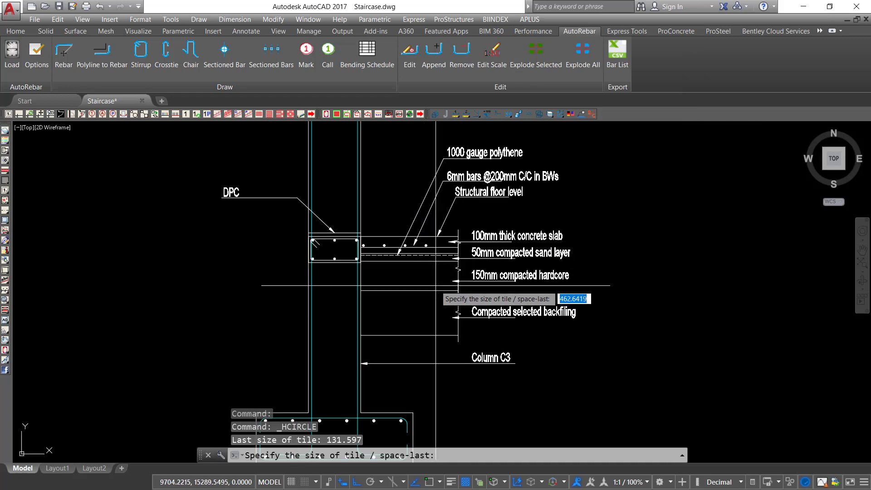
{"action": "scroll", "coordinate": [408, 288], "scroll_direction": "up", "scroll_amount": 4}
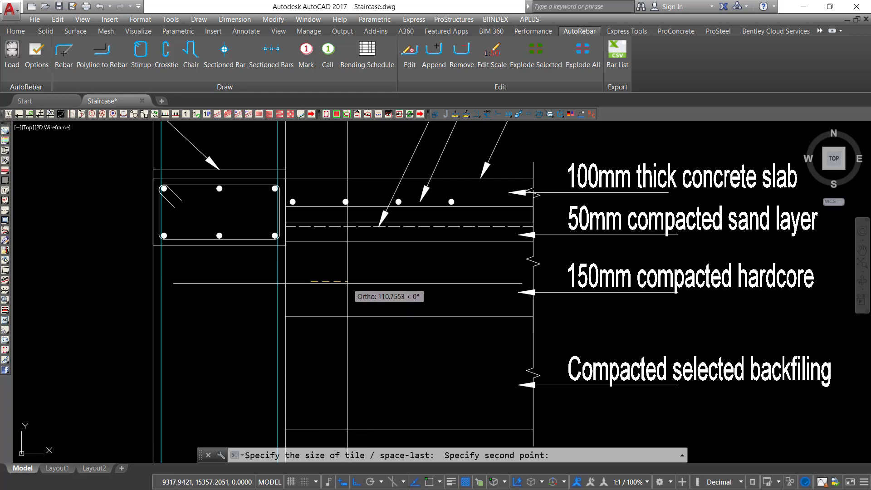
{"action": "left_click", "coordinate": [348, 283]}
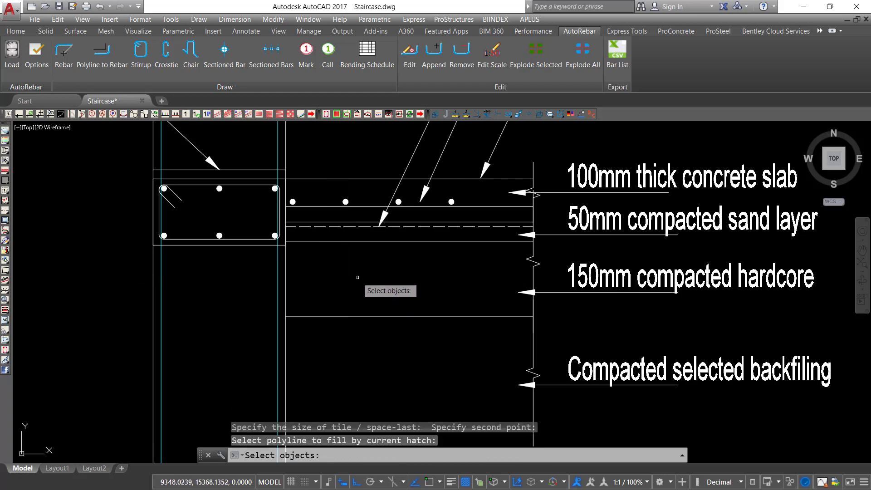
{"action": "key", "text": "Return"}
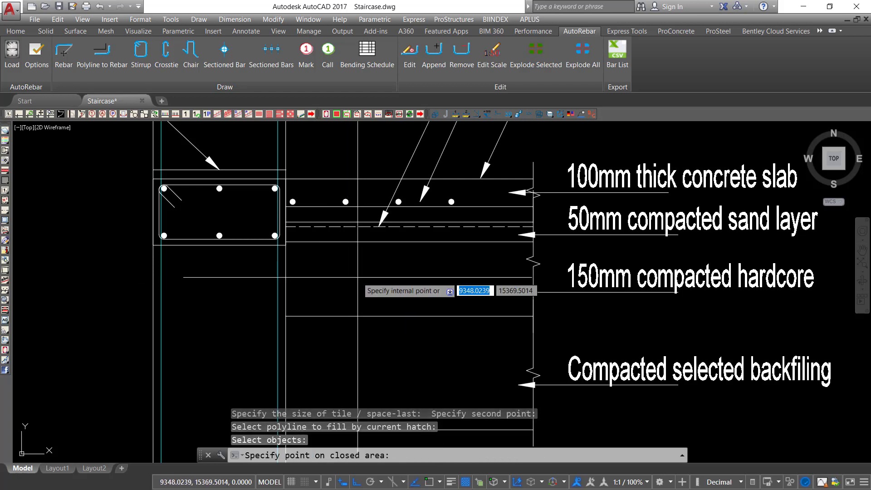
{"action": "left_click", "coordinate": [428, 276]}
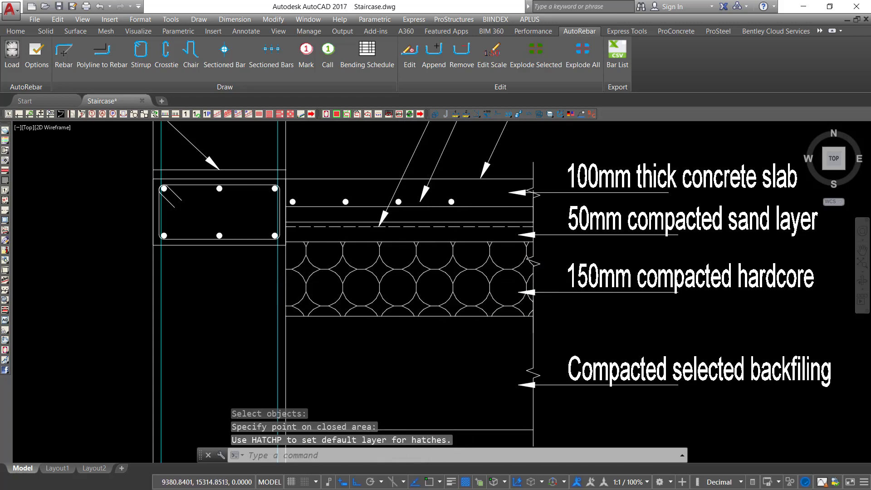
Step: Fill the compacted selected backfilling layer with the APLUS sand hatch, picking two points inside the layer to set its density
{"action": "scroll", "coordinate": [469, 270], "scroll_direction": "down", "scroll_amount": 3}
{"action": "scroll", "coordinate": [411, 276], "scroll_direction": "up", "scroll_amount": 3}
{"action": "scroll", "coordinate": [412, 276], "scroll_direction": "down", "scroll_amount": 2}
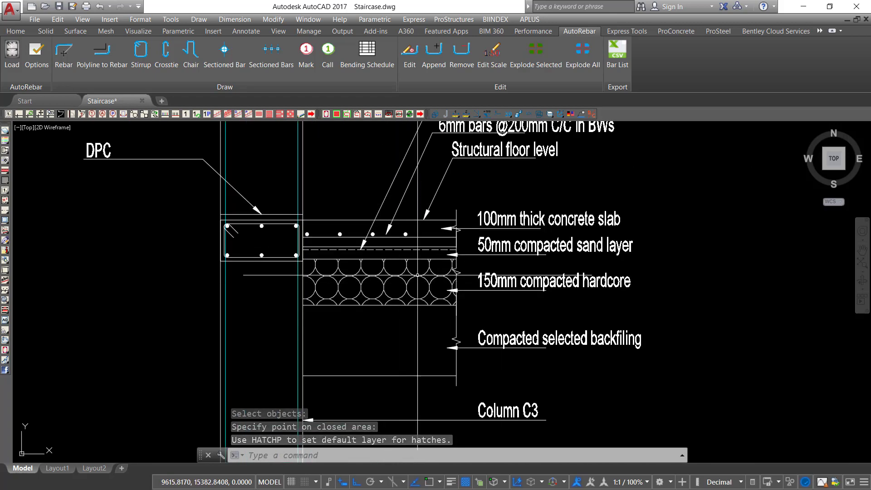
{"action": "middle_click_drag", "start_coordinate": [409, 289], "coordinate": [427, 250]}
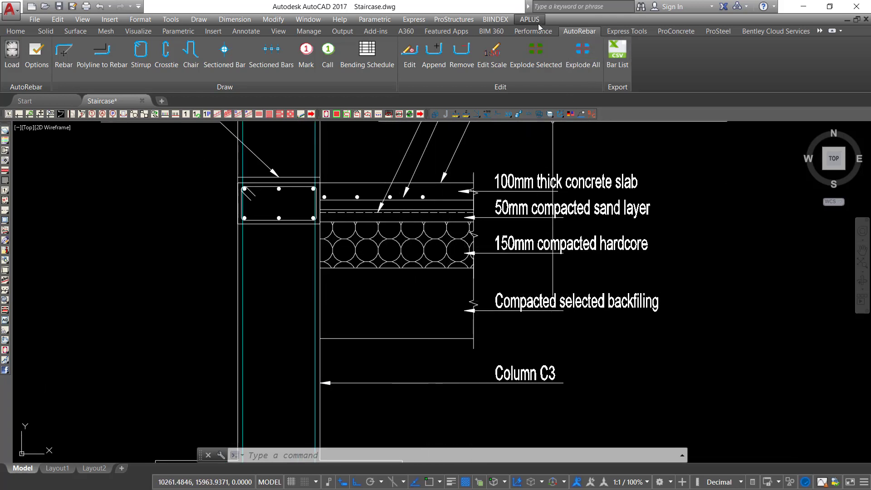
{"action": "left_click", "coordinate": [530, 20]}
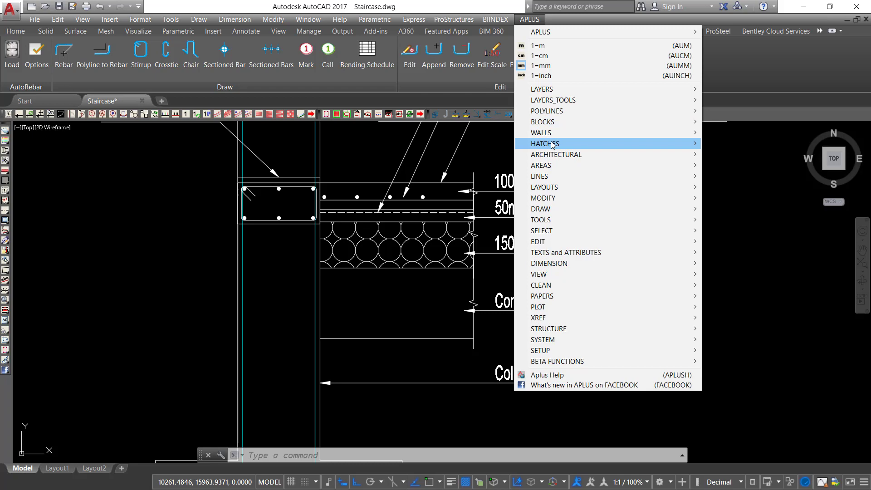
{"action": "mouse_move", "coordinate": [553, 145]}
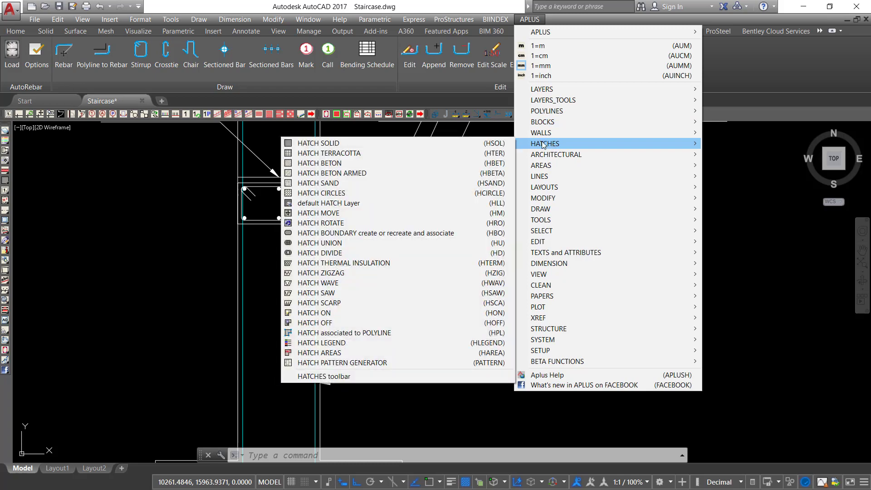
{"action": "left_click", "coordinate": [332, 183]}
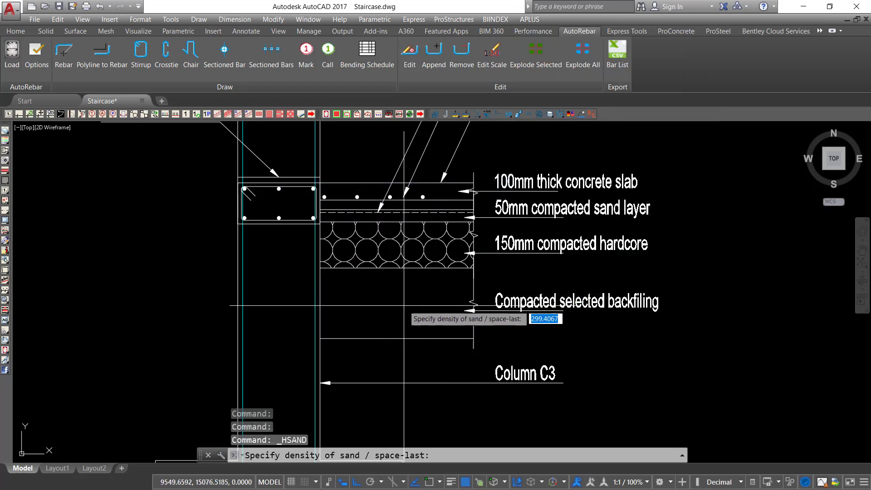
{"action": "scroll", "coordinate": [447, 300], "scroll_direction": "up", "scroll_amount": 3}
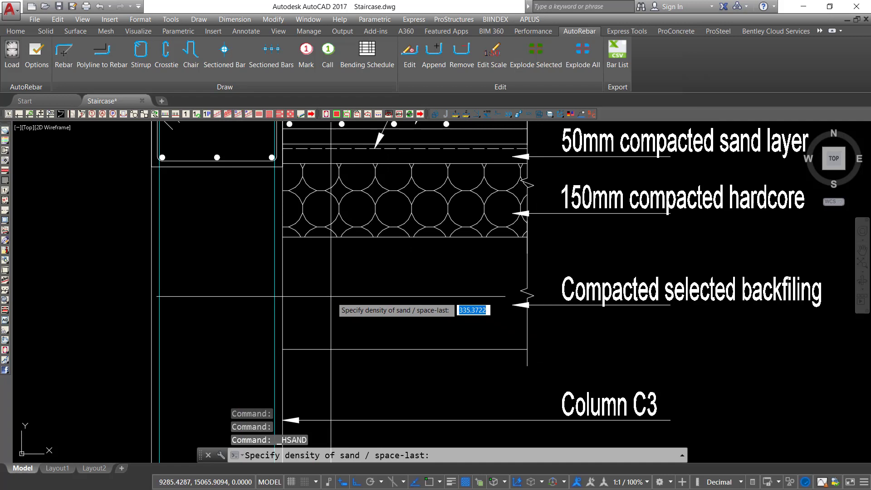
{"action": "left_click", "coordinate": [303, 286]}
{"action": "left_click", "coordinate": [398, 286]}
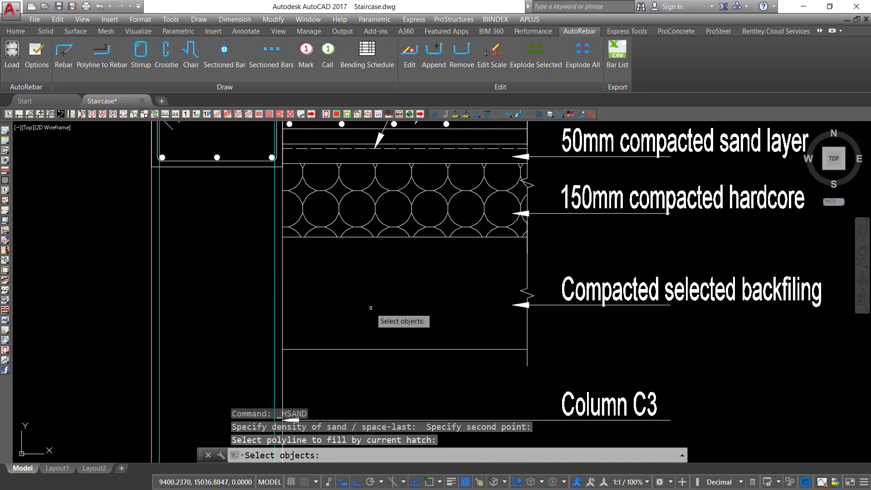
{"action": "left_click", "coordinate": [371, 294]}
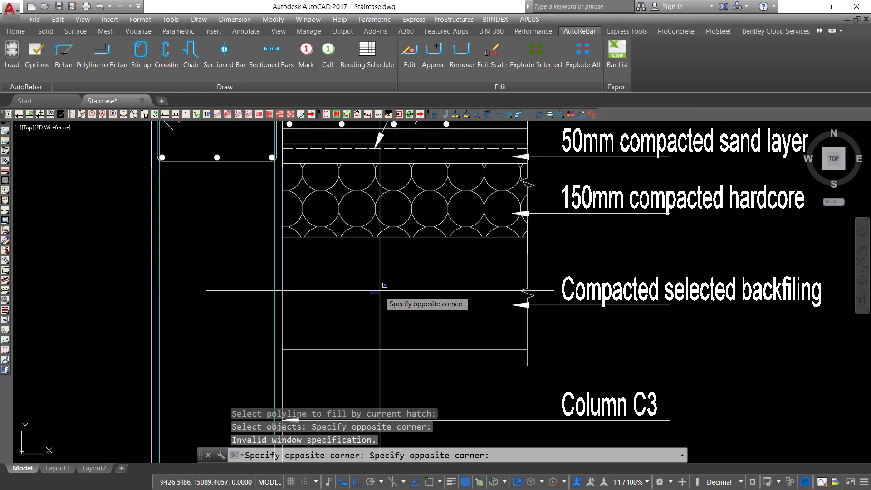
{"action": "left_click", "coordinate": [390, 291]}
{"action": "left_click", "coordinate": [398, 284]}
{"action": "left_click", "coordinate": [362, 289]}
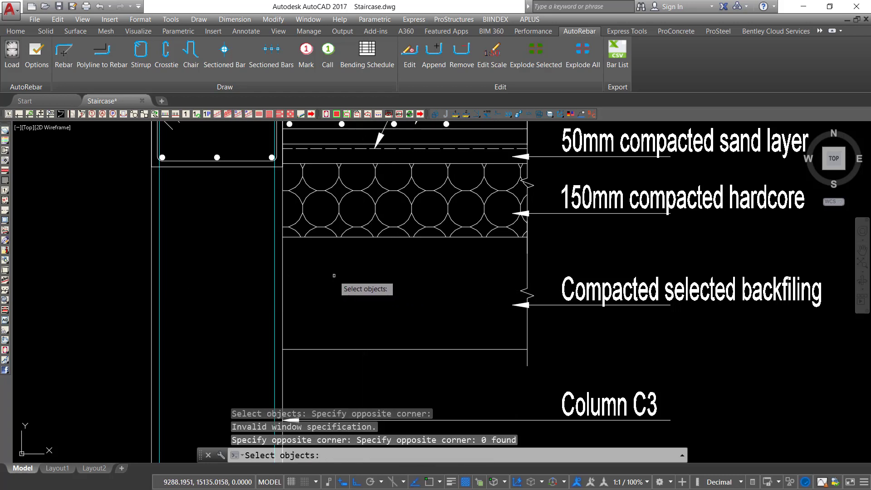
{"action": "key", "text": "Return"}
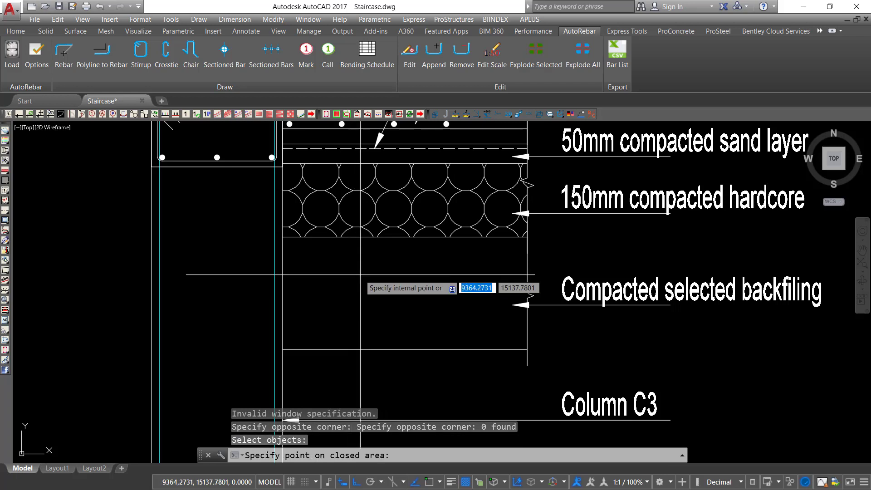
{"action": "left_click", "coordinate": [372, 282]}
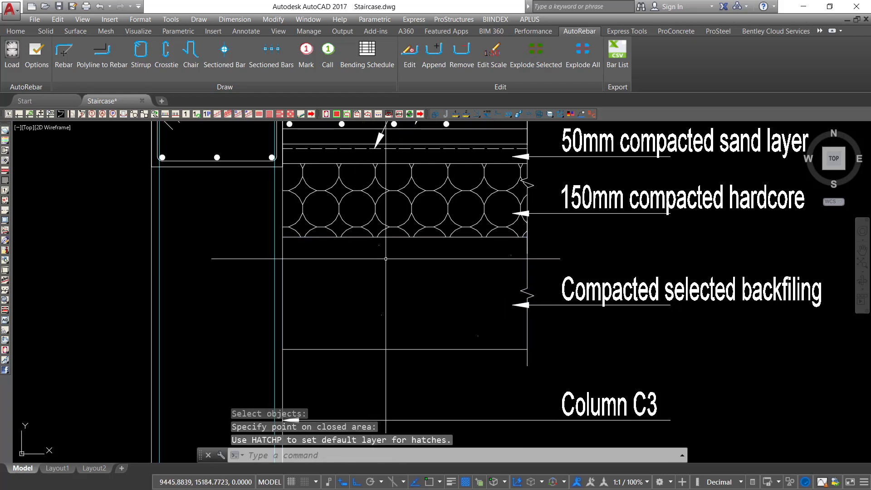
Step: Try the KOLKA pattern on the backfilling layer's hatch, and return it to AR-SAND
{"action": "scroll", "coordinate": [385, 258], "scroll_direction": "up", "scroll_amount": 2}
{"action": "left_click", "coordinate": [404, 258]}
{"action": "left_click", "coordinate": [370, 240]}
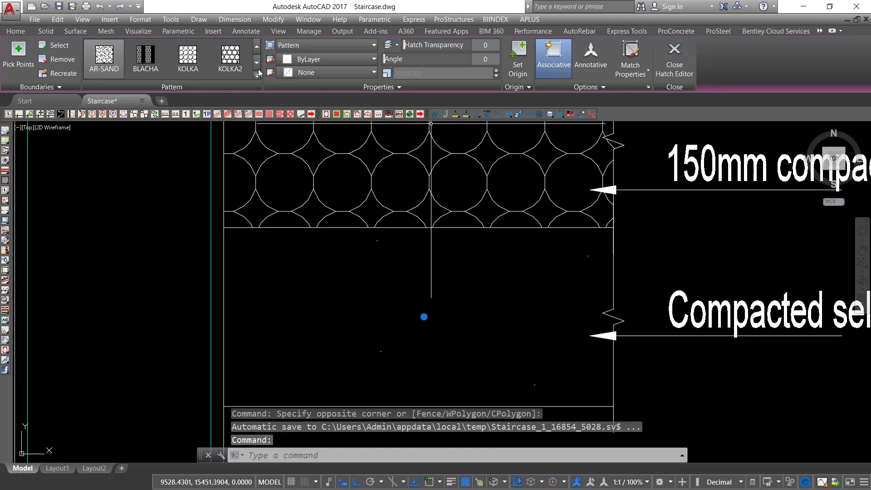
{"action": "left_click", "coordinate": [210, 69]}
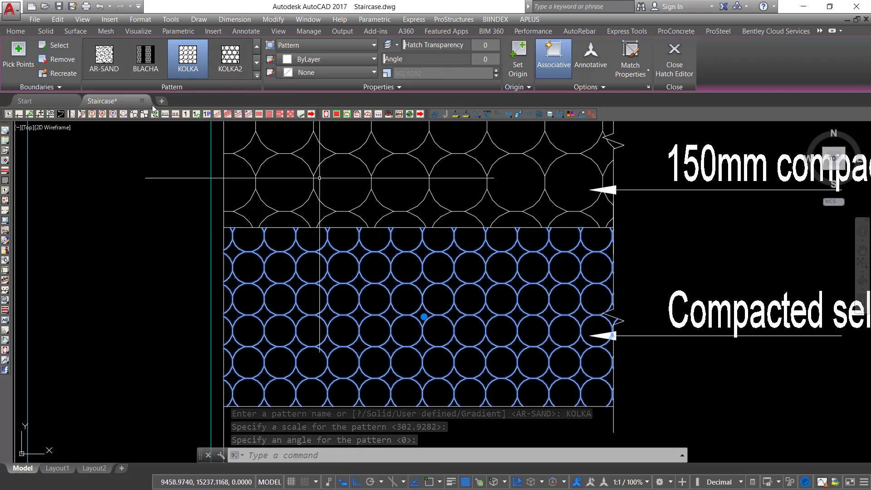
{"action": "left_click", "coordinate": [104, 58]}
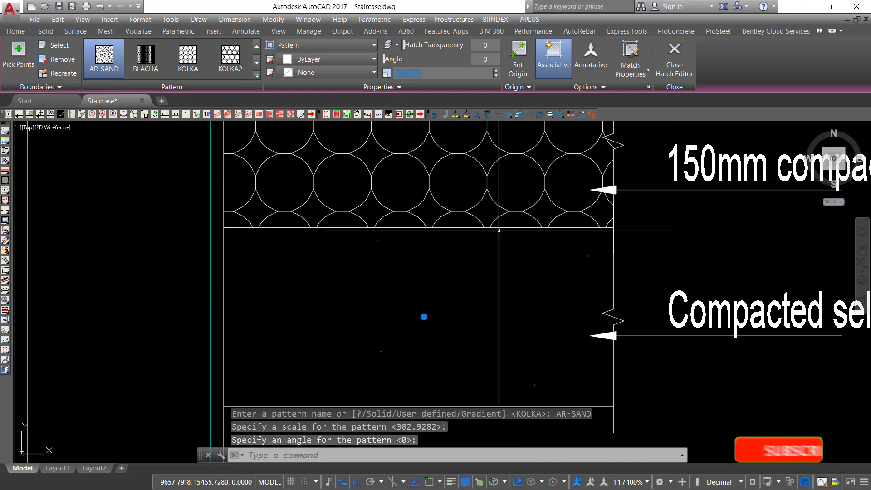
Step: Delete the sand hatch from the backfilling layer
{"action": "left_click", "coordinate": [505, 274]}
{"action": "left_click", "coordinate": [384, 361]}
{"action": "key", "text": "Delete"}
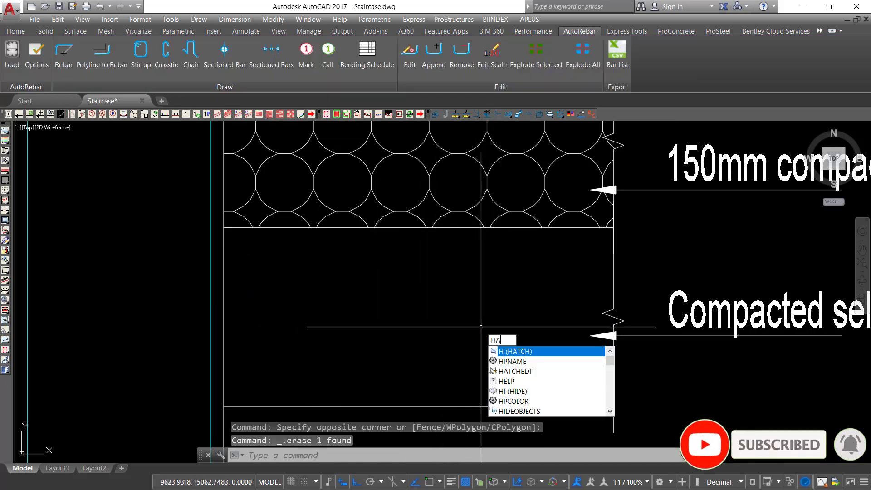
Step: Fill the compacted selected backfilling layer with the KOLKA hatch
{"action": "key", "text": "Return"}
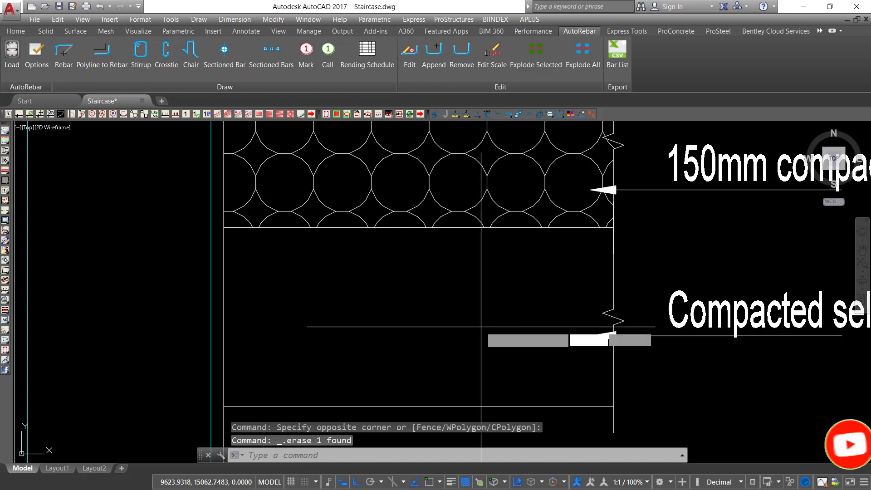
{"action": "left_click", "coordinate": [450, 323]}
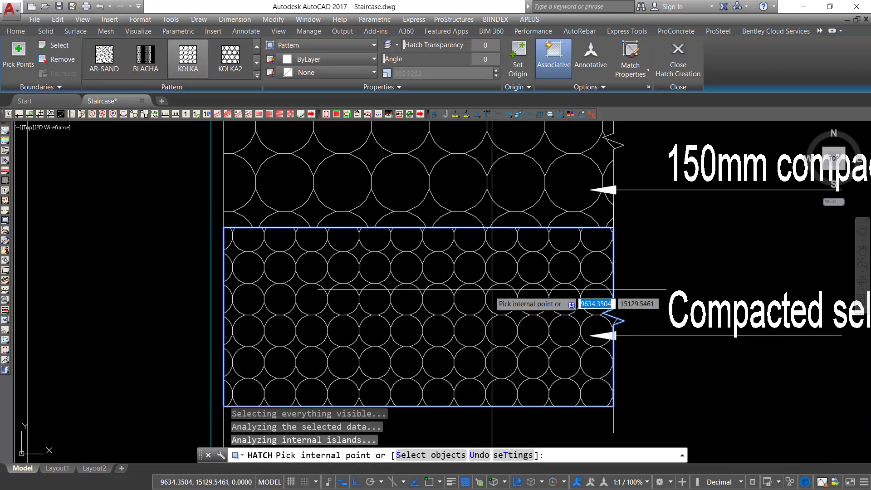
{"action": "key", "text": "Escape"}
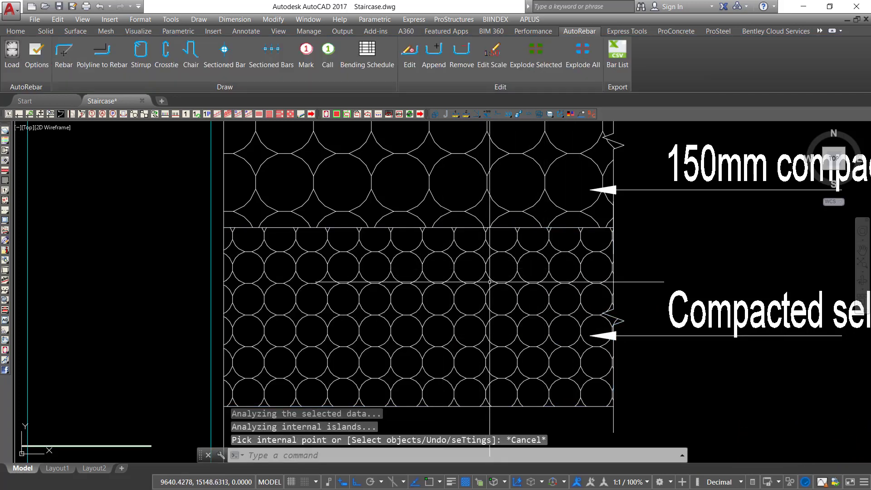
Step: Reduce the backfilling layer's hatch scale to 89.9282 and change its pattern to AR-SAND
{"action": "left_click", "coordinate": [488, 283]}
{"action": "left_click", "coordinate": [454, 300]}
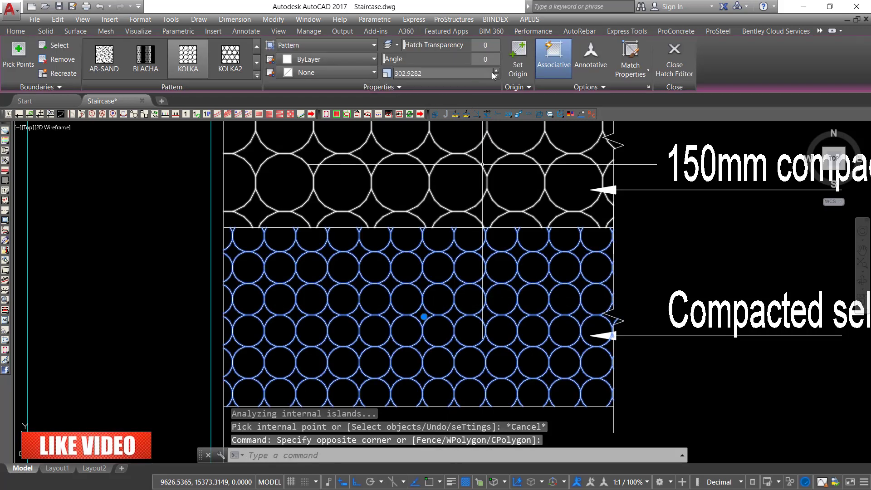
{"action": "left_click", "coordinate": [497, 76]}
{"action": "left_click", "coordinate": [497, 75]}
{"action": "left_click", "coordinate": [497, 75]}
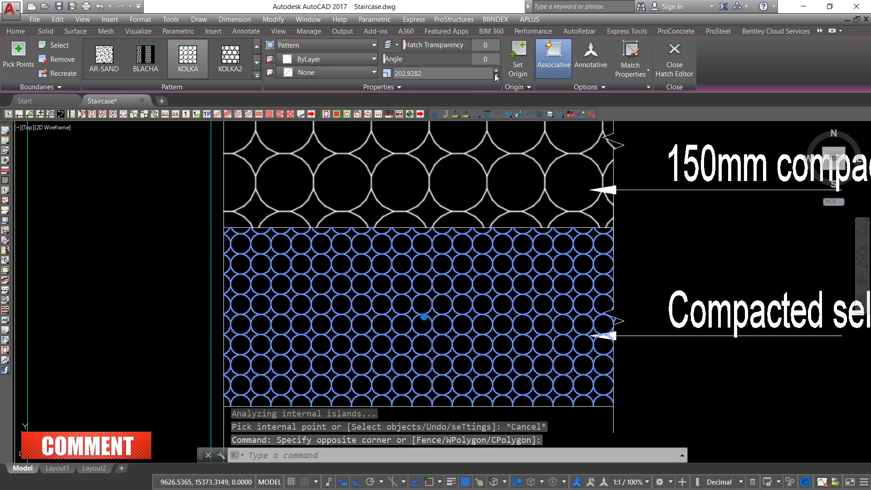
{"action": "left_click", "coordinate": [497, 76]}
{"action": "left_click", "coordinate": [496, 76]}
{"action": "left_click", "coordinate": [104, 58]}
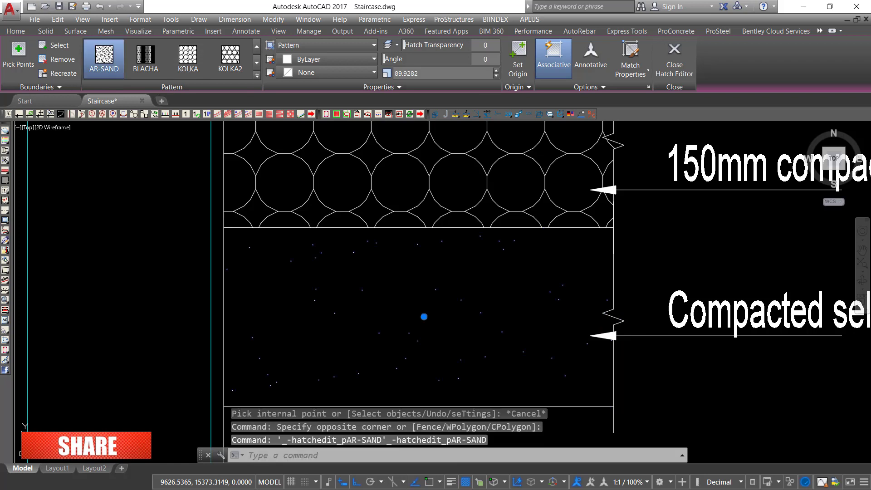
Step: Set the backfilling layer's sand hatch scale to 11.9282
{"action": "left_click", "coordinate": [497, 77]}
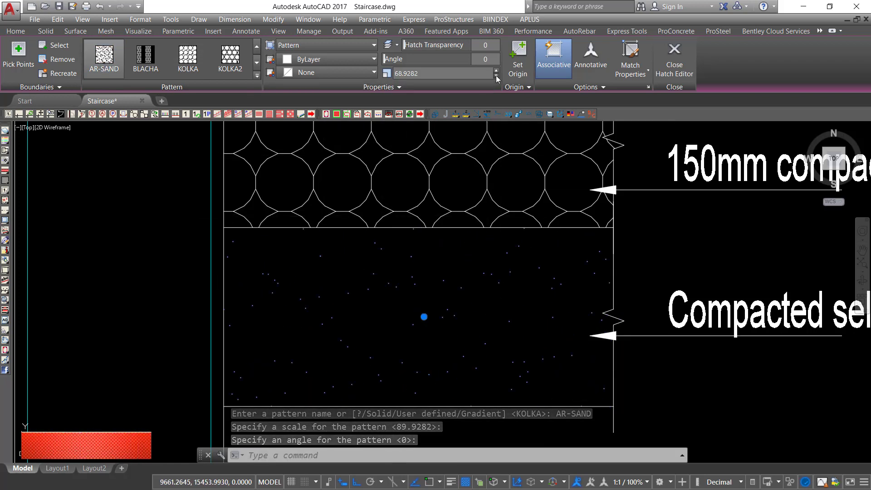
{"action": "left_click", "coordinate": [497, 76]}
{"action": "left_click", "coordinate": [496, 76]}
{"action": "left_click", "coordinate": [496, 76]}
{"action": "left_click", "coordinate": [496, 76]}
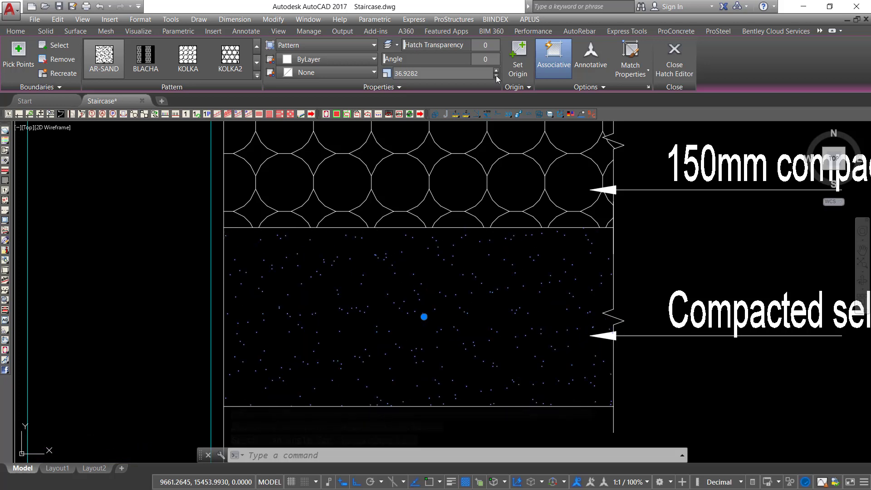
{"action": "left_click", "coordinate": [496, 76]}
{"action": "left_click", "coordinate": [497, 76]}
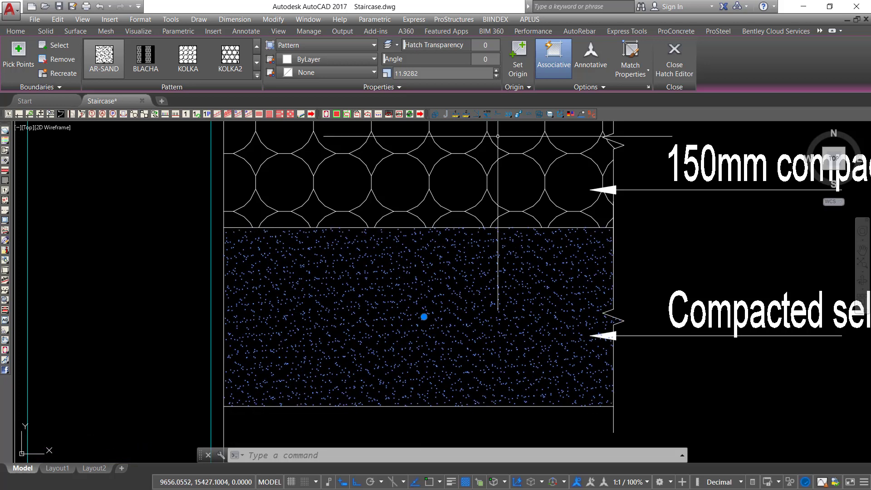
{"action": "key", "text": "Escape"}
Step: Draw a horizontal line from the column's right face, at the hardcore and backfilling boundary, across the column and out past its left side
{"action": "scroll", "coordinate": [418, 307], "scroll_direction": "down", "scroll_amount": 4}
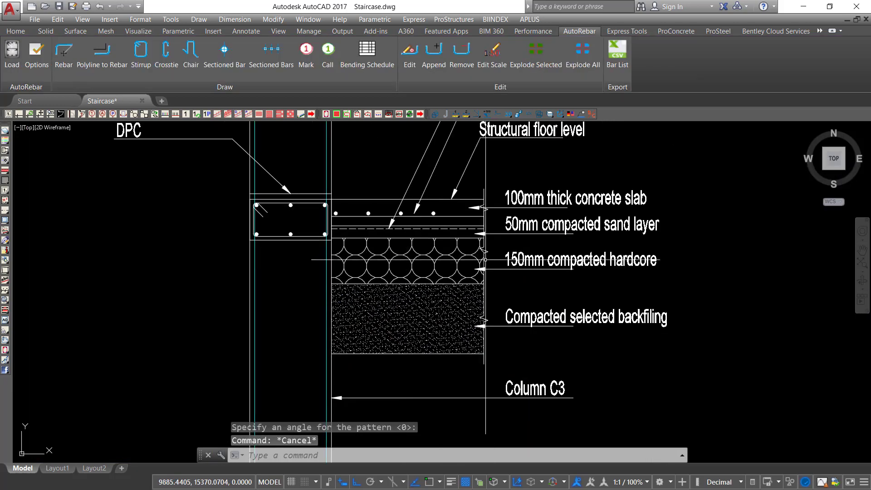
{"action": "scroll", "coordinate": [352, 324], "scroll_direction": "up", "scroll_amount": 2}
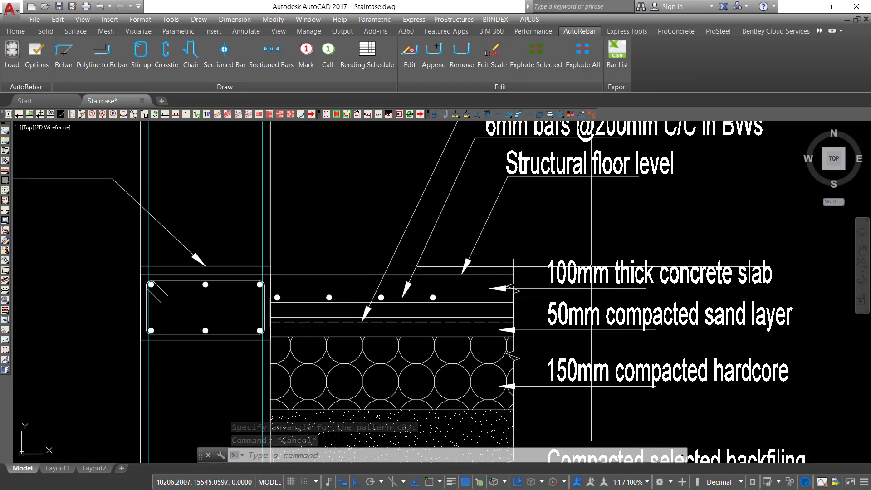
{"action": "scroll", "coordinate": [591, 295], "scroll_direction": "down", "scroll_amount": 6}
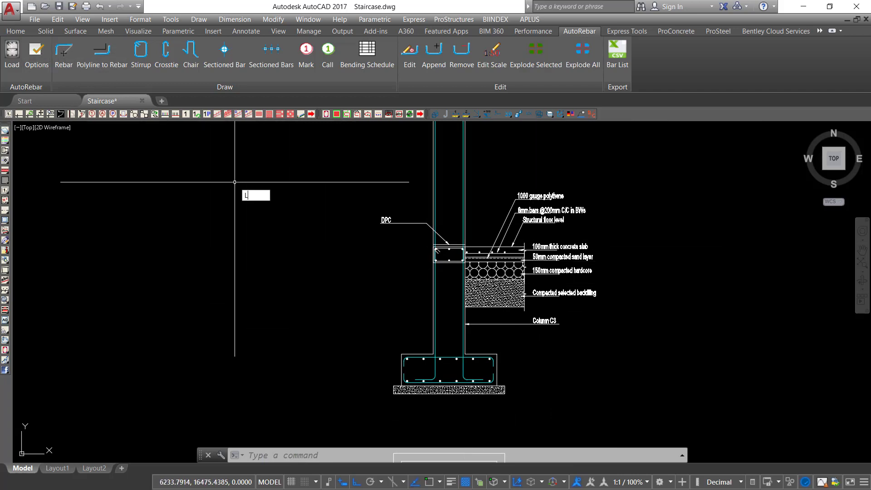
{"action": "key", "text": "Return"}
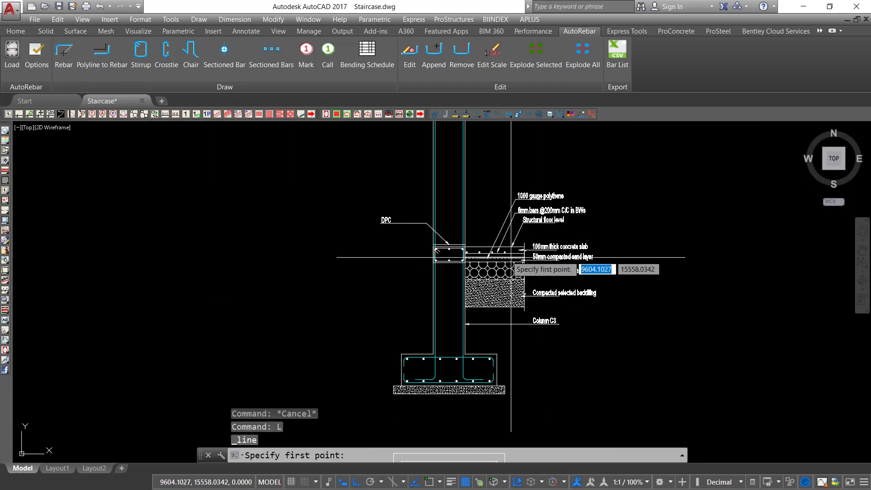
{"action": "scroll", "coordinate": [513, 278], "scroll_direction": "up", "scroll_amount": 2}
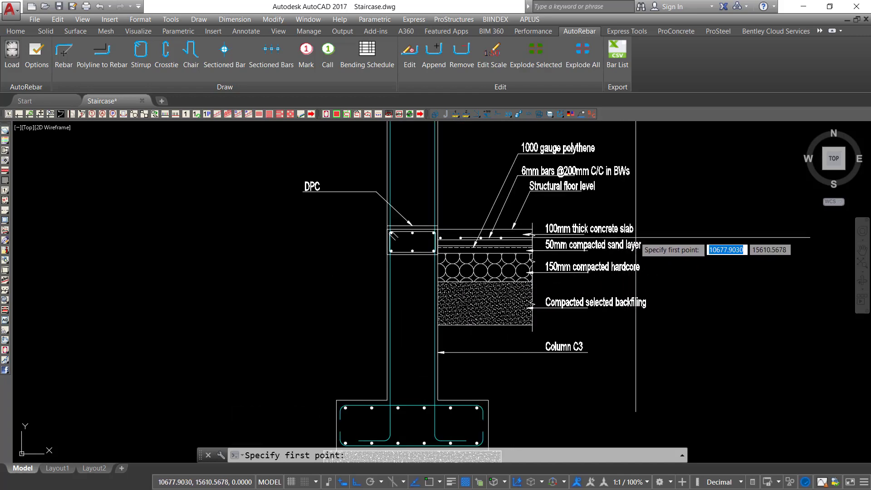
{"action": "scroll", "coordinate": [437, 277], "scroll_direction": "up", "scroll_amount": 8}
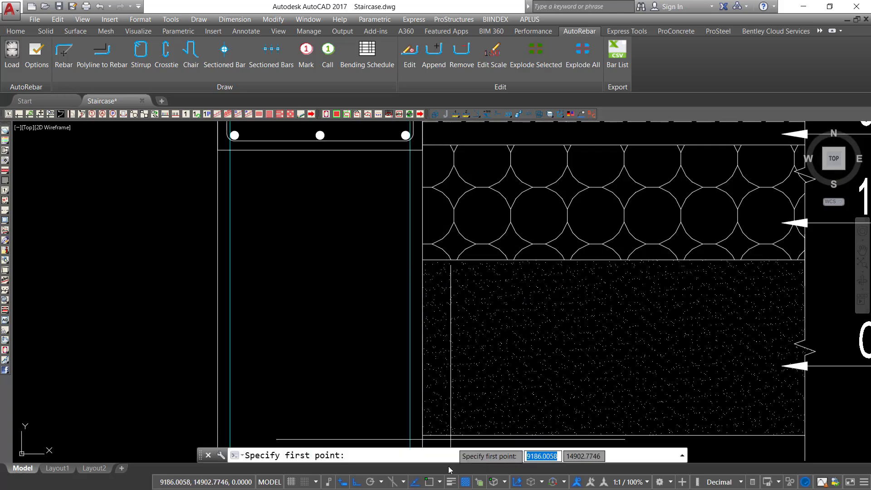
{"action": "key", "text": "F3"}
{"action": "left_click", "coordinate": [423, 259]}
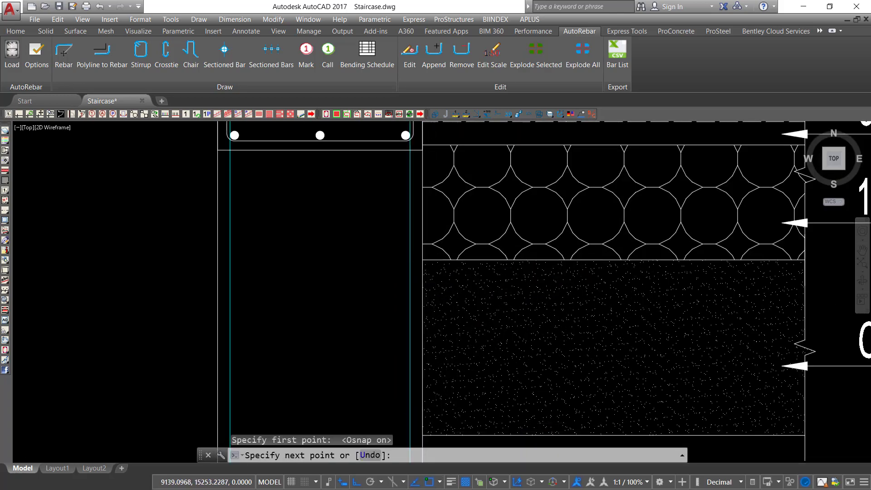
{"action": "scroll", "coordinate": [454, 260], "scroll_direction": "down", "scroll_amount": 4}
{"action": "left_click", "coordinate": [78, 259]}
{"action": "right_click", "coordinate": [146, 212]}
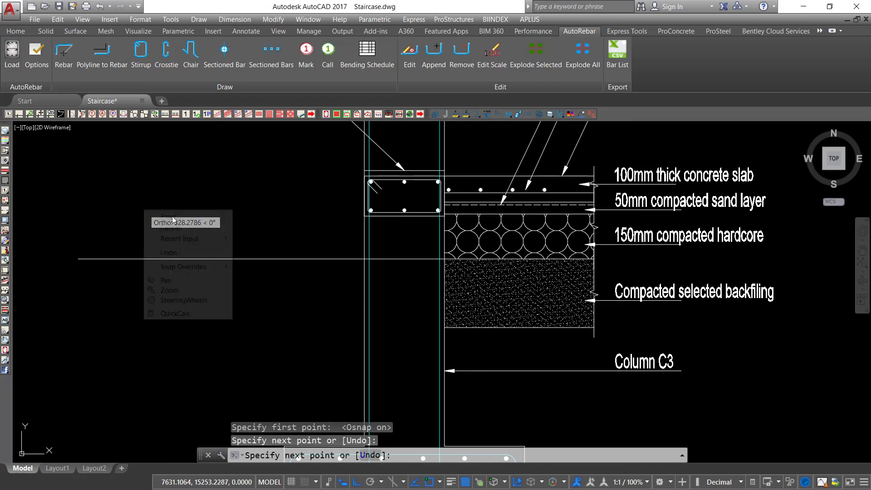
{"action": "left_click", "coordinate": [176, 217]}
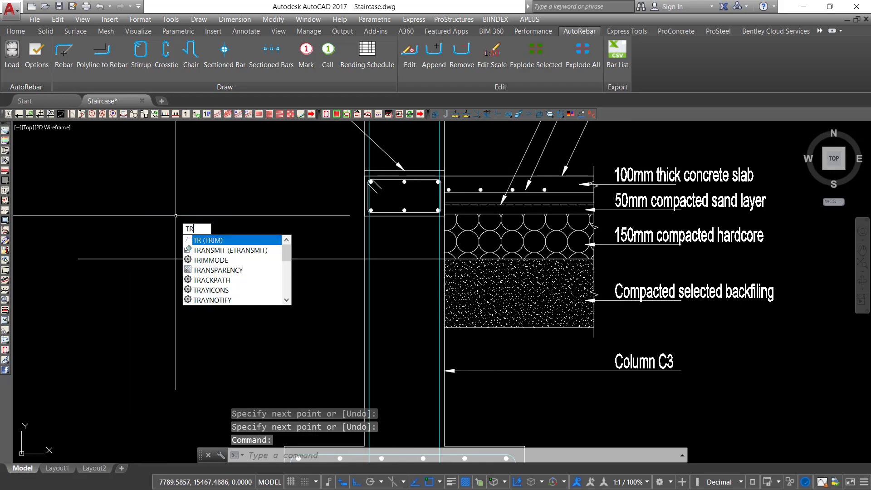
Step: Trim away the part of the horizontal line inside the column, using both outer column faces as cutting edges
{"action": "key", "text": "Return"}
{"action": "scroll", "coordinate": [337, 265], "scroll_direction": "up", "scroll_amount": 2}
{"action": "scroll", "coordinate": [337, 264], "scroll_direction": "up", "scroll_amount": 2}
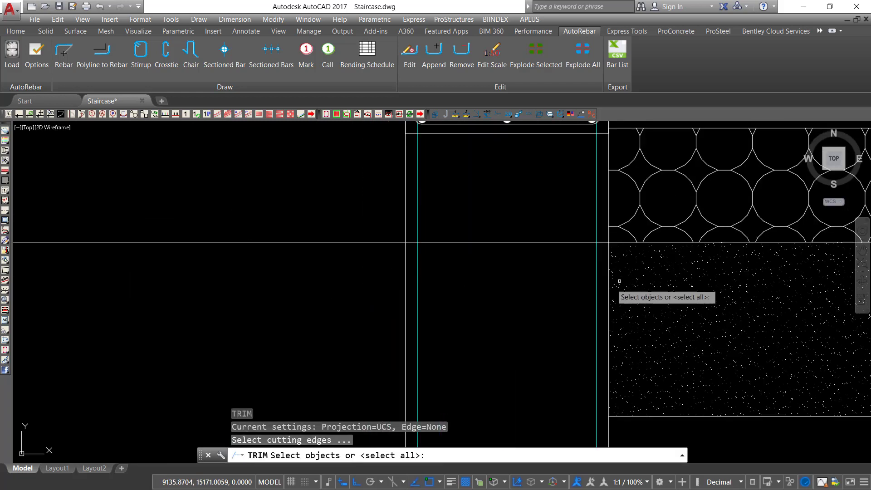
{"action": "left_click", "coordinate": [609, 277]}
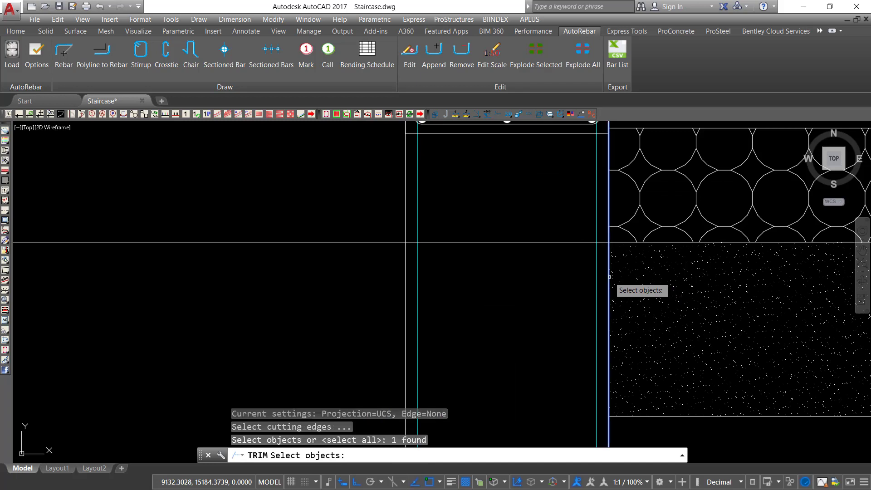
{"action": "left_click", "coordinate": [406, 266]}
{"action": "right_click", "coordinate": [405, 266]}
{"action": "left_click", "coordinate": [525, 213]}
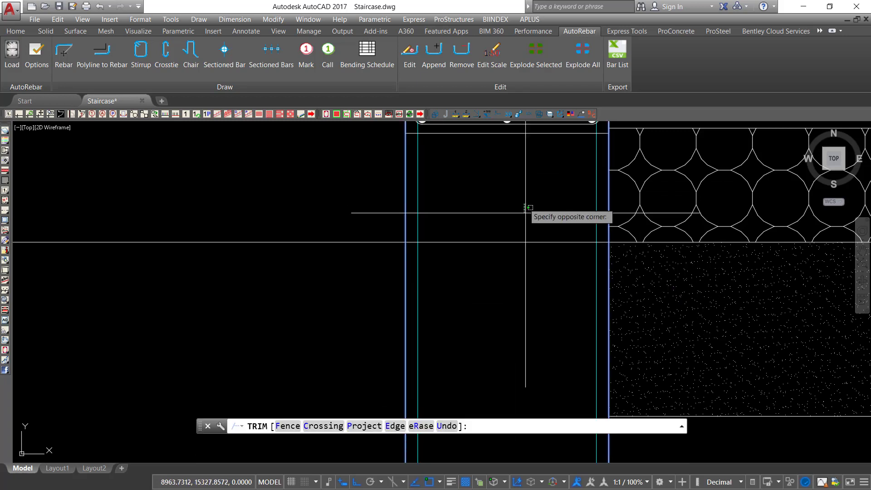
{"action": "left_click", "coordinate": [487, 259]}
{"action": "right_click", "coordinate": [481, 209]}
{"action": "left_click", "coordinate": [505, 217]}
{"action": "scroll", "coordinate": [506, 216], "scroll_direction": "down", "scroll_amount": 5}
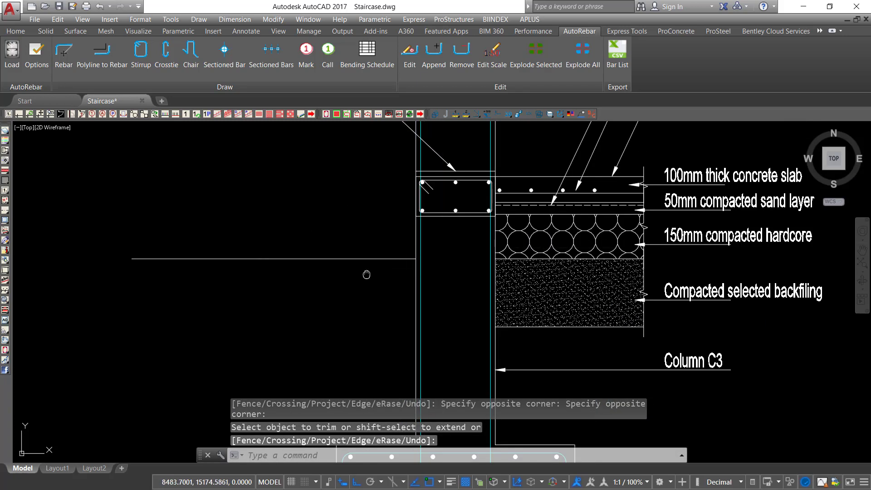
Step: Copy the backfilling hatch and its bottom line from the layer's top-right corner to the column's left face at the ground line
{"action": "scroll", "coordinate": [366, 275], "scroll_direction": "up", "scroll_amount": 1}
{"action": "left_click", "coordinate": [599, 306]}
{"action": "left_click", "coordinate": [578, 268]}
{"action": "right_click", "coordinate": [584, 252]}
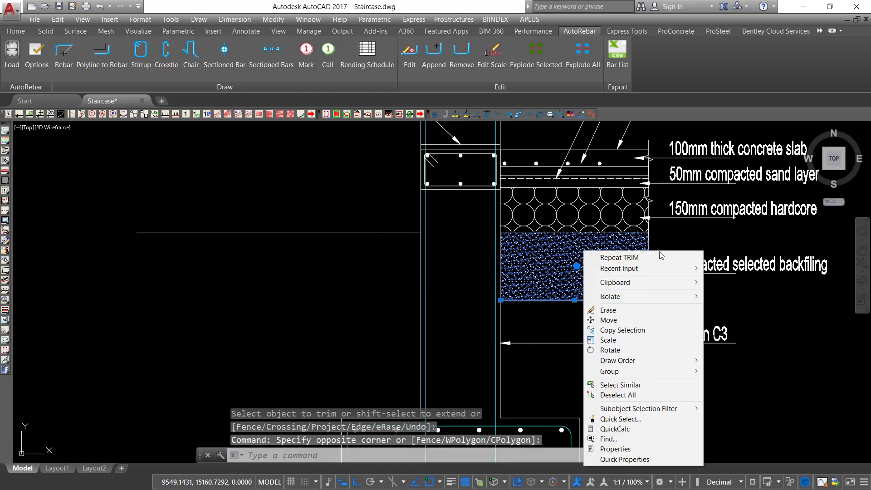
{"action": "left_click", "coordinate": [638, 330]}
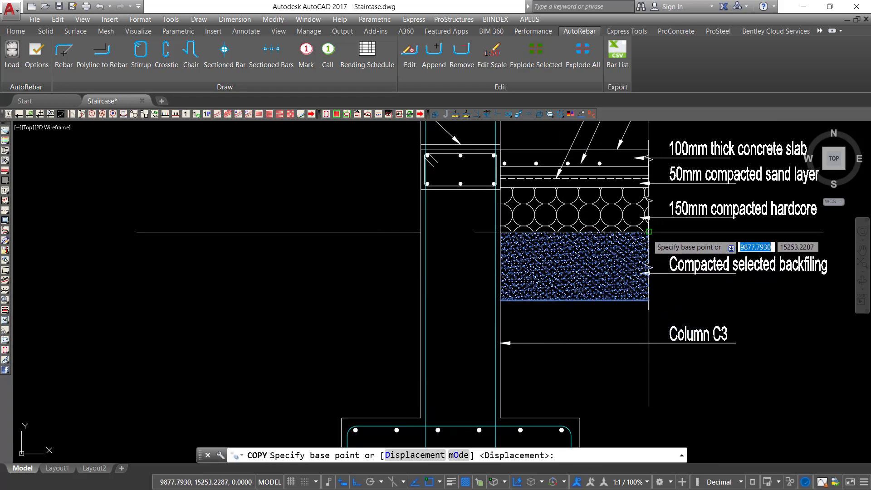
{"action": "scroll", "coordinate": [657, 229], "scroll_direction": "up", "scroll_amount": 5}
{"action": "left_click", "coordinate": [637, 226]}
{"action": "scroll", "coordinate": [641, 231], "scroll_direction": "down", "scroll_amount": 3}
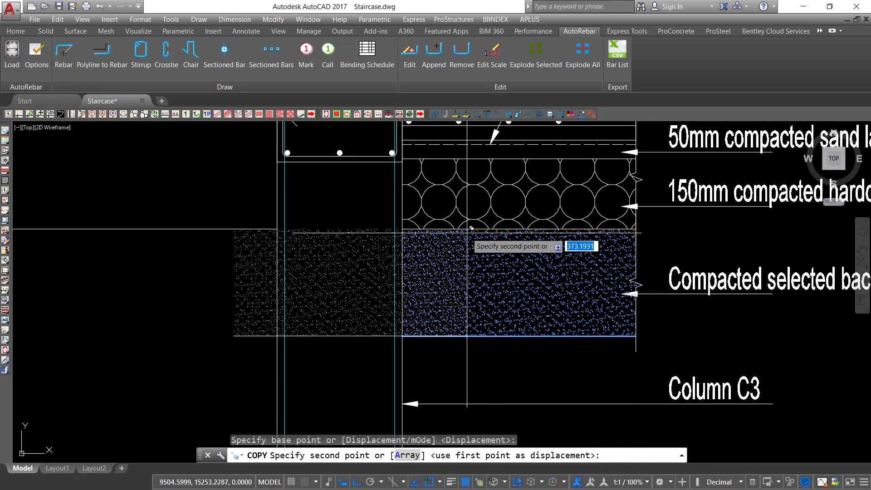
{"action": "left_click", "coordinate": [278, 213]}
{"action": "right_click", "coordinate": [334, 201]}
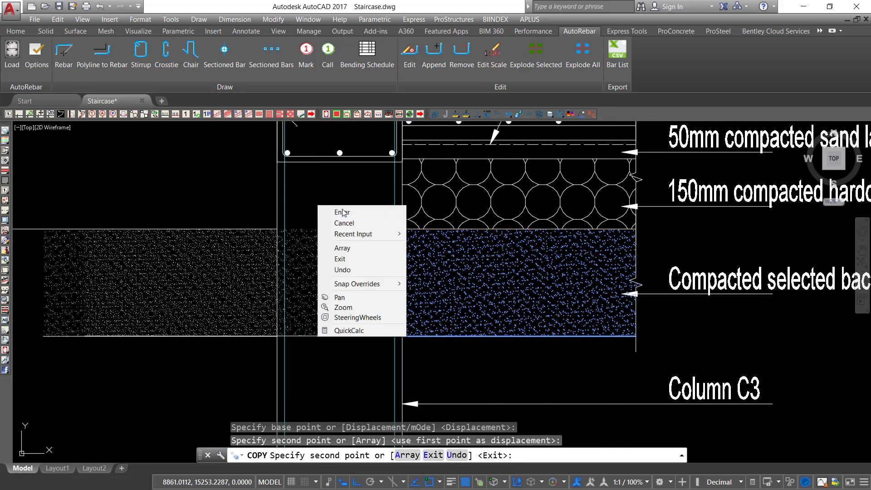
{"action": "left_click", "coordinate": [342, 212]}
Step: Delete the copied bottom line under the hatch on the column's left side
{"action": "scroll", "coordinate": [239, 269], "scroll_direction": "down", "scroll_amount": 2}
{"action": "scroll", "coordinate": [163, 306], "scroll_direction": "up", "scroll_amount": 6}
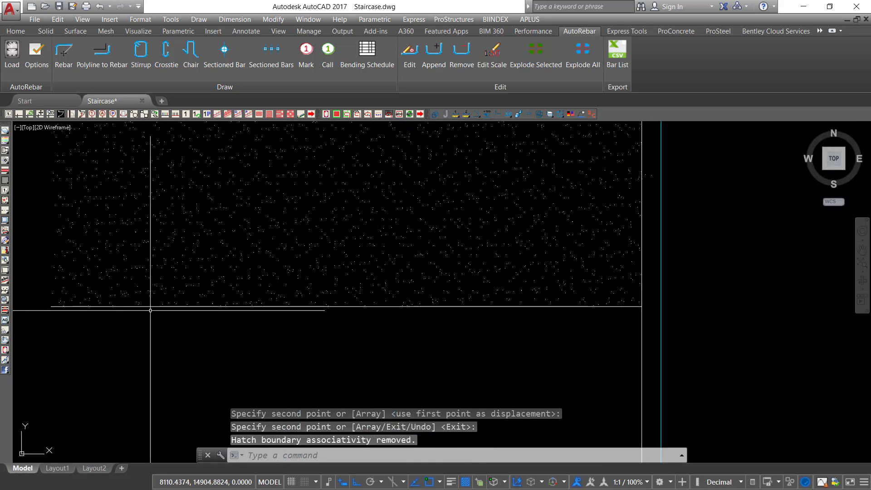
{"action": "left_click", "coordinate": [151, 306]}
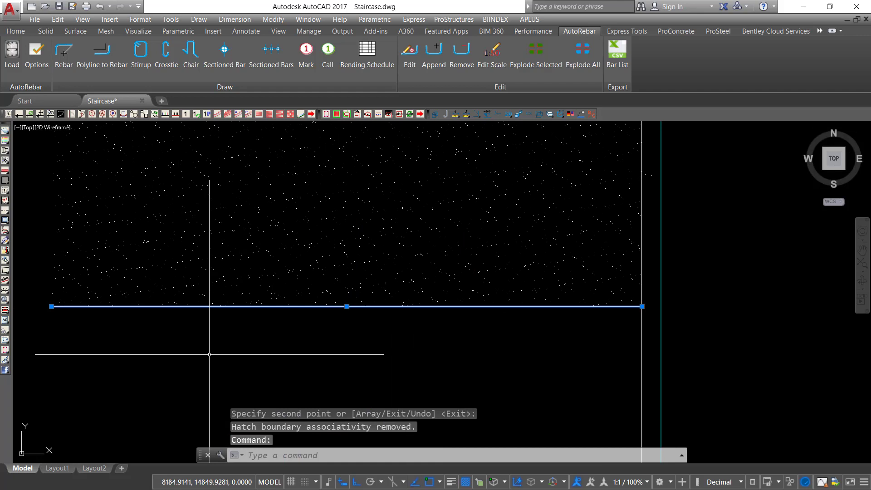
{"action": "key", "text": "Delete"}
Step: Change the copied hatch on the column's left side to the STEEL pattern
{"action": "left_click", "coordinate": [481, 325]}
{"action": "left_click", "coordinate": [297, 200]}
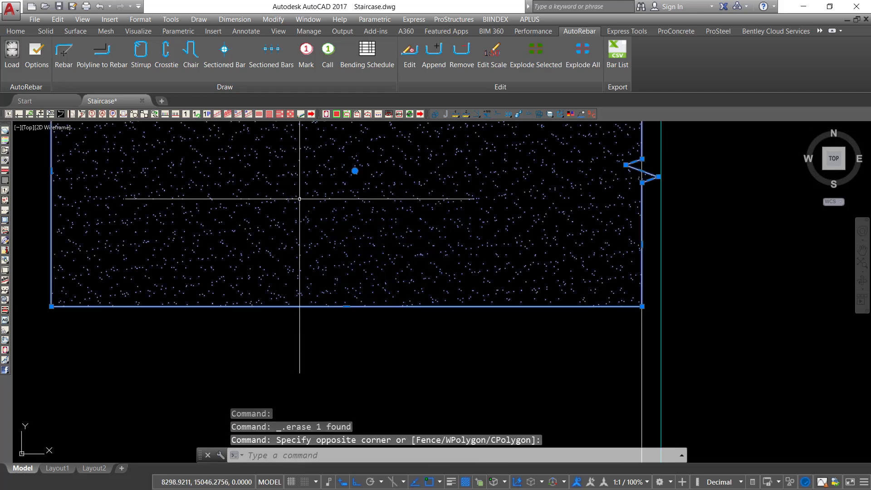
{"action": "left_click", "coordinate": [257, 67]}
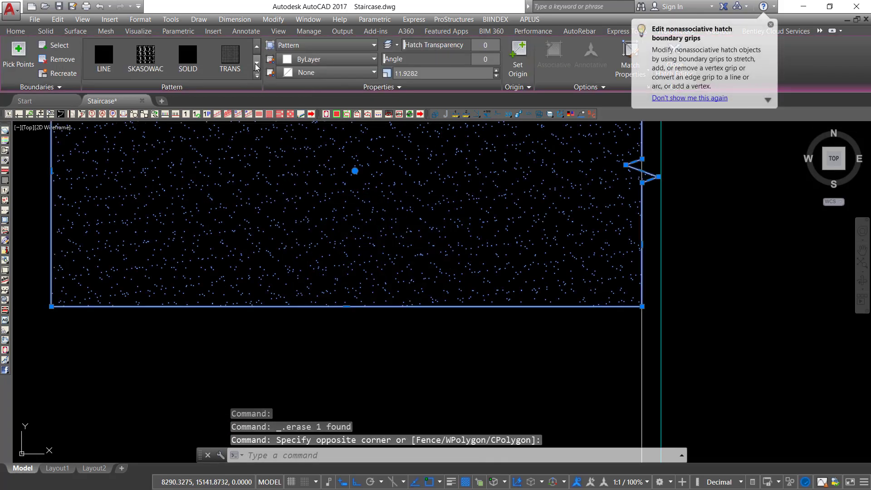
{"action": "left_click", "coordinate": [257, 49]}
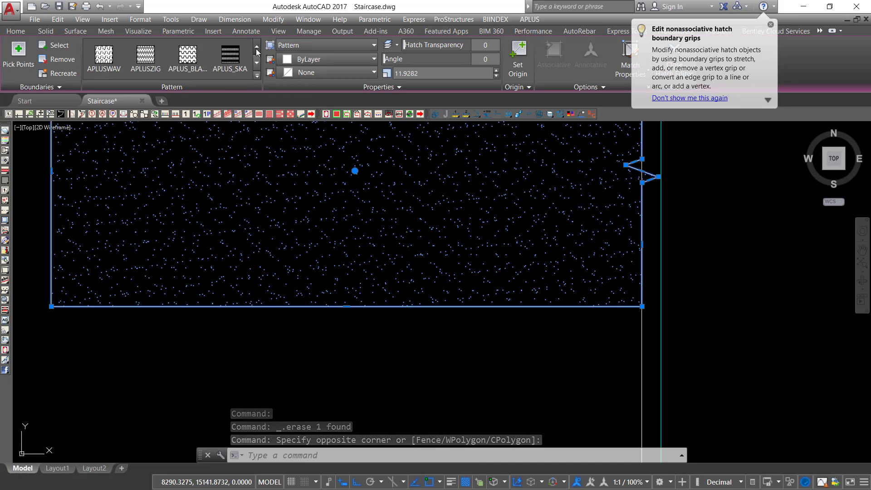
{"action": "left_click", "coordinate": [257, 48]}
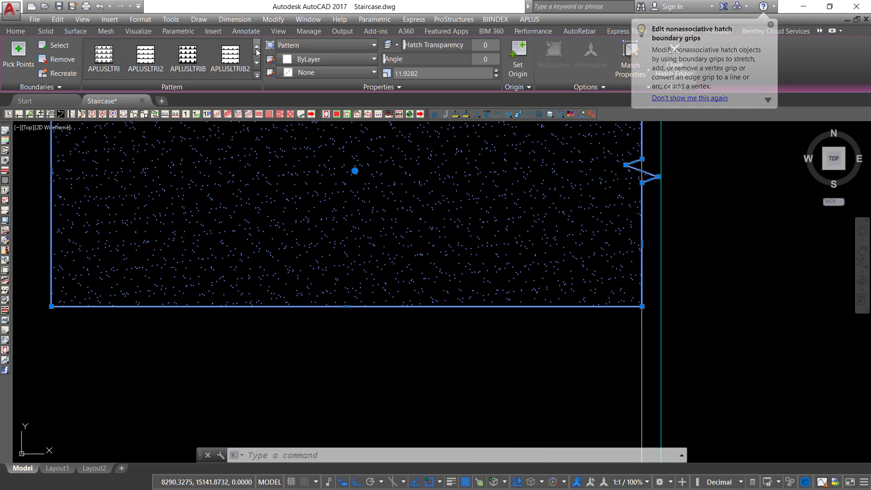
{"action": "left_click", "coordinate": [256, 48]}
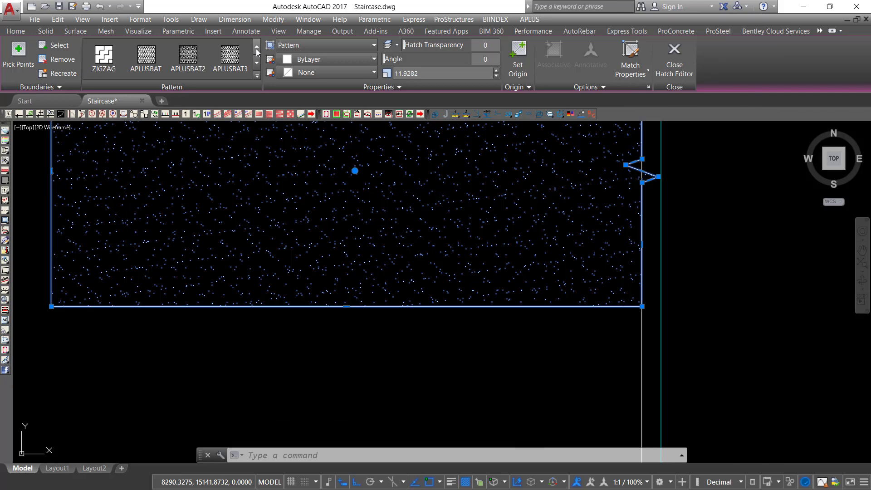
{"action": "left_click", "coordinate": [104, 57]}
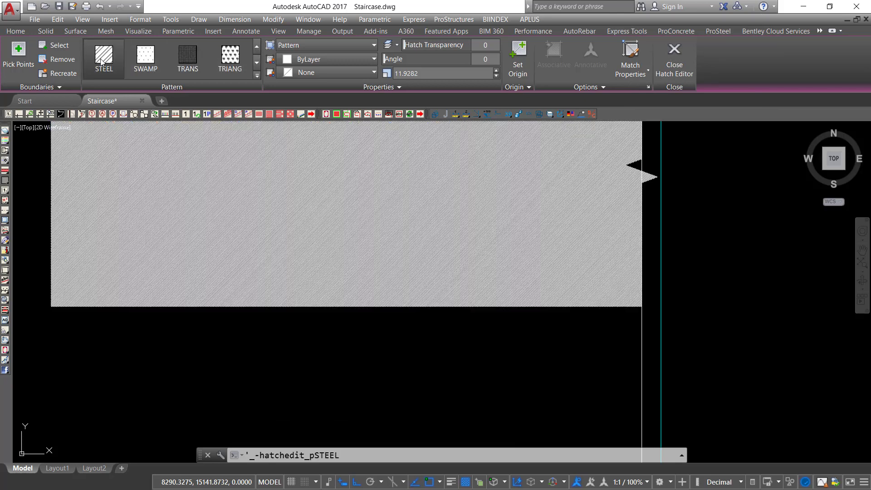
Step: Increase the scale of the hatch on the column's left side to 190.0282
{"action": "left_click", "coordinate": [495, 71]}
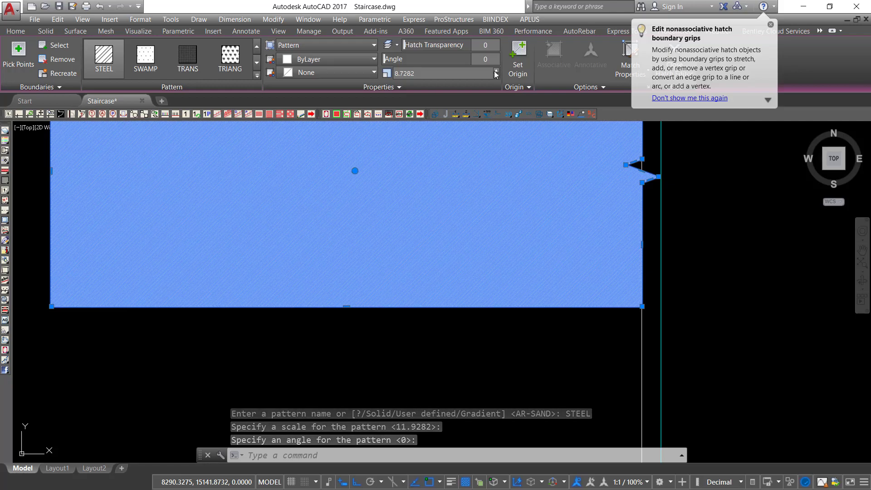
{"action": "left_click", "coordinate": [495, 71]}
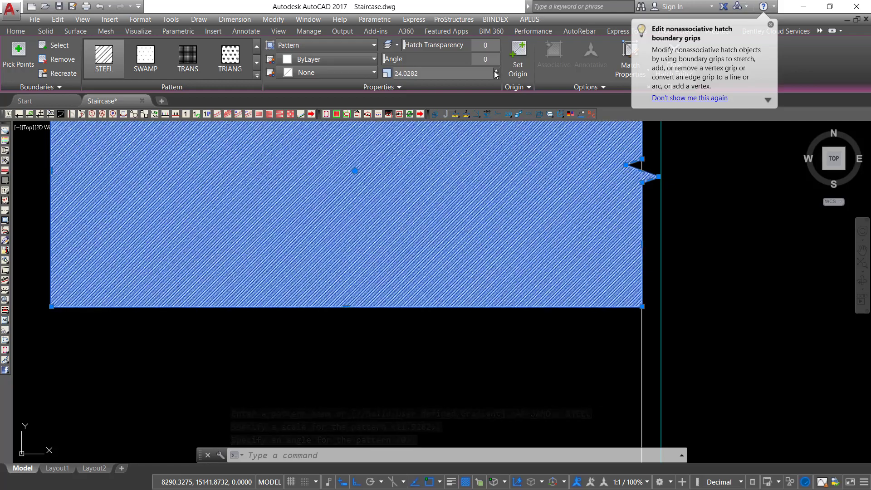
{"action": "left_click", "coordinate": [495, 72]}
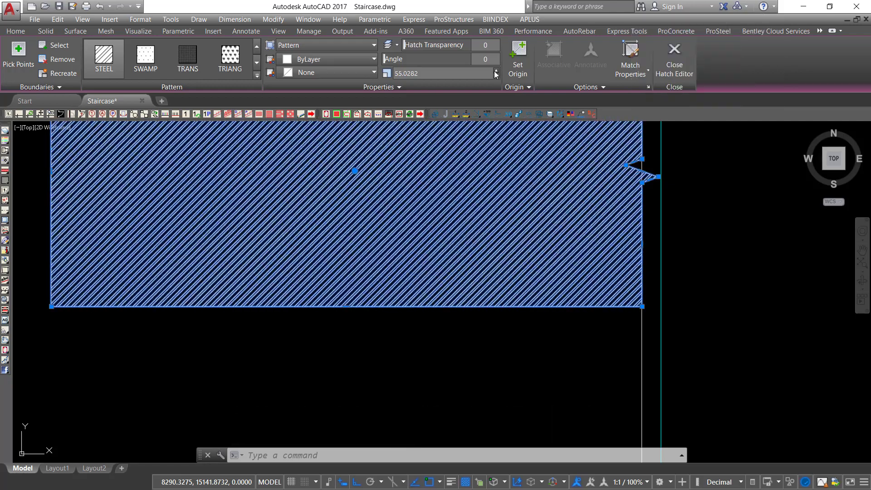
{"action": "left_click", "coordinate": [495, 71]}
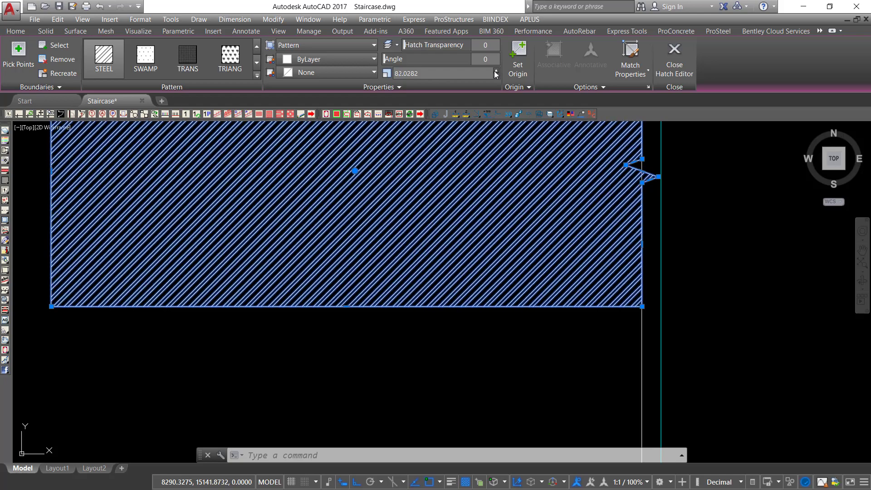
{"action": "left_click", "coordinate": [495, 71]}
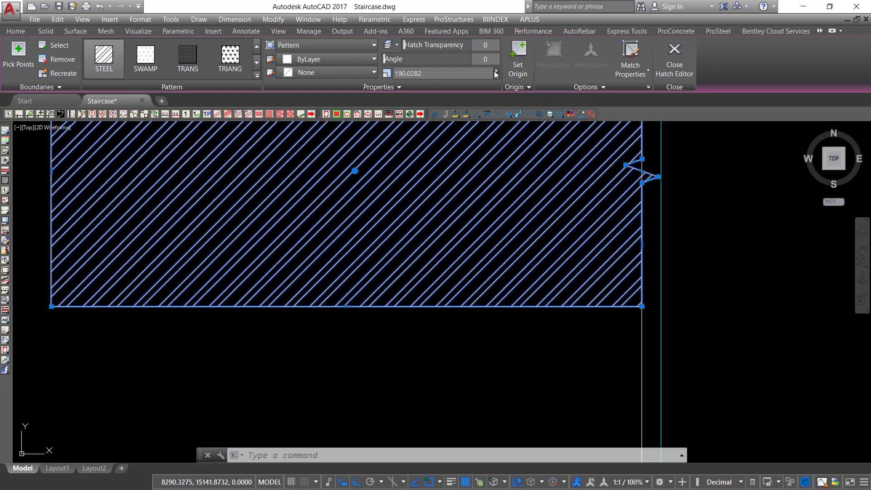
{"action": "key", "text": "Escape"}
Step: Match the properties of the diagonal hatch left of the column onto the compacted selected backfilling hatch
{"action": "scroll", "coordinate": [497, 230], "scroll_direction": "down", "scroll_amount": 5}
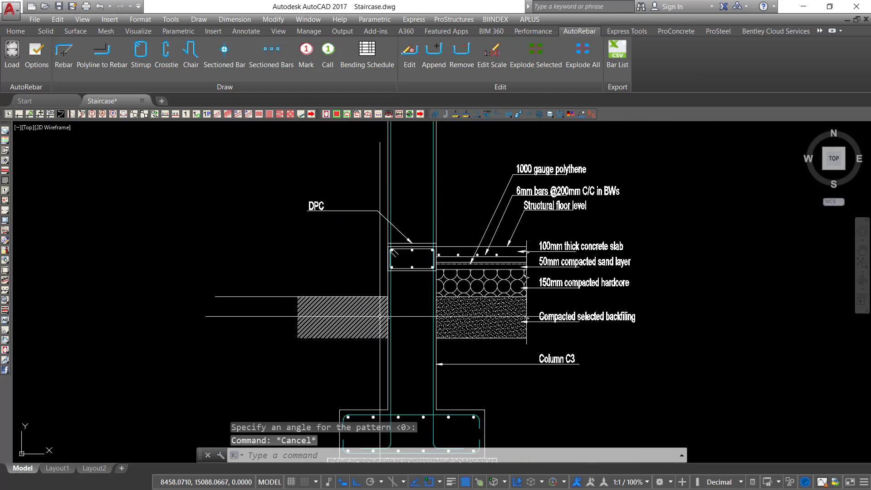
{"action": "scroll", "coordinate": [497, 230], "scroll_direction": "up", "scroll_amount": 5}
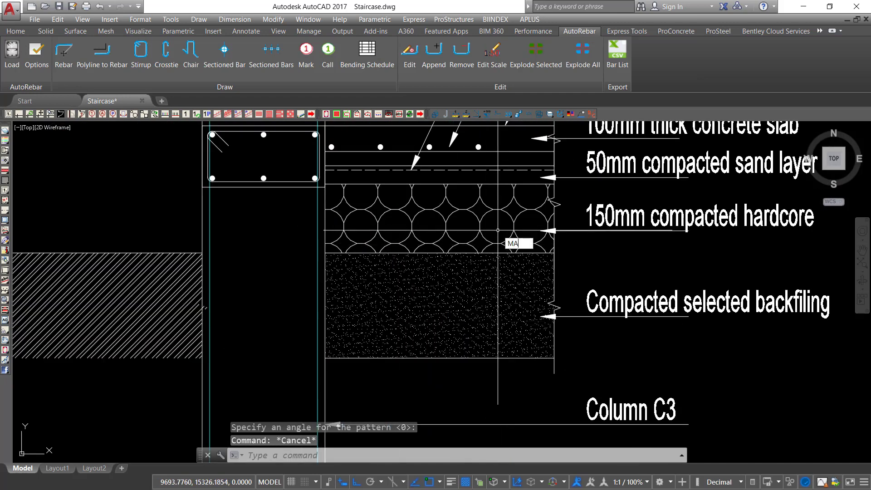
{"action": "left_click", "coordinate": [558, 255]}
{"action": "left_click", "coordinate": [181, 329]}
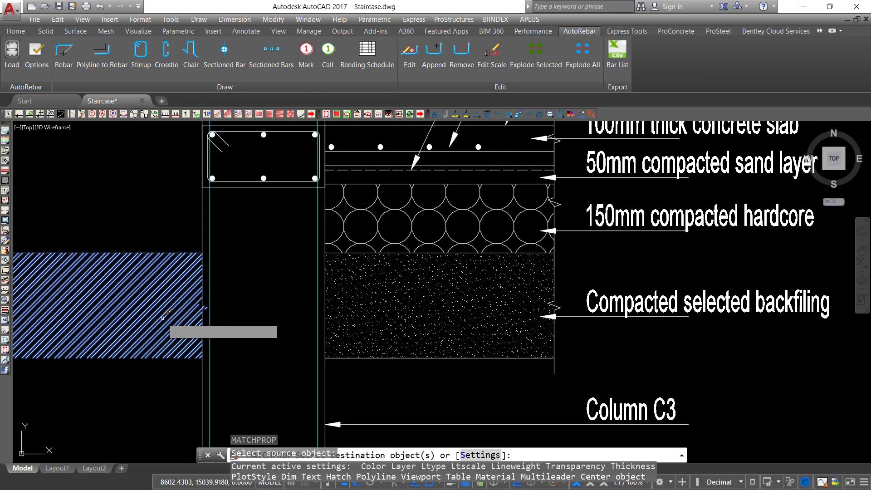
{"action": "left_click", "coordinate": [473, 310]}
{"action": "left_click", "coordinate": [427, 311]}
{"action": "right_click", "coordinate": [443, 292]}
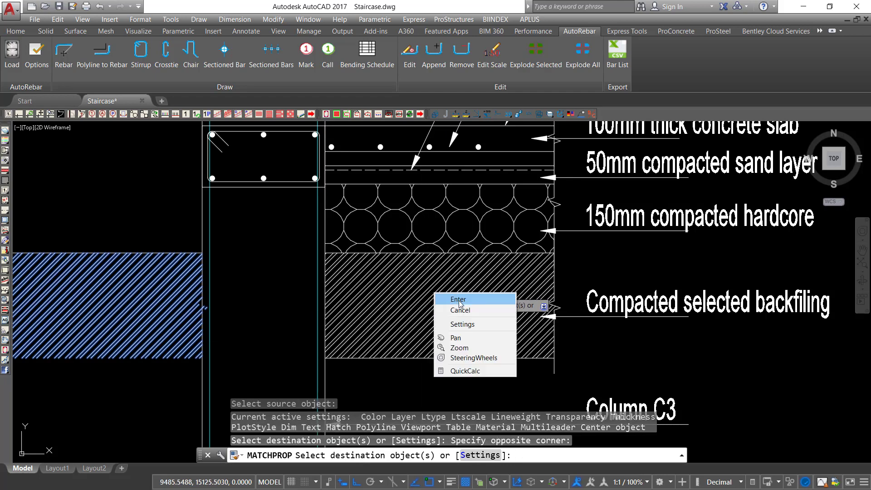
{"action": "left_click", "coordinate": [453, 297]}
Step: Delete the bottom line under the backfilling hatch on the column's right side
{"action": "scroll", "coordinate": [533, 340], "scroll_direction": "up", "scroll_amount": 7}
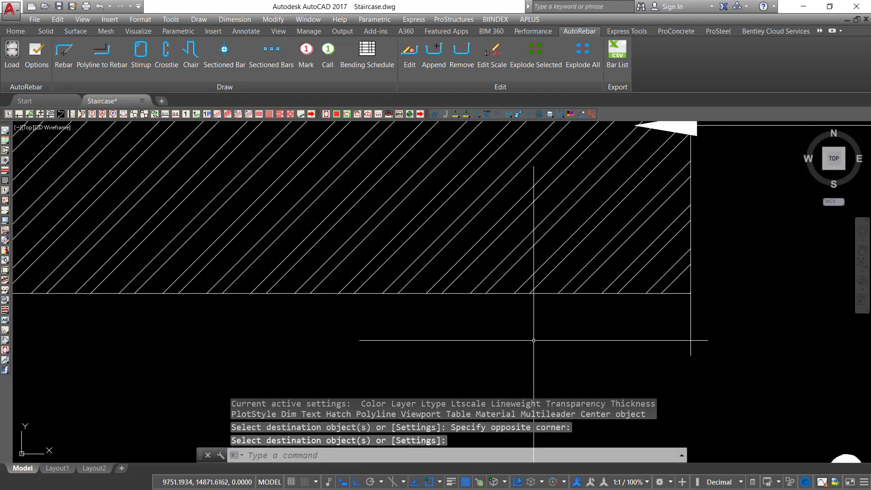
{"action": "left_click", "coordinate": [502, 292]}
{"action": "key", "text": "Delete"}
{"action": "scroll", "coordinate": [529, 311], "scroll_direction": "down", "scroll_amount": 3}
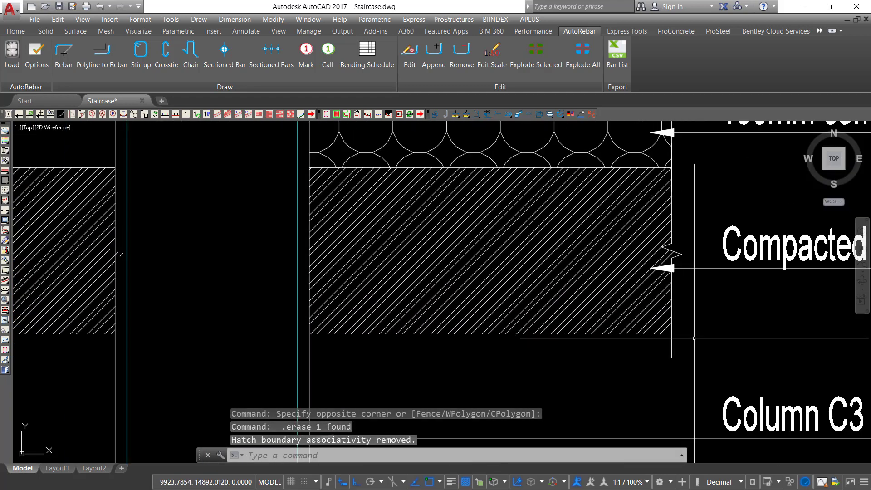
{"action": "scroll", "coordinate": [654, 327], "scroll_direction": "up", "scroll_amount": 2}
{"action": "scroll", "coordinate": [653, 336], "scroll_direction": "down", "scroll_amount": 3}
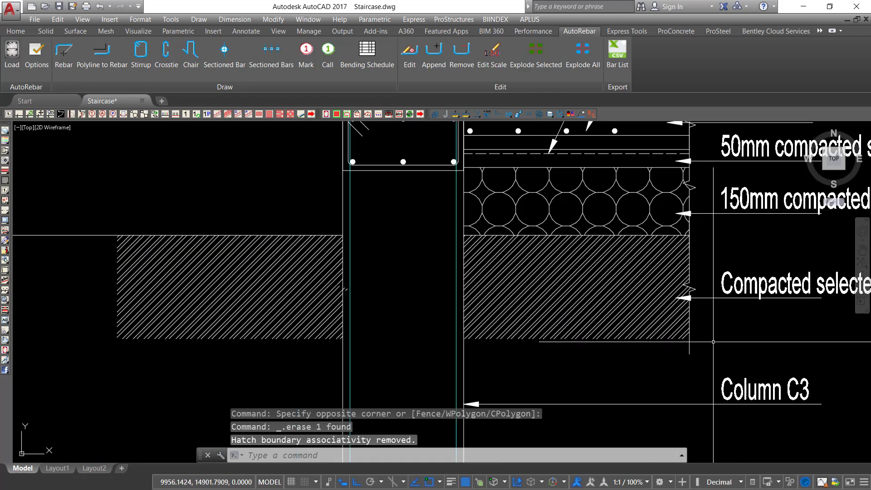
Step: Copy the ground line left of the column upward by about 36 units
{"action": "scroll", "coordinate": [625, 307], "scroll_direction": "up", "scroll_amount": 1}
{"action": "scroll", "coordinate": [624, 307], "scroll_direction": "down", "scroll_amount": 3}
{"action": "scroll", "coordinate": [254, 286], "scroll_direction": "up", "scroll_amount": 3}
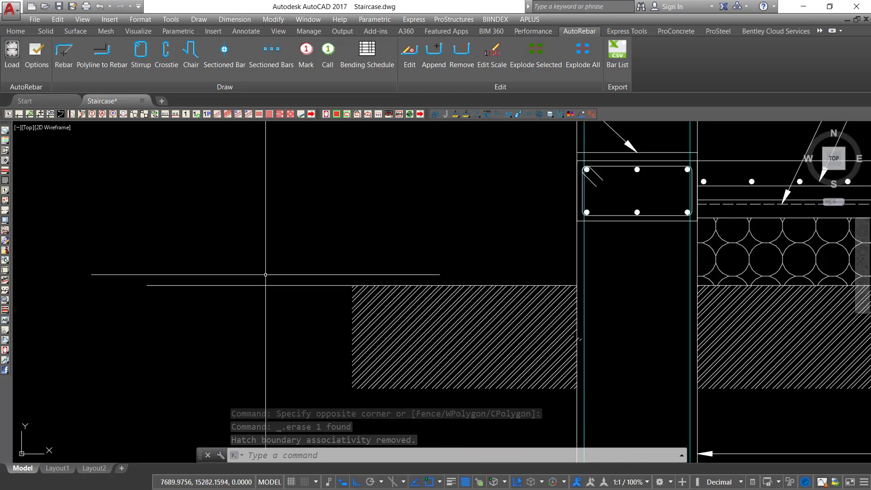
{"action": "left_click", "coordinate": [254, 285]}
{"action": "right_click", "coordinate": [251, 285]}
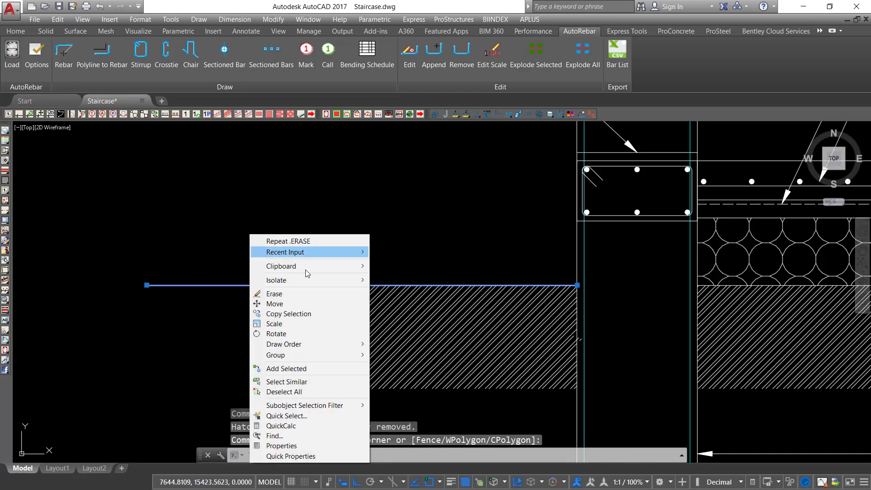
{"action": "left_click", "coordinate": [290, 314]}
{"action": "left_click", "coordinate": [251, 328]}
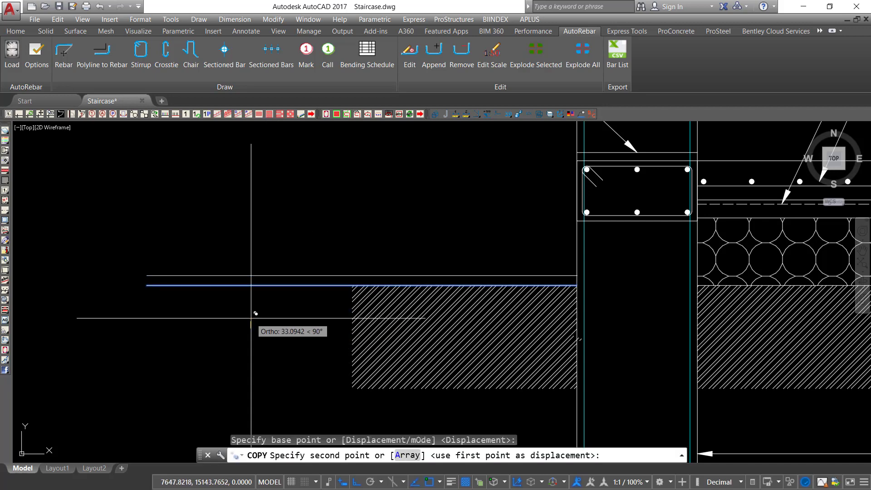
{"action": "left_click", "coordinate": [251, 318]}
{"action": "key", "text": "Escape"}
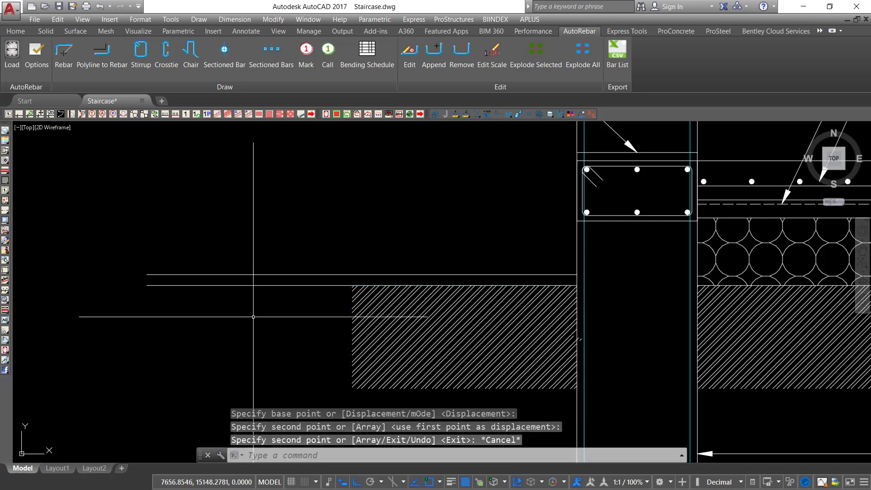
Step: Draw a short vertical line closing the outer left ends of the two ground lines
{"action": "type", "text": "L"}
{"action": "key", "text": "Return"}
{"action": "scroll", "coordinate": [149, 274], "scroll_direction": "up", "scroll_amount": 4}
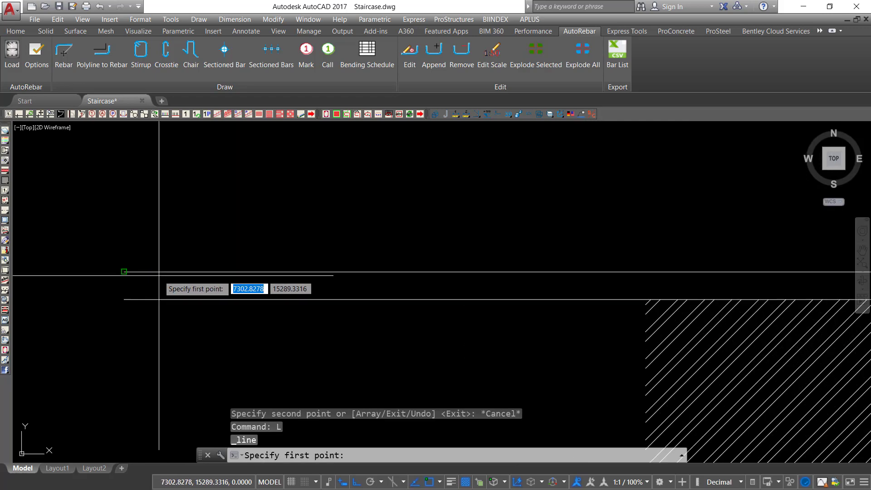
{"action": "left_click", "coordinate": [125, 272]}
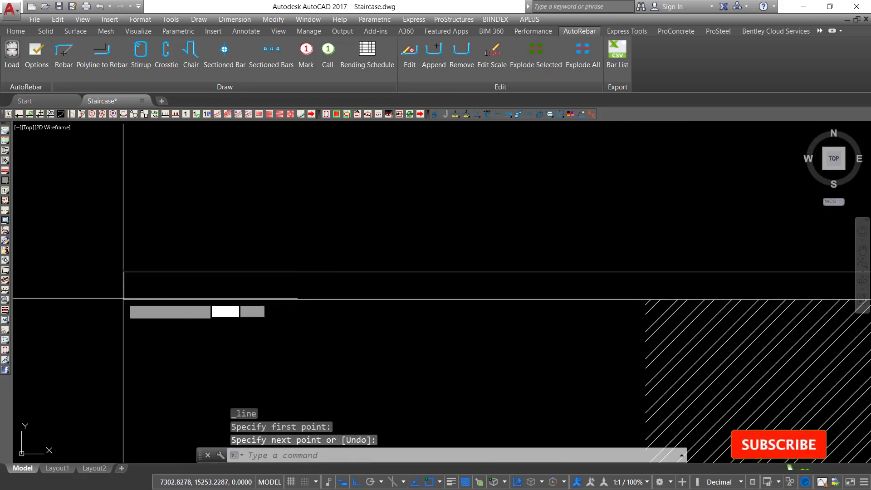
{"action": "key", "text": "Escape"}
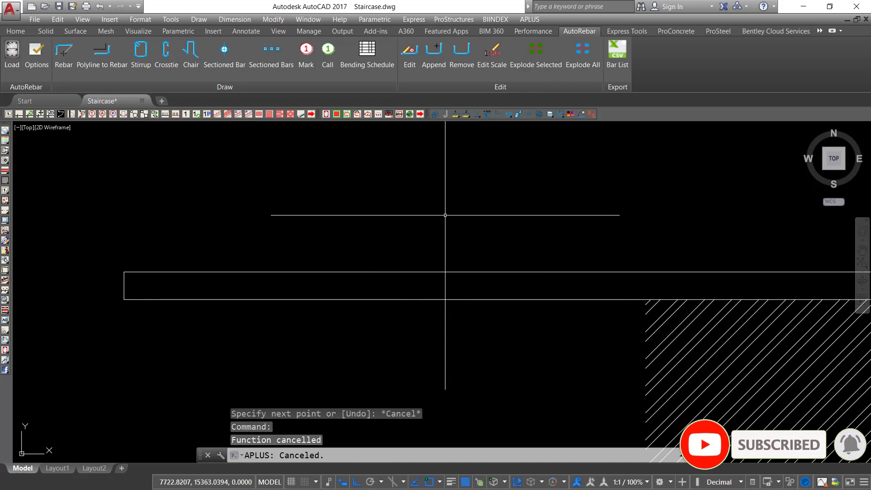
Step: Hatch the narrow strip between the two ground lines with the AR-SAND pattern
{"action": "type", "text": "h"}
{"action": "key", "text": "Return"}
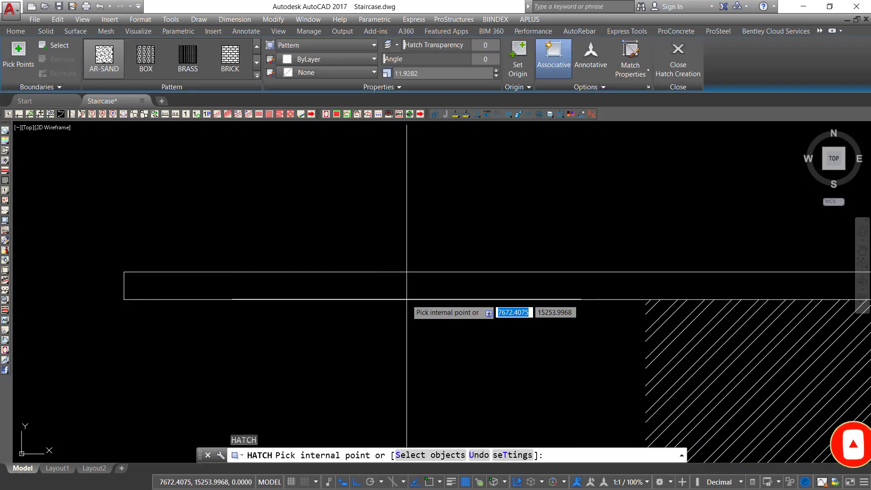
{"action": "left_click", "coordinate": [300, 282]}
{"action": "right_click", "coordinate": [315, 230]}
{"action": "left_click", "coordinate": [331, 236]}
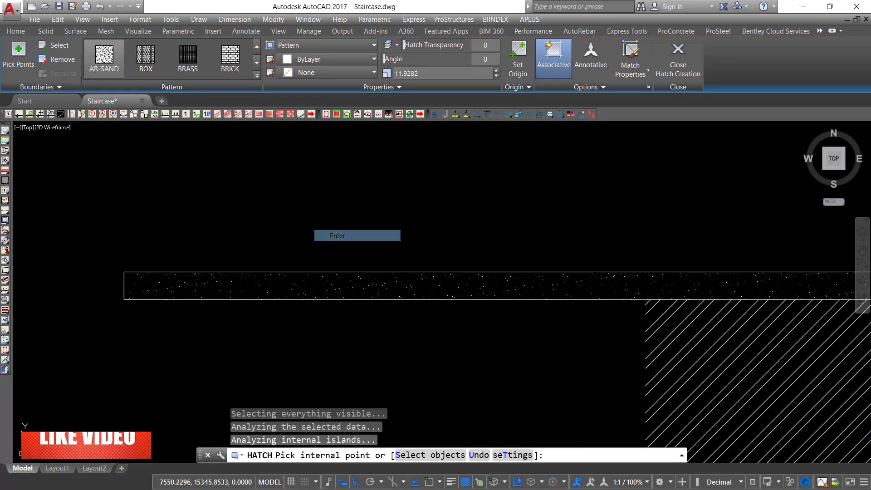
Step: Draw a quick leader without text from the hatched strip's top edge straight up, with its landing running horizontally to the left
{"action": "scroll", "coordinate": [289, 257], "scroll_direction": "down", "scroll_amount": 3}
{"action": "middle_click_drag", "start_coordinate": [533, 268], "coordinate": [462, 283]}
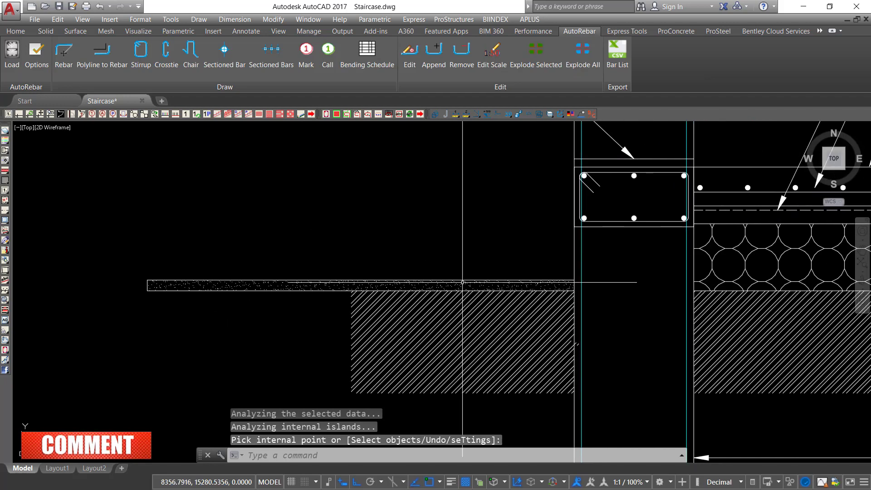
{"action": "type", "text": "LE"}
{"action": "key", "text": "Return"}
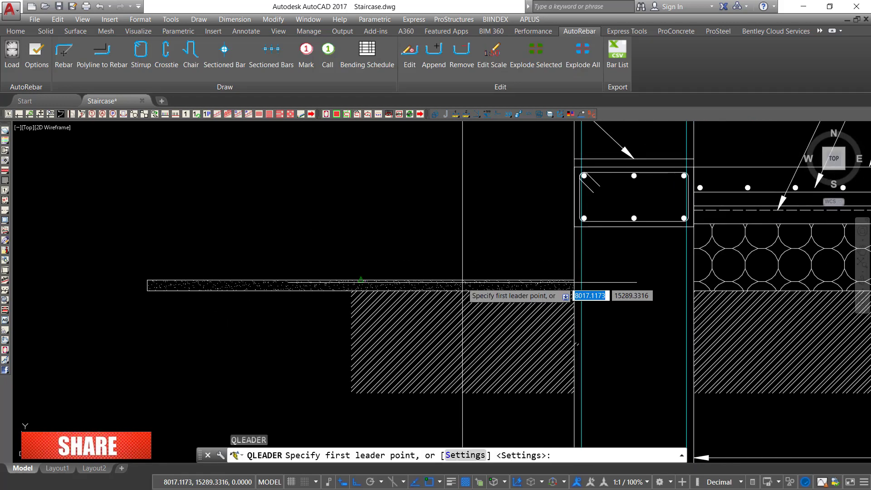
{"action": "scroll", "coordinate": [463, 282], "scroll_direction": "up", "scroll_amount": 2}
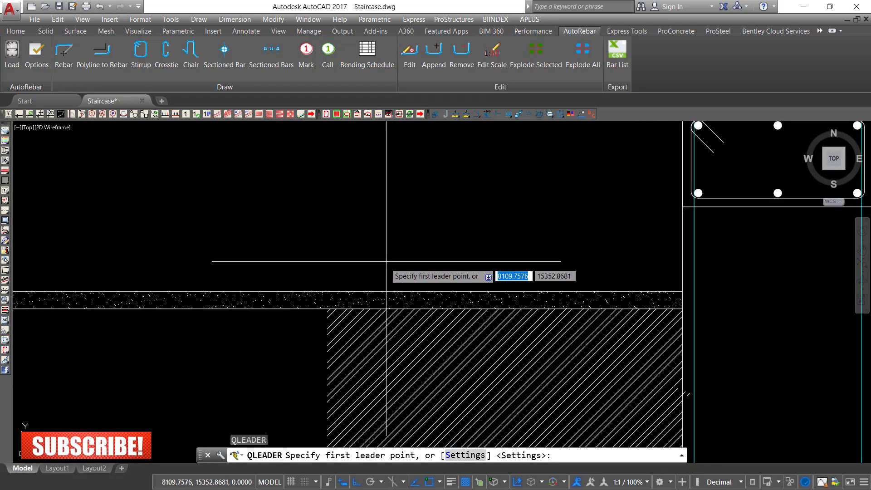
{"action": "left_click", "coordinate": [343, 291]}
{"action": "left_click", "coordinate": [342, 190]}
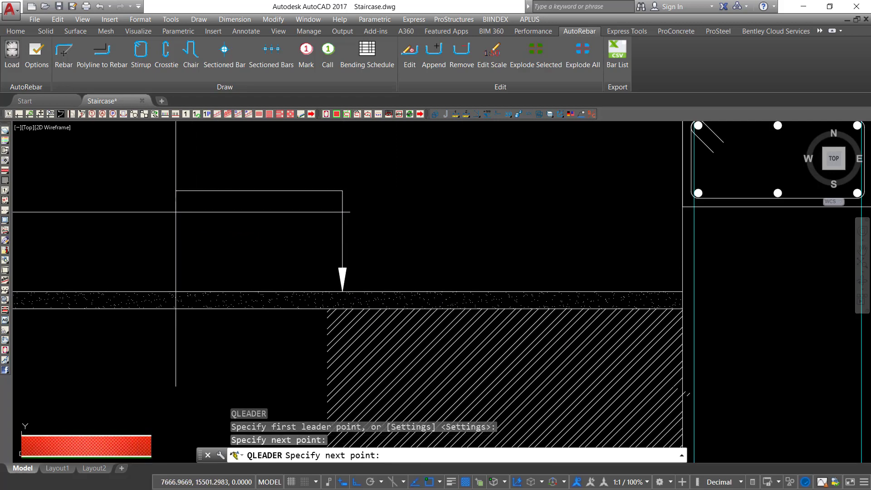
{"action": "left_click", "coordinate": [176, 212]}
{"action": "key", "text": "Escape"}
Step: Copy the "1000 gauge polythene" label to just above the landing of the leader outside the column, with ortho off
{"action": "scroll", "coordinate": [350, 272], "scroll_direction": "down", "scroll_amount": 3}
{"action": "scroll", "coordinate": [606, 152], "scroll_direction": "up", "scroll_amount": 2}
{"action": "scroll", "coordinate": [605, 151], "scroll_direction": "up", "scroll_amount": 2}
{"action": "left_click", "coordinate": [676, 122]}
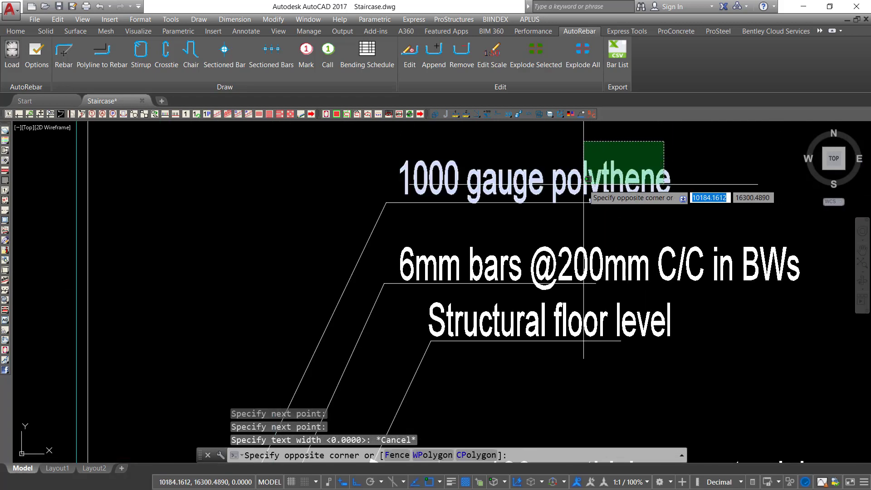
{"action": "left_click", "coordinate": [583, 192]}
{"action": "right_click", "coordinate": [585, 186]}
{"action": "left_click", "coordinate": [622, 291]}
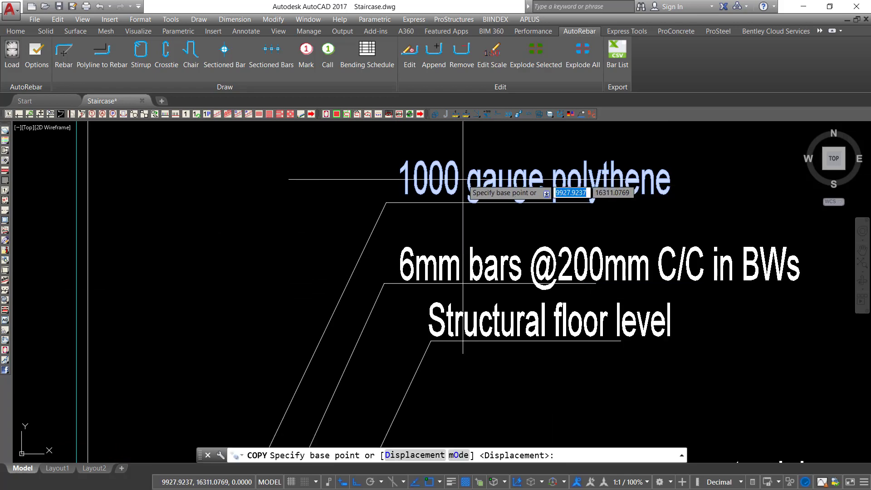
{"action": "left_click", "coordinate": [470, 184]}
{"action": "left_click", "coordinate": [358, 483]}
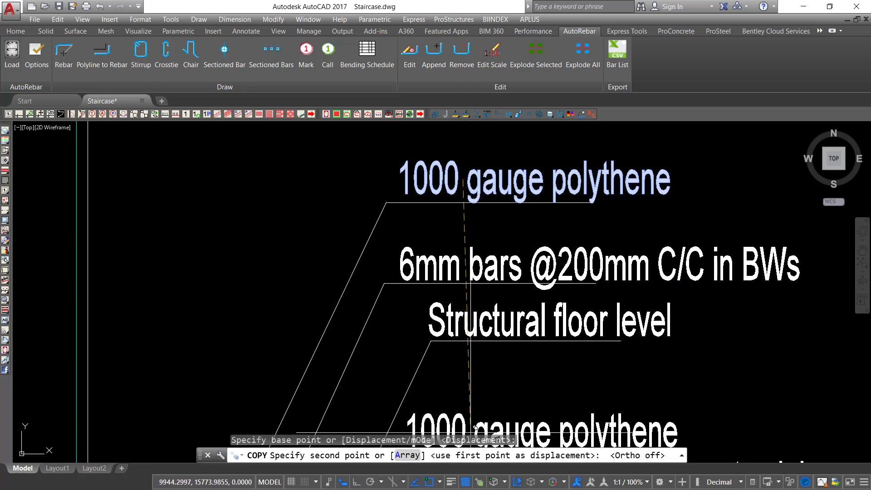
{"action": "scroll", "coordinate": [642, 229], "scroll_direction": "down", "scroll_amount": 4}
{"action": "scroll", "coordinate": [224, 325], "scroll_direction": "down", "scroll_amount": 2}
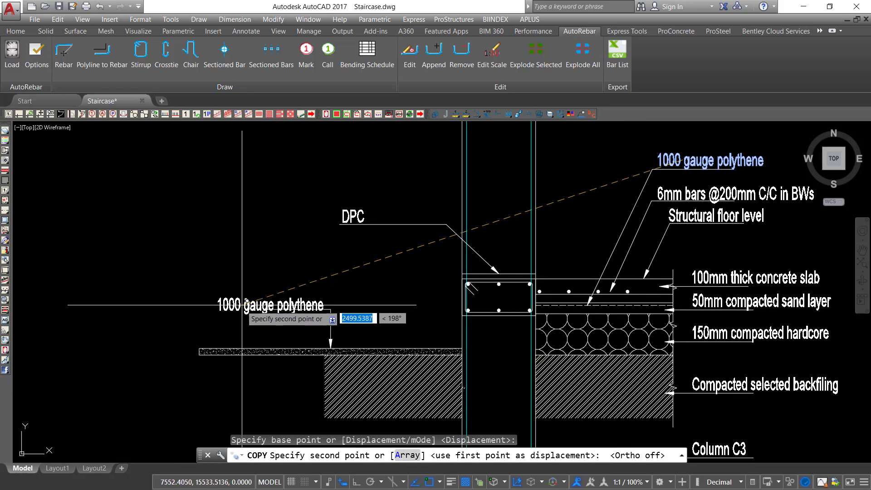
{"action": "scroll", "coordinate": [232, 291], "scroll_direction": "up", "scroll_amount": 5}
{"action": "left_click", "coordinate": [232, 286]}
{"action": "key", "text": "Escape"}
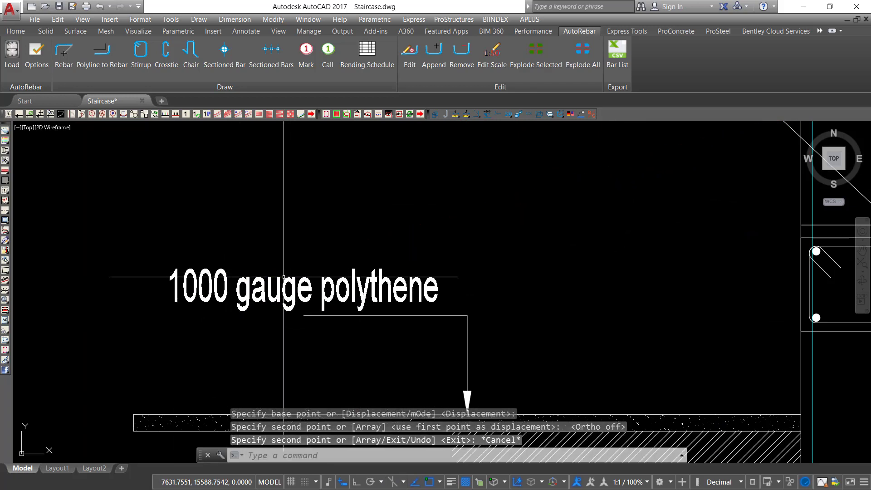
Step: Replace the copied polythene label's text with "Groundlevel"
{"action": "double_click", "coordinate": [431, 290]}
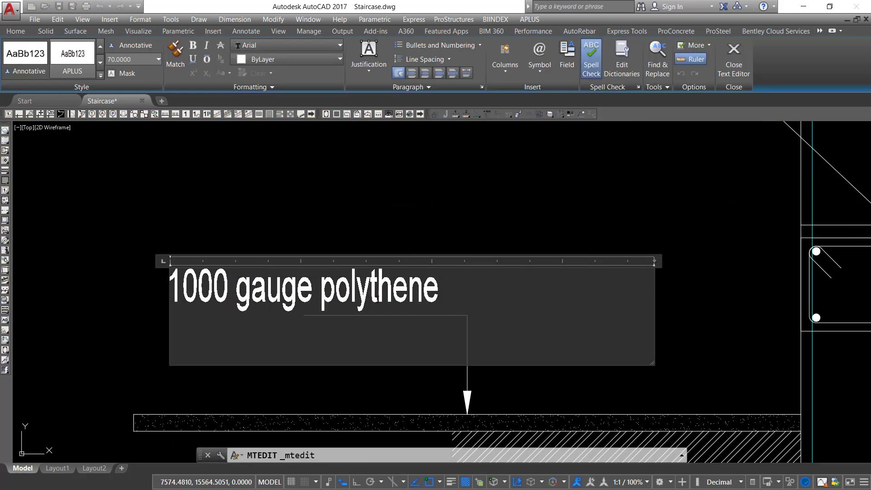
{"action": "left_click_drag", "start_coordinate": [431, 291], "coordinate": [279, 295]}
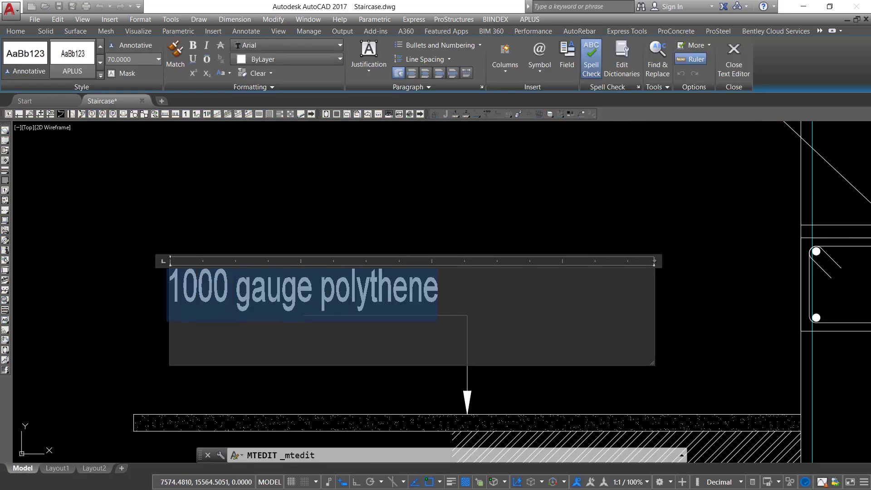
{"action": "type", "text": "g"}
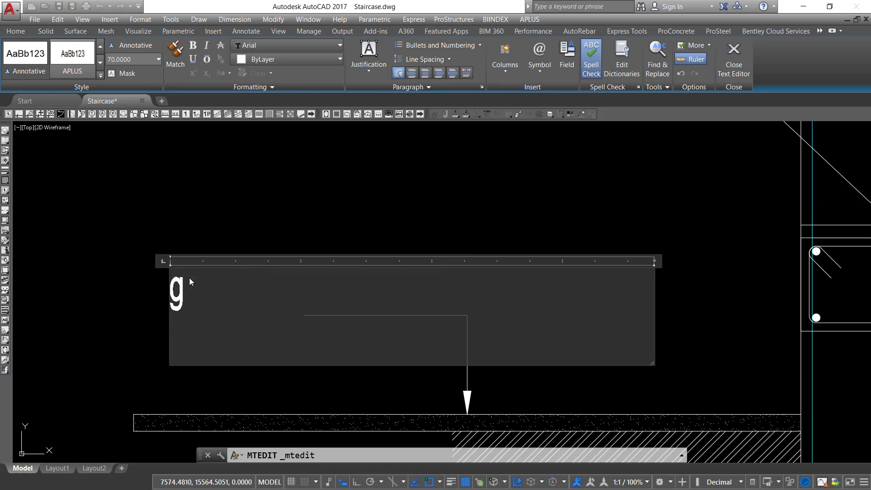
{"action": "key", "text": "BackSpace"}
{"action": "type", "text": "Groundlevel"}
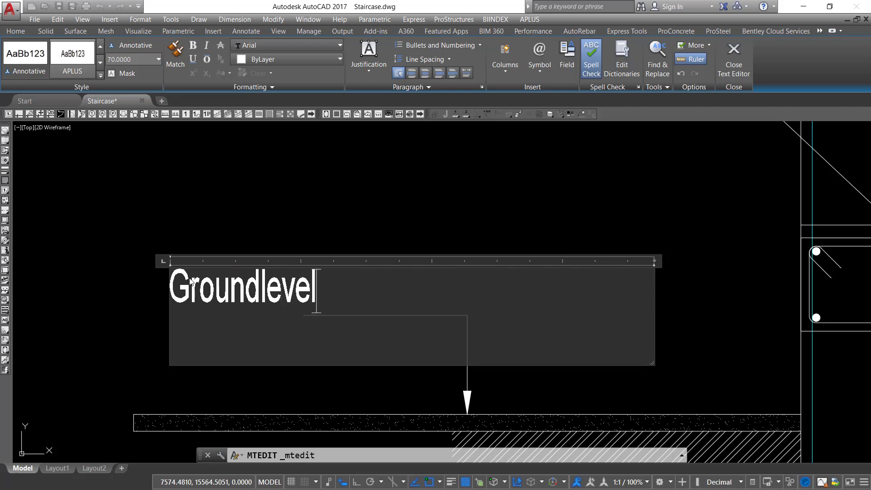
{"action": "left_click", "coordinate": [273, 179]}
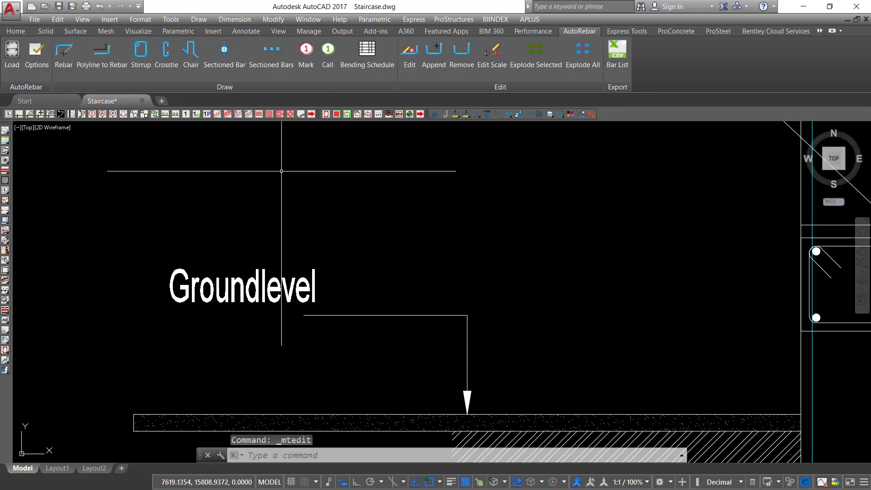
Step: Draw a quick leader without text from the footing's top reinforcement bar straight up, with its landing running horizontally to the right below the Column C3 leader
{"action": "scroll", "coordinate": [409, 248], "scroll_direction": "down", "scroll_amount": 4}
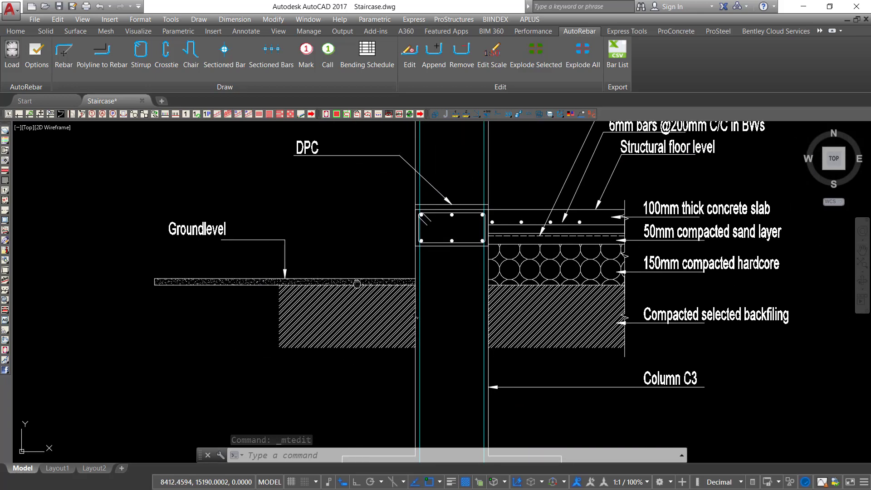
{"action": "middle_click_drag", "start_coordinate": [395, 355], "coordinate": [388, 303]}
{"action": "scroll", "coordinate": [388, 303], "scroll_direction": "down", "scroll_amount": 2}
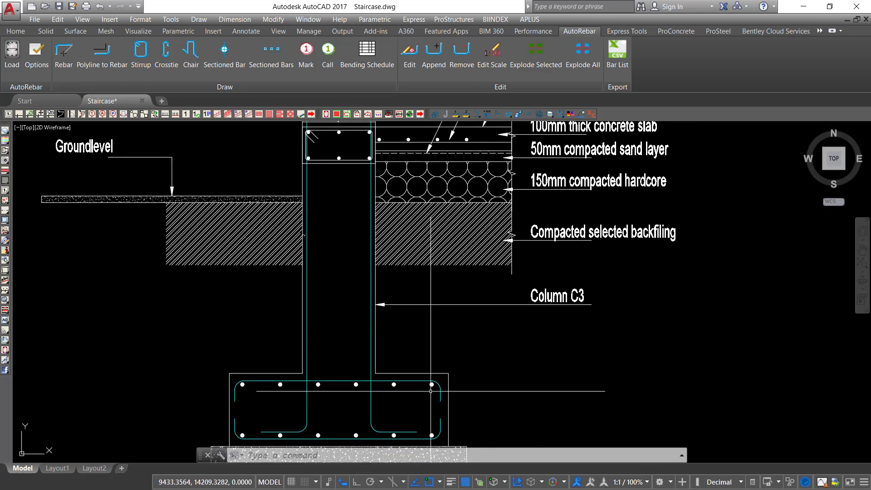
{"action": "scroll", "coordinate": [447, 387], "scroll_direction": "up", "scroll_amount": 6}
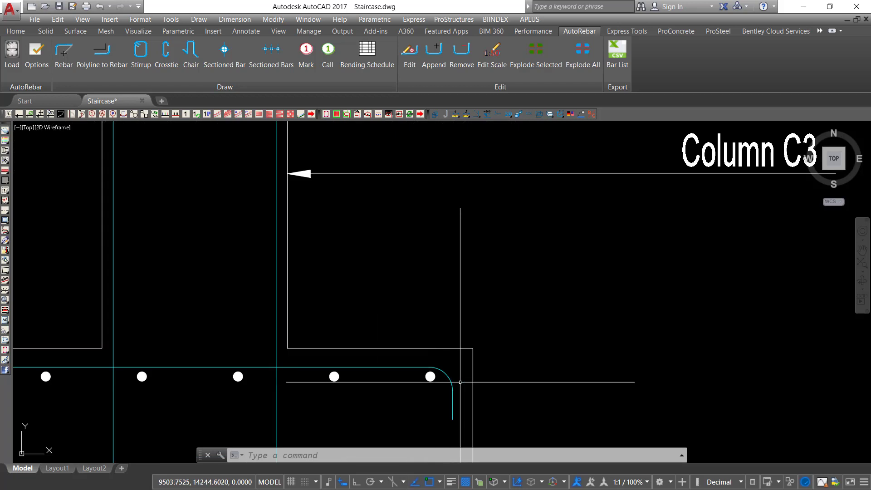
{"action": "key", "text": "Return"}
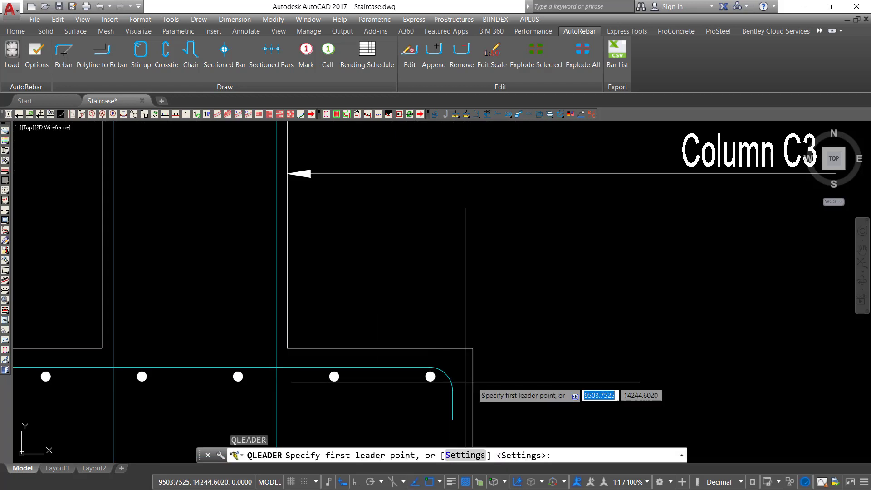
{"action": "left_click", "coordinate": [429, 482]}
{"action": "left_click", "coordinate": [382, 366]}
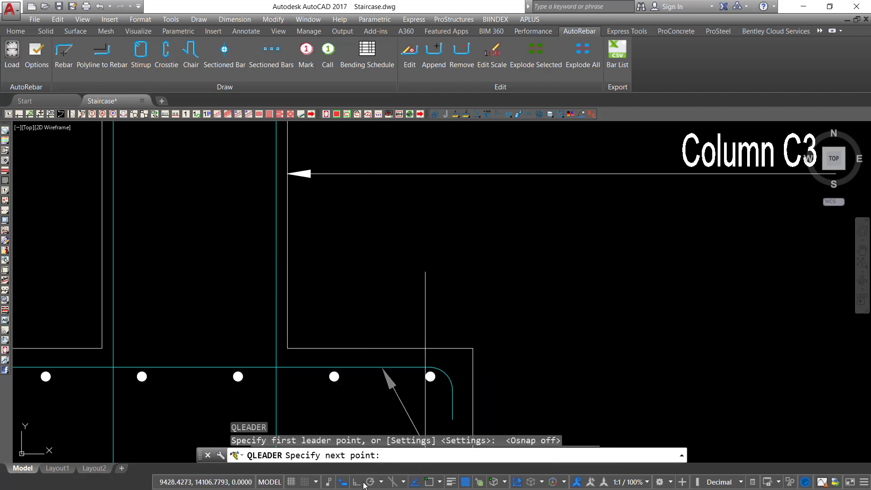
{"action": "left_click", "coordinate": [383, 247]}
{"action": "left_click", "coordinate": [755, 248]}
{"action": "key", "text": "Escape"}
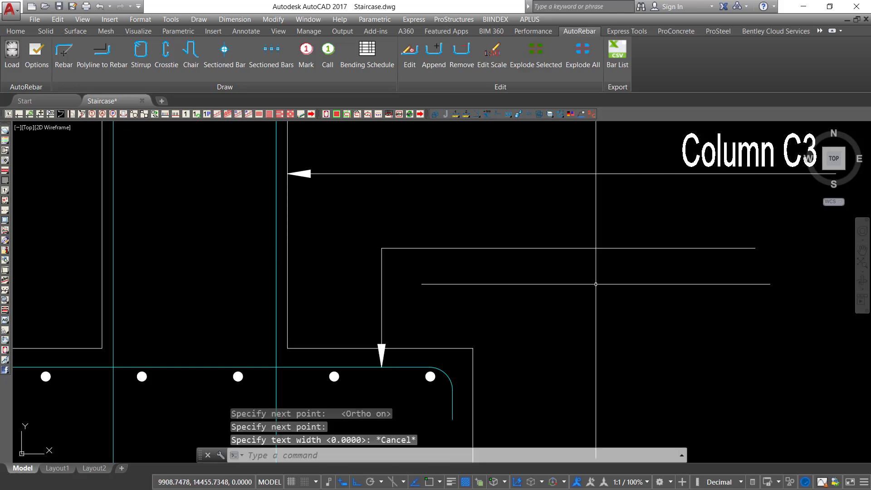
Step: Copy the "Column C3" label to just above the start of the footing bar leader's landing, with ortho off
{"action": "scroll", "coordinate": [465, 332], "scroll_direction": "down", "scroll_amount": 4}
{"action": "scroll", "coordinate": [612, 265], "scroll_direction": "up", "scroll_amount": 4}
{"action": "left_click", "coordinate": [629, 237]}
{"action": "left_click", "coordinate": [516, 255]}
{"action": "right_click", "coordinate": [520, 243]}
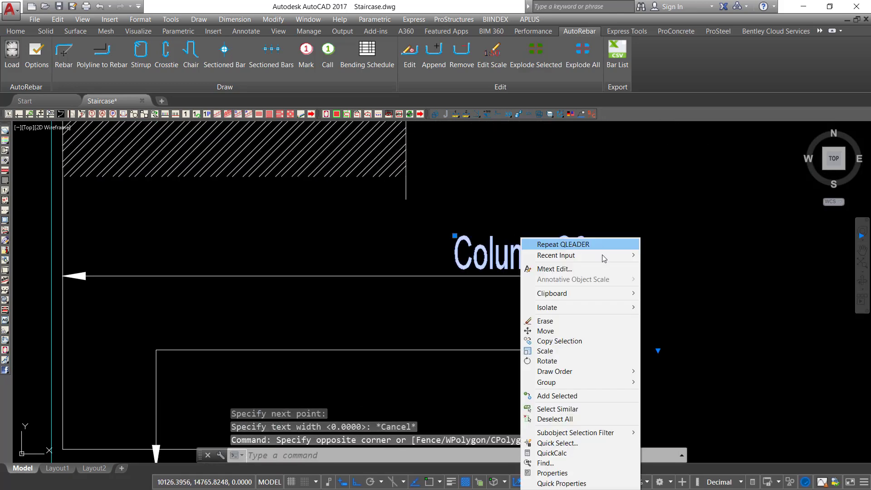
{"action": "left_click", "coordinate": [562, 341]}
{"action": "left_click", "coordinate": [482, 272]}
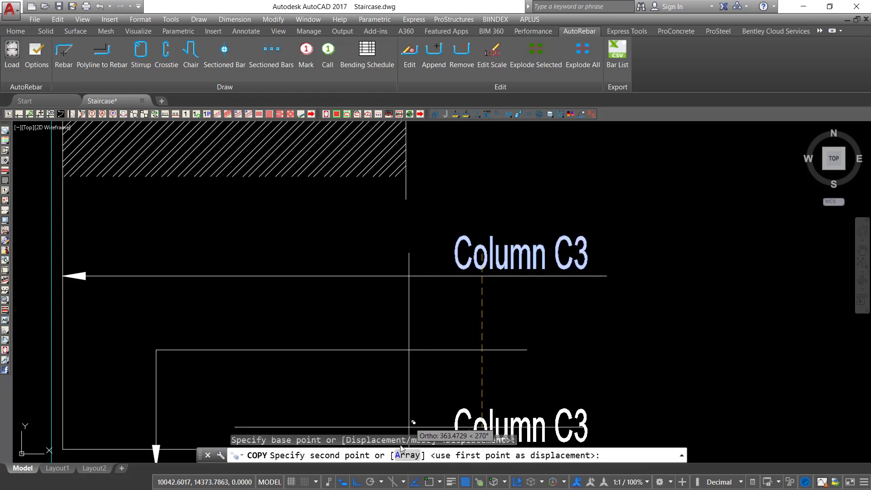
{"action": "left_click", "coordinate": [362, 482]}
{"action": "scroll", "coordinate": [217, 322], "scroll_direction": "up", "scroll_amount": 3}
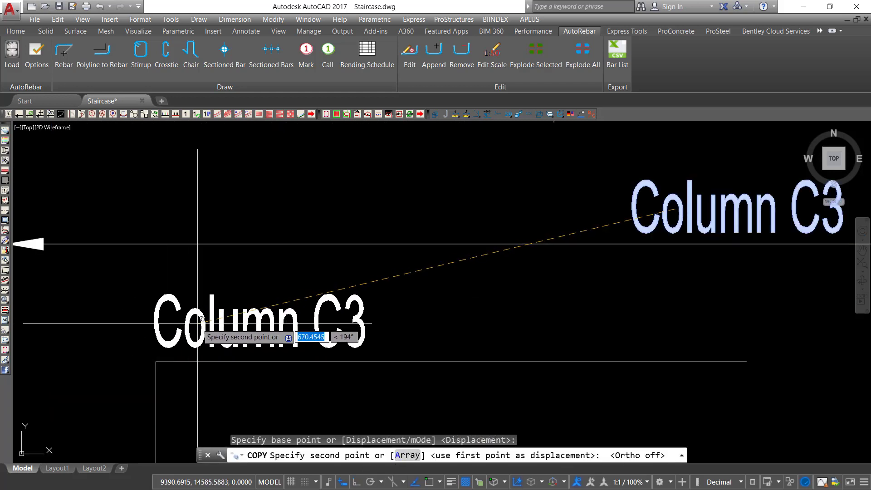
{"action": "left_click", "coordinate": [225, 326]}
{"action": "key", "text": "Escape"}
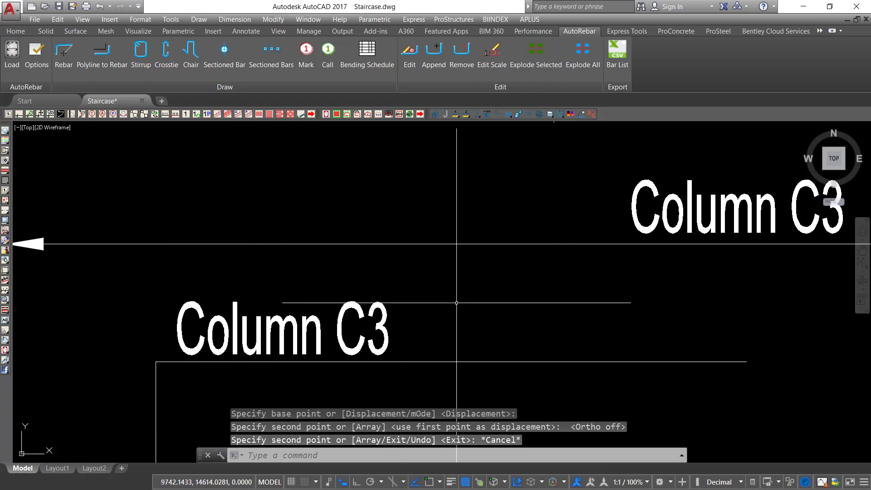
Step: Replace the text of the copied label above the footing bar leader with "5Y"
{"action": "middle_click_drag", "start_coordinate": [389, 336], "coordinate": [414, 314]}
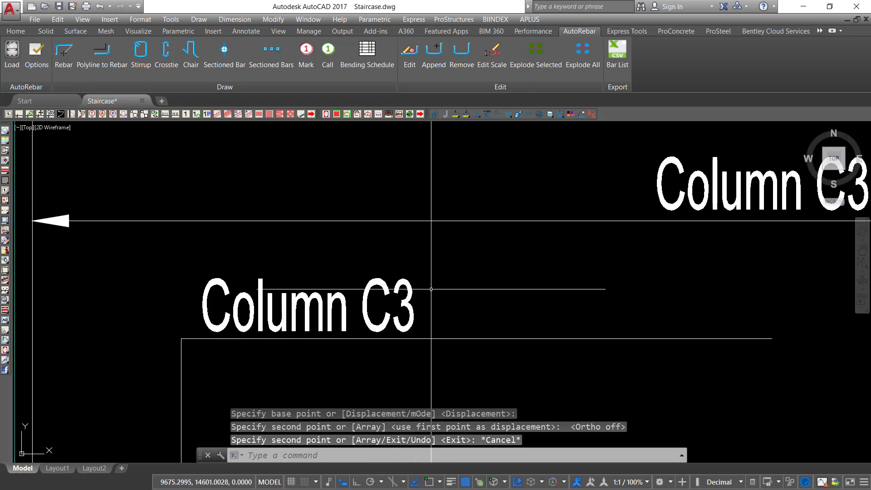
{"action": "left_click", "coordinate": [388, 291]}
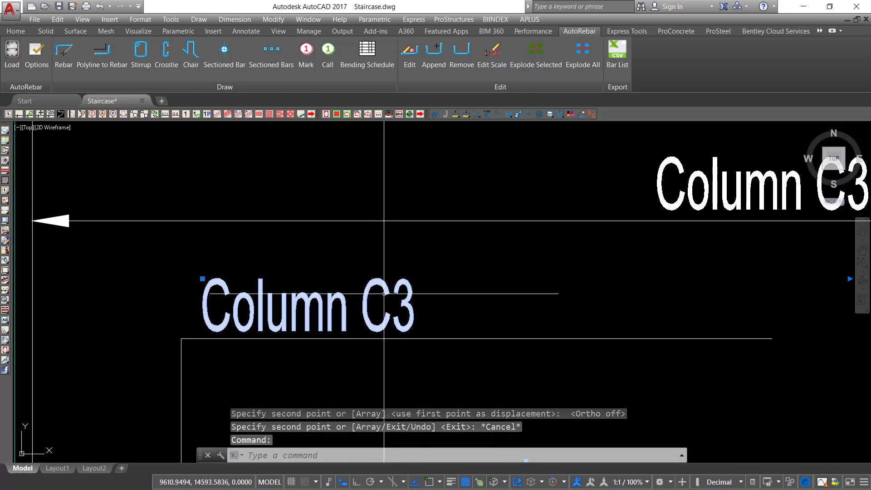
{"action": "double_click", "coordinate": [395, 296]}
{"action": "left_click_drag", "start_coordinate": [429, 308], "coordinate": [204, 307]}
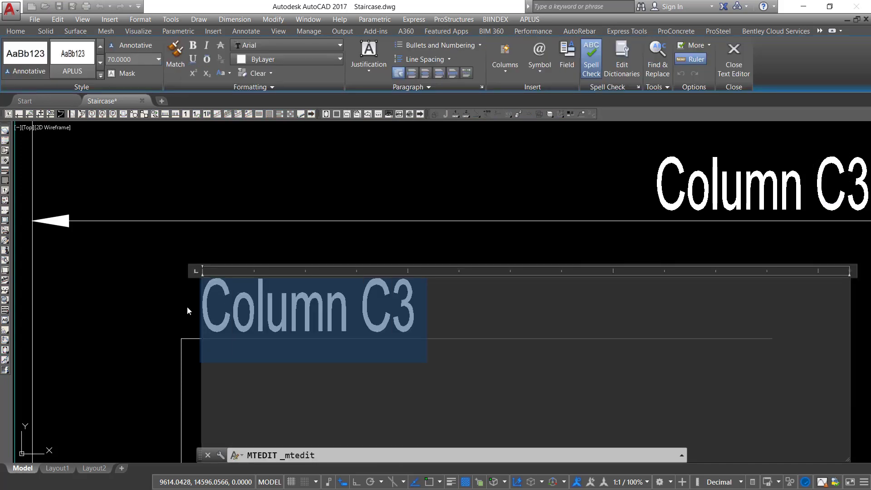
{"action": "type", "text": "5"}
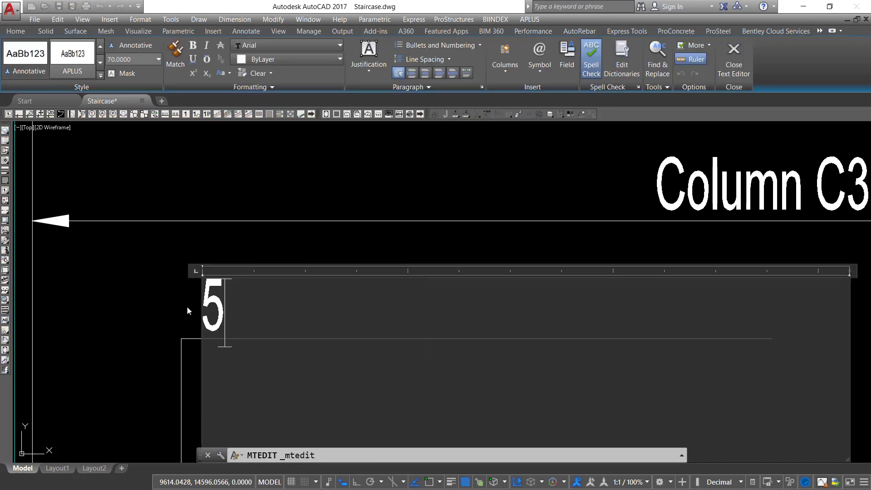
{"action": "type", "text": "y"}
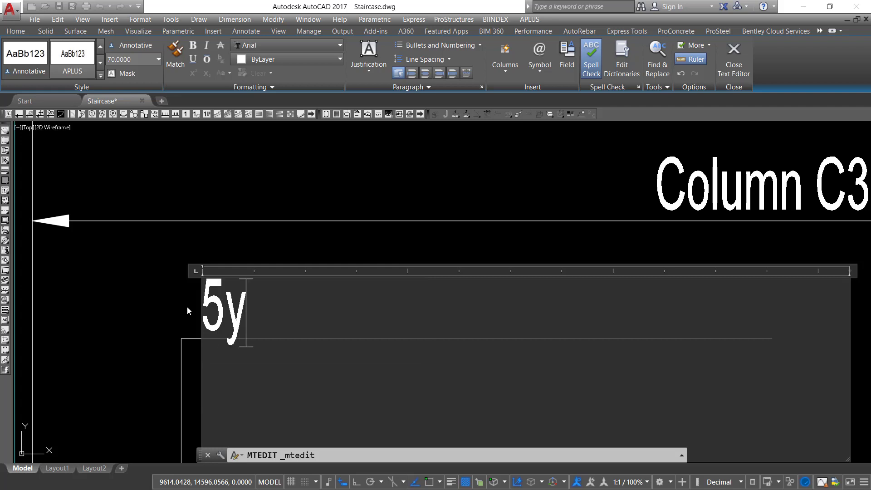
{"action": "key", "text": "BackSpace"}
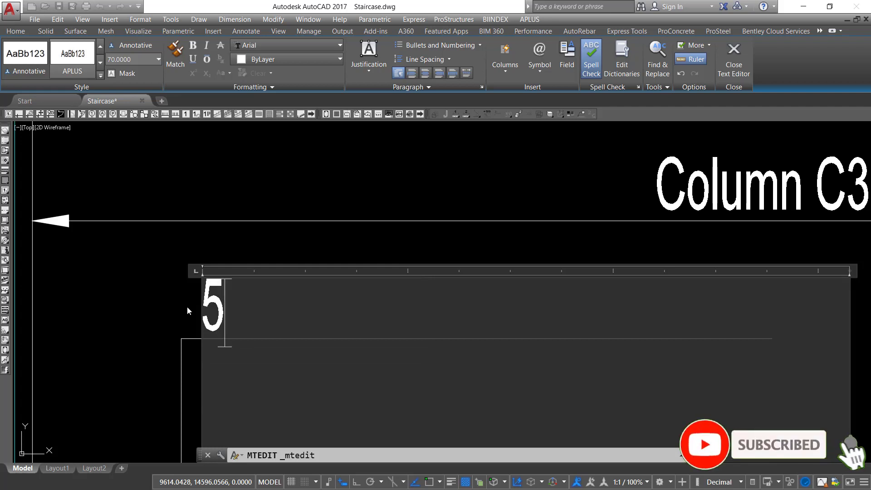
{"action": "type", "text": "Y"}
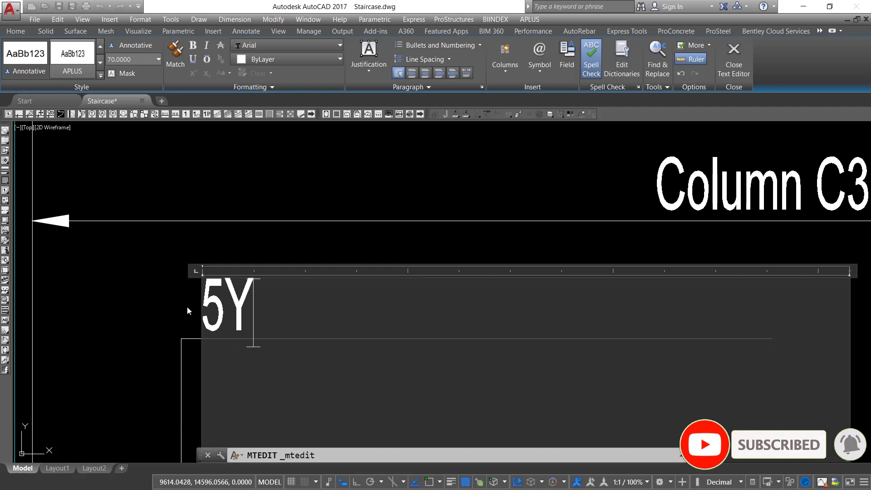
{"action": "left_click", "coordinate": [187, 307]}
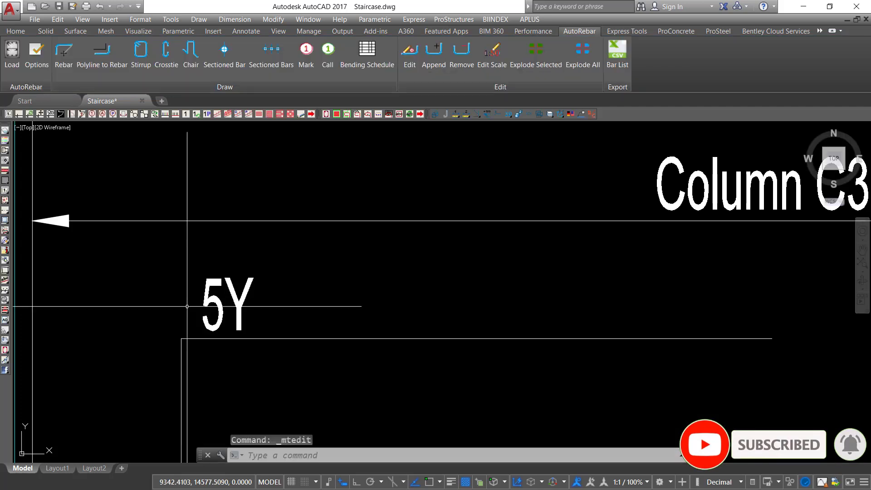
{"action": "double_click", "coordinate": [252, 281]}
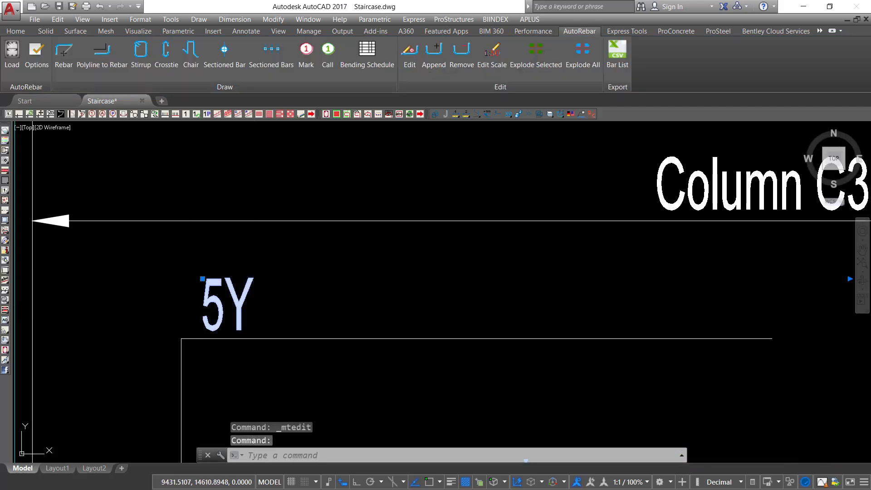
{"action": "scroll", "coordinate": [212, 253], "scroll_direction": "down", "scroll_amount": 3}
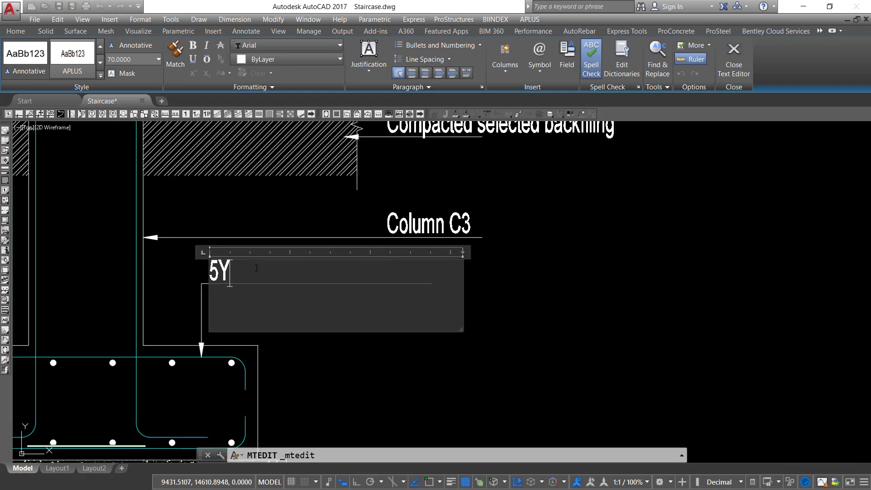
{"action": "left_click_drag", "start_coordinate": [462, 330], "coordinate": [723, 333]}
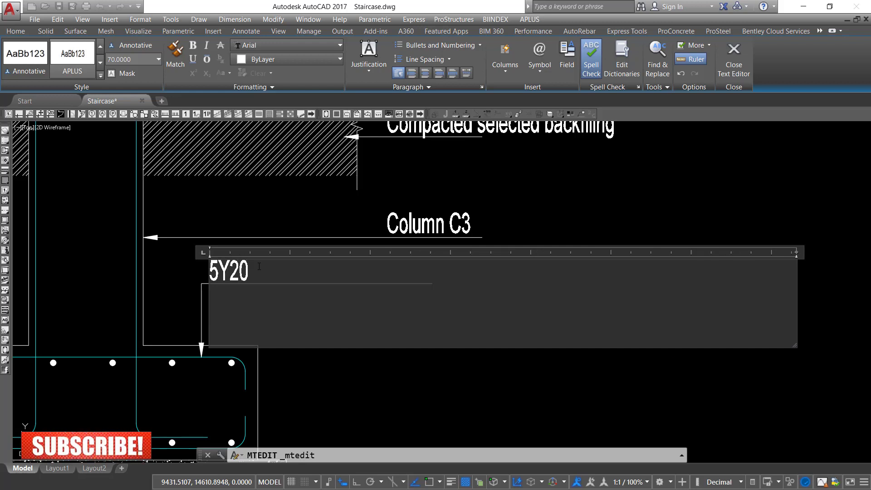
{"action": "type", "text": "X"}
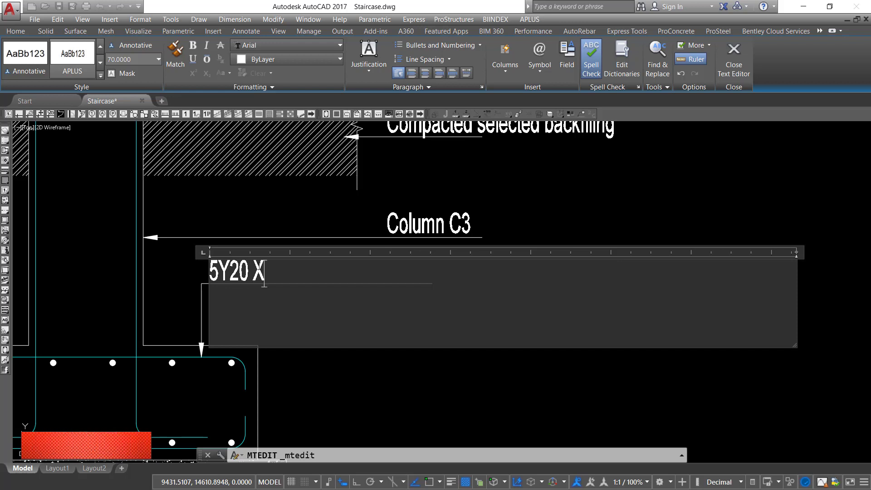
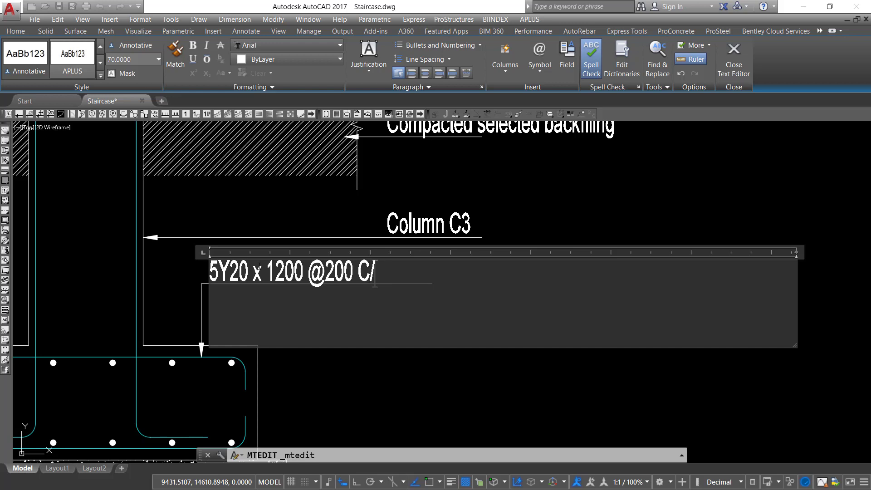
{"action": "type", "text": "C"}
{"action": "key", "text": "BackSpace"}
{"action": "type", "text": "c/c"}
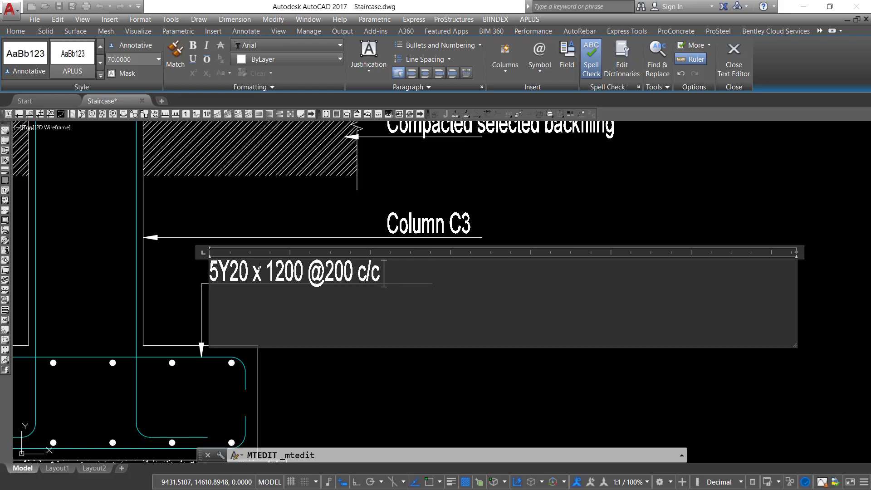
{"action": "type", "text": " T"}
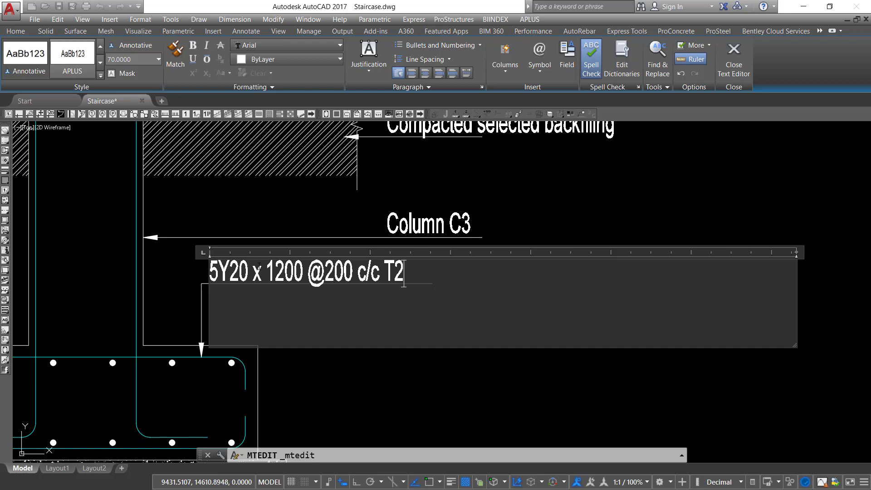
{"action": "key", "text": "BackSpace"}
{"action": "type", "text": "T"}
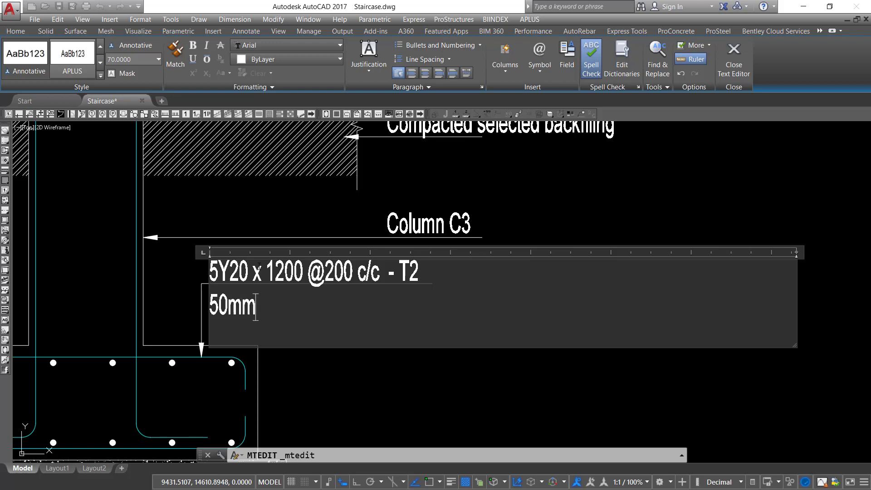
{"action": "left_click", "coordinate": [426, 382]}
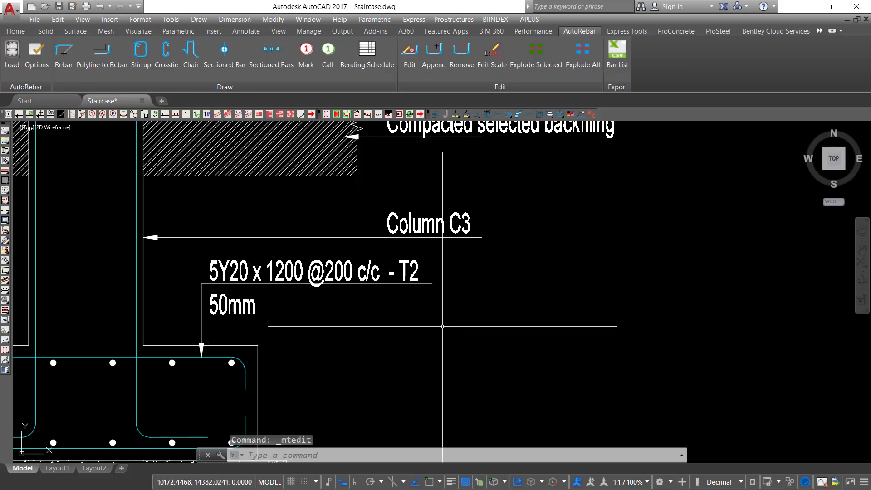
Step: Move the 5Y20 label very slightly upward relative to its leader landing
{"action": "scroll", "coordinate": [313, 277], "scroll_direction": "up", "scroll_amount": 2}
{"action": "left_click", "coordinate": [363, 252]}
{"action": "left_click", "coordinate": [254, 345]}
{"action": "right_click", "coordinate": [415, 205]}
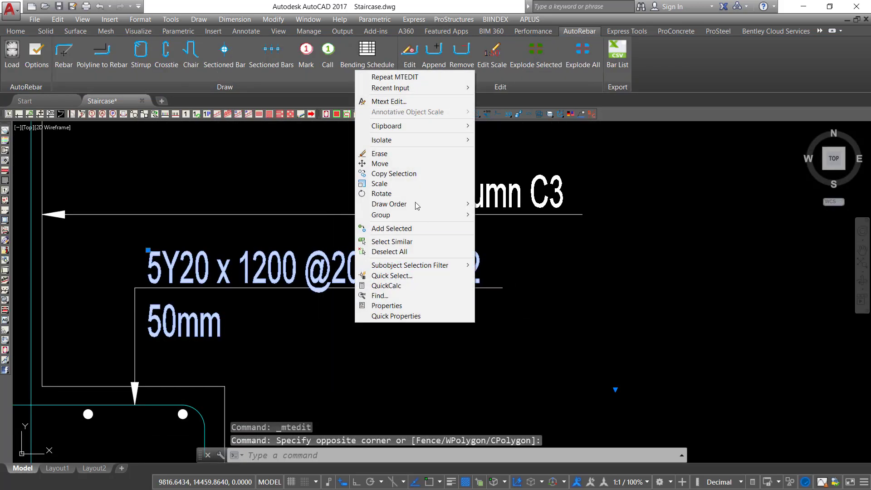
{"action": "left_click", "coordinate": [415, 163]}
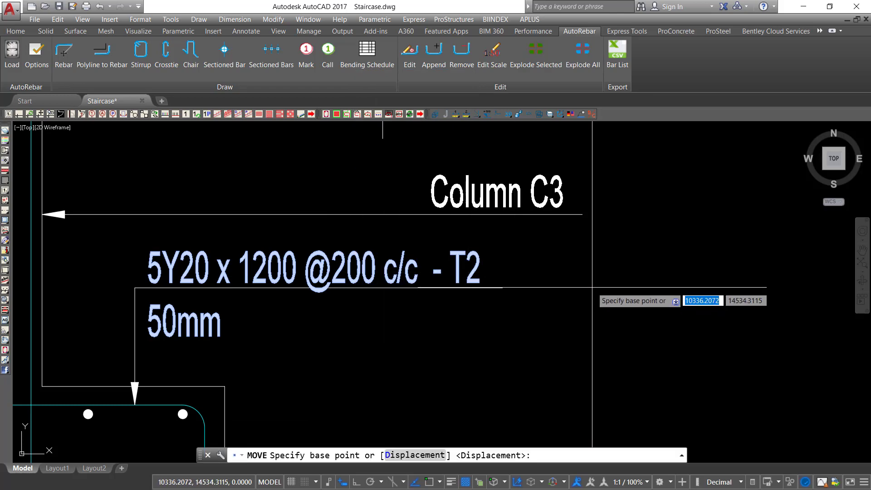
{"action": "left_click", "coordinate": [570, 303]}
{"action": "left_click", "coordinate": [572, 298]}
Step: Draw a quick leader without text from the footing's bottom corner bar dot diagonally up and outside the footing, ending in a horizontal landing, with osnap and ortho on
{"action": "scroll", "coordinate": [438, 293], "scroll_direction": "down", "scroll_amount": 3}
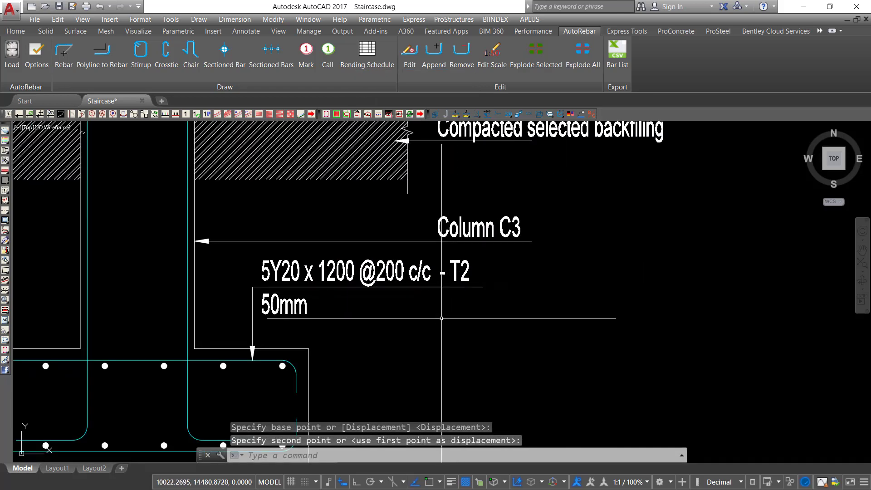
{"action": "middle_click_drag", "start_coordinate": [454, 341], "coordinate": [464, 223]}
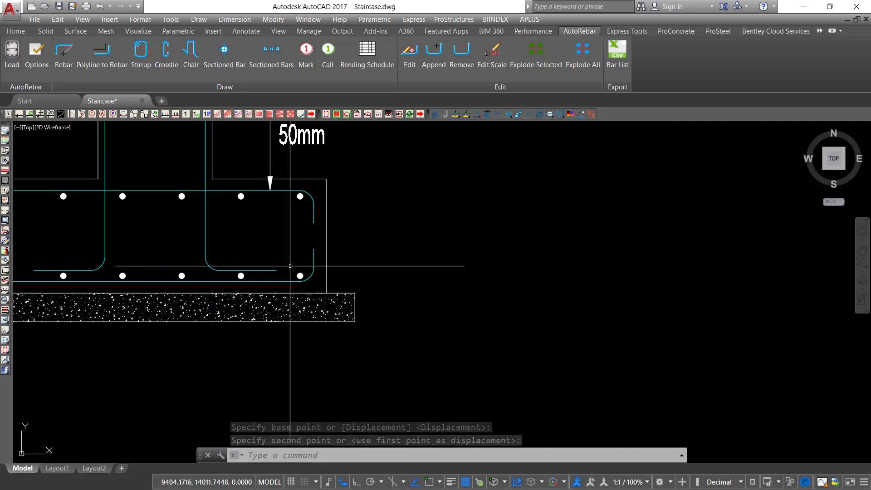
{"action": "type", "text": "LE"}
{"action": "key", "text": "Return"}
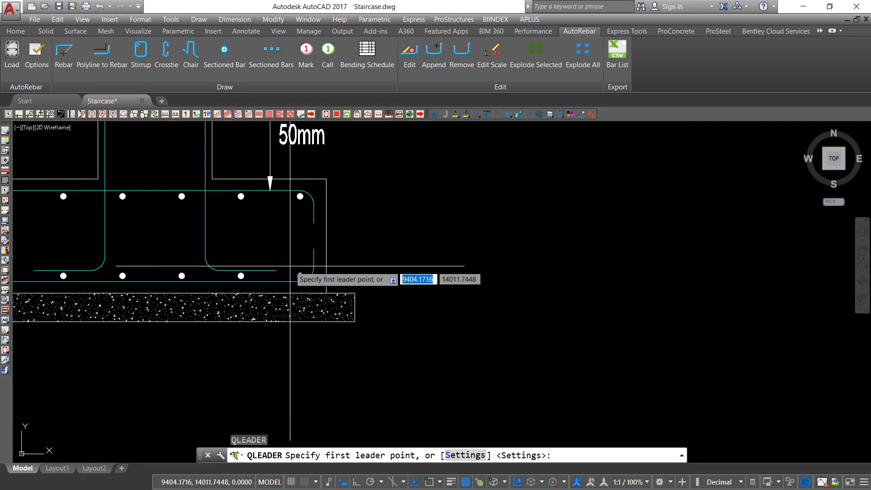
{"action": "scroll", "coordinate": [251, 287], "scroll_direction": "up", "scroll_amount": 4}
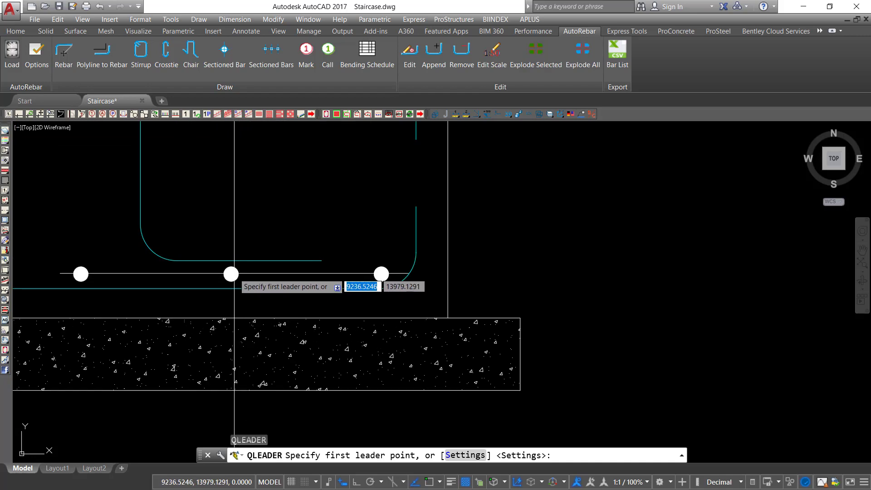
{"action": "scroll", "coordinate": [382, 274], "scroll_direction": "up", "scroll_amount": 4}
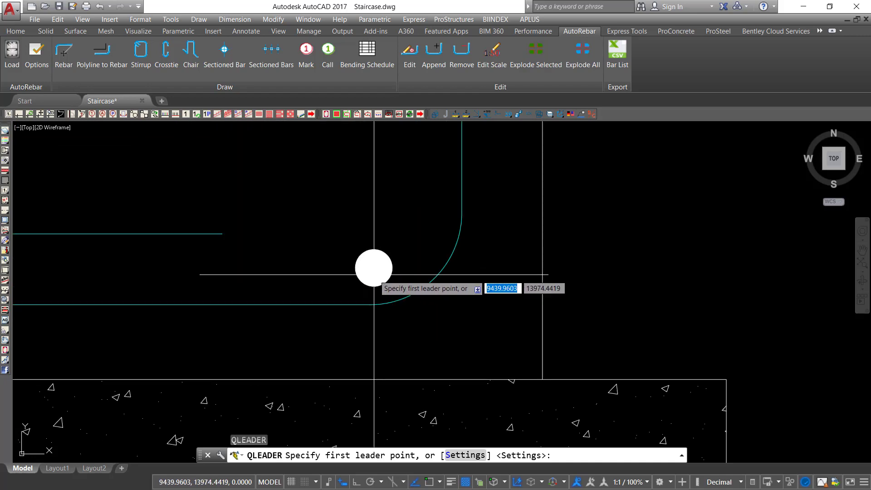
{"action": "left_click", "coordinate": [429, 482]}
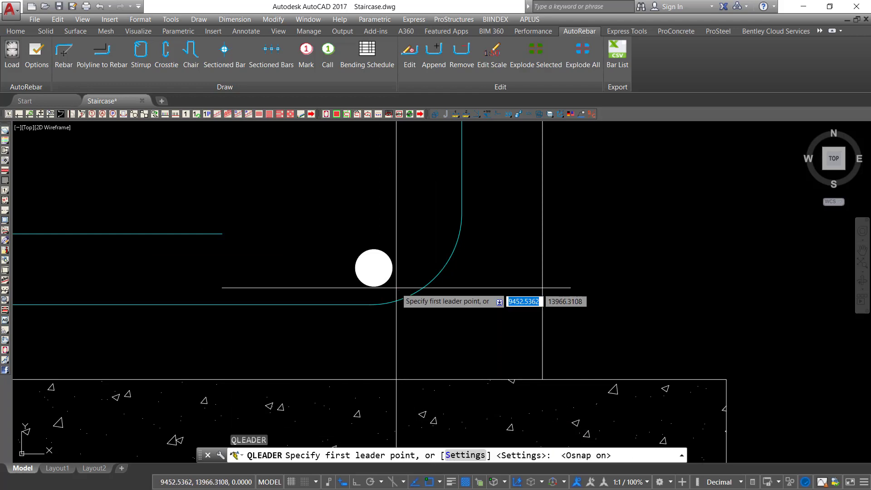
{"action": "left_click", "coordinate": [378, 253]}
{"action": "scroll", "coordinate": [357, 278], "scroll_direction": "down", "scroll_amount": 4}
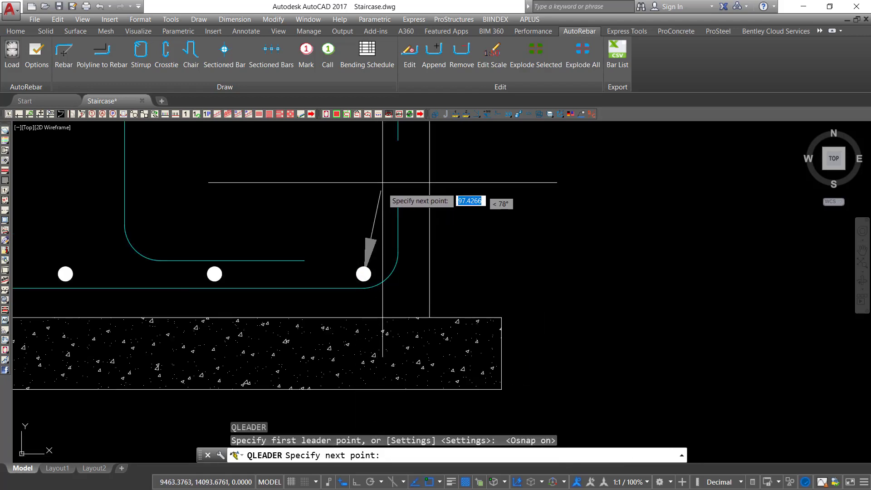
{"action": "scroll", "coordinate": [370, 222], "scroll_direction": "down", "scroll_amount": 2}
{"action": "middle_click_drag", "start_coordinate": [386, 181], "coordinate": [380, 214]}
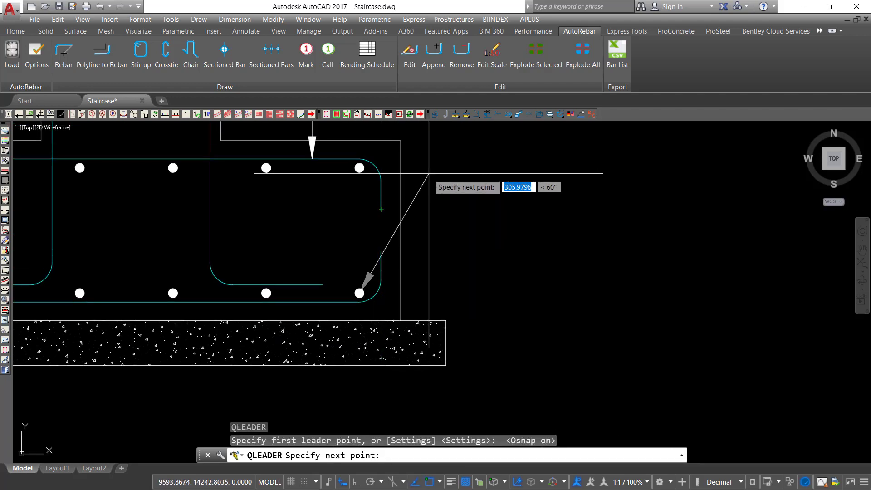
{"action": "scroll", "coordinate": [392, 251], "scroll_direction": "down", "scroll_amount": 4}
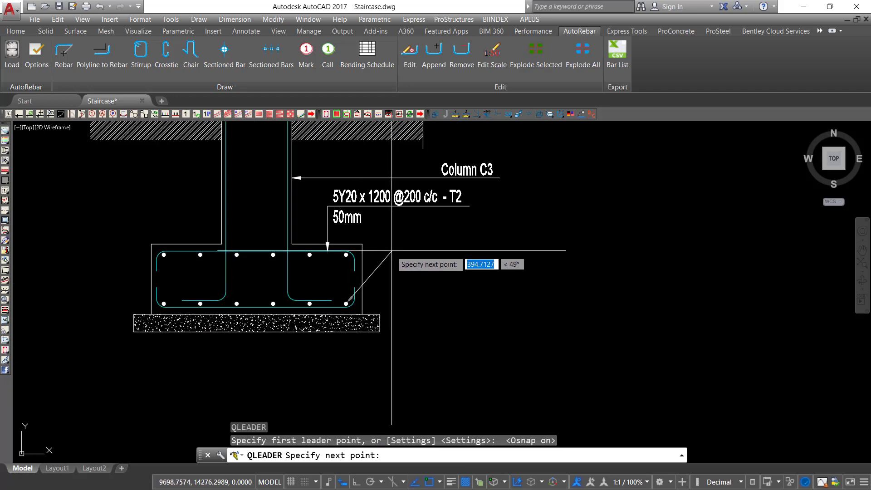
{"action": "left_click", "coordinate": [392, 248]}
{"action": "key", "text": "F8"}
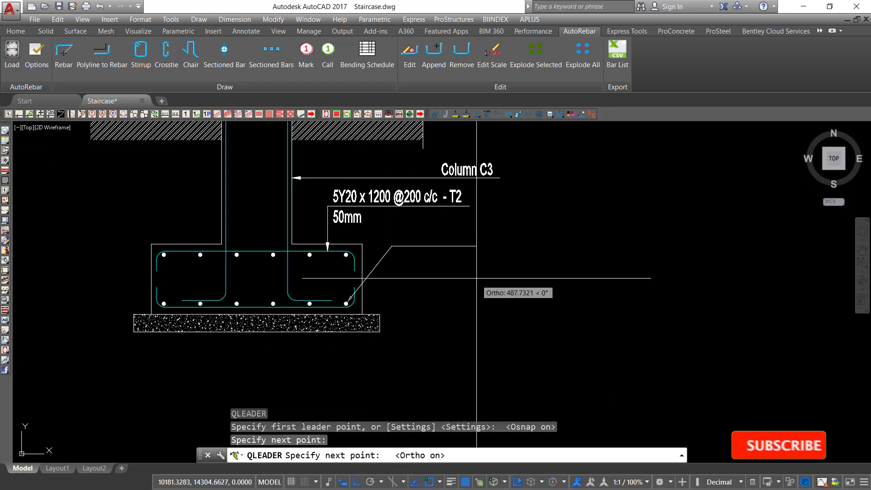
{"action": "left_click", "coordinate": [507, 246]}
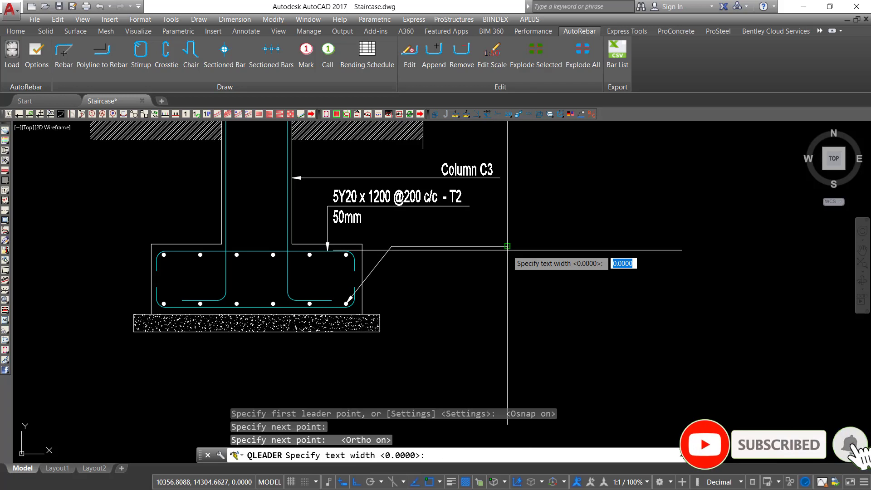
{"action": "key", "text": "Escape"}
Step: Copy the 5Y20 label onto the start of the new bottom bar leader's landing, with ortho off
{"action": "scroll", "coordinate": [444, 208], "scroll_direction": "up", "scroll_amount": 2}
{"action": "left_click", "coordinate": [550, 181]}
{"action": "left_click", "coordinate": [421, 189]}
{"action": "right_click", "coordinate": [423, 190]}
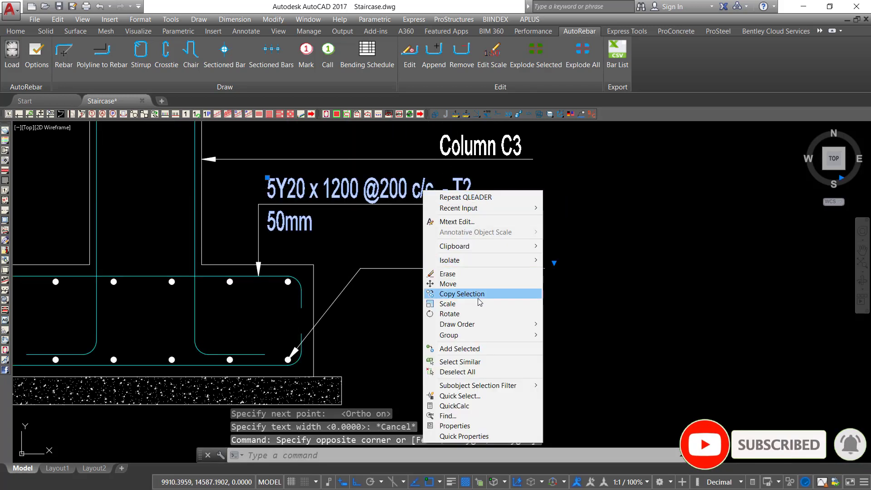
{"action": "left_click", "coordinate": [475, 294]}
{"action": "left_click", "coordinate": [267, 179]}
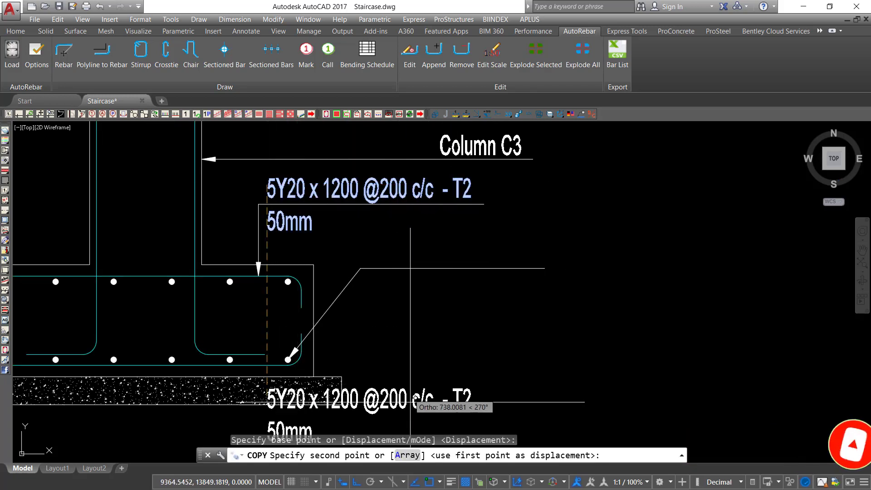
{"action": "key", "text": "F8"}
{"action": "scroll", "coordinate": [359, 248], "scroll_direction": "up", "scroll_amount": 2}
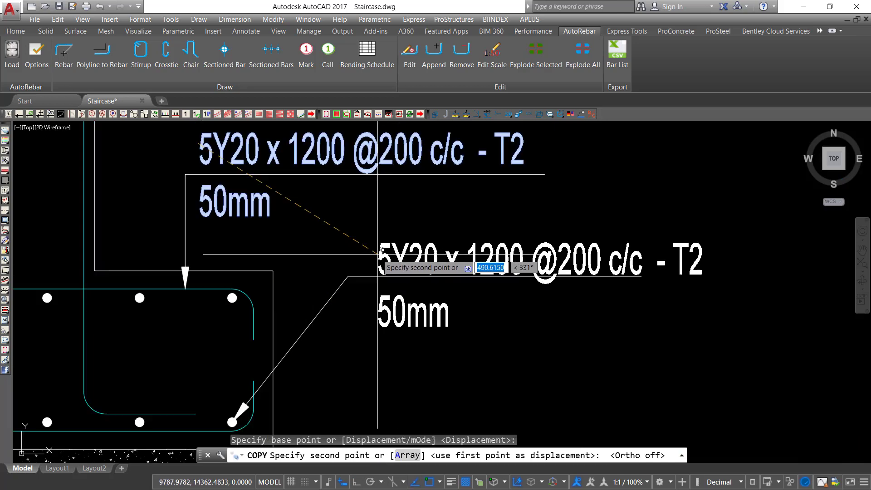
{"action": "left_click", "coordinate": [350, 243]}
{"action": "key", "text": "Escape"}
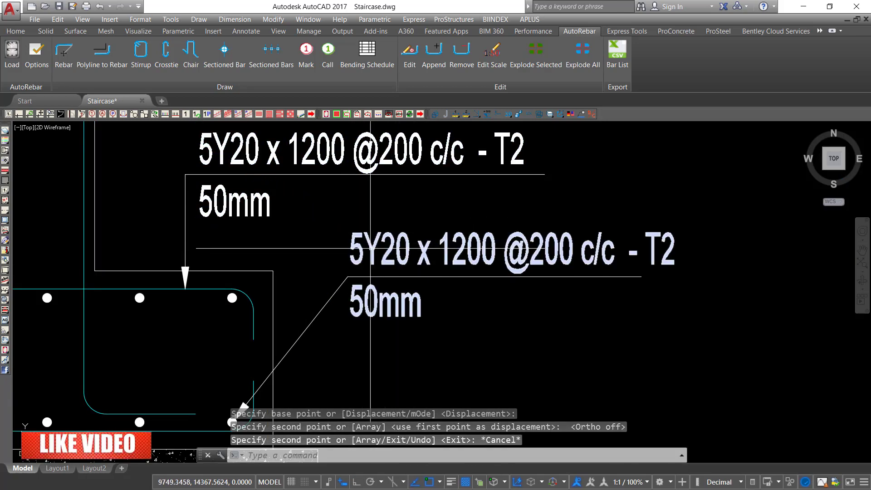
Step: In the copied label on the bottom bar leader, set the bar count to 6 and the bar length to 1300
{"action": "scroll", "coordinate": [364, 247], "scroll_direction": "up", "scroll_amount": 2}
{"action": "double_click", "coordinate": [362, 248]}
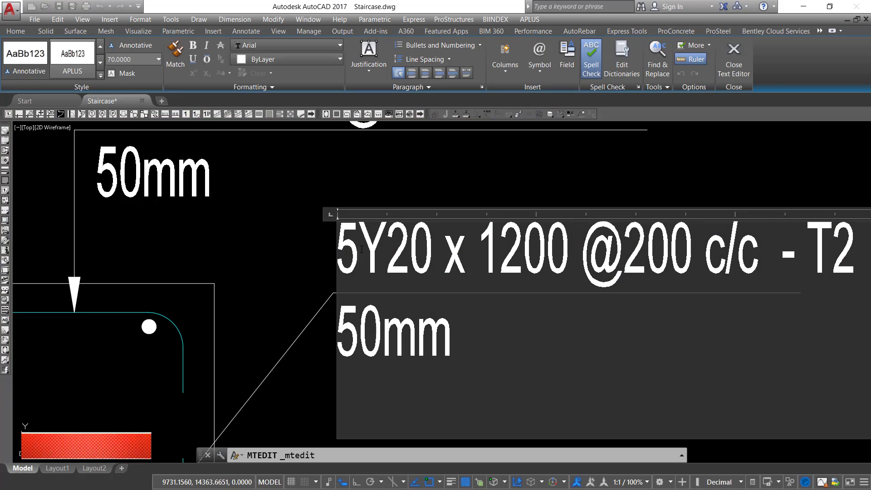
{"action": "key", "text": "BackSpace"}
{"action": "type", "text": "6"}
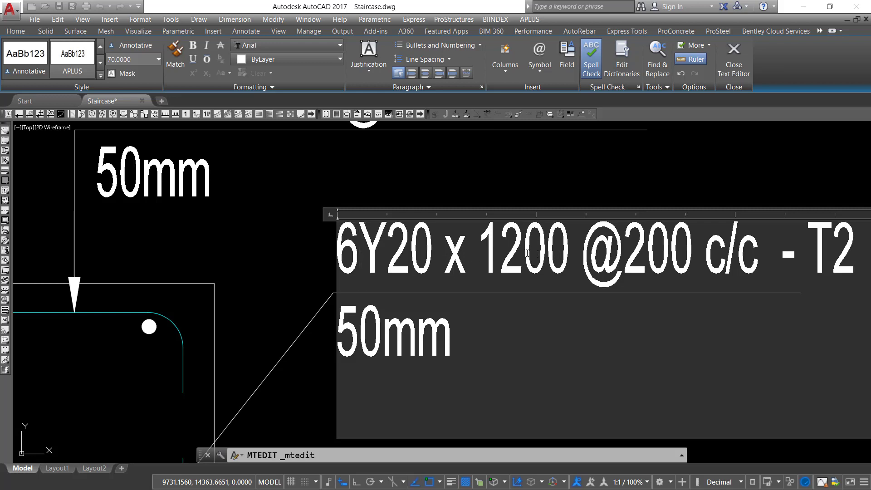
{"action": "key", "text": "BackSpace"}
{"action": "type", "text": "3"}
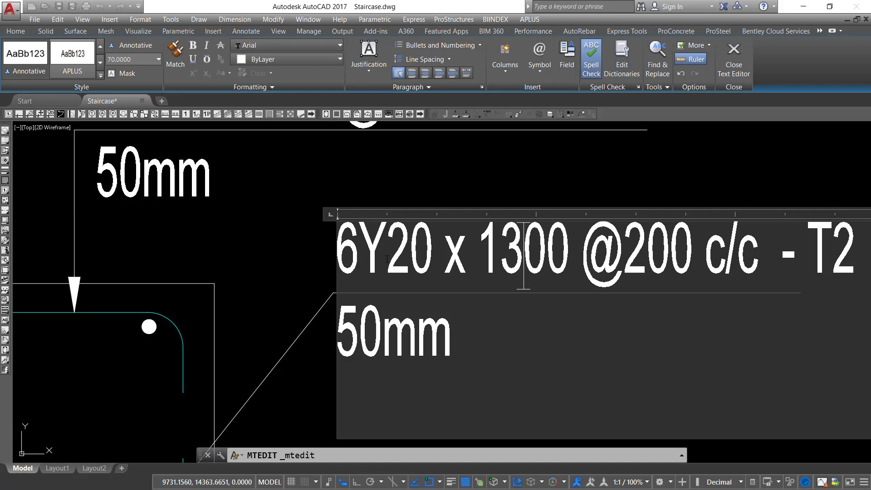
Step: Change the layer mark at the end of the copied bottom bar label to "B1" and finish the text edit
{"action": "scroll", "coordinate": [359, 254], "scroll_direction": "down", "scroll_amount": 2}
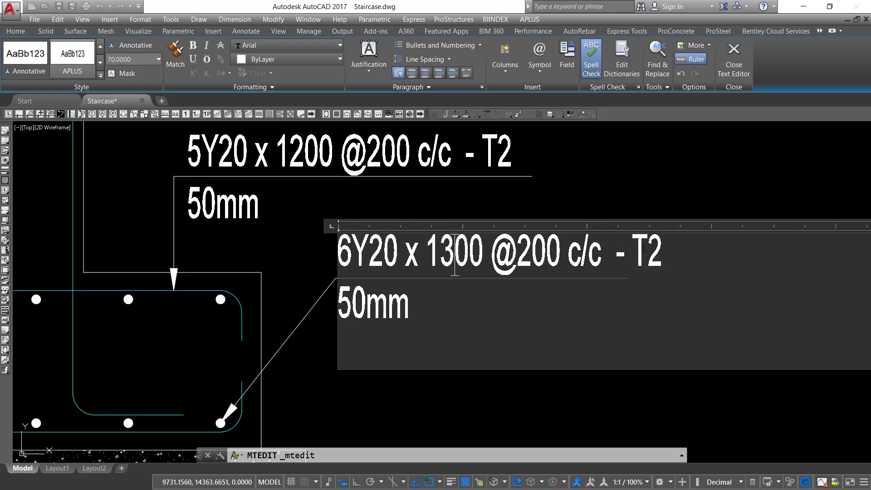
{"action": "key", "text": "BackSpace"}
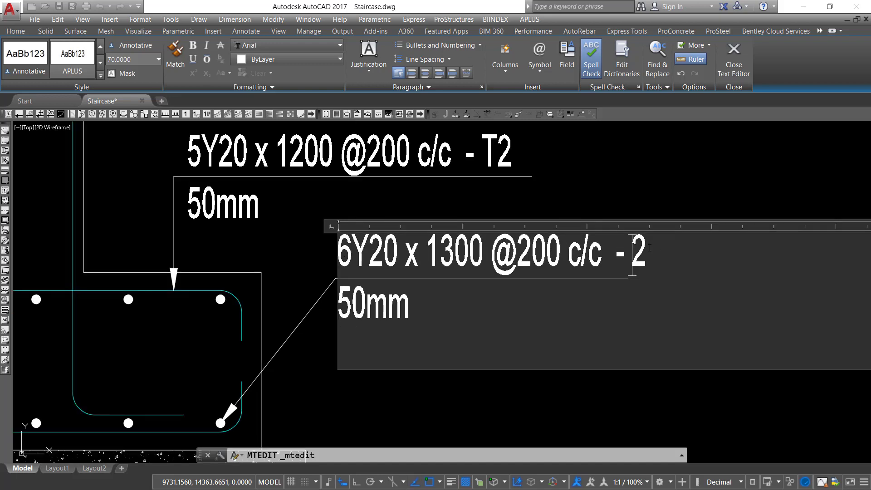
{"action": "type", "text": "b"}
{"action": "key", "text": "BackSpace"}
{"action": "type", "text": "B"}
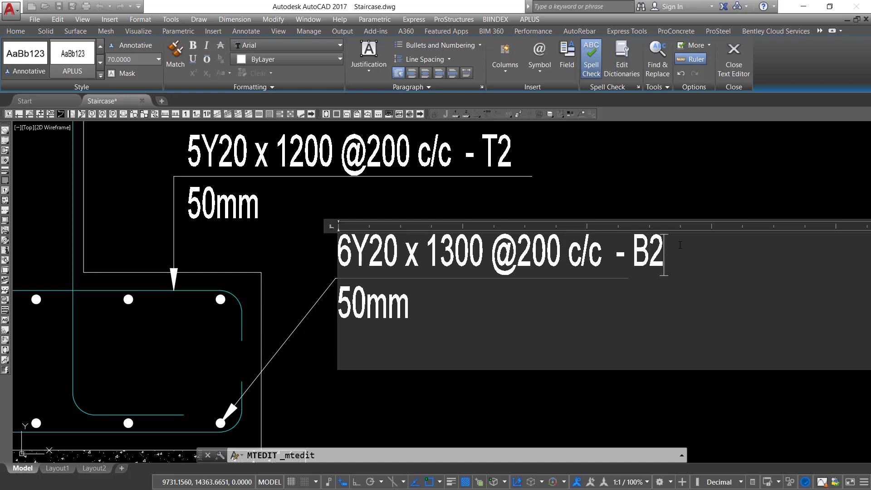
{"action": "key", "text": "BackSpace"}
{"action": "type", "text": "1"}
{"action": "left_click", "coordinate": [651, 183]}
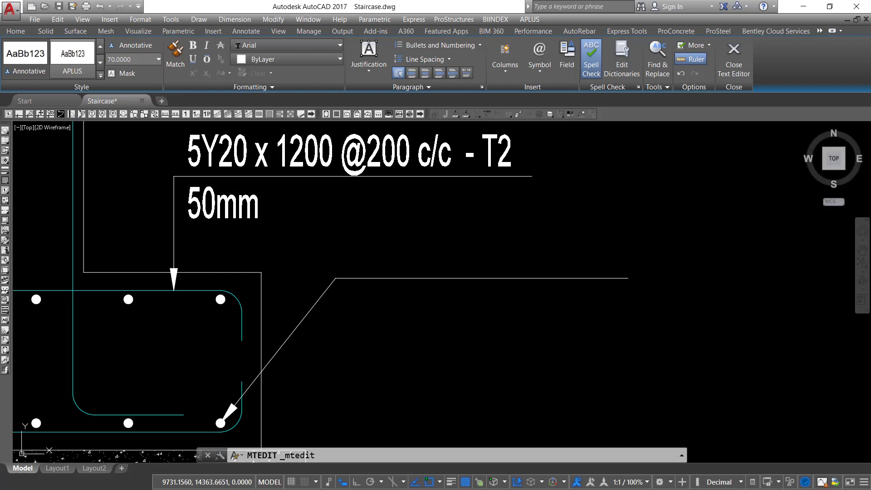
{"action": "scroll", "coordinate": [491, 210], "scroll_direction": "down", "scroll_amount": 1}
{"action": "middle_click_drag", "start_coordinate": [391, 359], "coordinate": [379, 311]}
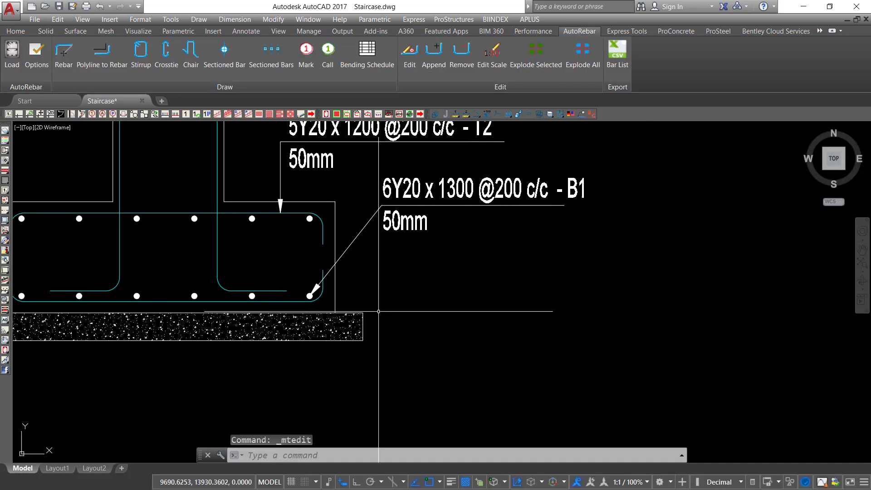
{"action": "scroll", "coordinate": [415, 300], "scroll_direction": "down", "scroll_amount": 1}
{"action": "scroll", "coordinate": [309, 297], "scroll_direction": "up", "scroll_amount": 5}
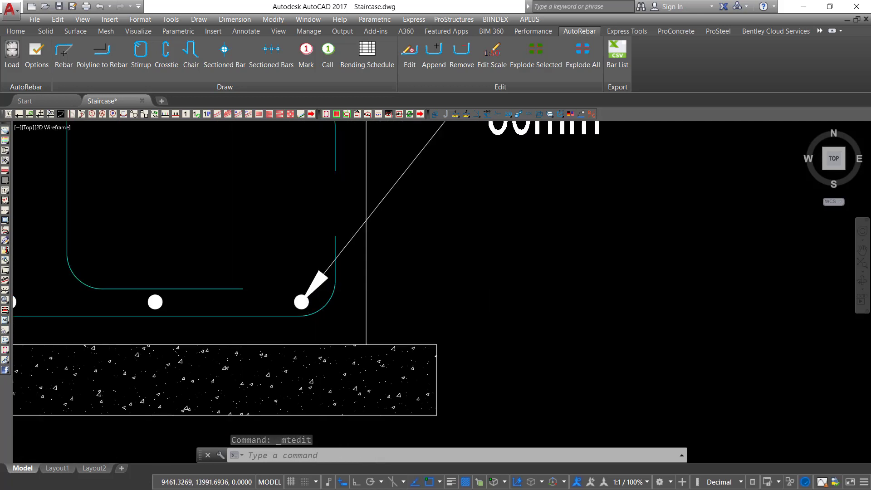
Step: Move the footing's top bar leader slightly down so its arrow tip sits just below the top bar line
{"action": "scroll", "coordinate": [343, 210], "scroll_direction": "down", "scroll_amount": 3}
{"action": "scroll", "coordinate": [291, 141], "scroll_direction": "up", "scroll_amount": 6}
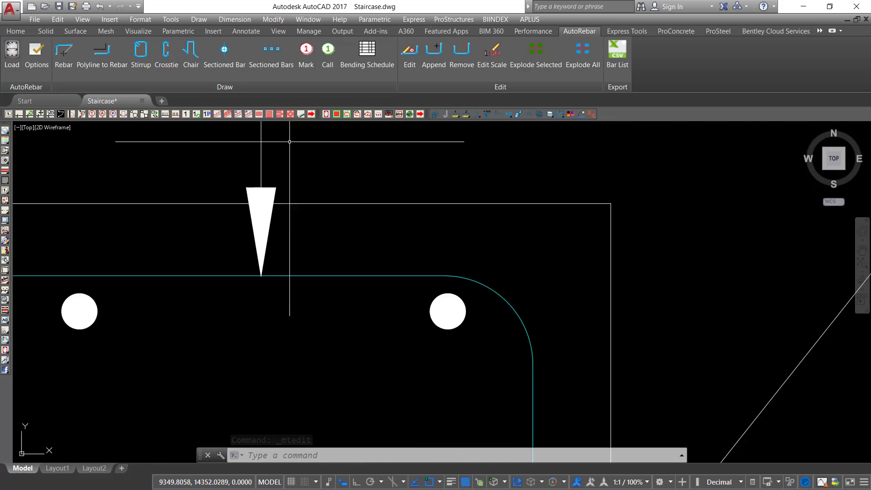
{"action": "left_click", "coordinate": [290, 227]}
{"action": "left_click", "coordinate": [240, 233]}
{"action": "right_click", "coordinate": [304, 233]}
{"action": "left_click", "coordinate": [347, 316]}
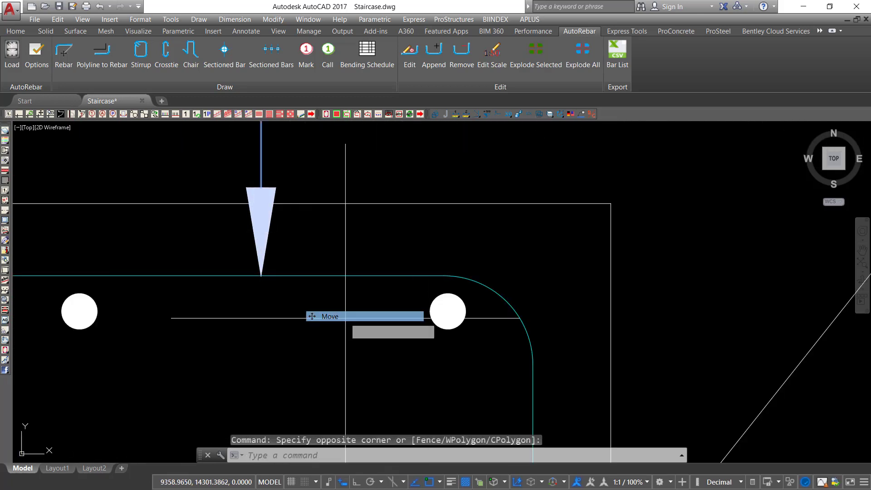
{"action": "left_click", "coordinate": [347, 292]}
{"action": "left_click", "coordinate": [344, 298]}
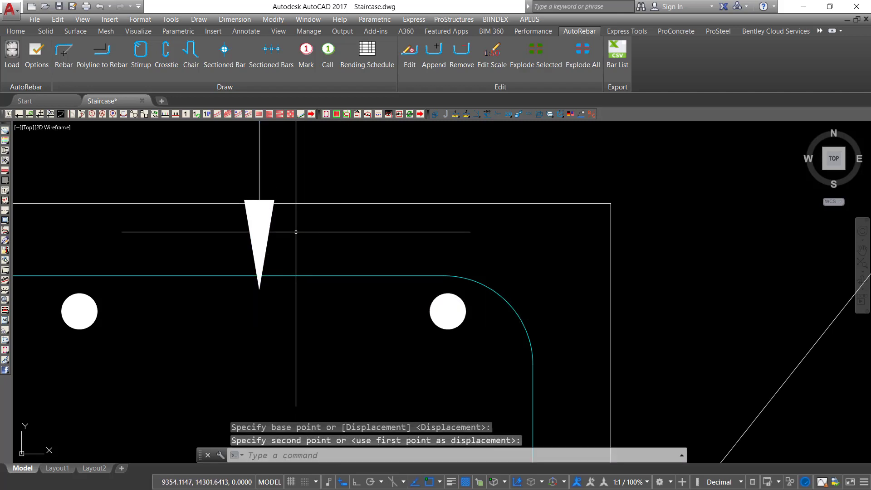
Step: Change the top bar leader's arrowhead to Dot blank and deselect the leader
{"action": "left_click", "coordinate": [269, 232]}
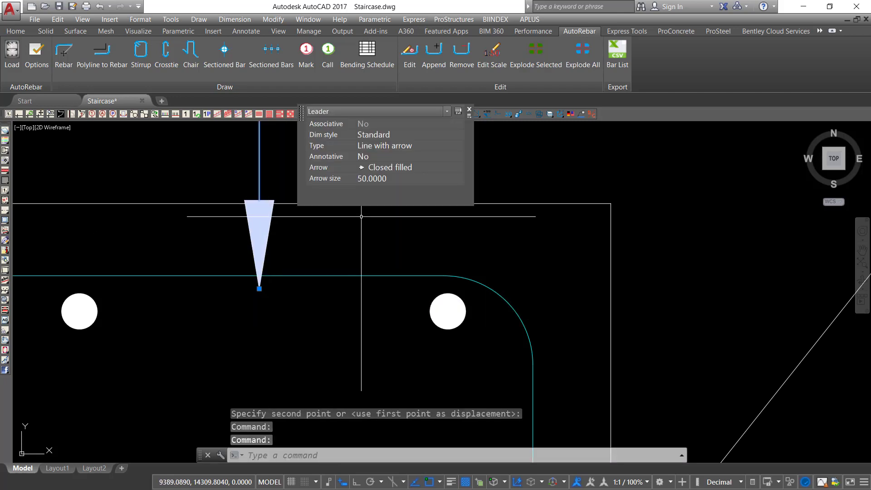
{"action": "left_click", "coordinate": [415, 169]}
{"action": "scroll", "coordinate": [407, 217], "scroll_direction": "down", "scroll_amount": 4}
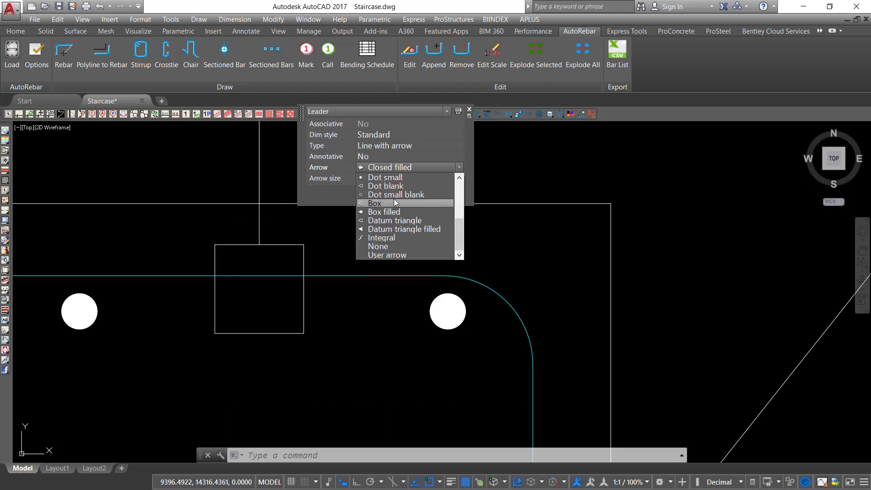
{"action": "left_click", "coordinate": [391, 188]}
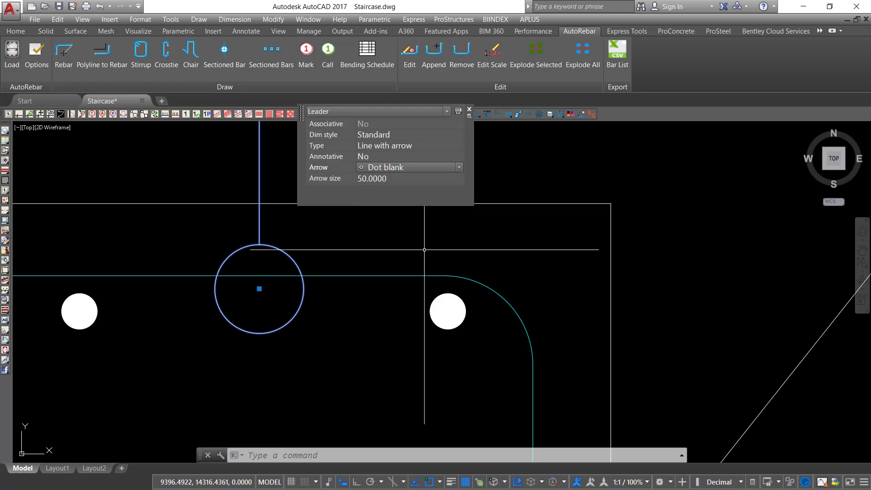
{"action": "scroll", "coordinate": [323, 249], "scroll_direction": "down", "scroll_amount": 4}
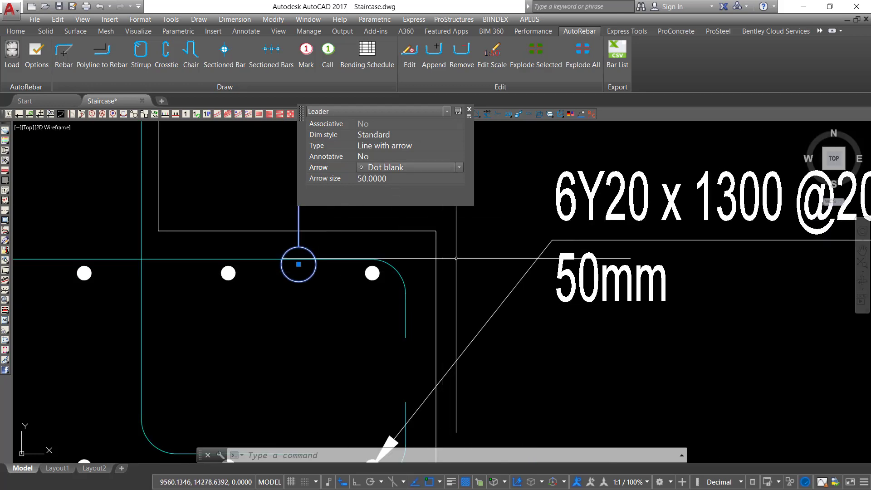
{"action": "key", "text": "Escape"}
Step: Change the footing's bottom bar leader arrowhead to Dot blank and clear the selection
{"action": "scroll", "coordinate": [428, 298], "scroll_direction": "down", "scroll_amount": 4}
{"action": "scroll", "coordinate": [428, 298], "scroll_direction": "up", "scroll_amount": 4}
{"action": "left_click", "coordinate": [422, 295]}
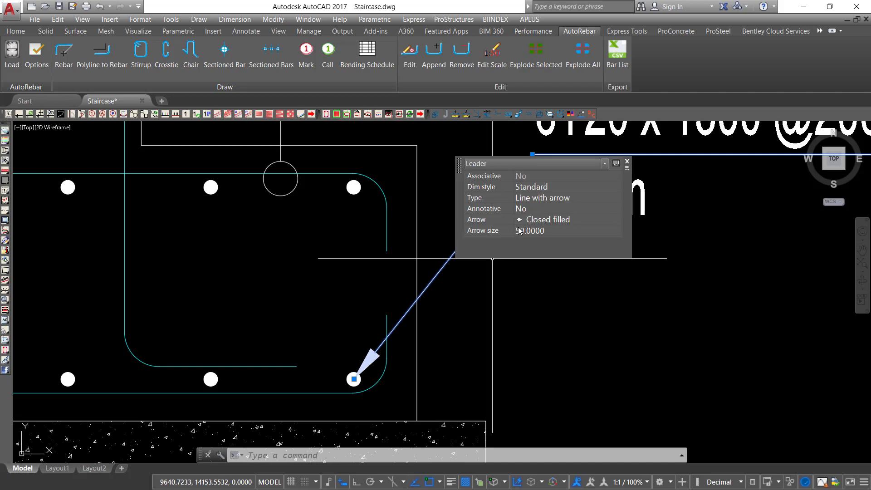
{"action": "left_click", "coordinate": [546, 221]}
{"action": "scroll", "coordinate": [552, 268], "scroll_direction": "down", "scroll_amount": 2}
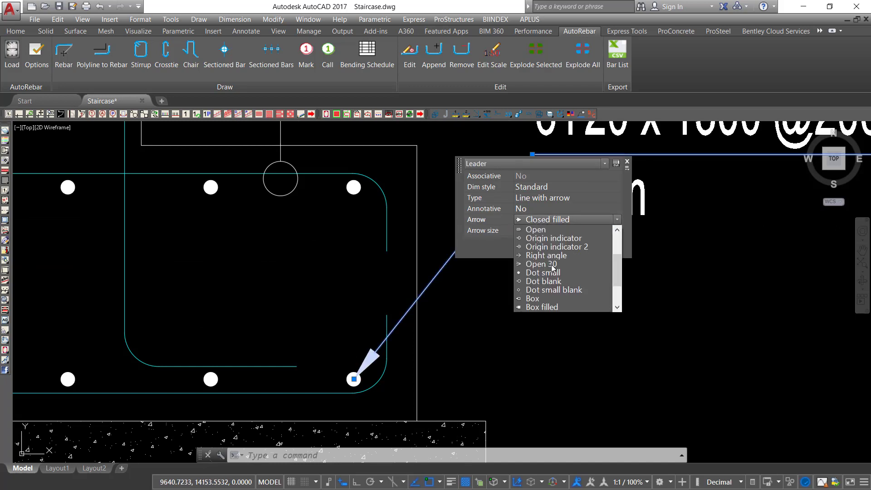
{"action": "left_click", "coordinate": [541, 281]}
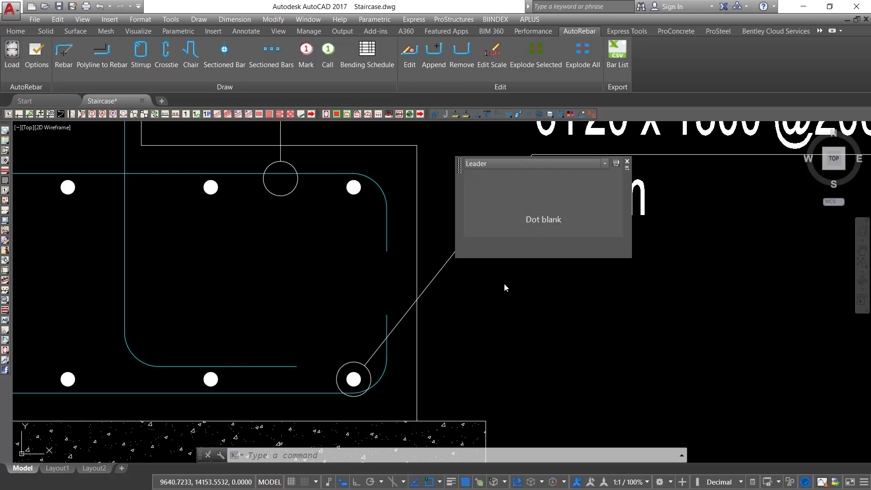
{"action": "key", "text": "Escape"}
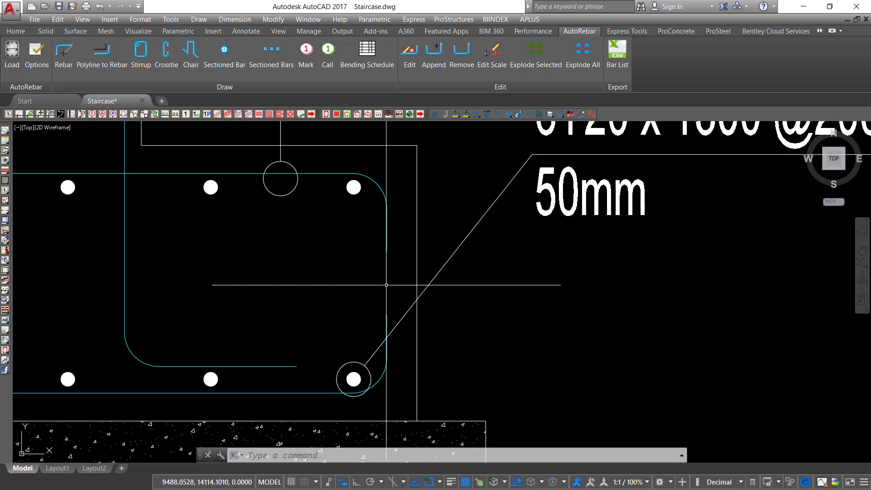
Step: Draw a horizontal quick leader without text outward from the right edge of the blinding layer under the footing, with ortho on
{"action": "scroll", "coordinate": [433, 332], "scroll_direction": "down", "scroll_amount": 3}
{"action": "type", "text": "le"}
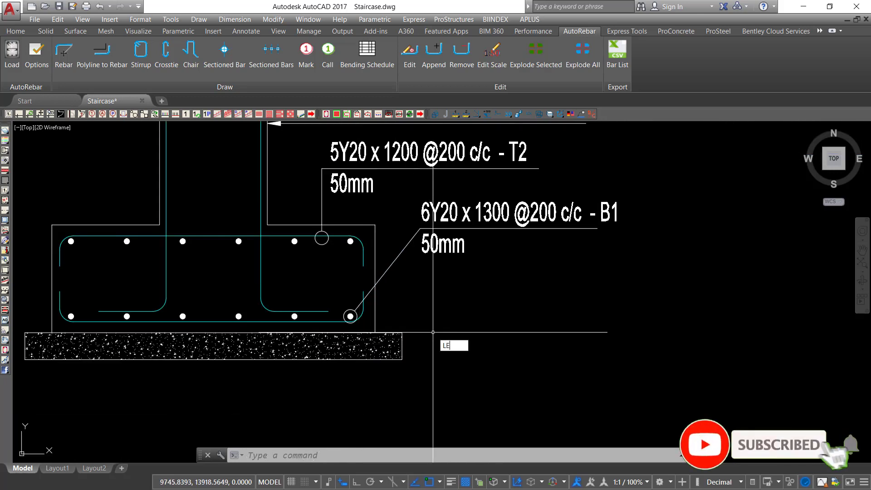
{"action": "key", "text": "Return"}
{"action": "scroll", "coordinate": [406, 349], "scroll_direction": "up", "scroll_amount": 4}
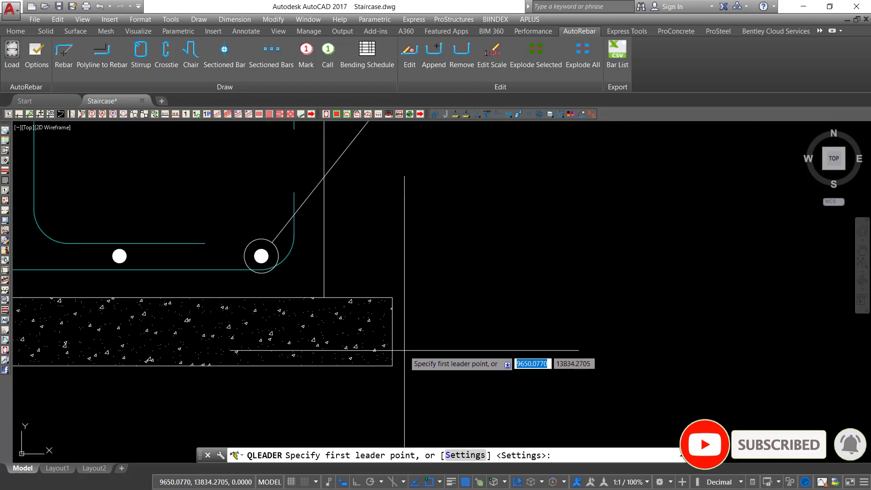
{"action": "left_click", "coordinate": [392, 331]}
{"action": "scroll", "coordinate": [393, 331], "scroll_direction": "down", "scroll_amount": 3}
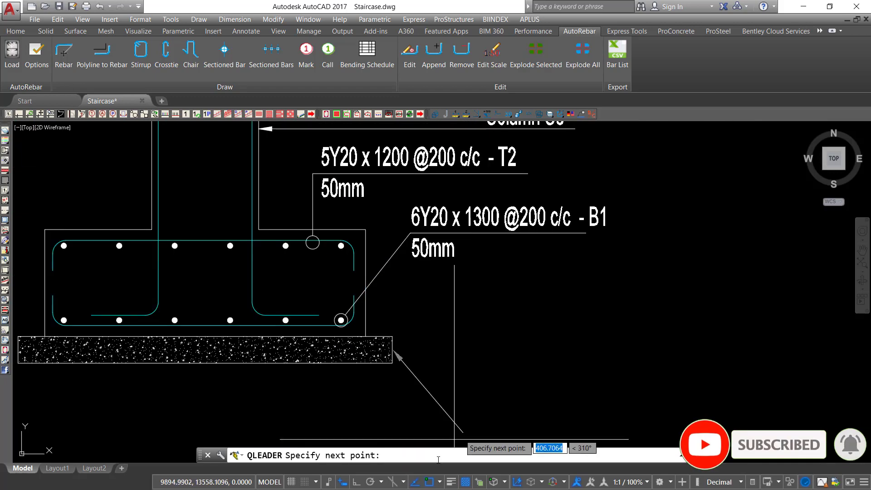
{"action": "key", "text": "F8"}
{"action": "left_click", "coordinate": [540, 352]}
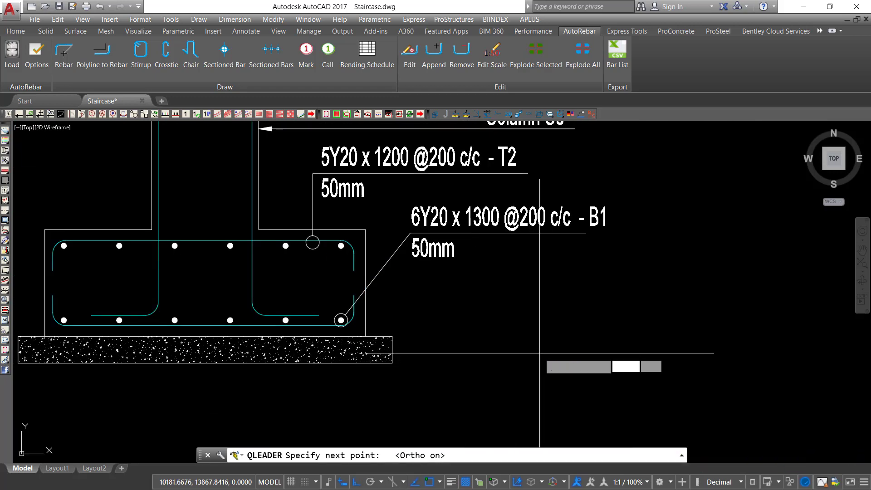
{"action": "key", "text": "Escape"}
Step: Copy the 6Y20 bottom bar label straight down onto the new blinding leader
{"action": "left_click", "coordinate": [605, 234]}
{"action": "left_click", "coordinate": [629, 207]}
{"action": "right_click", "coordinate": [578, 218]}
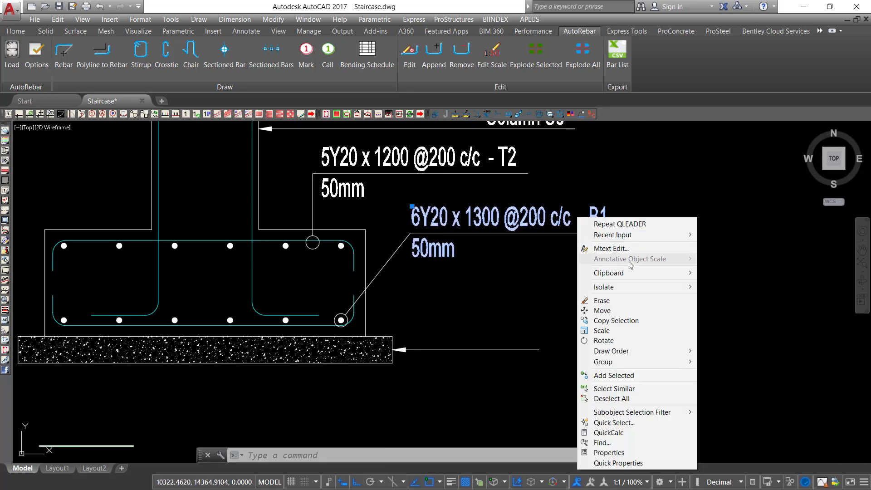
{"action": "left_click", "coordinate": [622, 321]}
{"action": "left_click", "coordinate": [469, 217]}
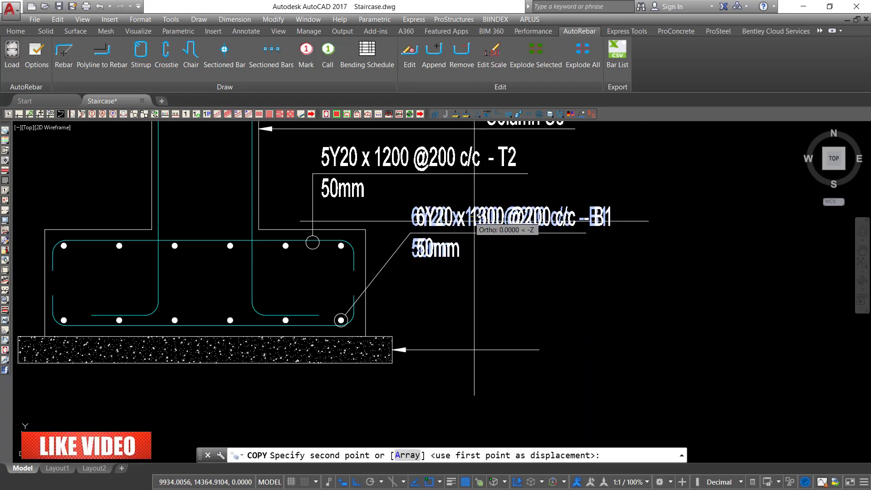
{"action": "left_click", "coordinate": [521, 335]}
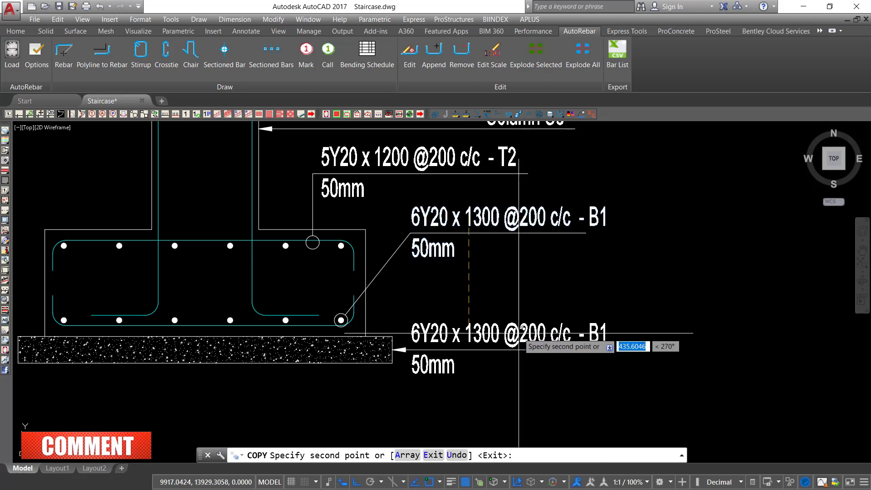
{"action": "key", "text": "Return"}
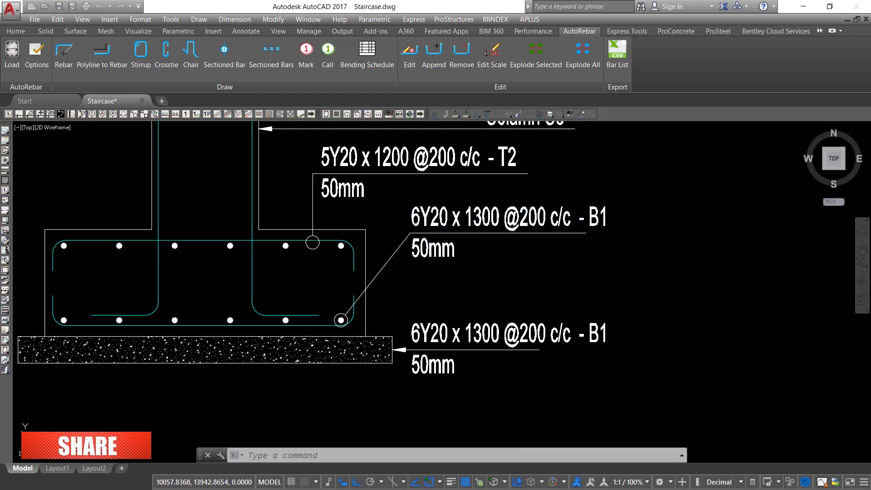
Step: Replace the whole copied label with "100mm concrete blinding" and finish the text edit
{"action": "double_click", "coordinate": [505, 333]}
{"action": "key", "text": "ctrl+a"}
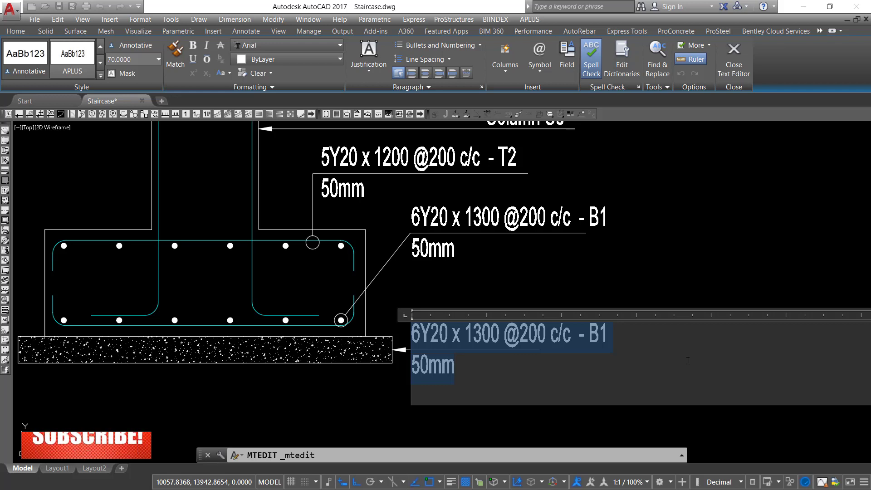
{"action": "type", "text": "1000"}
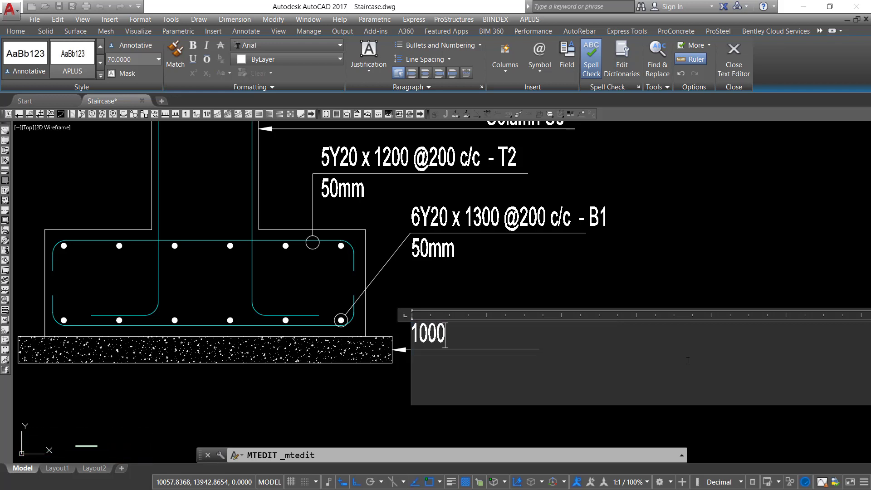
{"action": "key", "text": "BackSpace"}
{"action": "type", "text": "M"}
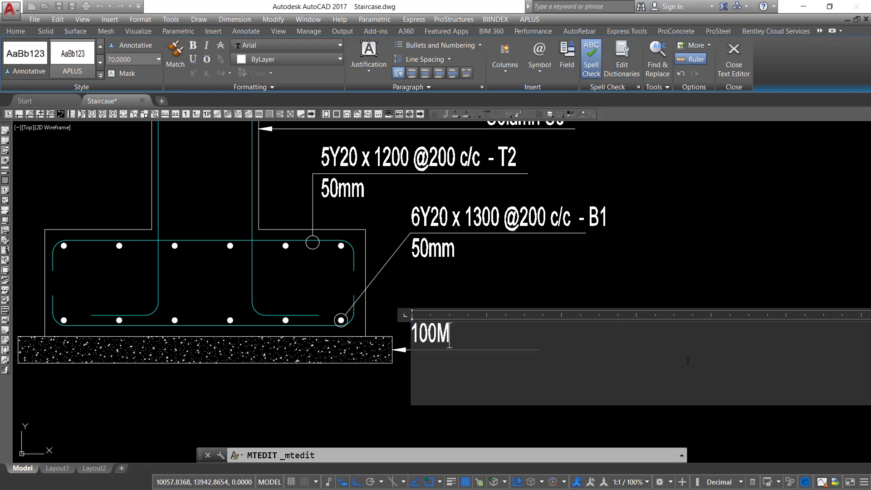
{"action": "type", "text": "M CON"}
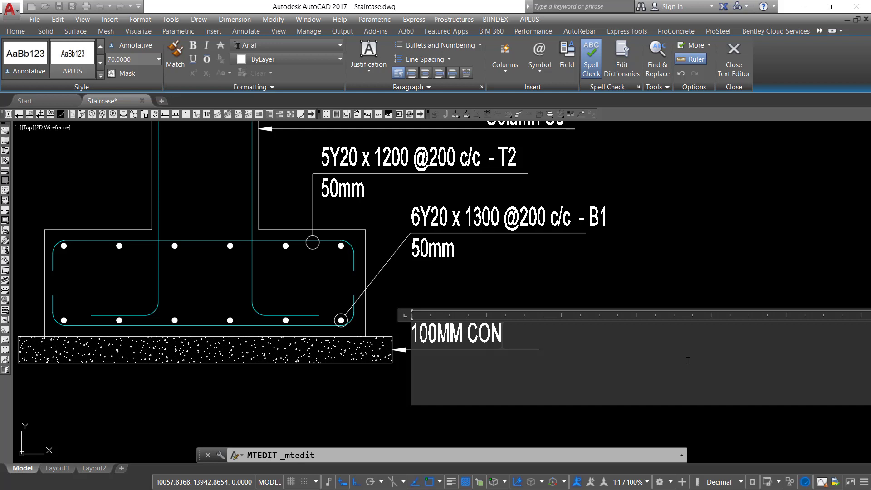
{"action": "type", "text": "CRE"}
{"action": "key", "text": "BackSpace"}
{"action": "key", "text": "BackSpace"}
{"action": "key", "text": "BackSpace"}
{"action": "key", "text": "BackSpace"}
{"action": "key", "text": "BackSpace"}
{"action": "key", "text": "BackSpace"}
{"action": "key", "text": "BackSpace"}
{"action": "key", "text": "BackSpace"}
{"action": "key", "text": "BackSpace"}
{"action": "key", "text": "BackSpace"}
{"action": "key", "text": "BackSpace"}
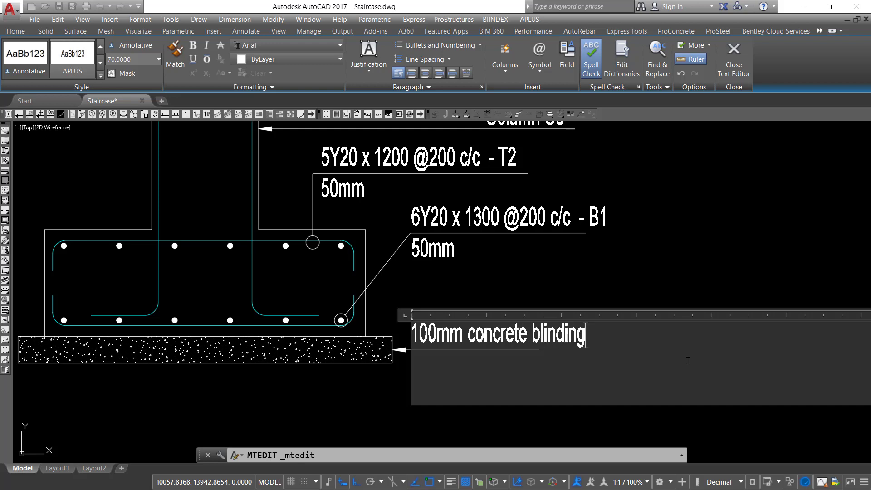
{"action": "left_click", "coordinate": [754, 308]}
Step: Draw a horizontal tie line inside the column just above the footing, extending slightly past both vertical column bars
{"action": "scroll", "coordinate": [399, 347], "scroll_direction": "down", "scroll_amount": 5}
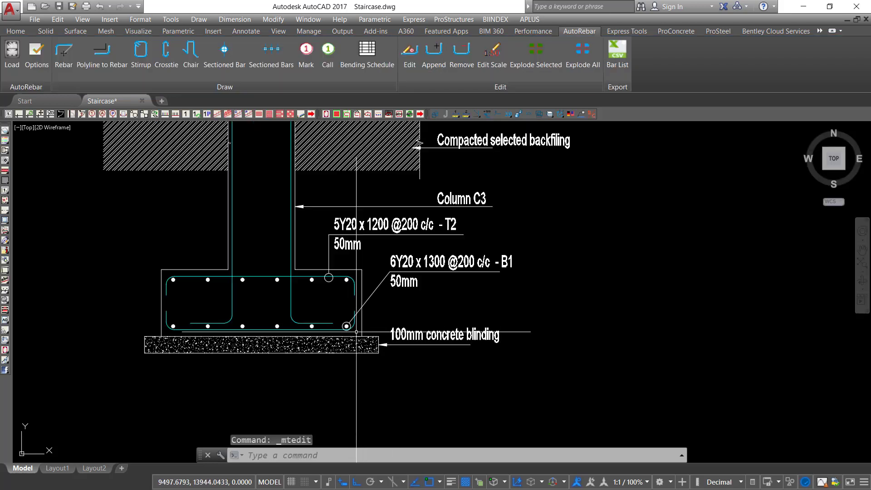
{"action": "middle_click_drag", "start_coordinate": [422, 257], "coordinate": [406, 318]}
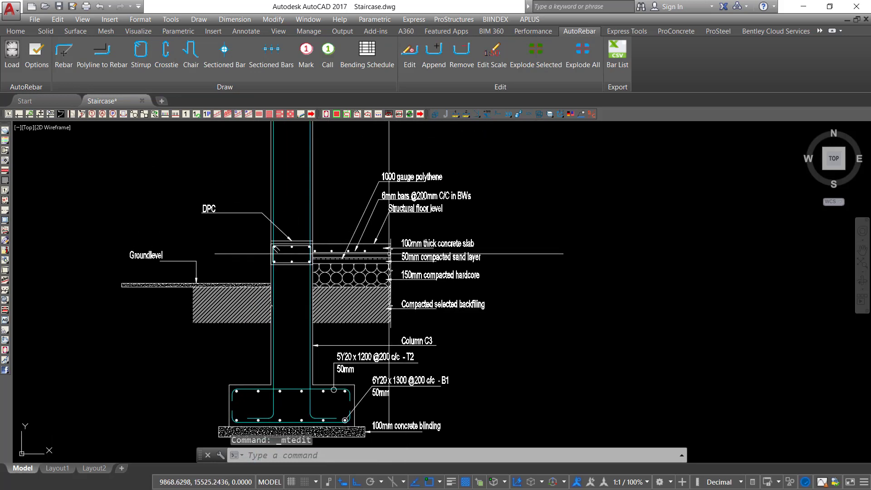
{"action": "scroll", "coordinate": [407, 238], "scroll_direction": "down", "scroll_amount": 2}
{"action": "middle_click_drag", "start_coordinate": [367, 254], "coordinate": [367, 266]}
{"action": "scroll", "coordinate": [331, 343], "scroll_direction": "up", "scroll_amount": 2}
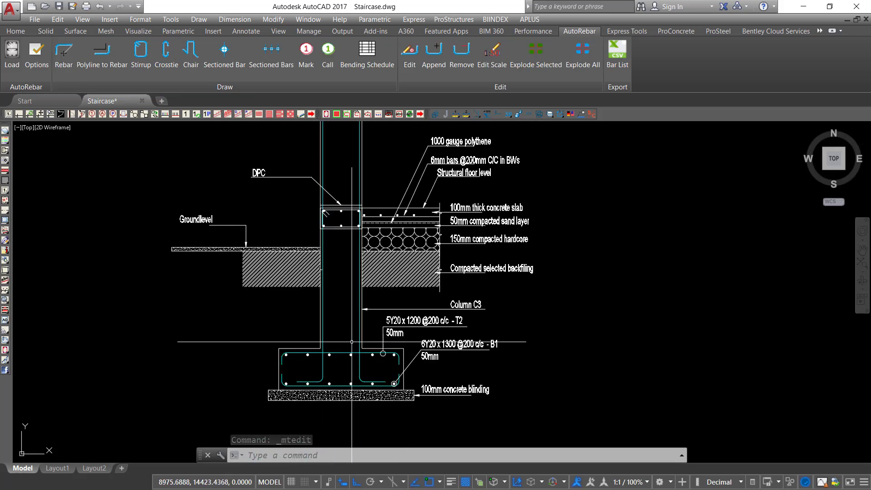
{"action": "scroll", "coordinate": [357, 352], "scroll_direction": "up", "scroll_amount": 2}
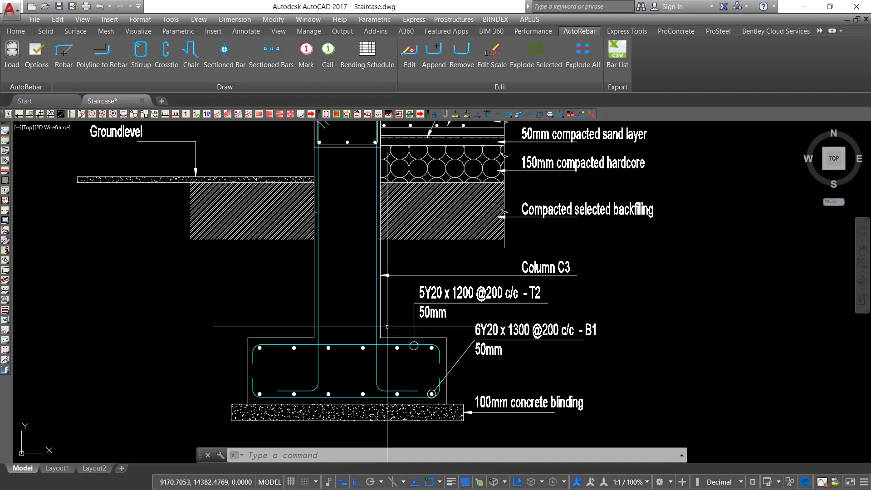
{"action": "scroll", "coordinate": [338, 343], "scroll_direction": "up", "scroll_amount": 2}
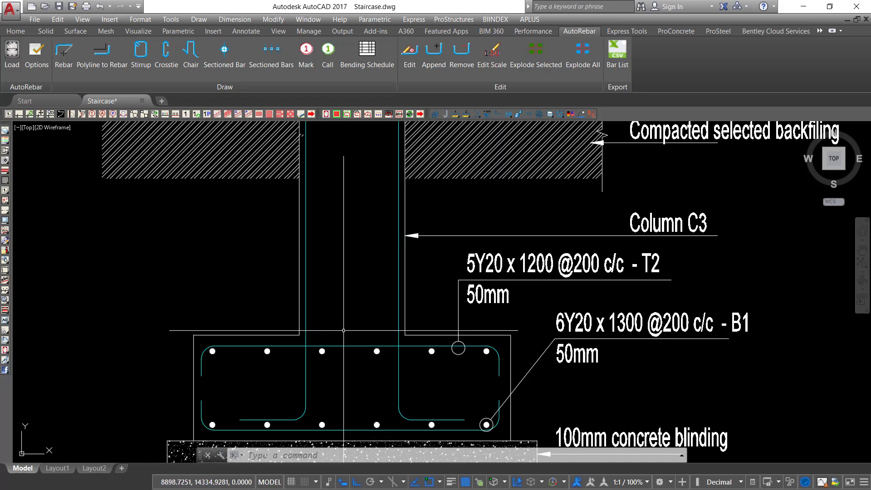
{"action": "type", "text": "L"}
{"action": "key", "text": "Return"}
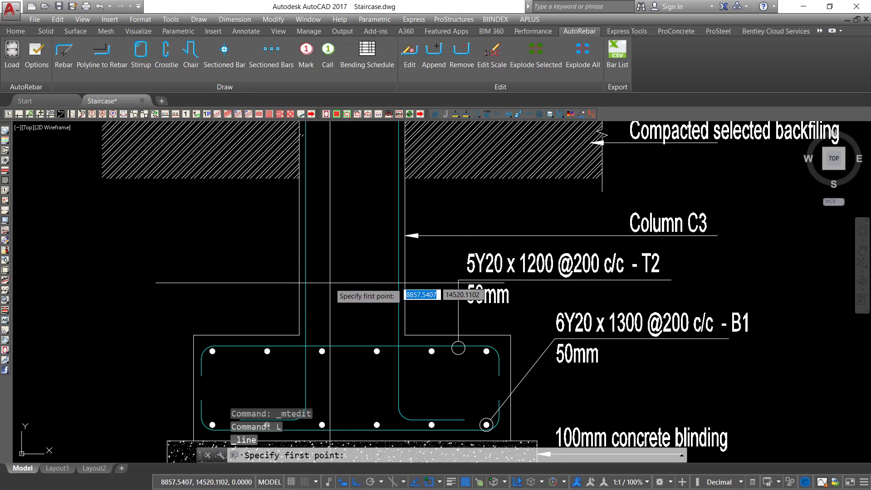
{"action": "scroll", "coordinate": [330, 282], "scroll_direction": "up", "scroll_amount": 4}
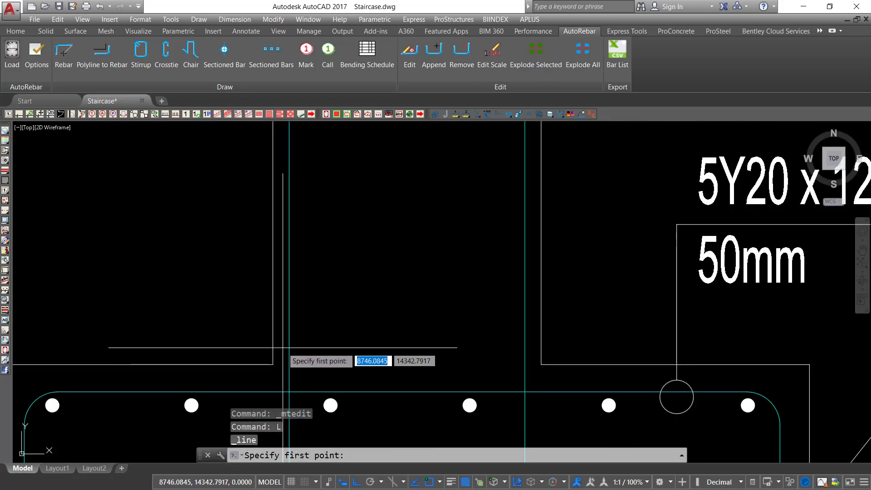
{"action": "left_click", "coordinate": [282, 347]}
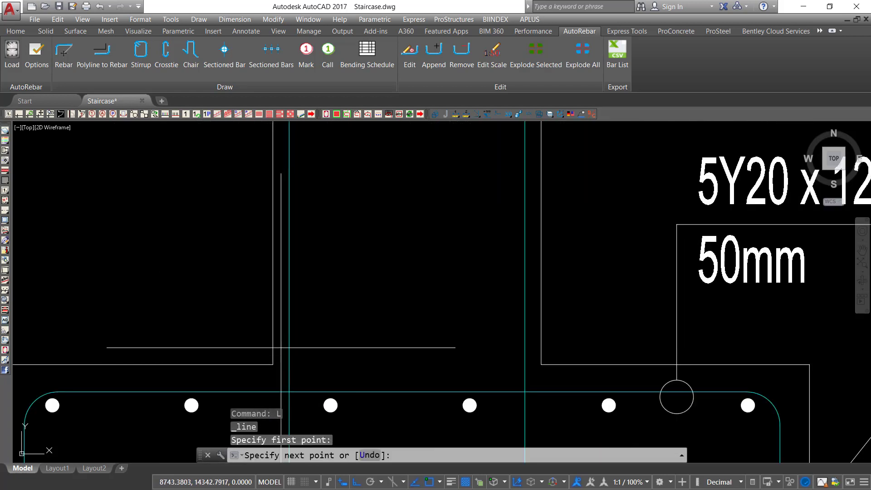
{"action": "left_click", "coordinate": [533, 349]}
{"action": "key", "text": "Escape"}
Step: Copy the tie line above the footing 200 mm straight up the column
{"action": "left_click", "coordinate": [440, 306]}
{"action": "left_click", "coordinate": [413, 359]}
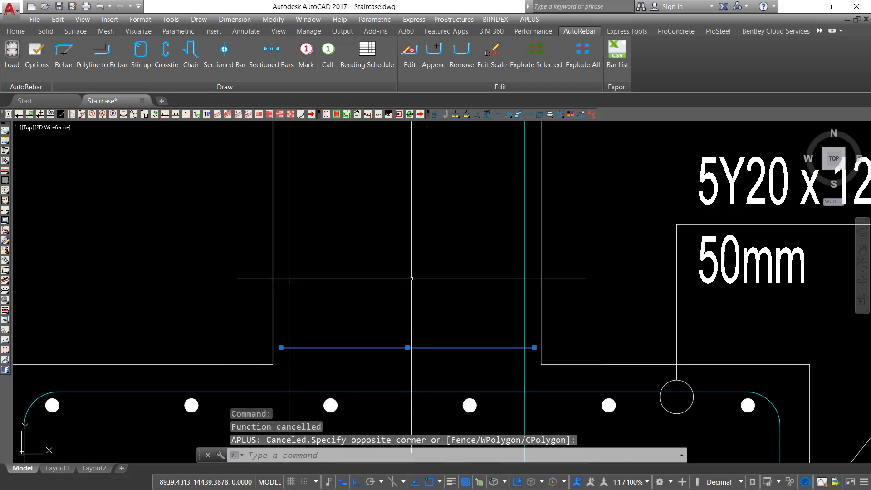
{"action": "right_click", "coordinate": [411, 275]}
{"action": "left_click", "coordinate": [456, 126]}
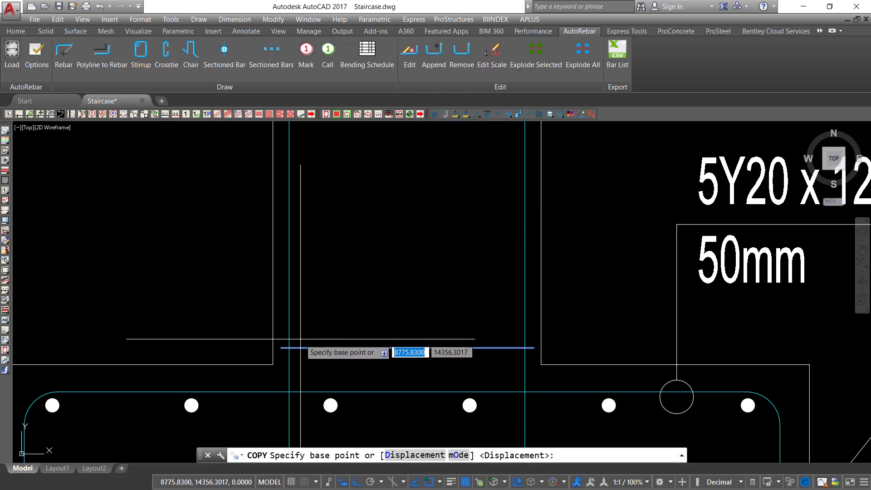
{"action": "left_click", "coordinate": [290, 348]}
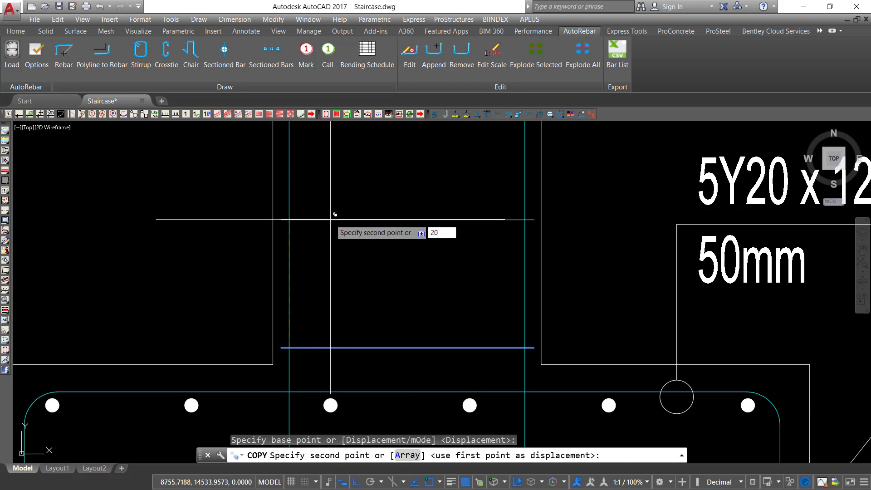
{"action": "key", "text": "Return"}
{"action": "right_click", "coordinate": [331, 220]}
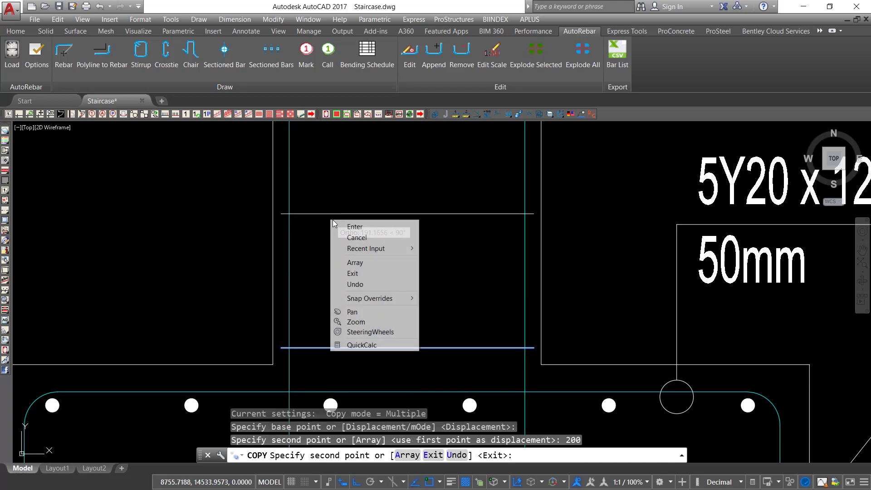
{"action": "left_click", "coordinate": [356, 227]}
Step: Copy the lower tie line one tie spacing down into the footing, using the upper tie's endpoint as base point
{"action": "left_click", "coordinate": [422, 292]}
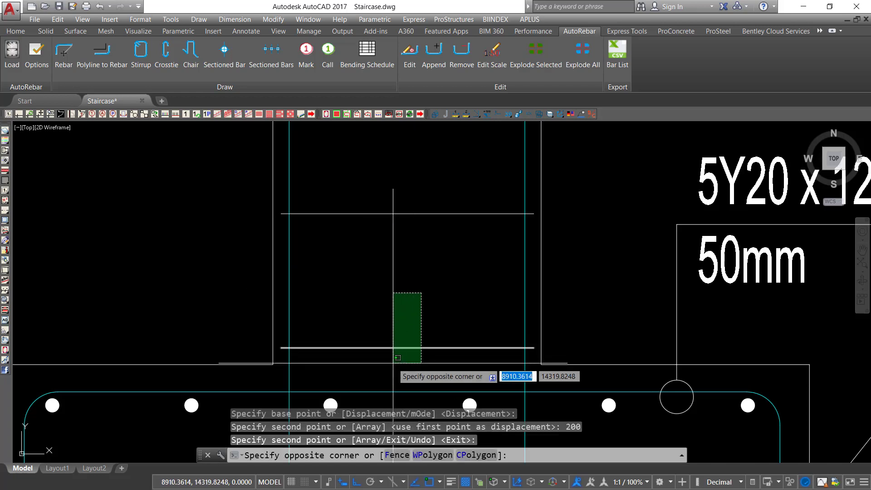
{"action": "left_click", "coordinate": [389, 360]}
{"action": "right_click", "coordinate": [400, 294]}
{"action": "left_click", "coordinate": [457, 141]}
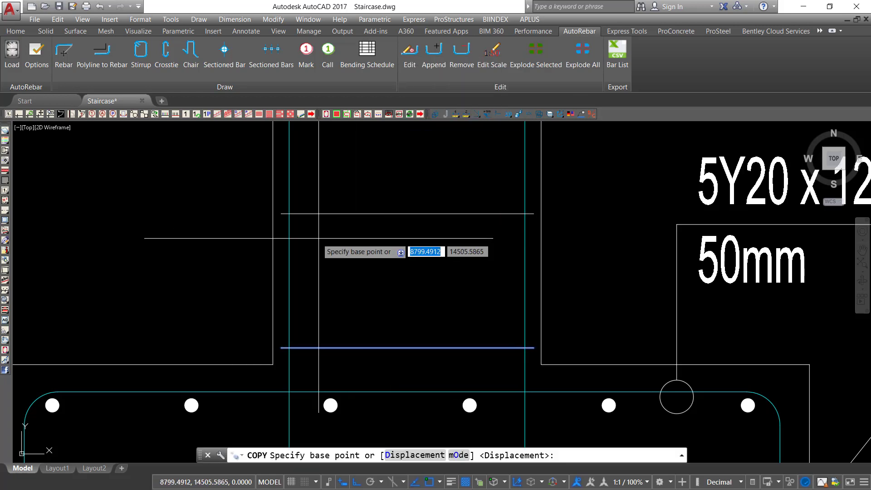
{"action": "left_click", "coordinate": [281, 214]}
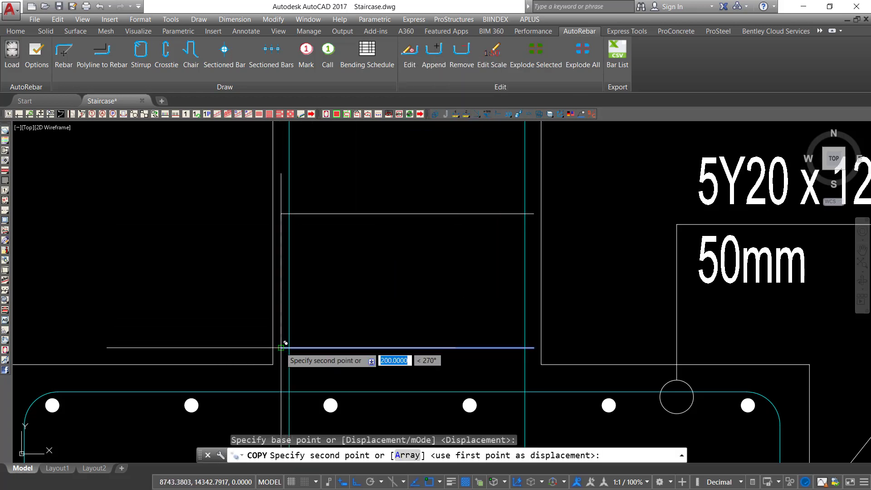
{"action": "left_click", "coordinate": [281, 348]}
{"action": "scroll", "coordinate": [335, 255], "scroll_direction": "down", "scroll_amount": 3}
{"action": "right_click", "coordinate": [339, 301]}
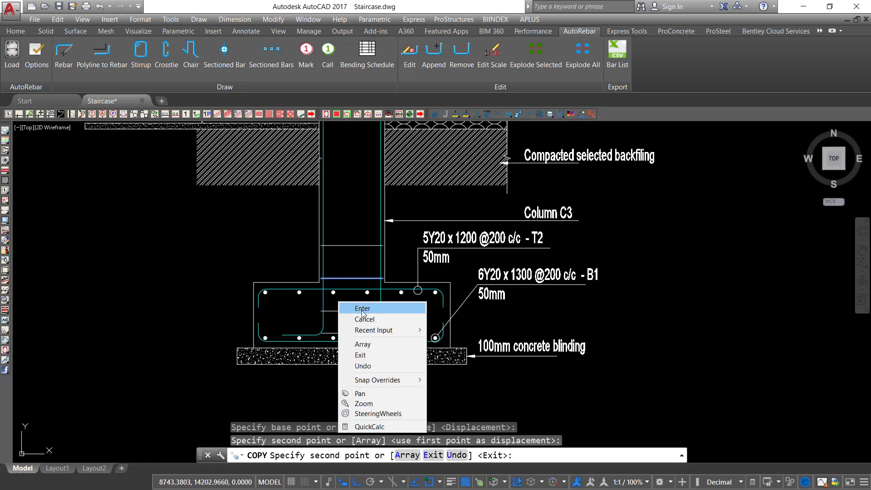
{"action": "left_click", "coordinate": [361, 307]}
Step: Copy the two ties above the footing up the column, from the midpoint of the footing tie to the midpoint of the upper tie
{"action": "scroll", "coordinate": [359, 264], "scroll_direction": "up", "scroll_amount": 2}
{"action": "left_click", "coordinate": [370, 210]}
{"action": "left_click", "coordinate": [352, 273]}
{"action": "left_click", "coordinate": [350, 297]}
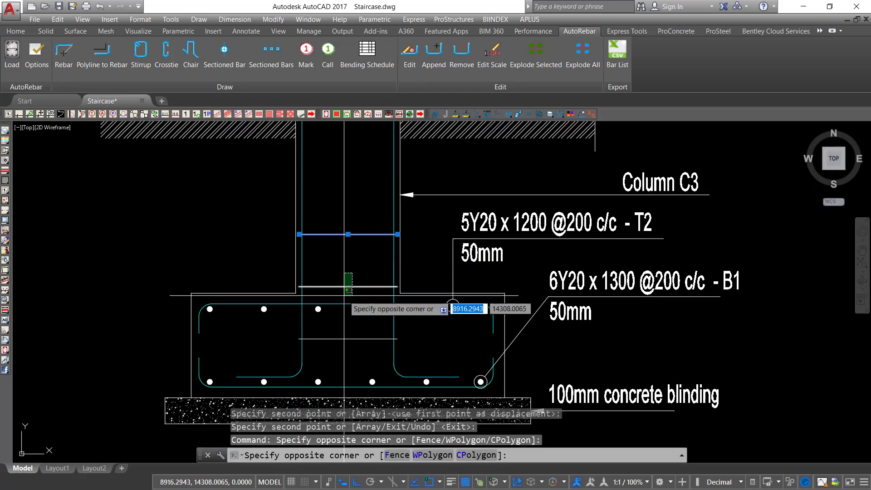
{"action": "left_click", "coordinate": [348, 258]}
{"action": "right_click", "coordinate": [348, 262]}
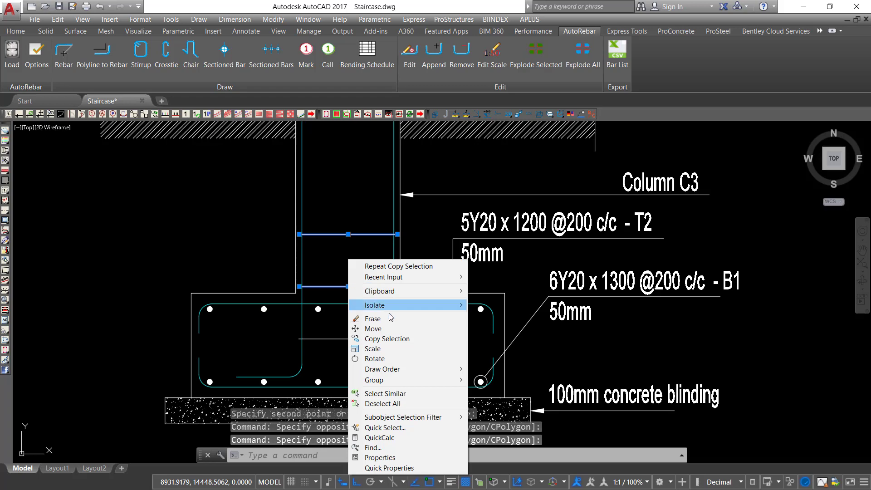
{"action": "left_click", "coordinate": [387, 338]}
{"action": "scroll", "coordinate": [313, 338], "scroll_direction": "up", "scroll_amount": 2}
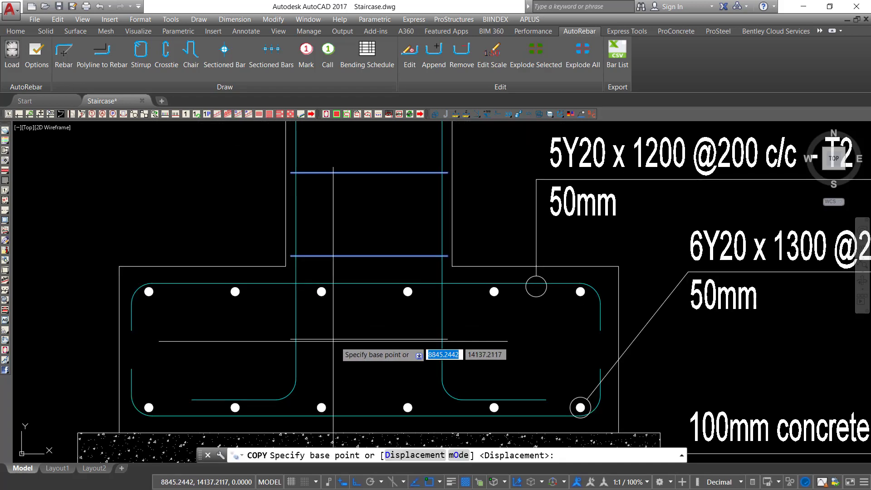
{"action": "left_click", "coordinate": [369, 339]}
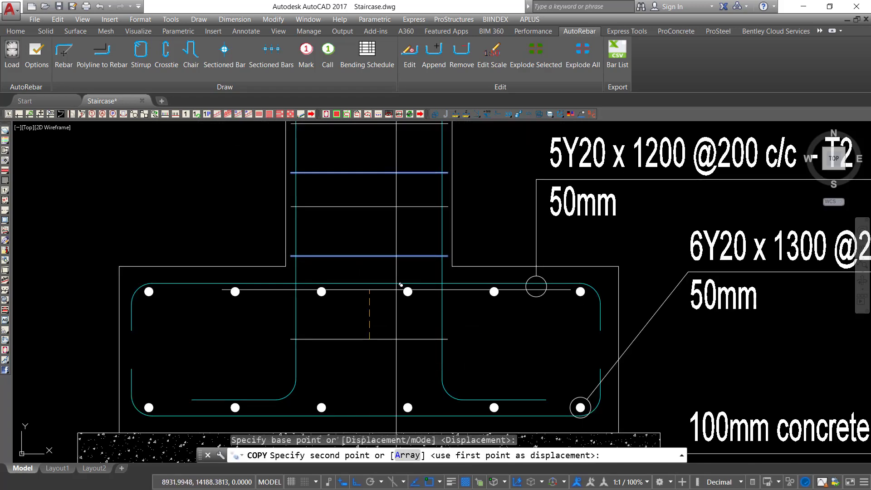
{"action": "left_click", "coordinate": [376, 173]}
Step: Keep placing copies of the tie pair up the column at the same spacing until its full height is covered
{"action": "scroll", "coordinate": [379, 318], "scroll_direction": "down", "scroll_amount": 5}
{"action": "scroll", "coordinate": [388, 284], "scroll_direction": "up", "scroll_amount": 5}
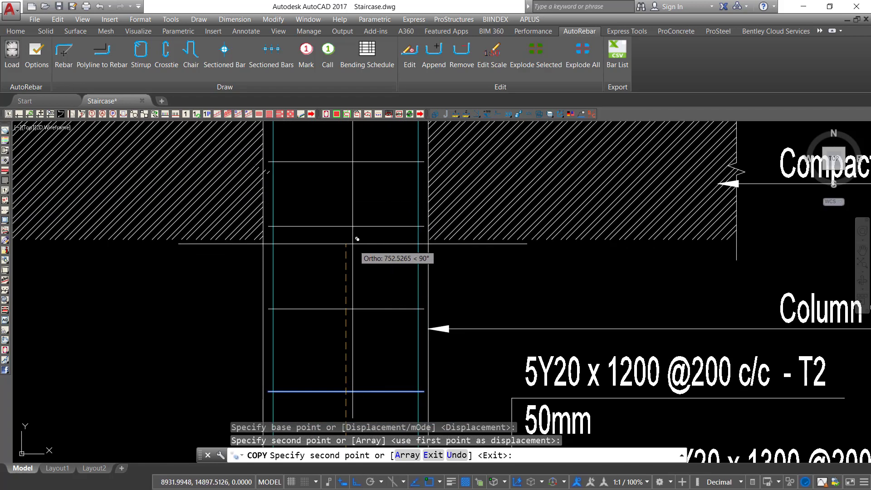
{"action": "left_click", "coordinate": [346, 226]}
{"action": "middle_click_drag", "start_coordinate": [363, 220], "coordinate": [375, 396]}
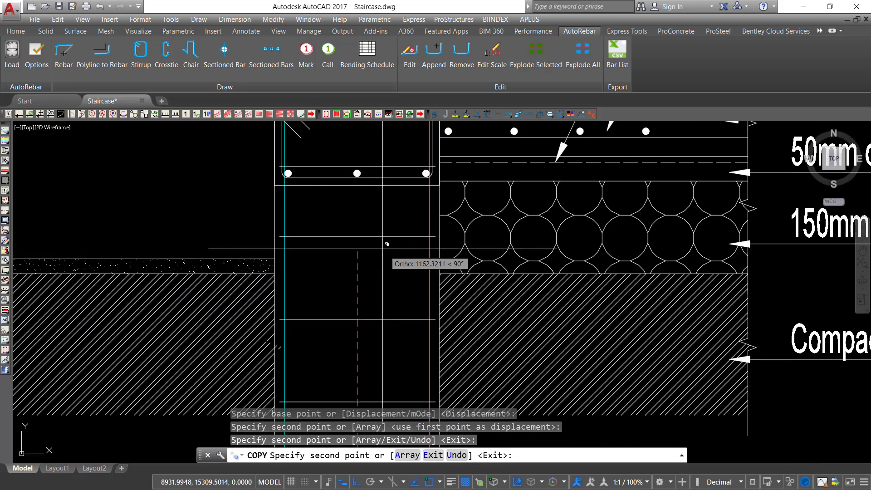
{"action": "left_click", "coordinate": [358, 237]}
{"action": "middle_click_drag", "start_coordinate": [374, 214], "coordinate": [384, 377]}
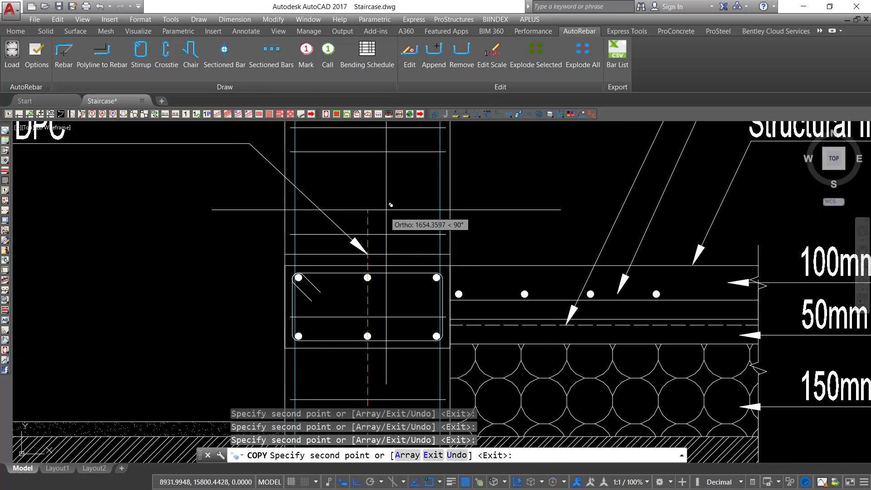
{"action": "middle_click_drag", "start_coordinate": [391, 204], "coordinate": [393, 375]}
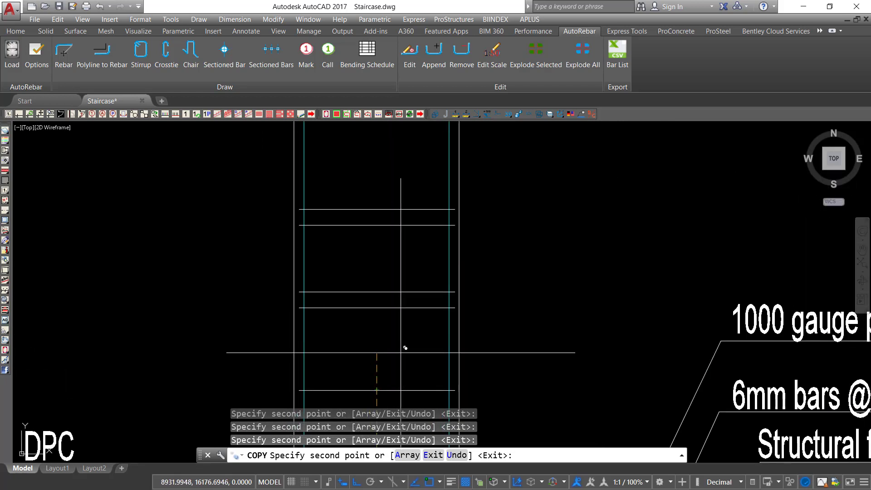
{"action": "left_click", "coordinate": [377, 225]}
{"action": "middle_click_drag", "start_coordinate": [382, 228], "coordinate": [404, 385]}
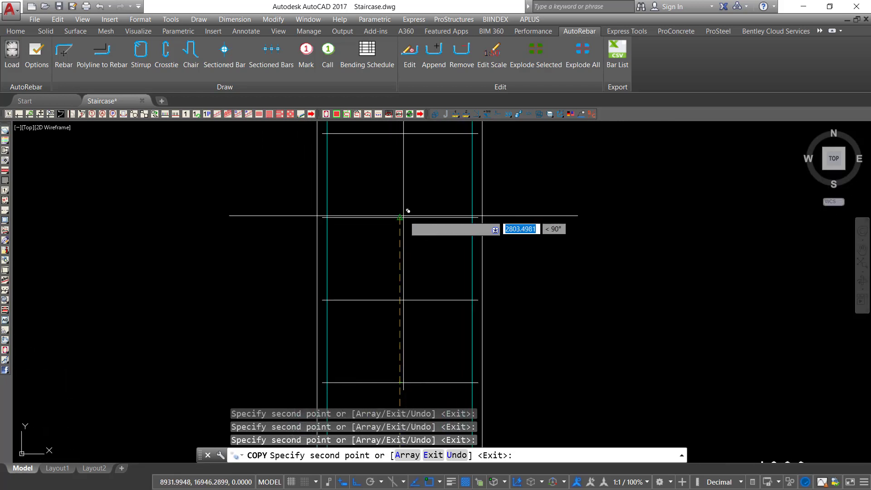
{"action": "scroll", "coordinate": [413, 269], "scroll_direction": "down", "scroll_amount": 2}
{"action": "middle_click_drag", "start_coordinate": [413, 269], "coordinate": [415, 355]}
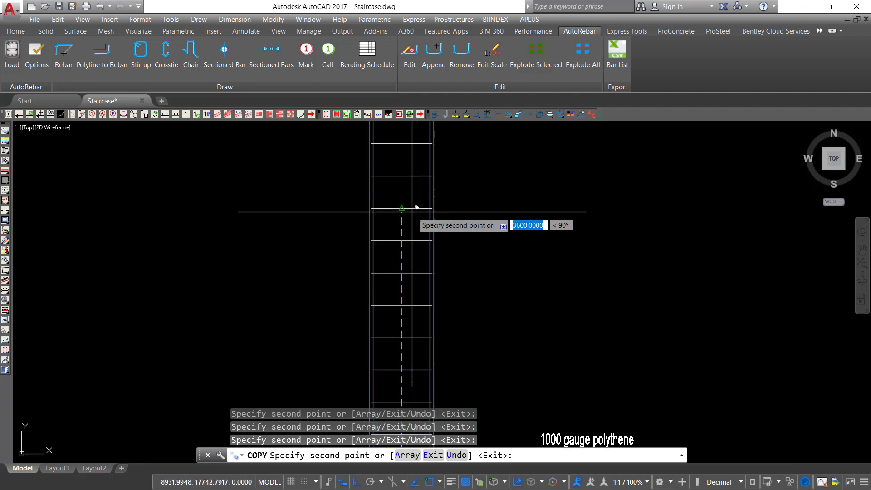
{"action": "right_click", "coordinate": [472, 193]}
{"action": "left_click", "coordinate": [489, 197]}
Step: Draw a long horizontal construction line across the column about midway between the DPC and the column top
{"action": "scroll", "coordinate": [424, 226], "scroll_direction": "down", "scroll_amount": 2}
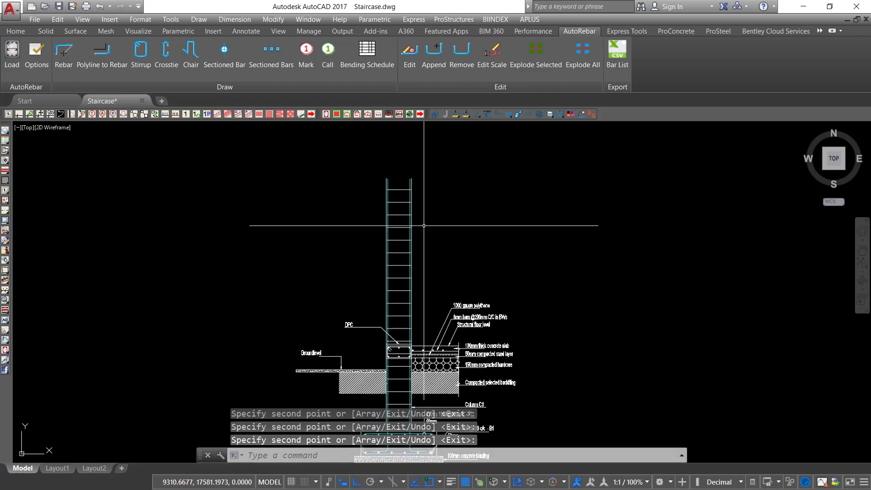
{"action": "middle_click_drag", "start_coordinate": [403, 276], "coordinate": [396, 188]}
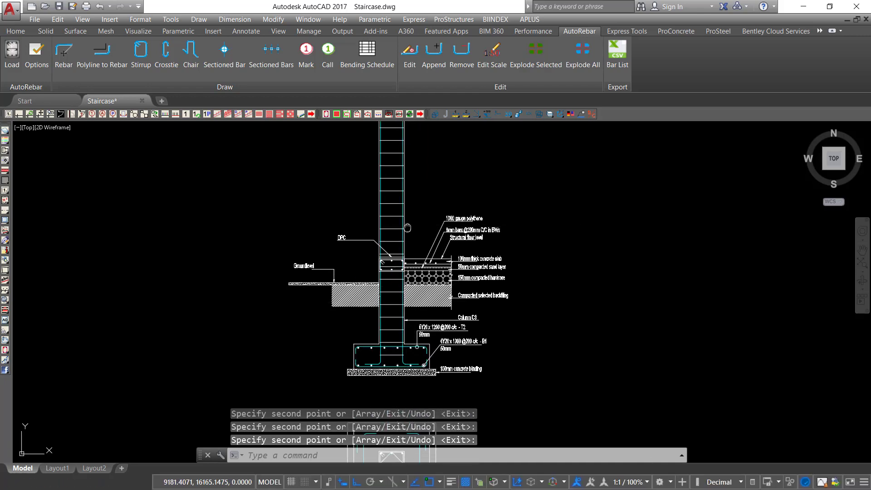
{"action": "middle_click_drag", "start_coordinate": [408, 228], "coordinate": [403, 283]}
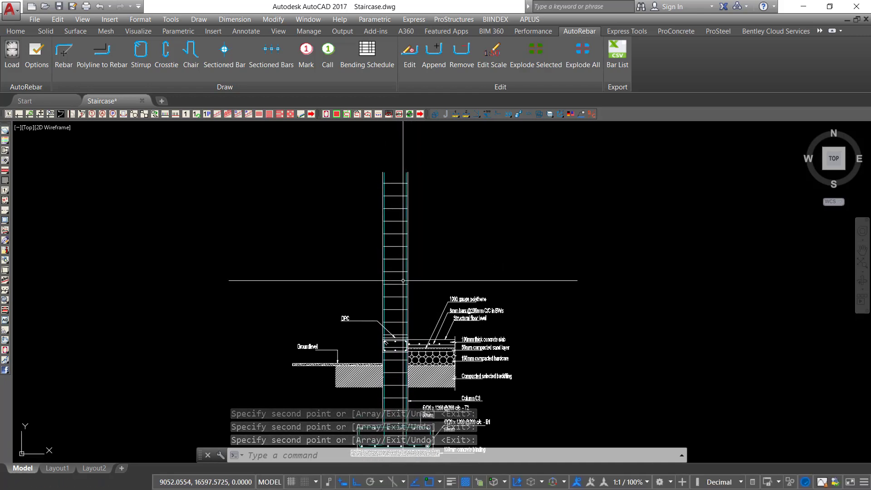
{"action": "type", "text": "L"}
{"action": "key", "text": "Return"}
{"action": "scroll", "coordinate": [431, 234], "scroll_direction": "up", "scroll_amount": 4}
{"action": "scroll", "coordinate": [318, 273], "scroll_direction": "down", "scroll_amount": 4}
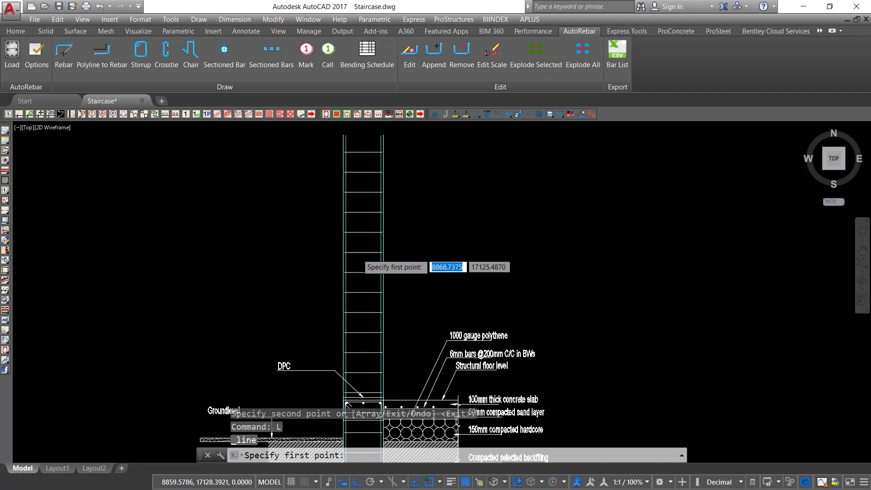
{"action": "left_click", "coordinate": [308, 270]}
{"action": "left_click", "coordinate": [595, 247]}
{"action": "key", "text": "Escape"}
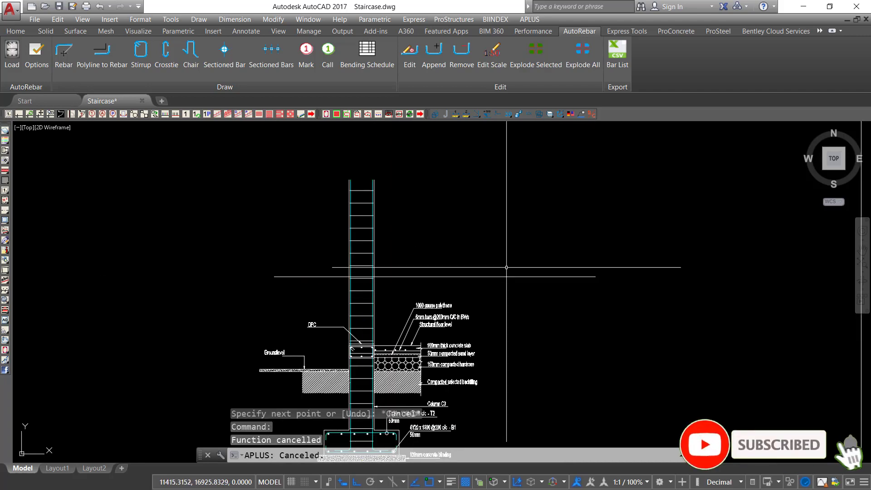
Step: Copy the horizontal construction line straight down to the level of the 1000 gauge polythene label
{"action": "scroll", "coordinate": [391, 295], "scroll_direction": "up", "scroll_amount": 4}
{"action": "left_click", "coordinate": [451, 231]}
{"action": "left_click", "coordinate": [417, 273]}
{"action": "right_click", "coordinate": [416, 273]}
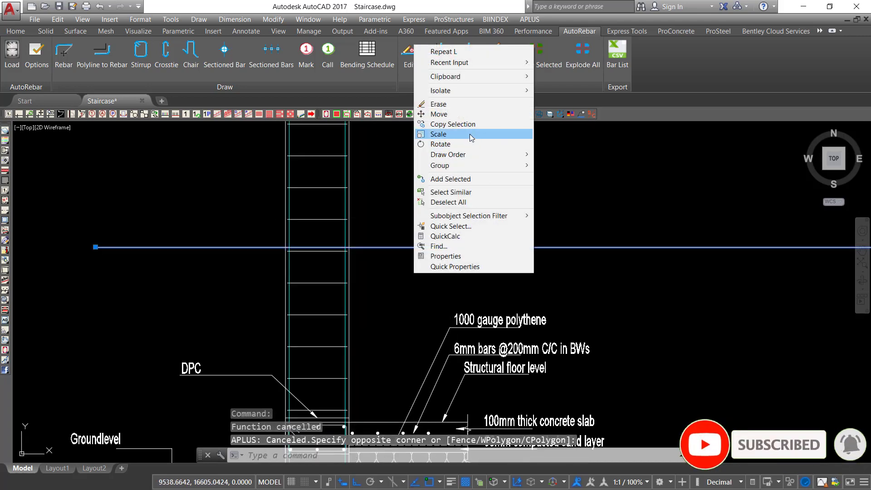
{"action": "left_click", "coordinate": [453, 124]}
{"action": "left_click", "coordinate": [654, 289]}
{"action": "left_click", "coordinate": [688, 366]}
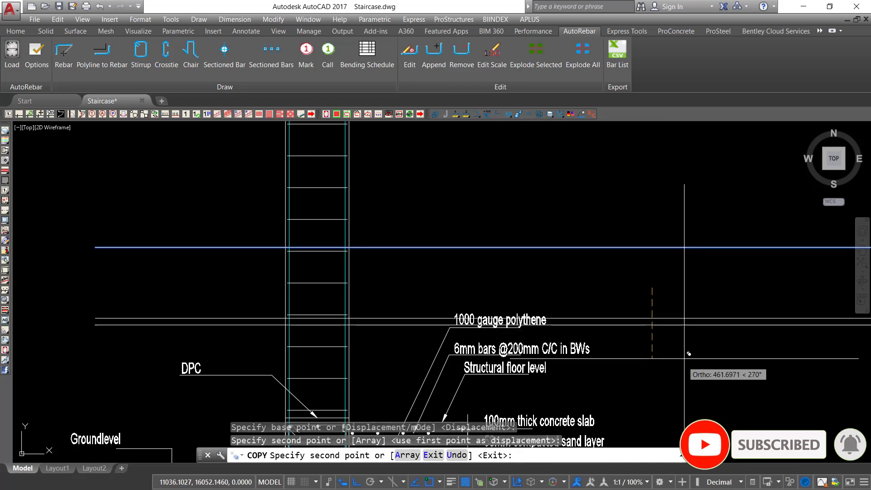
{"action": "key", "text": "Escape"}
Step: Move the upper construction line straight down, closer to the lower one
{"action": "left_click", "coordinate": [431, 212]}
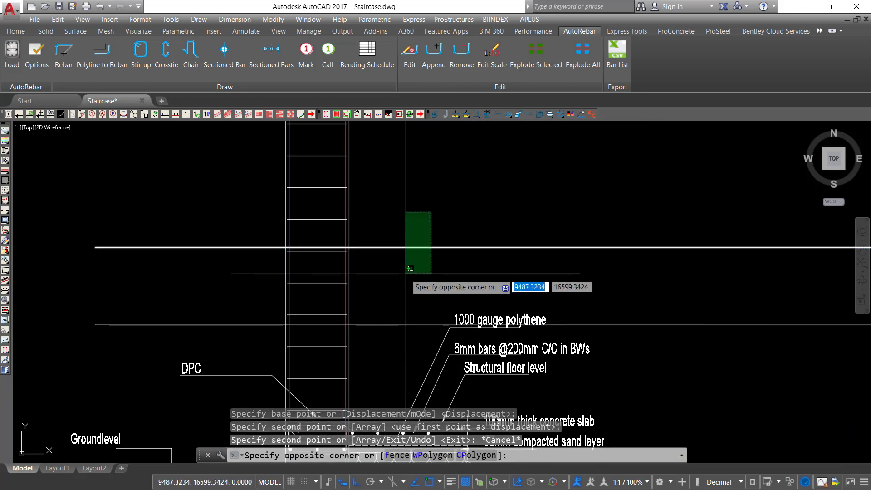
{"action": "left_click", "coordinate": [407, 273]}
{"action": "right_click", "coordinate": [407, 273]}
{"action": "left_click", "coordinate": [430, 115]}
{"action": "left_click", "coordinate": [456, 174]}
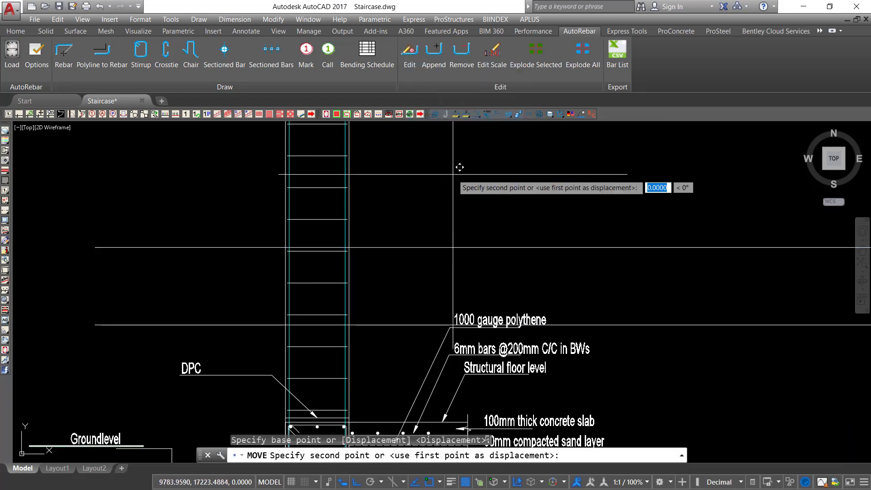
{"action": "key", "text": "Escape"}
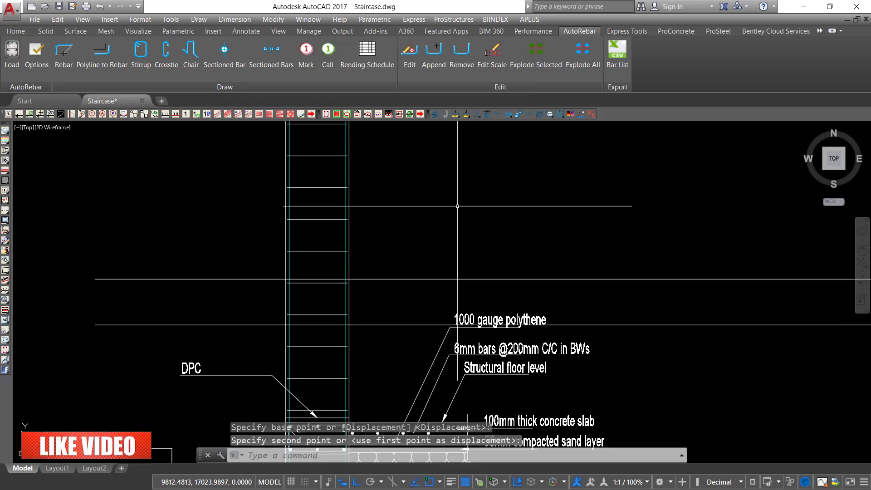
Step: Trim the column outlines and vertical bars between the two horizontal construction lines, using those lines as cutting edges
{"action": "key", "text": "Return"}
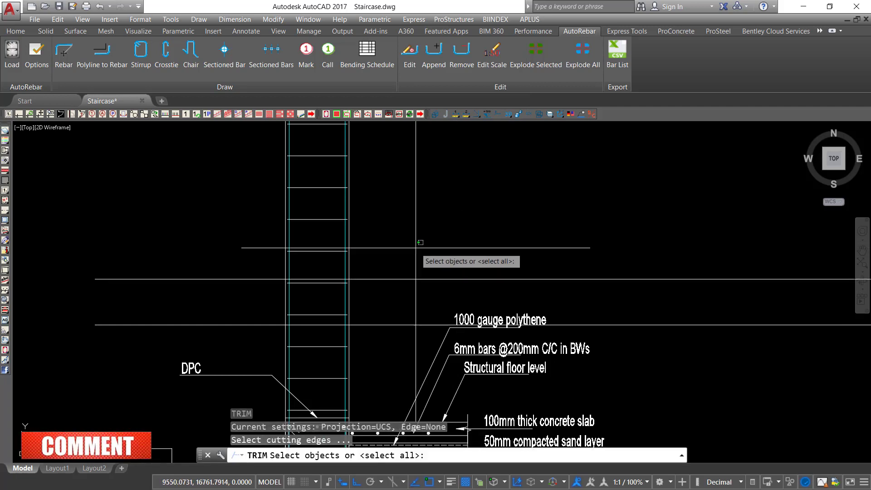
{"action": "left_click", "coordinate": [399, 248]}
{"action": "left_click", "coordinate": [402, 347]}
{"action": "key", "text": "Return"}
{"action": "scroll", "coordinate": [406, 291], "scroll_direction": "up", "scroll_amount": 2}
{"action": "left_click", "coordinate": [434, 296]}
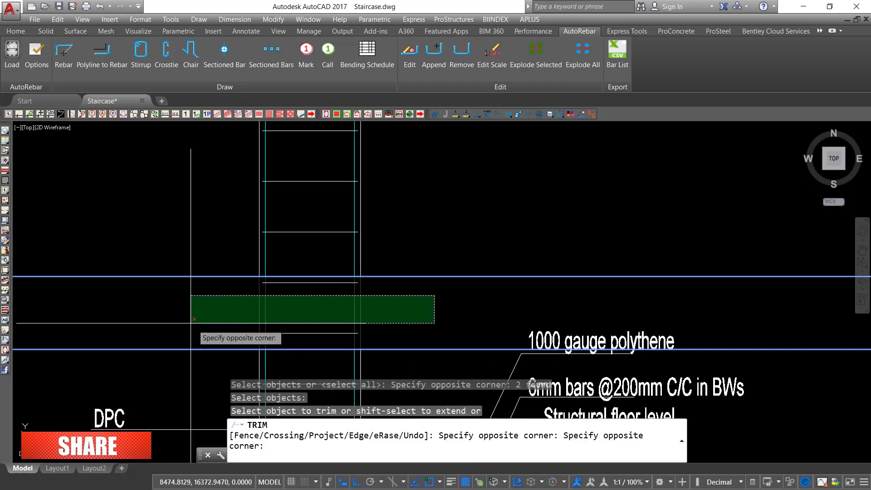
{"action": "left_click", "coordinate": [191, 322]}
{"action": "right_click", "coordinate": [399, 208]}
{"action": "left_click", "coordinate": [425, 216]}
Step: Erase the two horizontal construction lines and the two leftover tie lines in the column gap
{"action": "left_click", "coordinate": [429, 202]}
{"action": "left_click", "coordinate": [414, 354]}
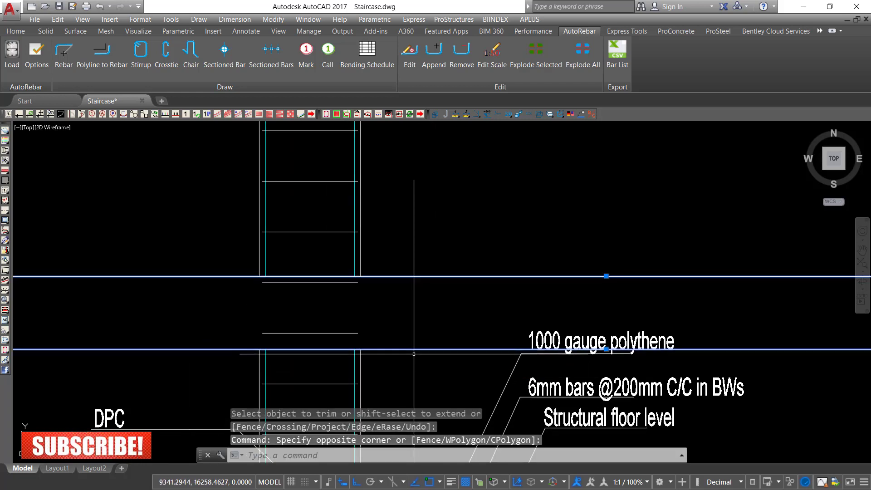
{"action": "key", "text": "Delete"}
{"action": "left_click", "coordinate": [320, 248]}
{"action": "left_click", "coordinate": [303, 335]}
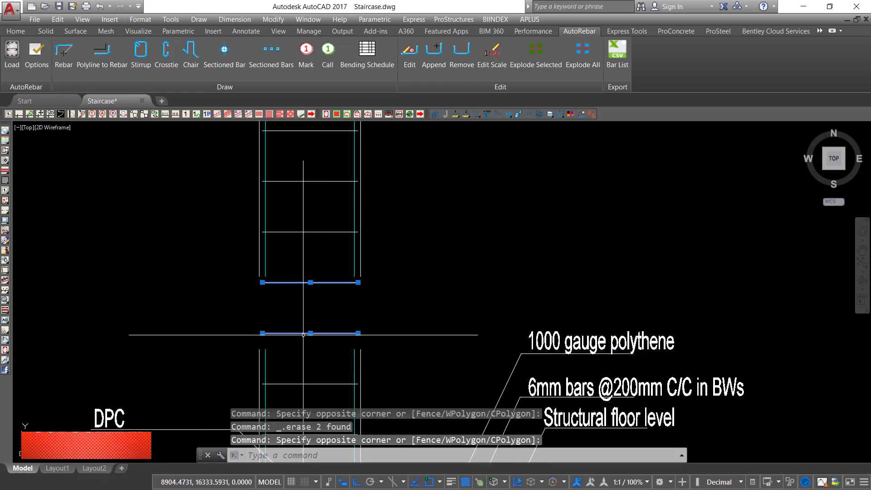
{"action": "key", "text": "Delete"}
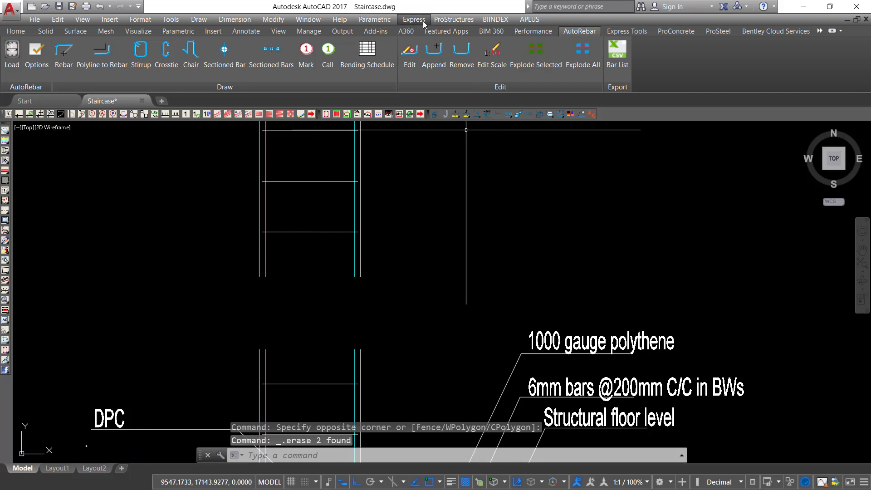
Step: Add a break-line symbol of size 50 across the column's upper cut end, with the break at its midpoint
{"action": "left_click", "coordinate": [423, 20]}
{"action": "mouse_move", "coordinate": [429, 97]}
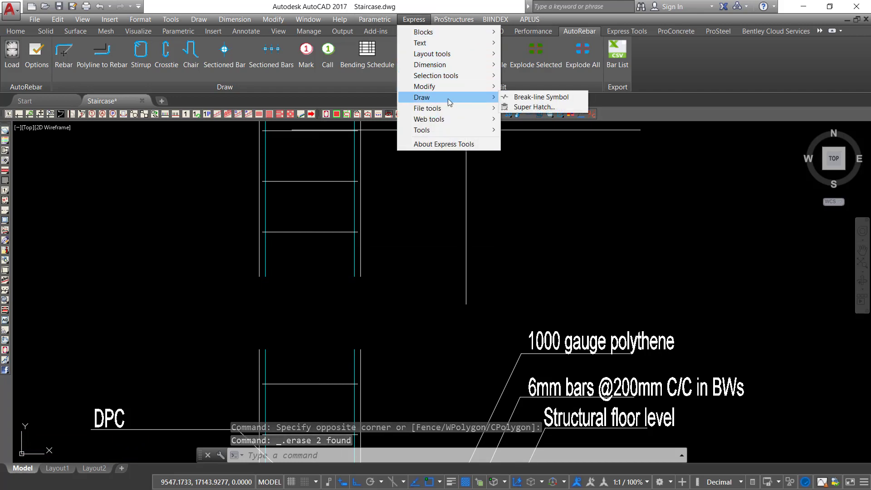
{"action": "left_click", "coordinate": [535, 97]}
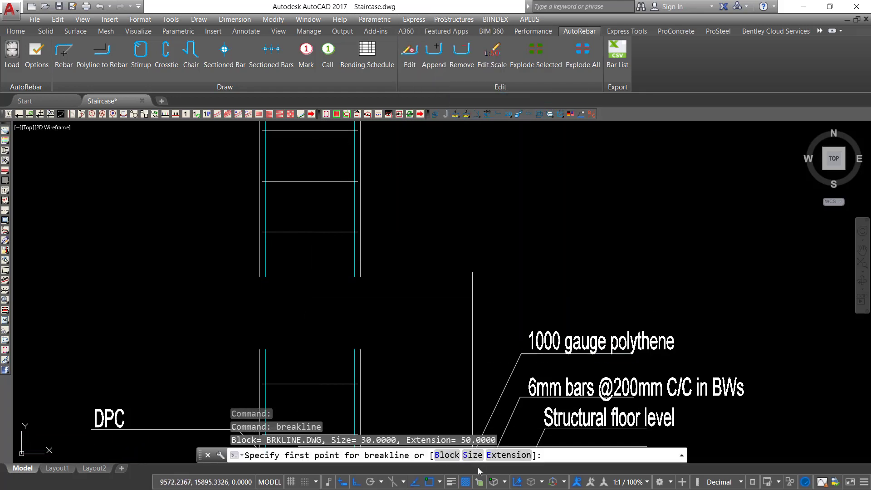
{"action": "left_click", "coordinate": [472, 456]}
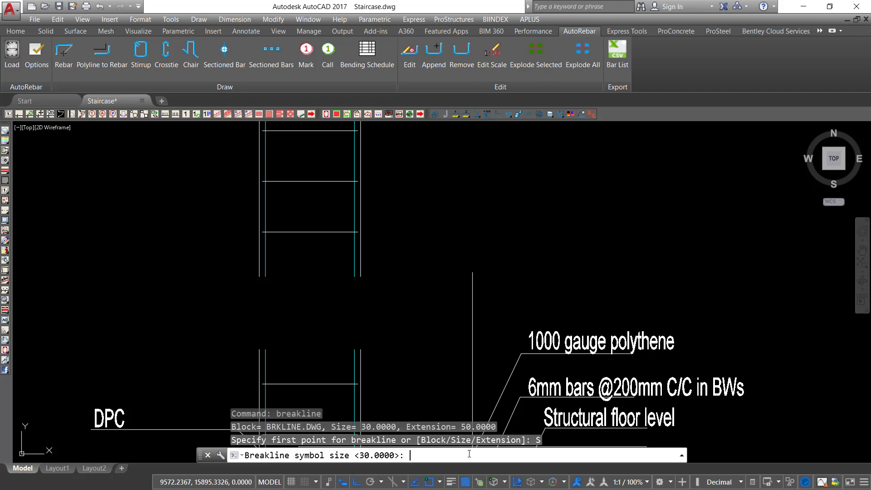
{"action": "type", "text": "50"}
{"action": "key", "text": "Return"}
{"action": "scroll", "coordinate": [273, 263], "scroll_direction": "up", "scroll_amount": 4}
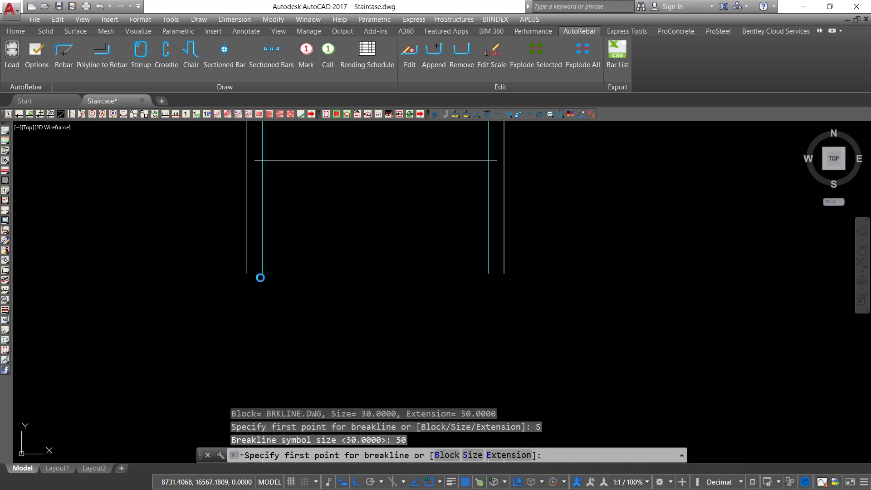
{"action": "left_click", "coordinate": [248, 273]}
{"action": "left_click", "coordinate": [503, 273]}
{"action": "key", "text": "Return"}
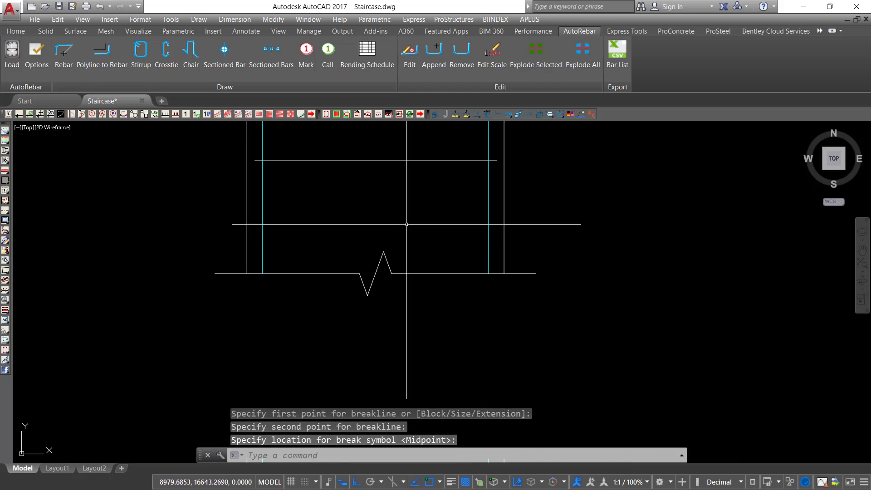
Step: Add a matching break-line symbol across the cut end of the lower column part, with the break at its midpoint
{"action": "scroll", "coordinate": [325, 220], "scroll_direction": "down", "scroll_amount": 4}
{"action": "right_click", "coordinate": [452, 221]}
{"action": "left_click", "coordinate": [482, 228]}
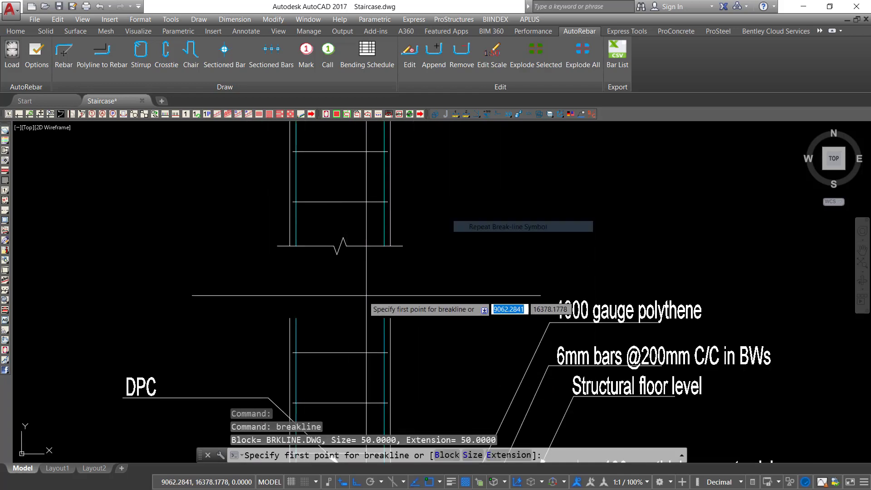
{"action": "scroll", "coordinate": [286, 317], "scroll_direction": "up", "scroll_amount": 3}
{"action": "left_click", "coordinate": [283, 314]}
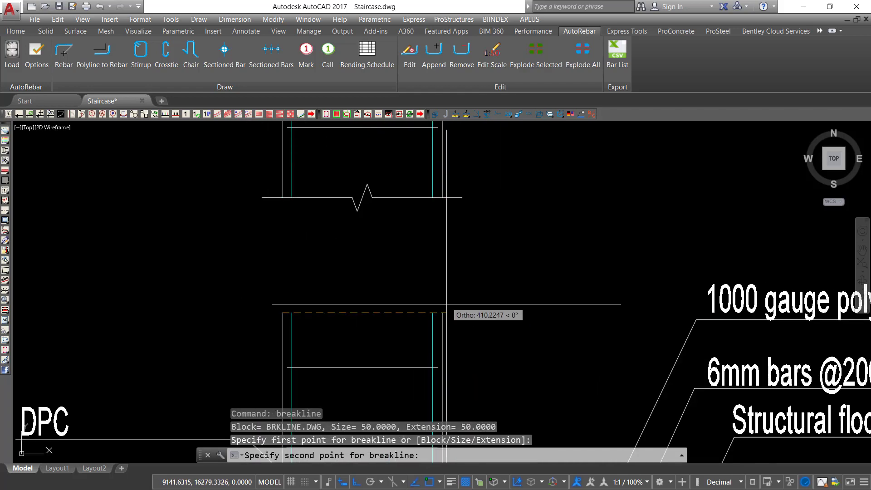
{"action": "left_click", "coordinate": [442, 314]}
{"action": "key", "text": "Return"}
{"action": "scroll", "coordinate": [395, 276], "scroll_direction": "down", "scroll_amount": 5}
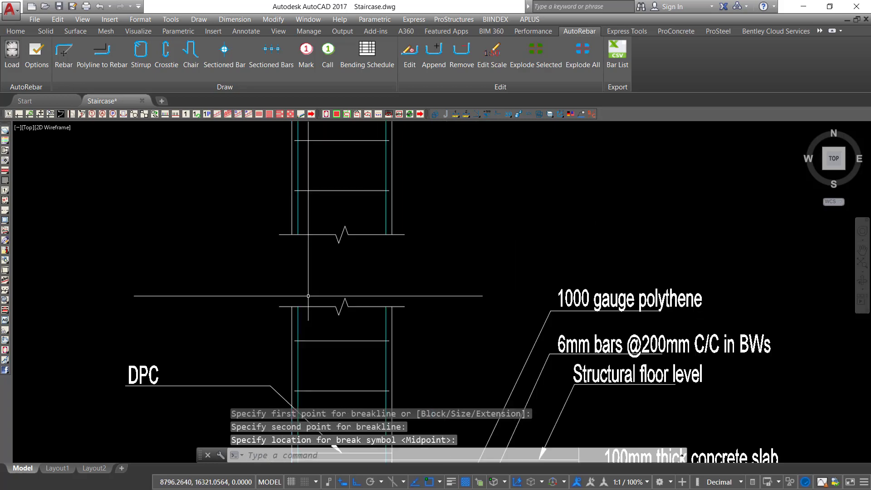
Step: Move the upper column part with its bars, ties and break line straight down, closer to the lower break line
{"action": "scroll", "coordinate": [396, 276], "scroll_direction": "up", "scroll_amount": 5}
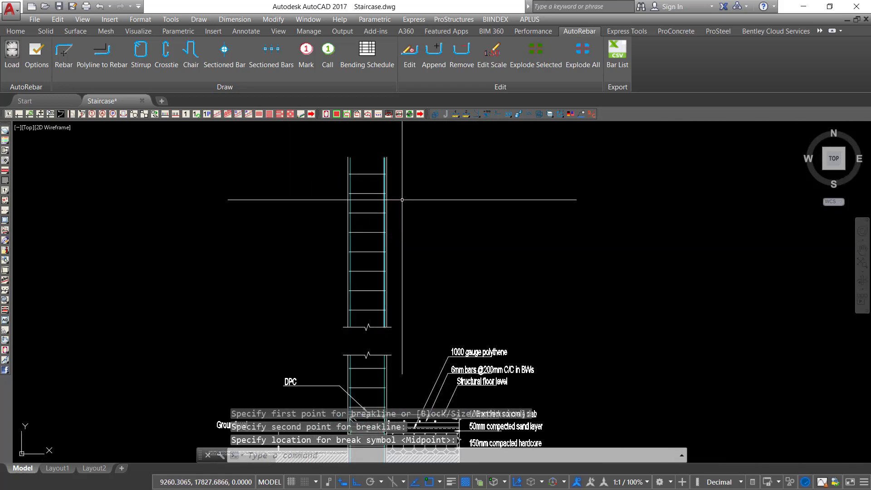
{"action": "left_click", "coordinate": [429, 142]}
{"action": "left_click", "coordinate": [310, 325]}
{"action": "right_click", "coordinate": [483, 214]}
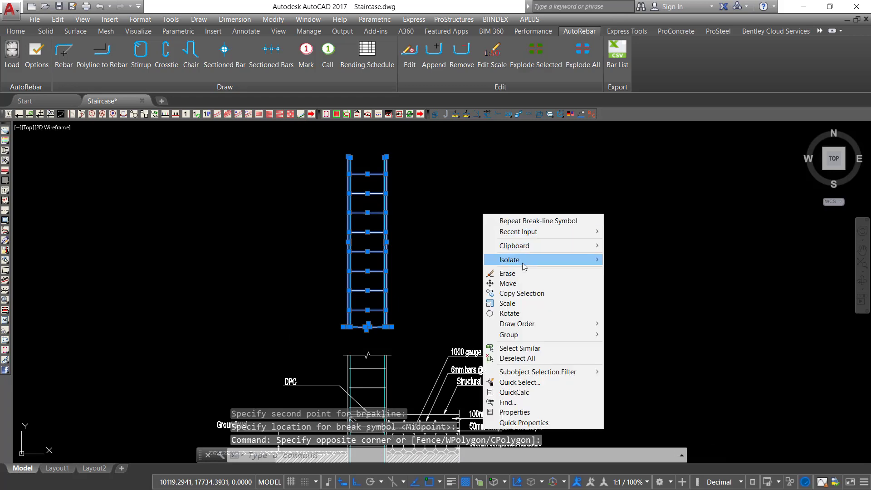
{"action": "left_click", "coordinate": [507, 284]}
{"action": "scroll", "coordinate": [478, 251], "scroll_direction": "up", "scroll_amount": 3}
{"action": "left_click", "coordinate": [494, 235]}
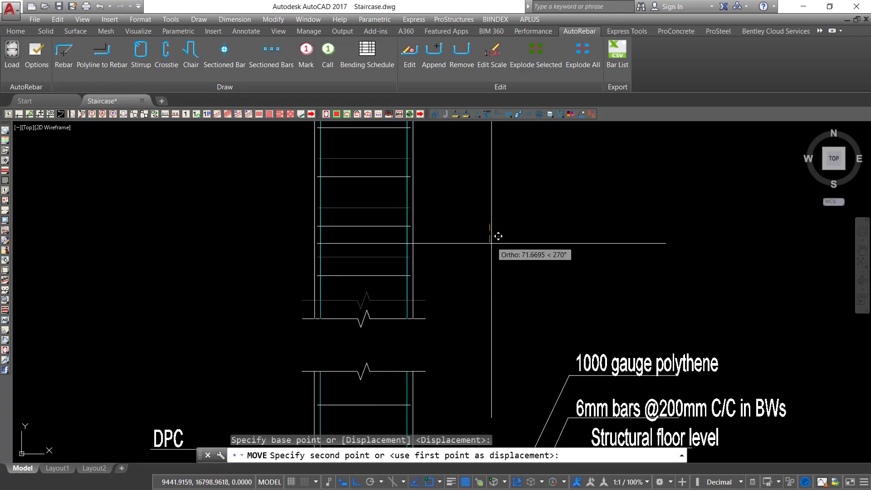
{"action": "left_click", "coordinate": [490, 267]}
{"action": "scroll", "coordinate": [383, 226], "scroll_direction": "down", "scroll_amount": 4}
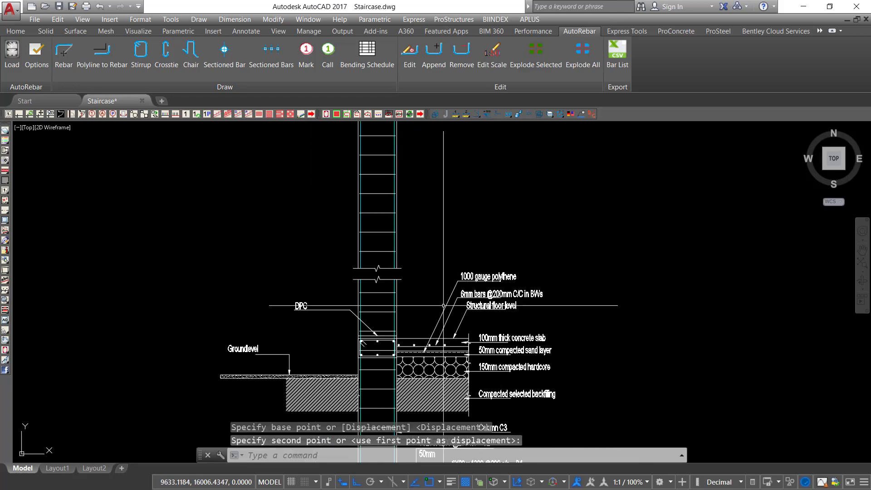
{"action": "middle_click_drag", "start_coordinate": [444, 306], "coordinate": [443, 159]}
{"action": "scroll", "coordinate": [434, 241], "scroll_direction": "up", "scroll_amount": 4}
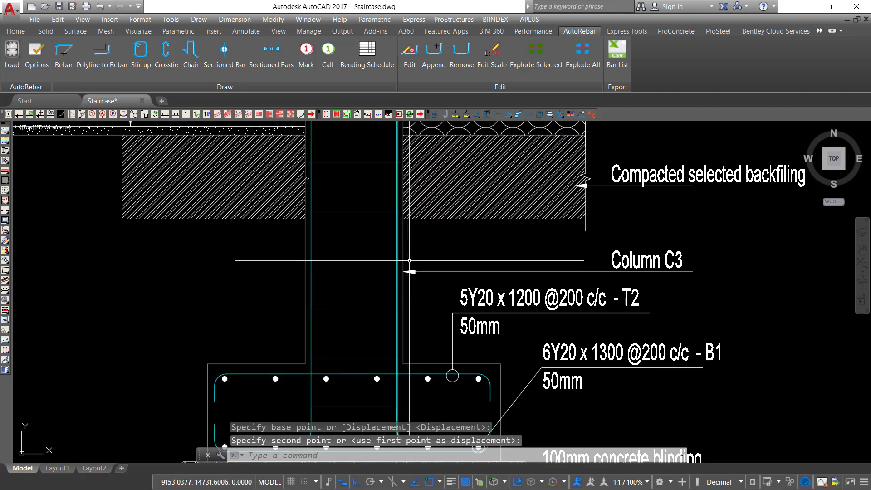
{"action": "scroll", "coordinate": [400, 287], "scroll_direction": "up", "scroll_amount": 2}
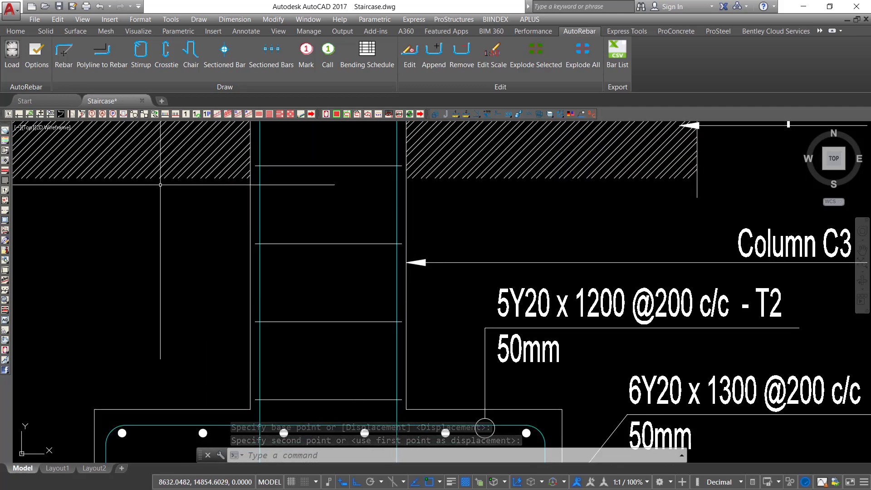
{"action": "type", "text": "L"}
{"action": "key", "text": "Return"}
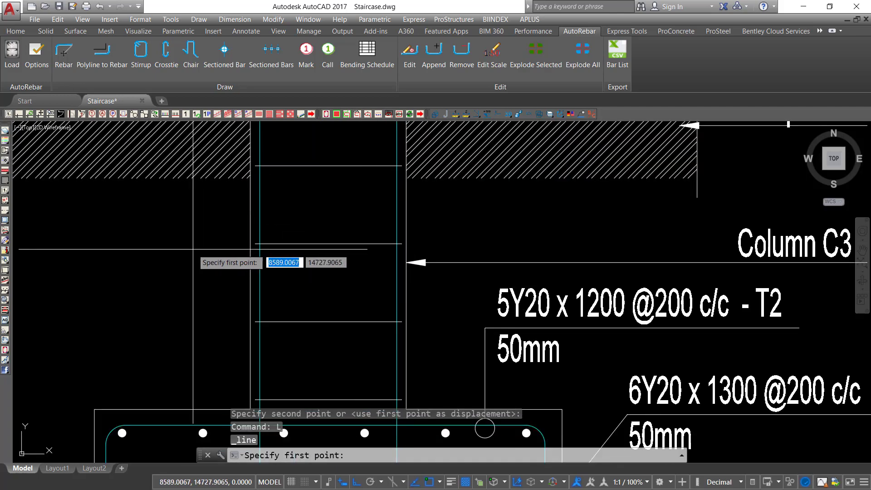
{"action": "left_click", "coordinate": [262, 248]}
{"action": "left_click", "coordinate": [641, 225]}
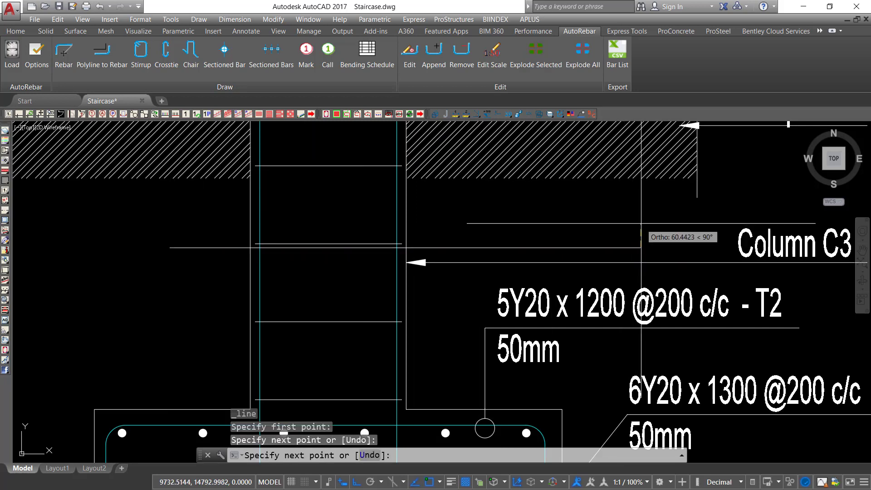
{"action": "left_click", "coordinate": [561, 225]}
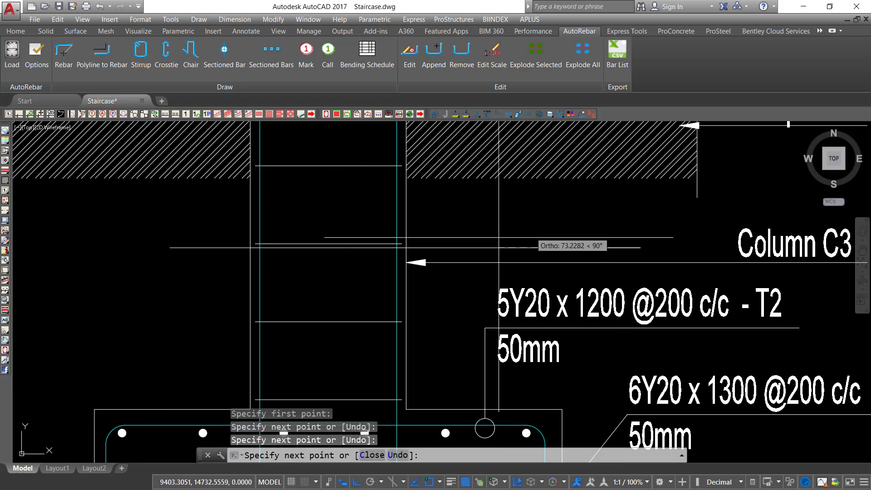
{"action": "left_click", "coordinate": [188, 248]}
{"action": "left_click", "coordinate": [161, 282]}
{"action": "key", "text": "Escape"}
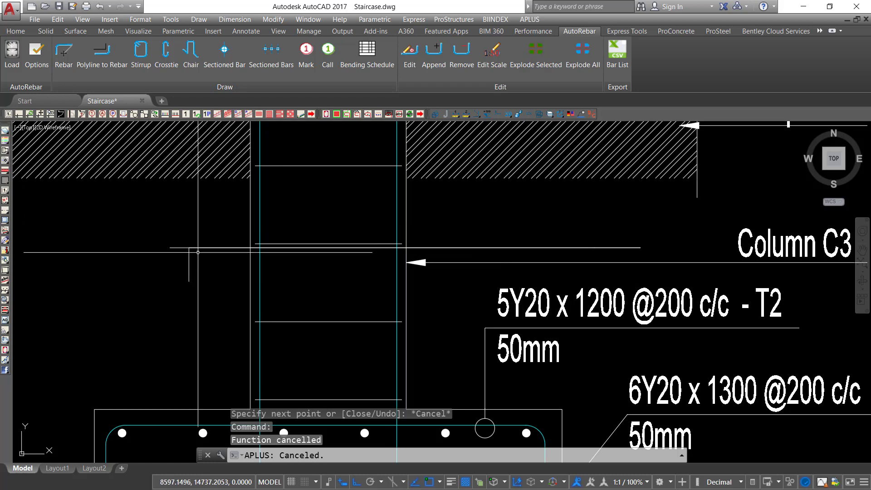
{"action": "left_click", "coordinate": [198, 252]}
{"action": "left_click", "coordinate": [177, 264]}
{"action": "key", "text": "Delete"}
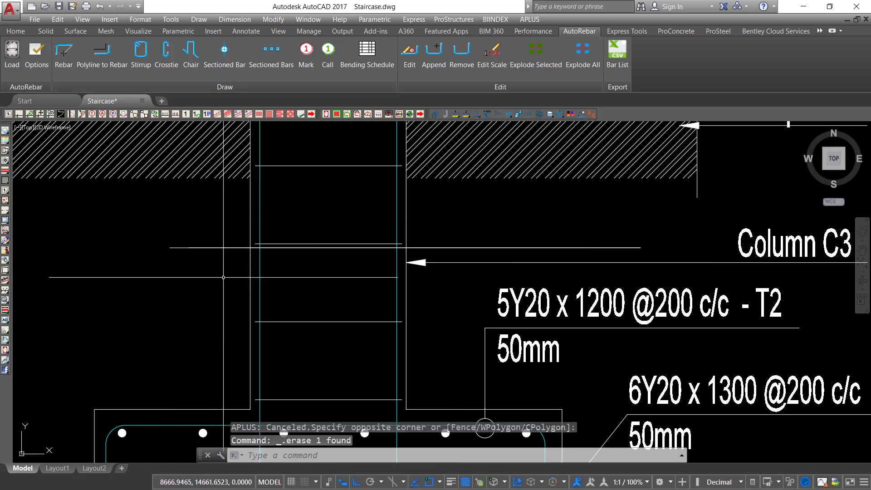
{"action": "left_click", "coordinate": [215, 210]}
{"action": "left_click", "coordinate": [184, 254]}
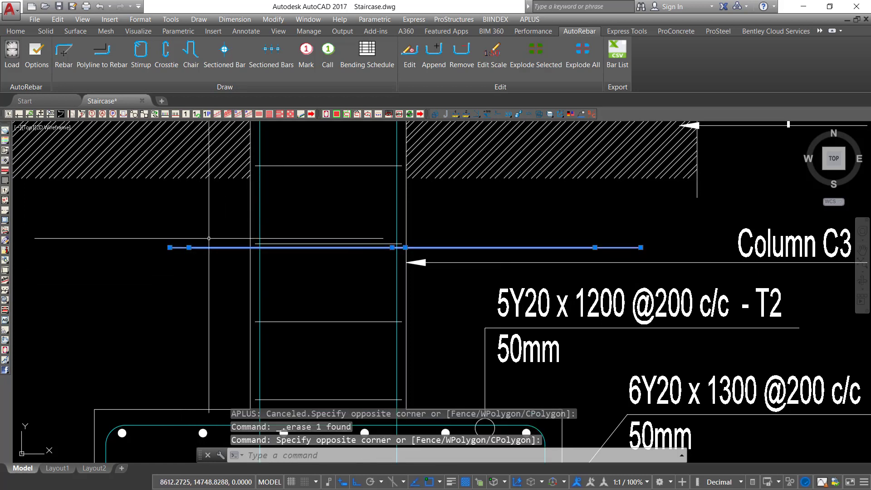
{"action": "key", "text": "Delete"}
{"action": "left_click", "coordinate": [646, 255]}
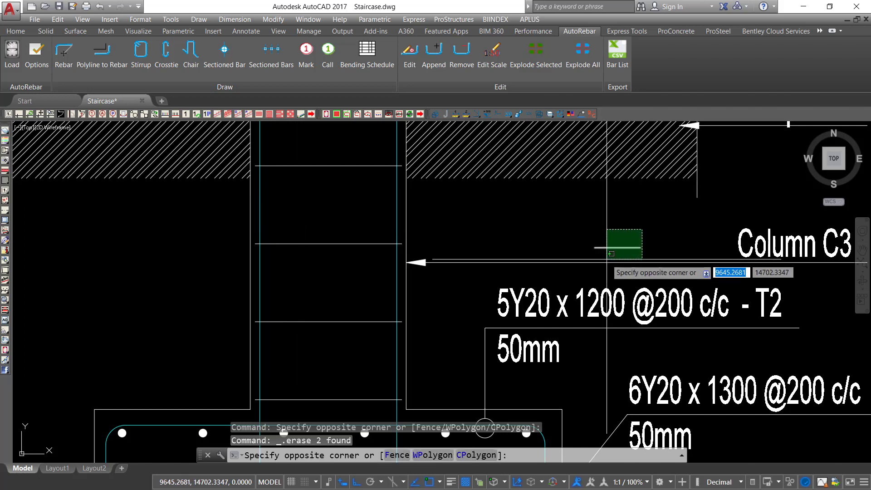
{"action": "left_click", "coordinate": [608, 230]}
{"action": "key", "text": "Delete"}
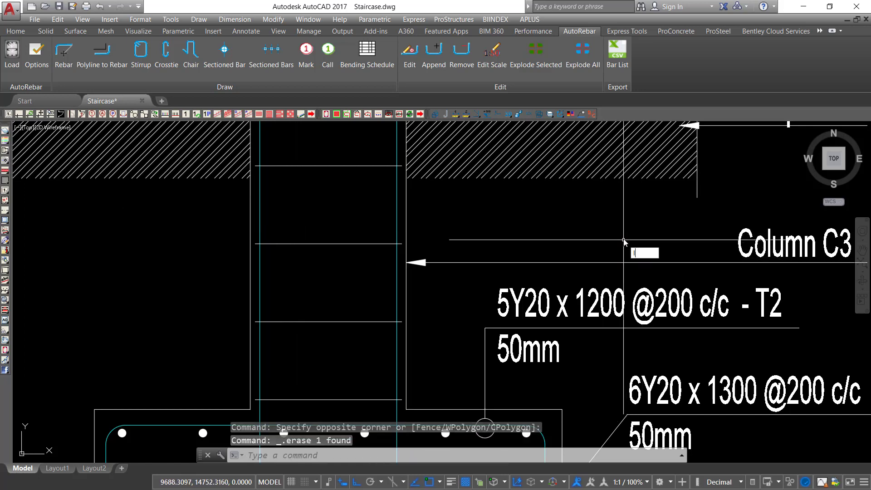
Step: Draw a horizontal construction line across the column between the backfill hatch and the footing, extending past both column sides
{"action": "type", "text": "L"}
{"action": "key", "text": "Return"}
{"action": "left_click", "coordinate": [224, 237]}
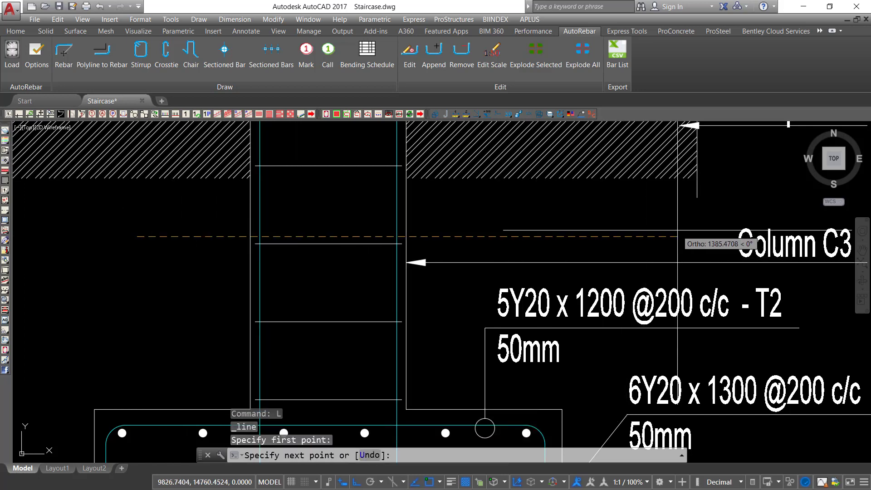
{"action": "left_click", "coordinate": [576, 236]}
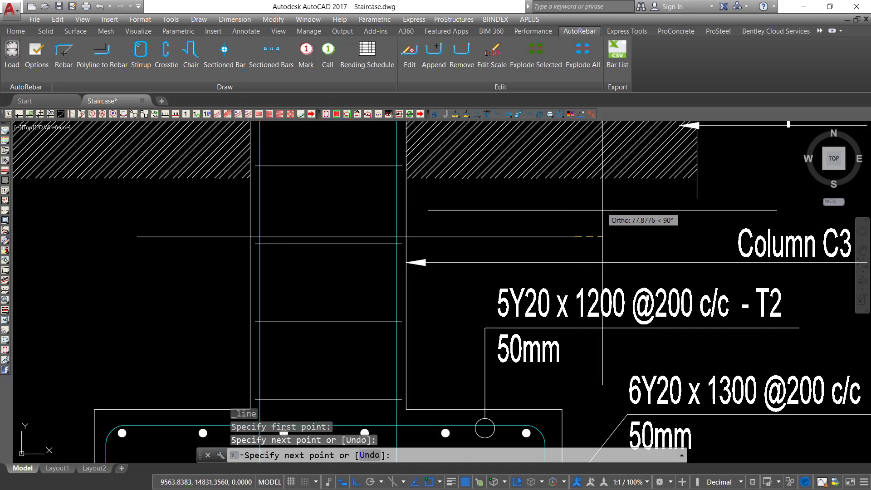
{"action": "key", "text": "Escape"}
Step: Copy the horizontal construction line straight down by about 145 units
{"action": "left_click", "coordinate": [499, 237]}
{"action": "left_click", "coordinate": [487, 249]}
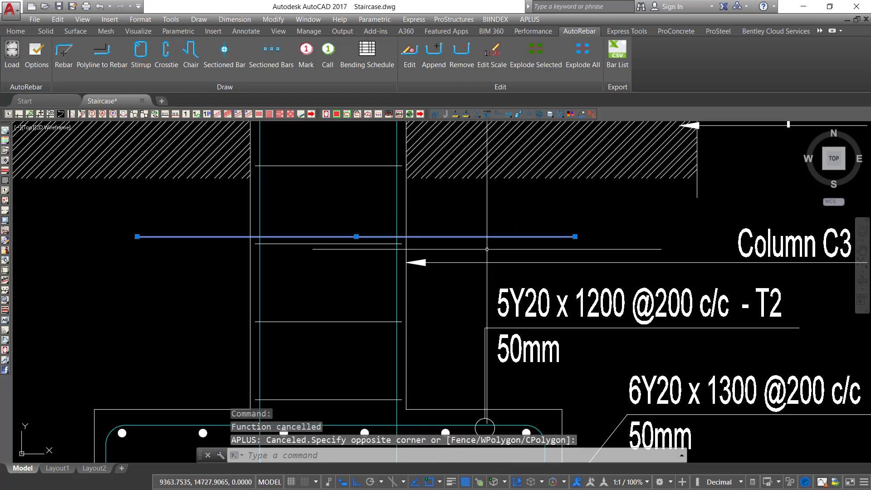
{"action": "right_click", "coordinate": [58, 279]}
{"action": "left_click", "coordinate": [91, 136]}
{"action": "left_click", "coordinate": [104, 262]}
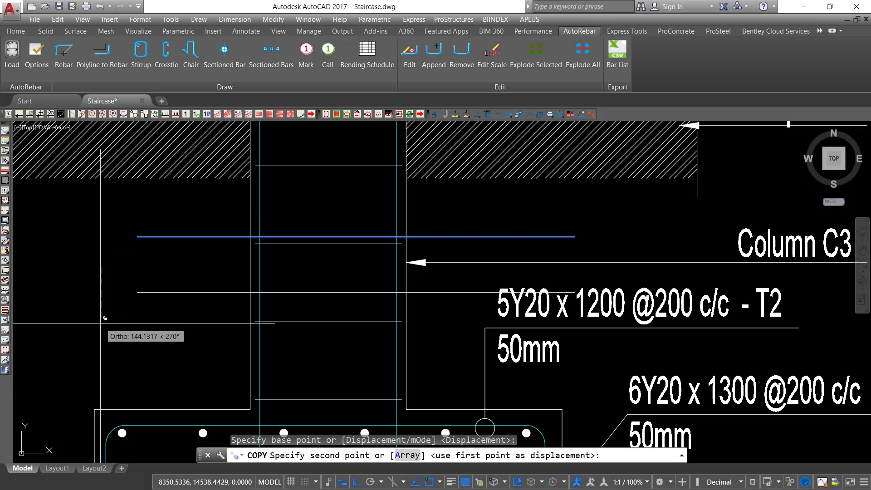
{"action": "left_click", "coordinate": [104, 319]}
{"action": "key", "text": "Escape"}
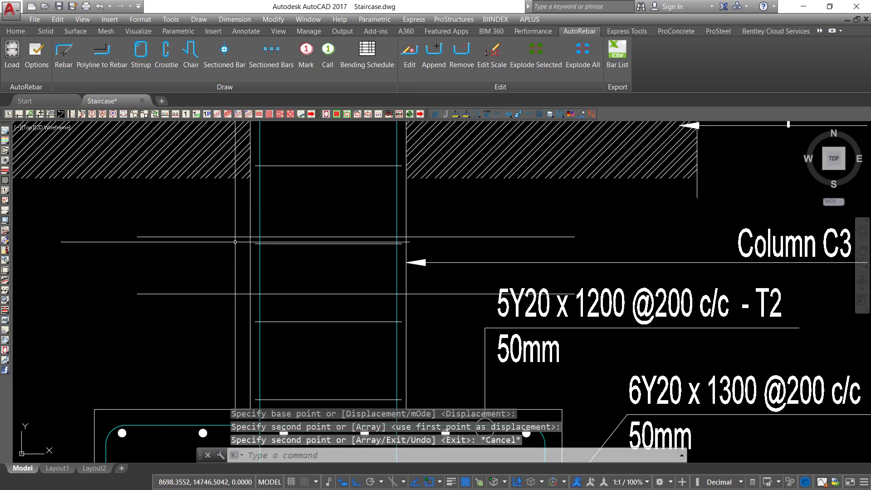
Step: Move both horizontal construction lines straight down together, so they lie on either side of the tie line below the Column C3 leader
{"action": "left_click", "coordinate": [195, 219]}
{"action": "left_click", "coordinate": [172, 313]}
{"action": "right_click", "coordinate": [171, 221]}
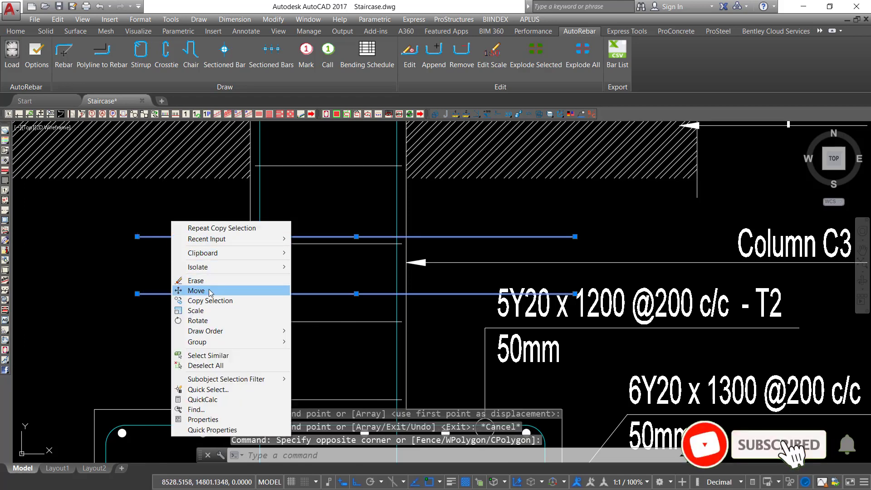
{"action": "left_click", "coordinate": [213, 290]}
{"action": "left_click", "coordinate": [137, 235]}
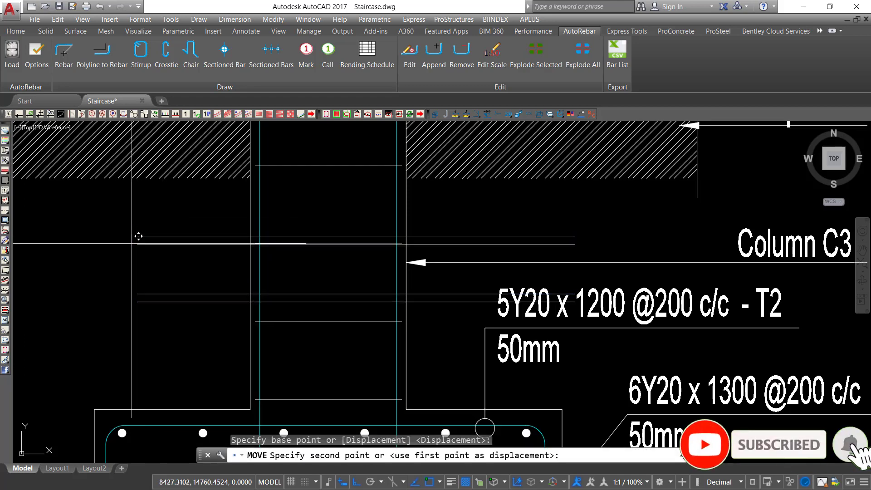
{"action": "left_click", "coordinate": [135, 280]}
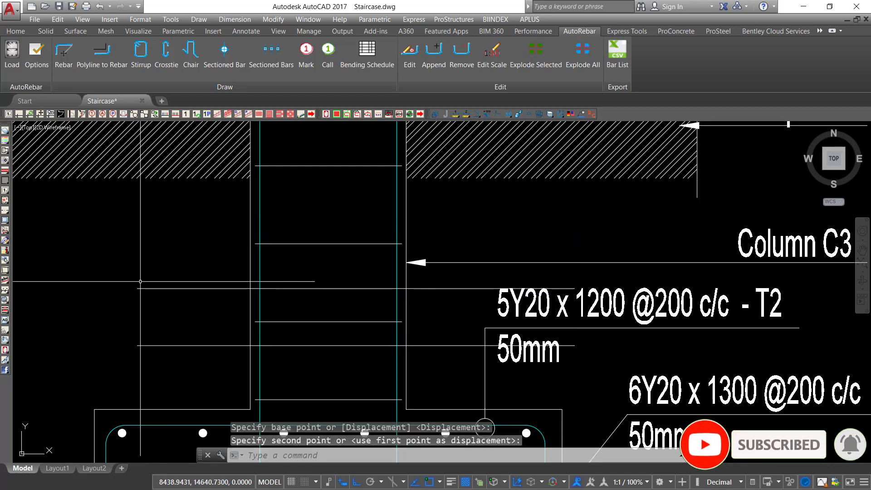
{"action": "key", "text": "Escape"}
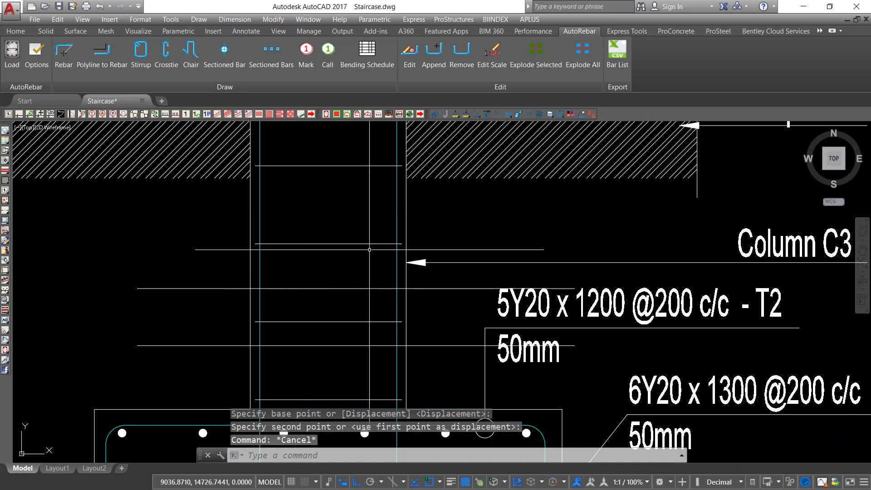
Step: Trim the column outlines and vertical bars between the two construction lines above the footing, using those lines as cutting edges
{"action": "key", "text": "Return"}
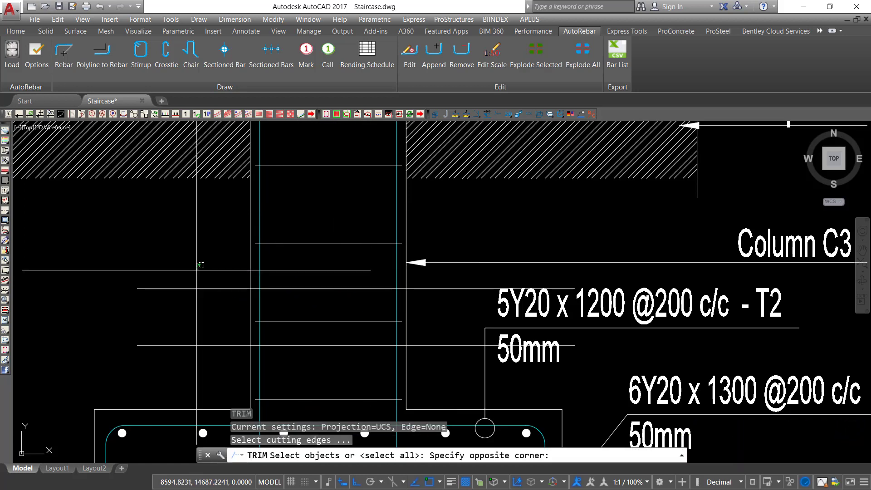
{"action": "left_click", "coordinate": [155, 360]}
{"action": "key", "text": "Return"}
{"action": "left_click", "coordinate": [433, 300]}
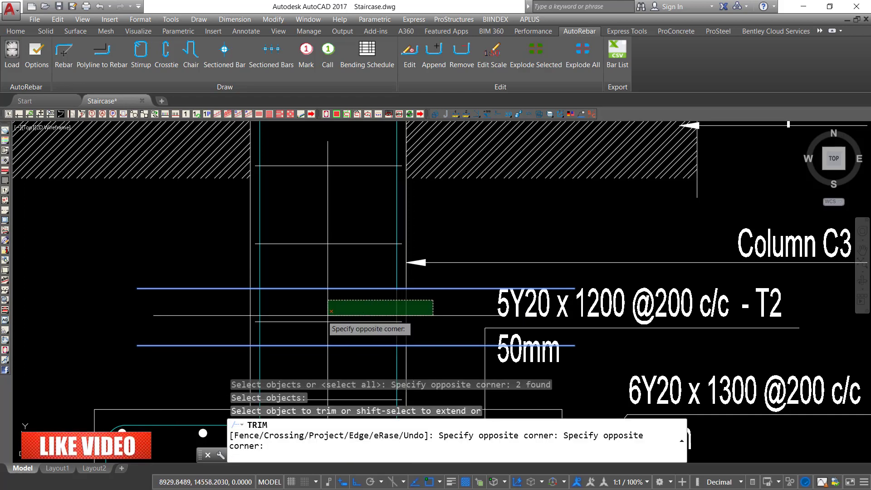
{"action": "left_click", "coordinate": [237, 318]}
{"action": "right_click", "coordinate": [235, 318]}
{"action": "left_click", "coordinate": [244, 324]}
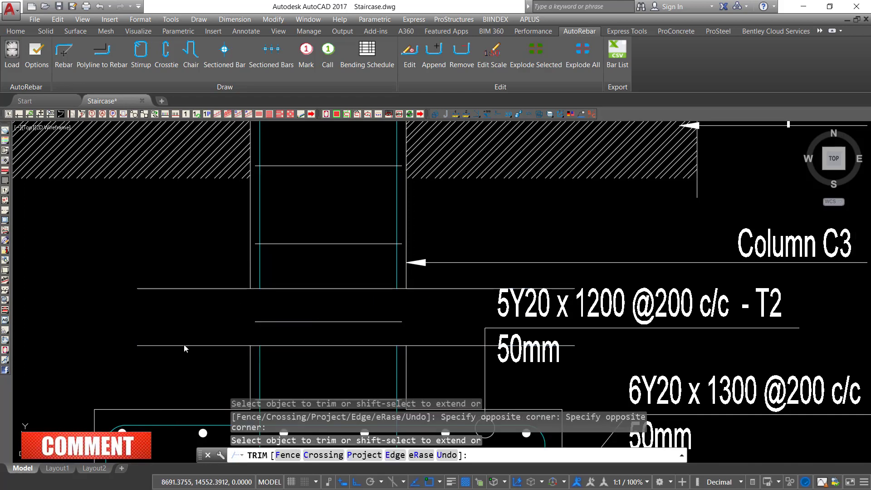
Step: Erase both horizontal construction lines and the tie line left inside the column gap above the footing
{"action": "left_click", "coordinate": [218, 247]}
{"action": "left_click", "coordinate": [179, 359]}
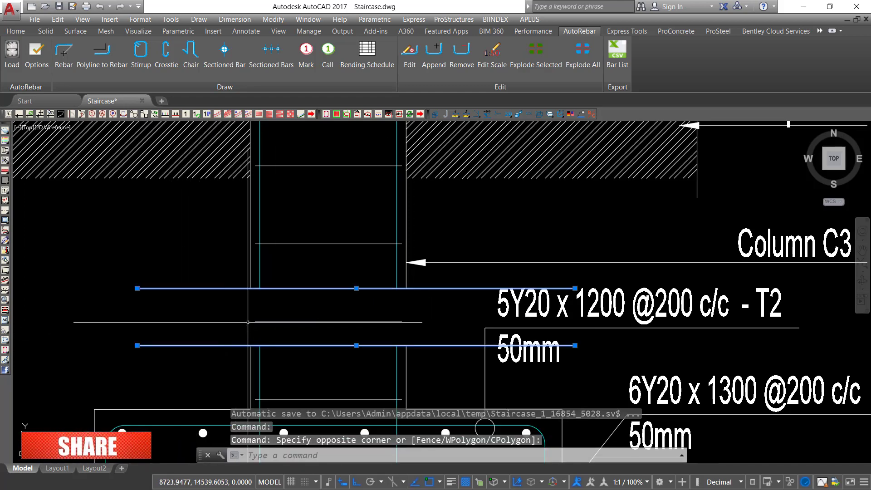
{"action": "key", "text": "Delete"}
{"action": "left_click", "coordinate": [383, 316]}
{"action": "left_click", "coordinate": [351, 333]}
{"action": "key", "text": "Delete"}
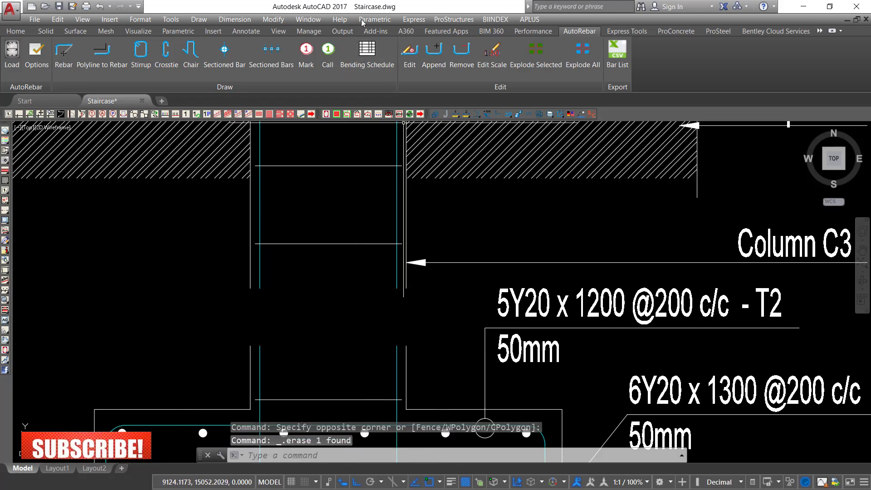
Step: Add a break-line symbol across the column at the lower edge of the gap above the footing, with the break at its midpoint
{"action": "left_click", "coordinate": [380, 21]}
{"action": "mouse_move", "coordinate": [420, 22]}
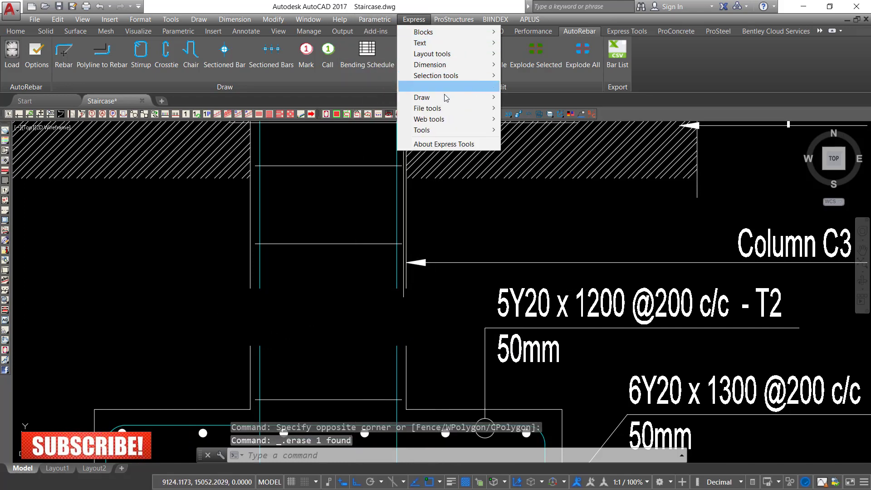
{"action": "mouse_move", "coordinate": [444, 97]}
{"action": "left_click", "coordinate": [517, 98]}
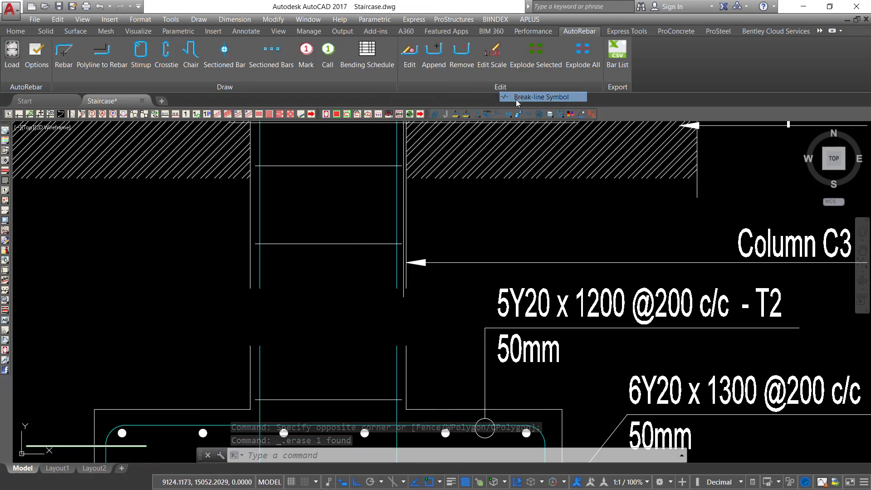
{"action": "left_click", "coordinate": [250, 346]}
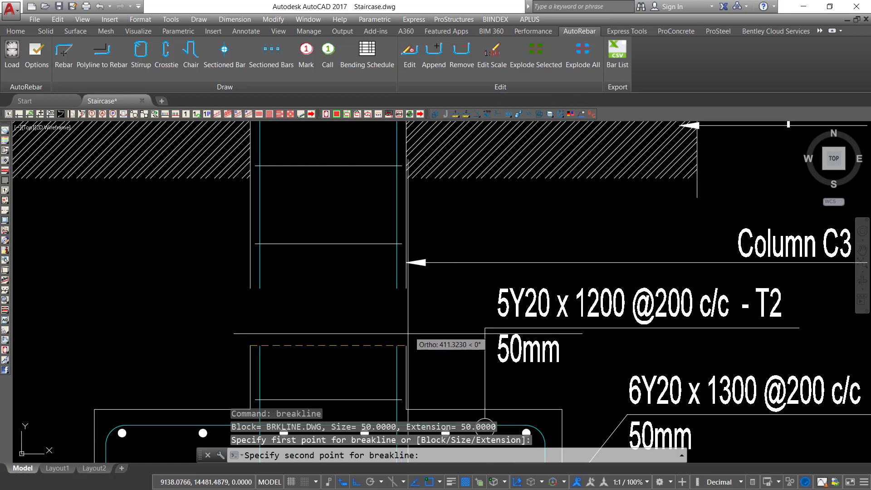
{"action": "left_click", "coordinate": [407, 344]}
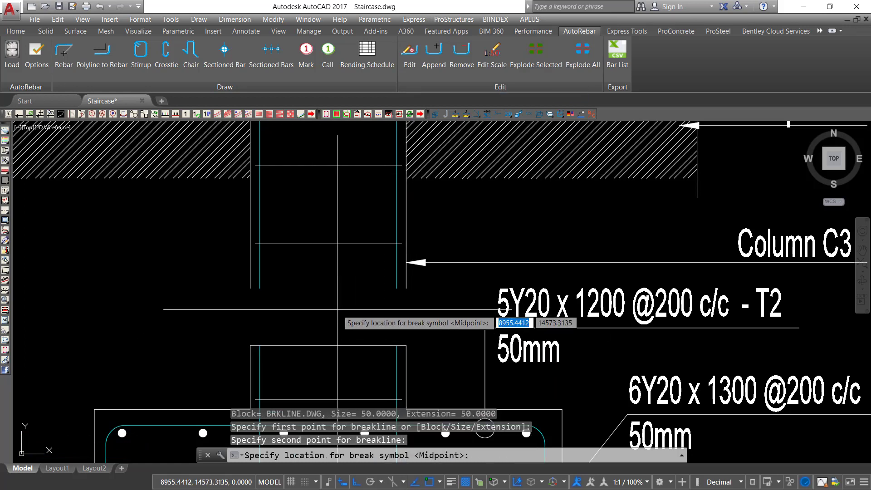
{"action": "key", "text": "Return"}
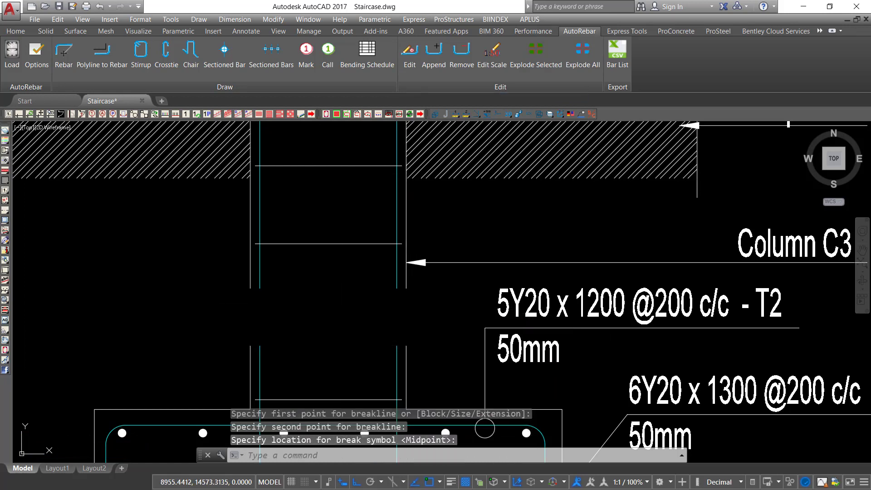
Step: Add a matching break-line symbol across the column at the upper edge of the same gap, with the break at its midpoint
{"action": "right_click", "coordinate": [321, 278]}
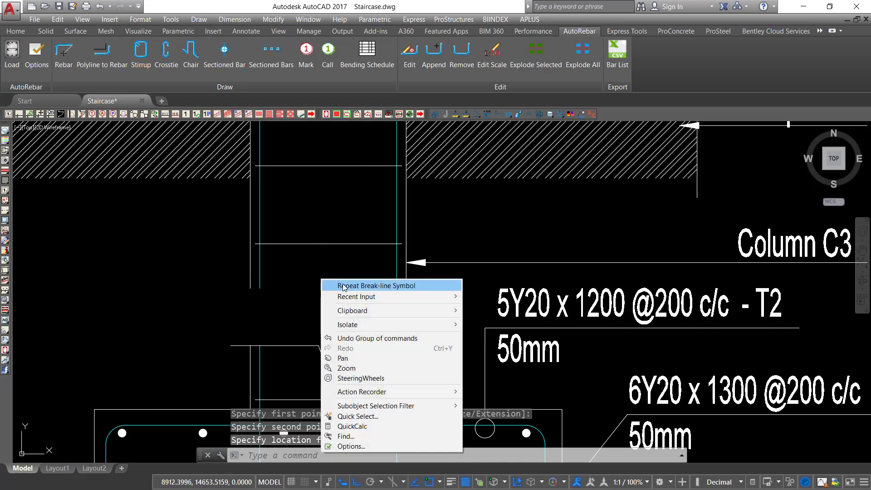
{"action": "left_click", "coordinate": [344, 286]}
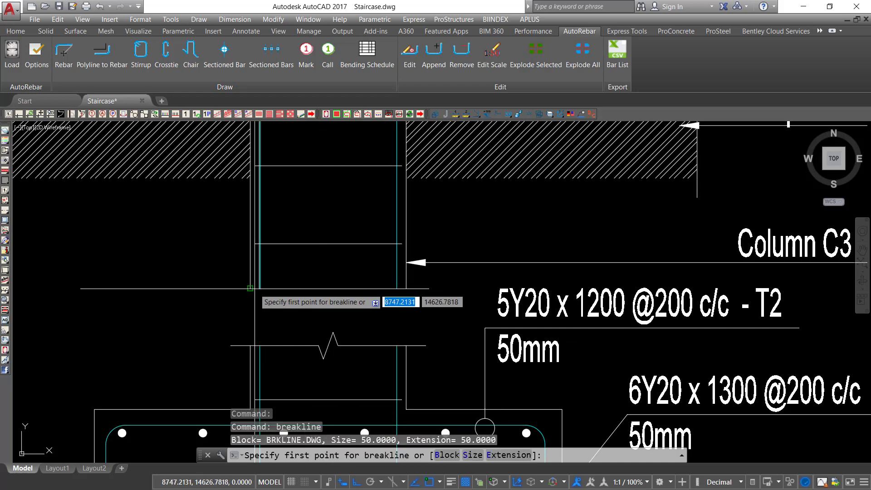
{"action": "left_click", "coordinate": [250, 288]}
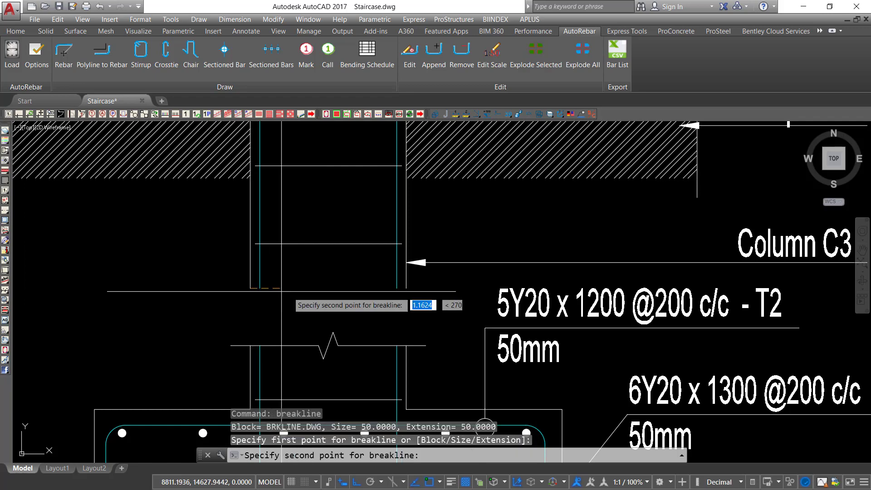
{"action": "left_click", "coordinate": [406, 288]}
{"action": "key", "text": "Return"}
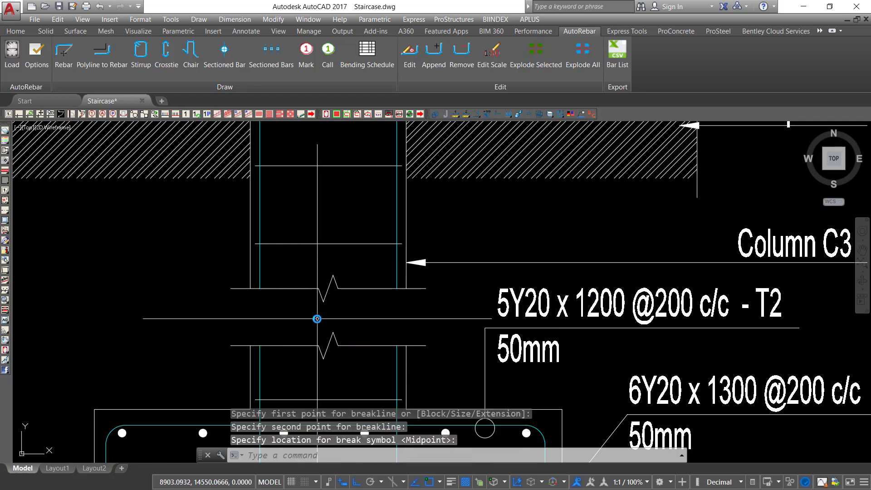
Step: Move the whole footing plan straight up, closer to the concrete blinding of the column section
{"action": "scroll", "coordinate": [355, 271], "scroll_direction": "down", "scroll_amount": 4}
{"action": "middle_click_drag", "start_coordinate": [376, 314], "coordinate": [371, 255]}
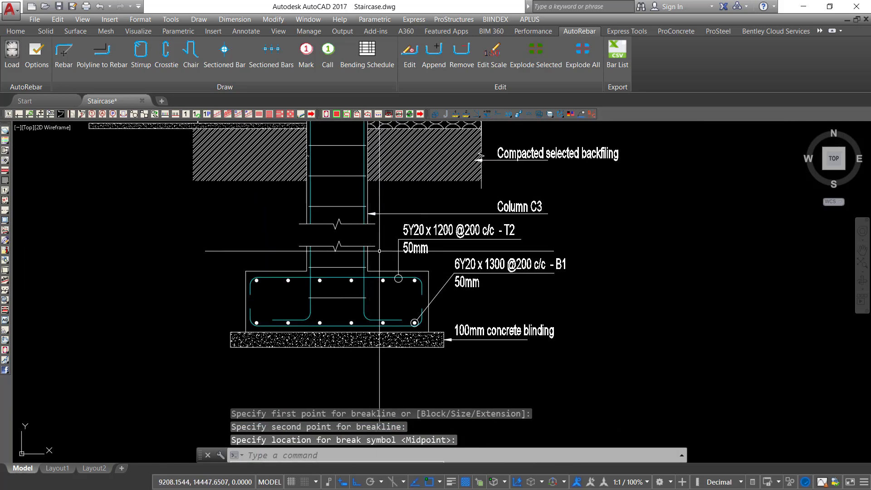
{"action": "middle_click_drag", "start_coordinate": [365, 220], "coordinate": [364, 292]}
{"action": "scroll", "coordinate": [363, 284], "scroll_direction": "down", "scroll_amount": 4}
{"action": "middle_click_drag", "start_coordinate": [386, 244], "coordinate": [384, 275]}
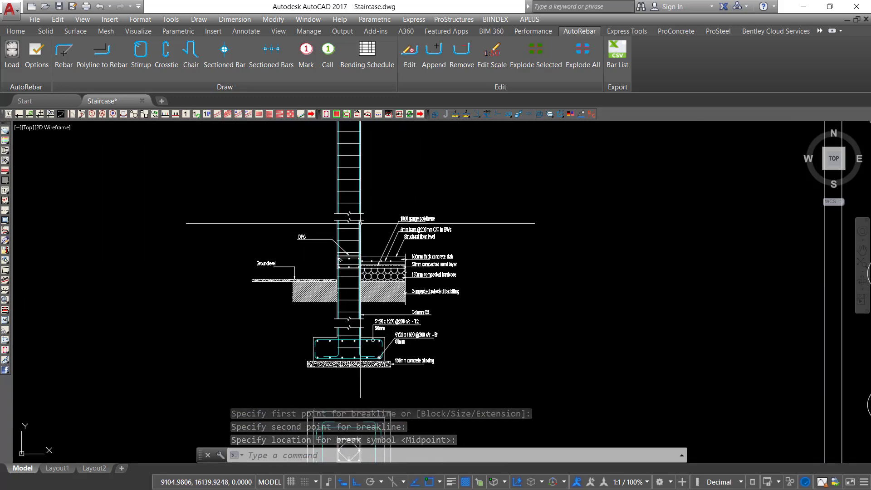
{"action": "scroll", "coordinate": [362, 222], "scroll_direction": "down", "scroll_amount": 2}
{"action": "scroll", "coordinate": [336, 380], "scroll_direction": "up", "scroll_amount": 4}
{"action": "middle_click_drag", "start_coordinate": [376, 369], "coordinate": [383, 319]}
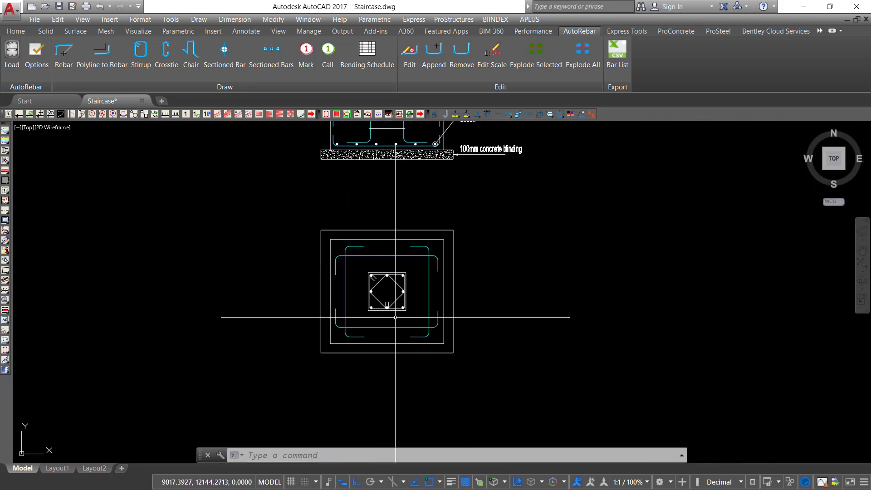
{"action": "middle_click_drag", "start_coordinate": [409, 282], "coordinate": [390, 318]}
{"action": "left_click", "coordinate": [490, 401]}
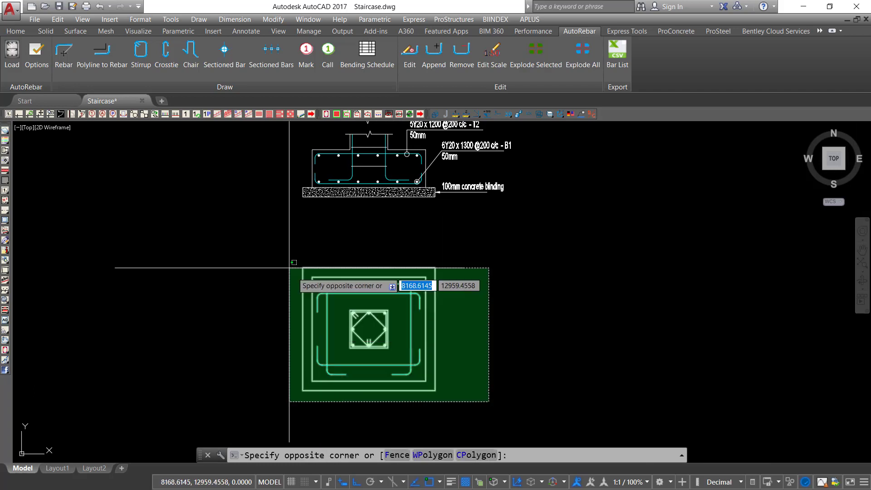
{"action": "left_click", "coordinate": [274, 234]}
{"action": "right_click", "coordinate": [274, 234]}
{"action": "left_click", "coordinate": [318, 303]}
{"action": "left_click", "coordinate": [290, 323]}
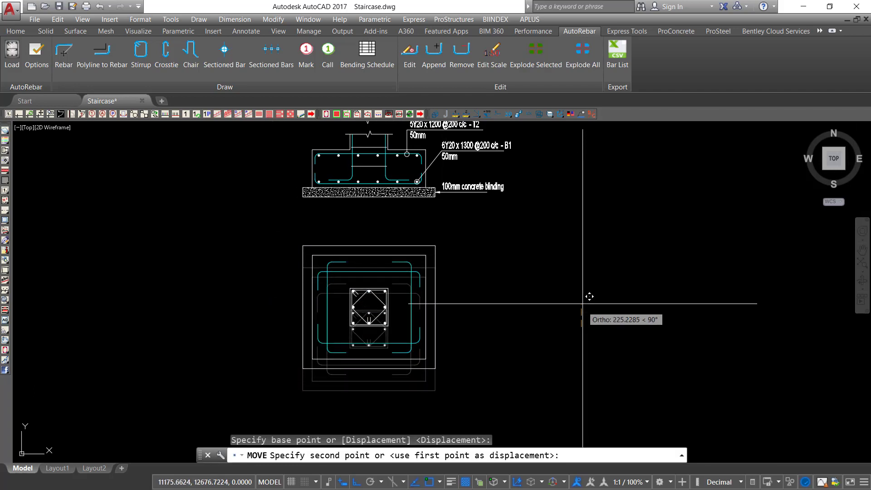
{"action": "left_click", "coordinate": [584, 284]}
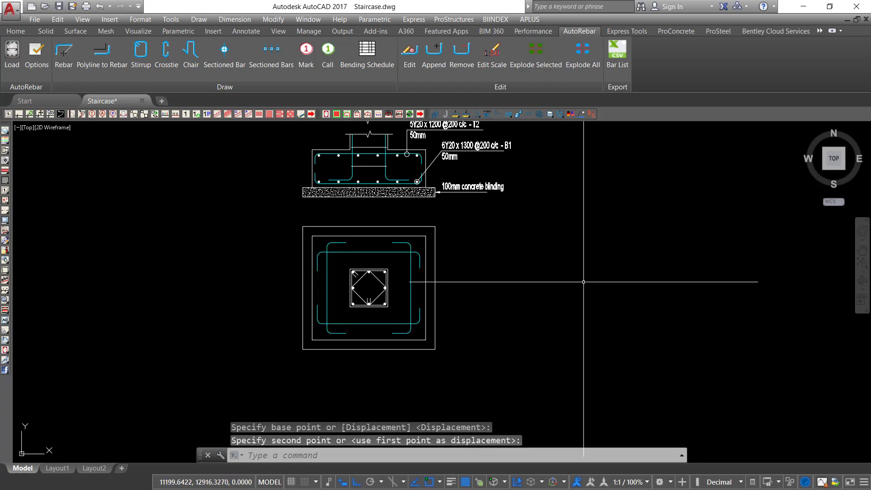
Step: Copy the "100mm concrete blinding" text to below the footing plan, roughly centred under it
{"action": "middle_click_drag", "start_coordinate": [453, 192], "coordinate": [452, 228]}
{"action": "scroll", "coordinate": [475, 216], "scroll_direction": "up", "scroll_amount": 4}
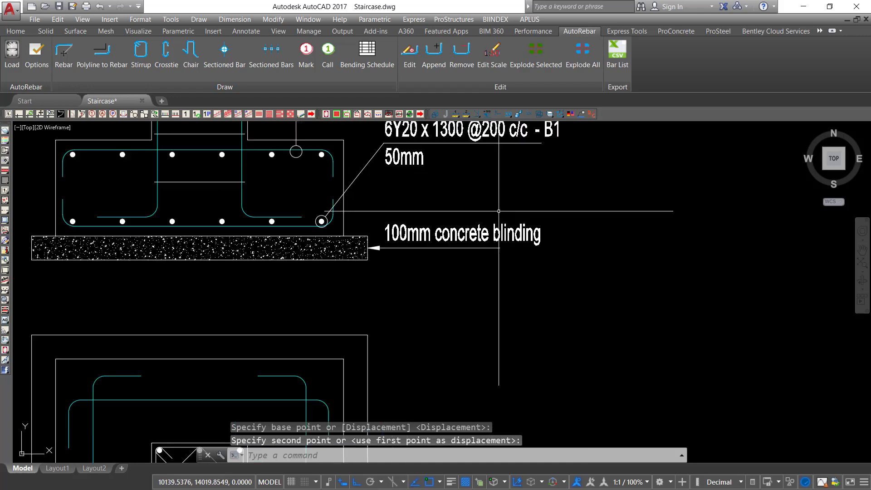
{"action": "left_click", "coordinate": [579, 207]}
{"action": "left_click", "coordinate": [456, 229]}
{"action": "right_click", "coordinate": [442, 207]}
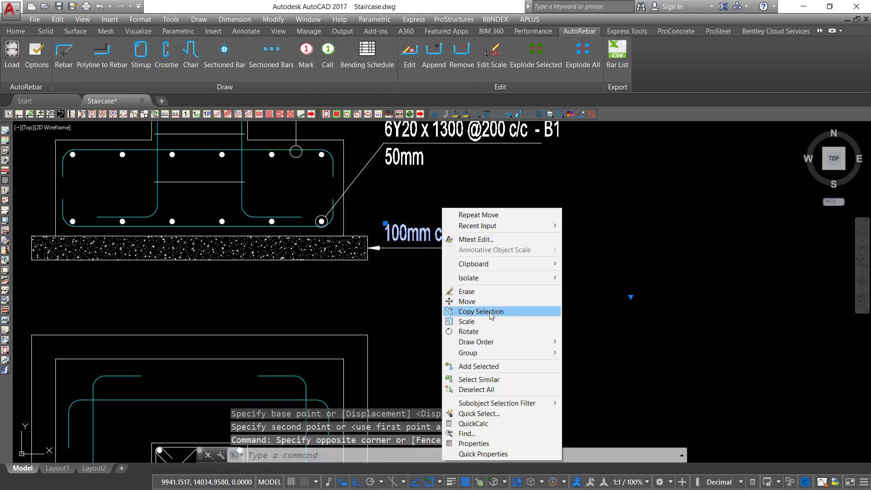
{"action": "left_click", "coordinate": [491, 313]}
{"action": "left_click", "coordinate": [438, 232]}
{"action": "scroll", "coordinate": [438, 236], "scroll_direction": "down", "scroll_amount": 7}
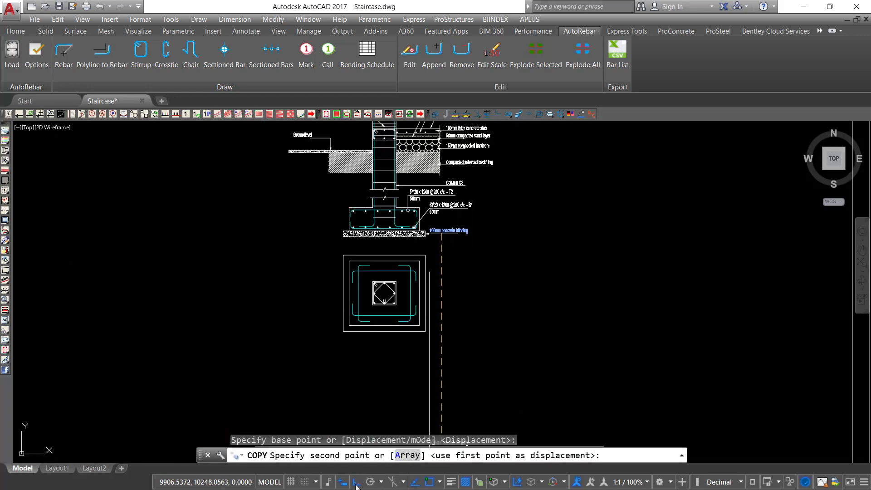
{"action": "scroll", "coordinate": [375, 349], "scroll_direction": "up", "scroll_amount": 4}
{"action": "left_click", "coordinate": [377, 351]}
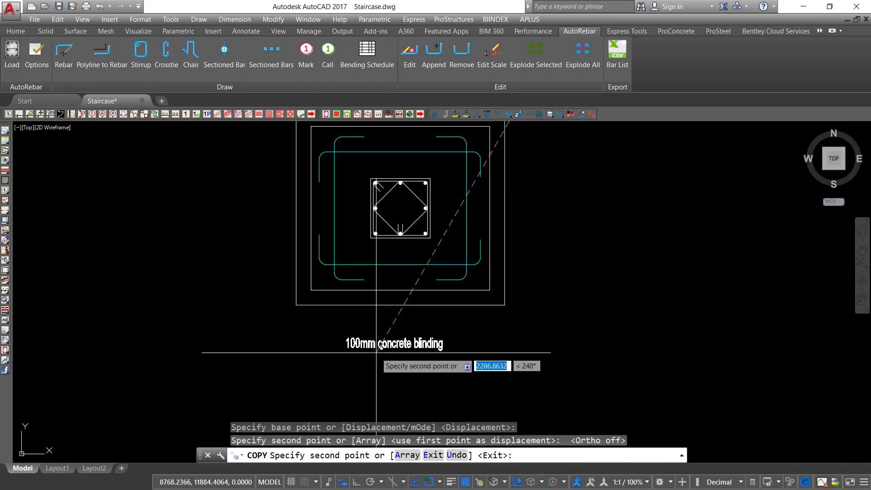
{"action": "key", "text": "Escape"}
{"action": "key", "text": "Escape"}
Step: Replace the copied text below the footing plan with "FOOTING AND COLUMN DETAILS"
{"action": "double_click", "coordinate": [386, 344]}
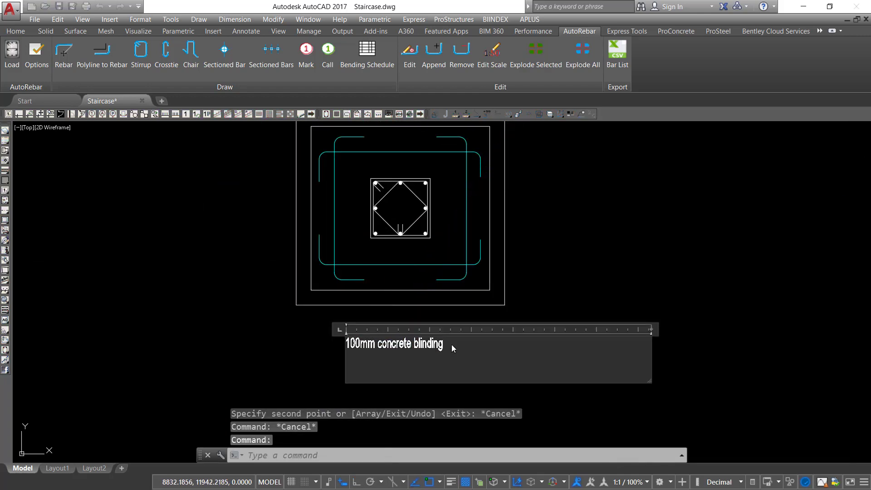
{"action": "left_click_drag", "start_coordinate": [451, 346], "coordinate": [348, 354]}
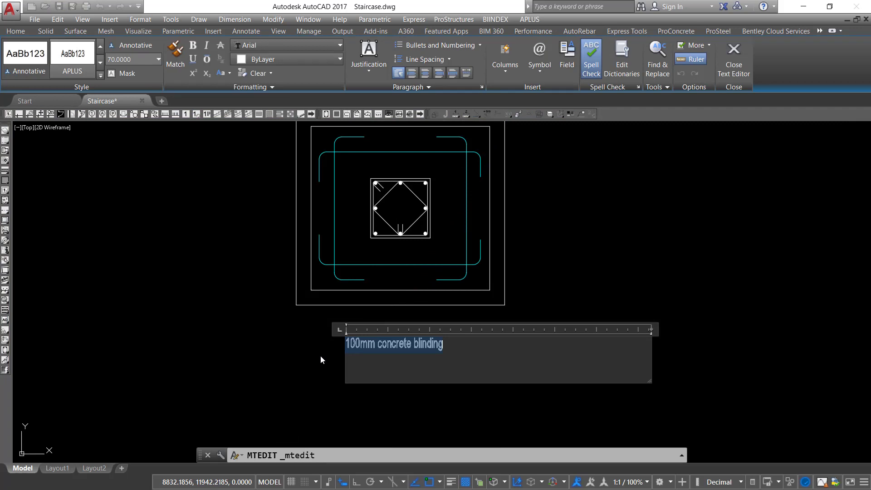
{"action": "key", "text": "Delete"}
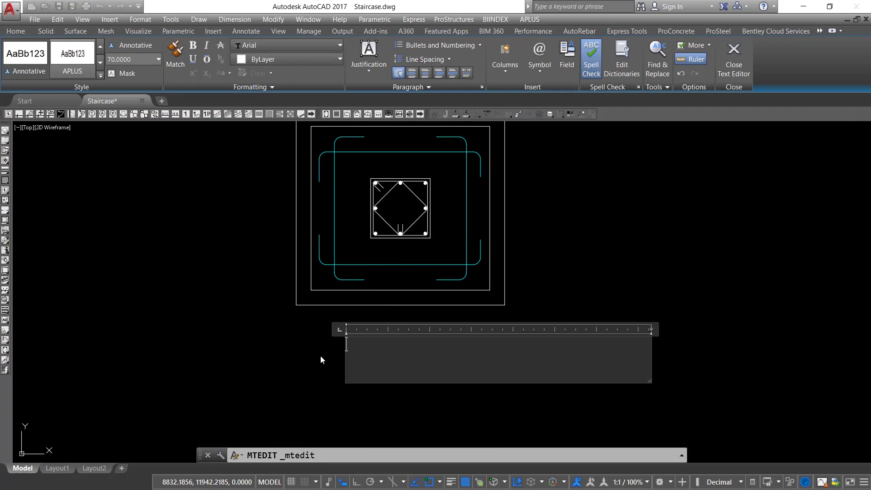
{"action": "type", "text": "FOOTING AND"}
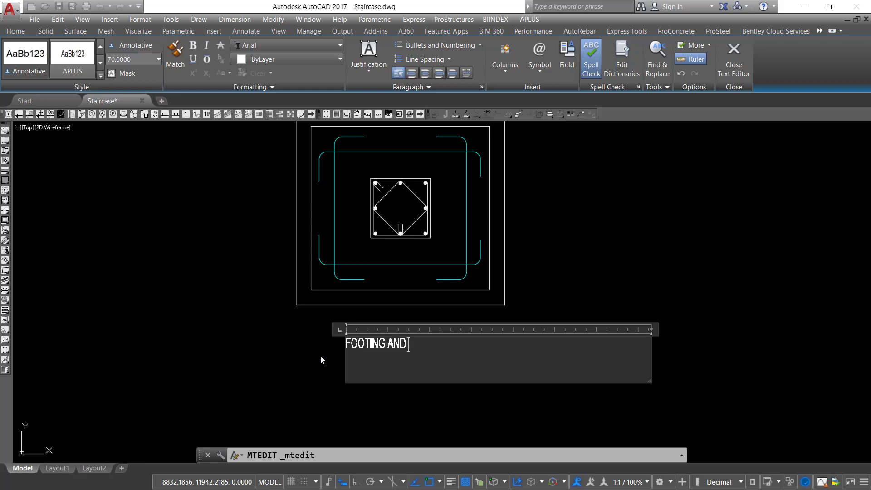
{"action": "type", "text": " COLUMN DE"}
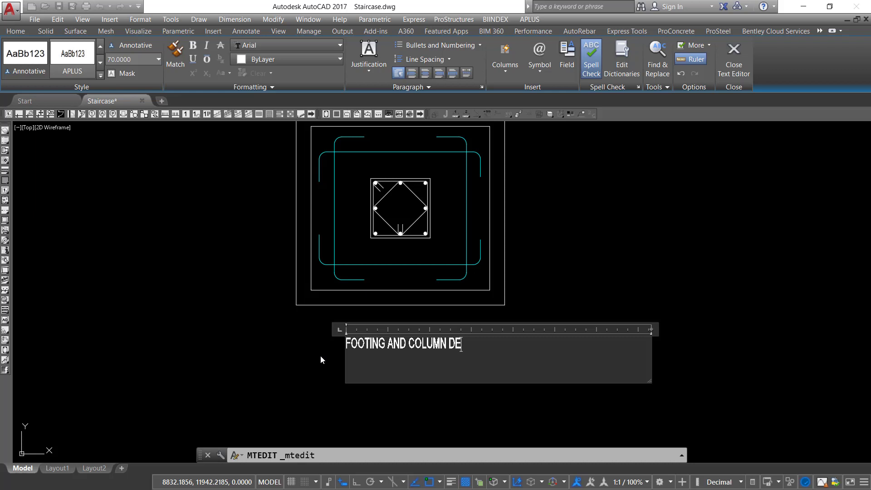
{"action": "type", "text": "TAILS"}
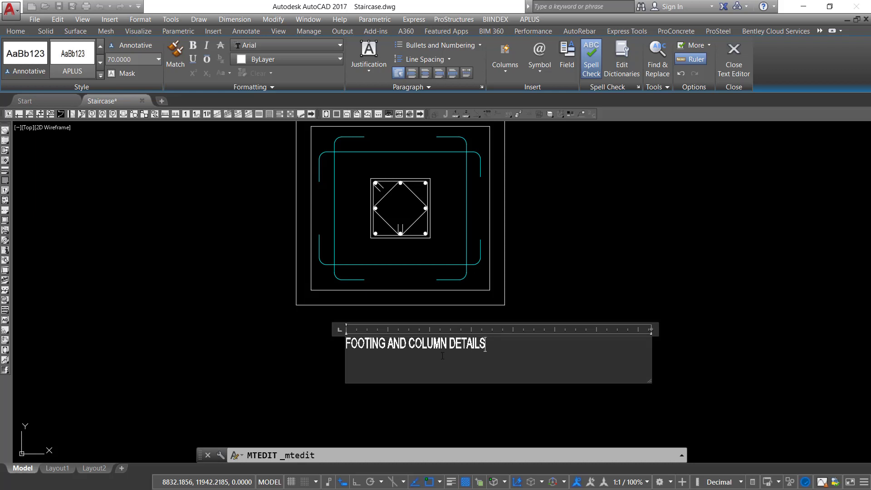
Step: Underline the entire FOOTING AND COLUMN DETAILS title and finish editing the text
{"action": "left_click_drag", "start_coordinate": [442, 355], "coordinate": [325, 336]}
{"action": "left_click", "coordinate": [193, 59]}
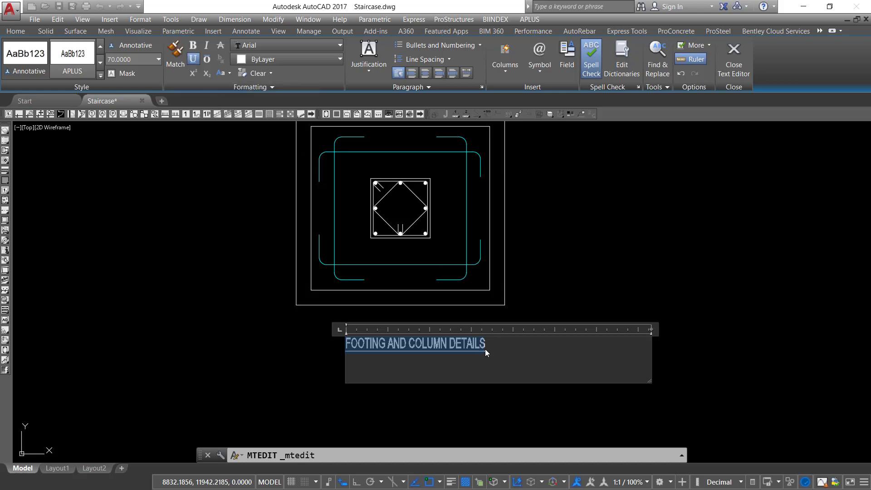
{"action": "left_click", "coordinate": [159, 59]}
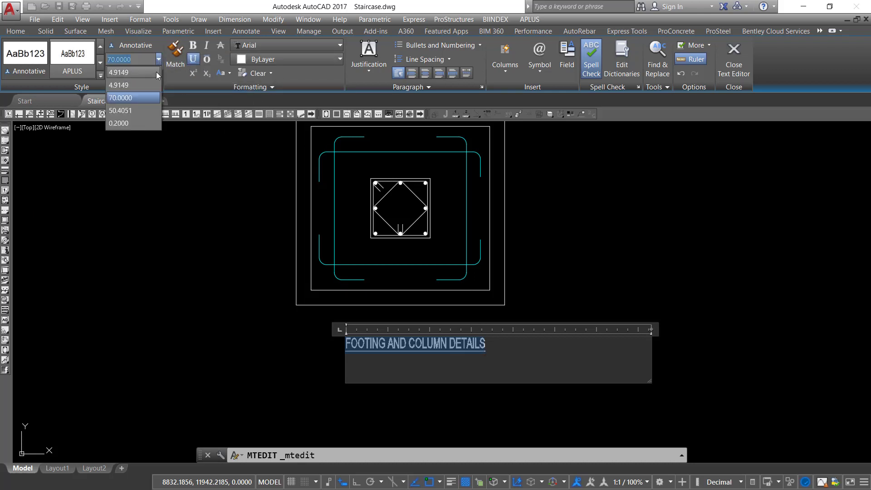
{"action": "left_click", "coordinate": [582, 270]}
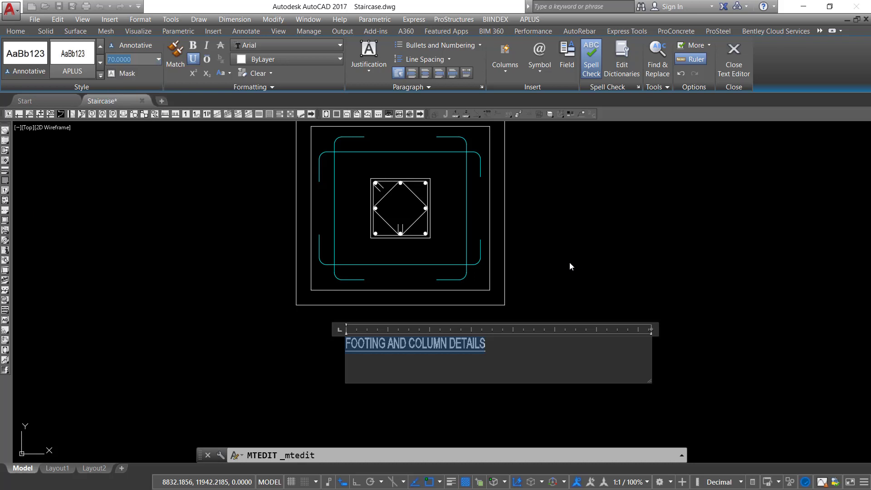
{"action": "left_click", "coordinate": [622, 290]}
Step: Scale the FOOTING AND COLUMN DETAILS title by reference from its lower-left end with Ortho on, enlarging it to roughly the footing plan's width
{"action": "left_click", "coordinate": [519, 353]}
{"action": "left_click", "coordinate": [345, 327]}
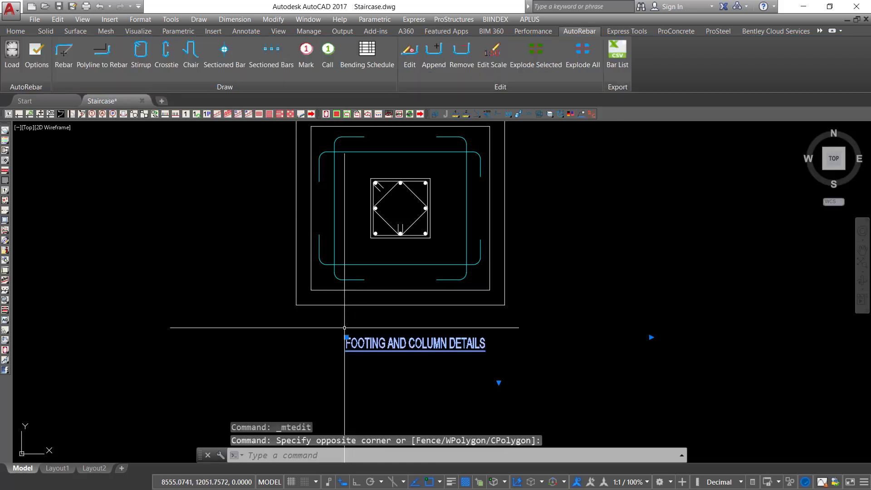
{"action": "right_click", "coordinate": [587, 248]}
{"action": "left_click", "coordinate": [620, 351]}
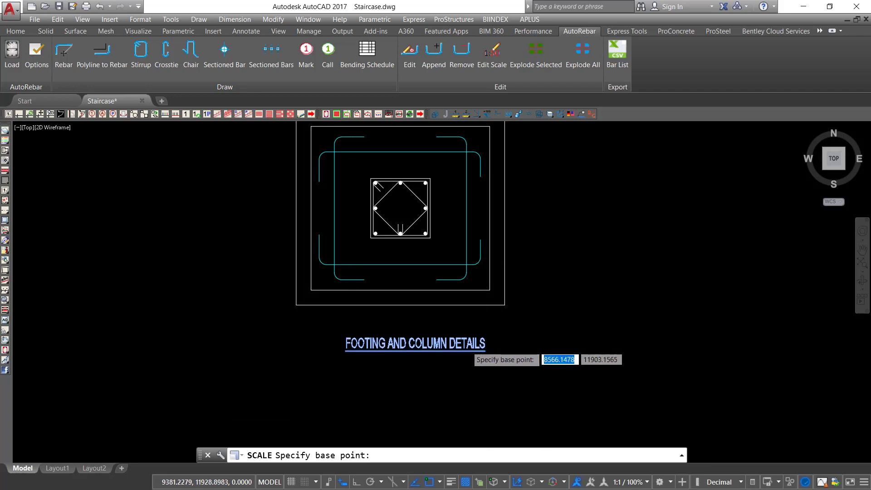
{"action": "scroll", "coordinate": [468, 346], "scroll_direction": "up", "scroll_amount": 2}
{"action": "left_click", "coordinate": [264, 363]}
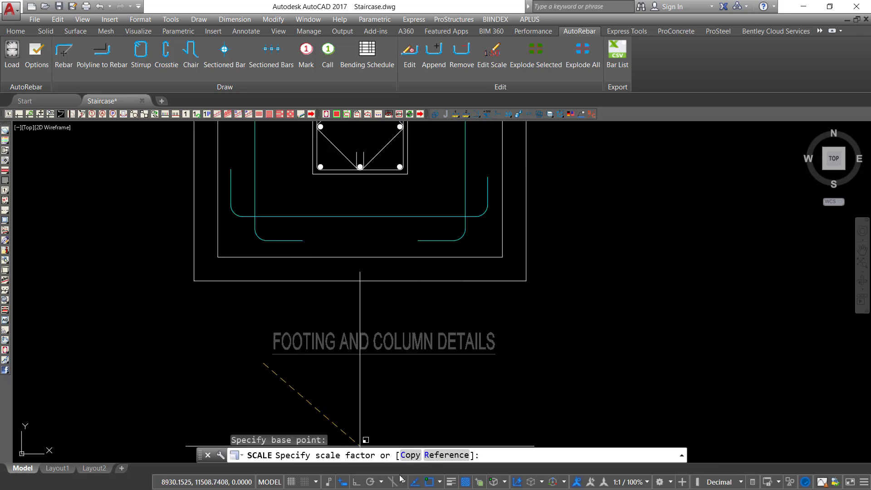
{"action": "left_click", "coordinate": [356, 482]}
{"action": "type", "text": "R"}
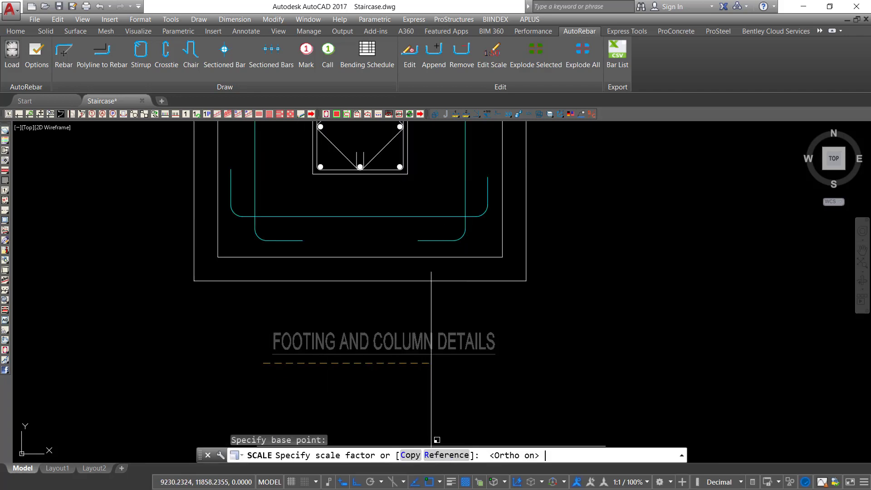
{"action": "key", "text": "Return"}
{"action": "left_click", "coordinate": [506, 362]}
{"action": "left_click", "coordinate": [272, 368]}
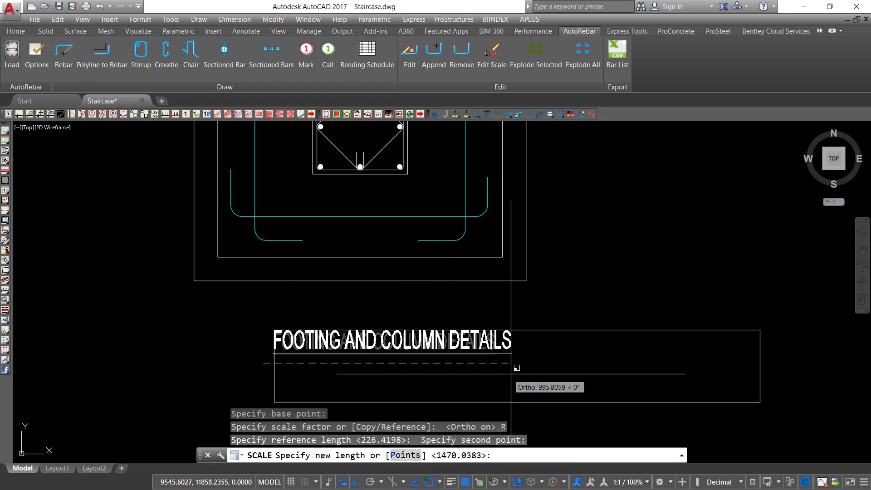
{"action": "left_click", "coordinate": [601, 367]}
Step: Move the enlarged title horizontally to the left so it sits roughly centred below the footing plan
{"action": "left_click", "coordinate": [623, 360]}
{"action": "left_click", "coordinate": [459, 309]}
{"action": "right_click", "coordinate": [600, 259]}
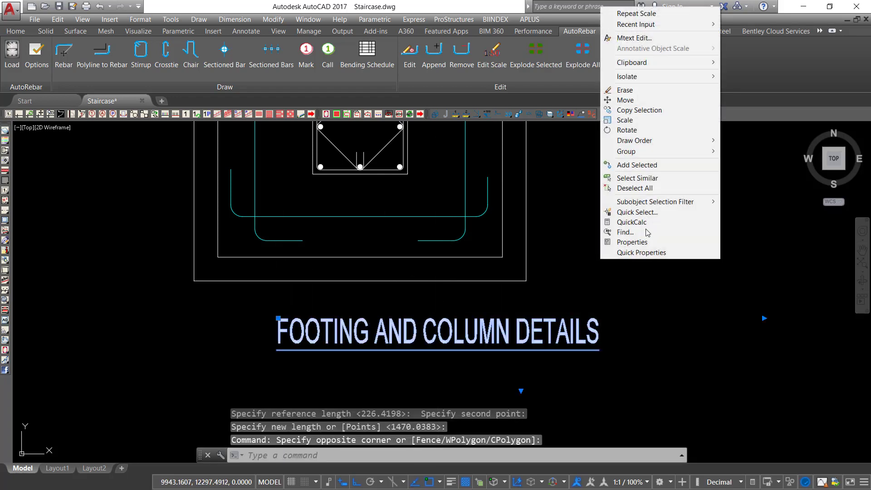
{"action": "left_click", "coordinate": [639, 100]}
{"action": "left_click", "coordinate": [708, 223]}
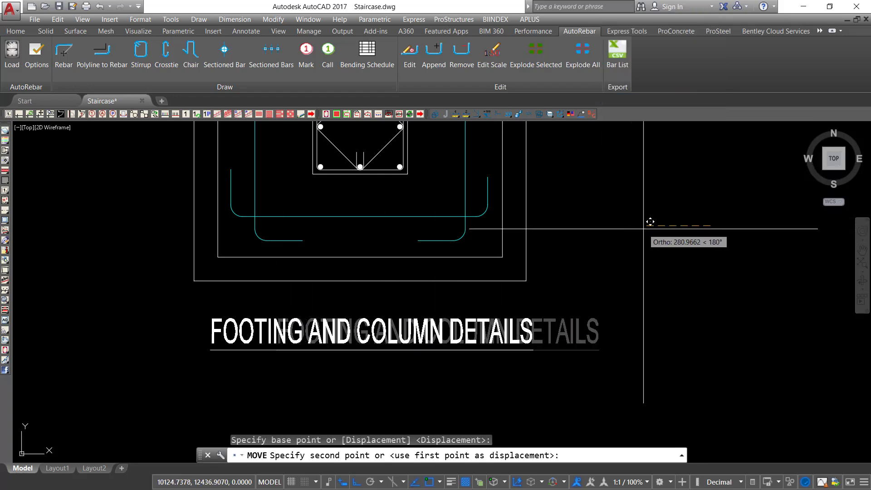
Step: Examine the finished footing plan, its title and the column section above, including the break lines and layer labels
{"action": "scroll", "coordinate": [411, 331], "scroll_direction": "down", "scroll_amount": 4}
{"action": "middle_click_drag", "start_coordinate": [448, 274], "coordinate": [440, 305]}
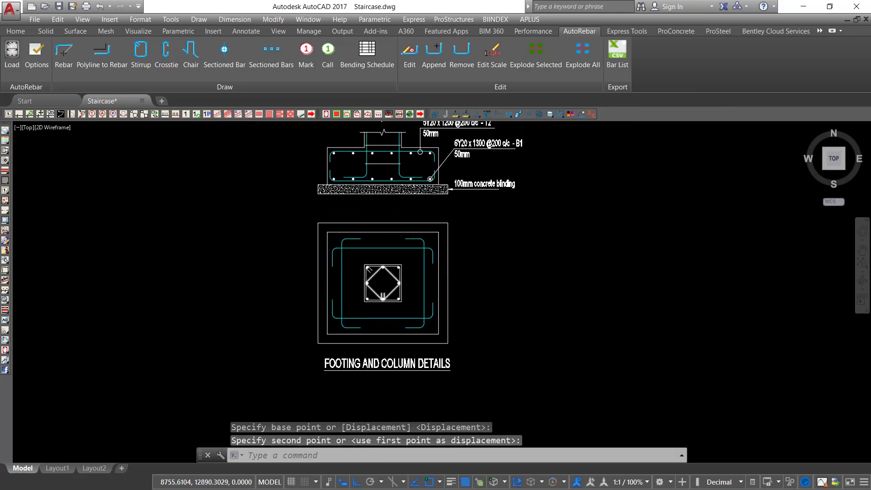
{"action": "scroll", "coordinate": [367, 280], "scroll_direction": "up", "scroll_amount": 2}
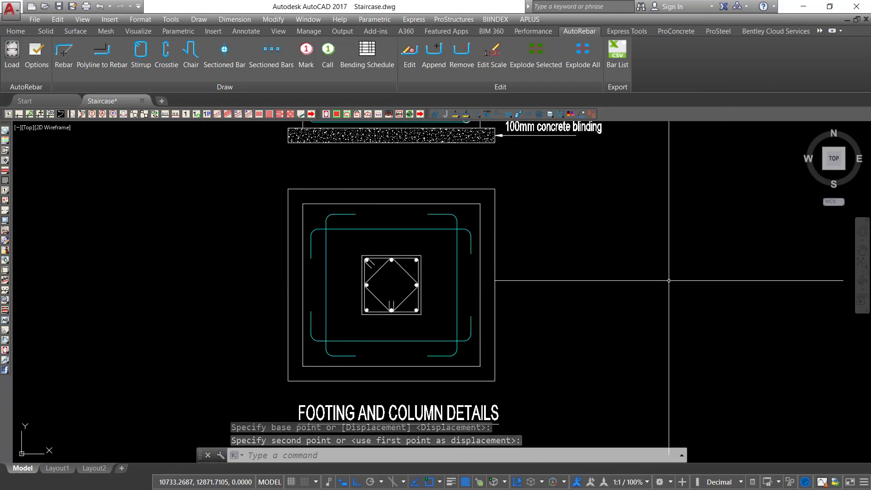
{"action": "middle_click_drag", "start_coordinate": [503, 206], "coordinate": [498, 271]}
{"action": "middle_click_drag", "start_coordinate": [482, 226], "coordinate": [483, 213]}
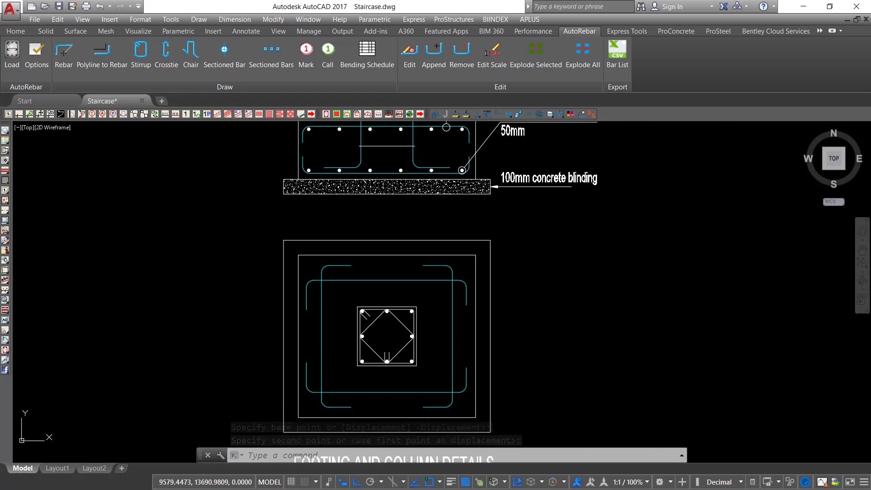
{"action": "scroll", "coordinate": [481, 254], "scroll_direction": "down", "scroll_amount": 2}
{"action": "scroll", "coordinate": [483, 252], "scroll_direction": "down", "scroll_amount": 2}
{"action": "scroll", "coordinate": [477, 291], "scroll_direction": "up", "scroll_amount": 2}
{"action": "middle_click_drag", "start_coordinate": [459, 267], "coordinate": [441, 350]}
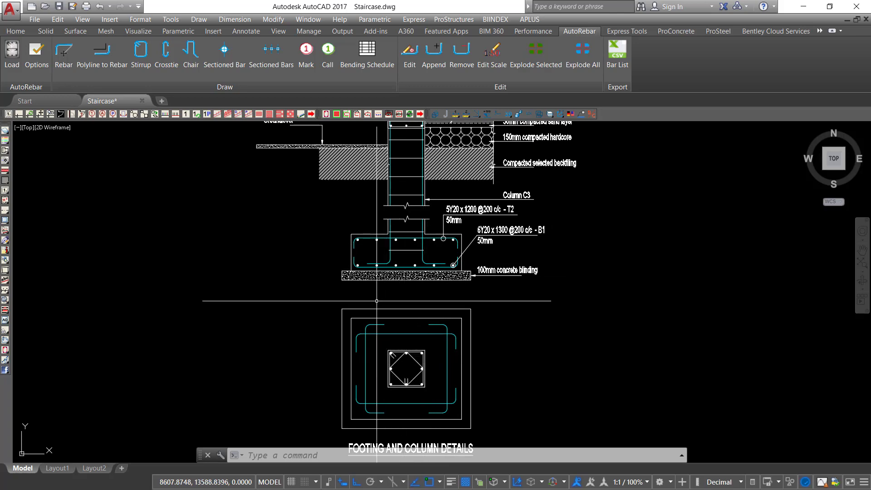
{"action": "scroll", "coordinate": [391, 273], "scroll_direction": "down", "scroll_amount": 4}
{"action": "mouse_move", "coordinate": [413, 226]}
{"action": "middle_mouse_down"}
{"action": "mouse_move", "coordinate": [365, 284]}
{"action": "mouse_move", "coordinate": [344, 296]}
{"action": "middle_mouse_up"}
{"action": "scroll", "coordinate": [339, 311], "scroll_direction": "up", "scroll_amount": 4}
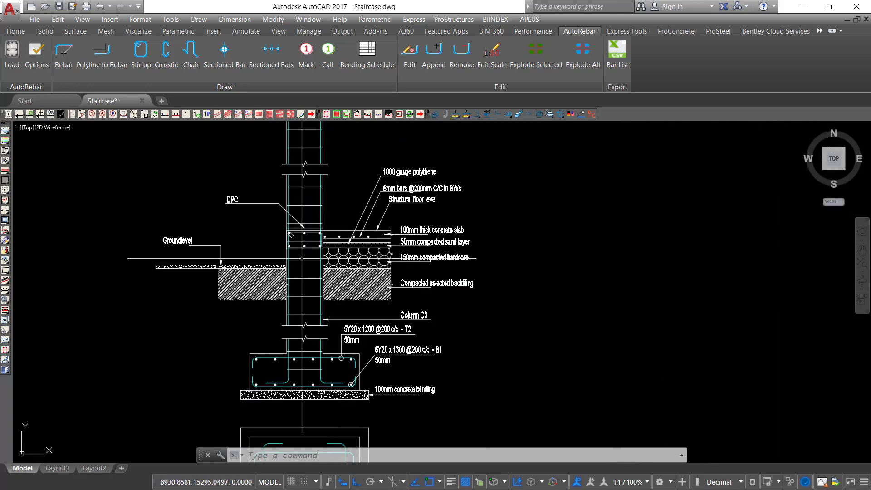
{"action": "middle_click_drag", "start_coordinate": [301, 245], "coordinate": [334, 306]}
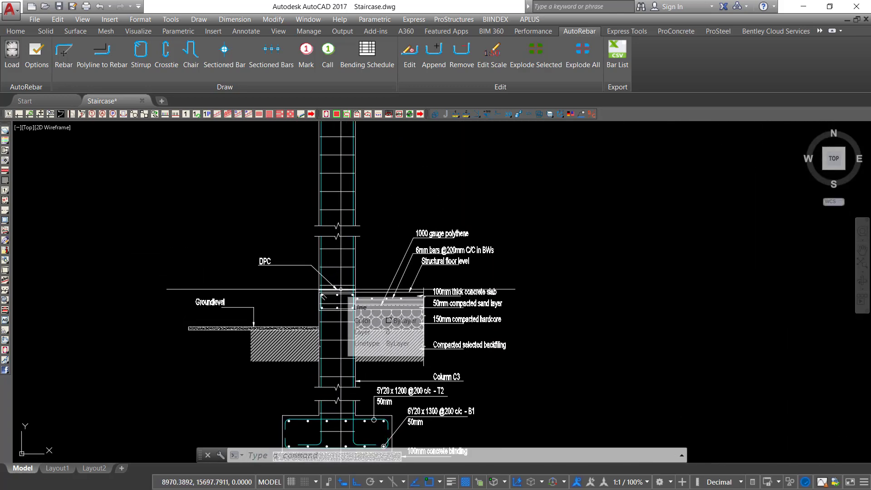